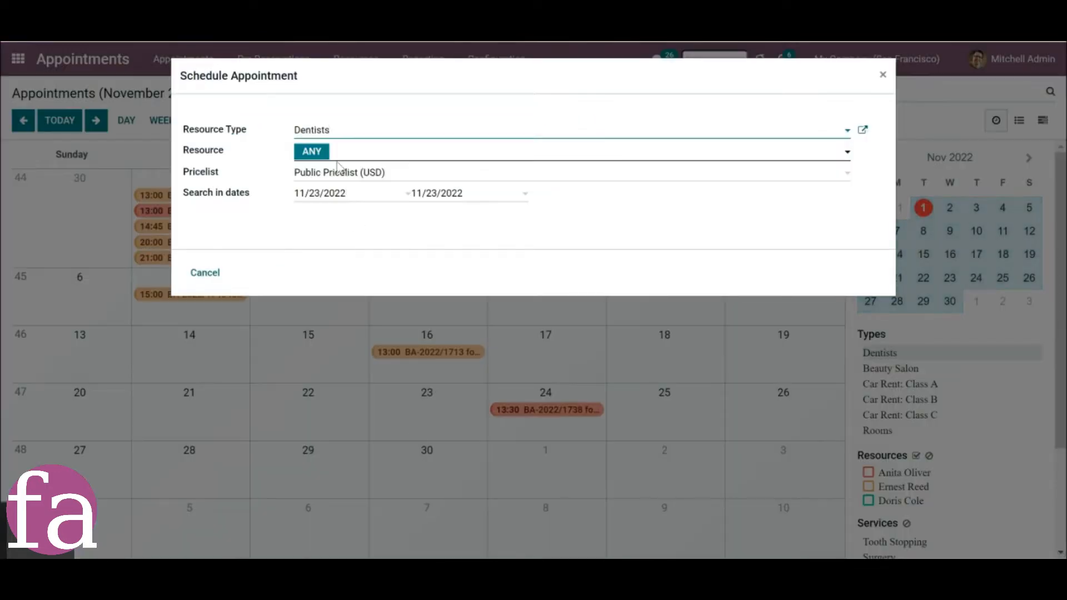
Schedule a Tooth Stopping appointment with any dentist on 11/23/2022, 15:00 - 16:00, without complementary products.
{"action": "left_click", "coordinate": [313, 153]}
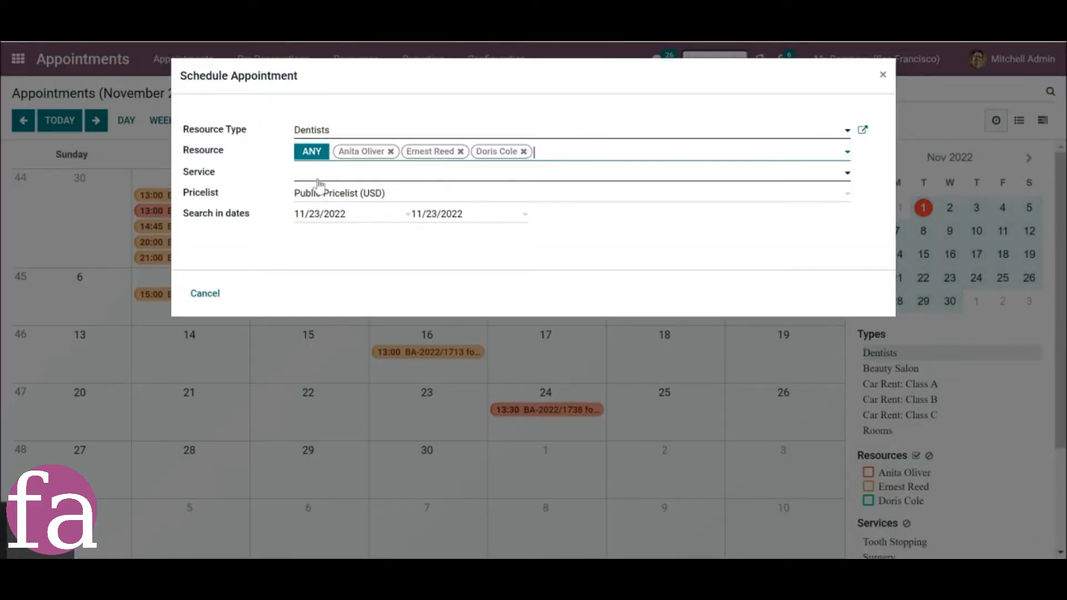
{"action": "left_click", "coordinate": [319, 186]}
{"action": "left_click", "coordinate": [323, 196]}
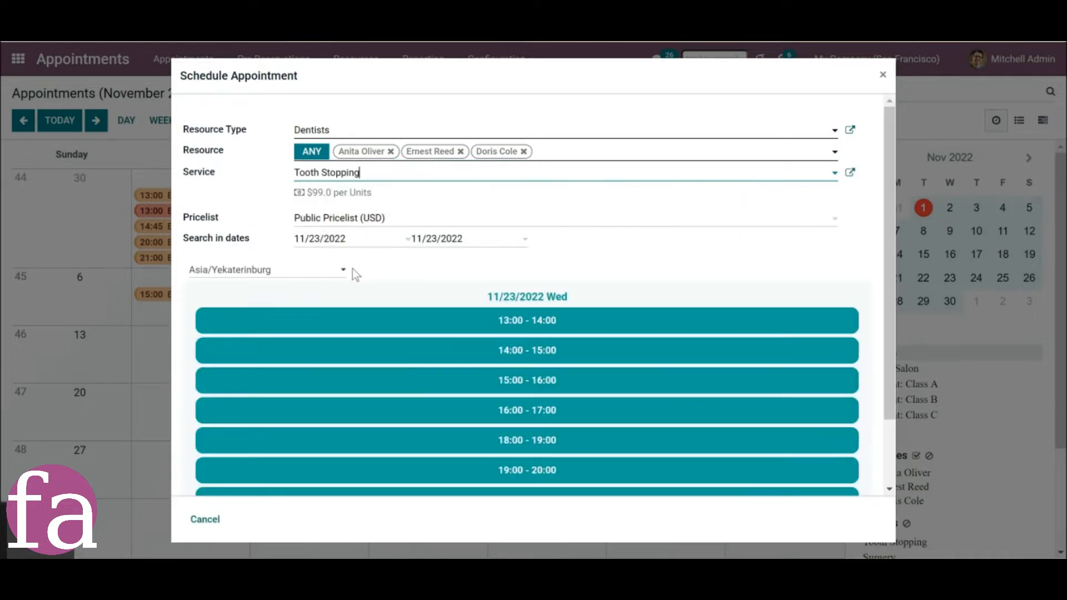
{"action": "scroll", "coordinate": [369, 333], "scroll_direction": "down", "scroll_amount": 3}
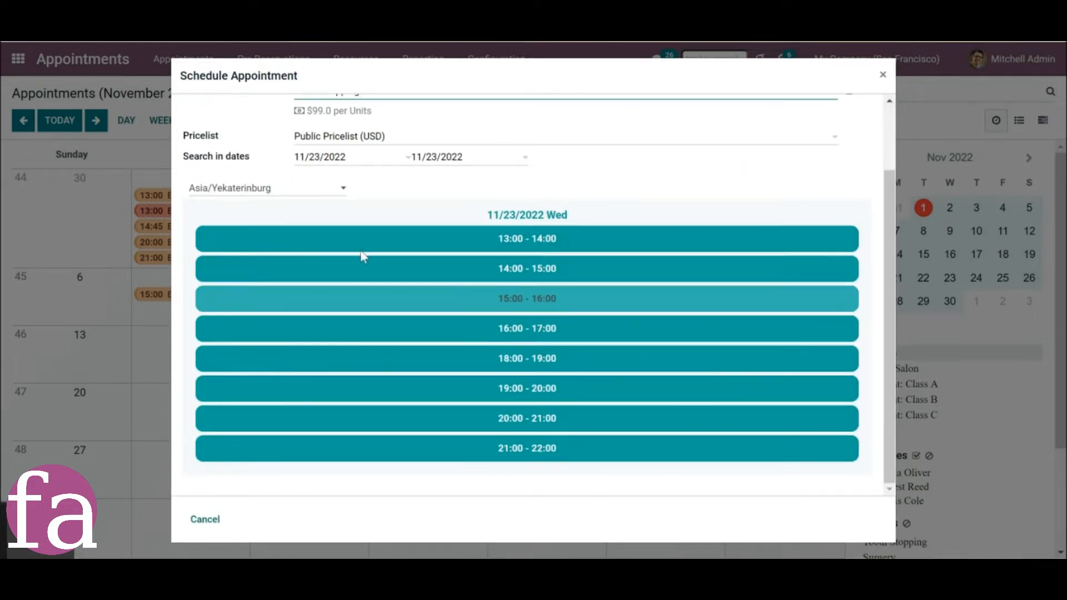
{"action": "left_click", "coordinate": [444, 304]}
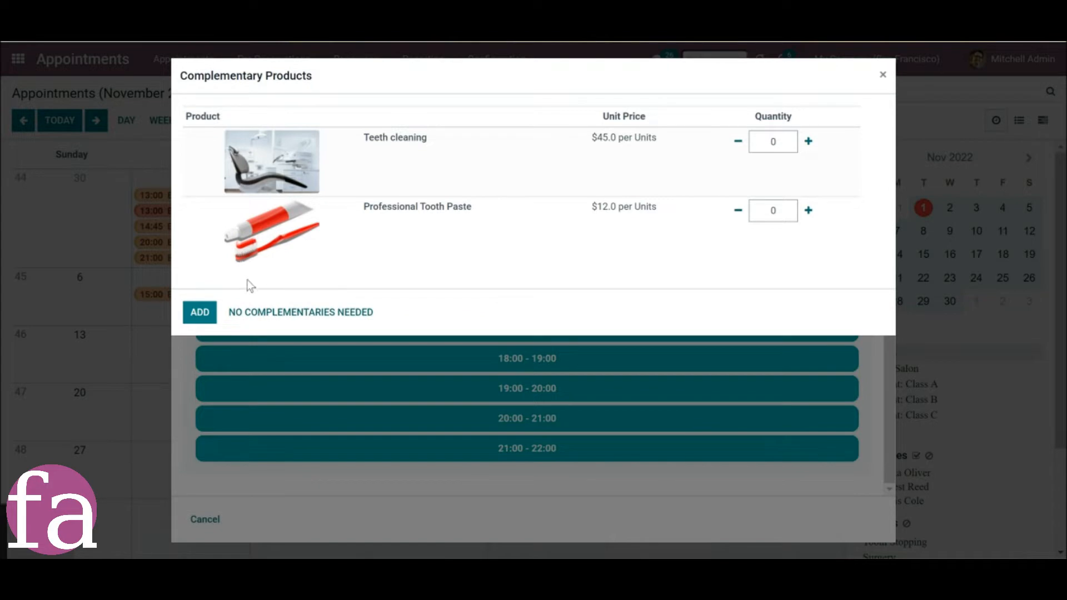
{"action": "left_click", "coordinate": [239, 318]}
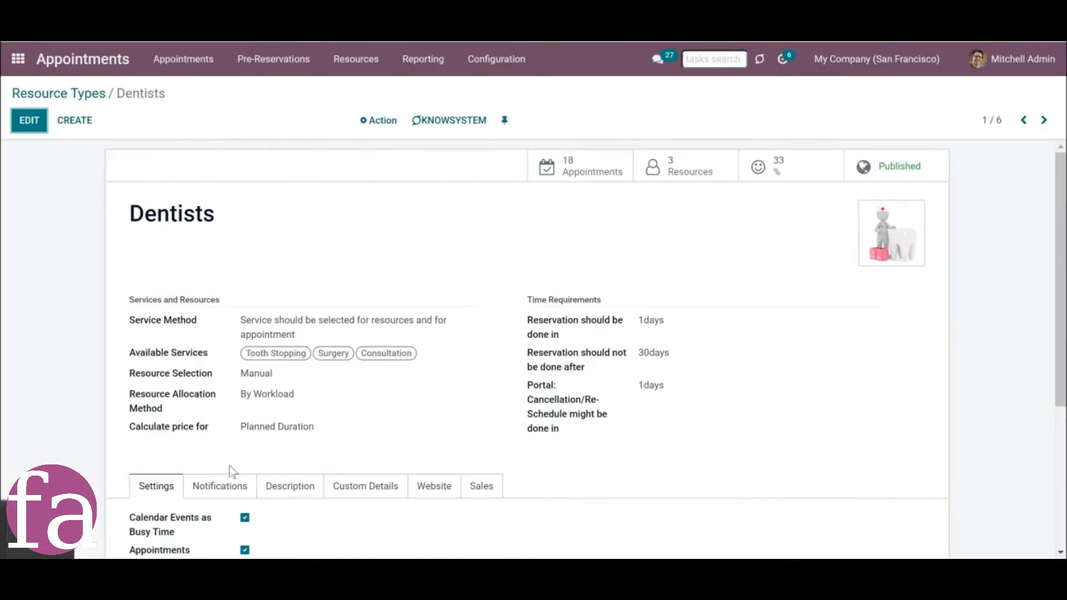
Review the Dentists resource type's notification settings and open its satisfaction ratings.
{"action": "left_click", "coordinate": [222, 481]}
{"action": "scroll", "coordinate": [228, 477], "scroll_direction": "down", "scroll_amount": 3}
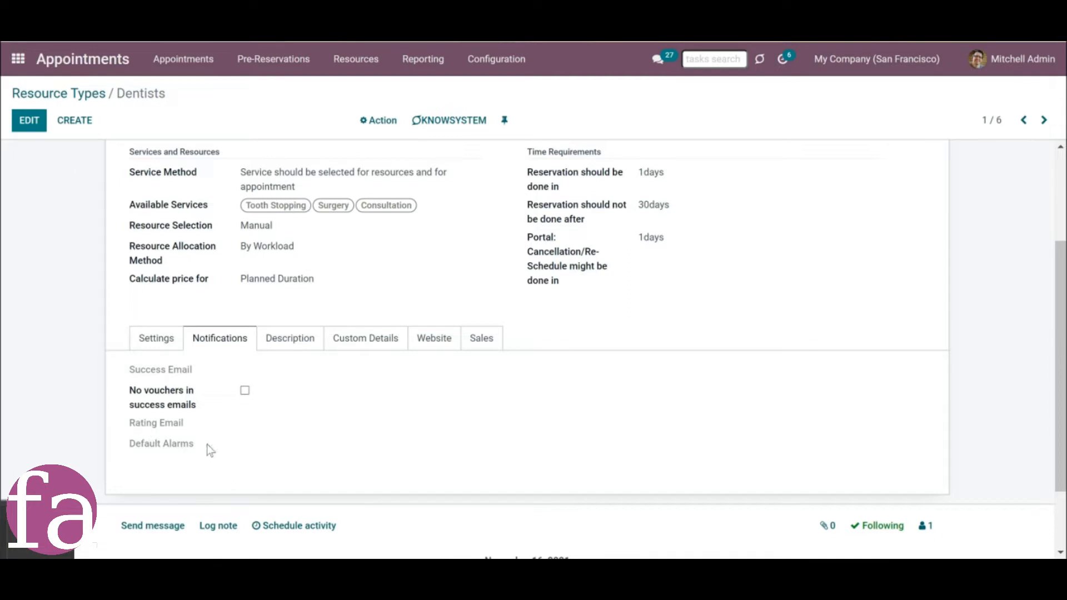
{"action": "scroll", "coordinate": [992, 278], "scroll_direction": "up", "scroll_amount": 3}
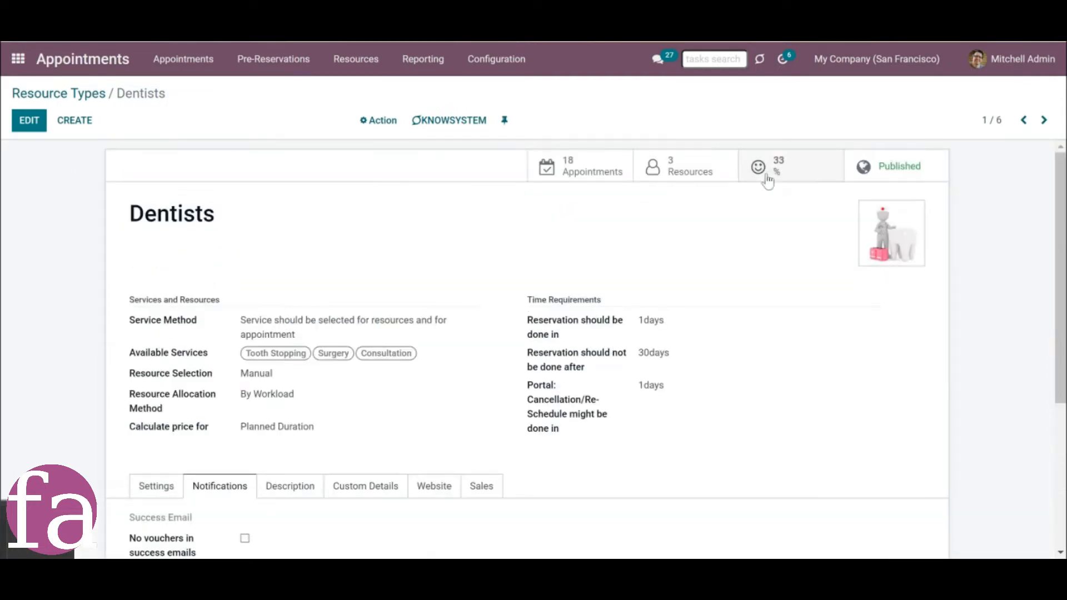
{"action": "left_click", "coordinate": [776, 175]}
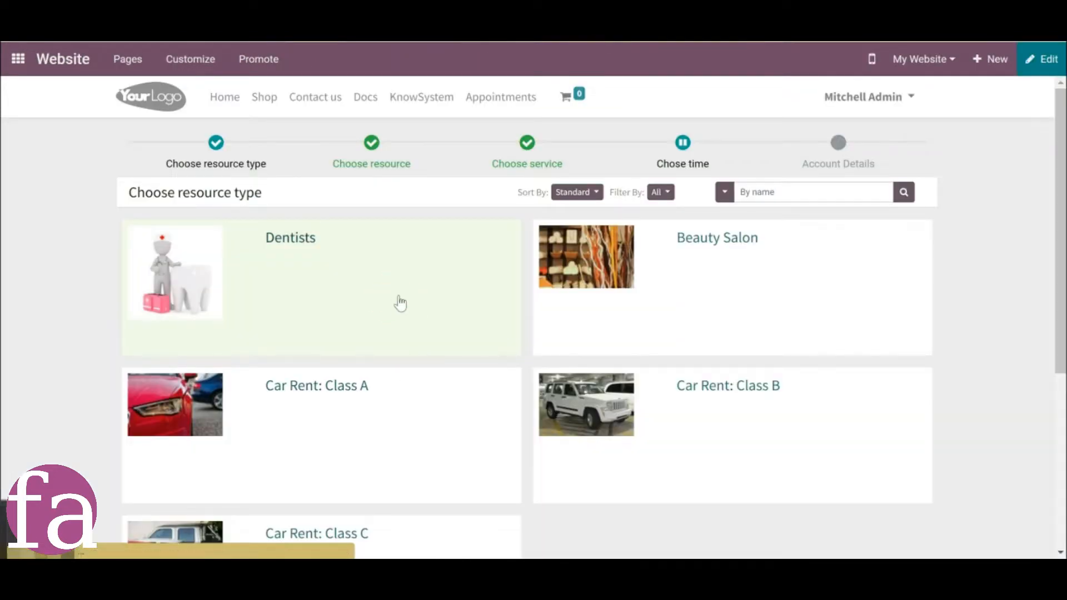
On the website, book a Dentists Consultation with any resource in the 13:30 - 14:15 slot on 11/08/2022.
{"action": "left_click", "coordinate": [522, 307]}
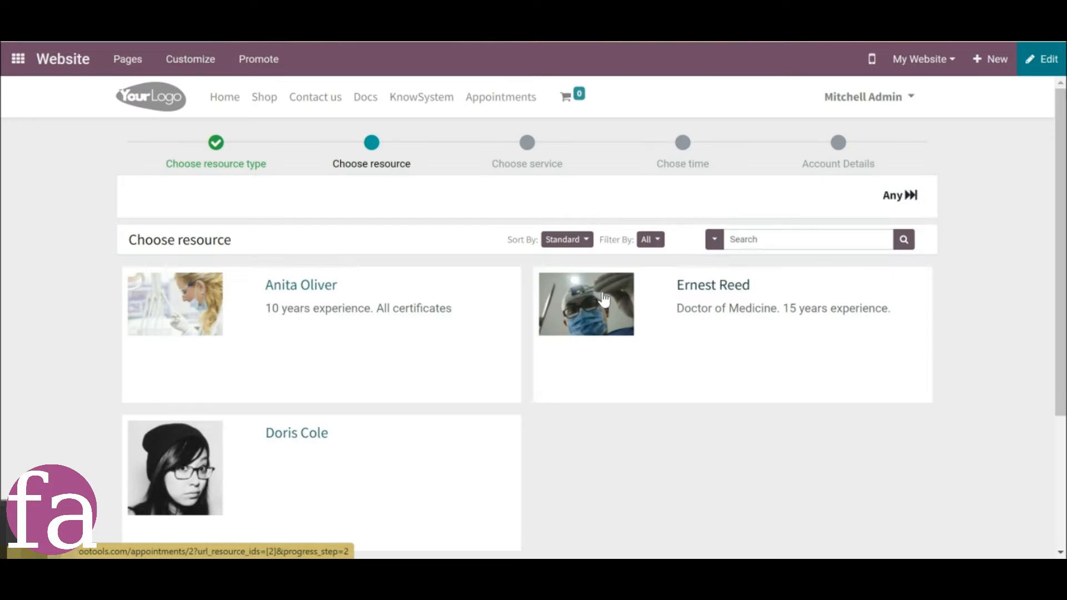
{"action": "left_click", "coordinate": [460, 334]}
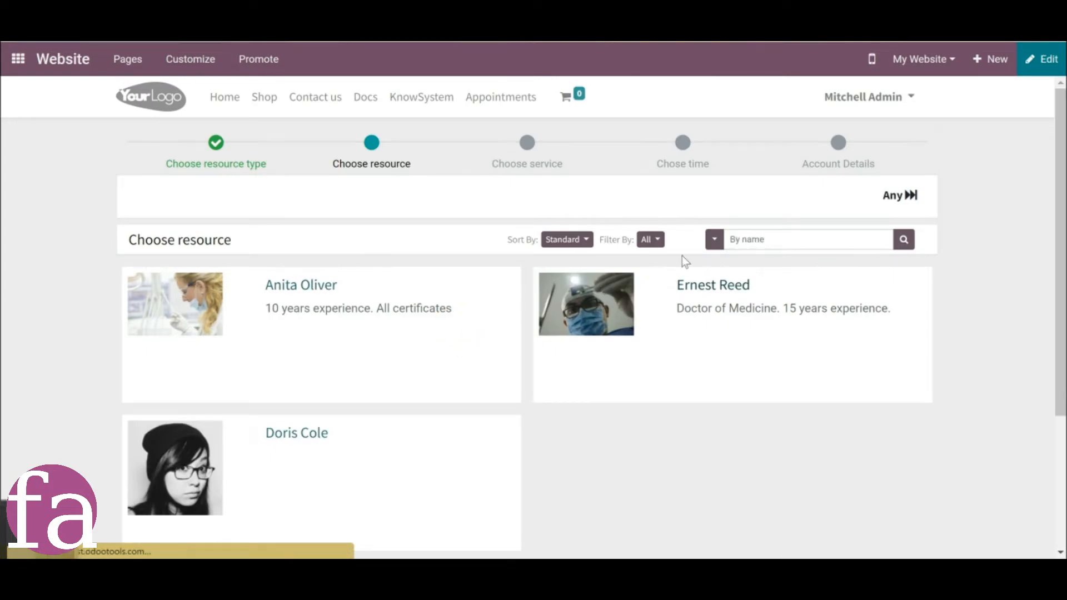
{"action": "left_click", "coordinate": [817, 196]}
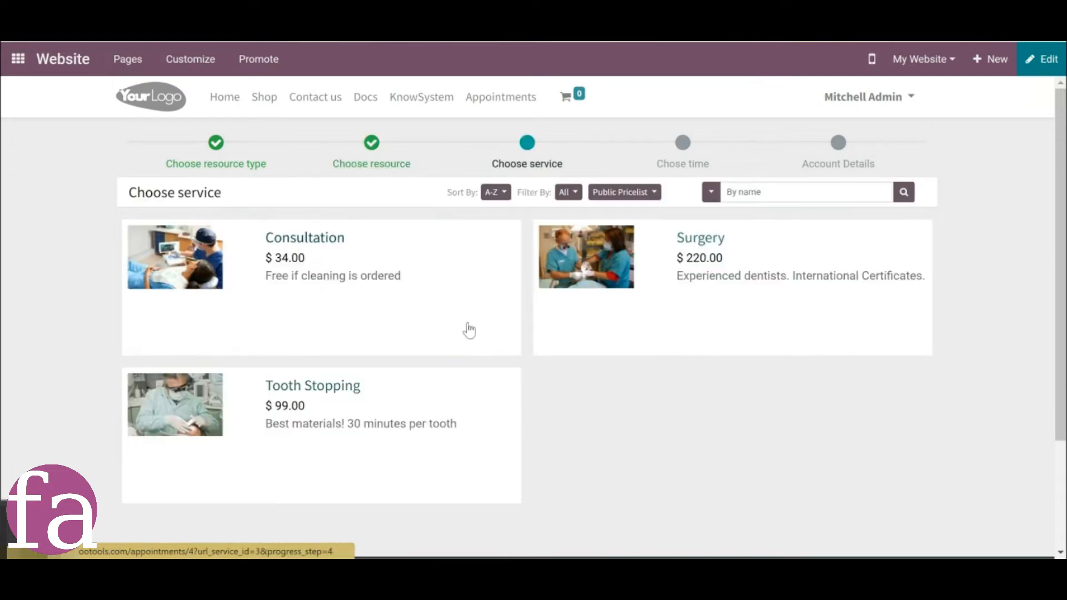
{"action": "left_click", "coordinate": [468, 322]}
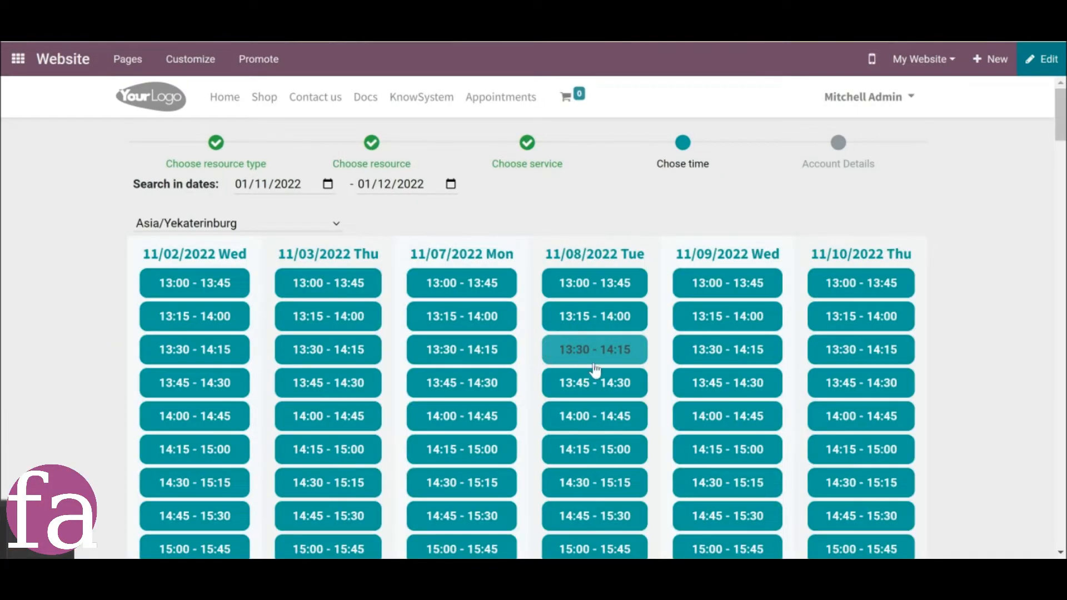
{"action": "left_click", "coordinate": [591, 363]}
Open the record of the dentist resource described as having 10 years experience and review its details.
{"action": "left_click", "coordinate": [585, 233]}
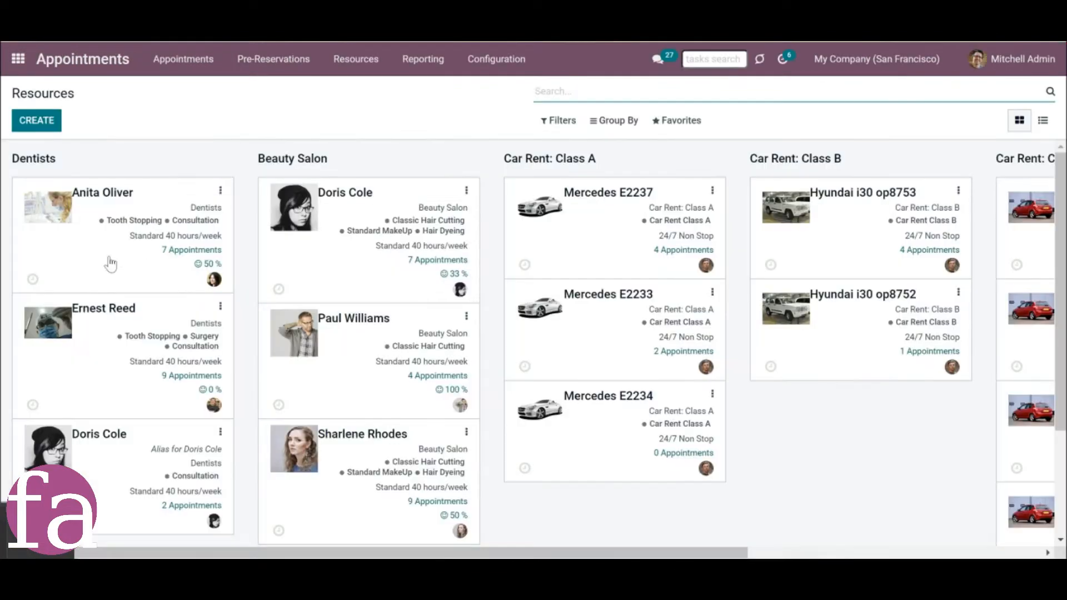
{"action": "left_click", "coordinate": [110, 260]}
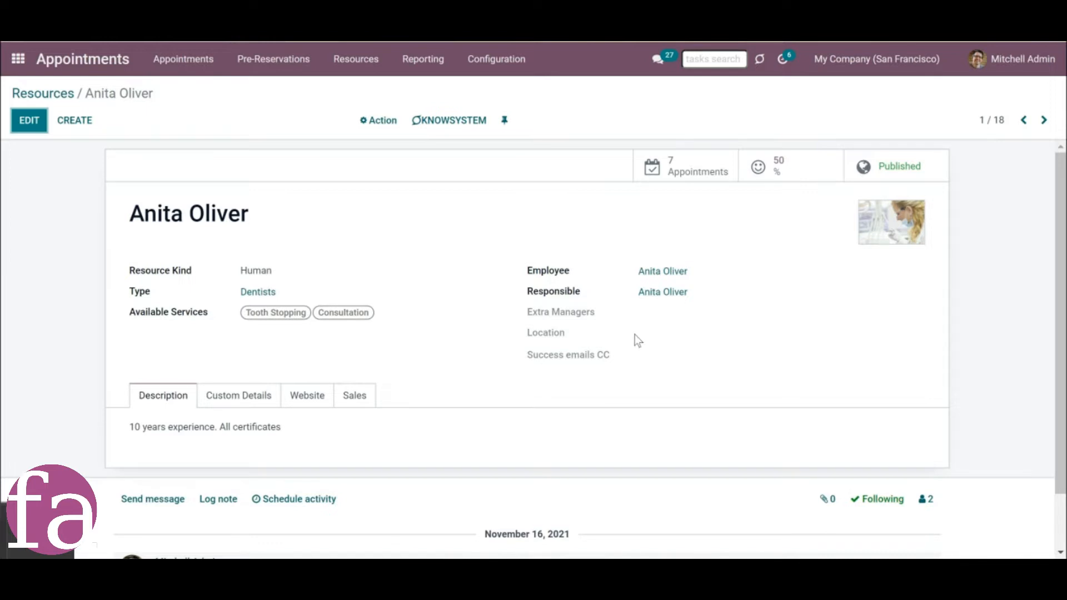
{"action": "left_click", "coordinate": [484, 62]}
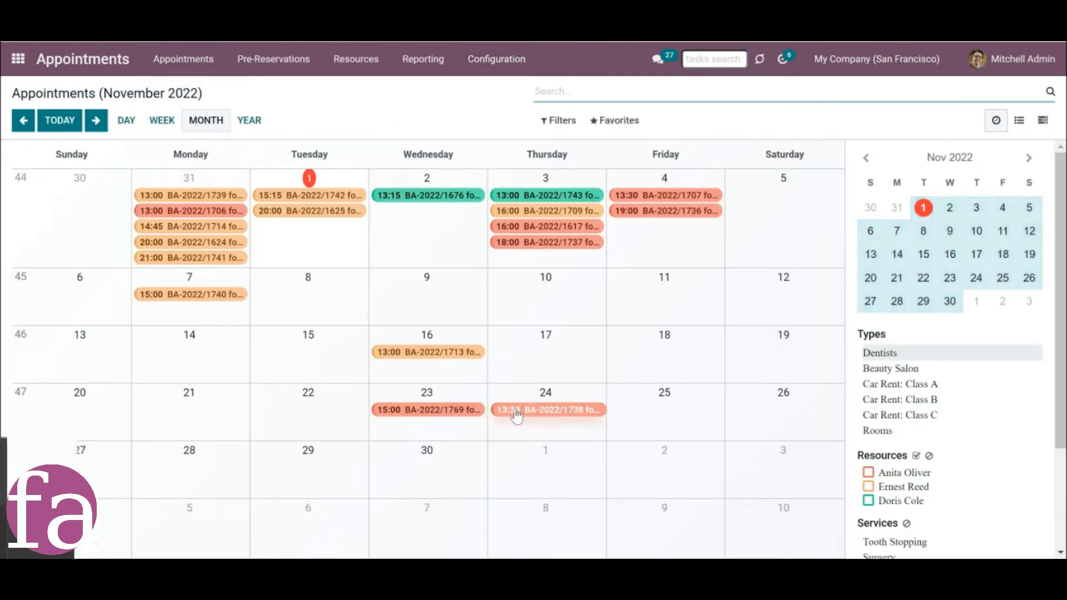
Open the 13:30 appointment on 24 November and examine the order lines of its related sales order.
{"action": "left_click", "coordinate": [516, 411]}
{"action": "scroll", "coordinate": [639, 444], "scroll_direction": "down", "scroll_amount": 2}
{"action": "left_click", "coordinate": [681, 489]}
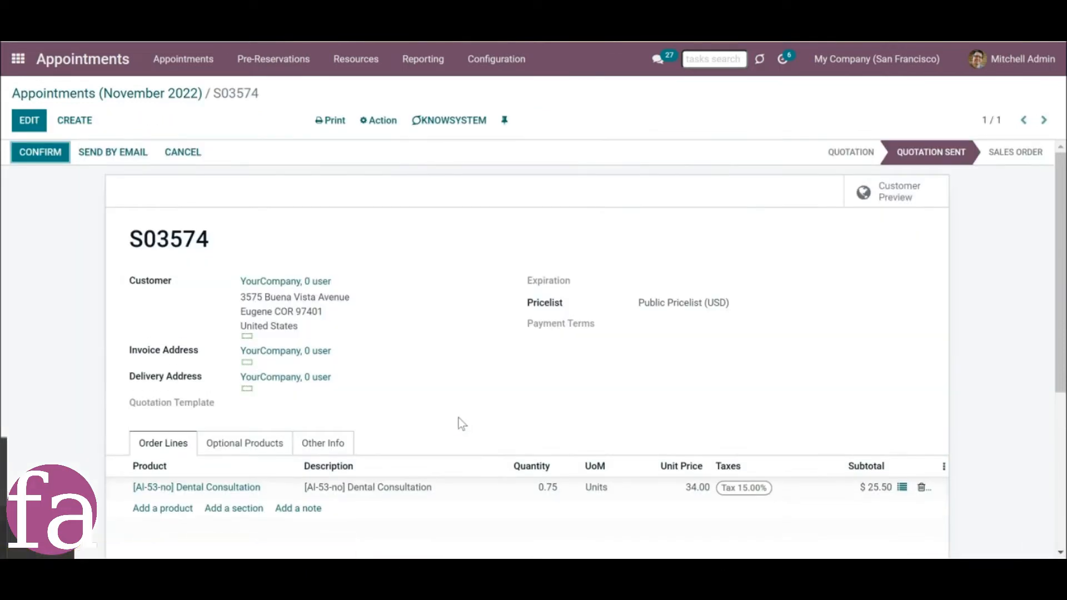
{"action": "scroll", "coordinate": [458, 418], "scroll_direction": "down", "scroll_amount": 1}
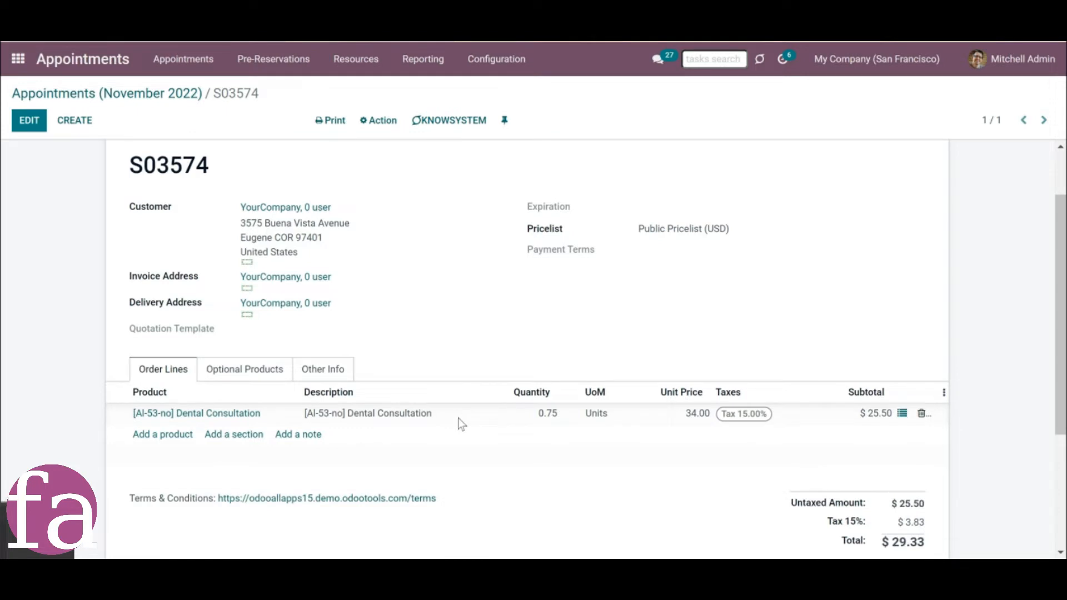
{"action": "scroll", "coordinate": [431, 412], "scroll_direction": "up", "scroll_amount": 1}
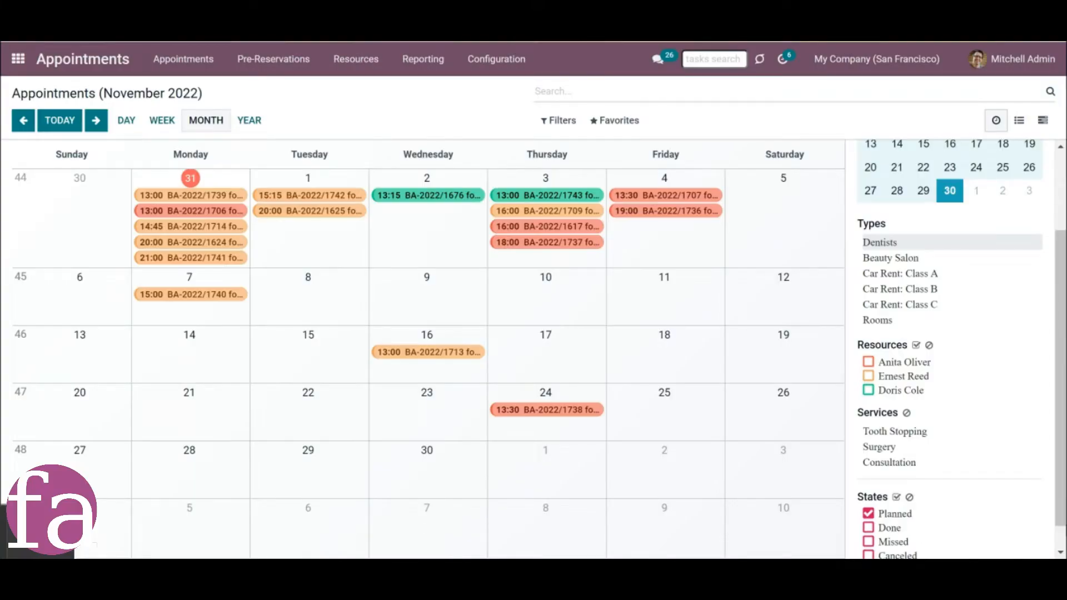
View the November 2022 calendar for the Beauty Salon and Car Rent: Class A types, and return to Dentists.
{"action": "scroll", "coordinate": [1055, 531], "scroll_direction": "down", "scroll_amount": 1}
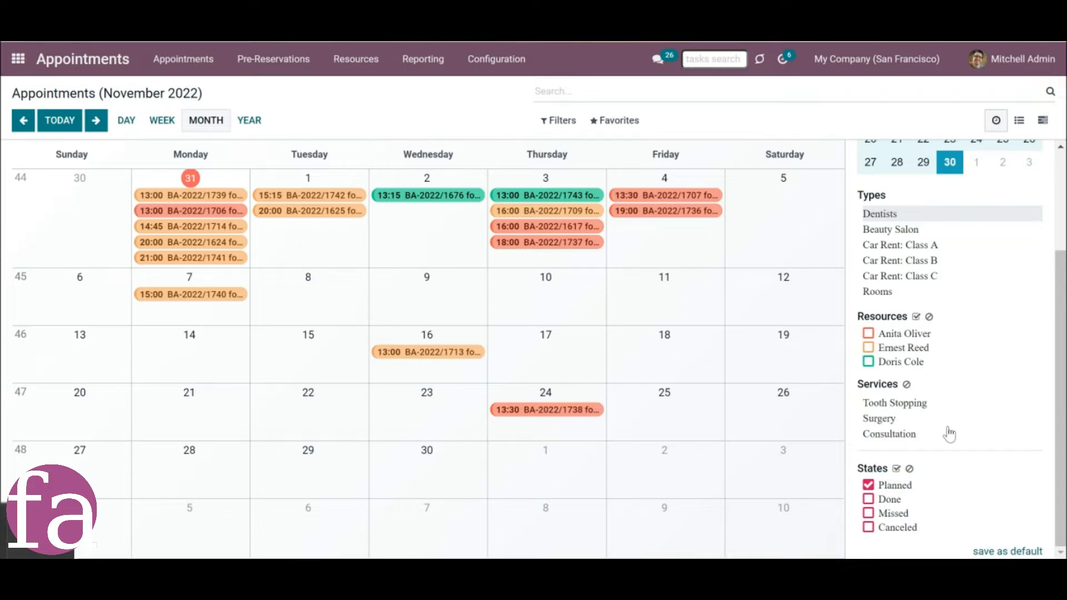
{"action": "left_click", "coordinate": [900, 245]}
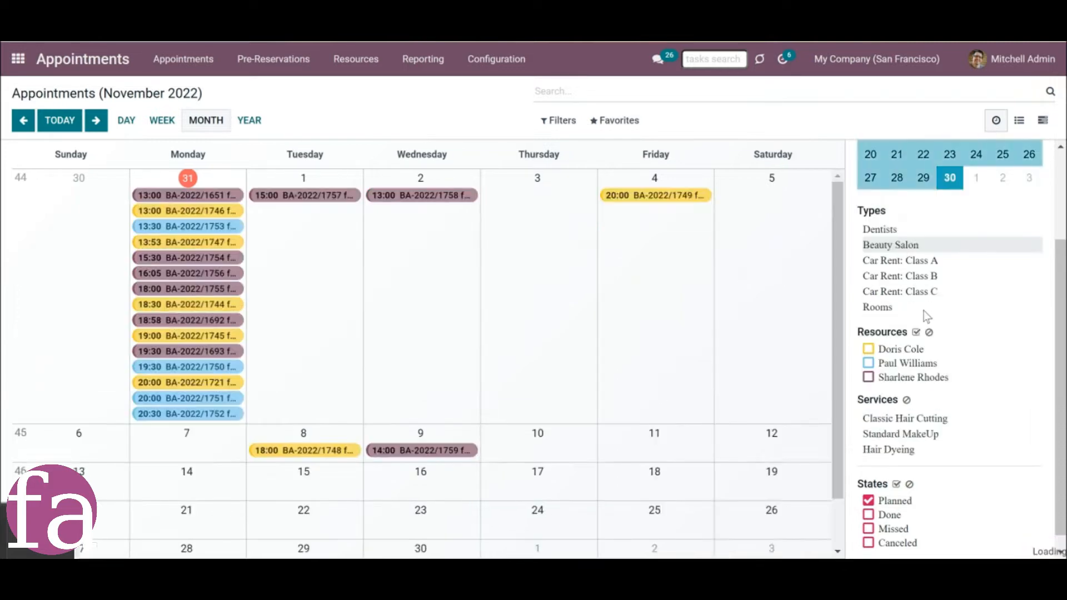
{"action": "left_click", "coordinate": [915, 261]}
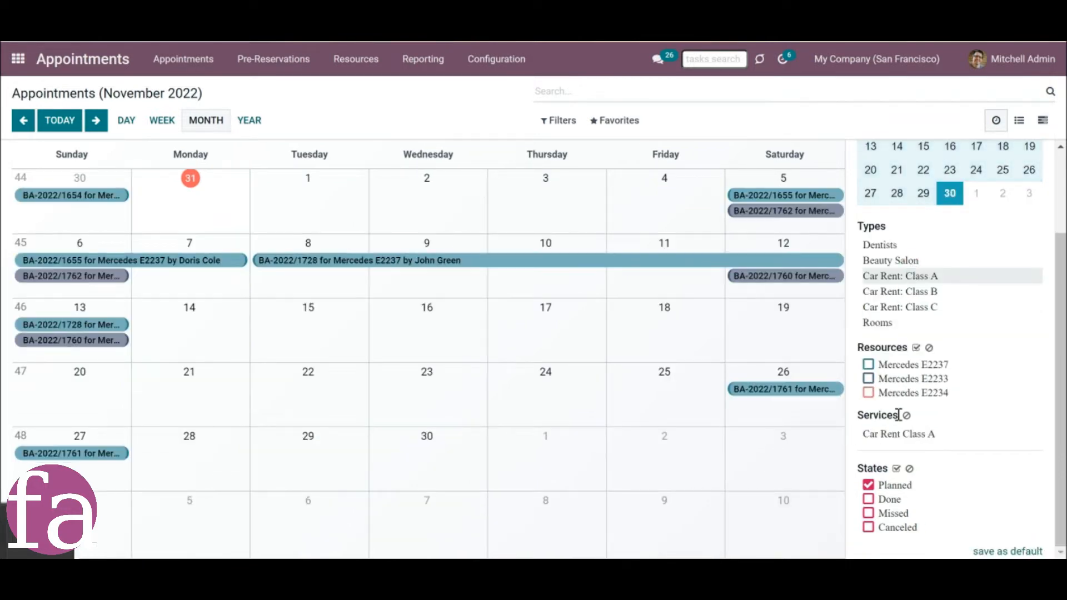
{"action": "left_click", "coordinate": [890, 245]}
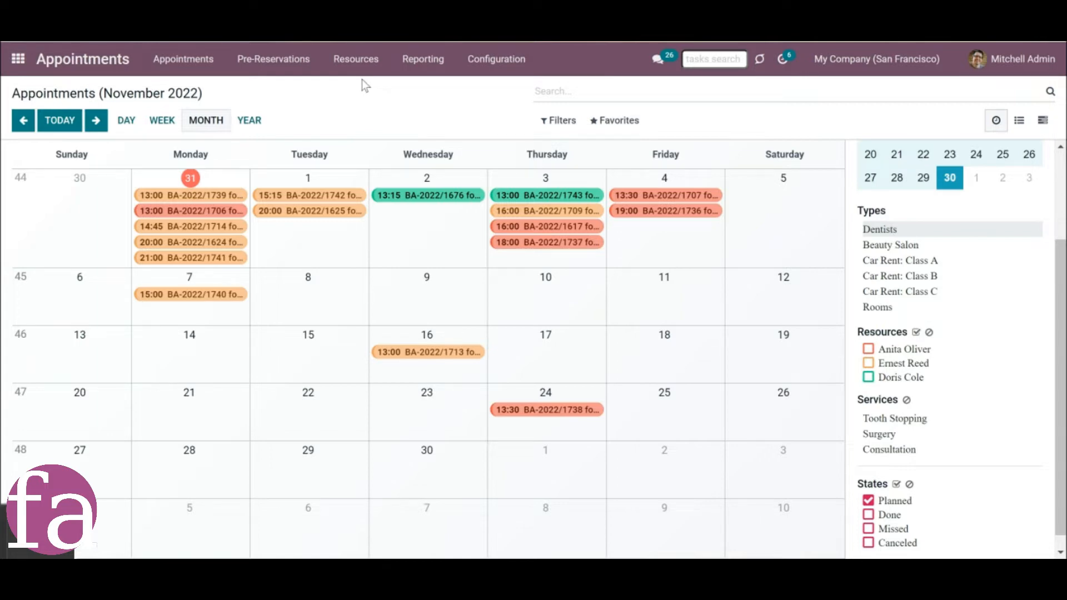
Create a new service named Lesson and add an image of school supplies to it.
{"action": "left_click", "coordinate": [358, 60]}
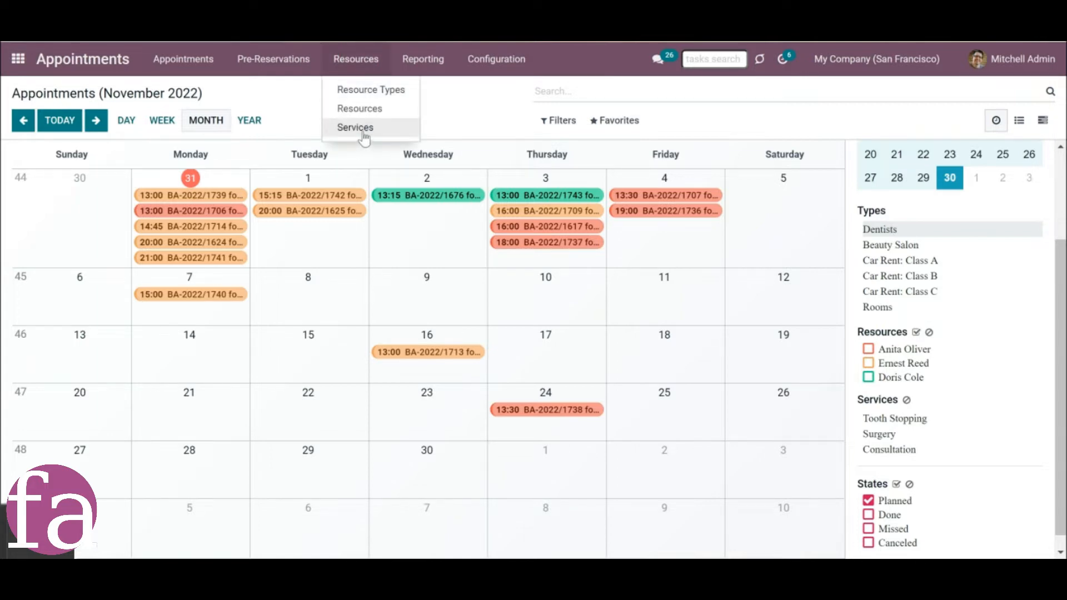
{"action": "left_click", "coordinate": [358, 129]}
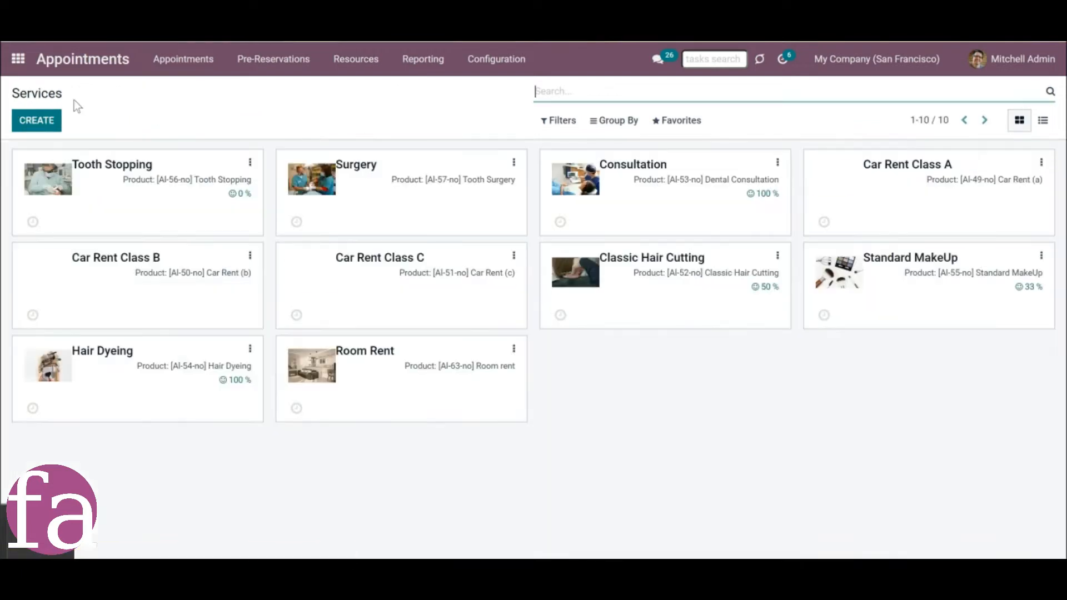
{"action": "left_click", "coordinate": [47, 122]}
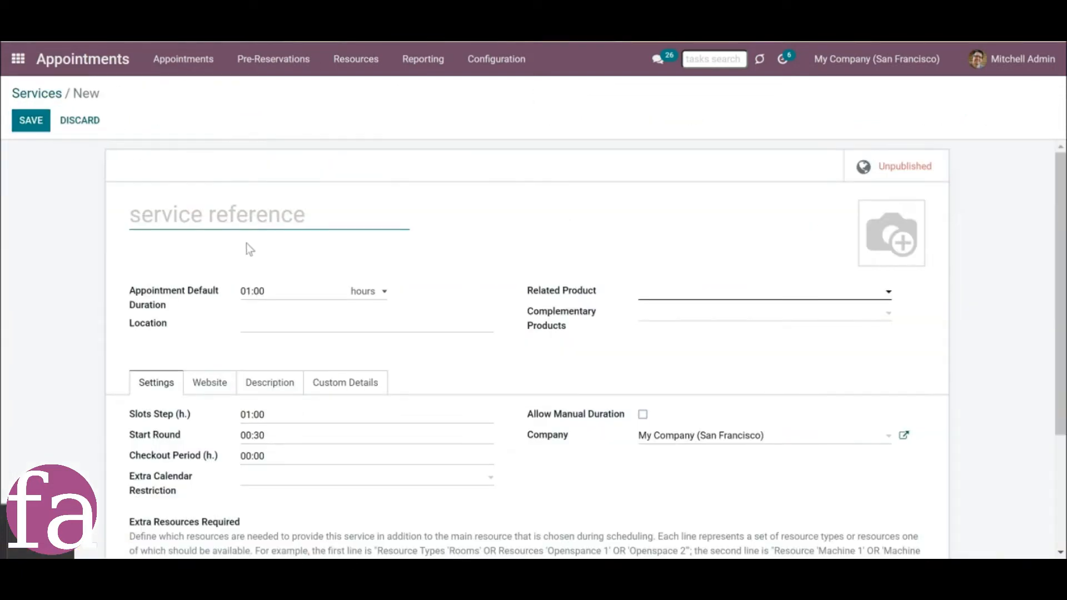
{"action": "type", "text": "Lesson"}
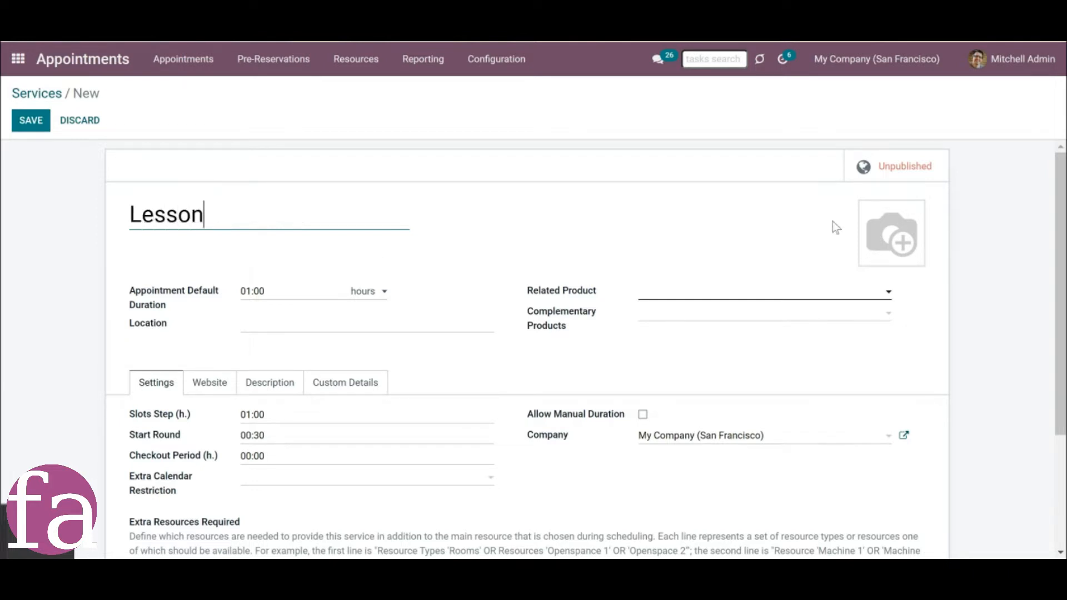
{"action": "left_click", "coordinate": [871, 211]}
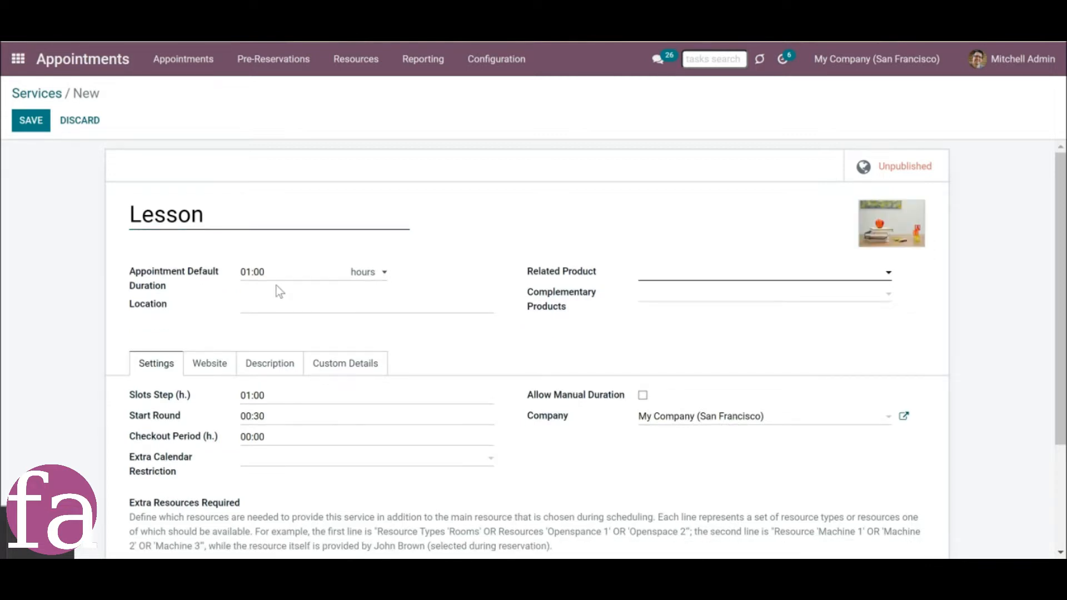
Set the Lesson service's appointment default duration to 00:45, keeping hours as the unit.
{"action": "left_click", "coordinate": [382, 273]}
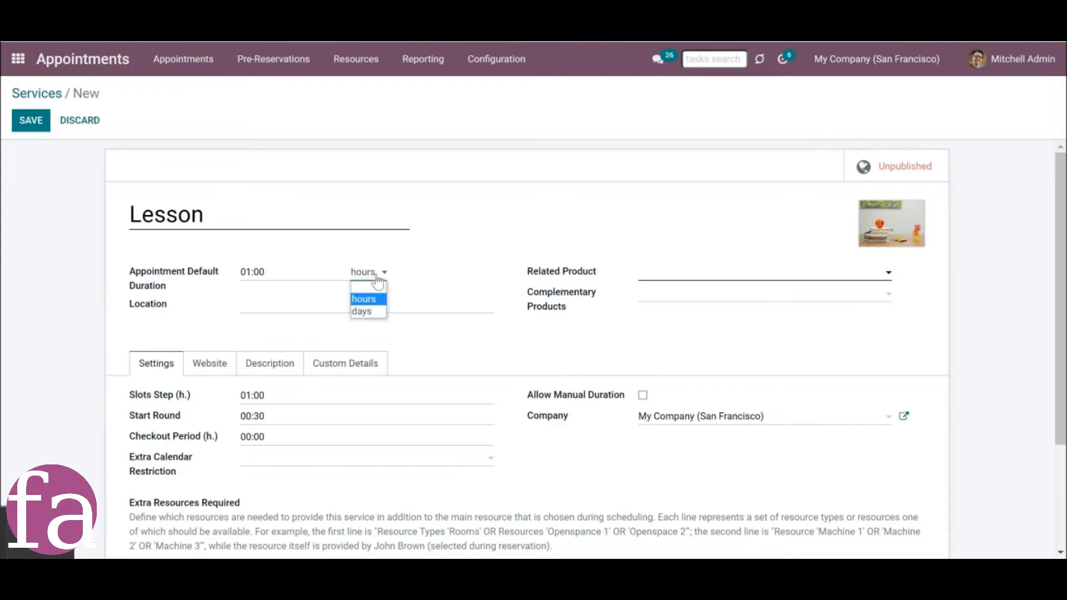
{"action": "left_click", "coordinate": [376, 229]}
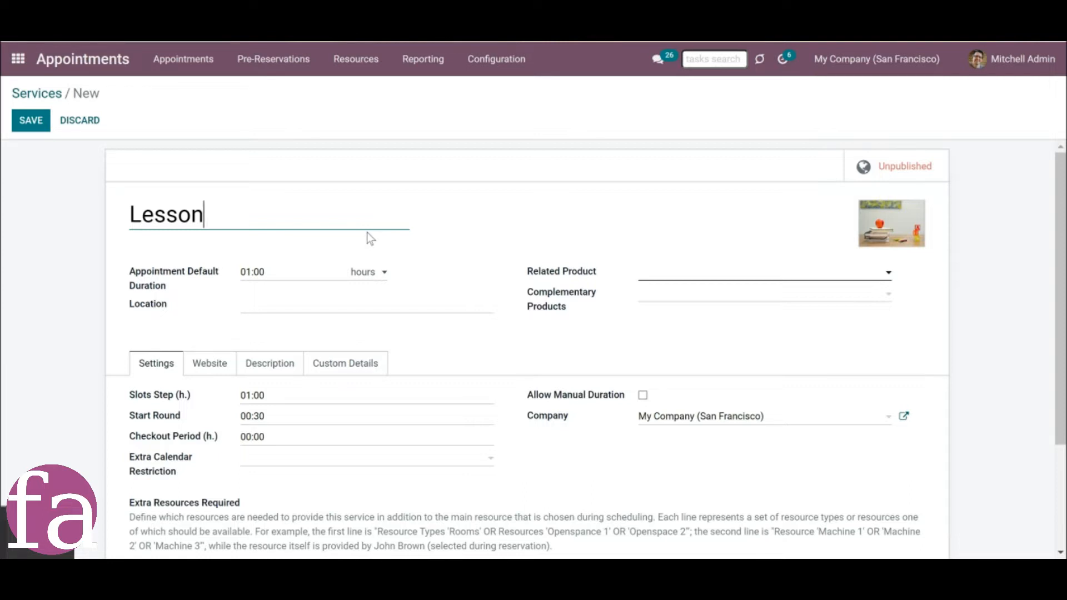
{"action": "left_click_drag", "start_coordinate": [246, 272], "coordinate": [252, 271]}
{"action": "key", "text": "BackSpace"}
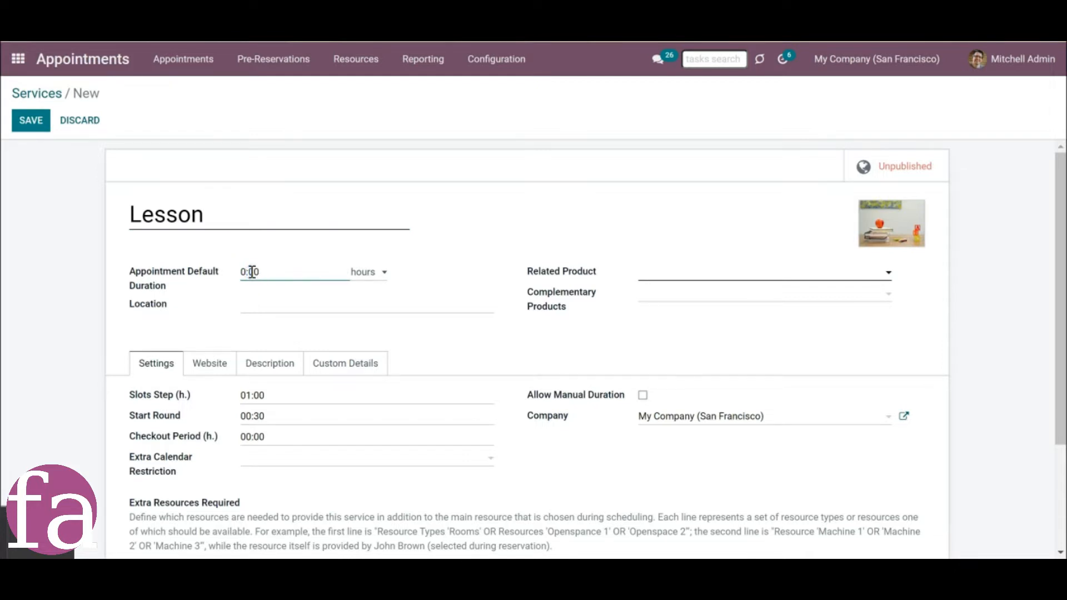
{"action": "key", "text": "Right"}
{"action": "key", "text": "Right"}
{"action": "key", "text": "BackSpace"}
{"action": "key", "text": "BackSpace"}
{"action": "type", "text": "45"}
{"action": "left_click", "coordinate": [285, 269]}
Enter the street address as the Lesson service's location.
{"action": "left_click", "coordinate": [304, 307]}
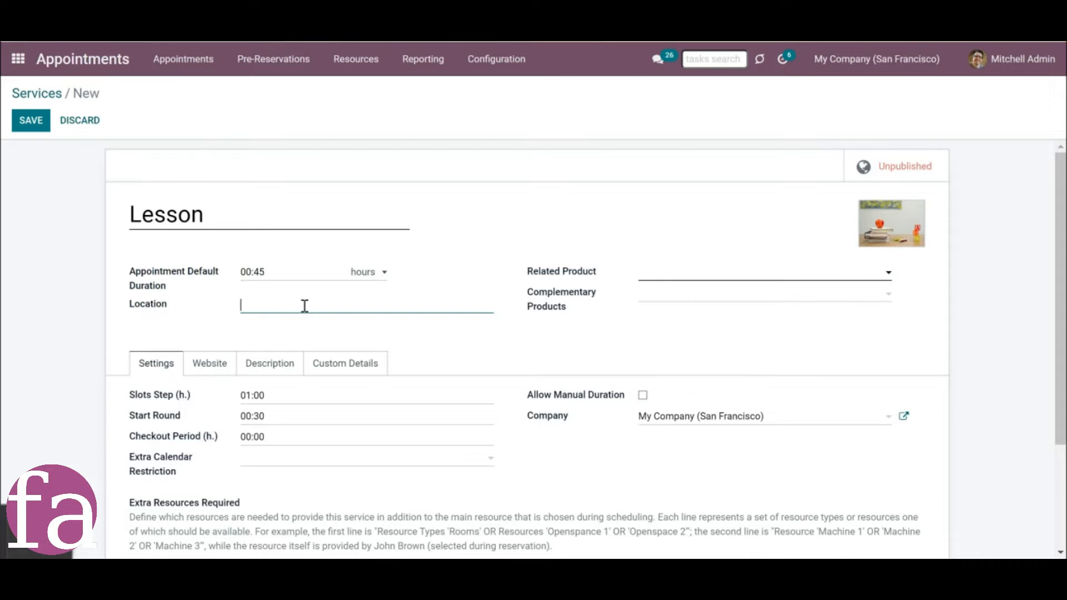
Create a product named Lesson as the service's related product and review its product details.
{"action": "left_click", "coordinate": [666, 276]}
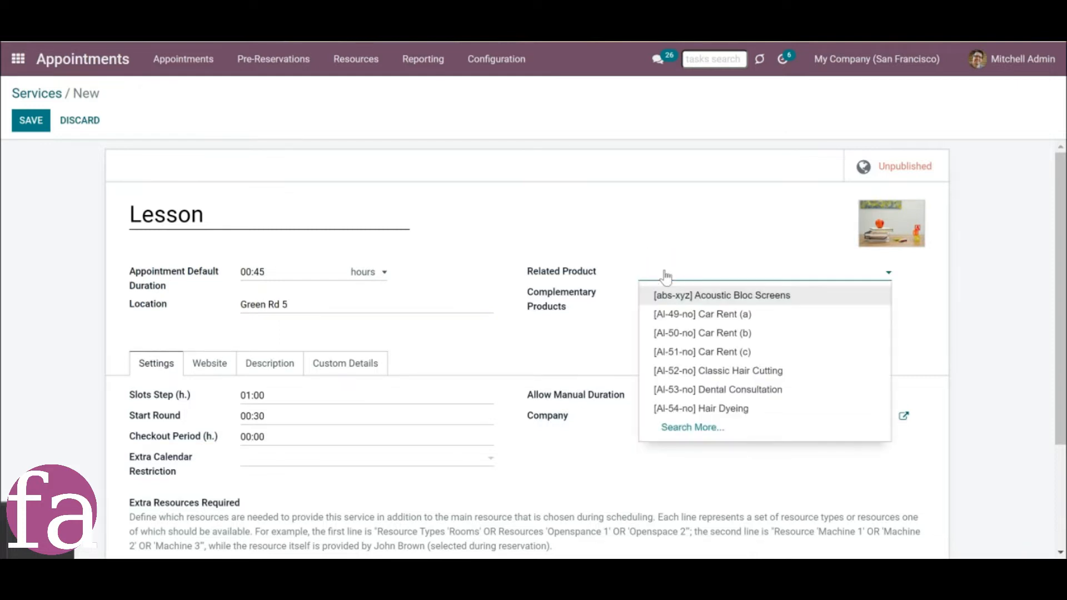
{"action": "type", "text": "Le"}
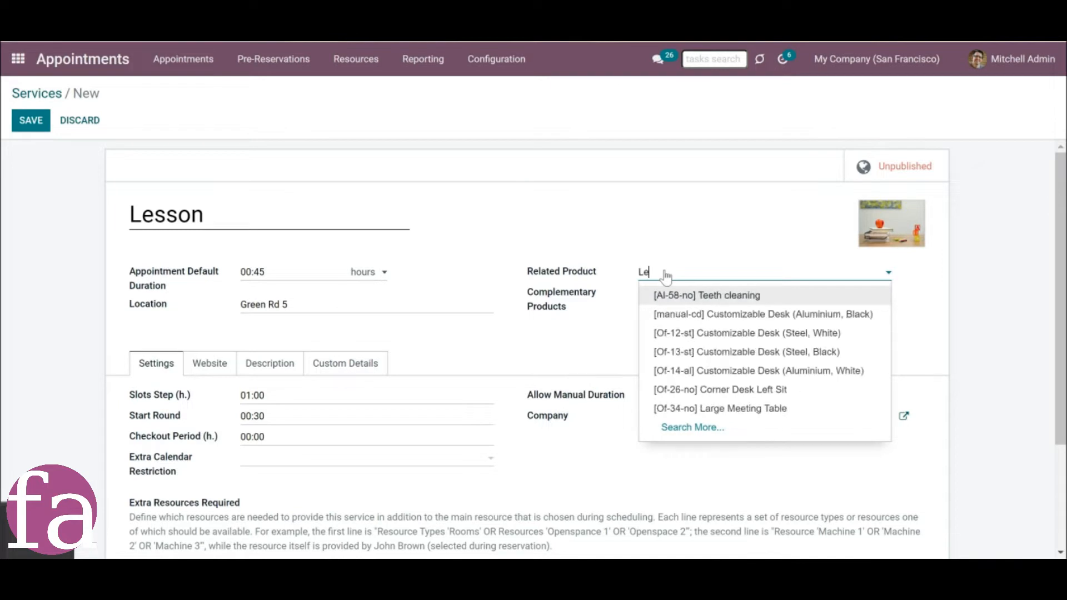
{"action": "type", "text": "ssn"}
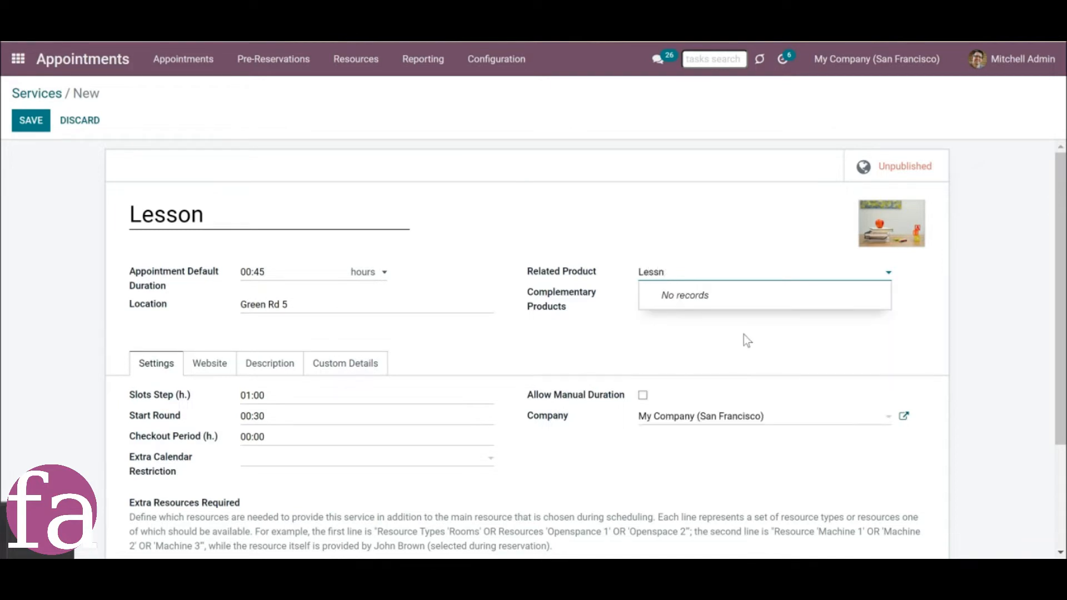
{"action": "key", "text": "BackSpace"}
{"action": "type", "text": "on"}
{"action": "key", "text": "Tab"}
{"action": "left_click", "coordinate": [334, 160]}
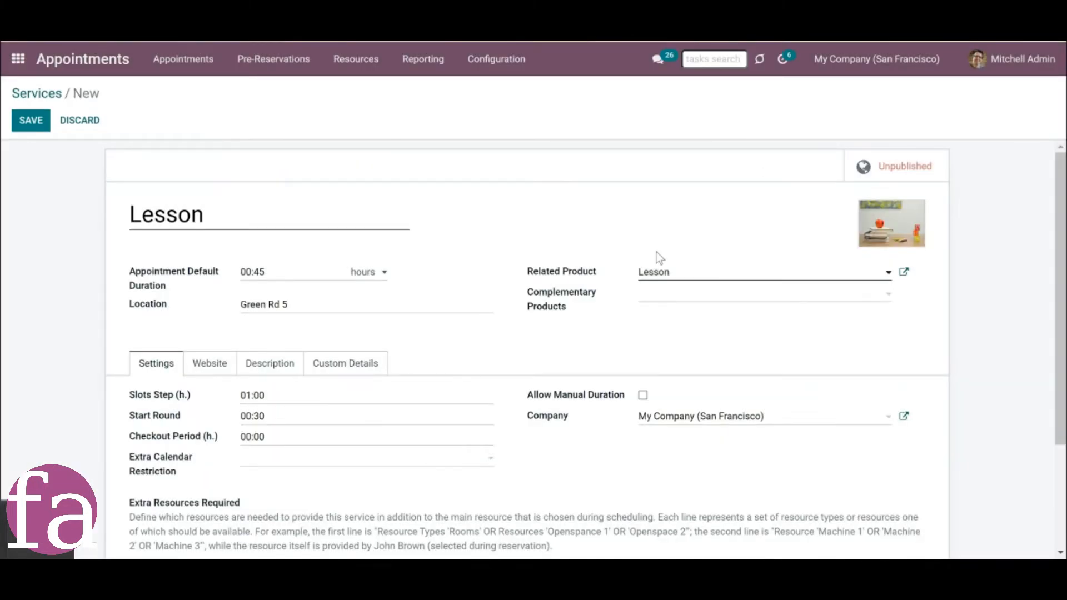
{"action": "left_click", "coordinate": [904, 275]}
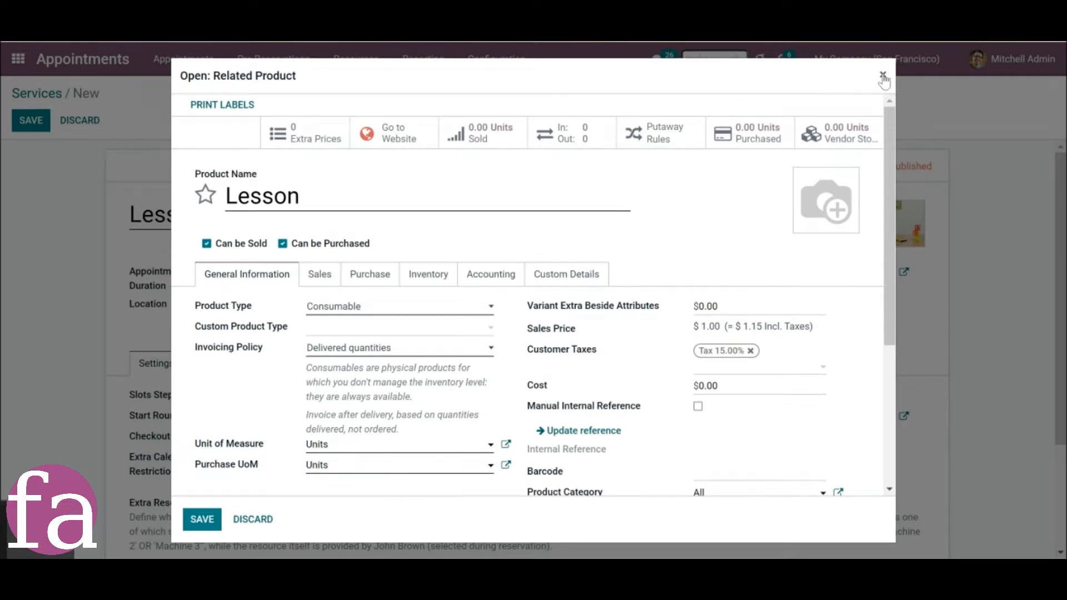
{"action": "left_click", "coordinate": [883, 76]}
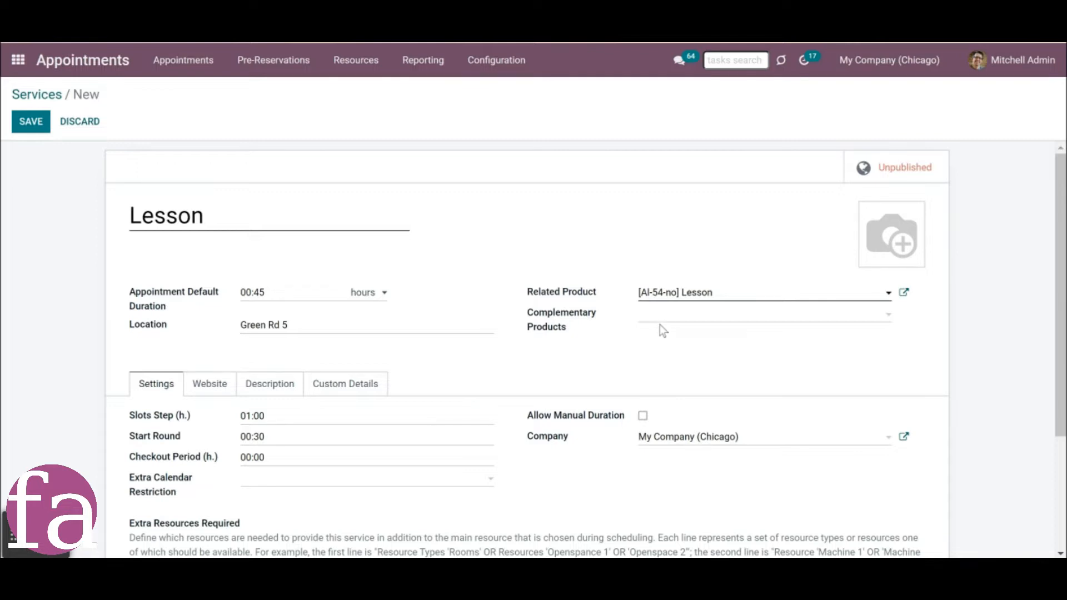
Add Students Books and Workbooks as complementary products of the Lesson service.
{"action": "left_click", "coordinate": [671, 314]}
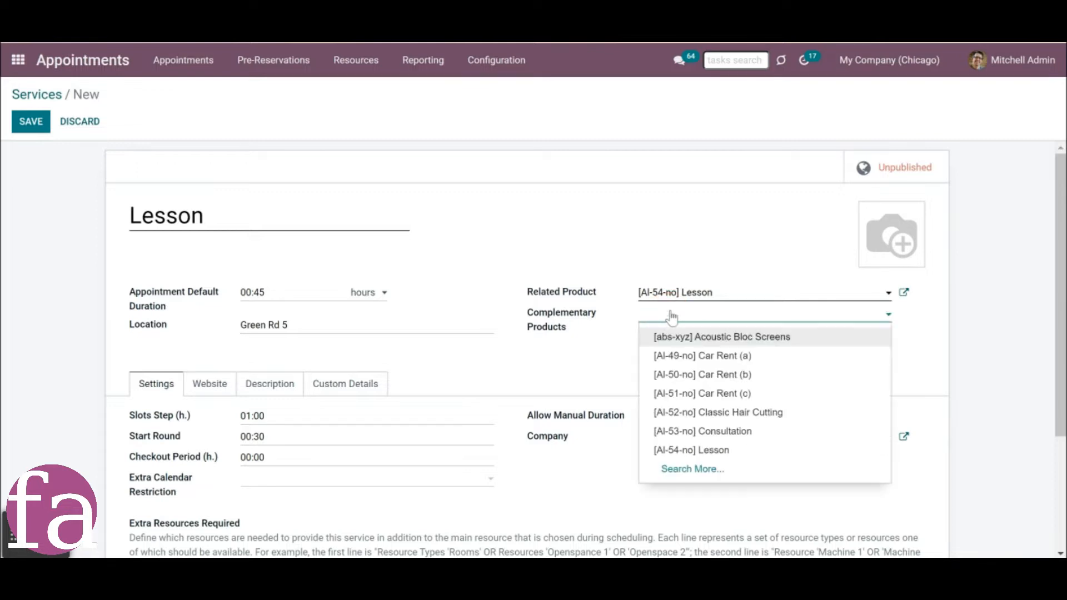
{"action": "type", "text": "st"}
{"action": "left_click", "coordinate": [670, 339]}
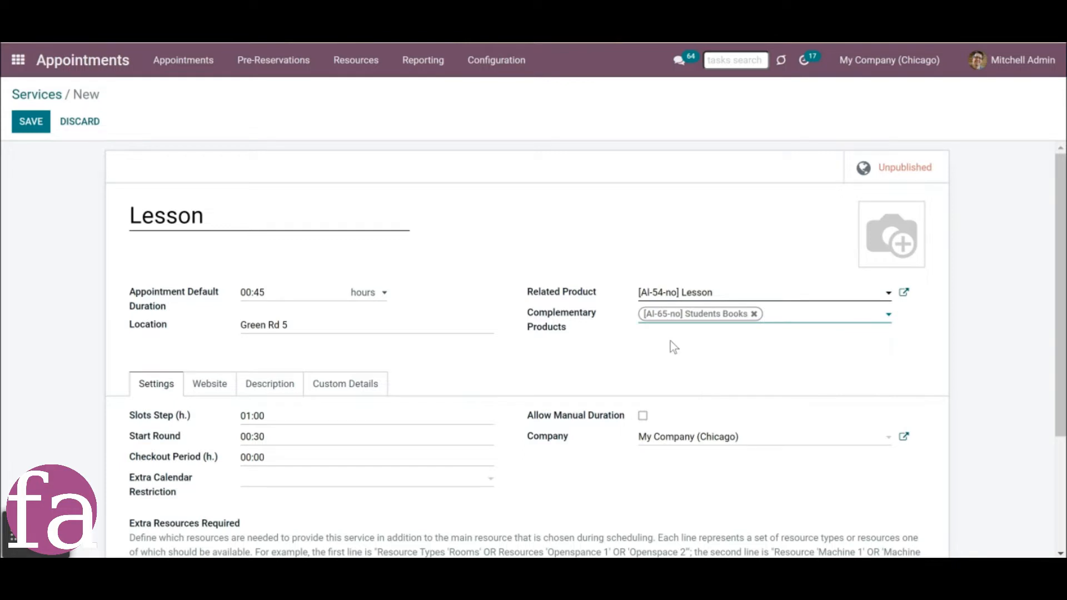
{"action": "type", "text": "wo"}
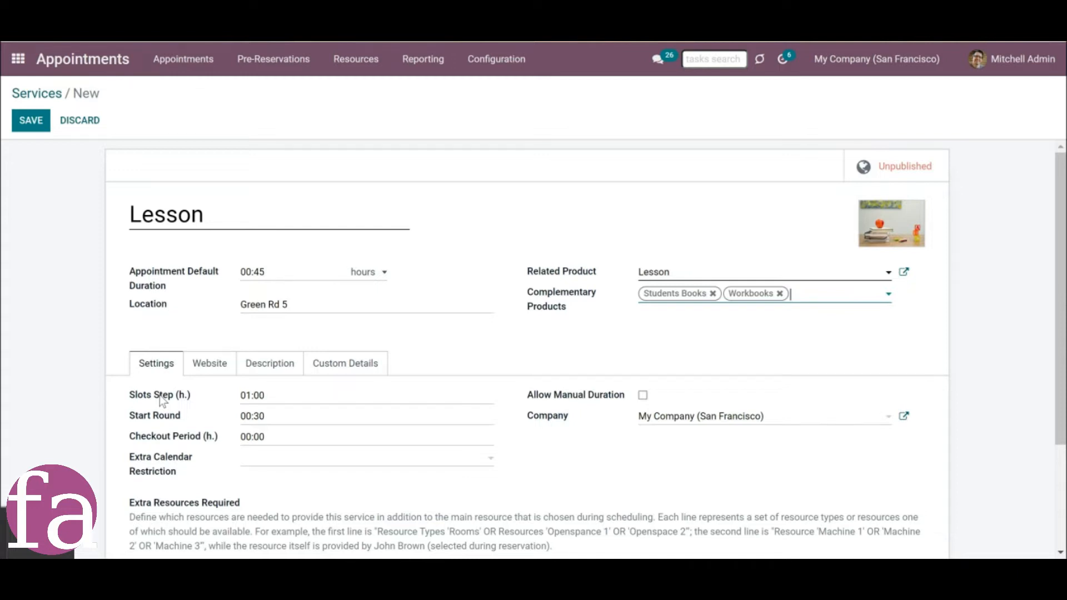
Read the Slots Step explanation and set the Lesson service's slots step to 00:30.
{"action": "mouse_move", "coordinate": [159, 395]}
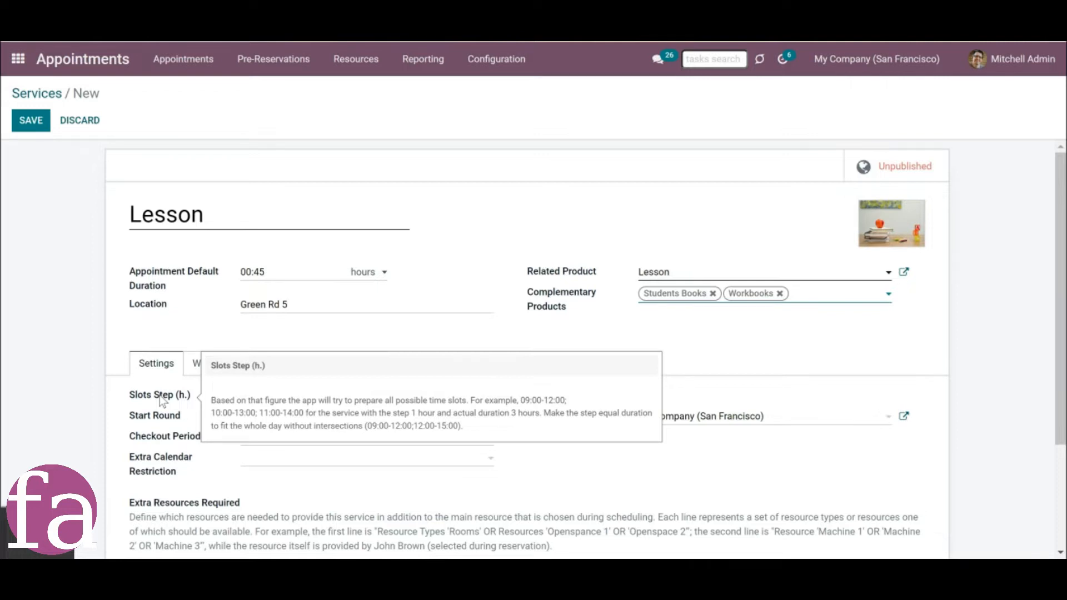
{"action": "left_click", "coordinate": [247, 397]}
{"action": "left_click_drag", "start_coordinate": [246, 395], "coordinate": [249, 395]}
{"action": "key", "text": "BackSpace"}
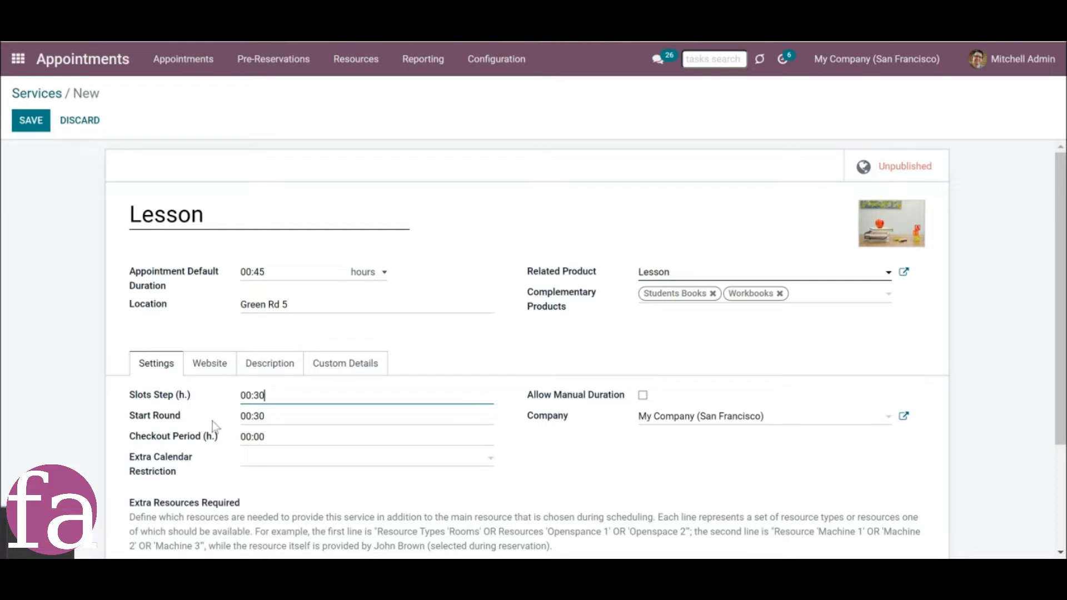
Check the Start Round and Checkout Period settings, and choose the 13:00 - 13:30 slot on 11/23/2022 for a Lesson appointment.
{"action": "mouse_move", "coordinate": [156, 418]}
{"action": "mouse_move", "coordinate": [193, 440]}
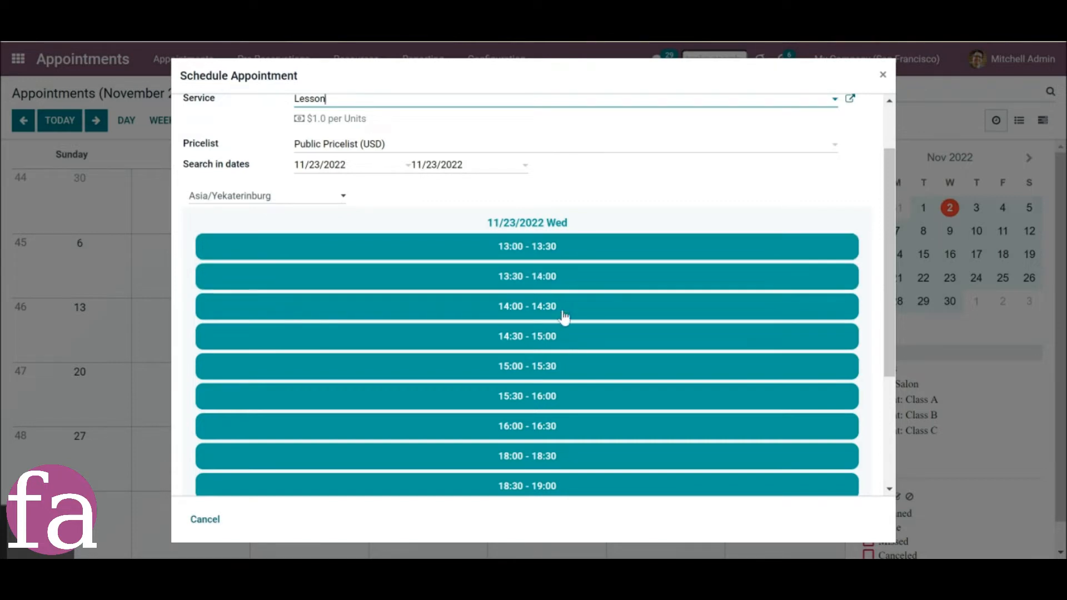
{"action": "left_click", "coordinate": [543, 248]}
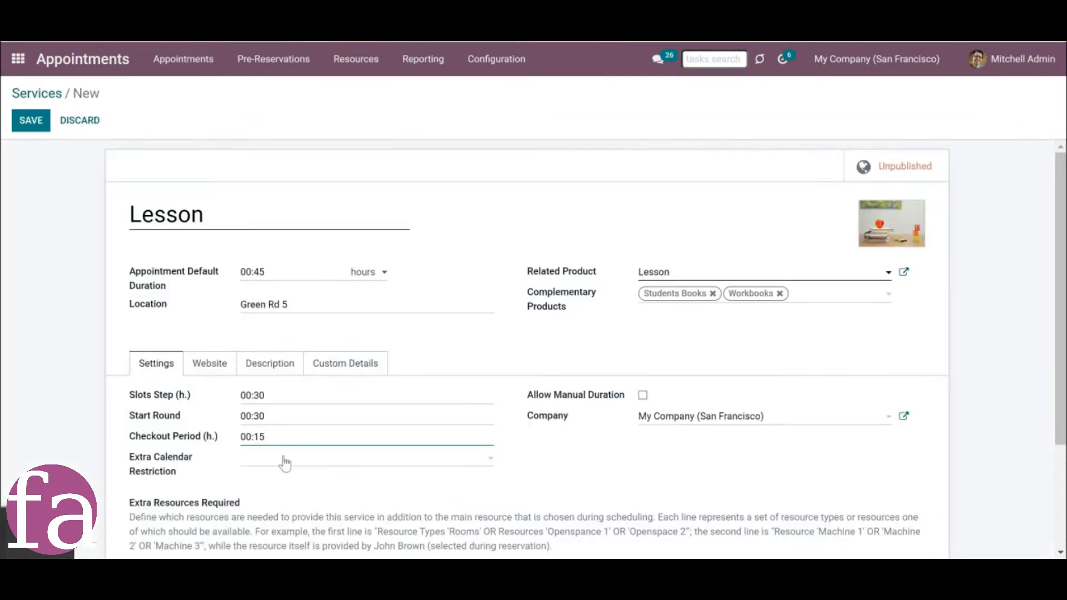
Switch the default duration unit to days to examine the day-based restrictions, and restore the unit to hours.
{"action": "left_click", "coordinate": [364, 274]}
{"action": "left_click", "coordinate": [363, 311]}
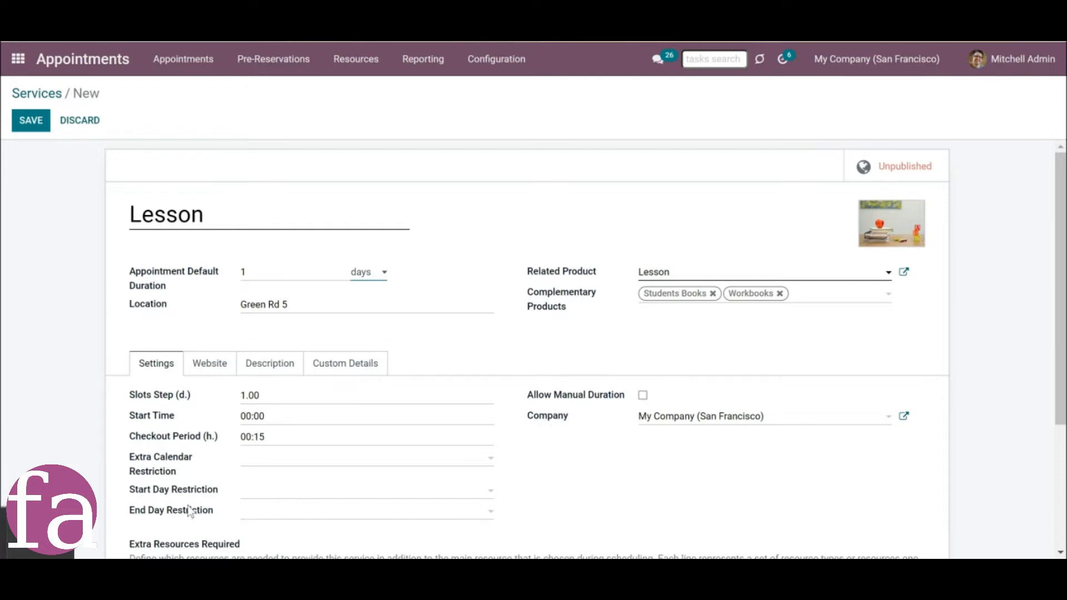
{"action": "mouse_move", "coordinate": [196, 521]}
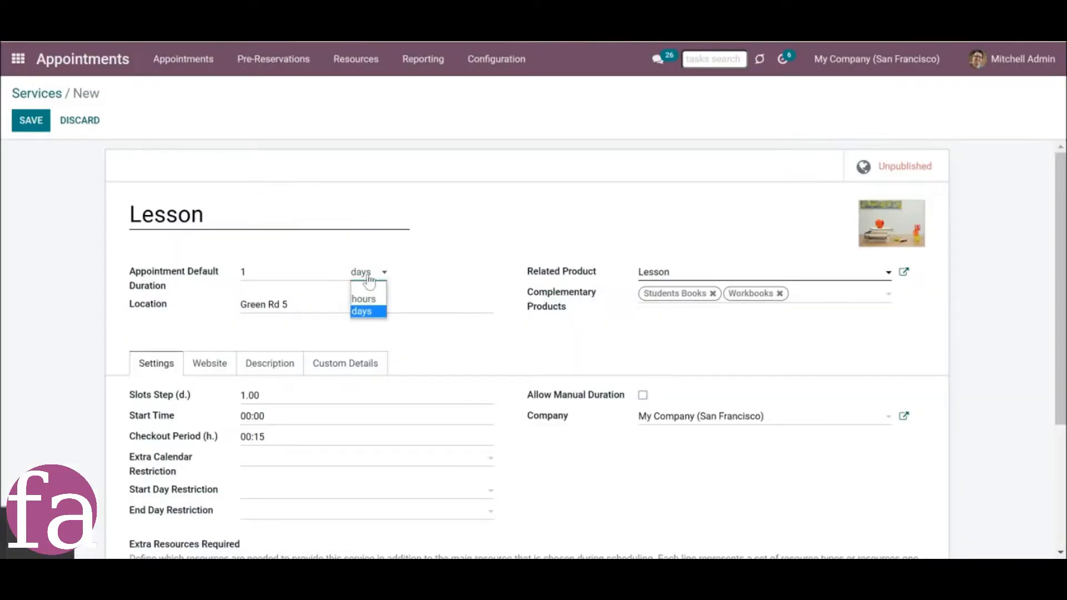
{"action": "left_click", "coordinate": [371, 306]}
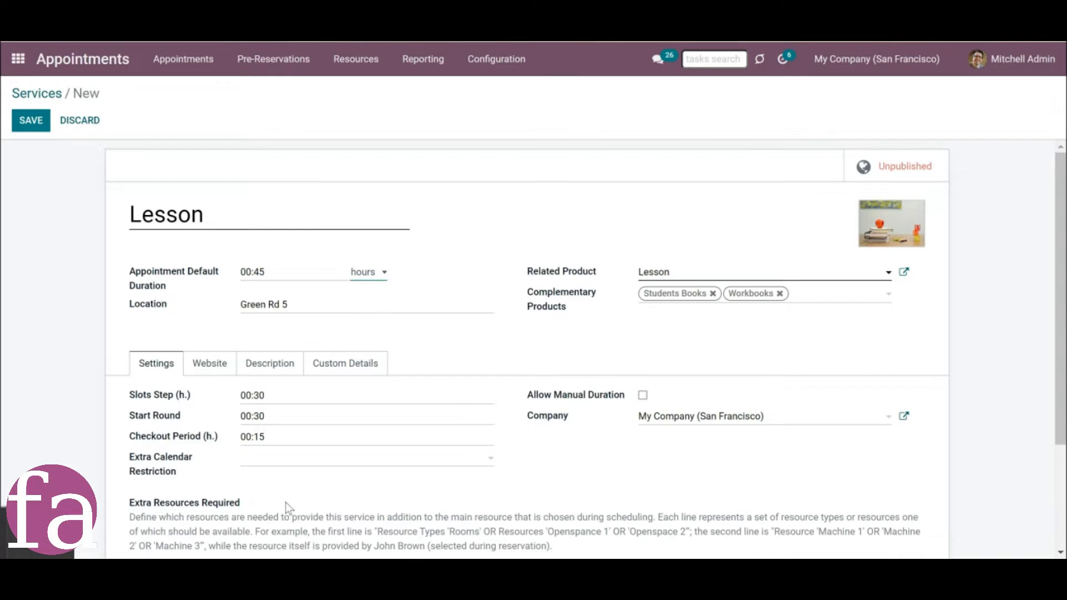
Allow manual duration for the Lesson service and examine its minimum, maximum and multiple hours settings.
{"action": "scroll", "coordinate": [301, 486], "scroll_direction": "down", "scroll_amount": 2}
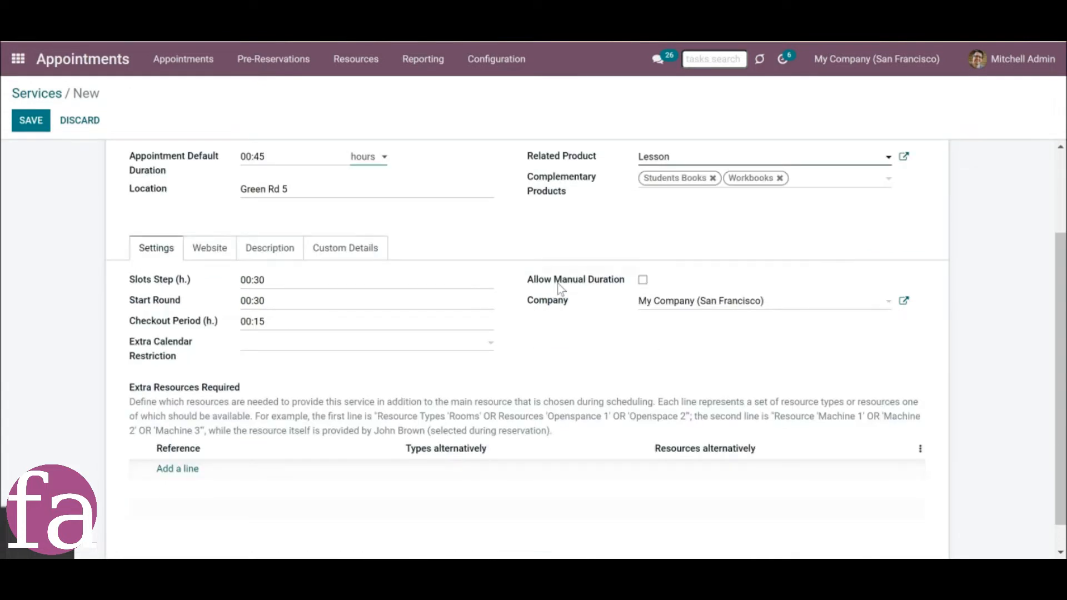
{"action": "mouse_move", "coordinate": [596, 288]}
{"action": "left_click", "coordinate": [643, 280]}
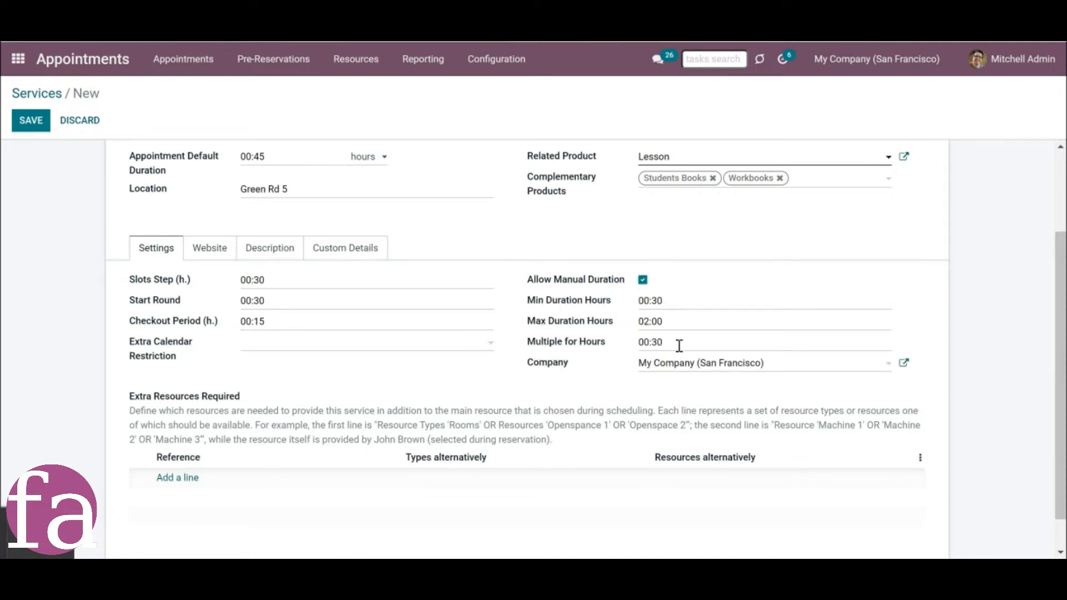
{"action": "left_click", "coordinate": [558, 303]}
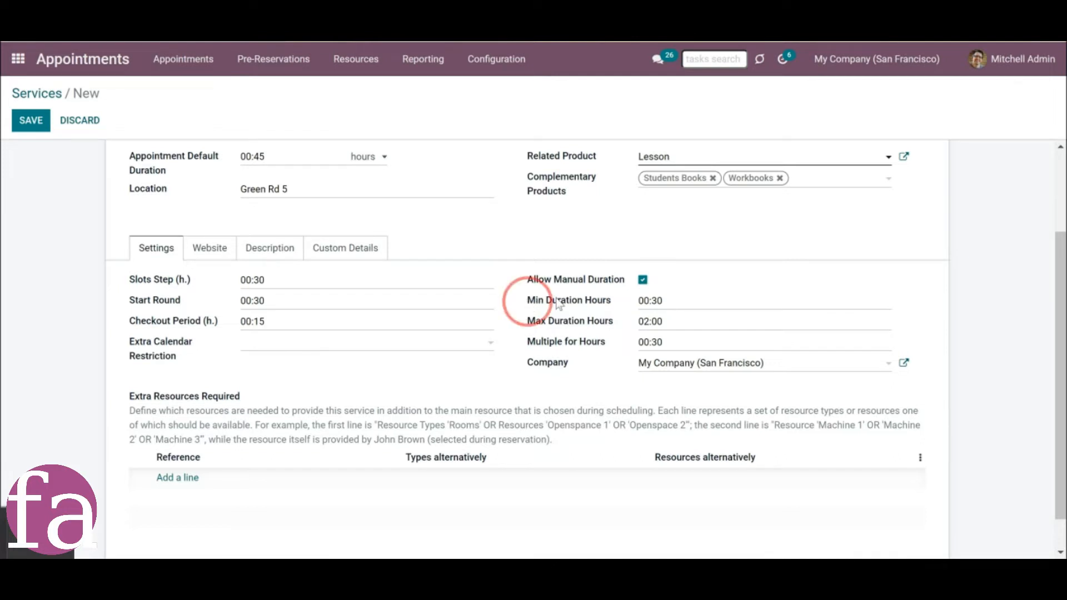
{"action": "left_click_drag", "start_coordinate": [528, 302], "coordinate": [615, 302]}
{"action": "left_click", "coordinate": [566, 323]}
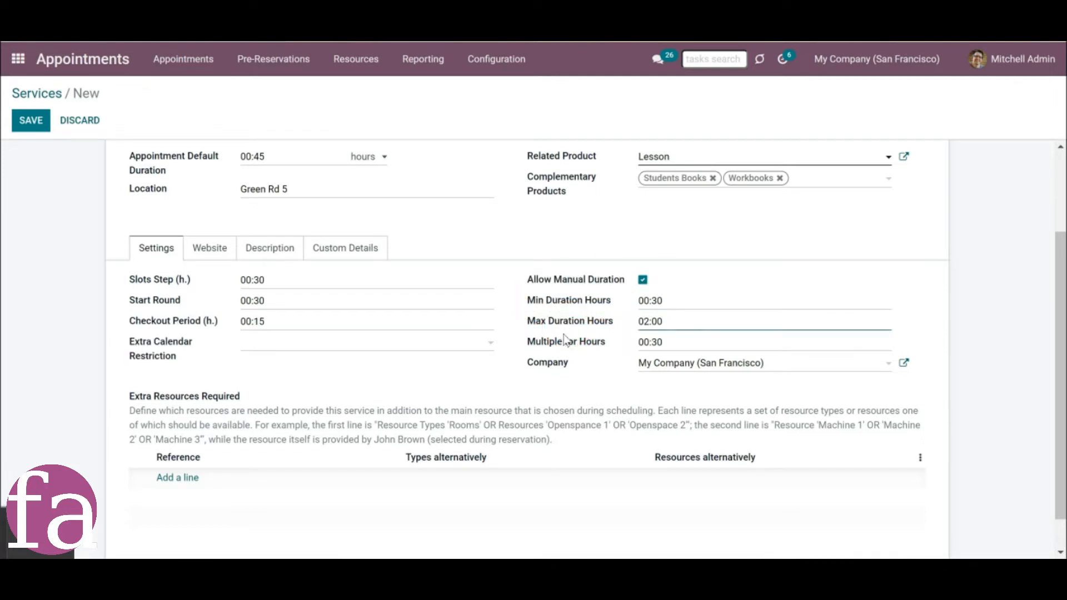
{"action": "mouse_move", "coordinate": [561, 349]}
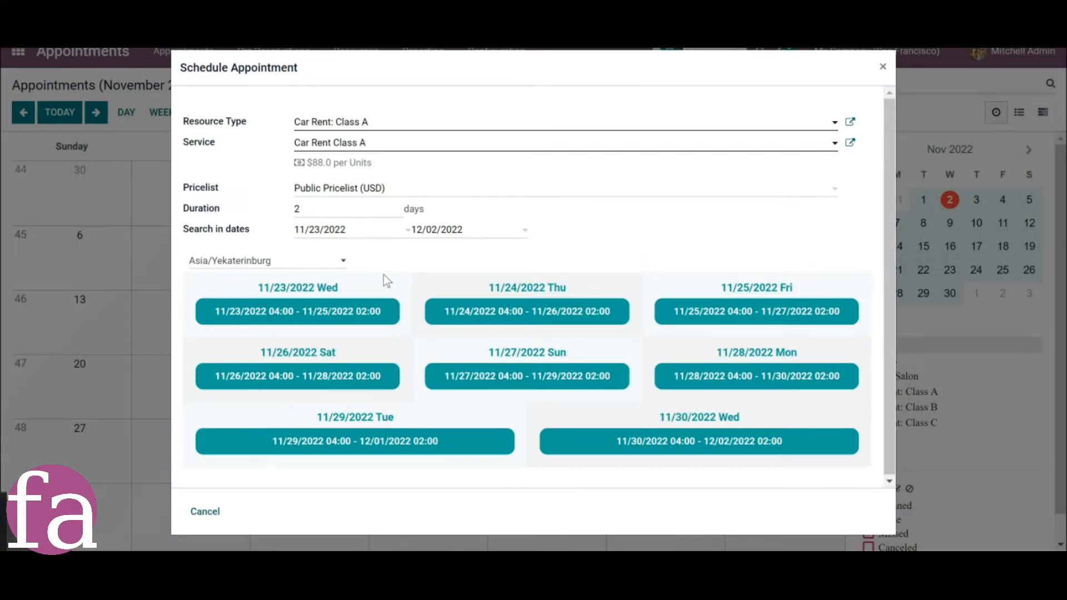
Set the duration of the Car Rent Class A appointment to 4 days and update the available time slots.
{"action": "double_click", "coordinate": [303, 211]}
{"action": "type", "text": "3"}
{"action": "key", "text": "BackSpace"}
{"action": "type", "text": "4"}
{"action": "left_click", "coordinate": [382, 267]}
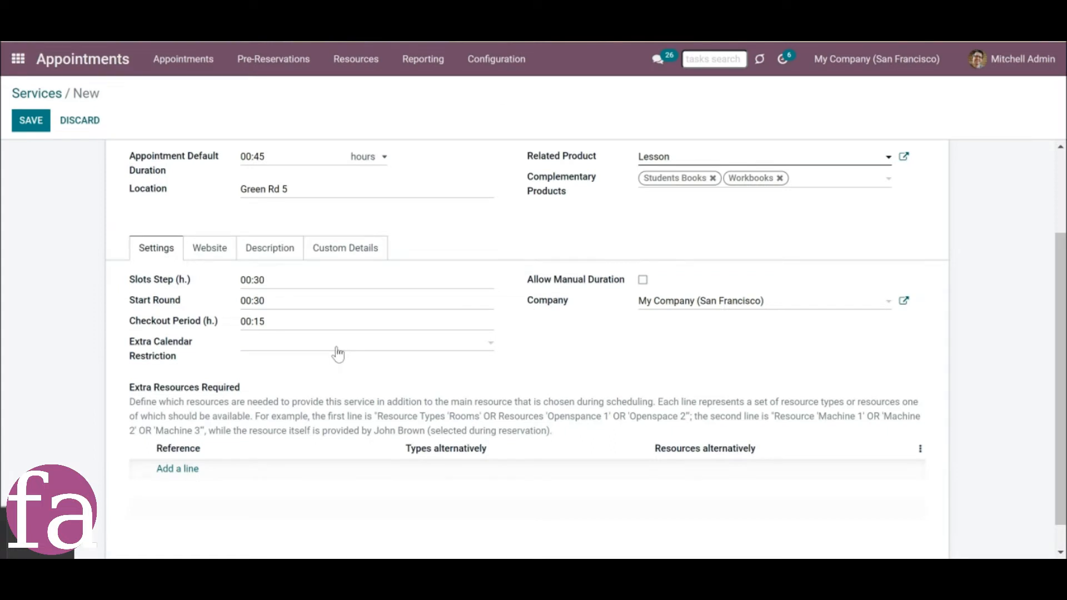
Set the Lesson service's extra calendar restriction to Standard 35 hours/week.
{"action": "left_click", "coordinate": [337, 349]}
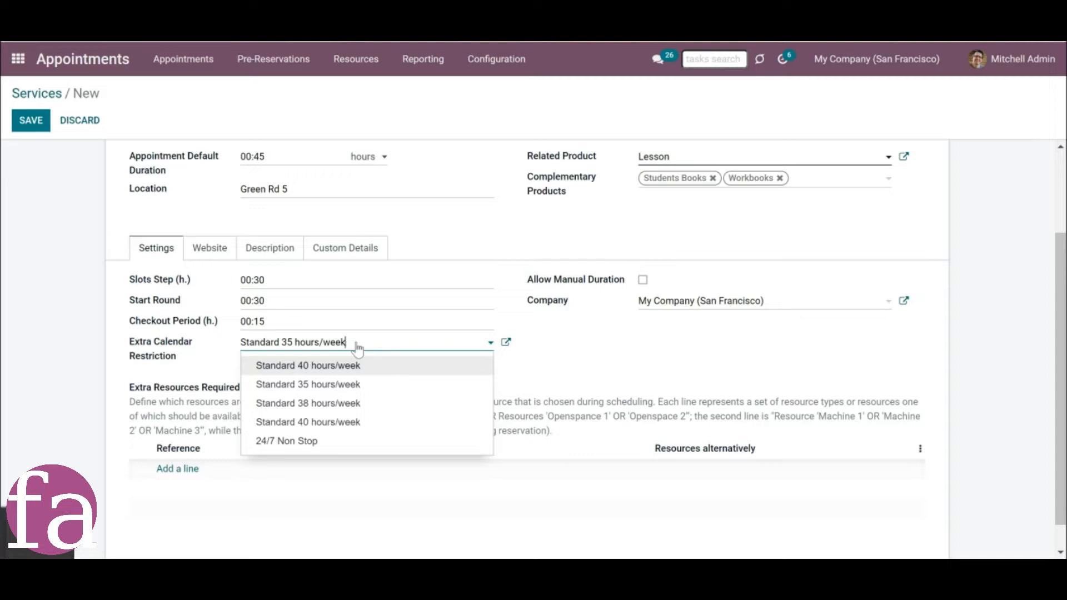
{"action": "left_click", "coordinate": [602, 375]}
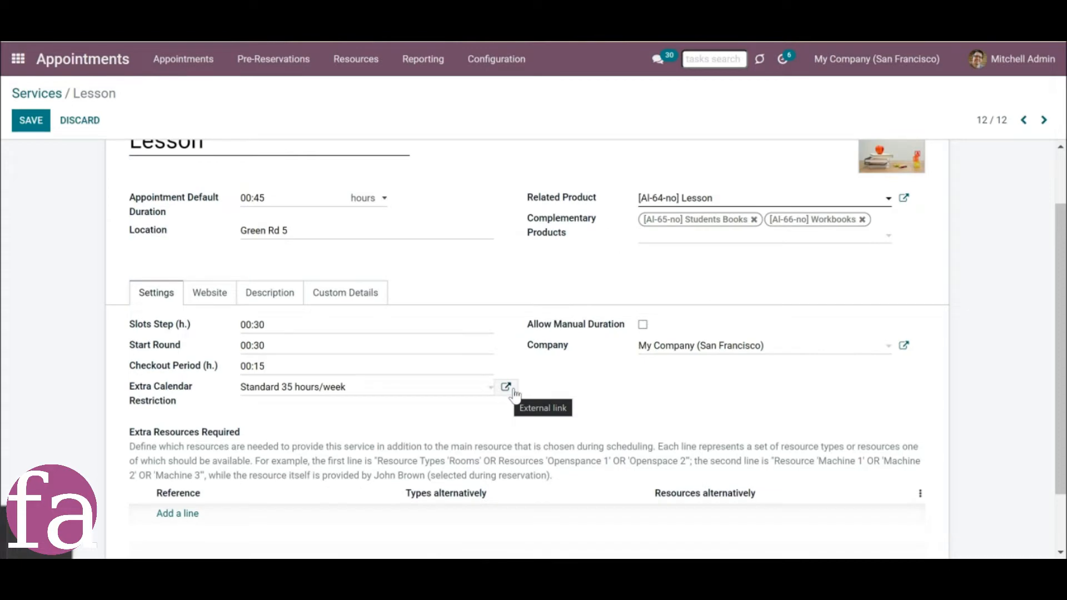
{"action": "left_click", "coordinate": [514, 392]}
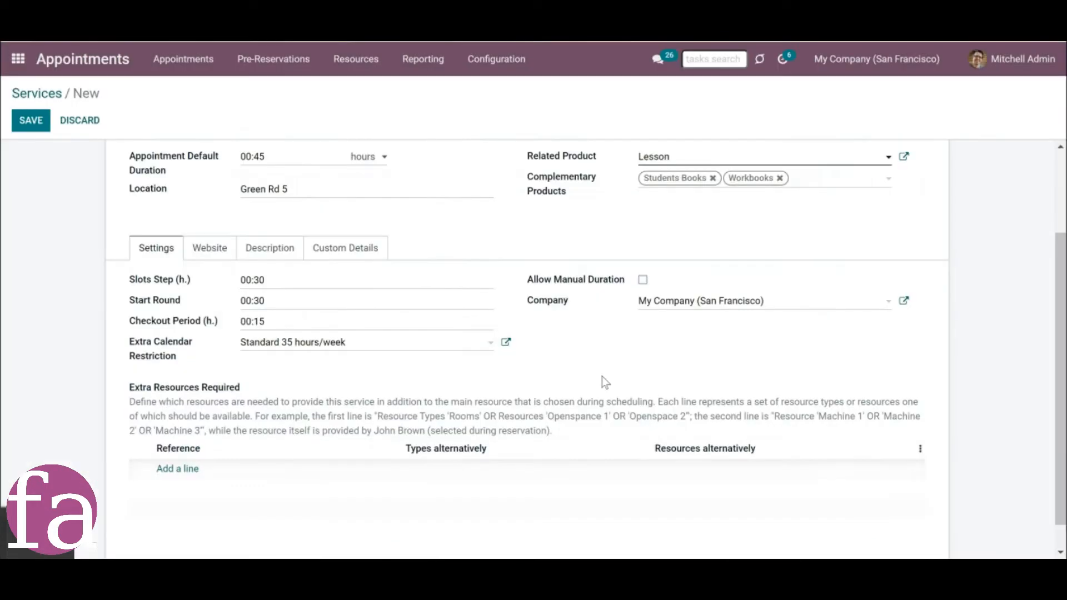
Add an extra required resources line to the Lesson service with Rooms as the alternative resource type.
{"action": "left_click_drag", "start_coordinate": [1057, 320], "coordinate": [1056, 340]}
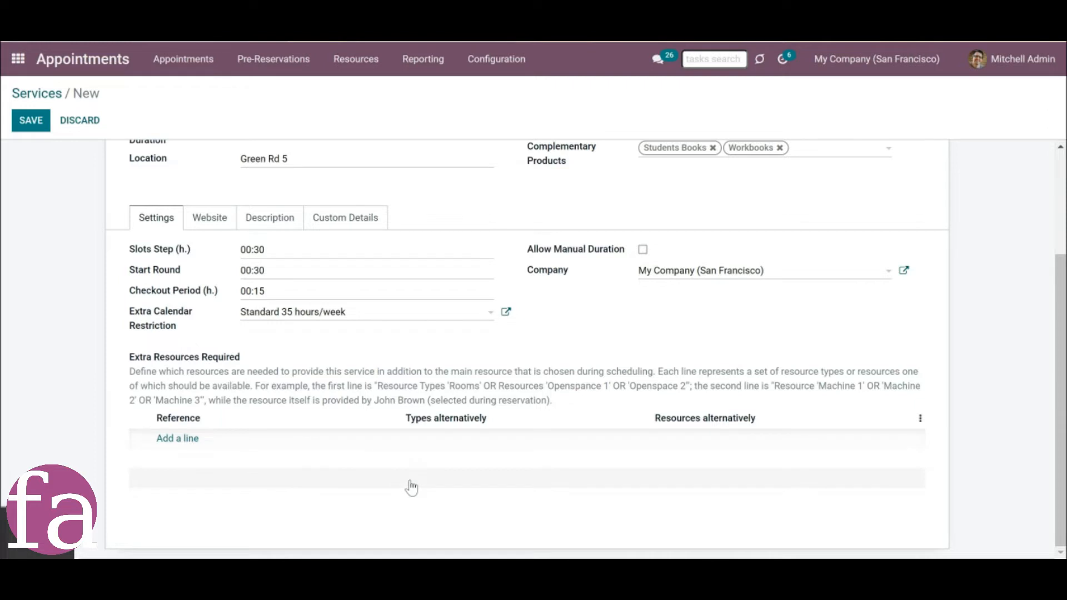
{"action": "left_click", "coordinate": [174, 439]}
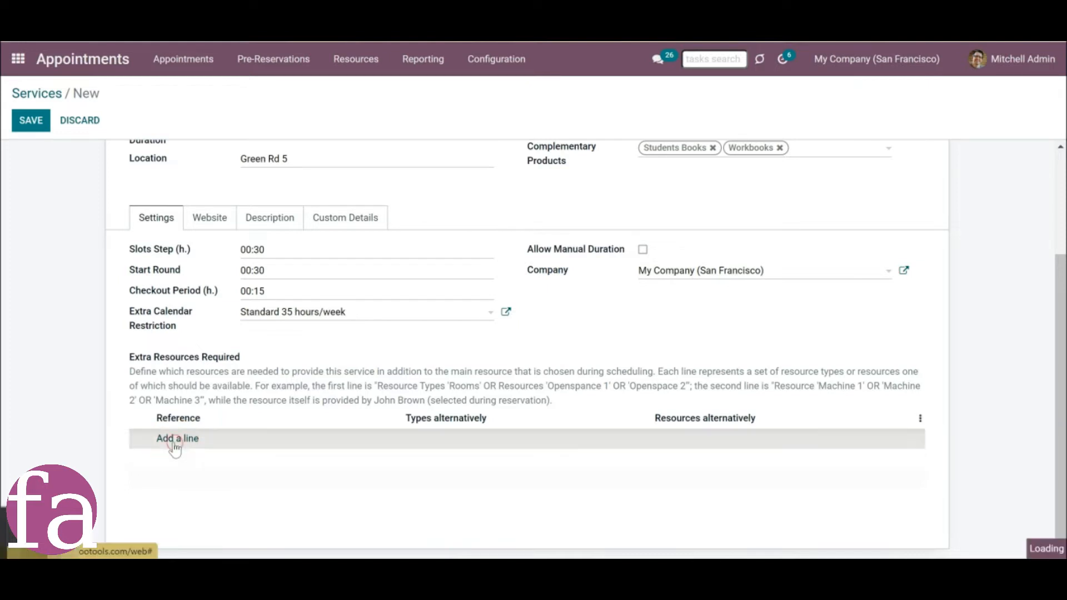
{"action": "left_click", "coordinate": [500, 443]}
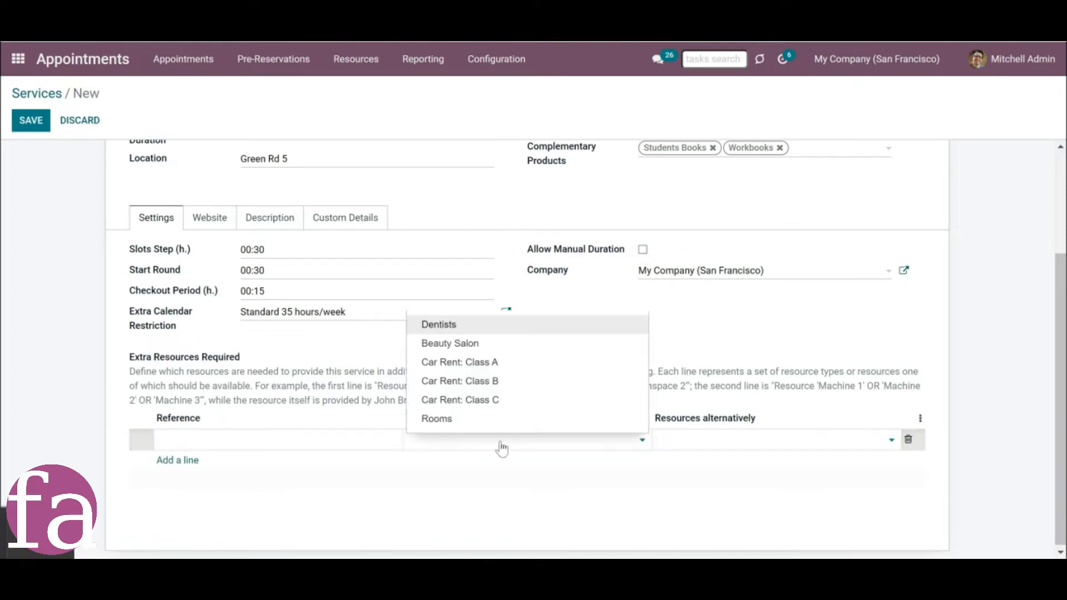
{"action": "left_click", "coordinate": [433, 426]}
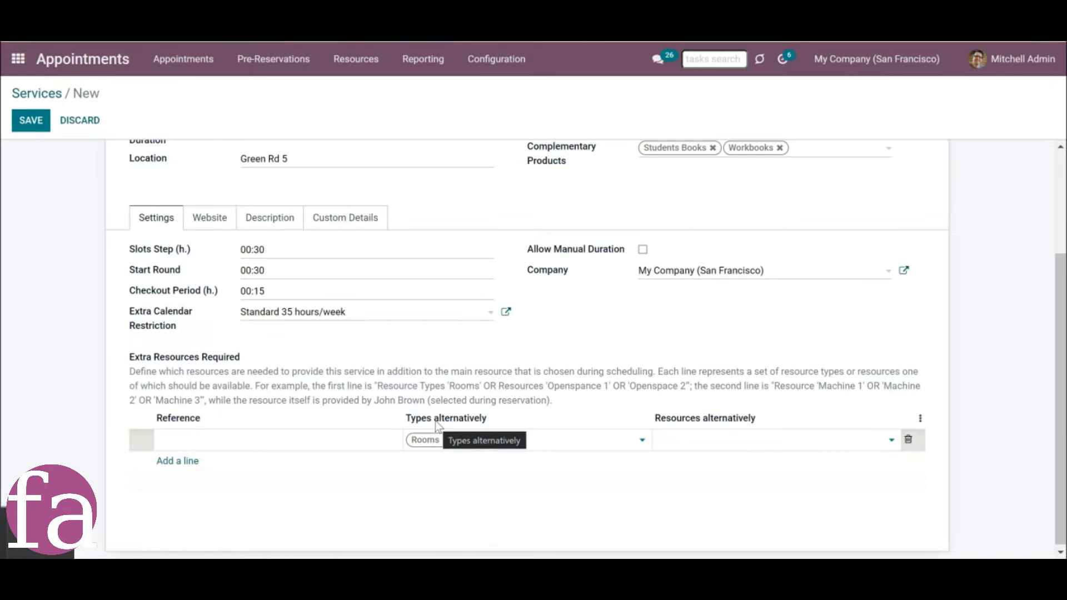
{"action": "left_click_drag", "start_coordinate": [435, 421], "coordinate": [520, 424]}
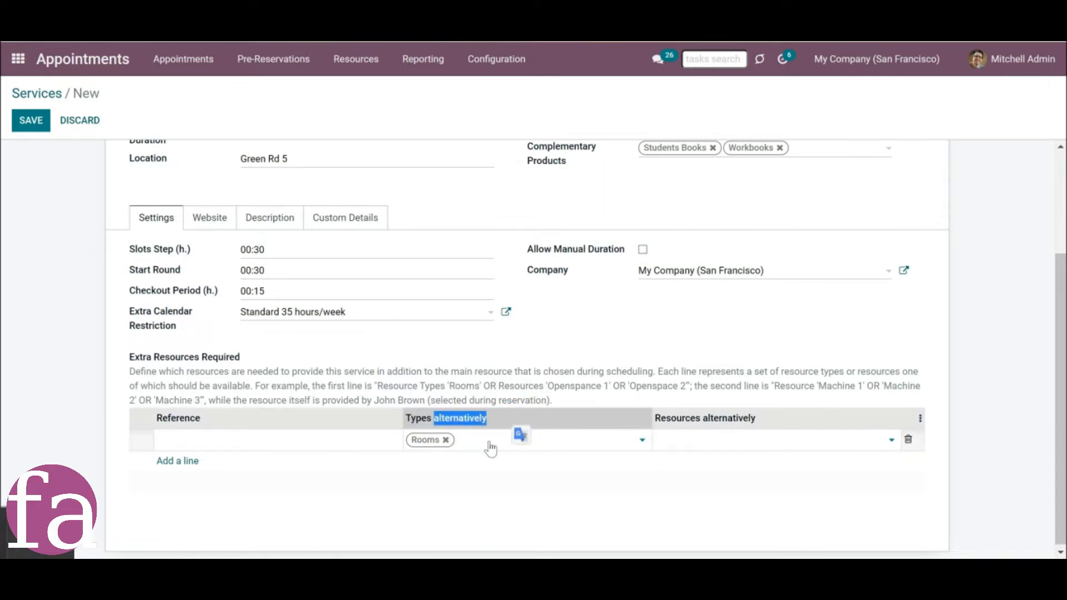
{"action": "left_click", "coordinate": [389, 390]}
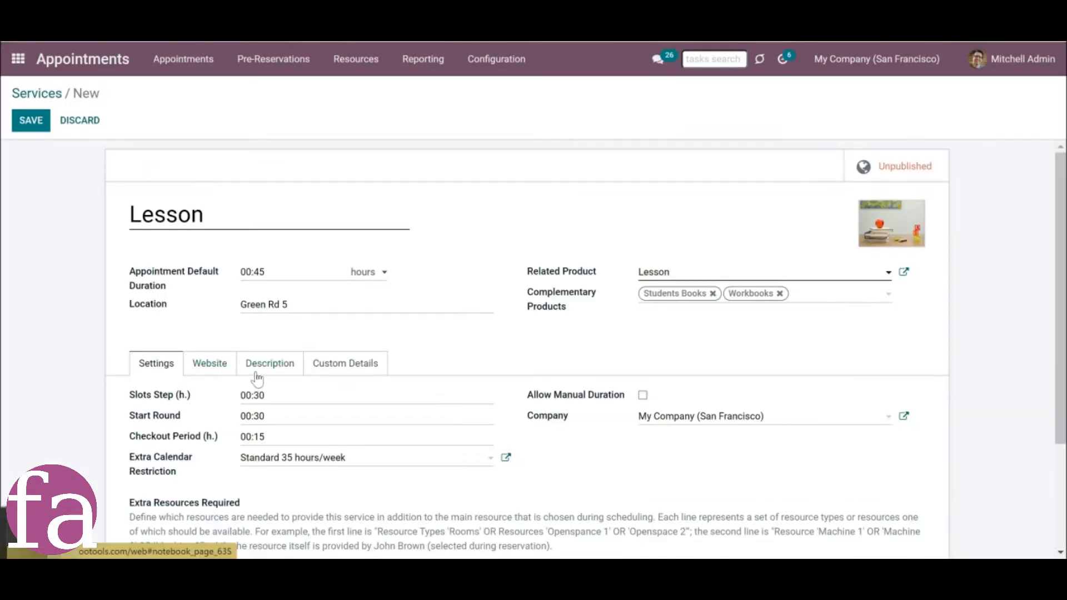
Assign the Lesson service to My Website and save the service.
{"action": "left_click", "coordinate": [257, 379]}
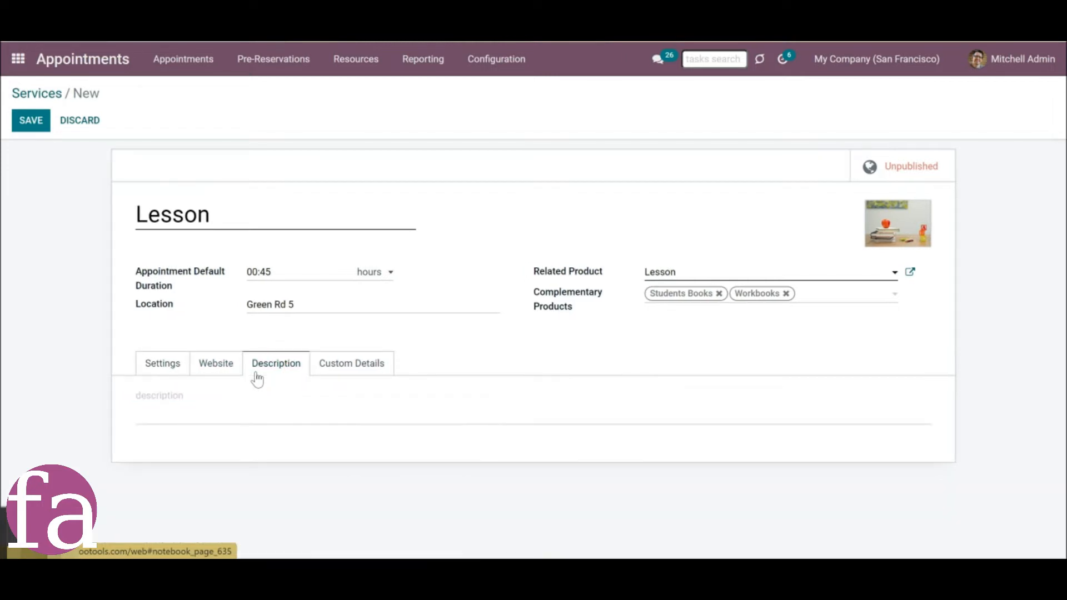
{"action": "left_click", "coordinate": [216, 372]}
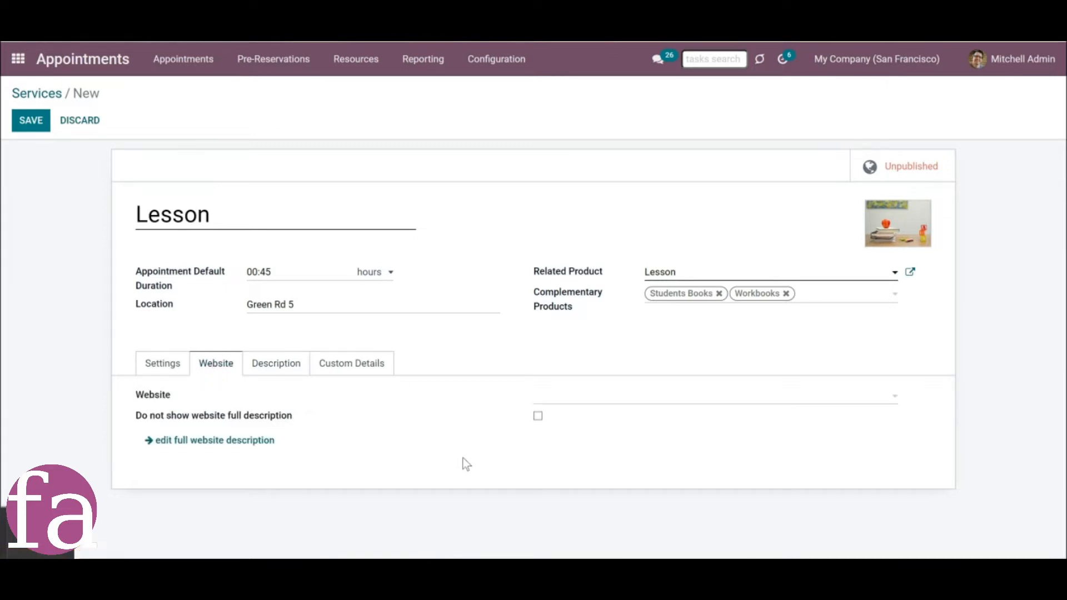
{"action": "left_click", "coordinate": [549, 398]}
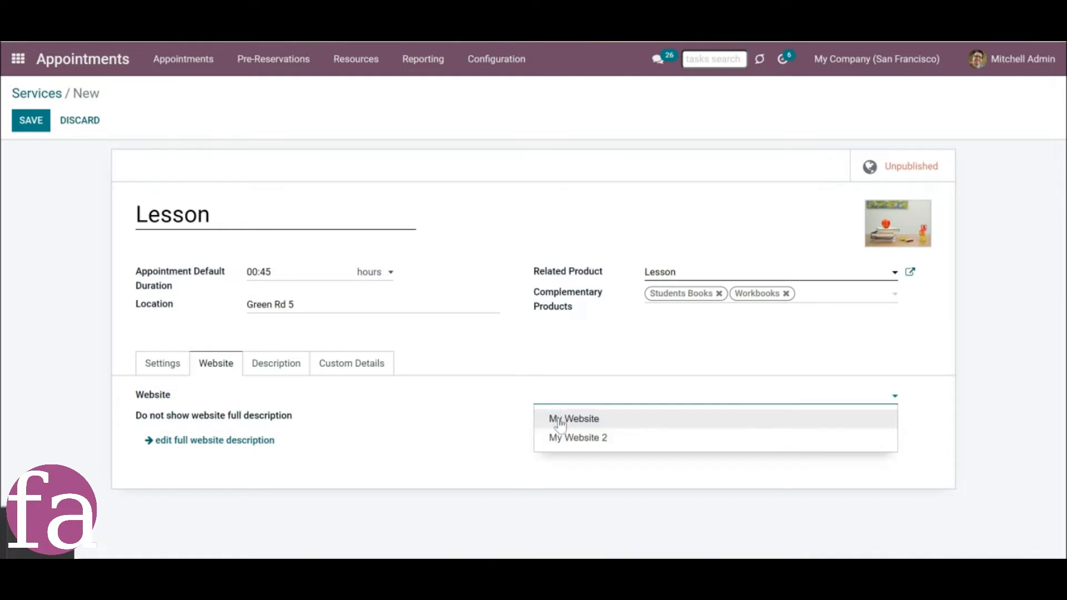
{"action": "left_click", "coordinate": [562, 425]}
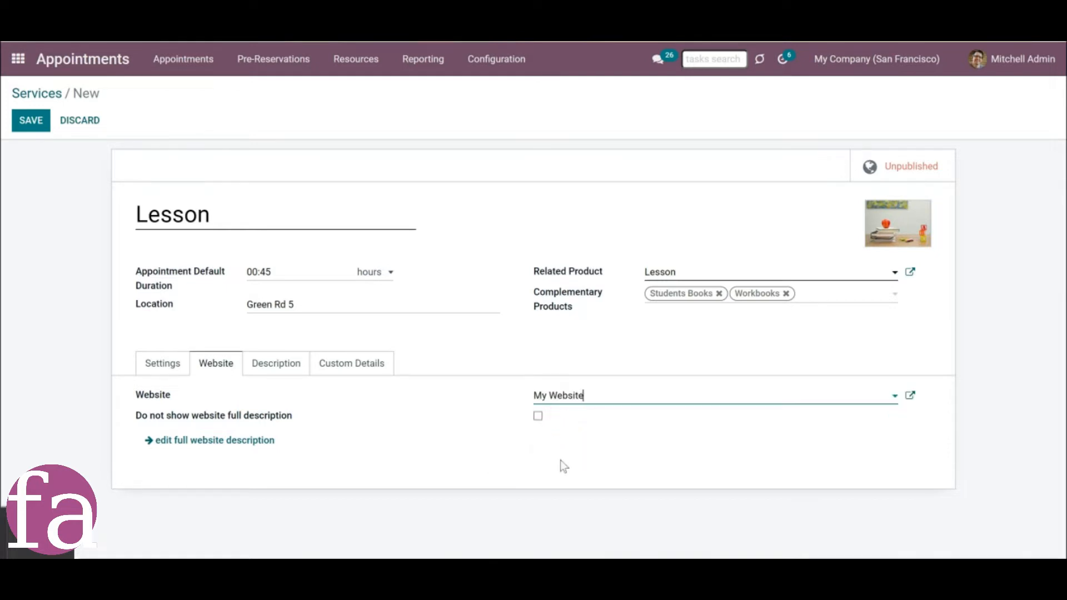
{"action": "left_click", "coordinate": [163, 367]}
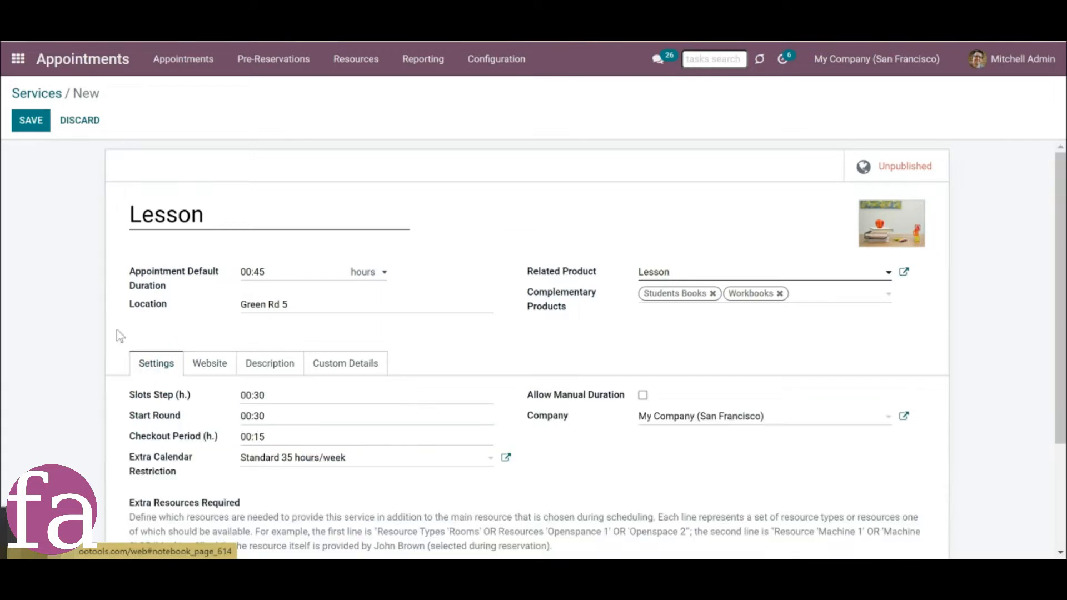
{"action": "left_click", "coordinate": [31, 123]}
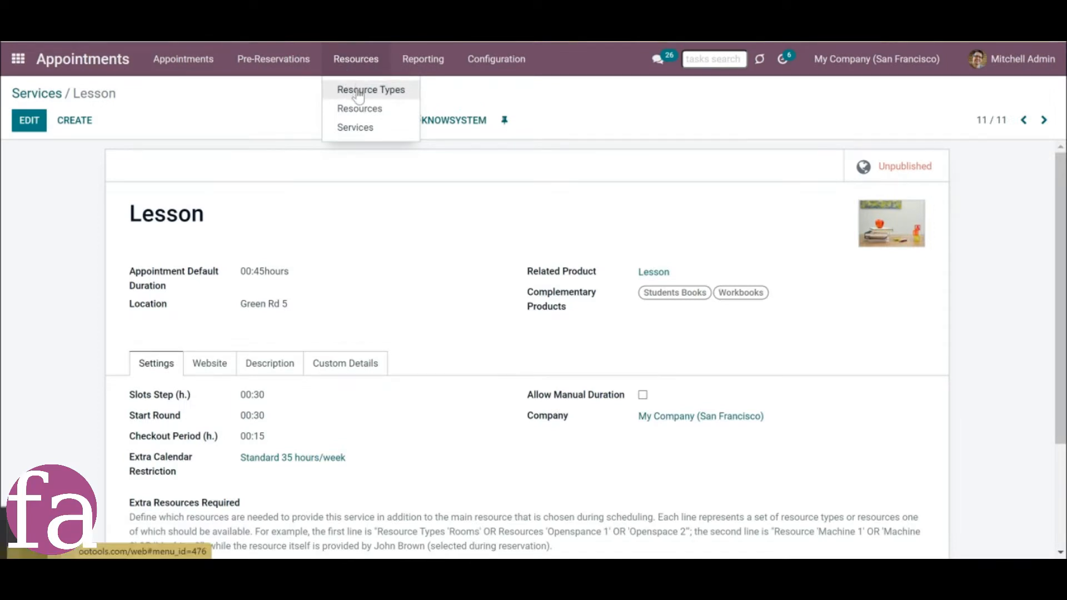
Create a new resource type named English and upload a picture of colorful letters as its image.
{"action": "left_click", "coordinate": [356, 91]}
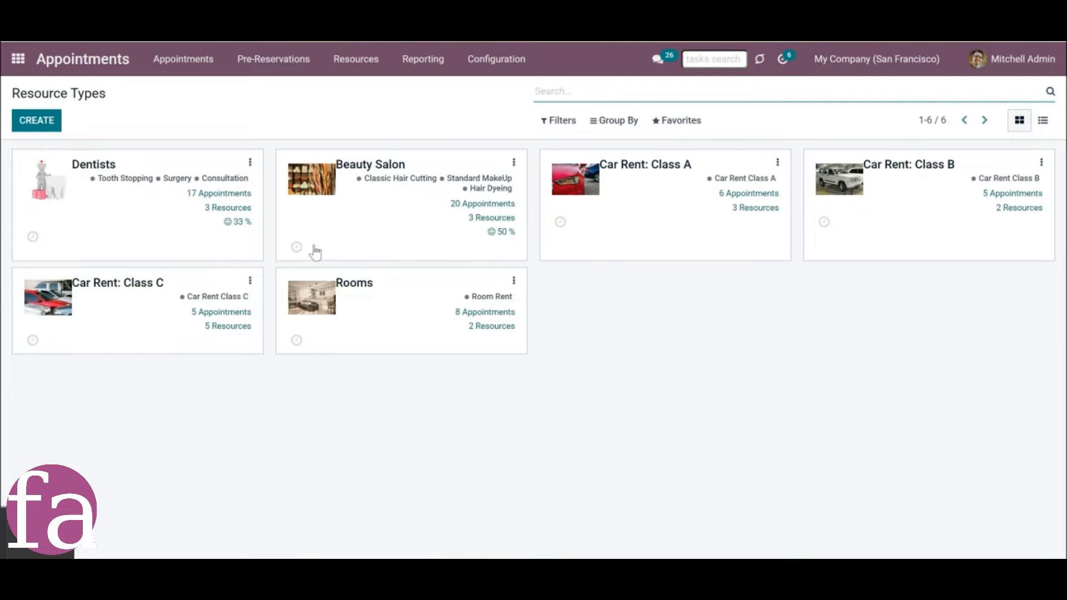
{"action": "left_click", "coordinate": [372, 72]}
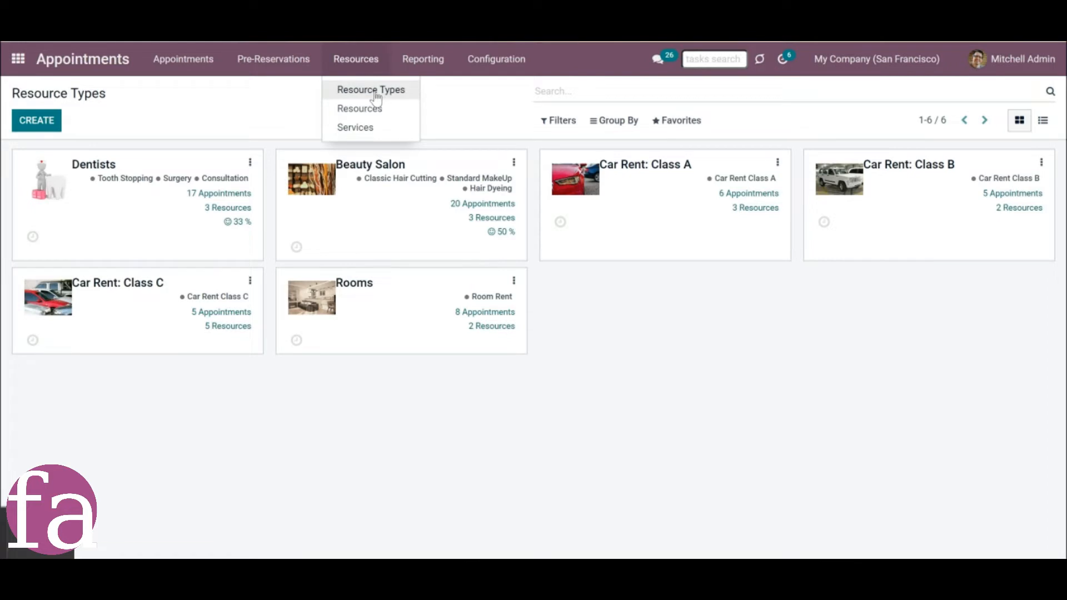
{"action": "left_click", "coordinate": [84, 128]}
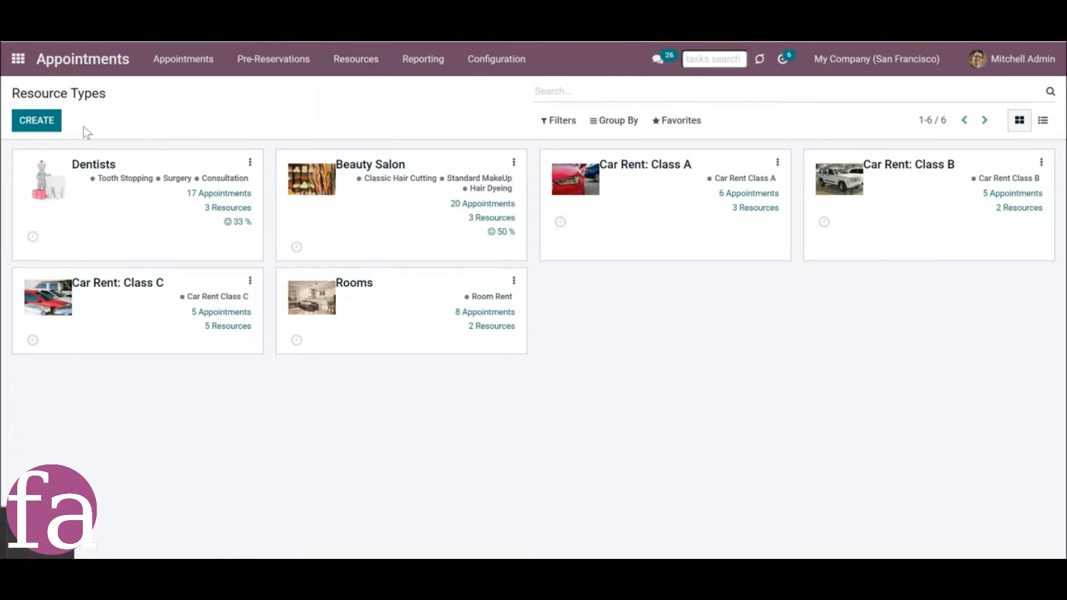
{"action": "left_click", "coordinate": [39, 122]}
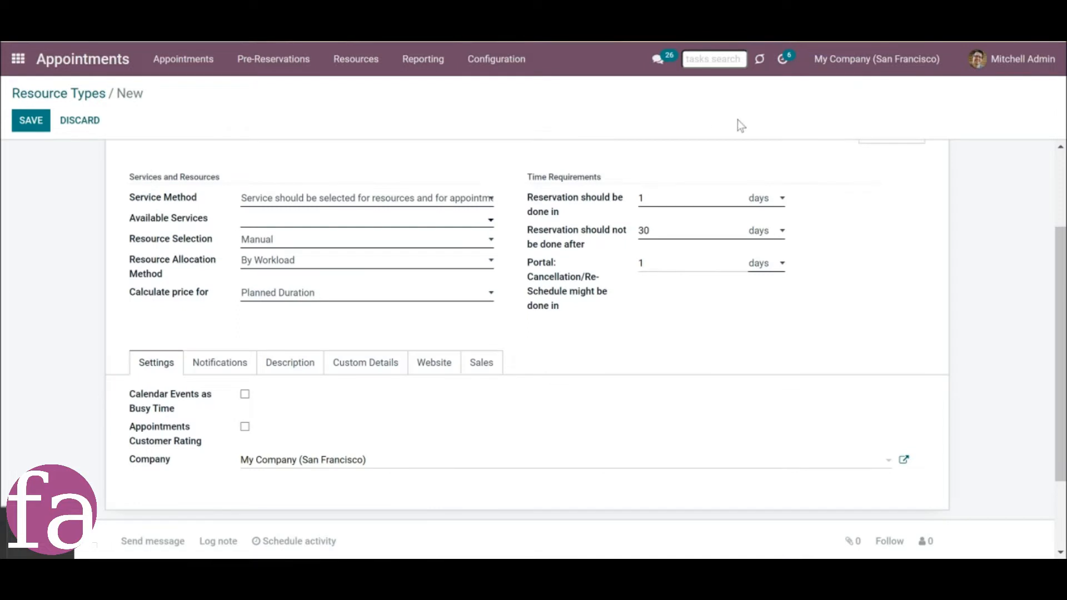
{"action": "scroll", "coordinate": [312, 183], "scroll_direction": "up", "scroll_amount": 3}
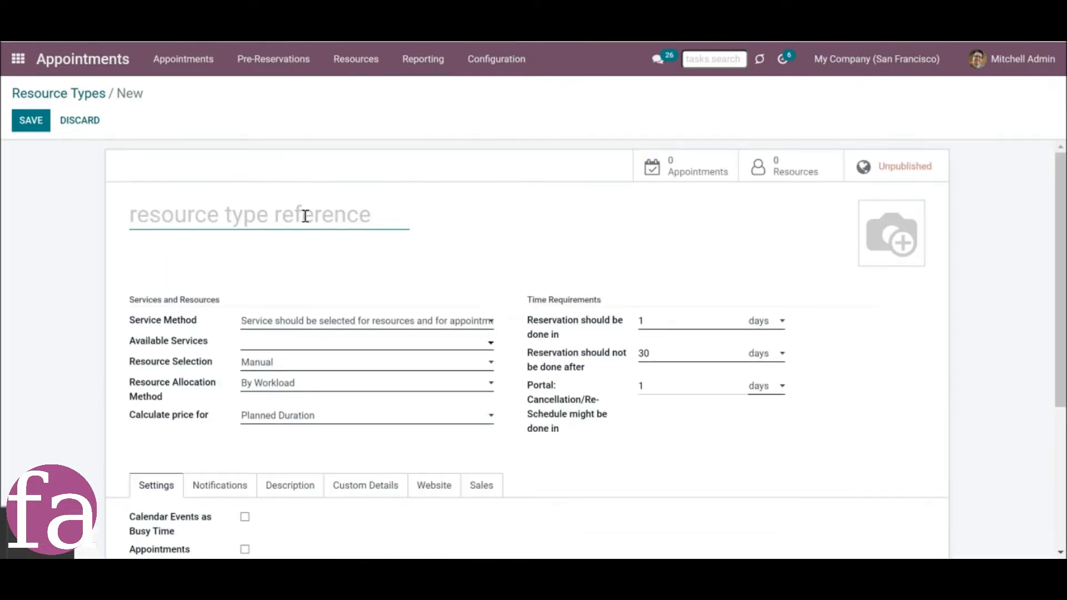
{"action": "type", "text": "Eng"}
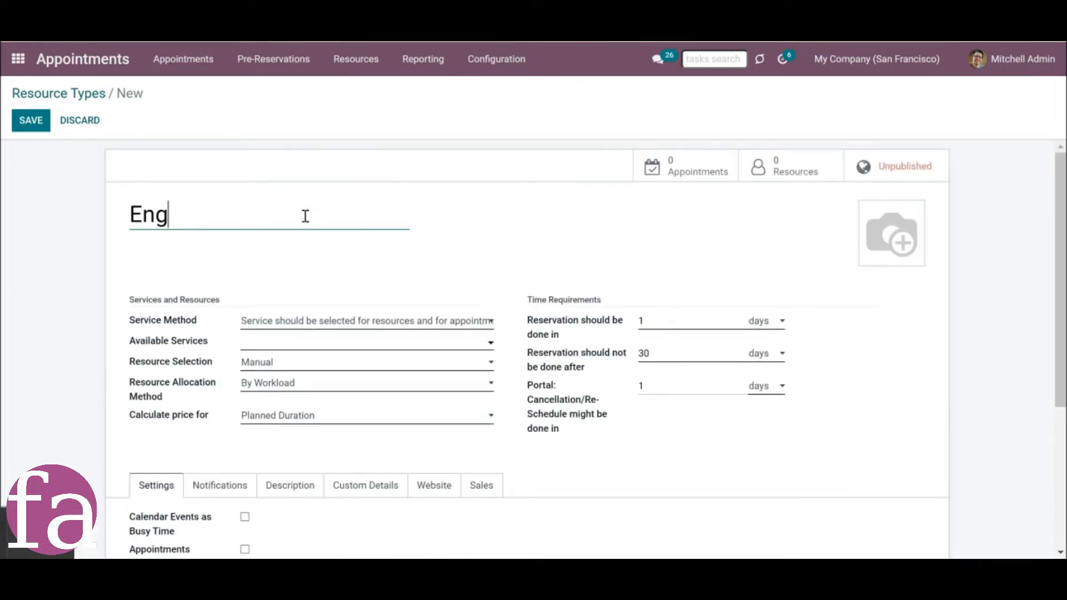
{"action": "type", "text": "lish"}
{"action": "mouse_move", "coordinate": [870, 220]}
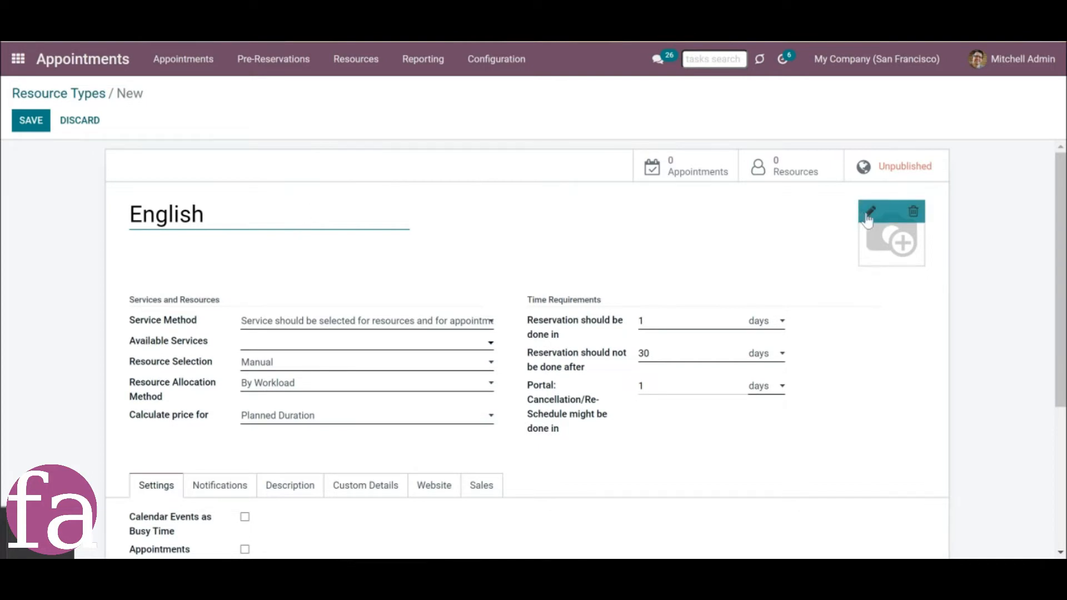
{"action": "left_click", "coordinate": [870, 220]}
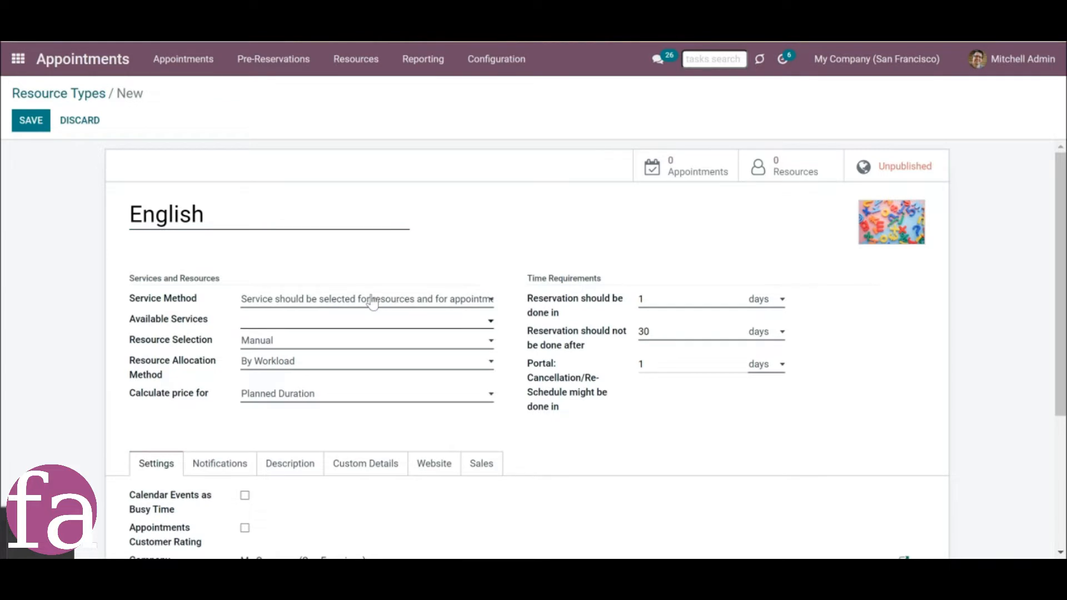
Require a service to be selected for English resources and appointments, and add Lesson and Consultation as available services.
{"action": "left_click", "coordinate": [372, 301]}
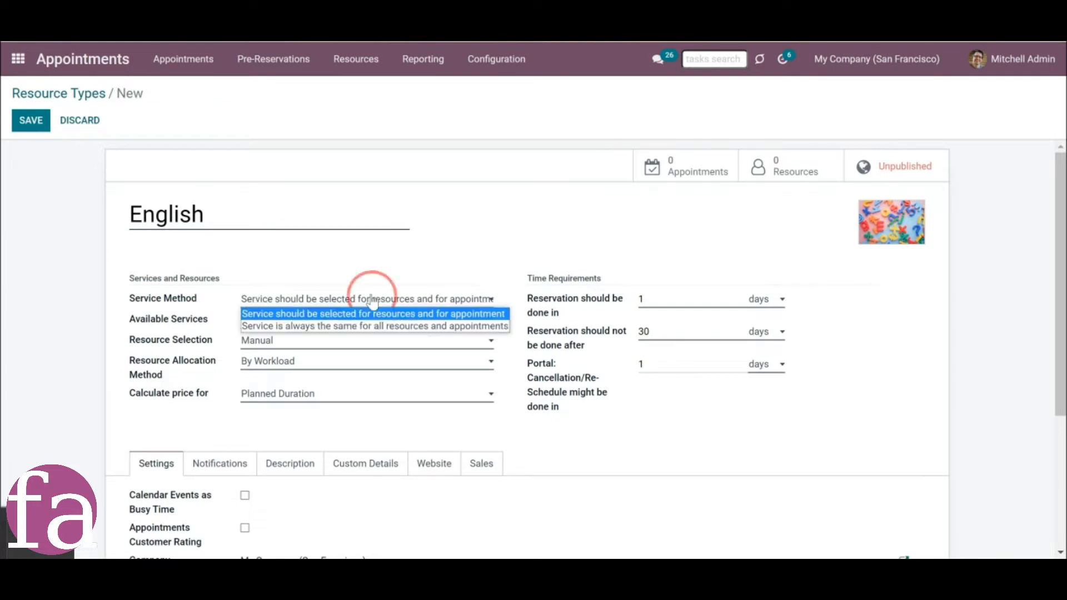
{"action": "left_click", "coordinate": [462, 318]}
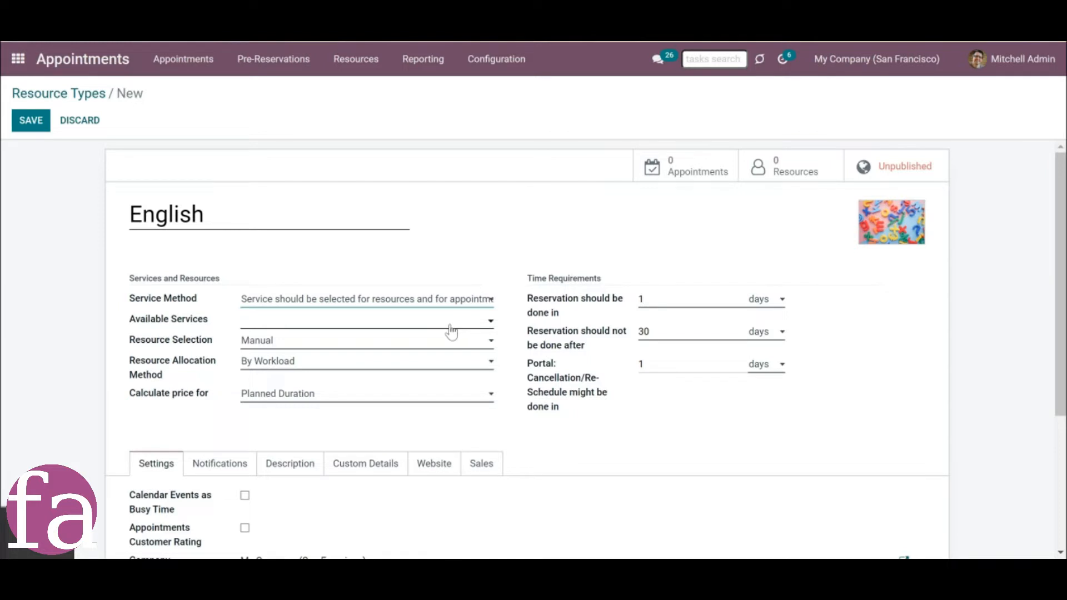
{"action": "left_click", "coordinate": [451, 327]}
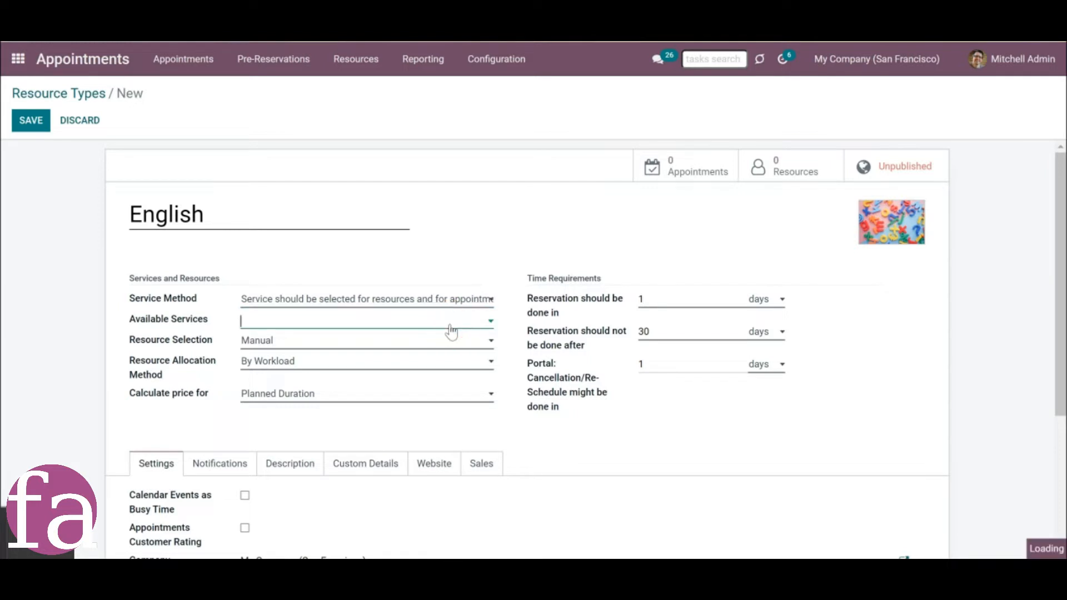
{"action": "type", "text": "le"}
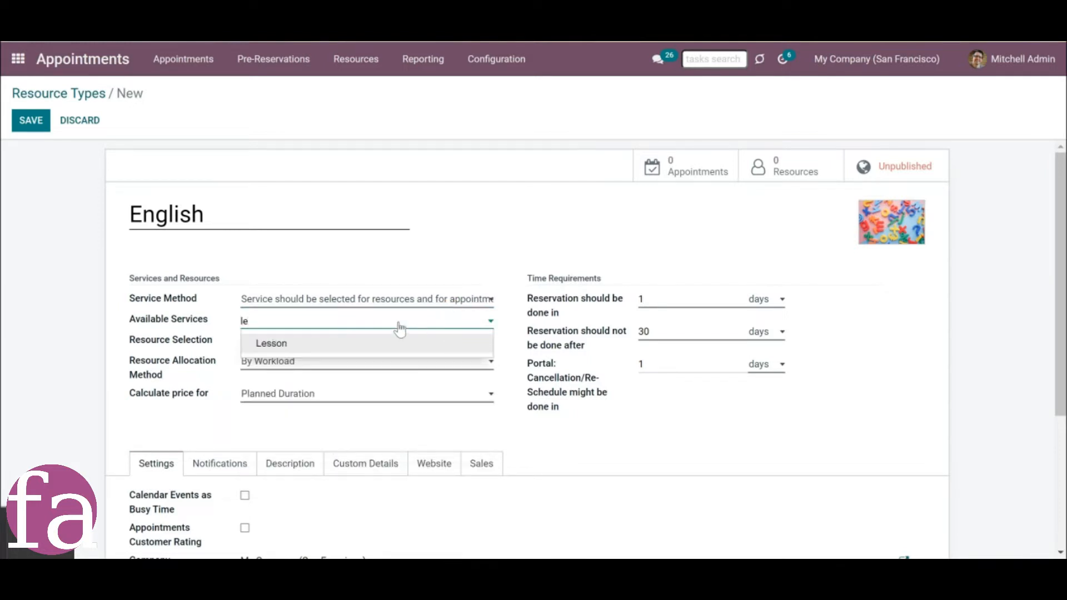
{"action": "left_click", "coordinate": [386, 349]}
{"action": "left_click", "coordinate": [381, 330]}
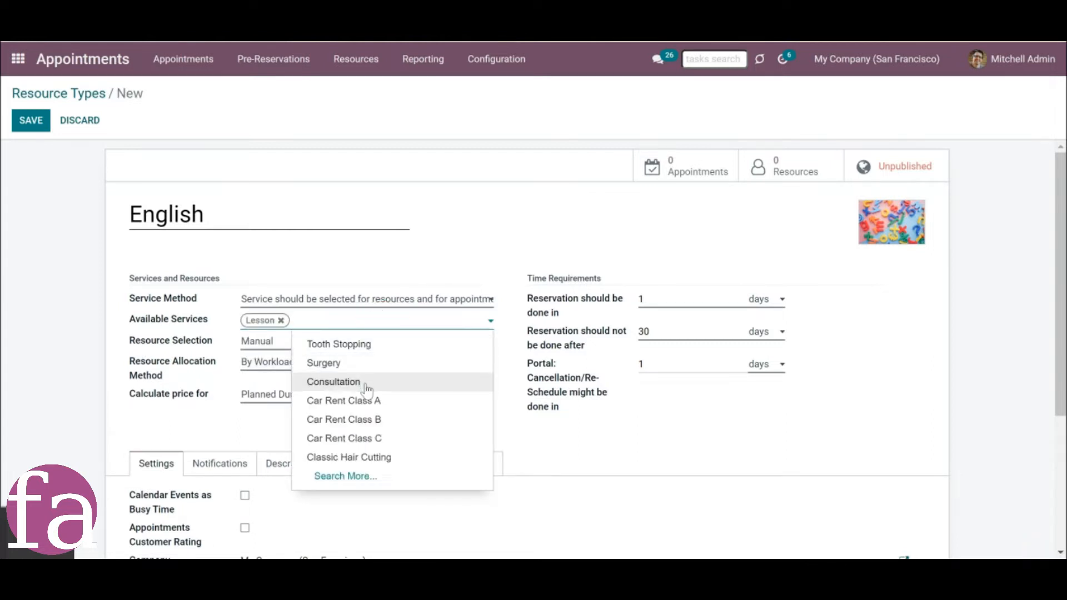
{"action": "left_click", "coordinate": [365, 382]}
{"action": "left_click", "coordinate": [329, 342]}
{"action": "left_click", "coordinate": [212, 345]}
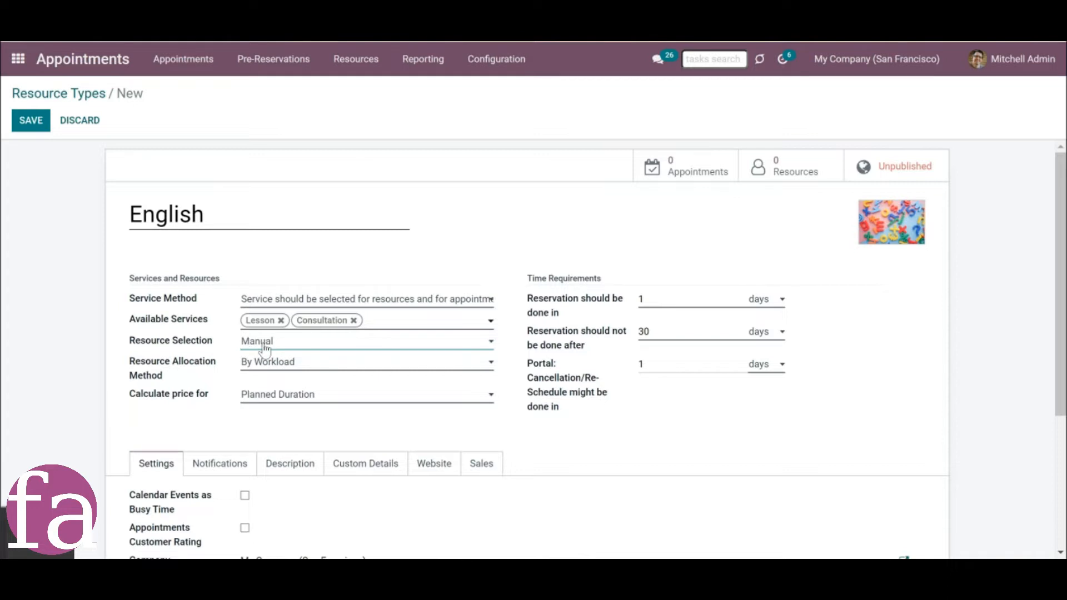
Set the English type's resource selection to Manual and its resource allocation method to By Workload.
{"action": "left_click", "coordinate": [265, 344]}
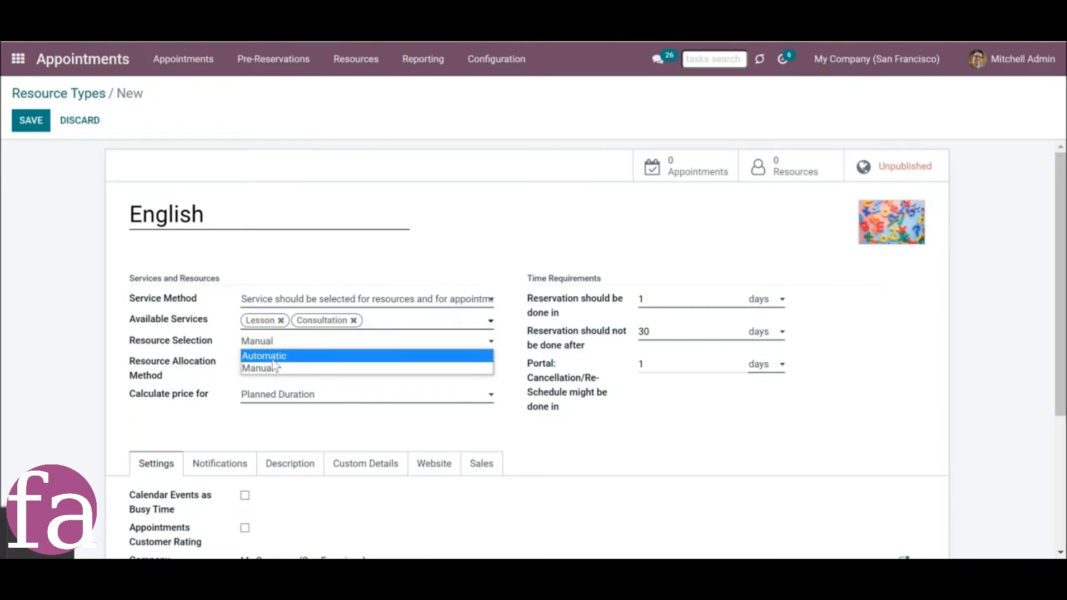
{"action": "left_click", "coordinate": [275, 368]}
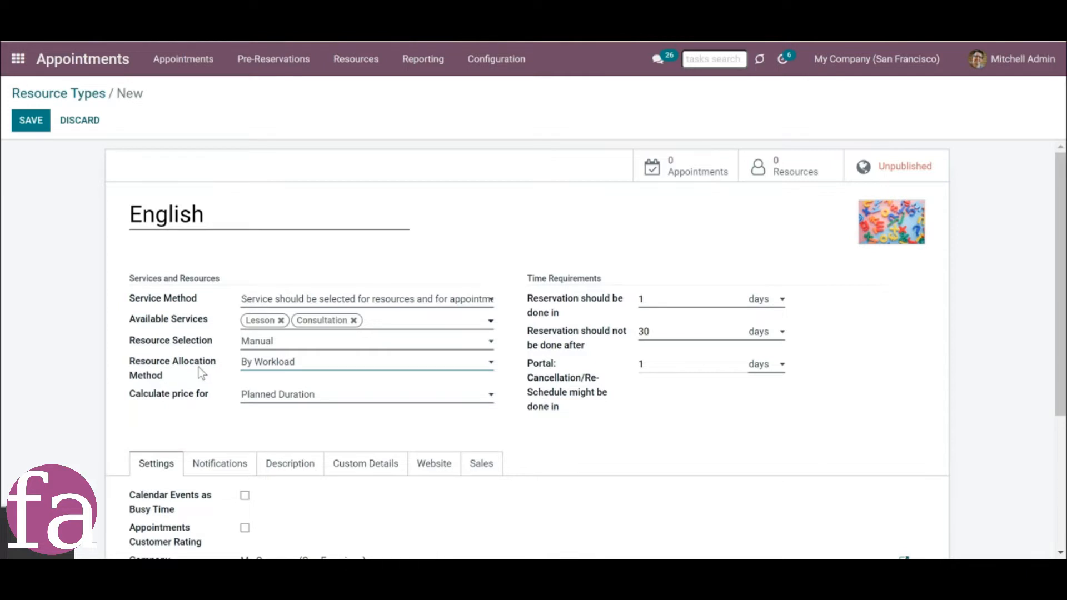
{"action": "left_click", "coordinate": [267, 342]}
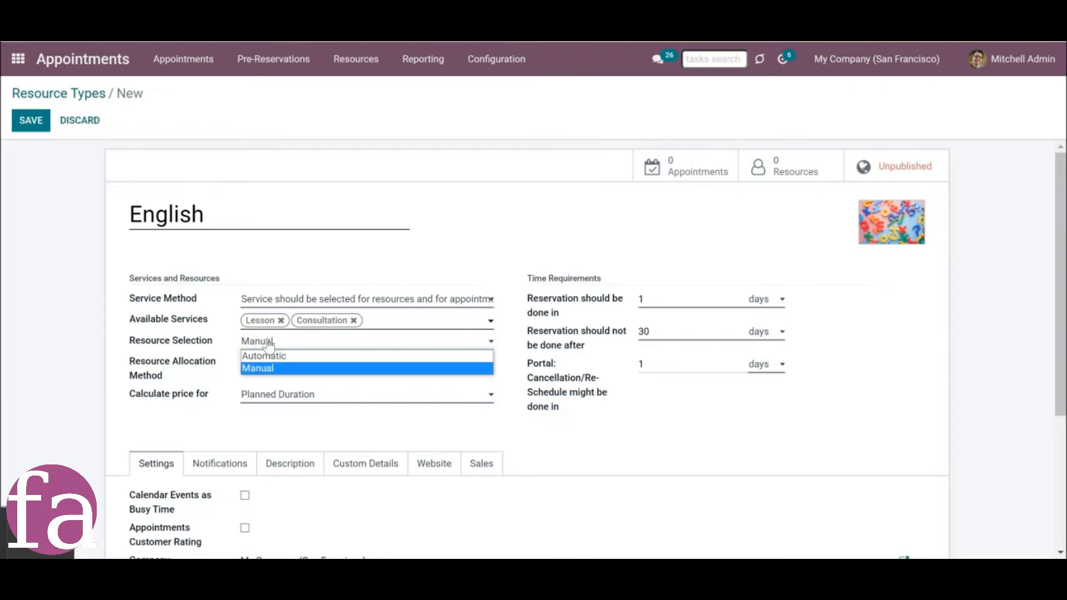
{"action": "left_click", "coordinate": [302, 368]}
{"action": "left_click", "coordinate": [306, 362]}
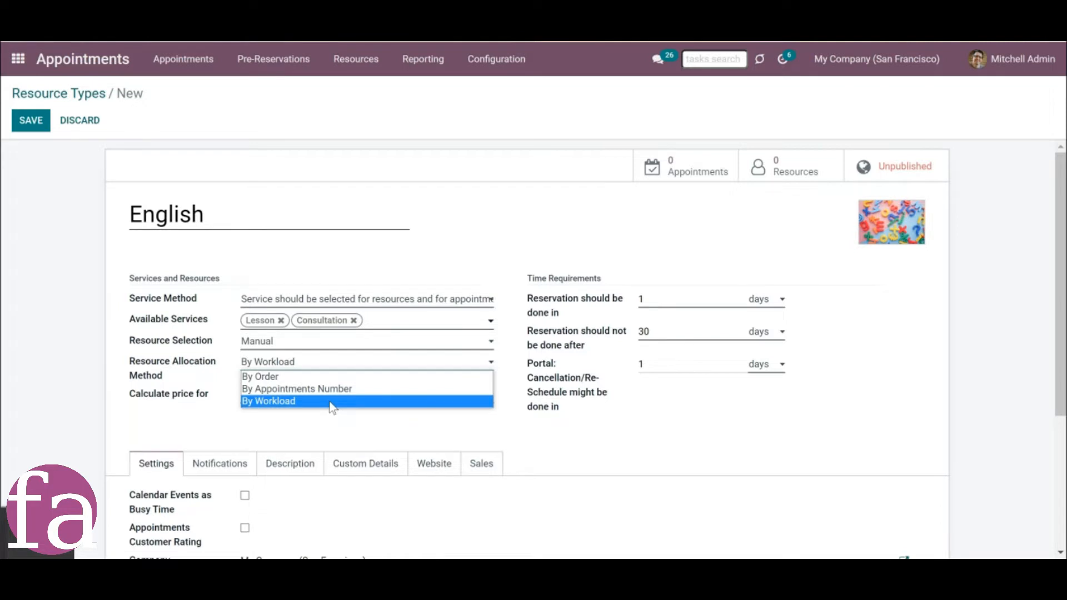
{"action": "left_click", "coordinate": [331, 404]}
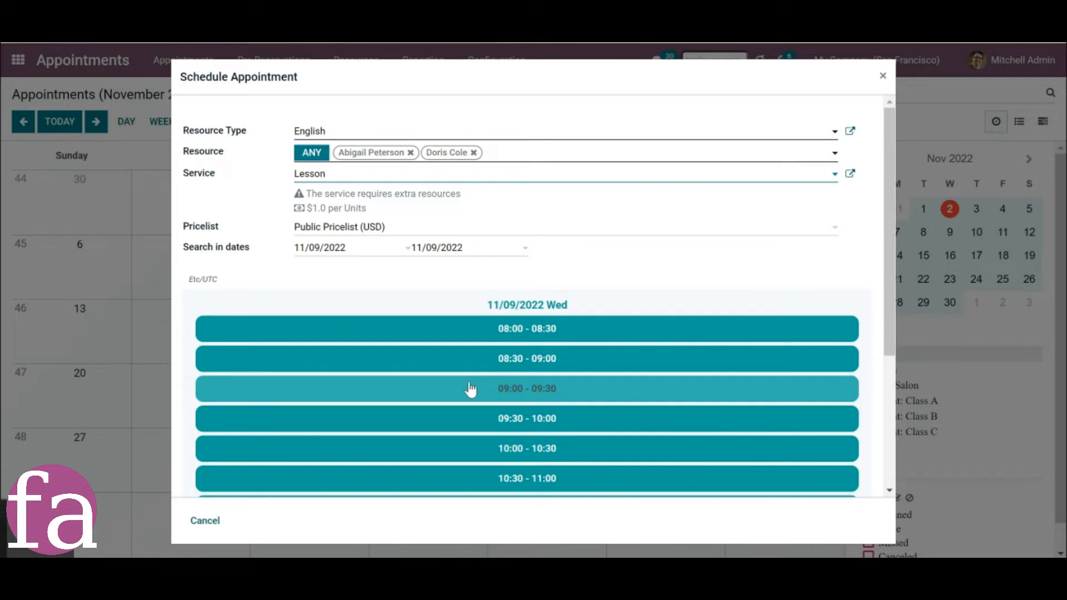
Choose the 09:00 - 09:30 slot on 11/09/2022 for the English Lesson appointment.
{"action": "left_click", "coordinate": [470, 389]}
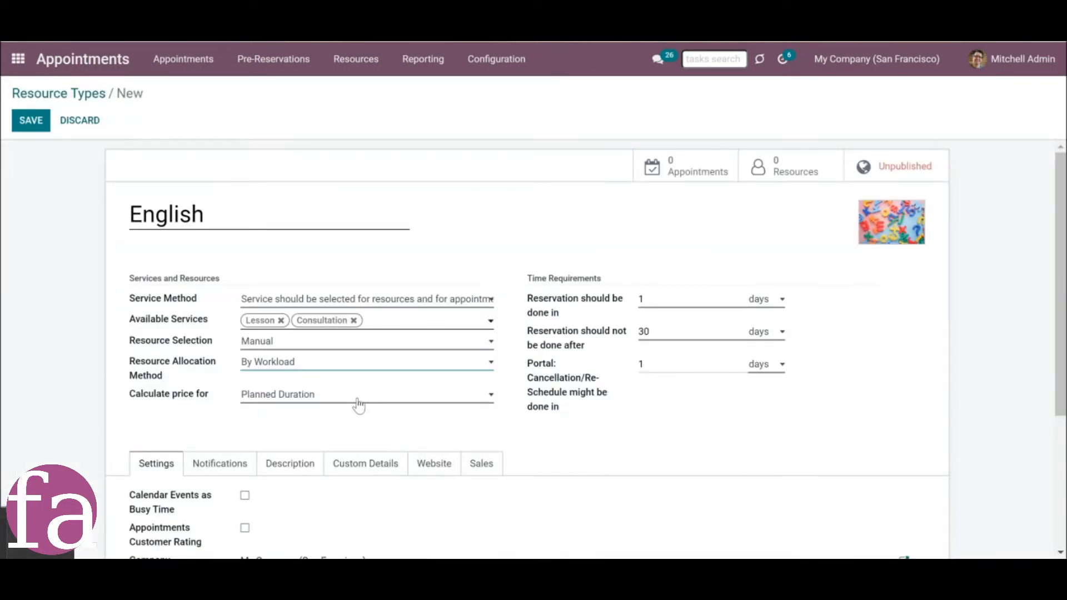
Calculate the English type's price for Planned Duration and require reservations to be done in 2 hours.
{"action": "left_click", "coordinate": [359, 405]}
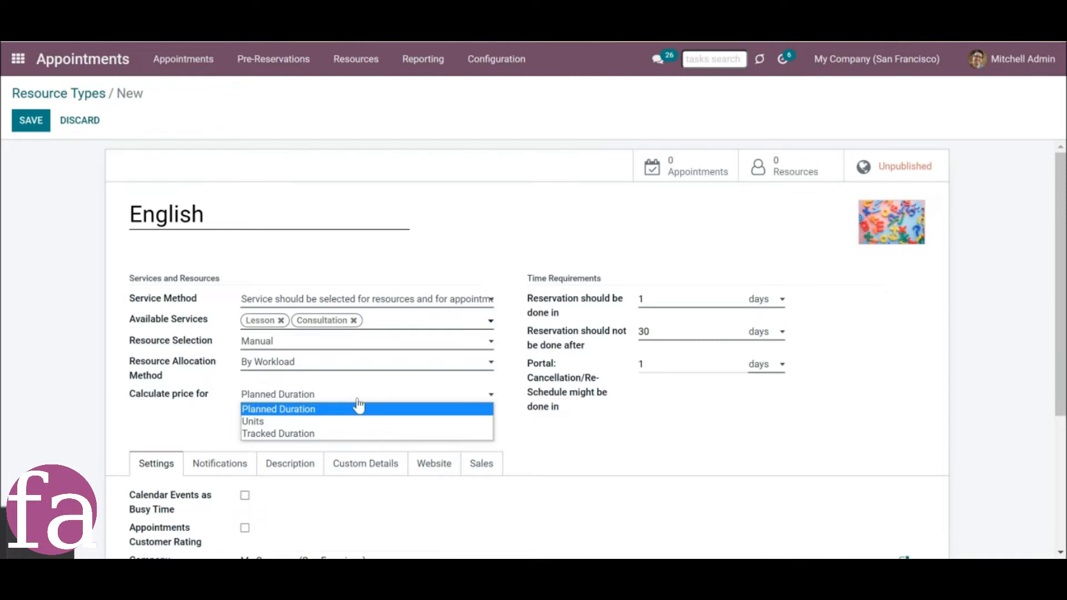
{"action": "left_click", "coordinate": [262, 411]}
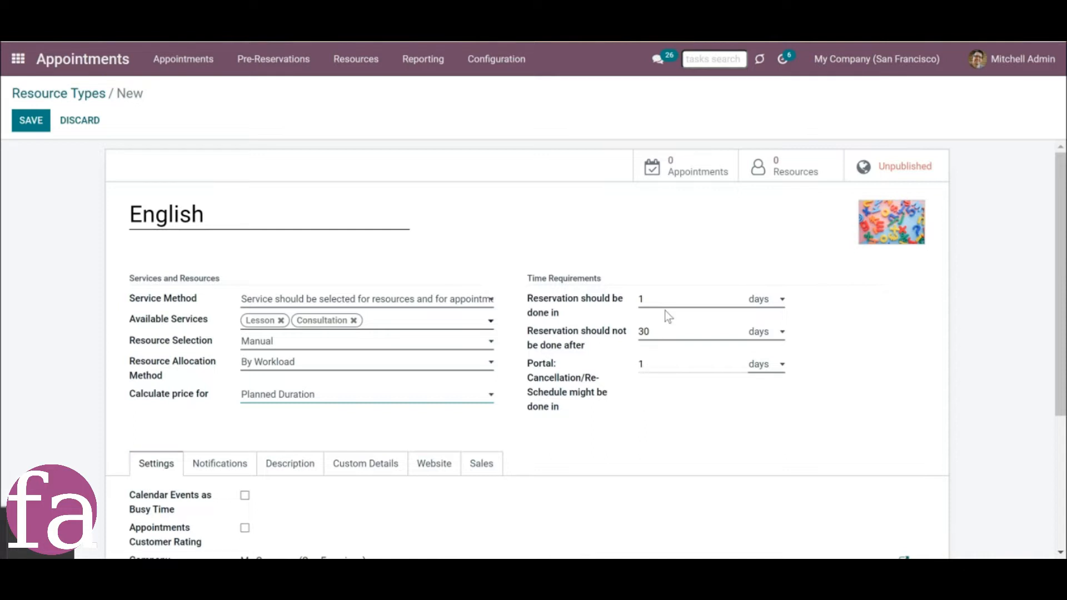
{"action": "left_click_drag", "start_coordinate": [654, 302], "coordinate": [631, 303]}
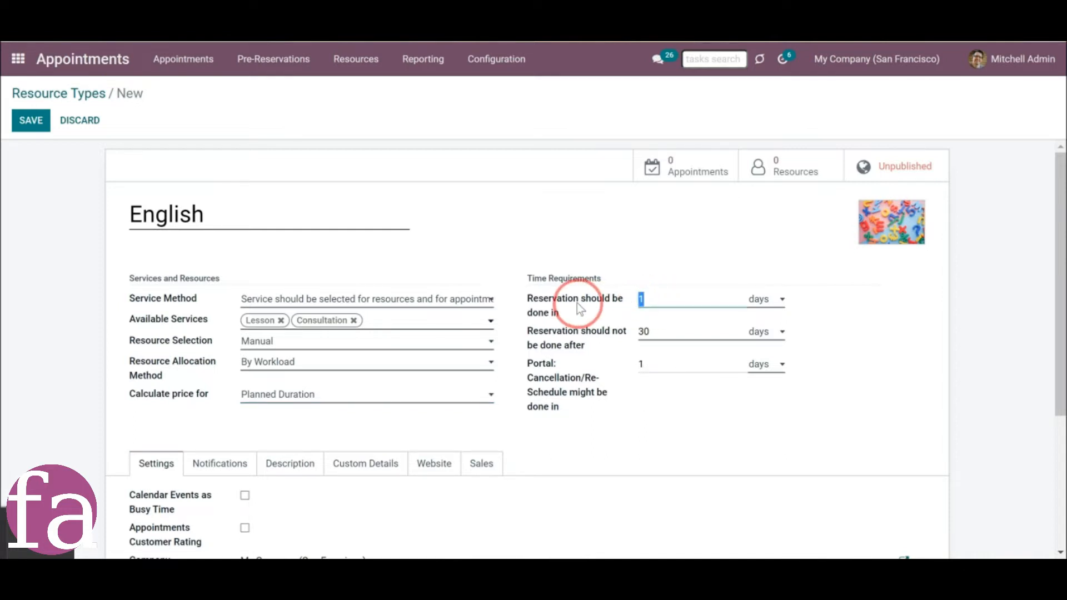
{"action": "left_click", "coordinate": [774, 299]}
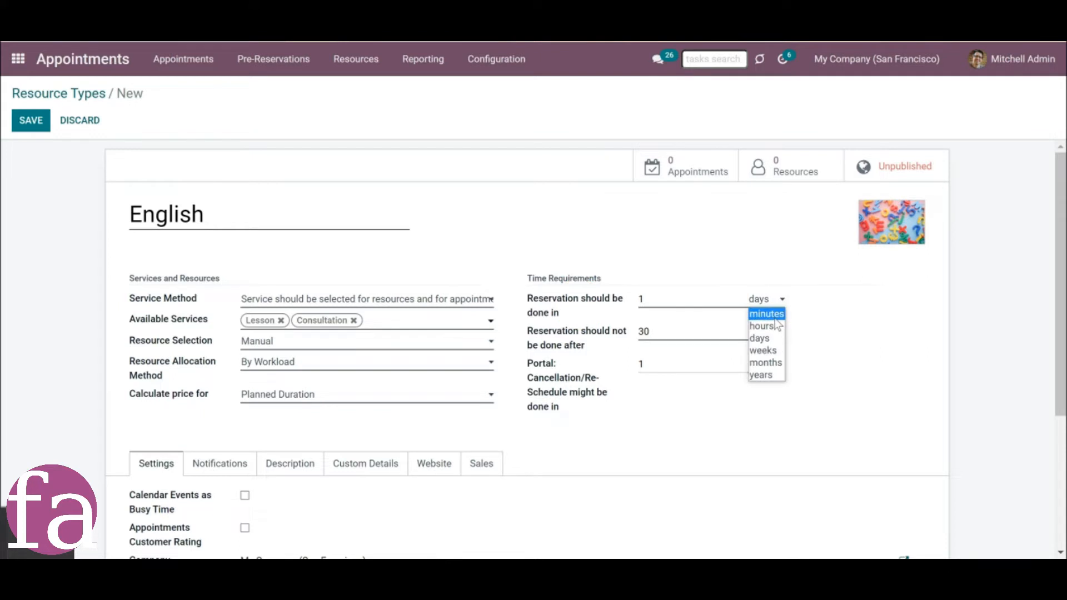
{"action": "left_click", "coordinate": [775, 326]}
{"action": "double_click", "coordinate": [639, 300]}
{"action": "type", "text": "2"}
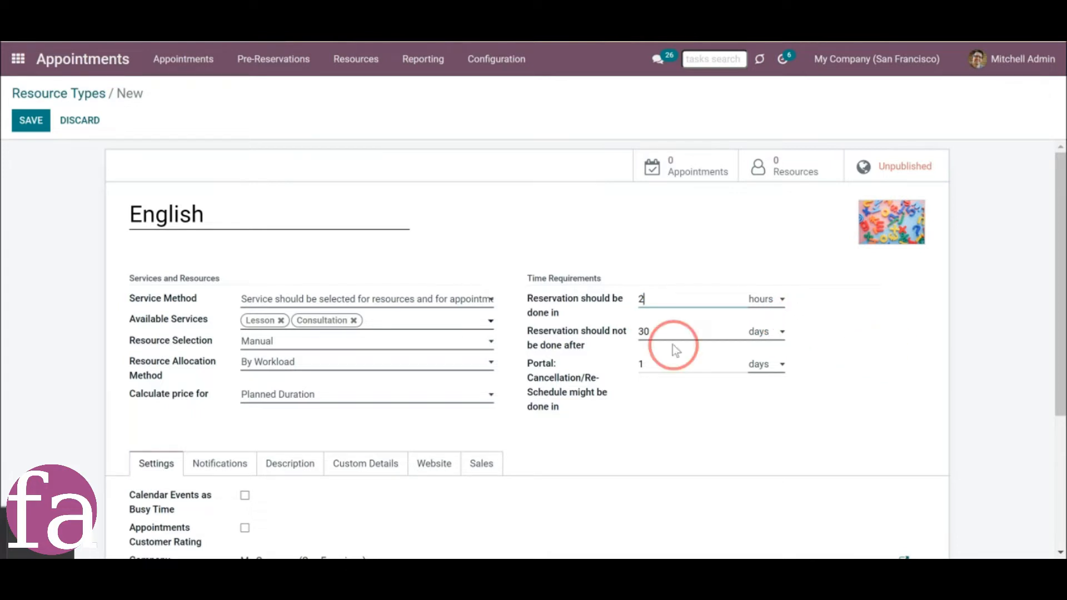
{"action": "left_click", "coordinate": [820, 381]}
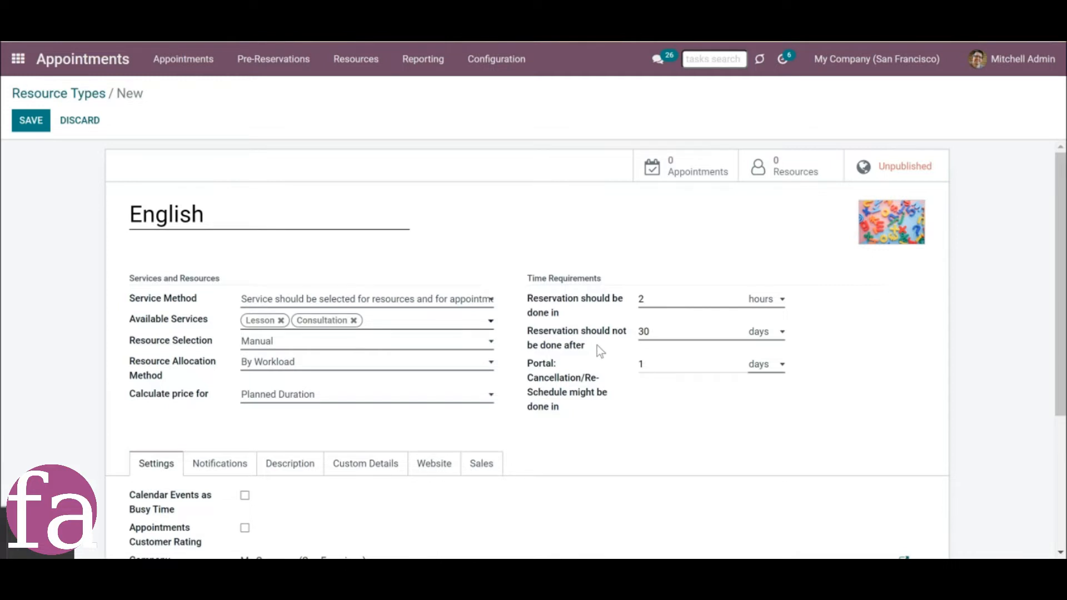
Limit reservations to not be done after 5 weeks, and choose days as the portal cancellation and re-schedule unit.
{"action": "left_click", "coordinate": [651, 331]}
{"action": "left_click", "coordinate": [649, 332]}
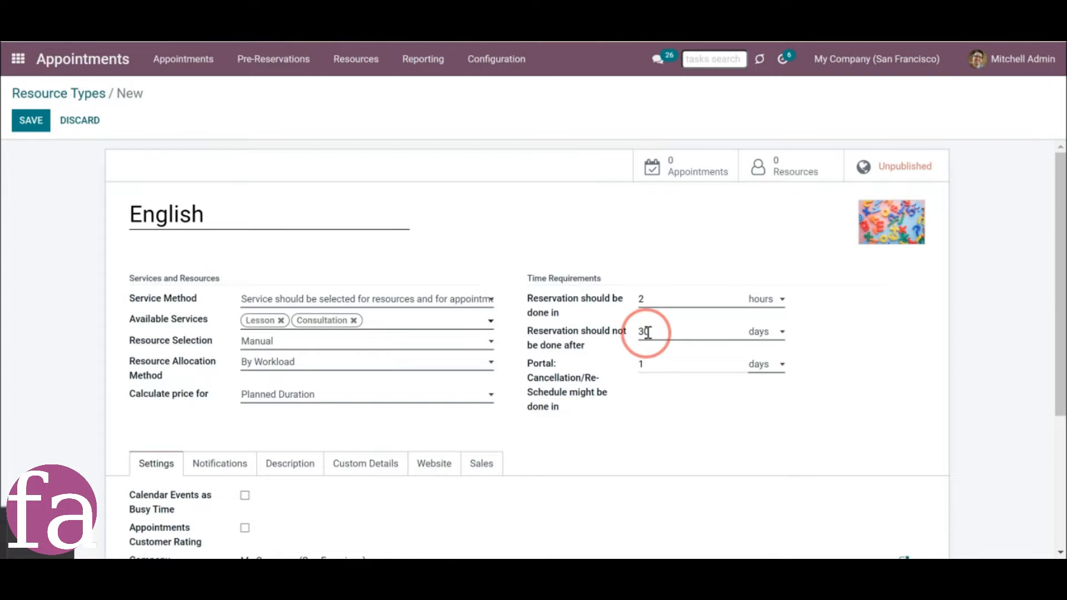
{"action": "left_click", "coordinate": [779, 345]}
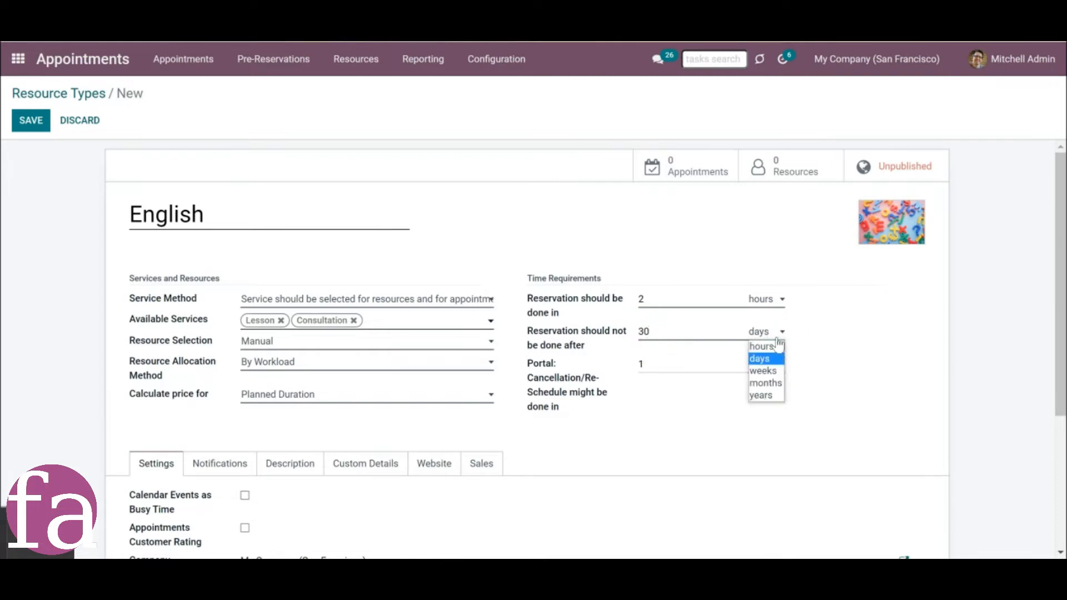
{"action": "left_click", "coordinate": [753, 367]}
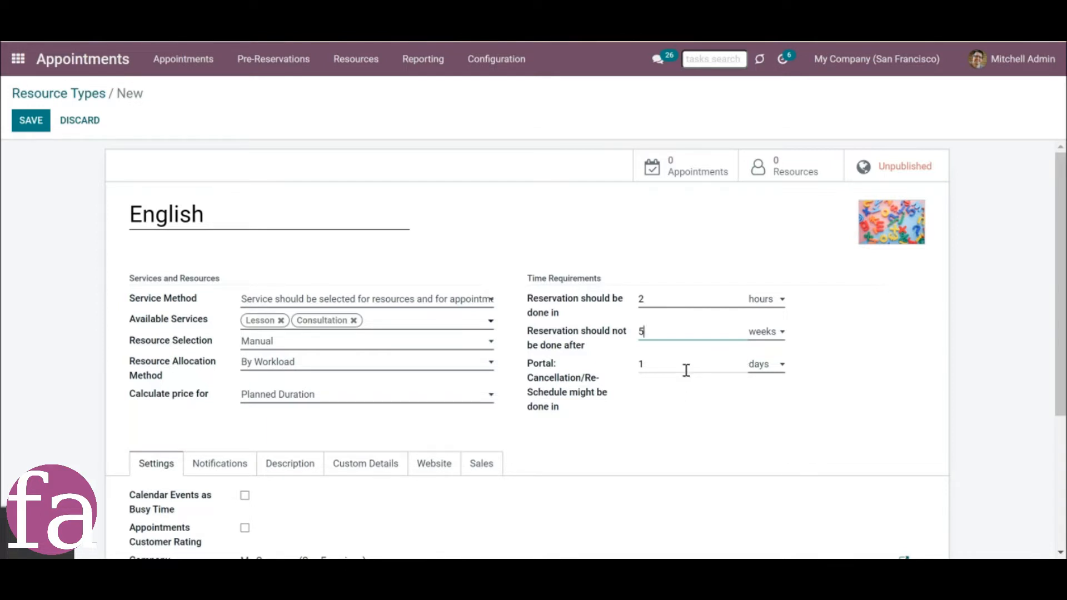
{"action": "mouse_move", "coordinate": [537, 411]}
{"action": "left_click", "coordinate": [757, 365]}
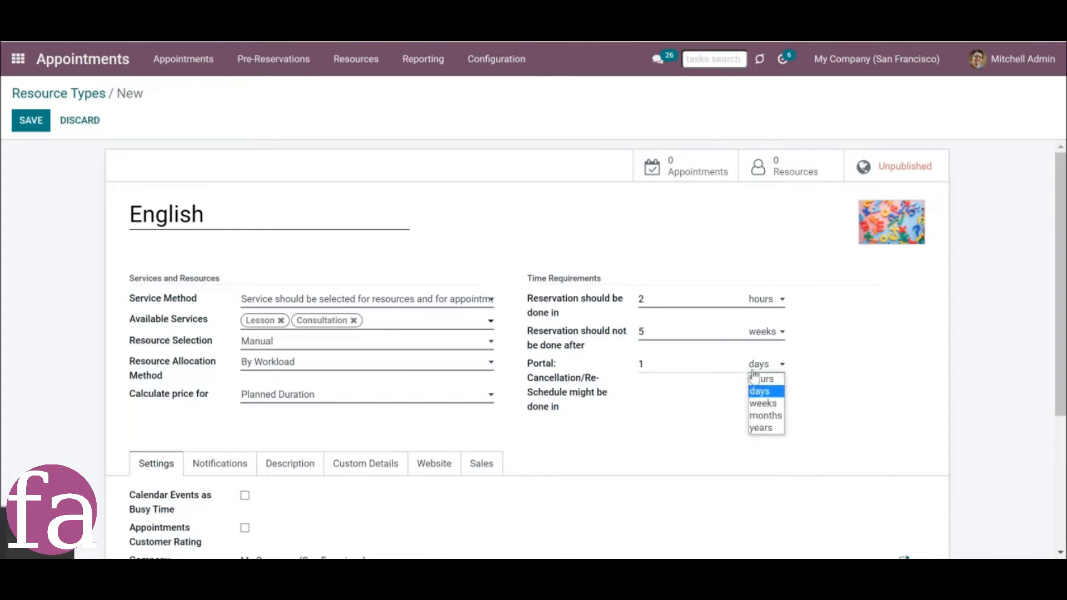
{"action": "left_click", "coordinate": [763, 392]}
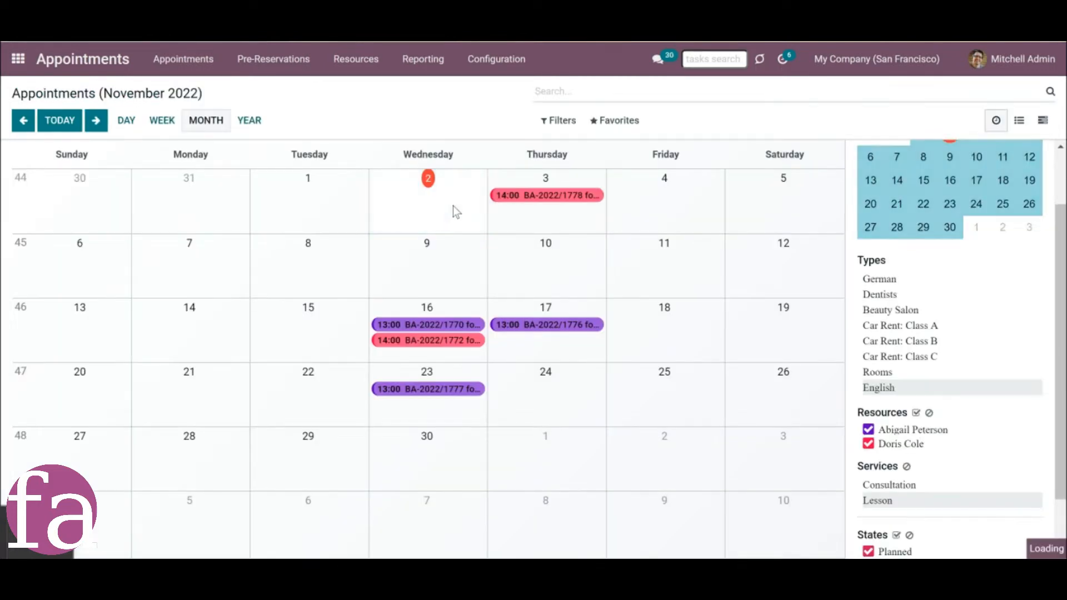
Start scheduling an English Lesson from November 2 and search for slots between 11/02/2022 and 02/10/2023.
{"action": "left_click", "coordinate": [453, 207]}
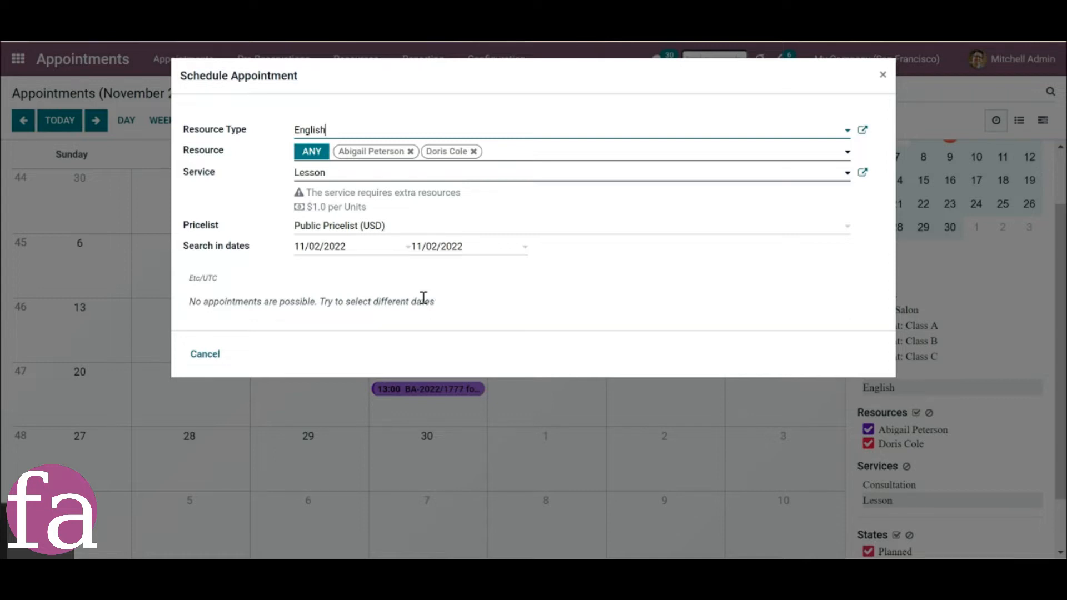
{"action": "left_click", "coordinate": [470, 250]}
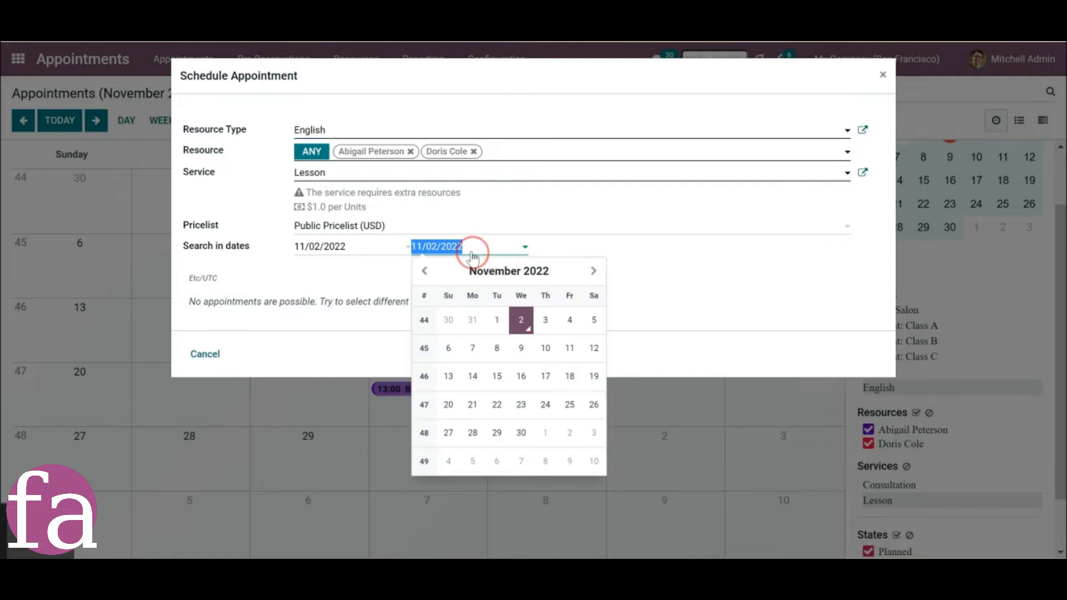
{"action": "left_click", "coordinate": [593, 274]}
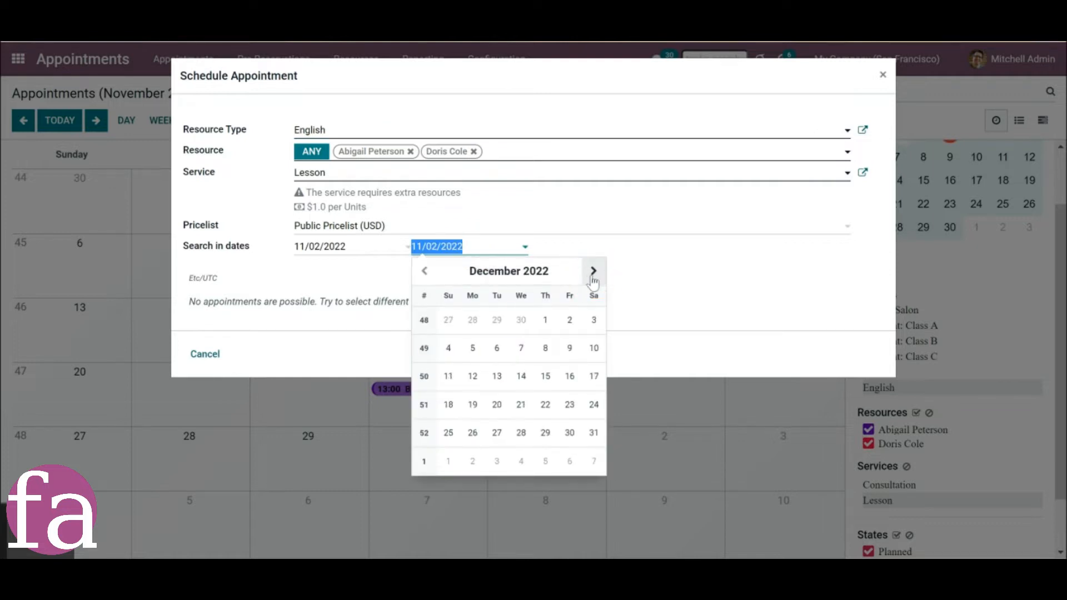
{"action": "left_click", "coordinate": [593, 272]}
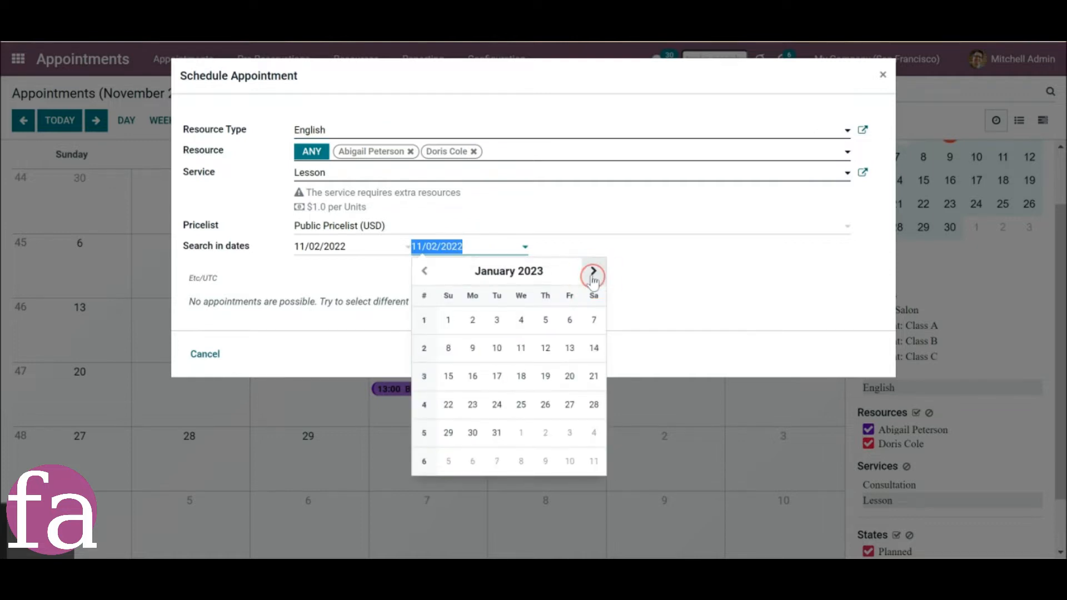
{"action": "left_click", "coordinate": [571, 461]}
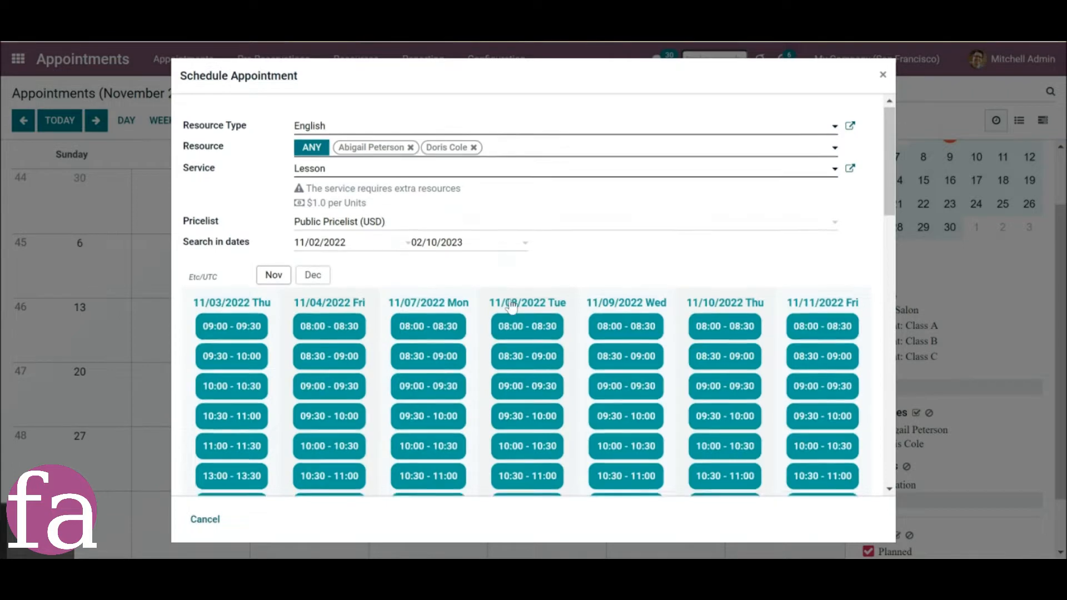
Review the available time slots for the English Lesson through the end of November.
{"action": "scroll", "coordinate": [510, 306], "scroll_direction": "down", "scroll_amount": 3}
{"action": "scroll", "coordinate": [510, 306], "scroll_direction": "down", "scroll_amount": 10}
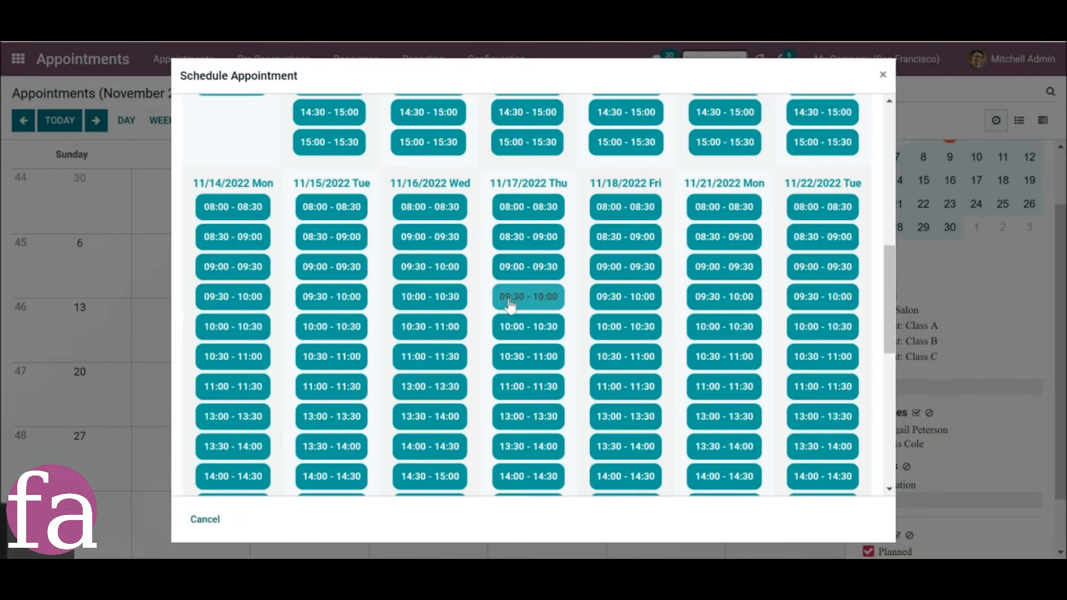
{"action": "scroll", "coordinate": [510, 305], "scroll_direction": "down", "scroll_amount": 5}
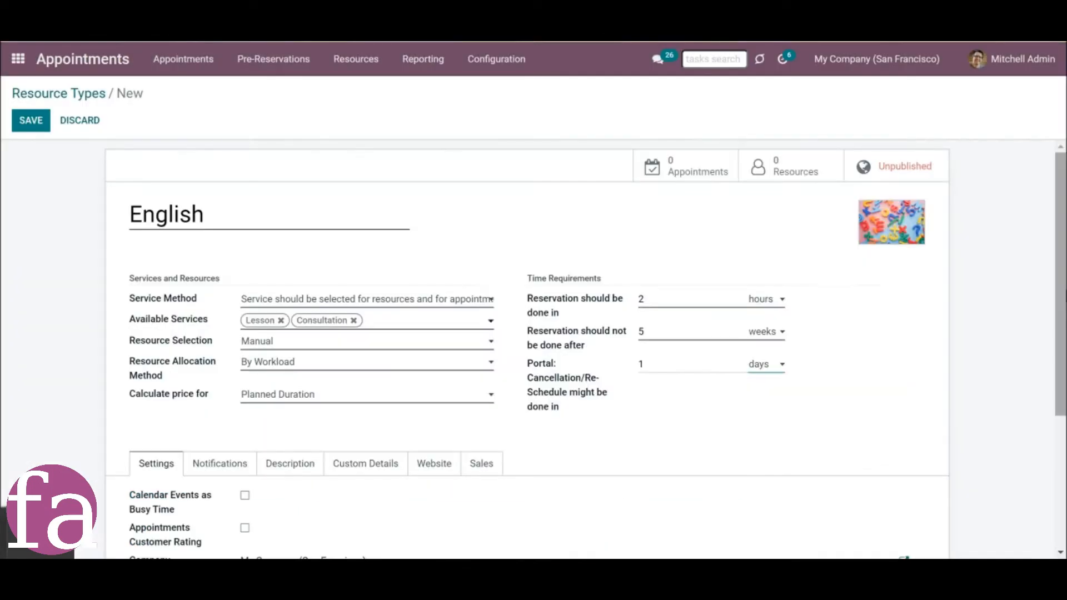
{"action": "scroll", "coordinate": [1059, 291], "scroll_direction": "down", "scroll_amount": 3}
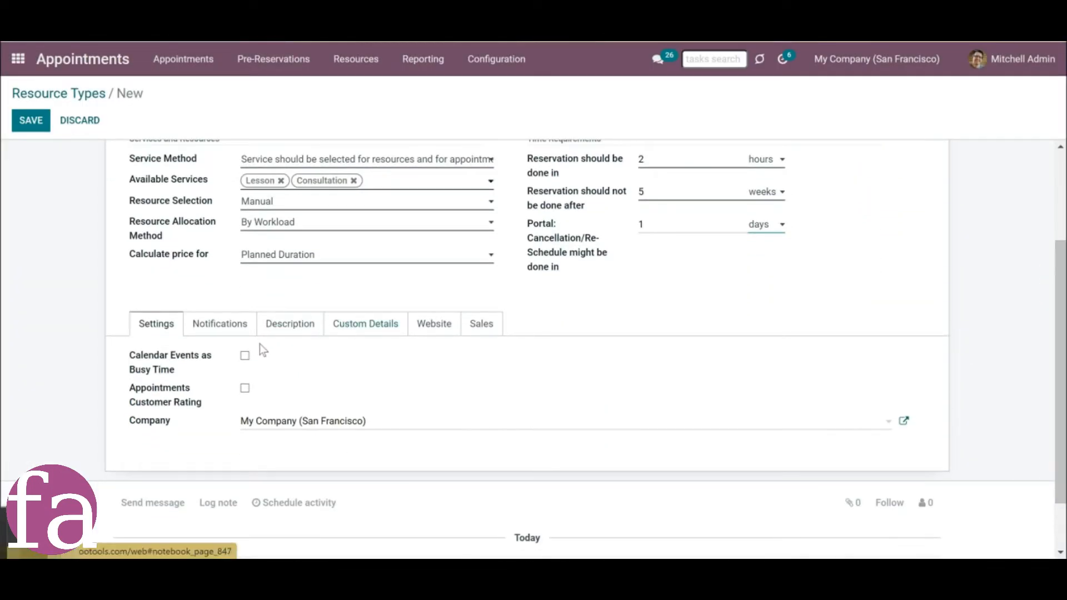
Enable Calendar Events as Busy Time and Appointments Customer Rating, and choose My Company (San Francisco) as the company.
{"action": "left_click", "coordinate": [245, 357]}
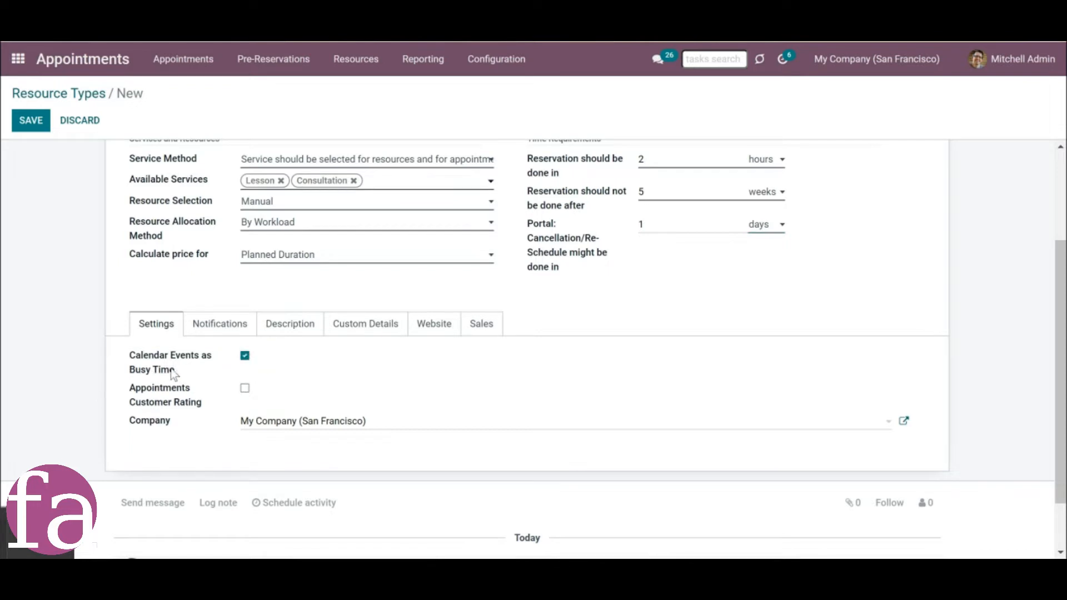
{"action": "left_click", "coordinate": [246, 390]}
{"action": "left_click", "coordinate": [309, 427]}
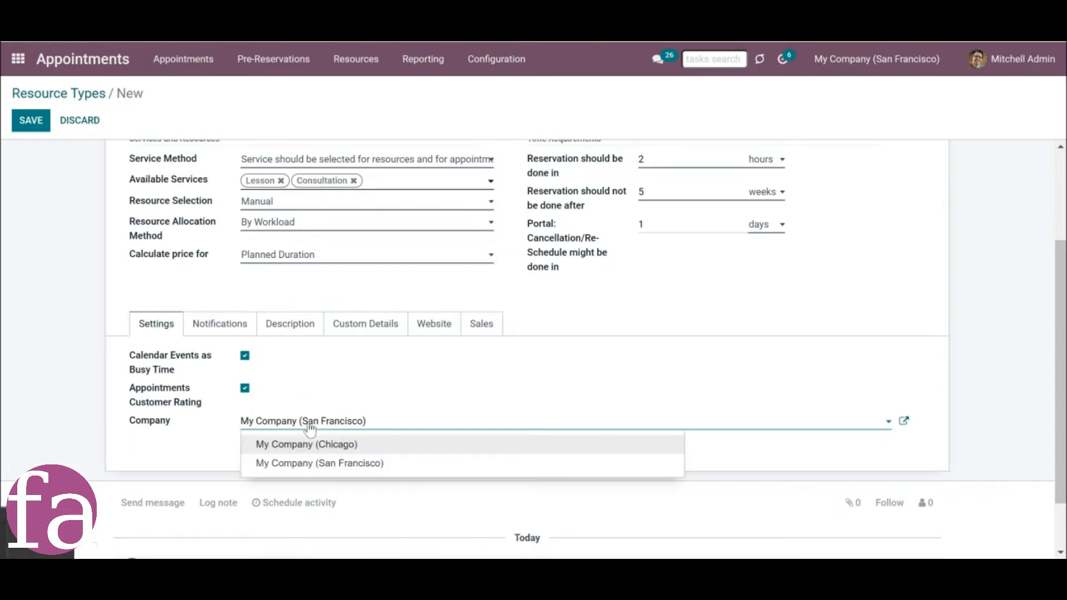
{"action": "left_click", "coordinate": [340, 465]}
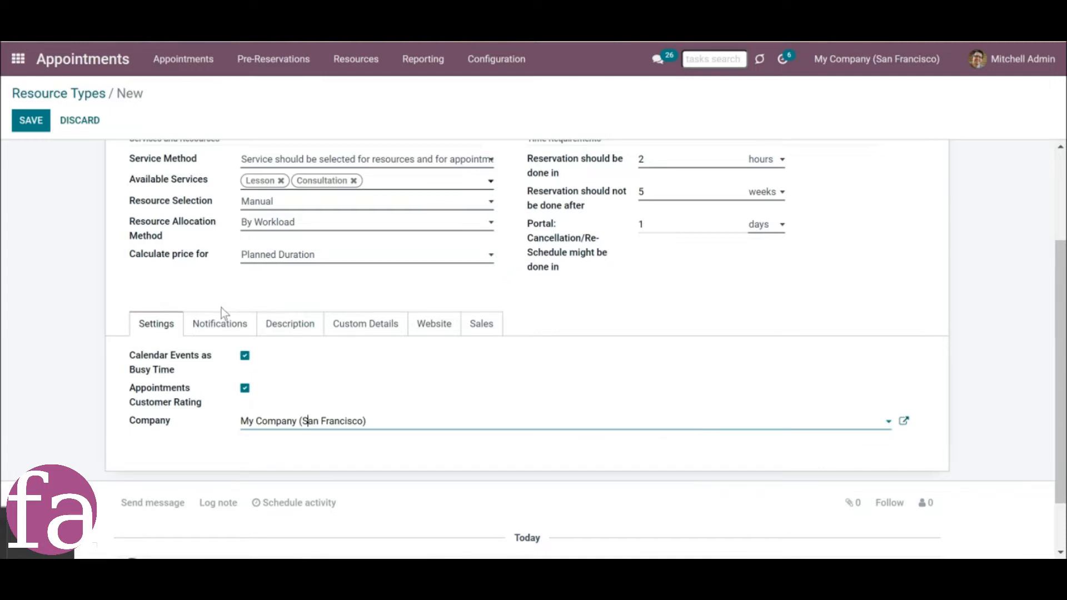
Assign the Appointments success email and rating templates to the resource type's notifications, and exclude vouchers from success emails.
{"action": "left_click", "coordinate": [214, 330]}
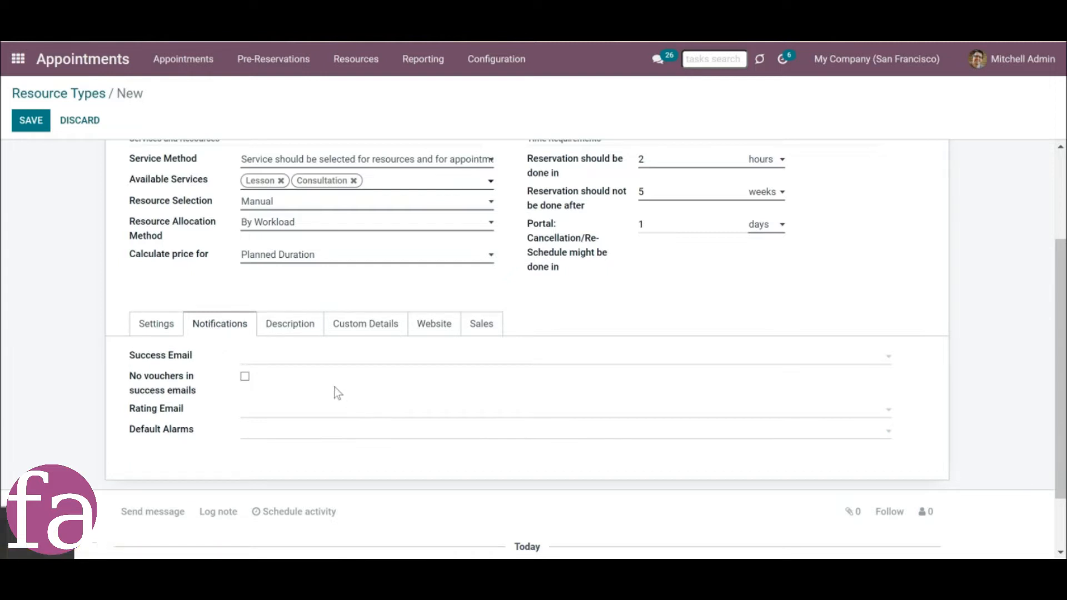
{"action": "left_click", "coordinate": [298, 356]}
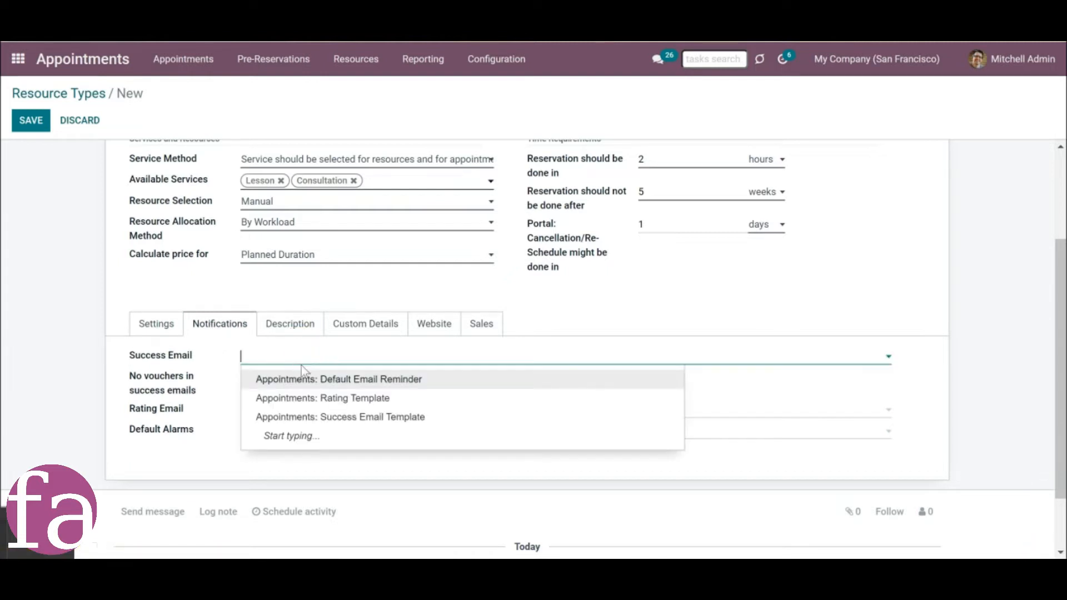
{"action": "left_click", "coordinate": [328, 418]}
{"action": "left_click", "coordinate": [313, 412]}
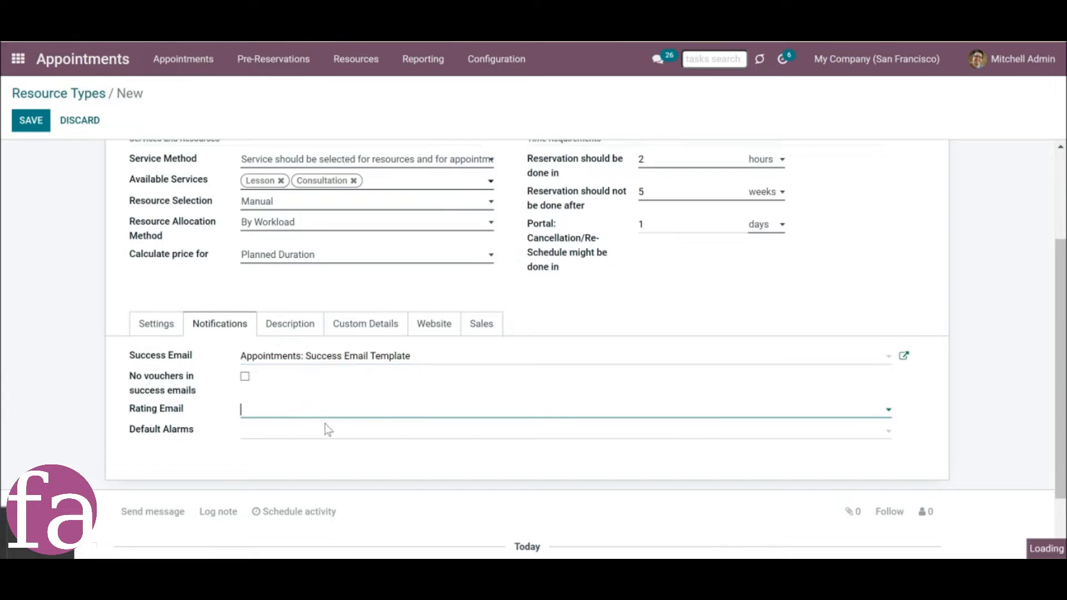
{"action": "left_click", "coordinate": [345, 451]}
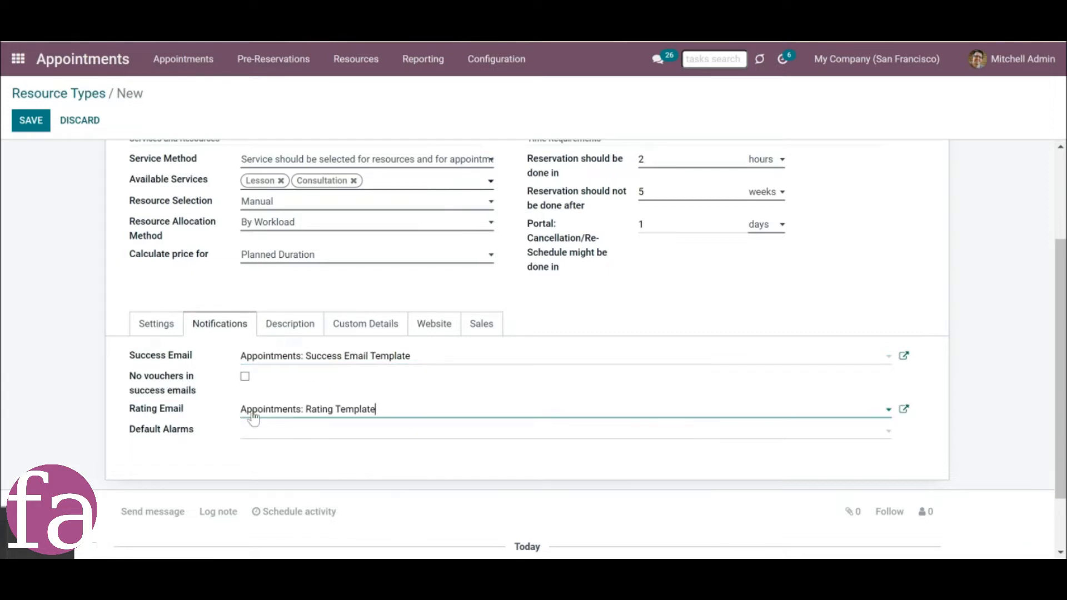
{"action": "left_click", "coordinate": [244, 378]}
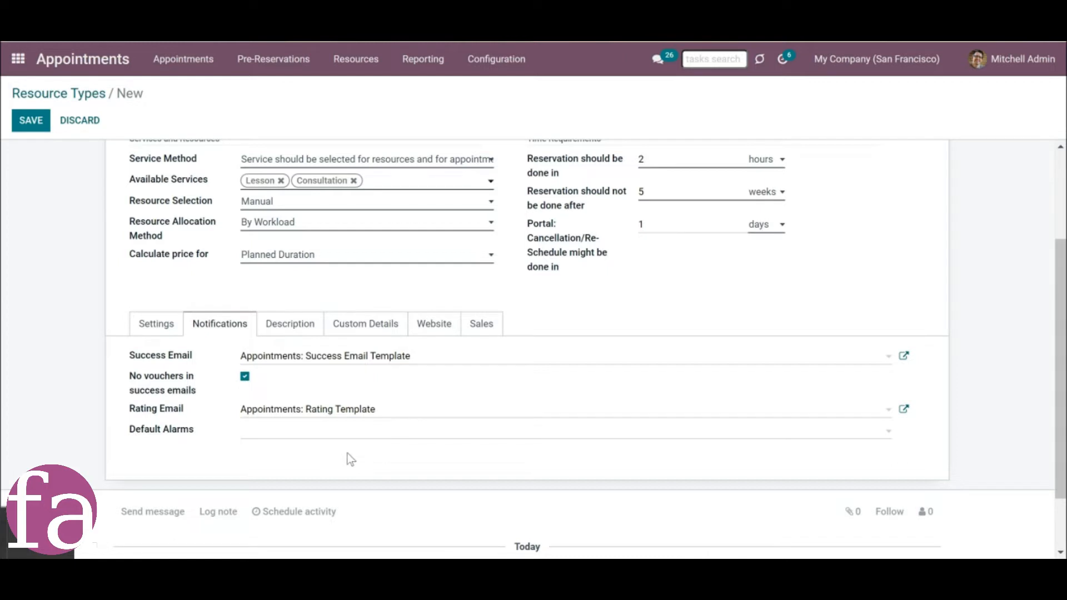
Create a new default alarm for the resource type and choose Email as its type.
{"action": "left_click", "coordinate": [310, 437]}
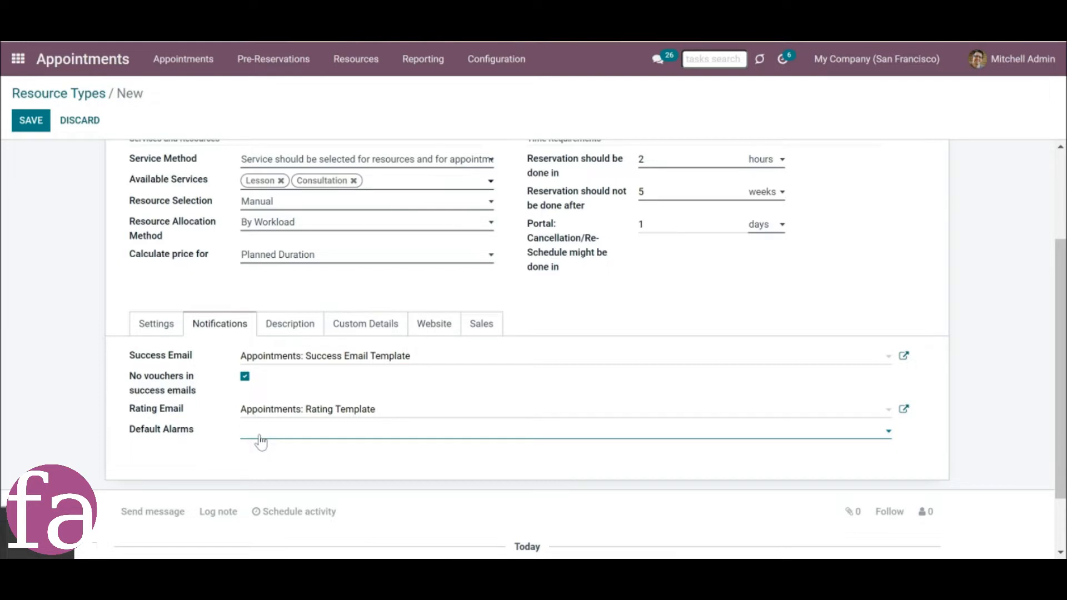
{"action": "type", "text": "1"}
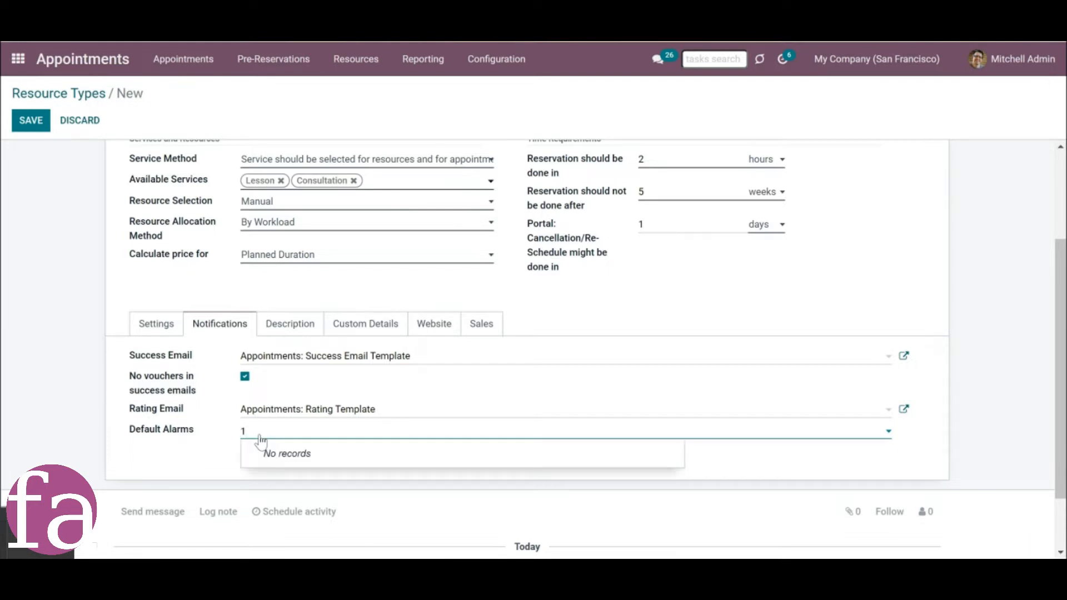
{"action": "type", "text": " hour"}
{"action": "left_click", "coordinate": [222, 464]}
{"action": "left_click", "coordinate": [345, 158]}
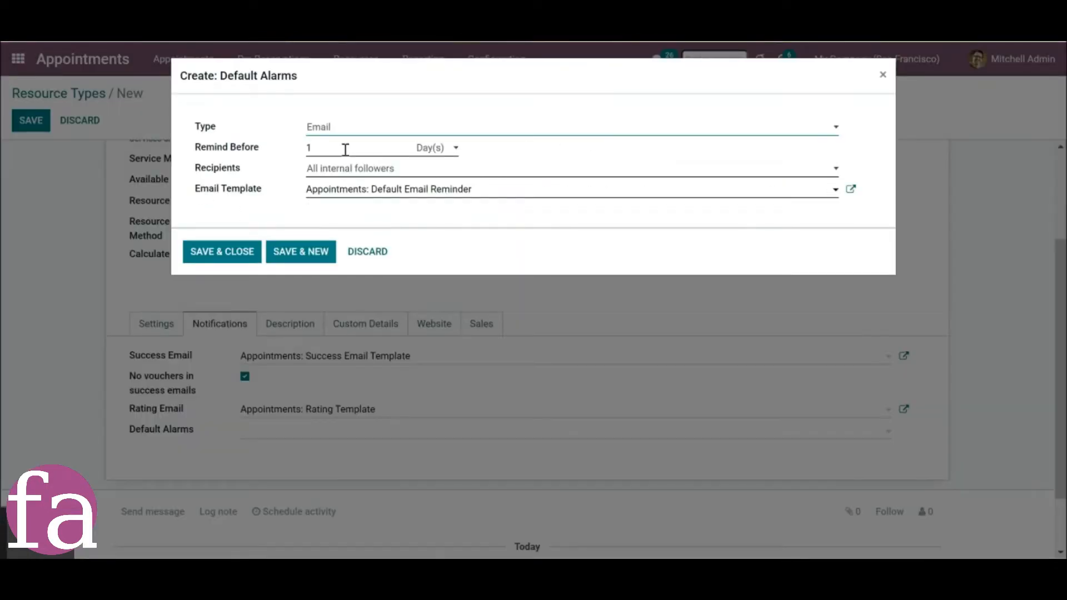
{"action": "left_click", "coordinate": [351, 134]}
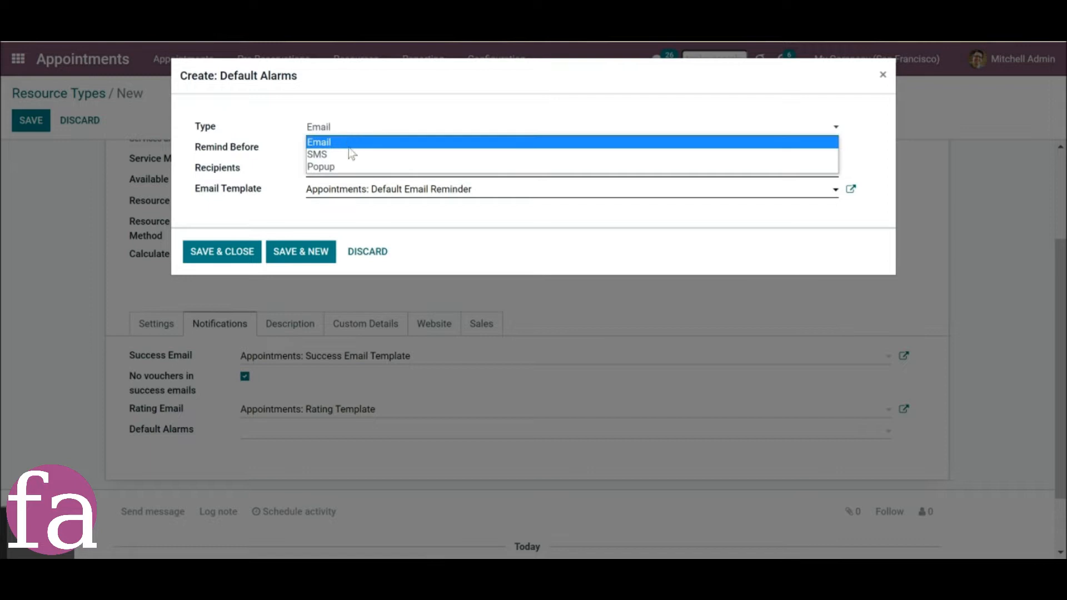
{"action": "left_click", "coordinate": [350, 143]}
Set the email alarm to remind 1 hour before the appointment.
{"action": "left_click", "coordinate": [350, 150]}
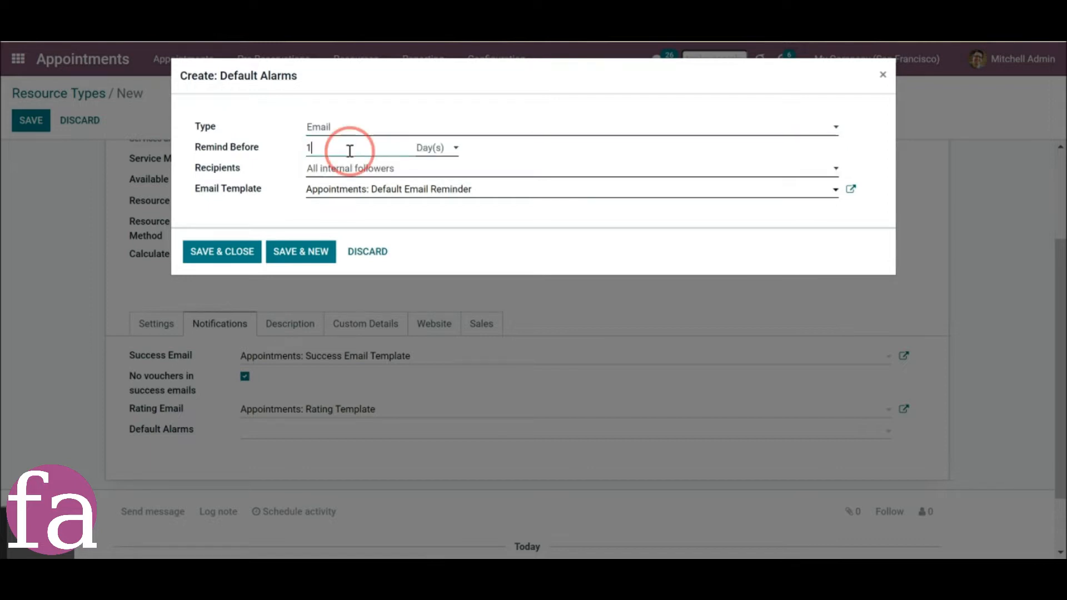
{"action": "left_click", "coordinate": [438, 148]}
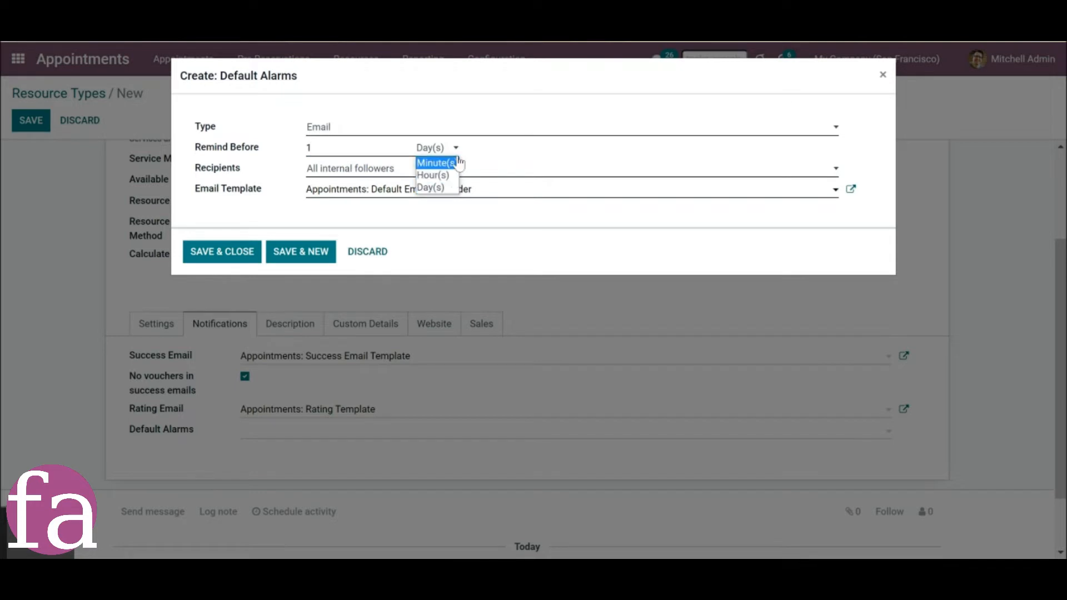
{"action": "left_click", "coordinate": [351, 155]}
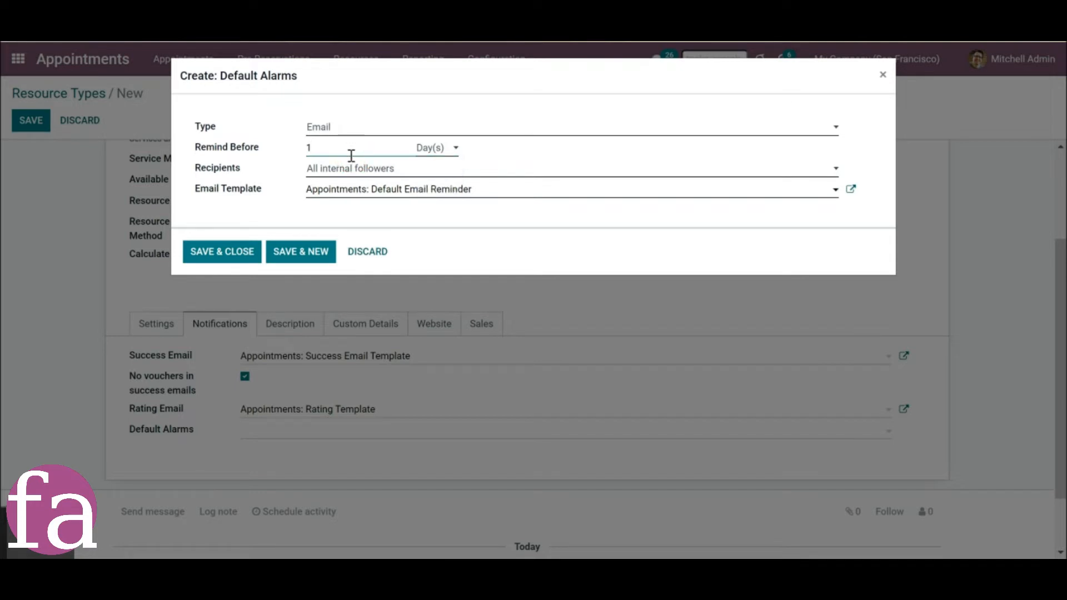
{"action": "left_click", "coordinate": [425, 149]}
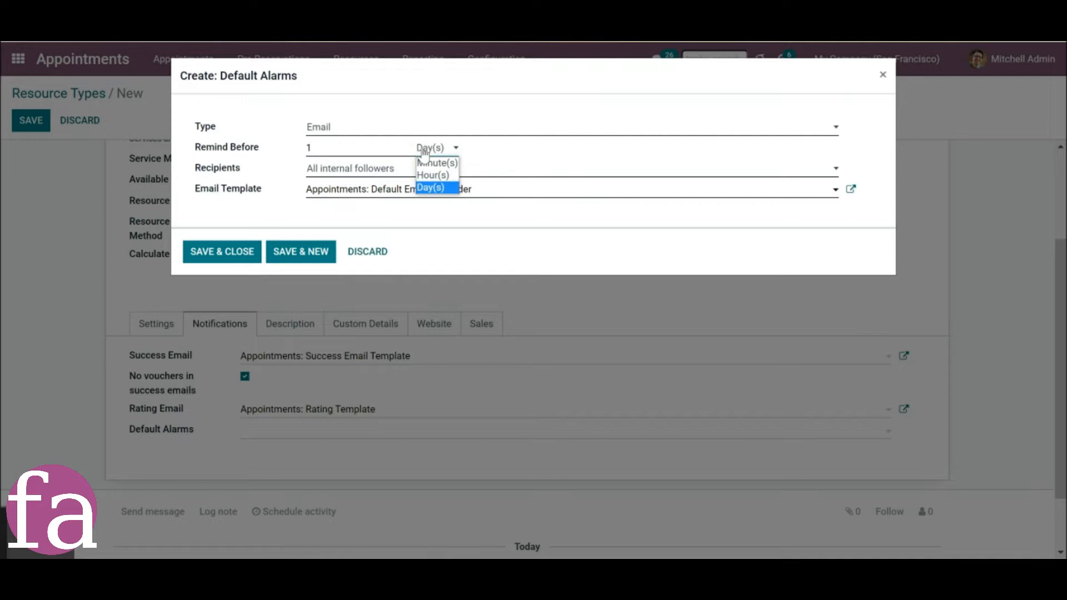
{"action": "left_click", "coordinate": [429, 174]}
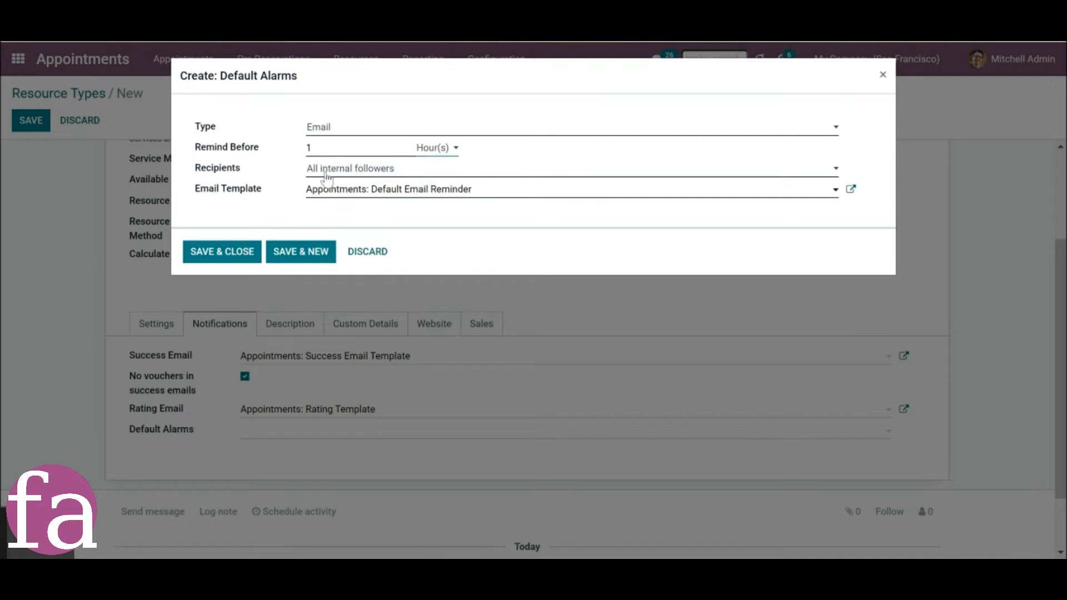
Choose All followers as the alarm's recipients and save the alarm.
{"action": "left_click", "coordinate": [359, 170]}
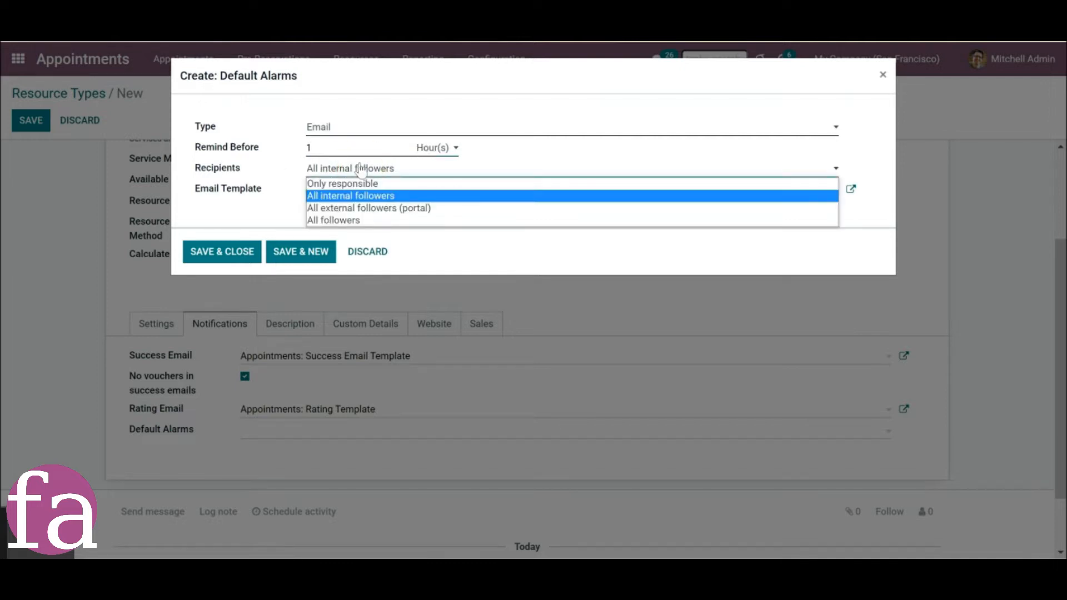
{"action": "left_click", "coordinate": [389, 220]}
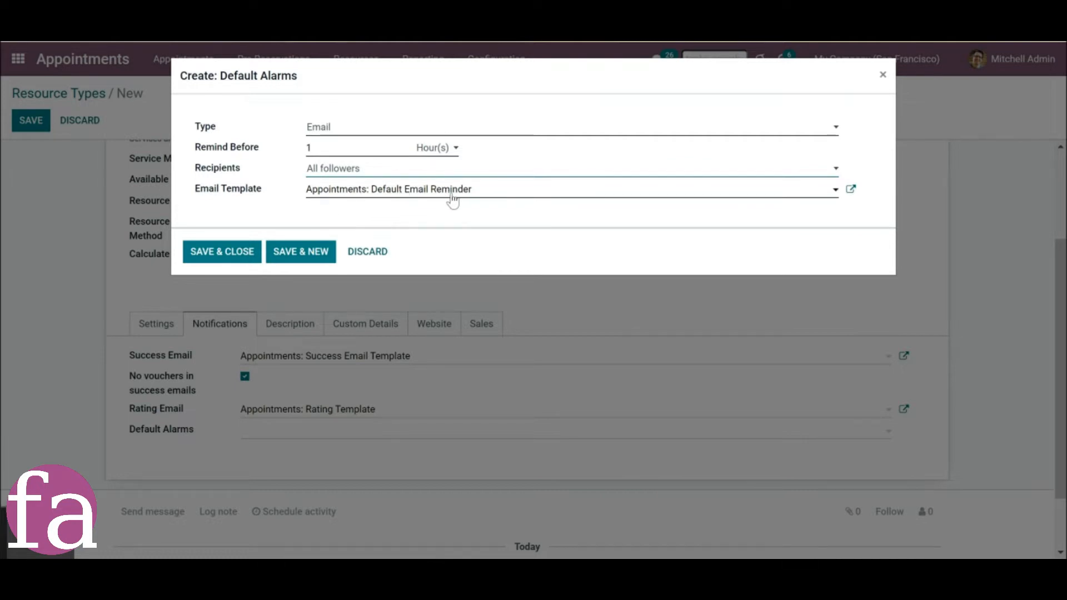
{"action": "left_click", "coordinate": [225, 253]}
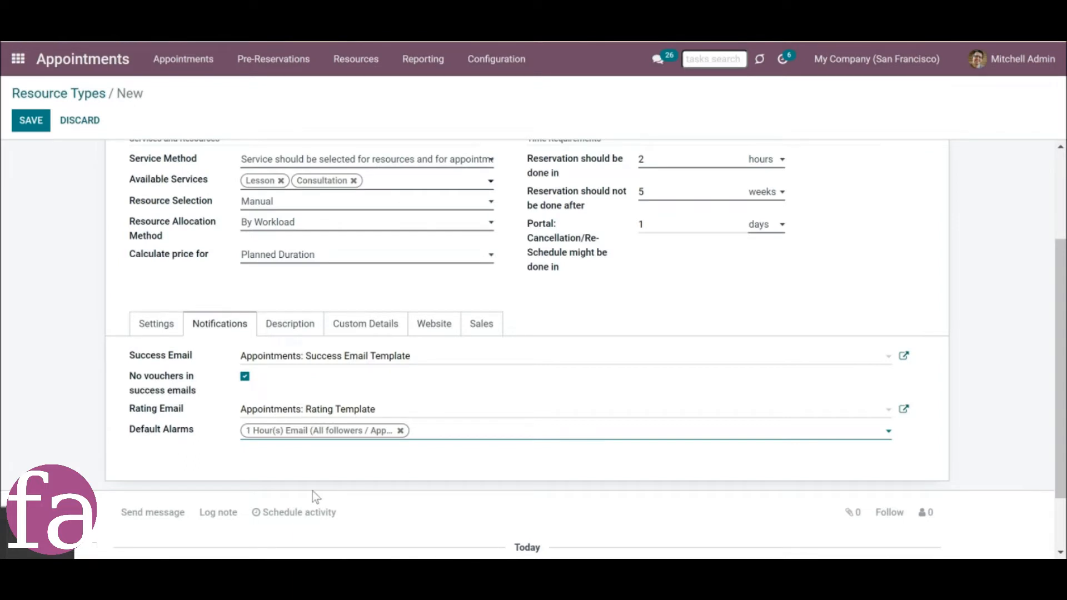
Assign the English resource type to My Website.
{"action": "left_click", "coordinate": [289, 324]}
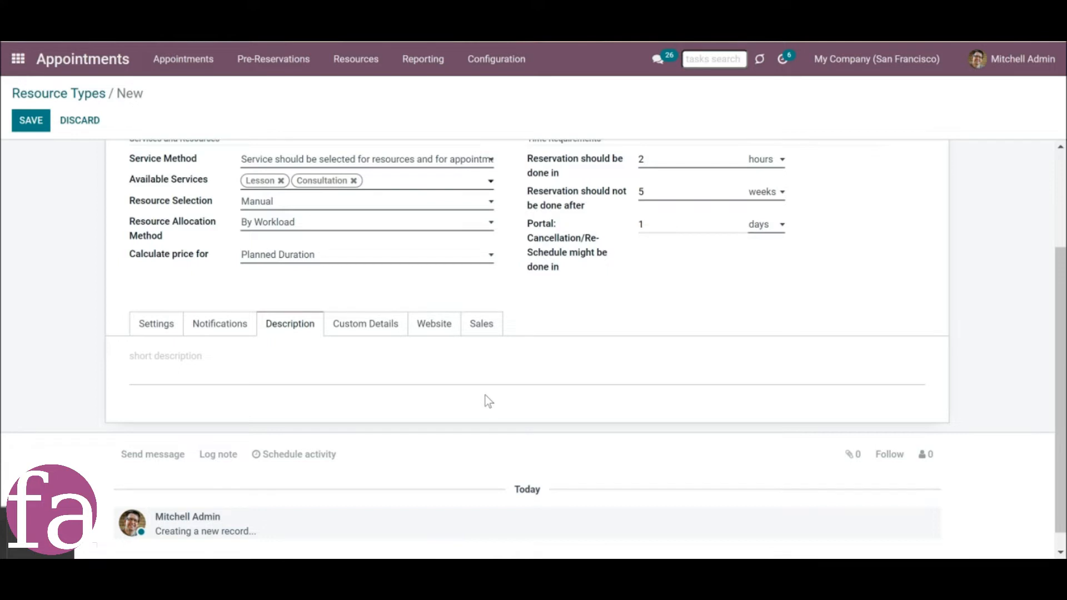
{"action": "left_click", "coordinate": [435, 328]}
{"action": "left_click", "coordinate": [323, 360]}
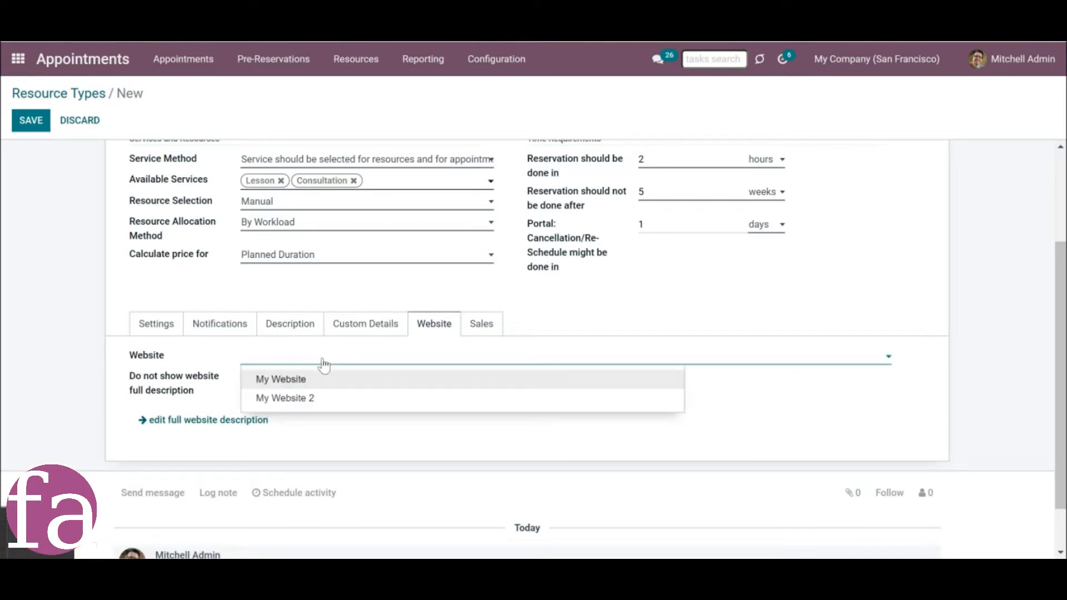
{"action": "left_click", "coordinate": [333, 379]}
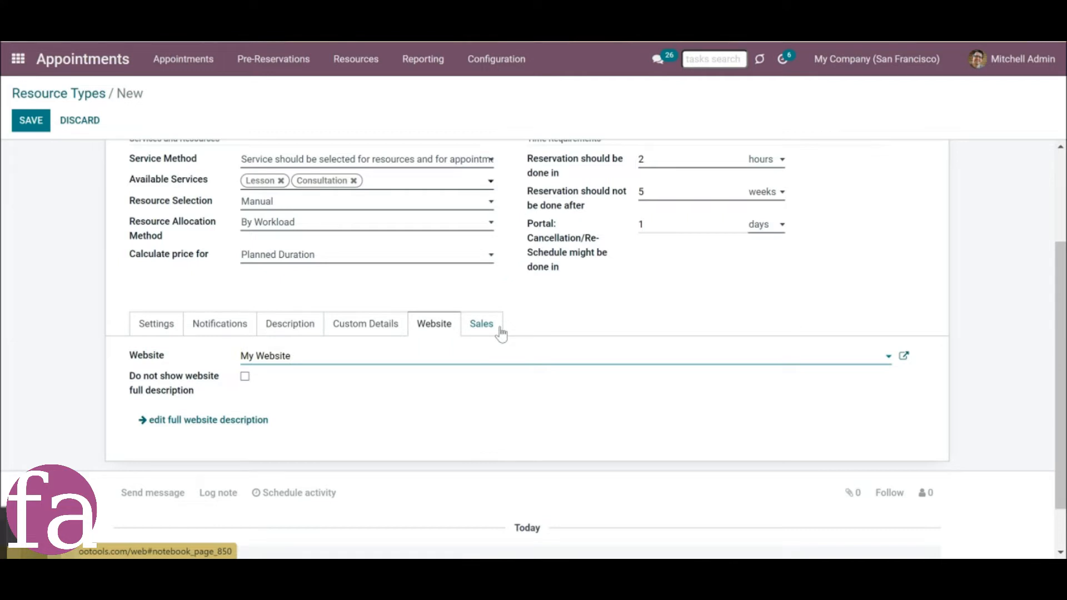
Save the English resource type with Europe as the default sales team and the administrator as the default salesperson.
{"action": "left_click", "coordinate": [479, 330]}
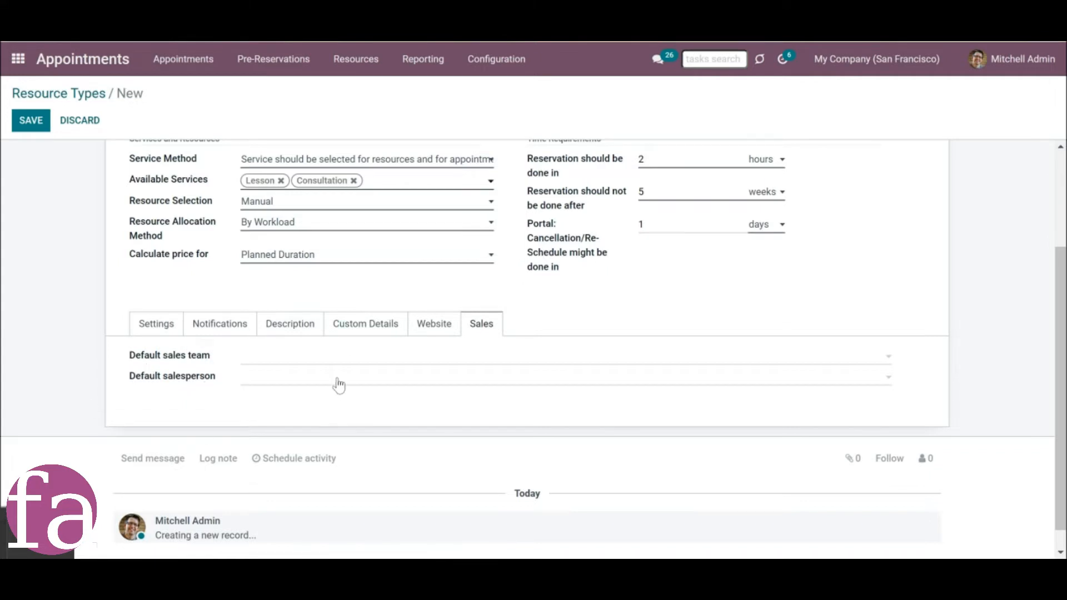
{"action": "left_click", "coordinate": [327, 362]}
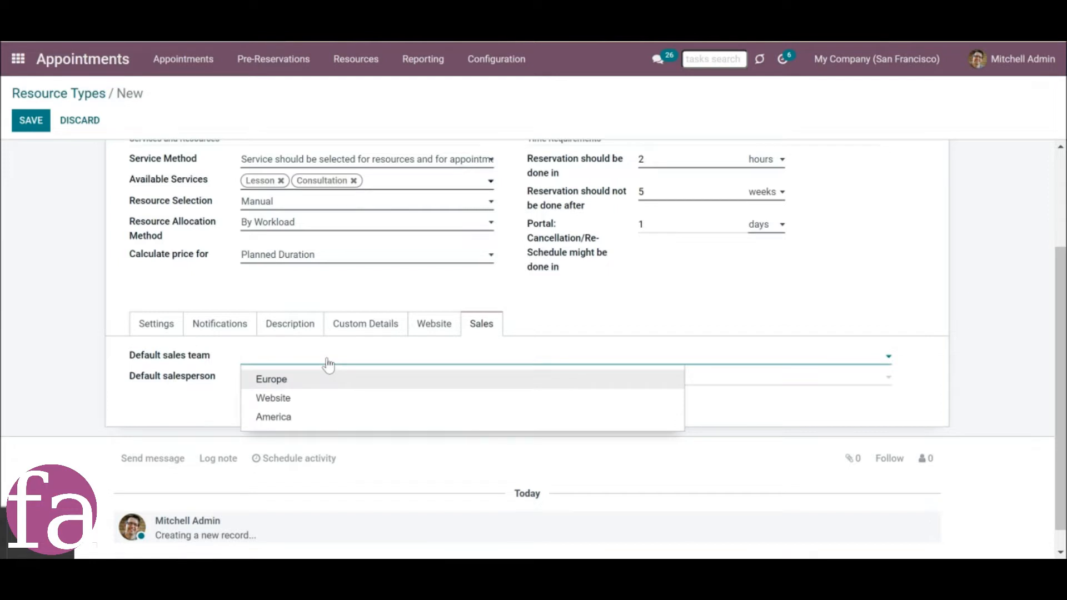
{"action": "left_click", "coordinate": [327, 383]}
{"action": "left_click", "coordinate": [328, 382]}
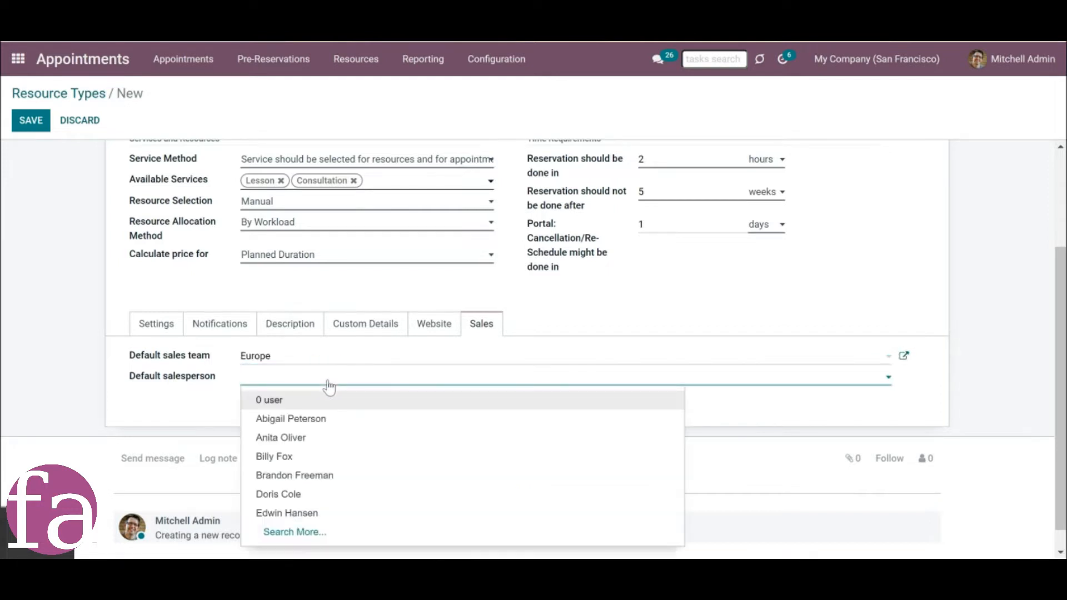
{"action": "type", "text": "mi"}
{"action": "left_click", "coordinate": [279, 402]}
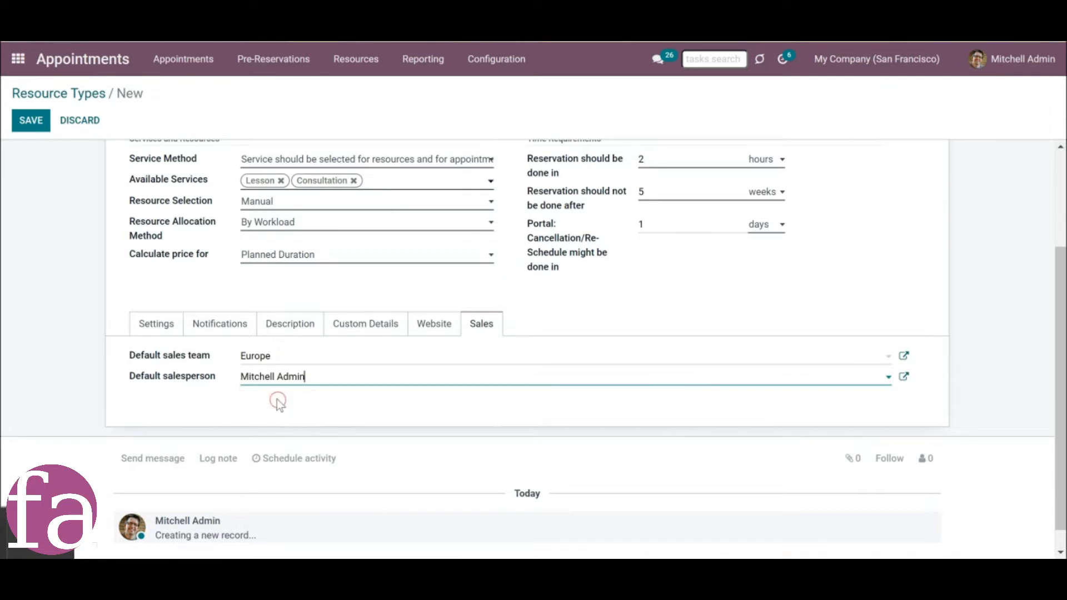
{"action": "left_click", "coordinate": [29, 119]}
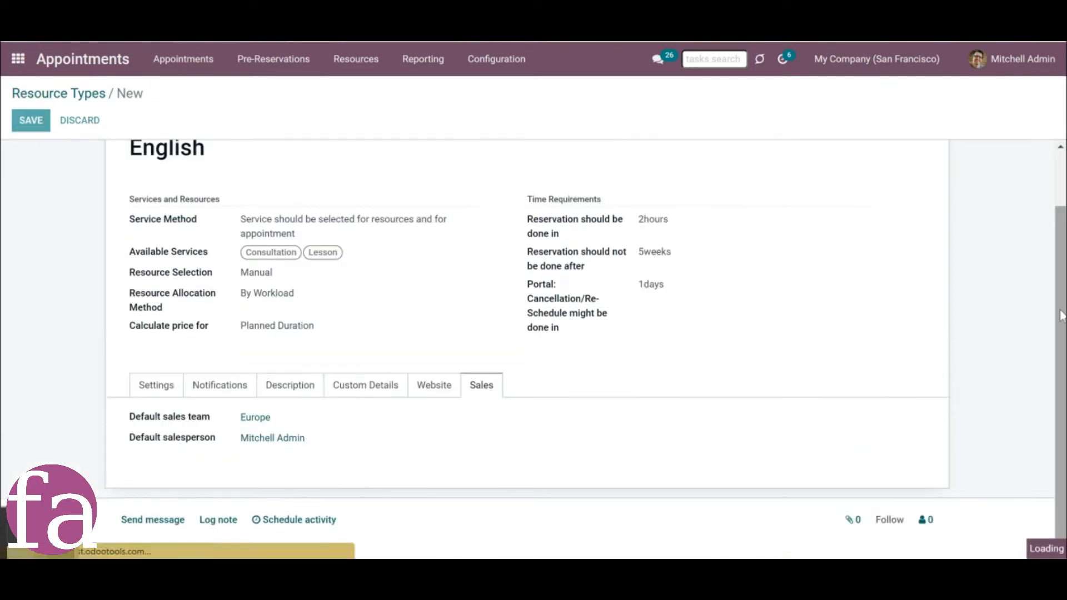
Duplicate the English resource type, rename the copy as German and save it.
{"action": "scroll", "coordinate": [1033, 202], "scroll_direction": "up", "scroll_amount": 2}
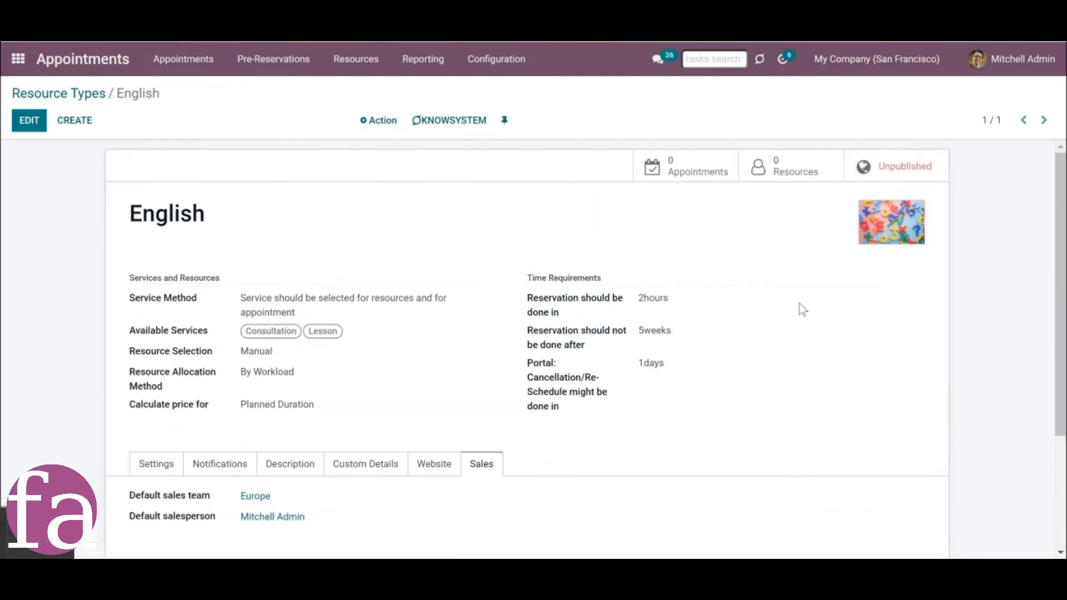
{"action": "left_click", "coordinate": [382, 128]}
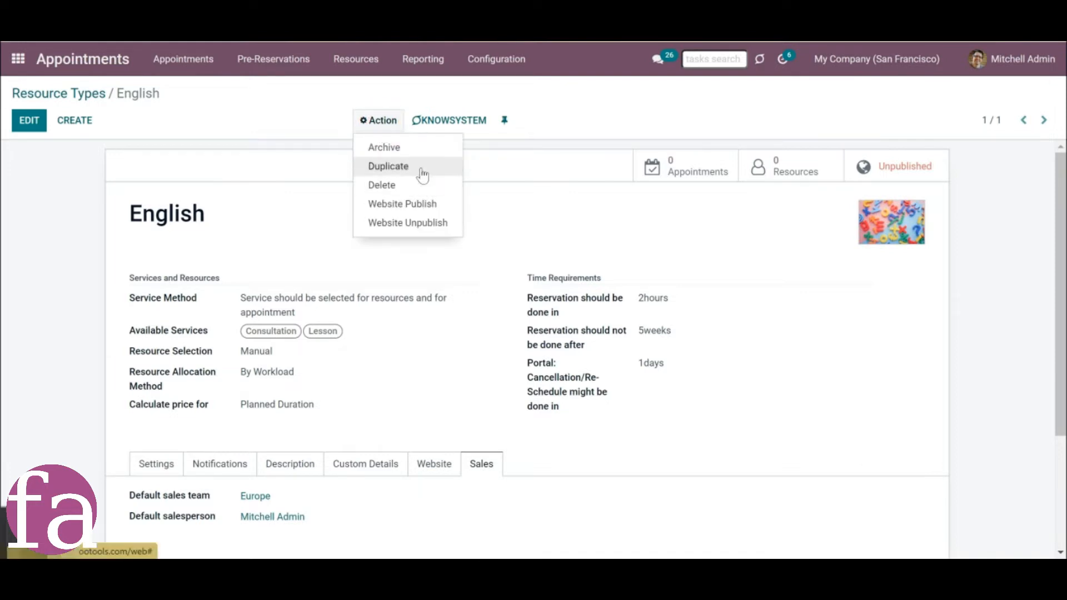
{"action": "left_click", "coordinate": [421, 170]}
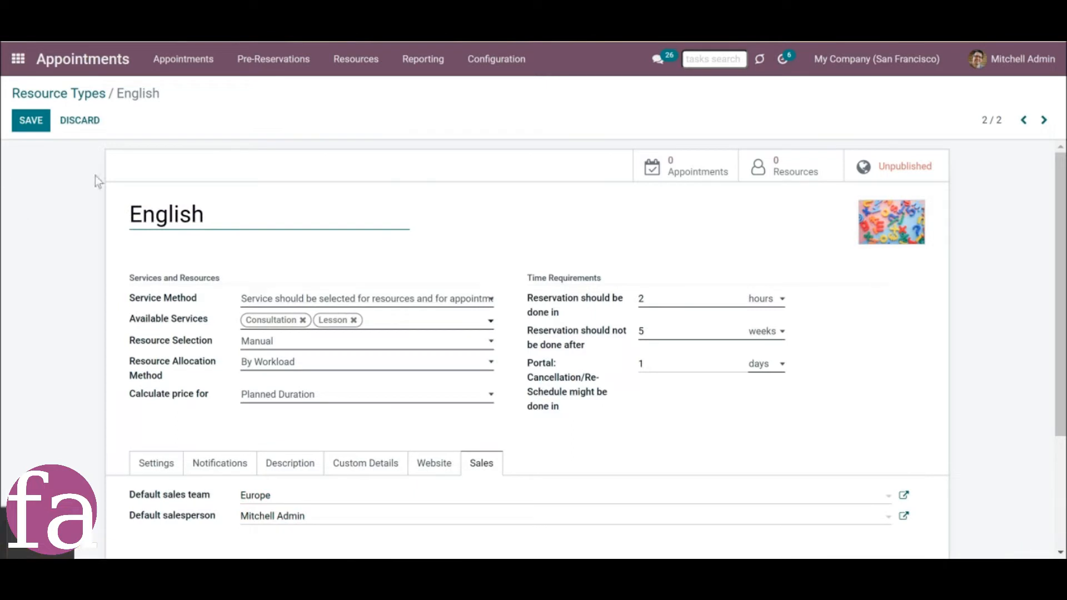
{"action": "left_click_drag", "start_coordinate": [267, 216], "coordinate": [89, 210]}
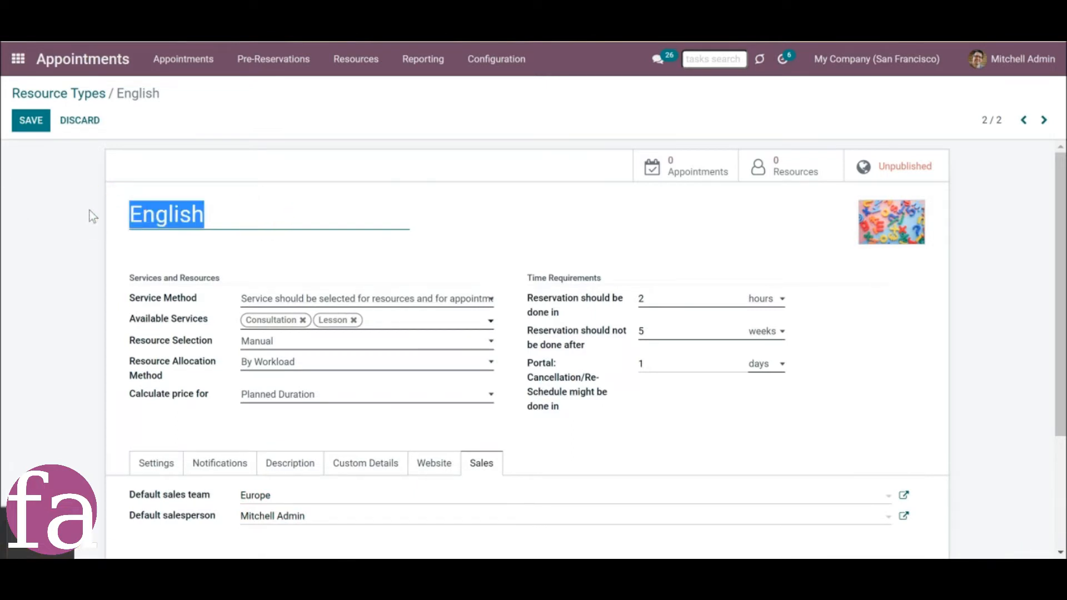
{"action": "type", "text": "German"}
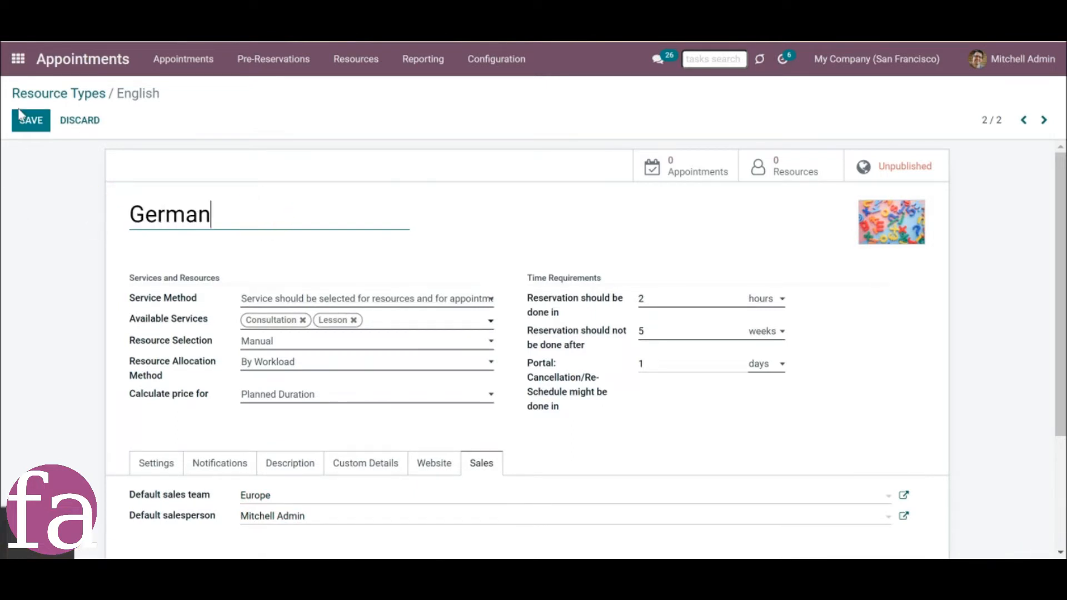
{"action": "left_click", "coordinate": [36, 124]}
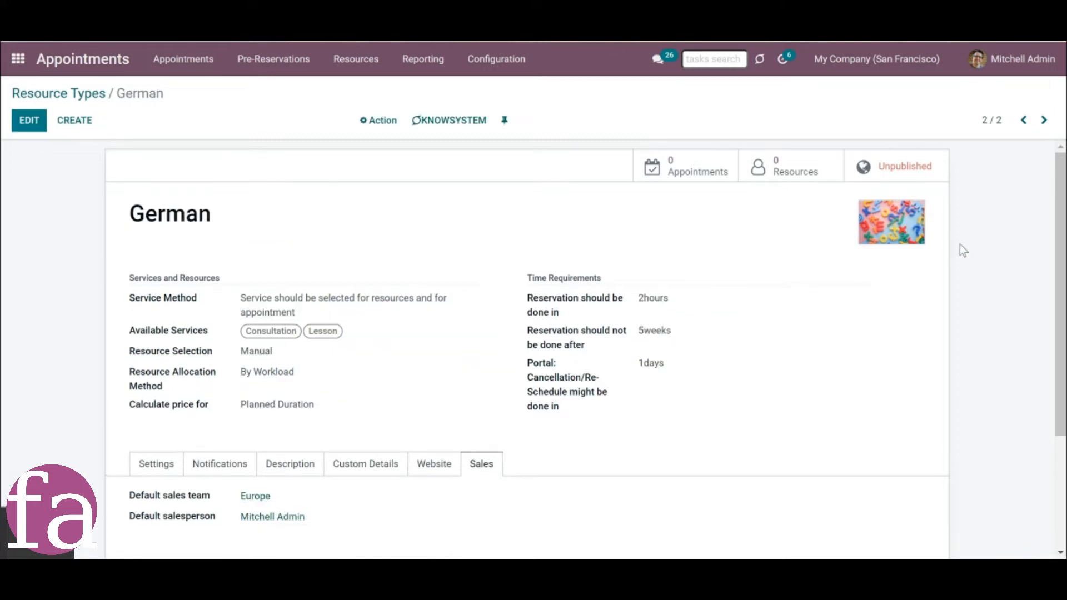
Open the Resources overview and browse the existing resources across all resource types.
{"action": "scroll", "coordinate": [1056, 234], "scroll_direction": "down", "scroll_amount": 2}
{"action": "scroll", "coordinate": [1056, 233], "scroll_direction": "up", "scroll_amount": 2}
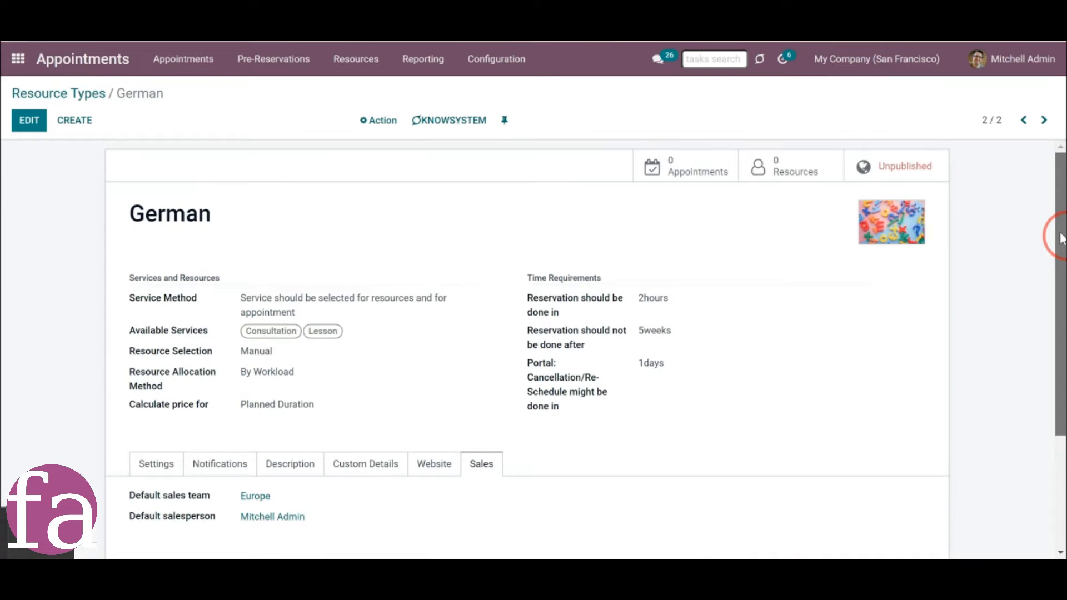
{"action": "scroll", "coordinate": [1059, 236], "scroll_direction": "down", "scroll_amount": 1}
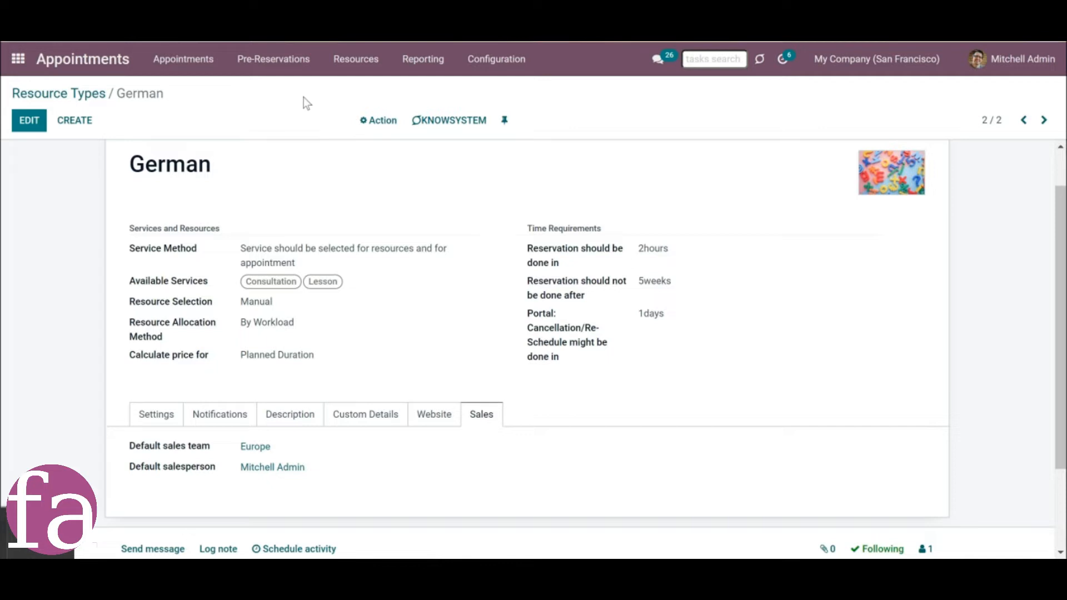
{"action": "left_click", "coordinate": [351, 75]}
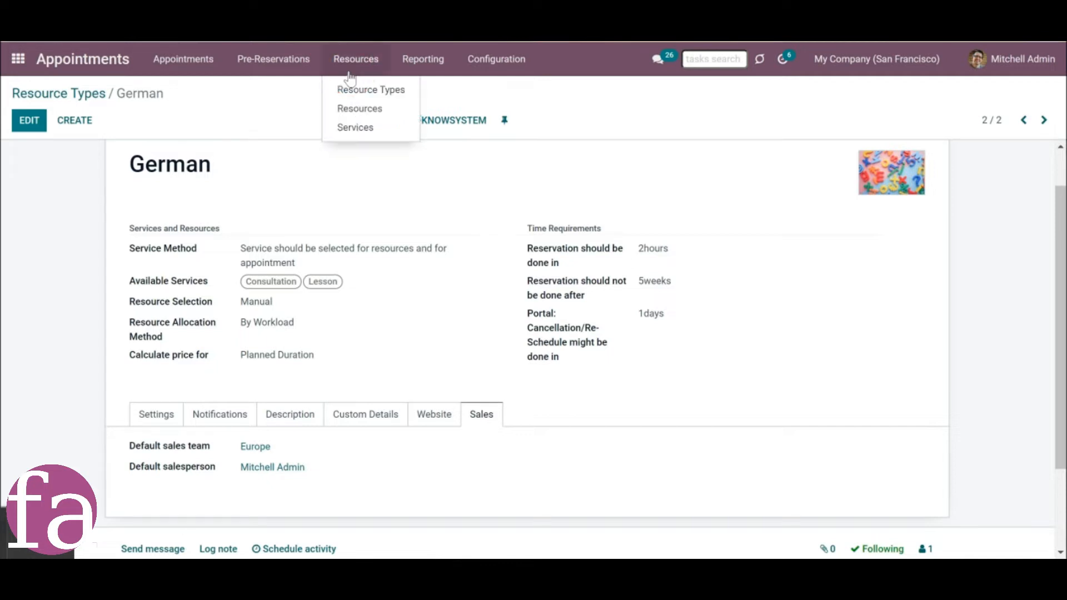
{"action": "left_click", "coordinate": [359, 108]}
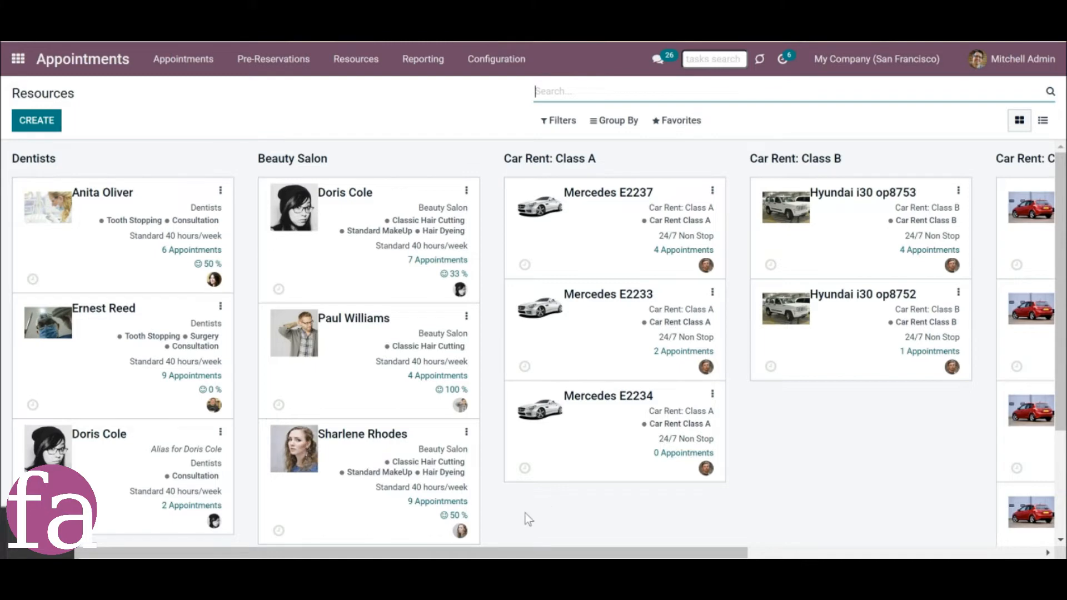
{"action": "left_click_drag", "start_coordinate": [527, 551], "coordinate": [834, 554]}
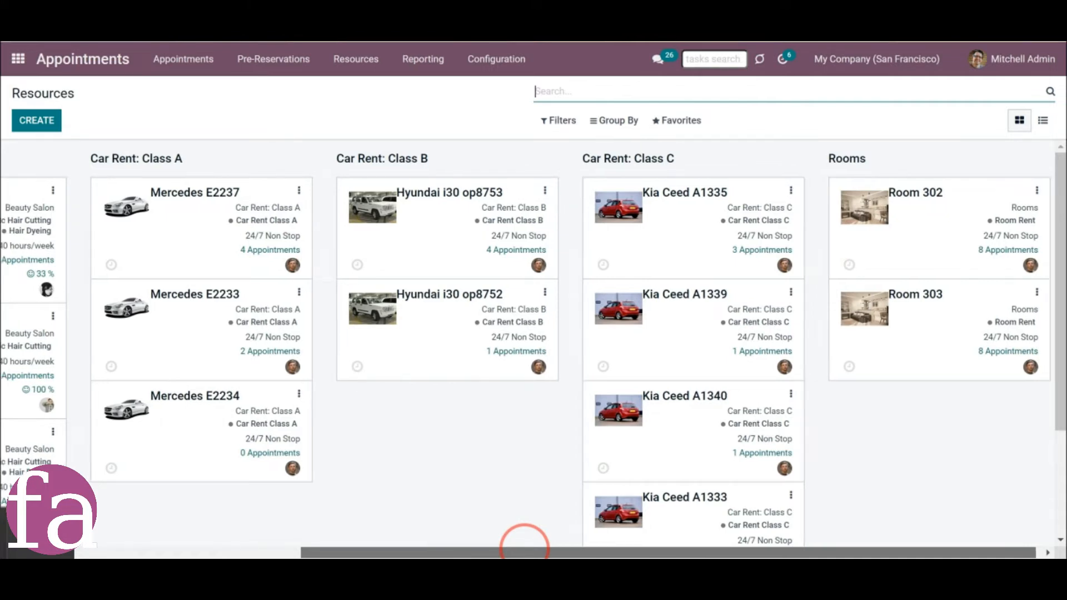
{"action": "scroll", "coordinate": [524, 547], "scroll_direction": "left", "scroll_amount": 5}
{"action": "scroll", "coordinate": [525, 547], "scroll_direction": "left", "scroll_amount": 2}
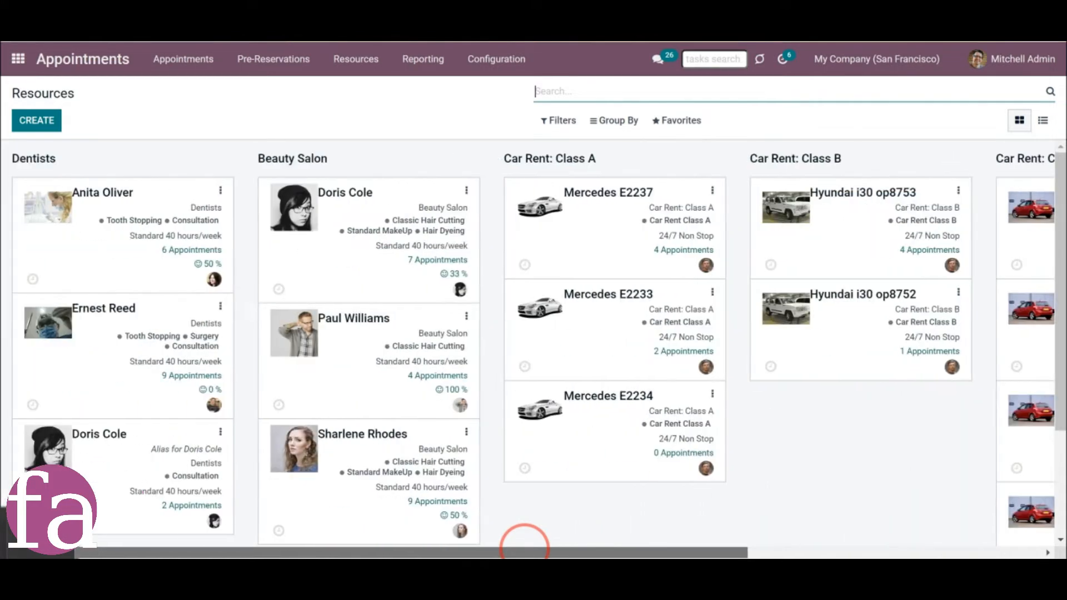
{"action": "mouse_move", "coordinate": [455, 568]}
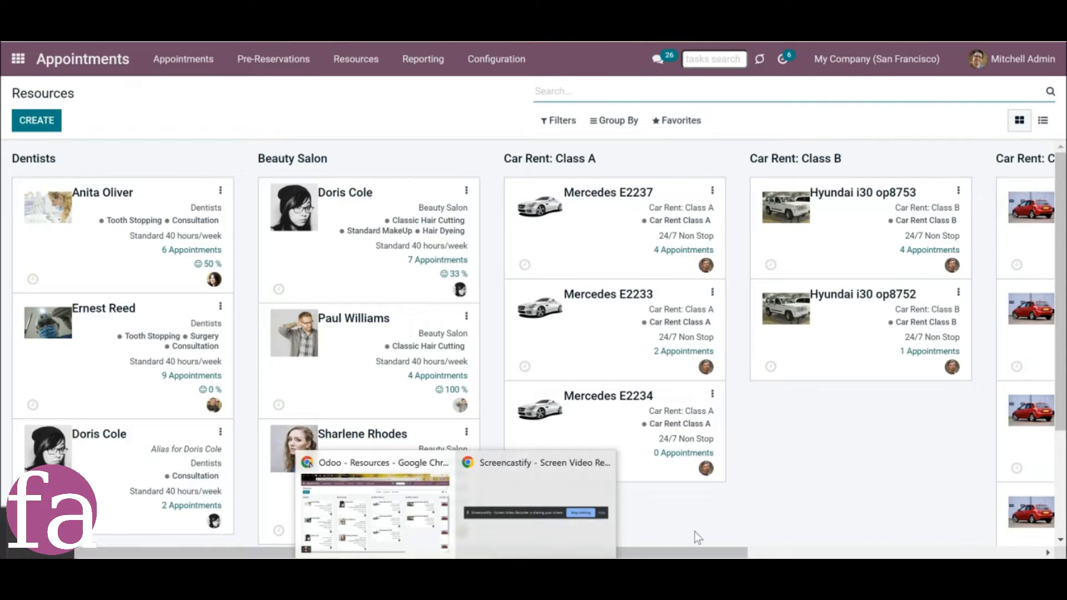
{"action": "left_click", "coordinate": [402, 145]}
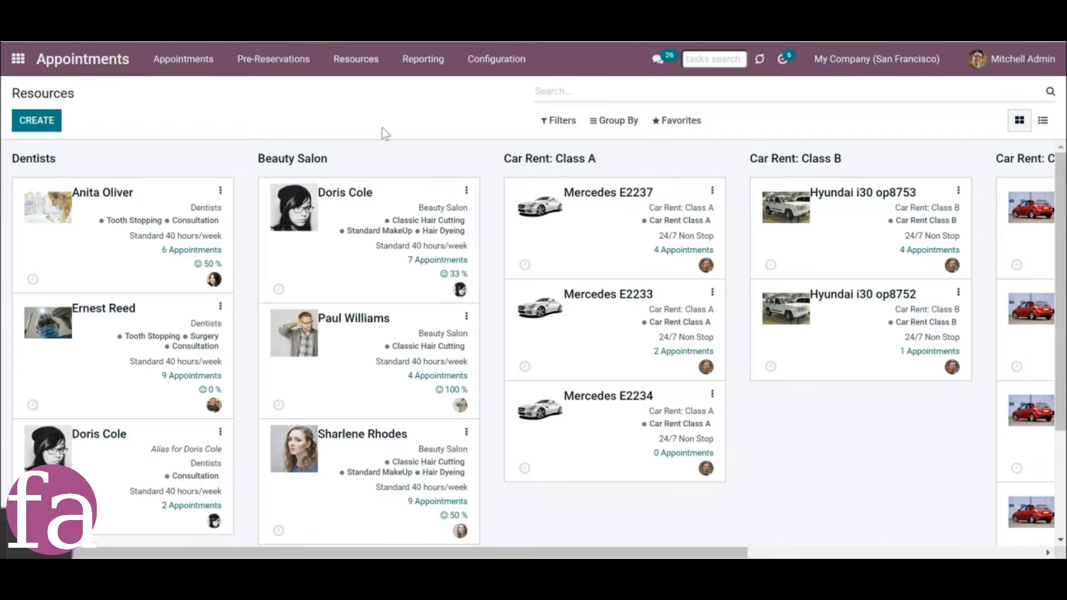
{"action": "left_click", "coordinate": [354, 60]}
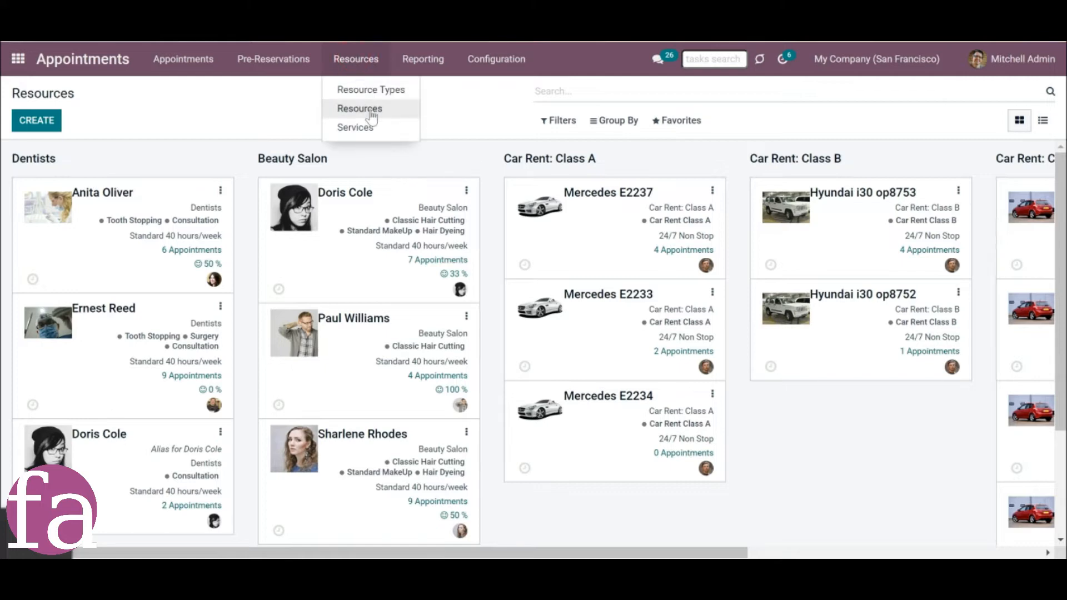
Create a new resource and enter the teacher's full name as its reference.
{"action": "left_click", "coordinate": [49, 124]}
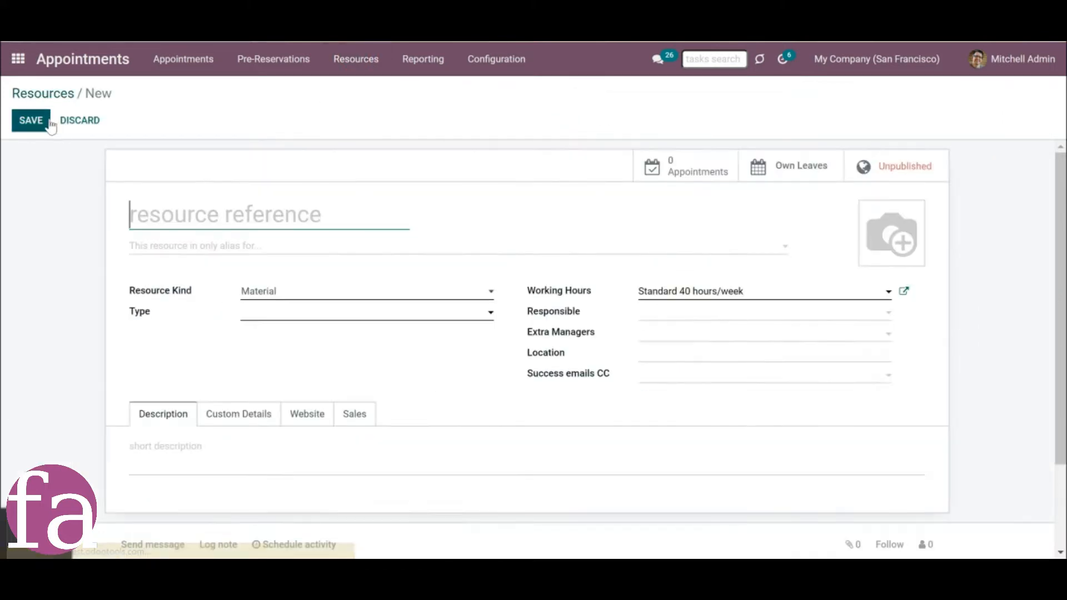
{"action": "left_click", "coordinate": [166, 216]}
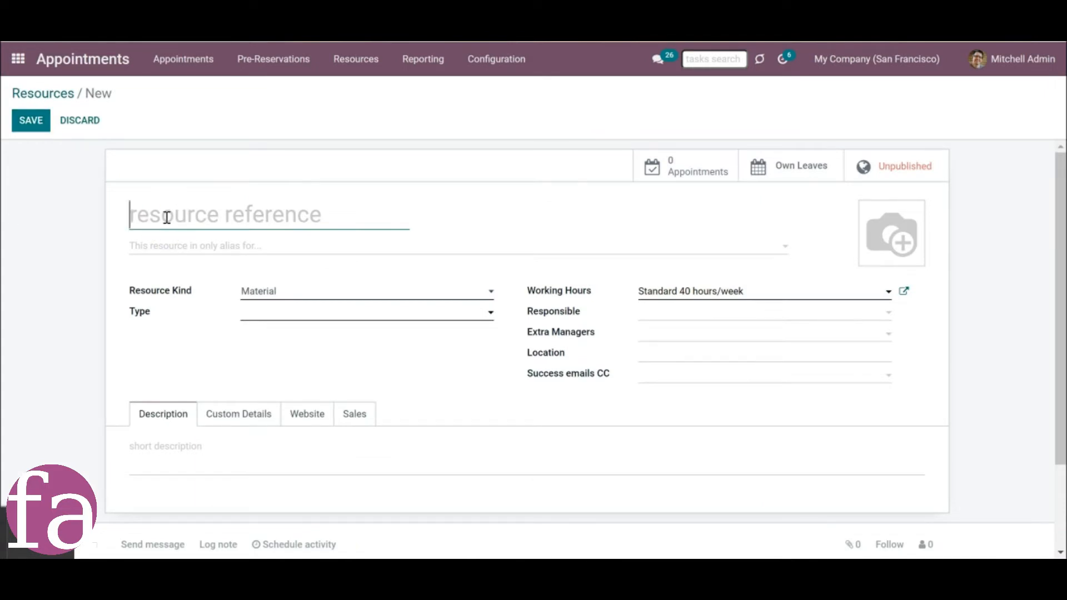
{"action": "type", "text": "Abigail Peterson"}
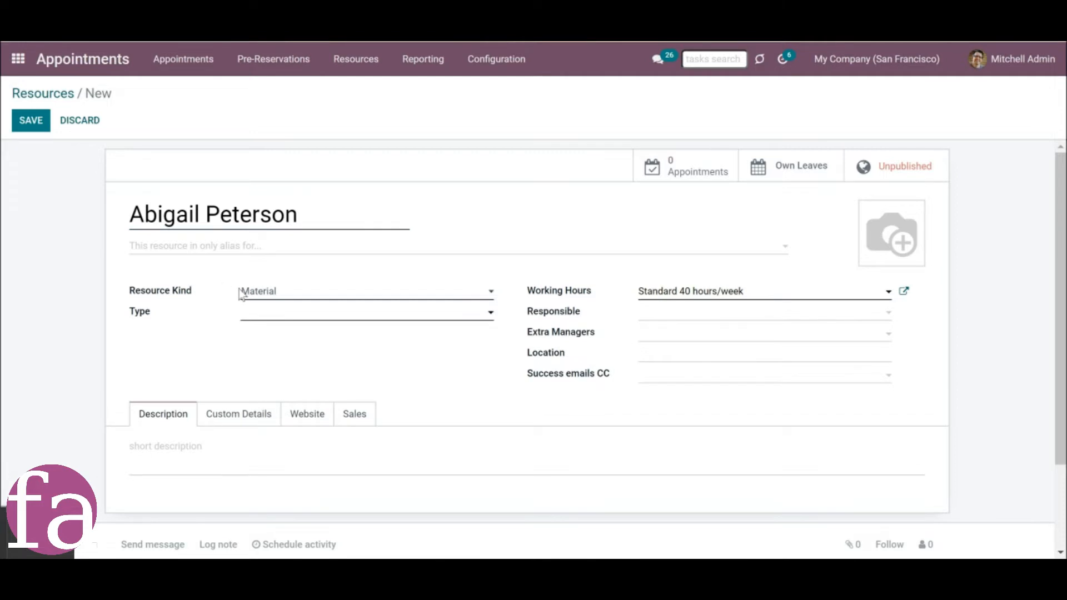
Clear the working hours of the new material resource.
{"action": "left_click", "coordinate": [264, 293]}
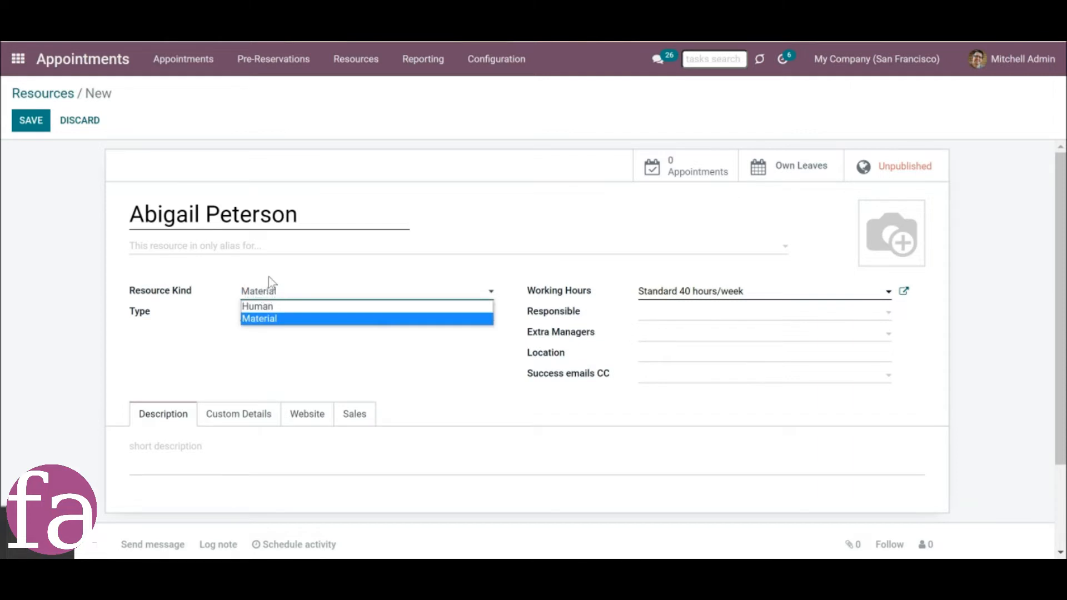
{"action": "left_click", "coordinate": [274, 272]}
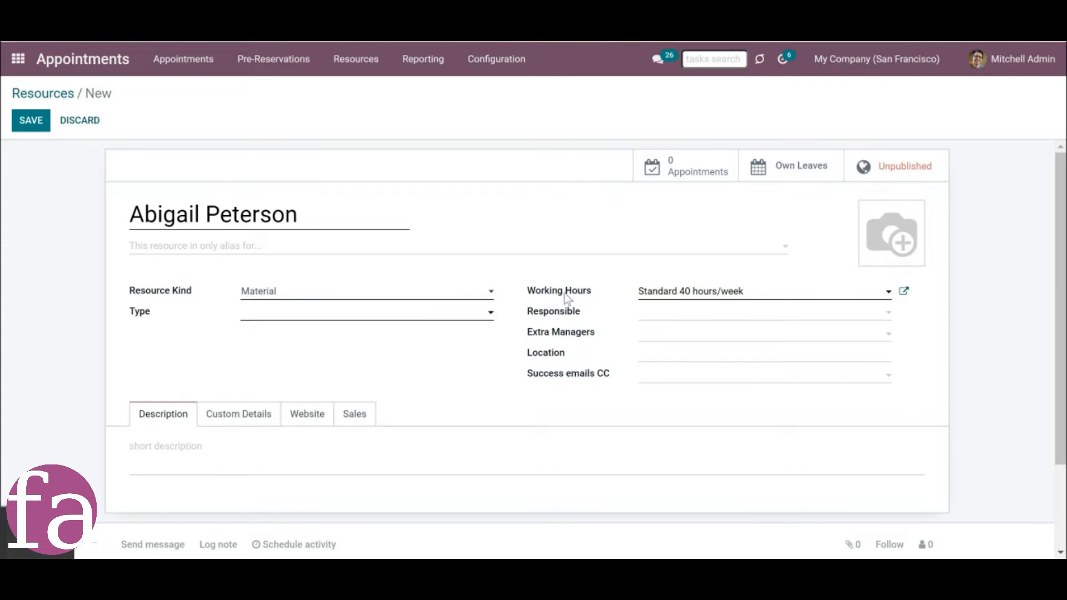
{"action": "left_click", "coordinate": [824, 295]}
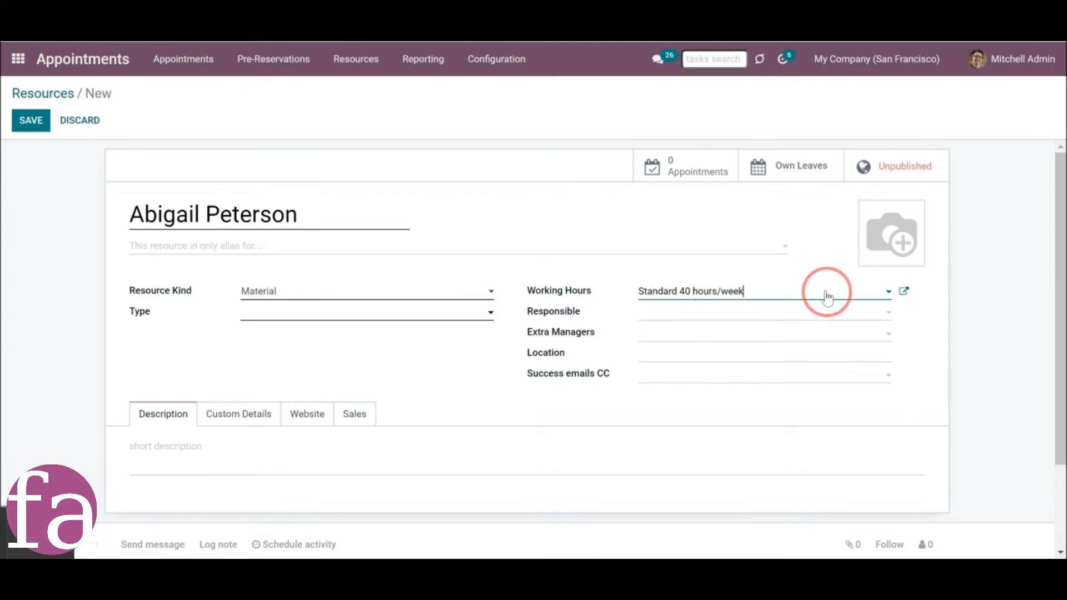
{"action": "left_click", "coordinate": [826, 297]}
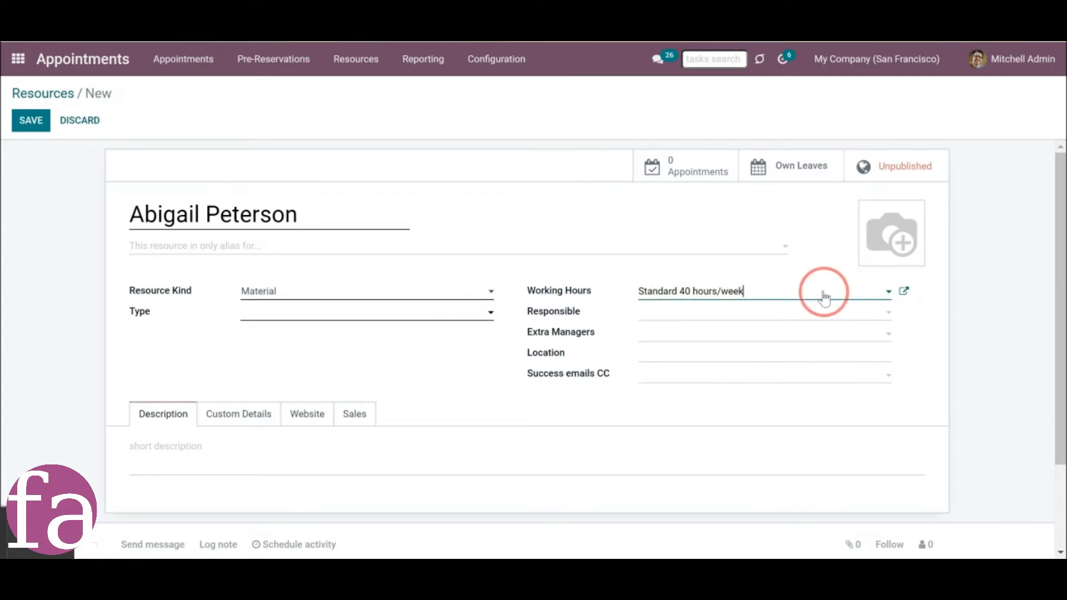
{"action": "left_click_drag", "start_coordinate": [824, 295], "coordinate": [648, 266]}
{"action": "key", "text": "BackSpace"}
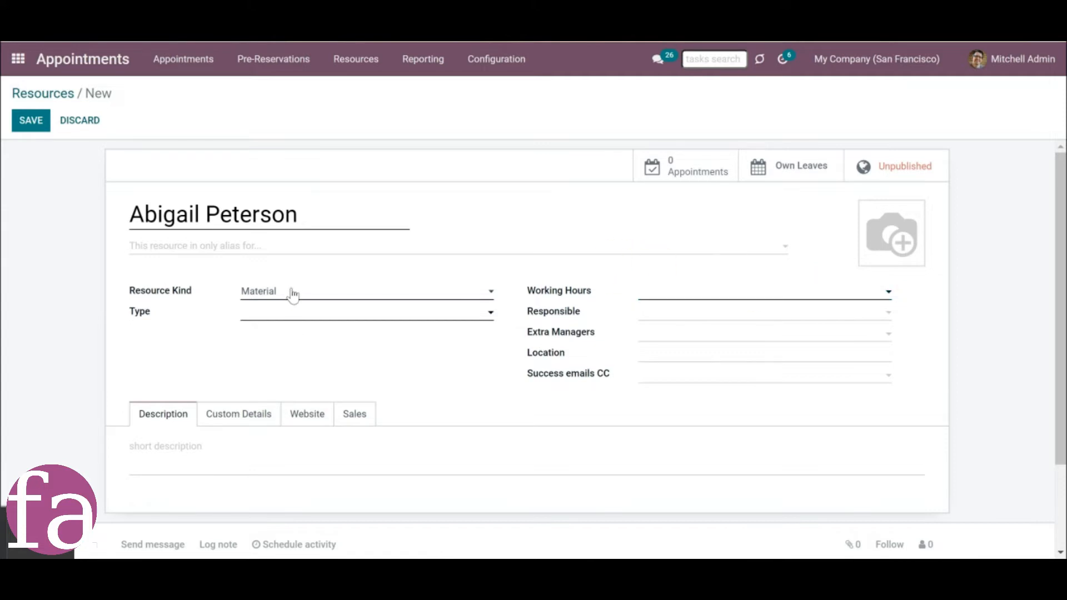
Make it a Human resource linked to the employee of the same name, with English as its type.
{"action": "left_click", "coordinate": [291, 292]}
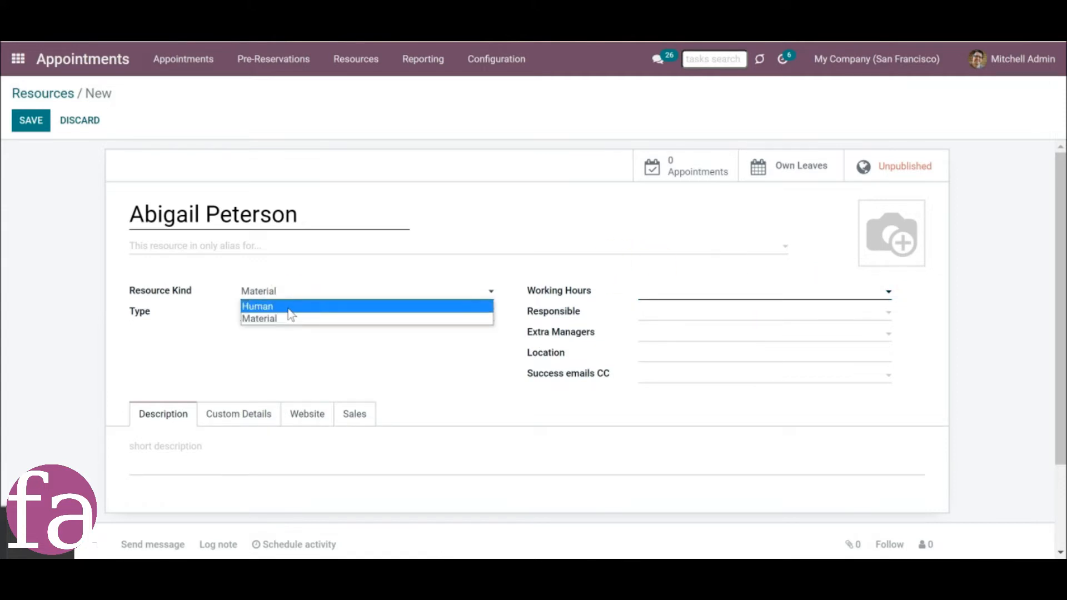
{"action": "left_click", "coordinate": [288, 308]}
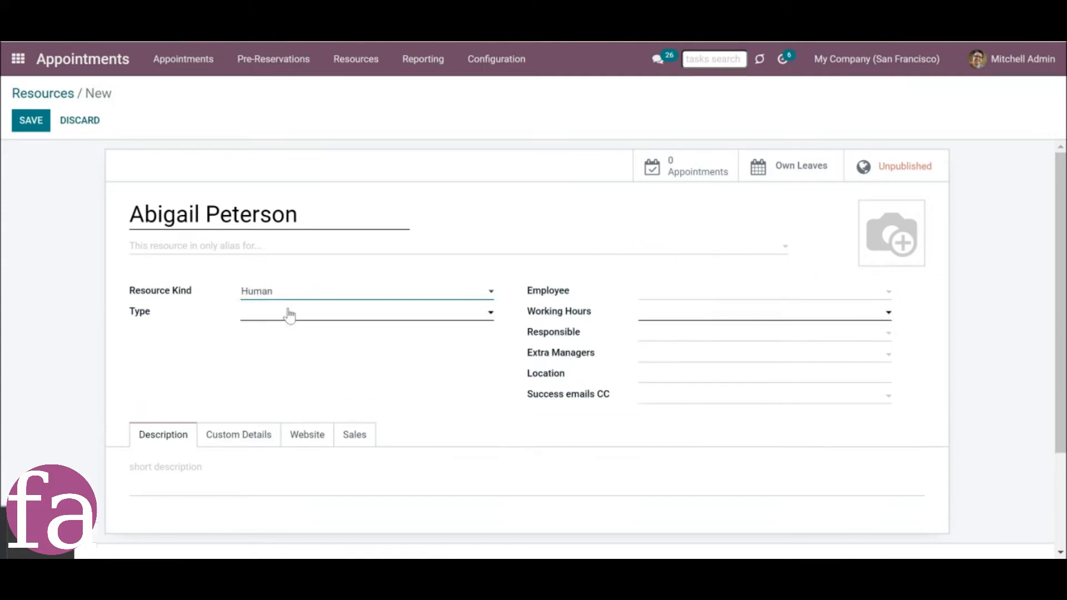
{"action": "left_click", "coordinate": [668, 292]}
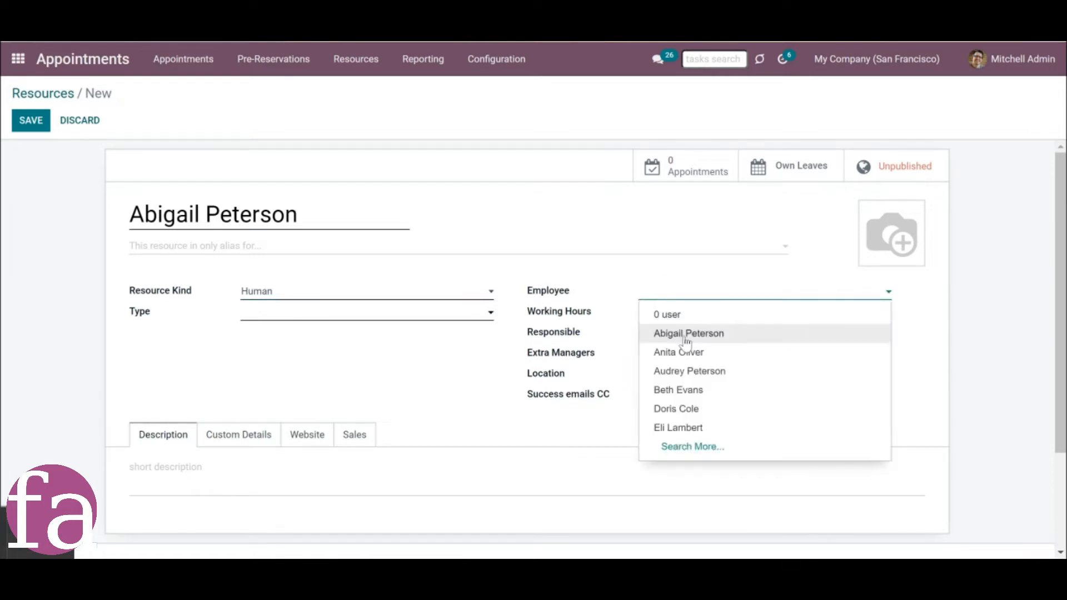
{"action": "left_click", "coordinate": [680, 333]}
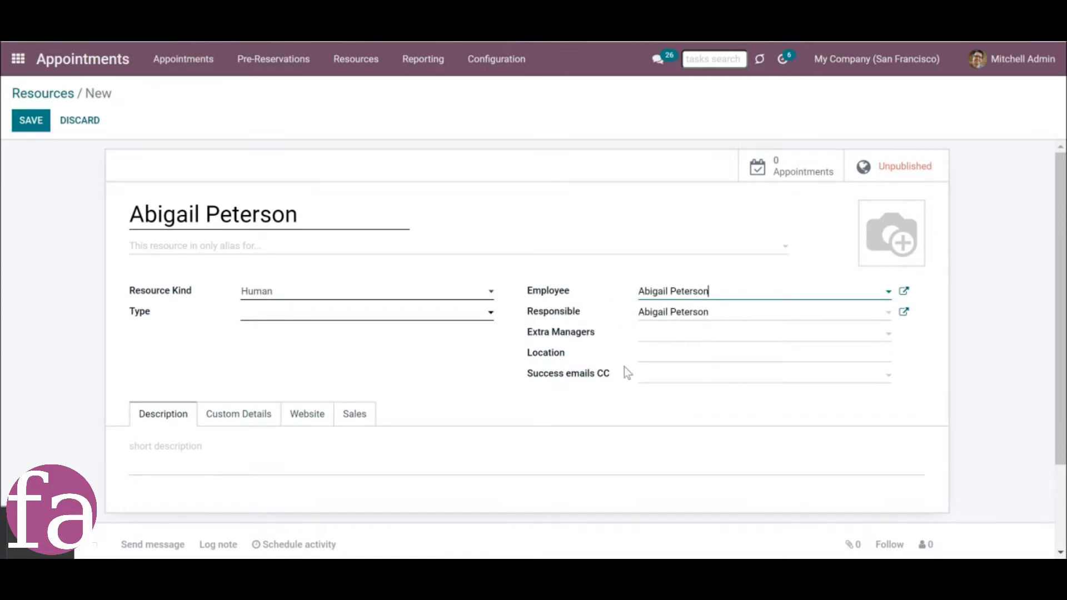
{"action": "left_click", "coordinate": [378, 314]}
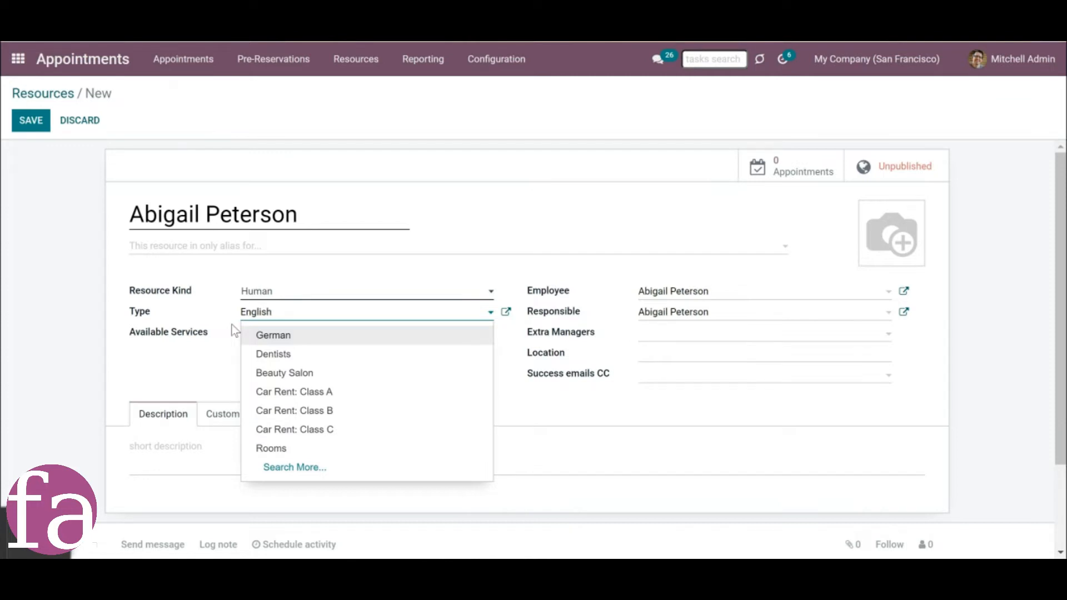
{"action": "left_click", "coordinate": [226, 338]}
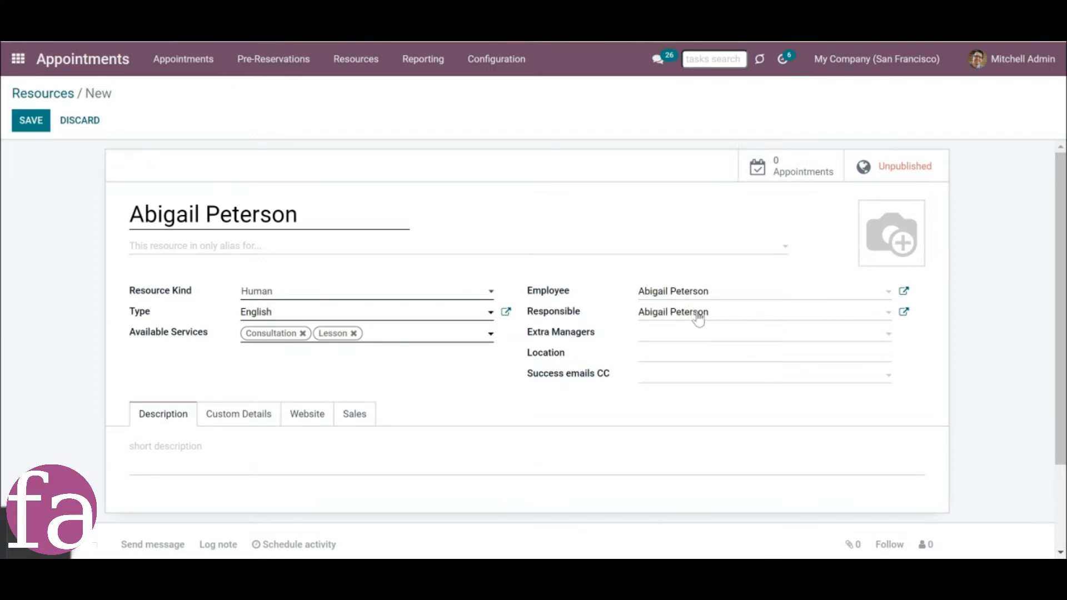
Add an extra manager to the resource and put the teacher's own contact in Success emails CC.
{"action": "left_click", "coordinate": [727, 334]}
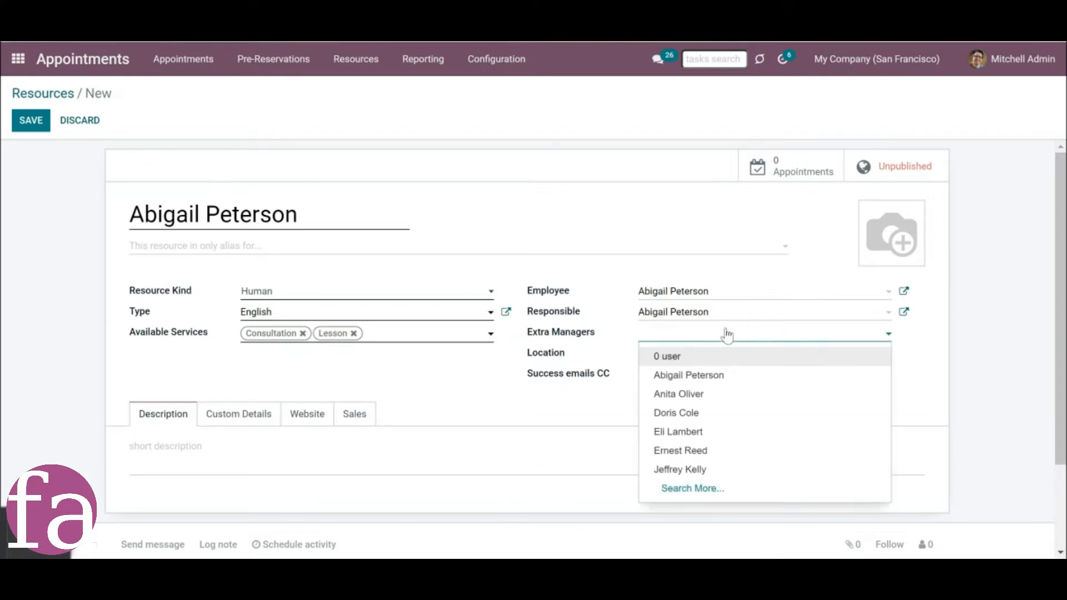
{"action": "left_click", "coordinate": [692, 431]}
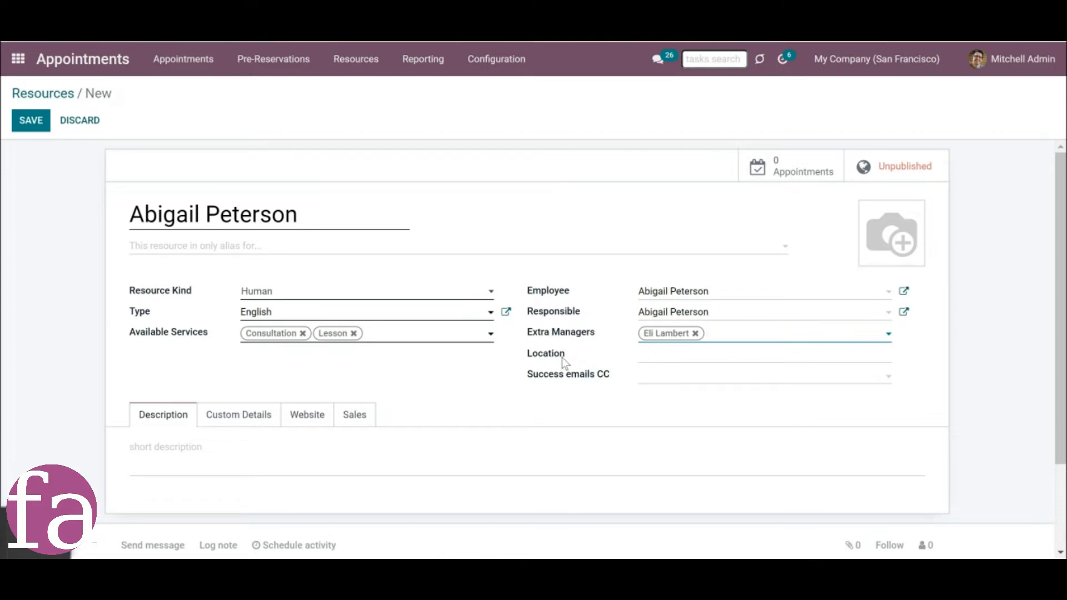
{"action": "left_click", "coordinate": [683, 380]}
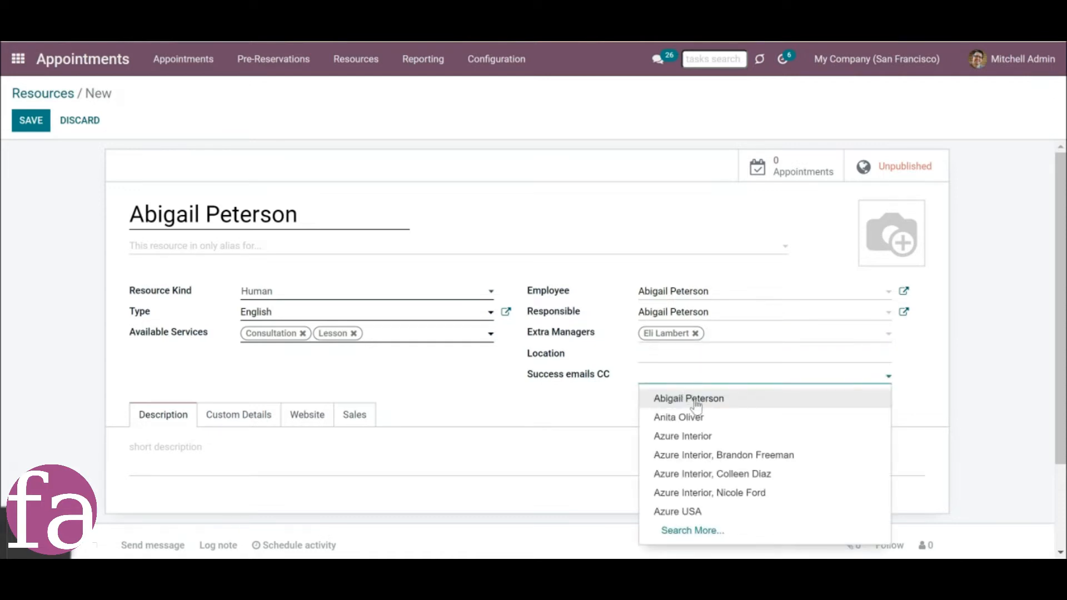
{"action": "left_click", "coordinate": [695, 399]}
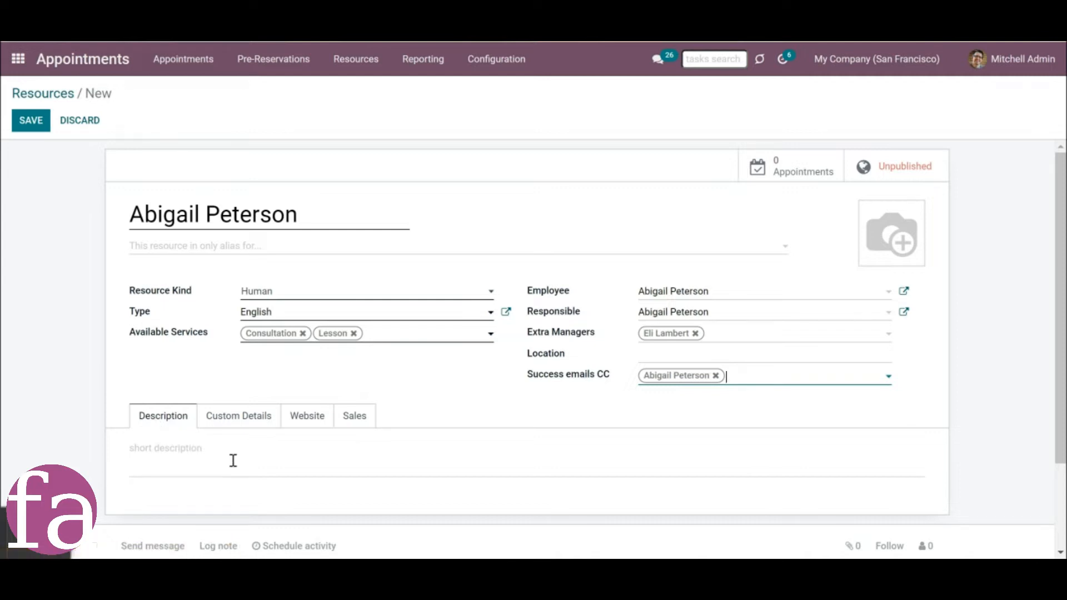
Check which website the new resource is assigned to.
{"action": "left_click", "coordinate": [300, 428]}
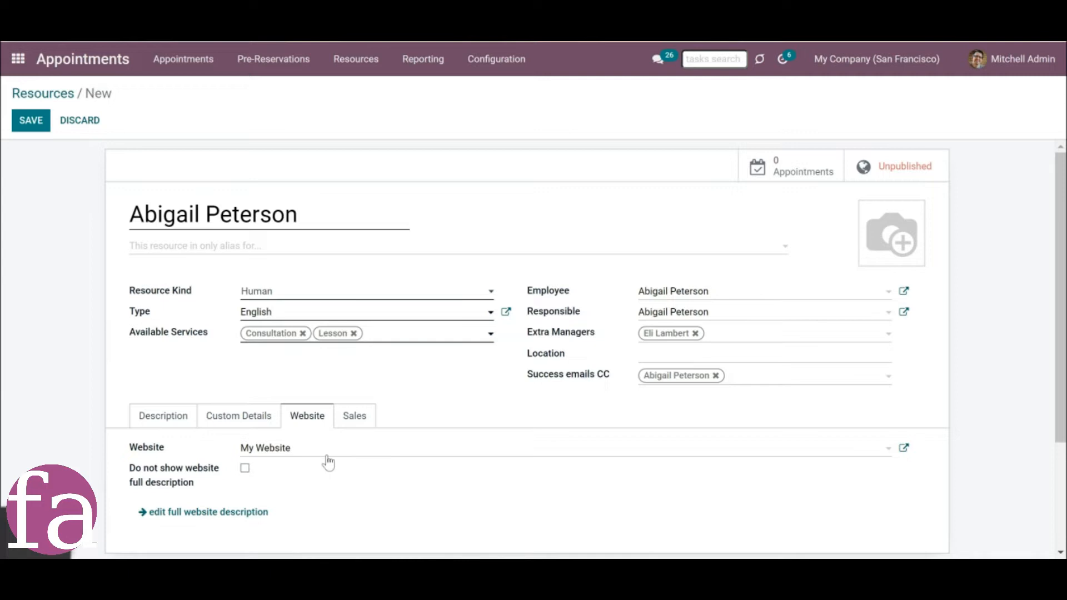
{"action": "left_click", "coordinate": [327, 459]}
{"action": "left_click", "coordinate": [328, 457]}
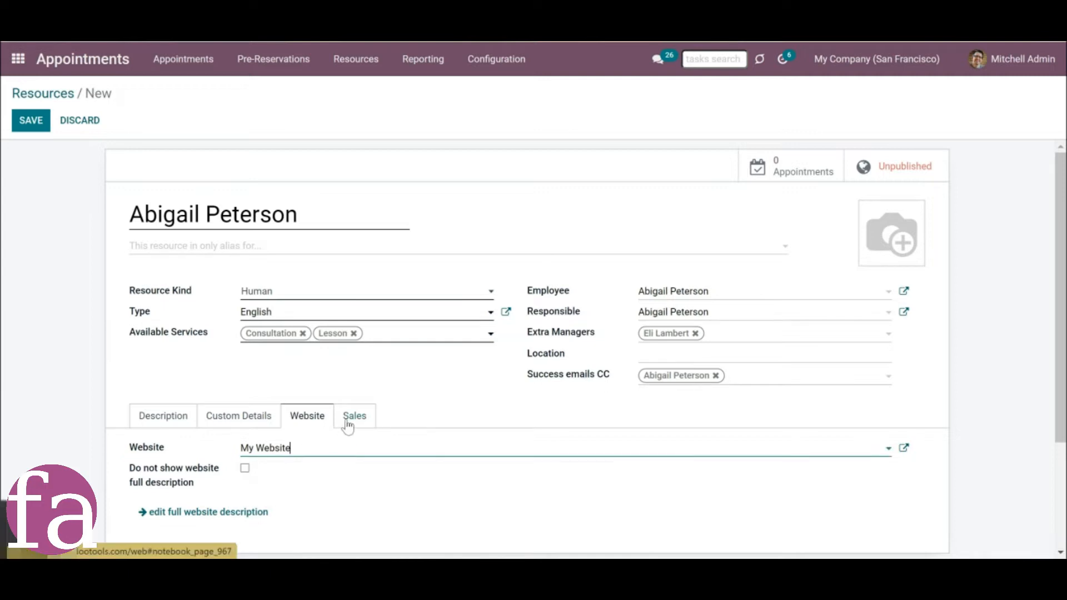
Check the new resource's default sales settings, save the resource and return to the resources list.
{"action": "left_click", "coordinate": [348, 425]}
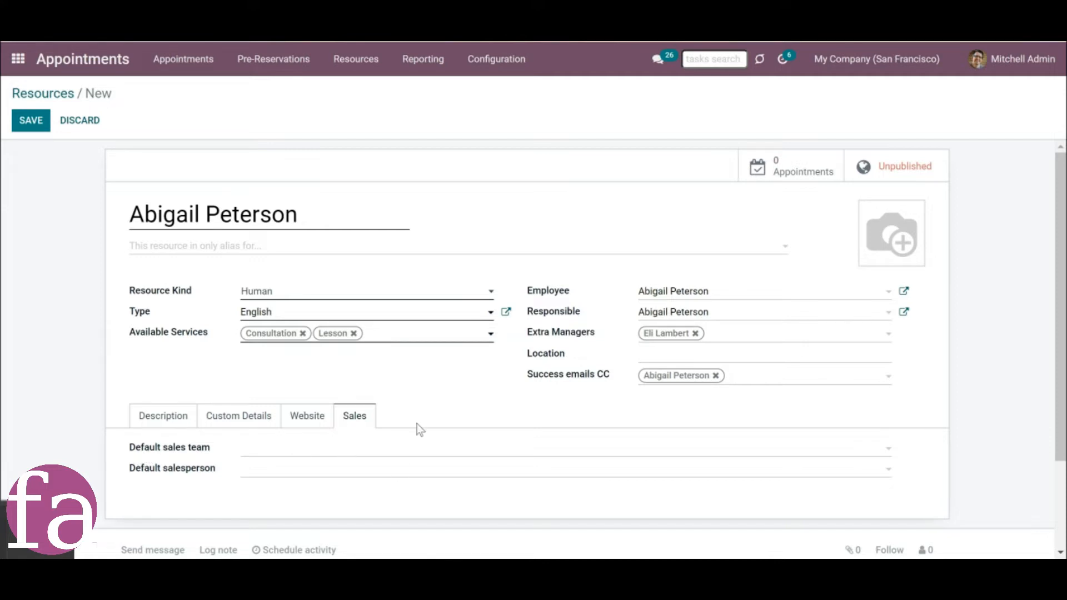
{"action": "left_click", "coordinate": [42, 127]}
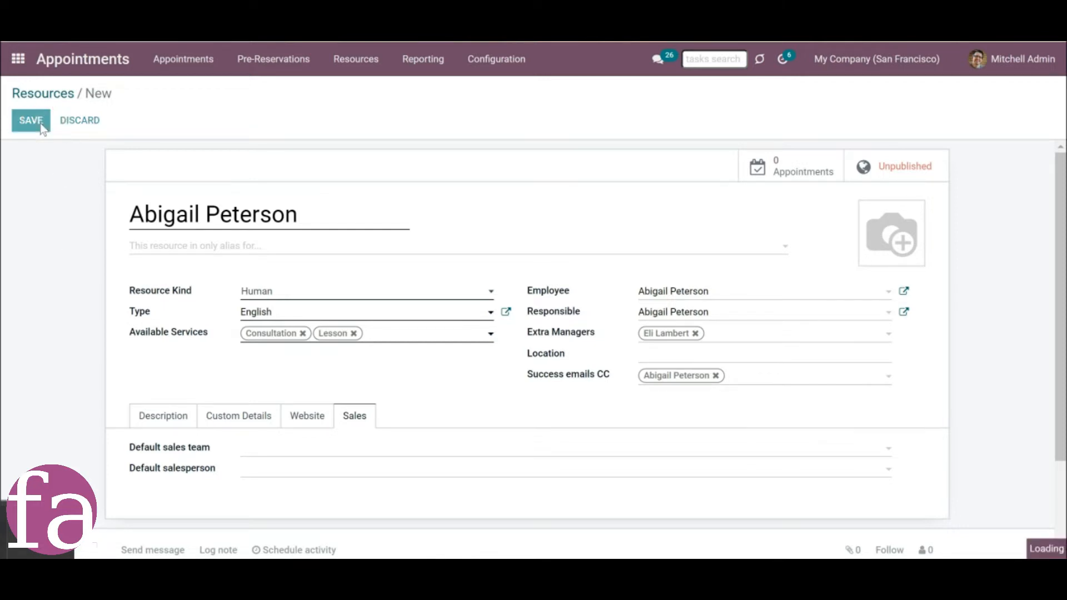
{"action": "left_click", "coordinate": [61, 96]}
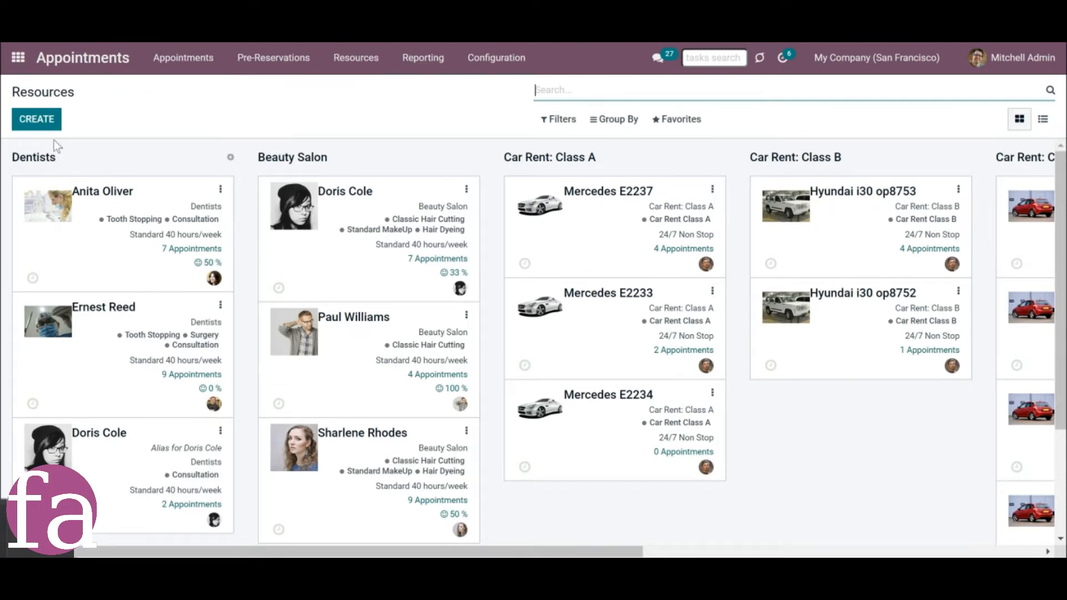
Start a new resource and make it an alias of the existing first Beauty Salon resource.
{"action": "left_click", "coordinate": [40, 120]}
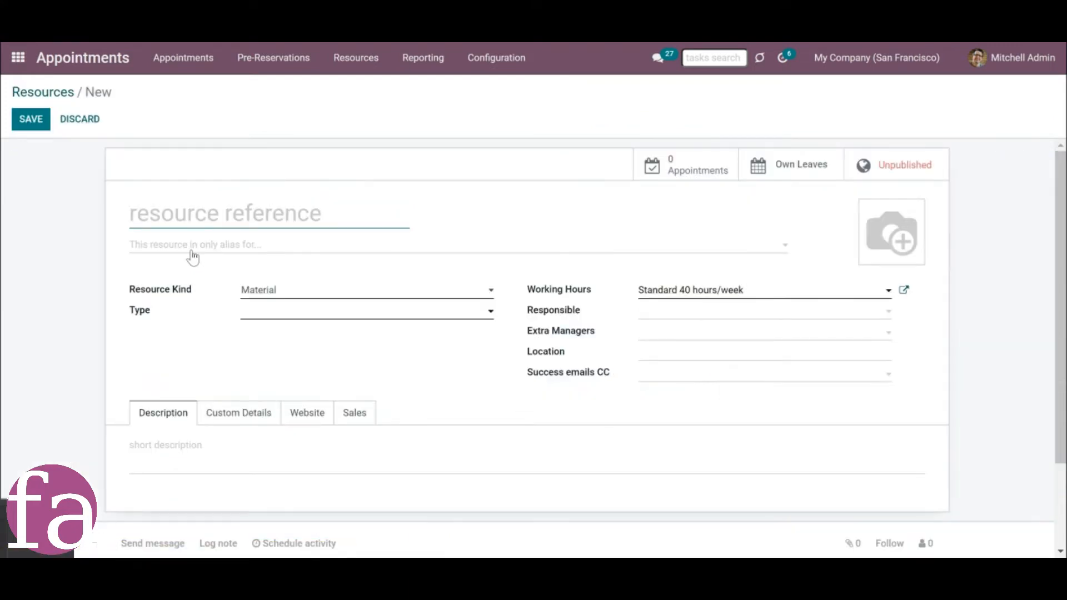
{"action": "mouse_move", "coordinate": [193, 255]}
{"action": "left_click", "coordinate": [193, 256]}
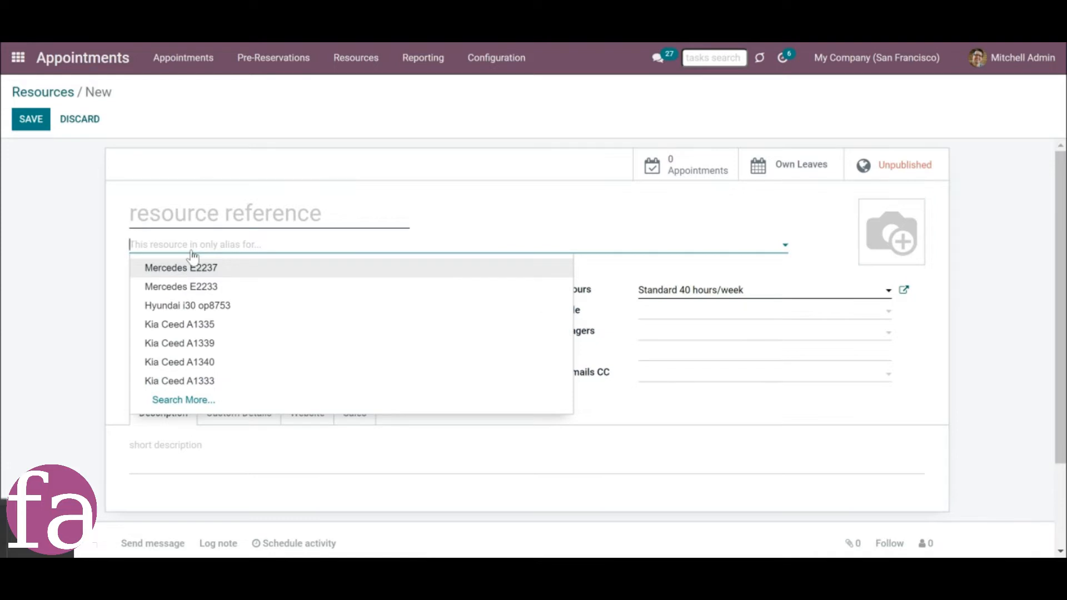
{"action": "type", "text": "DO"}
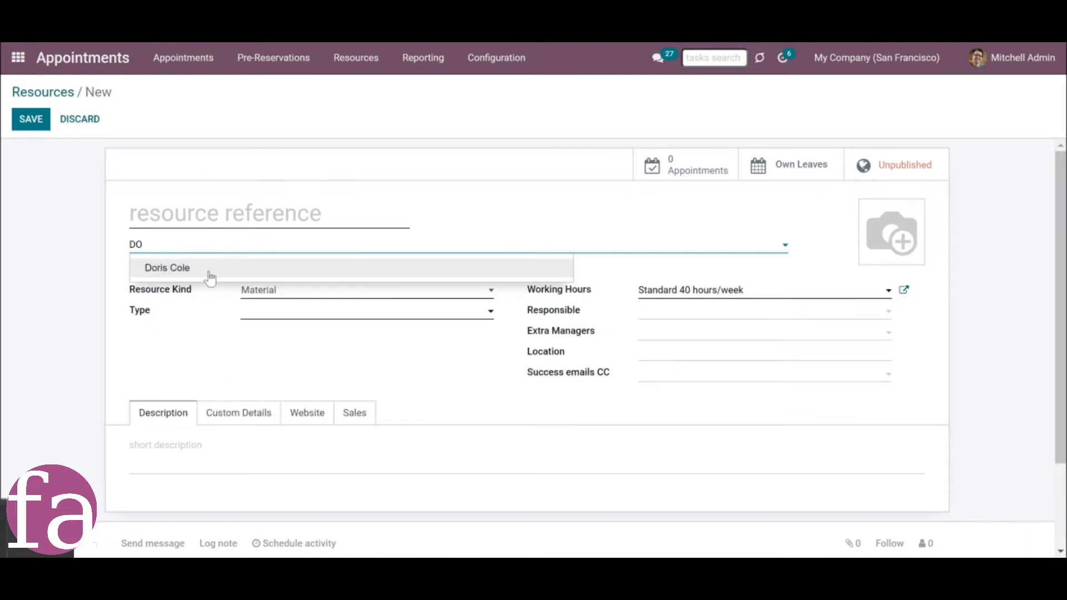
{"action": "left_click", "coordinate": [230, 268]}
Name the alias resource with the same full name as the original resource.
{"action": "left_click", "coordinate": [227, 210]}
{"action": "type", "text": "d"}
{"action": "key", "text": "BackSpace"}
{"action": "type", "text": "Doris "}
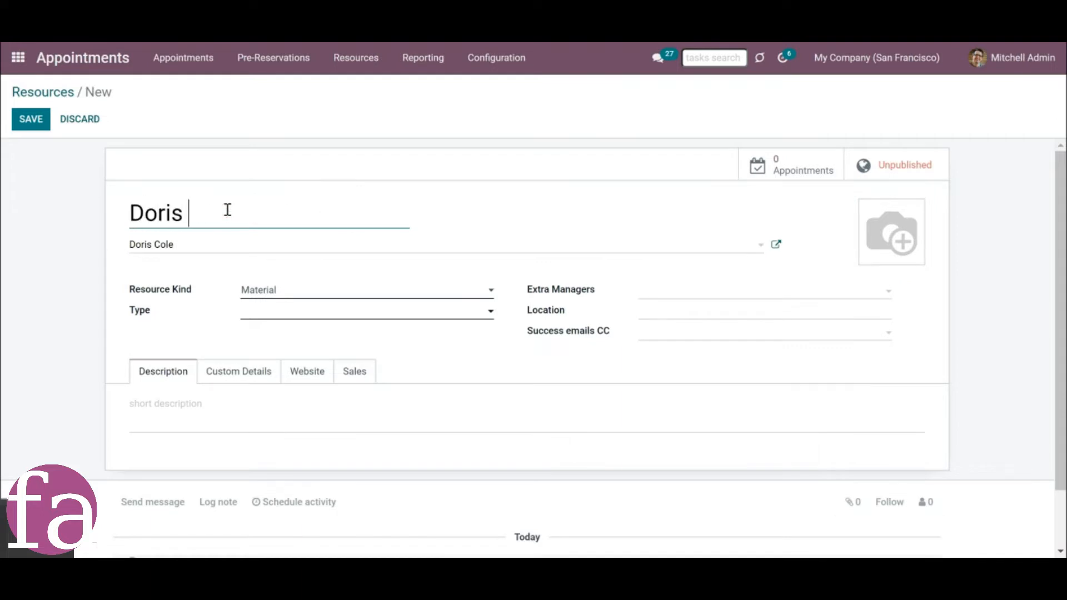
{"action": "type", "text": "Cole"}
{"action": "left_click", "coordinate": [406, 344]}
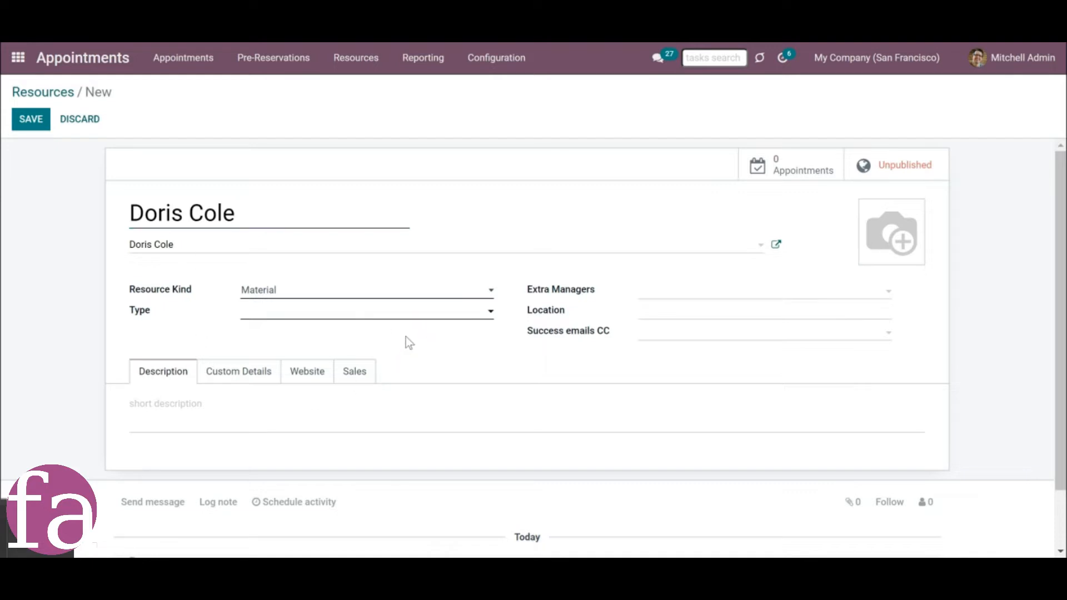
Set the alias resource's type to English and save it.
{"action": "left_click", "coordinate": [421, 321]}
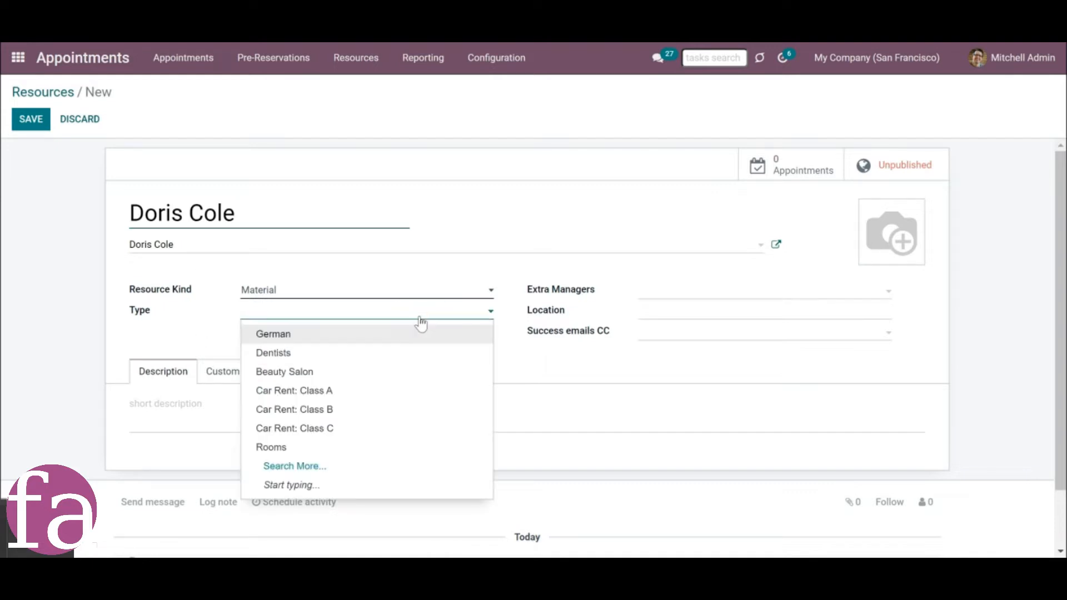
{"action": "type", "text": "eng"}
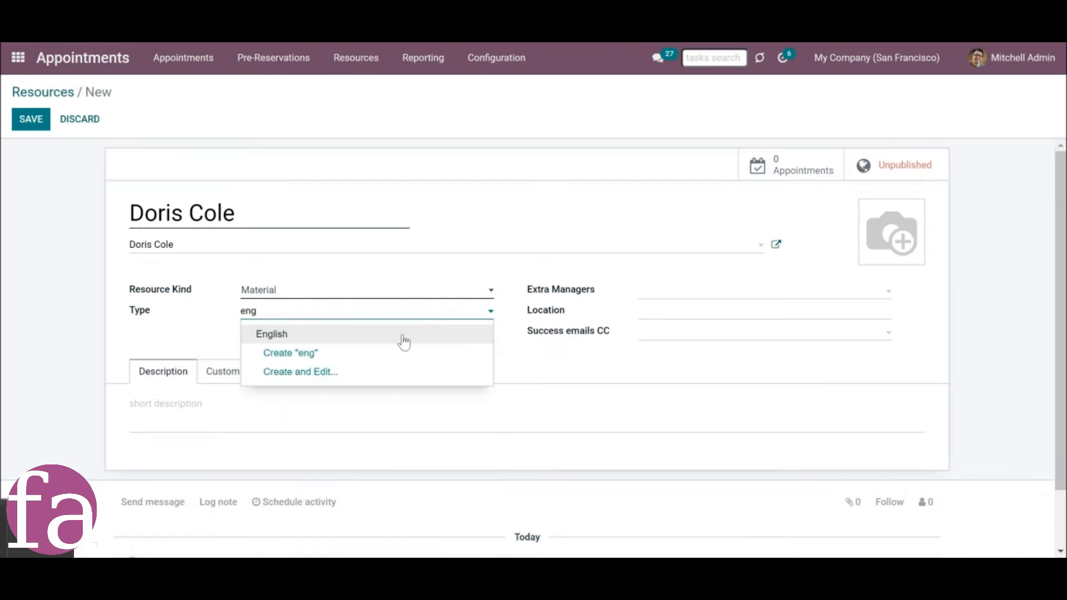
{"action": "left_click", "coordinate": [403, 336]}
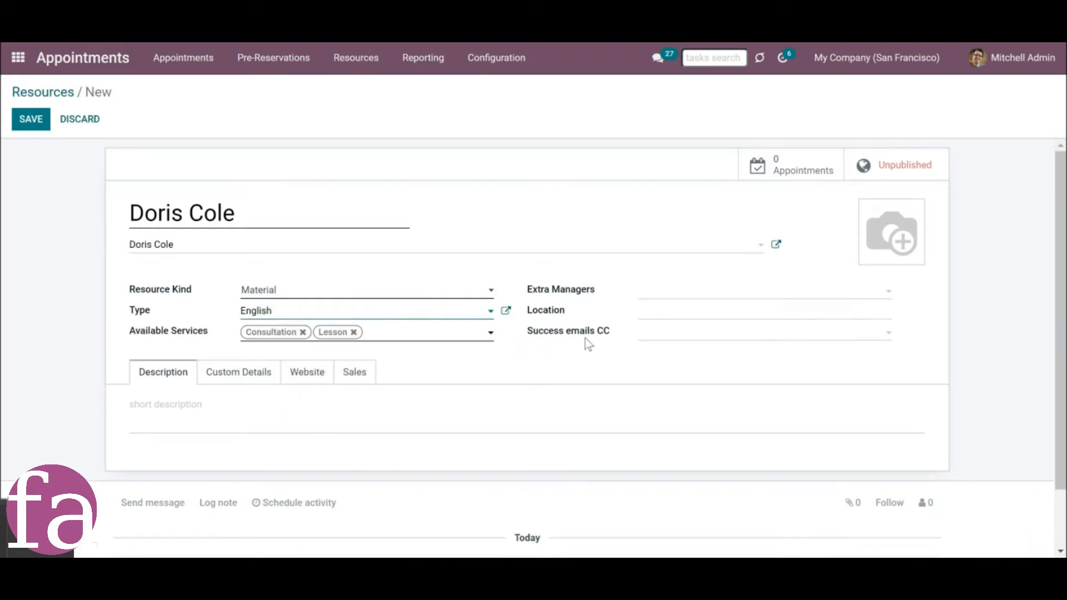
{"action": "left_click", "coordinate": [24, 128]}
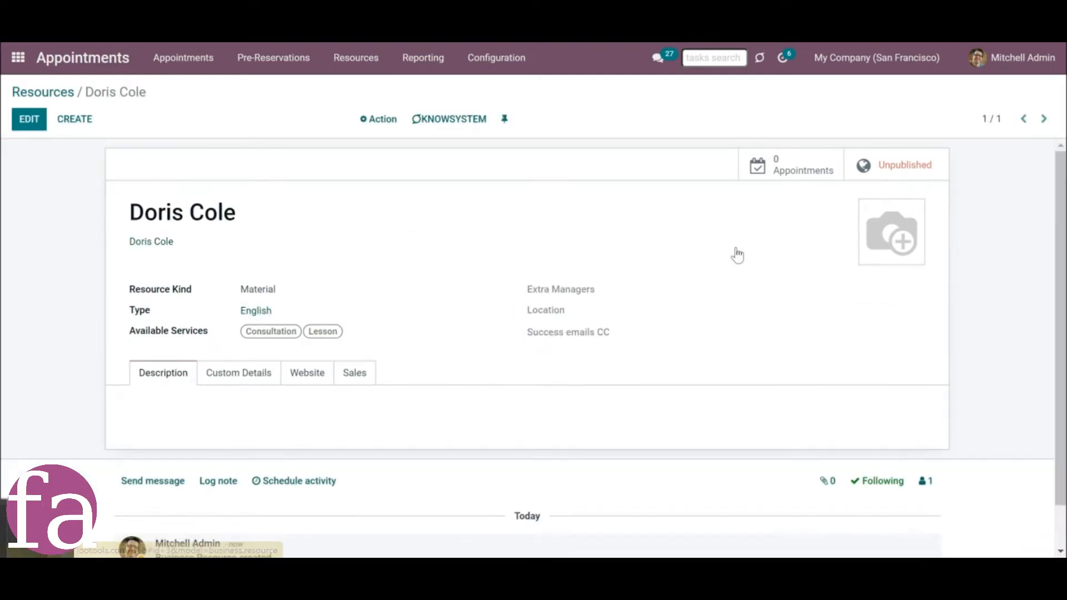
View the original resource linked from the alias and return to the resources list.
{"action": "left_click", "coordinate": [146, 243]}
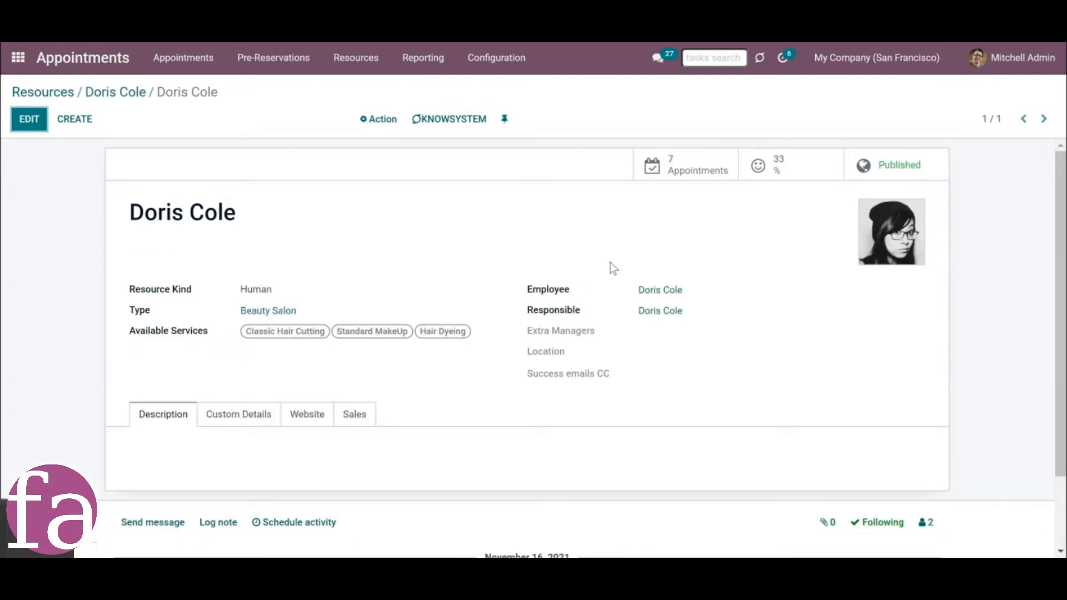
{"action": "left_click", "coordinate": [124, 95]}
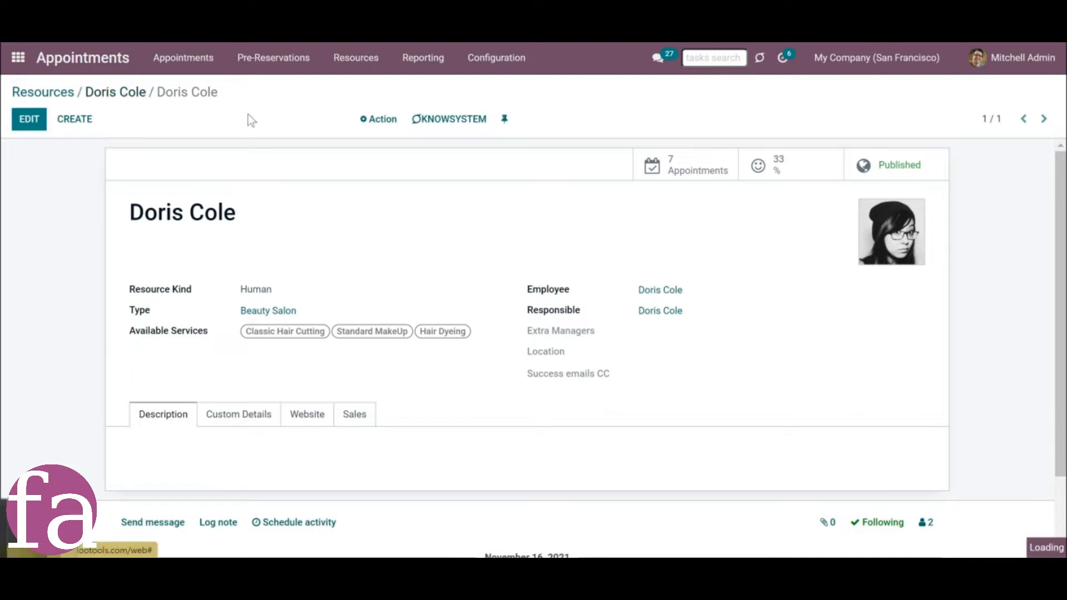
{"action": "left_click", "coordinate": [40, 92]}
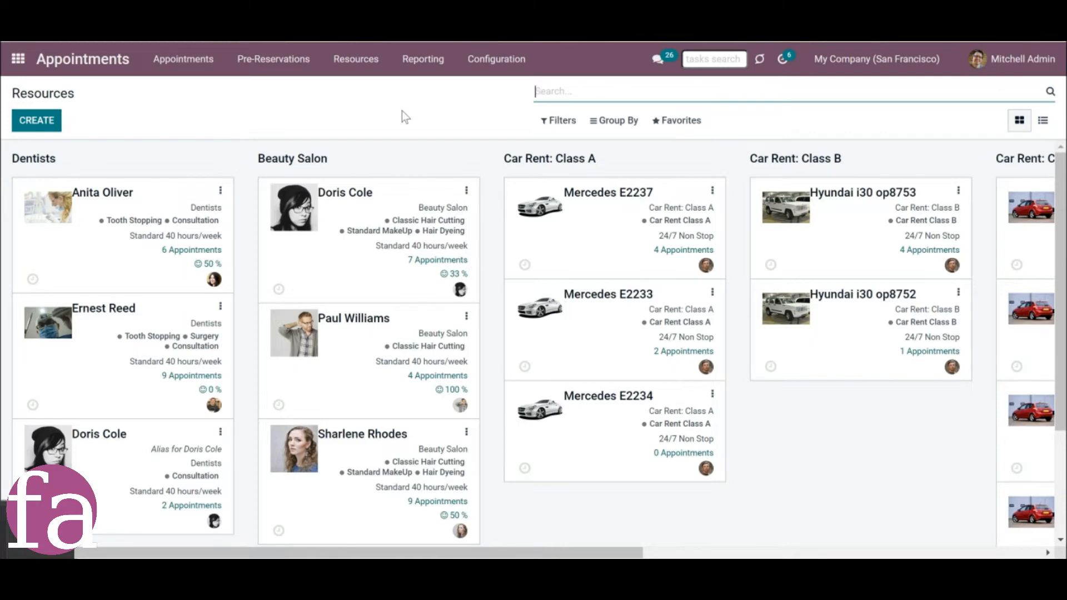
Open the first Beauty Salon resource from the resources list.
{"action": "left_click", "coordinate": [345, 66]}
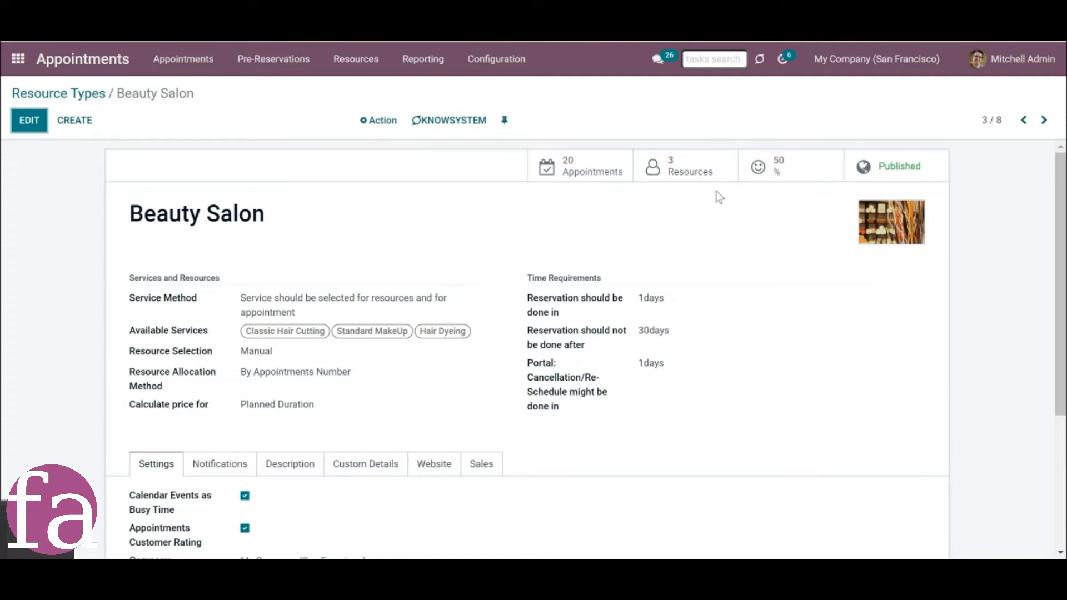
{"action": "left_click", "coordinate": [356, 59]}
{"action": "left_click", "coordinate": [358, 107]}
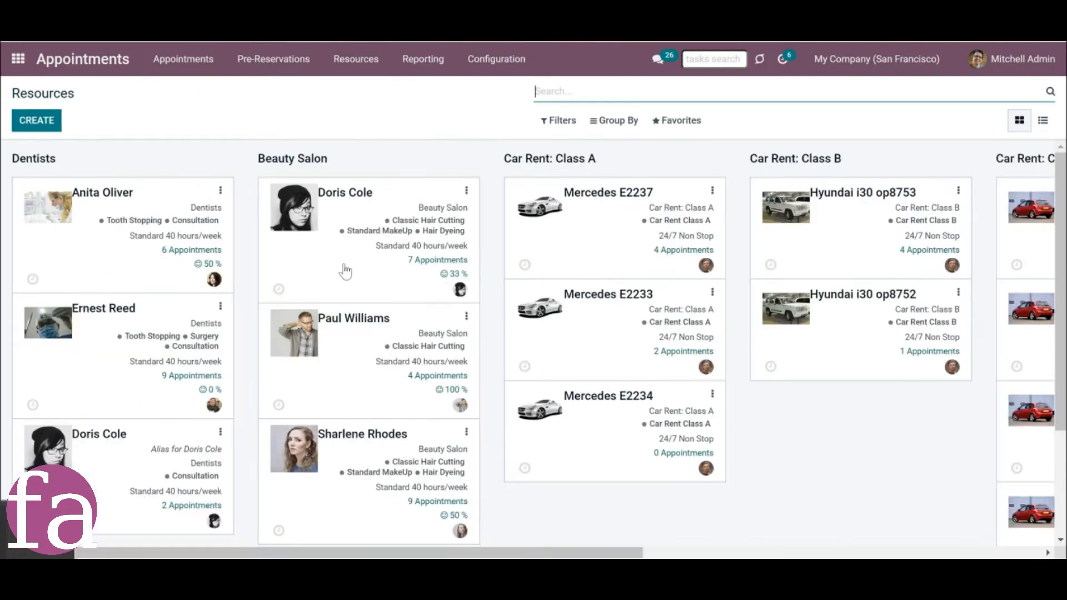
{"action": "left_click", "coordinate": [345, 270]}
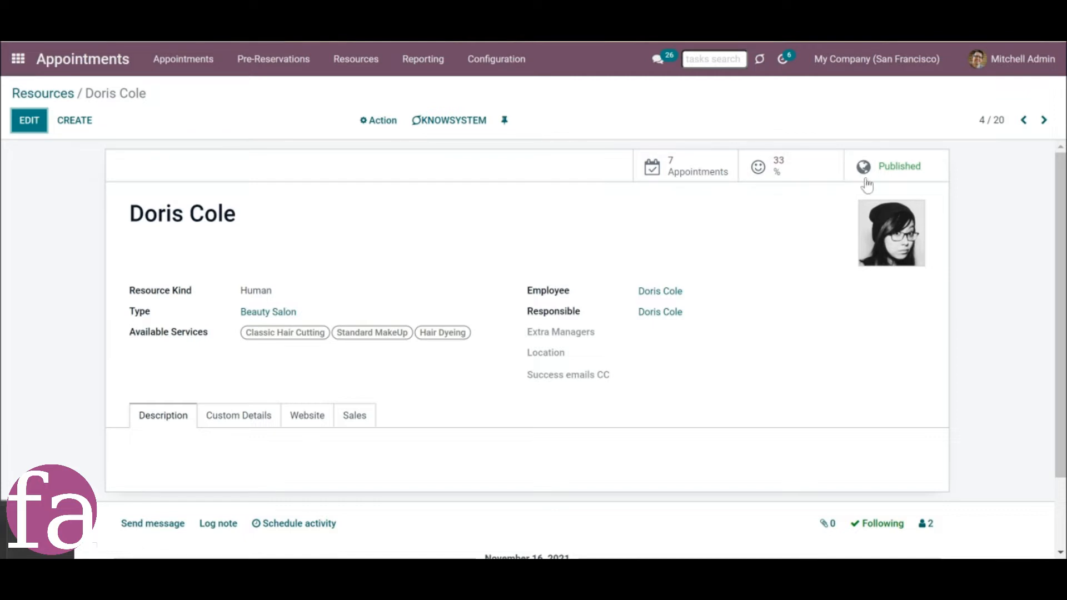
Review the resource's customer ratings, including the details of the first one, and look over its record history.
{"action": "left_click", "coordinate": [781, 177]}
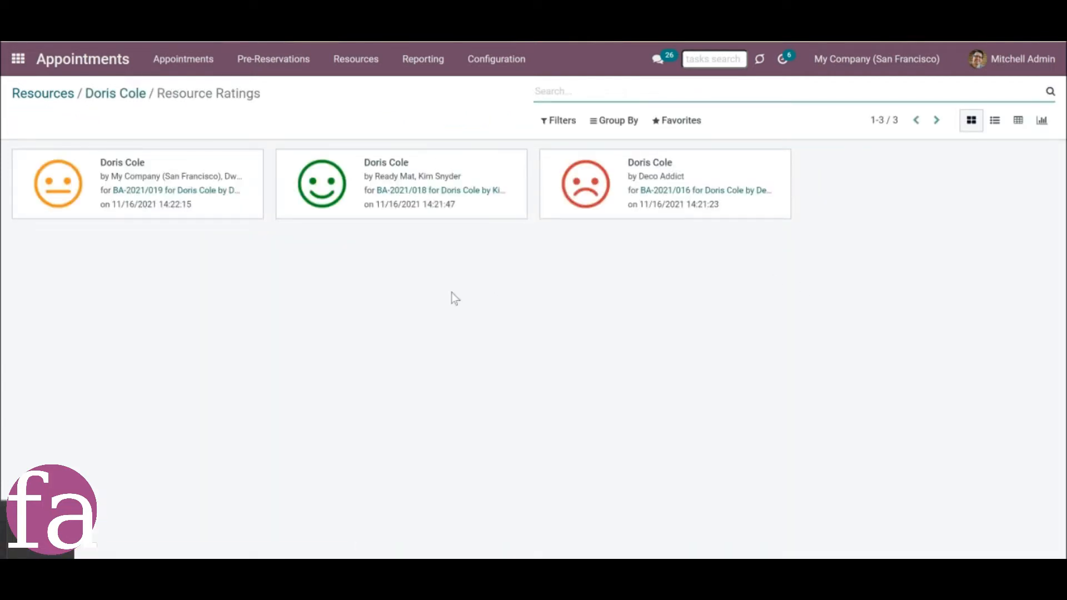
{"action": "left_click", "coordinate": [166, 195]}
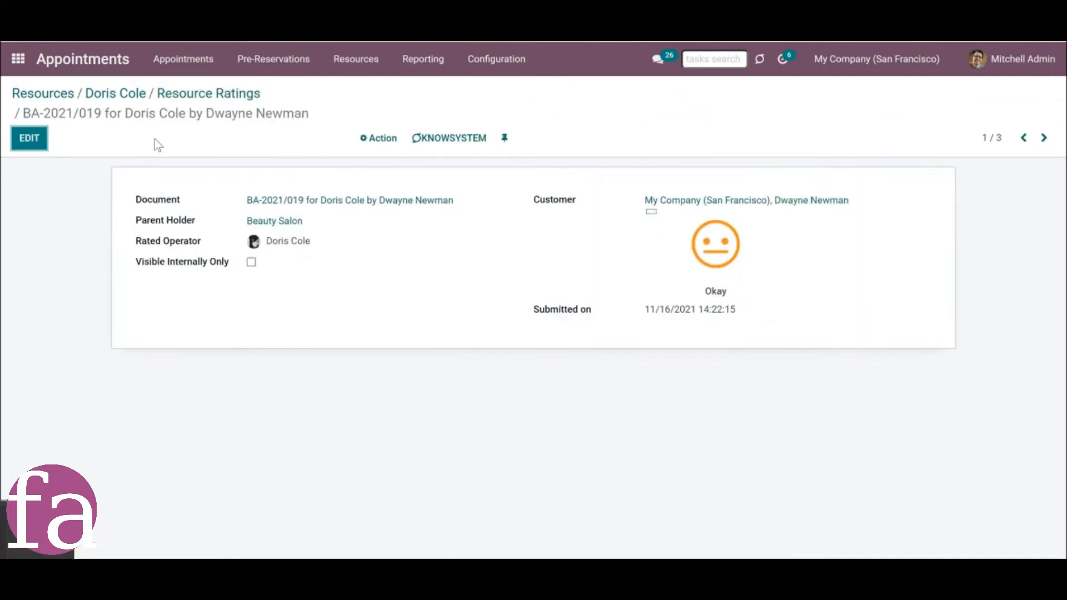
{"action": "left_click", "coordinate": [123, 96]}
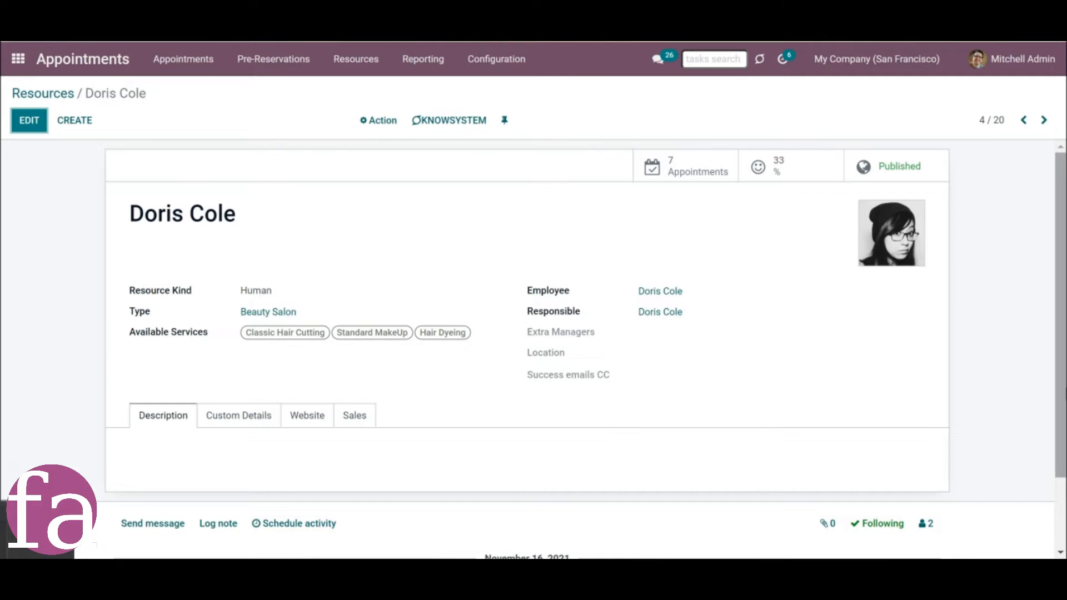
{"action": "scroll", "coordinate": [1059, 392], "scroll_direction": "down", "scroll_amount": 3}
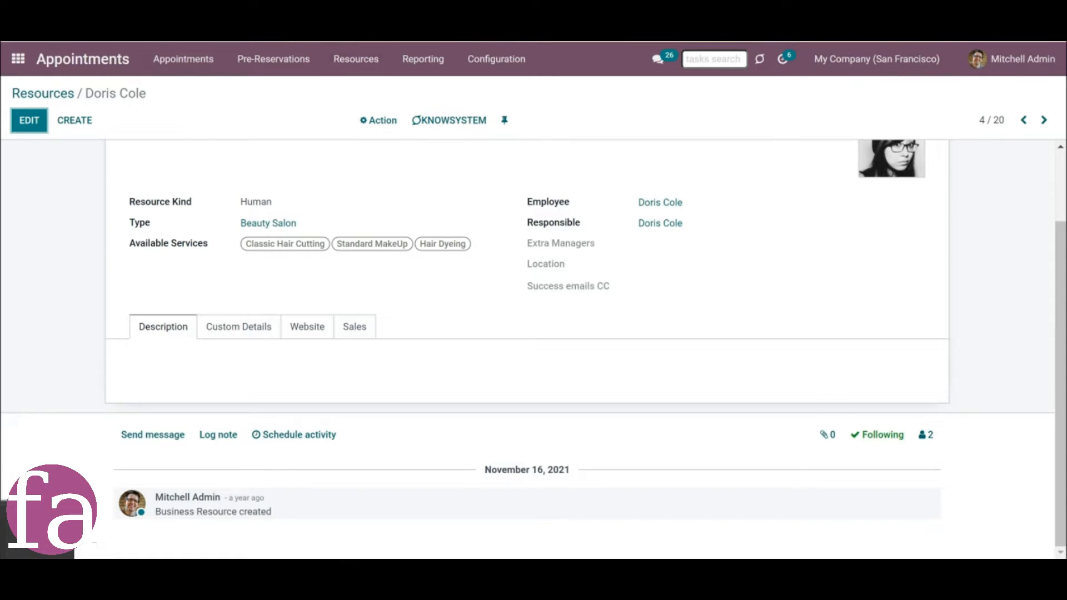
Show the list of resource types and check which companies are available and active.
{"action": "left_click", "coordinate": [350, 55]}
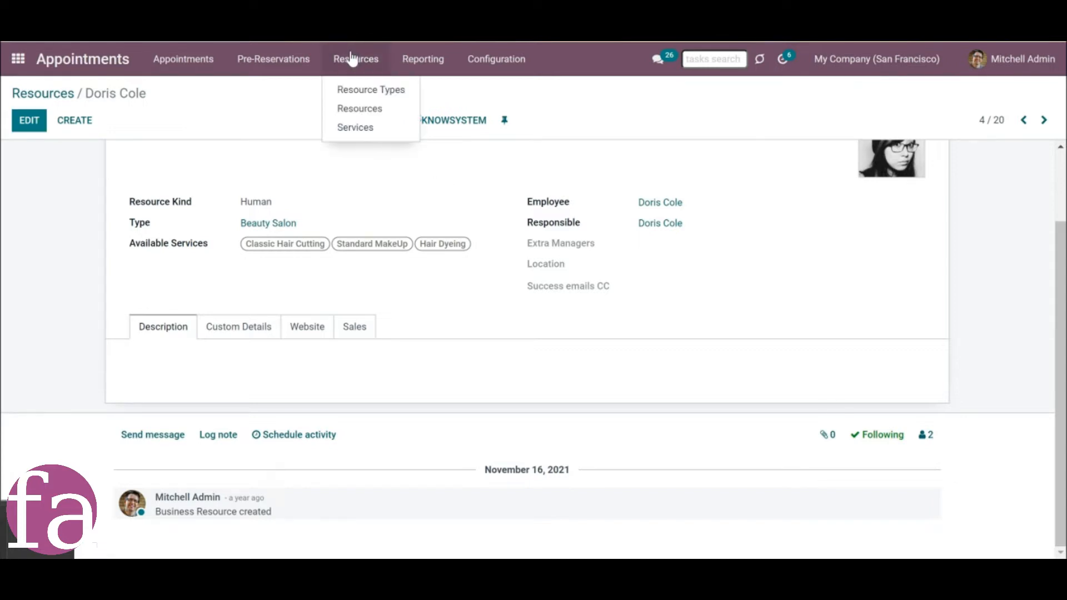
{"action": "left_click", "coordinate": [371, 93]}
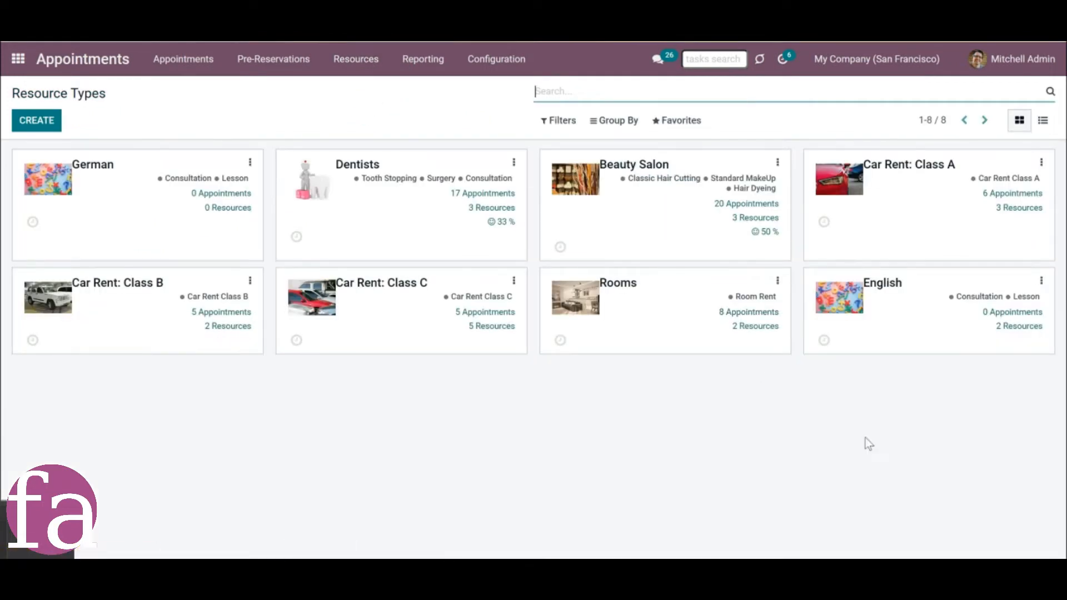
{"action": "left_click", "coordinate": [845, 61]}
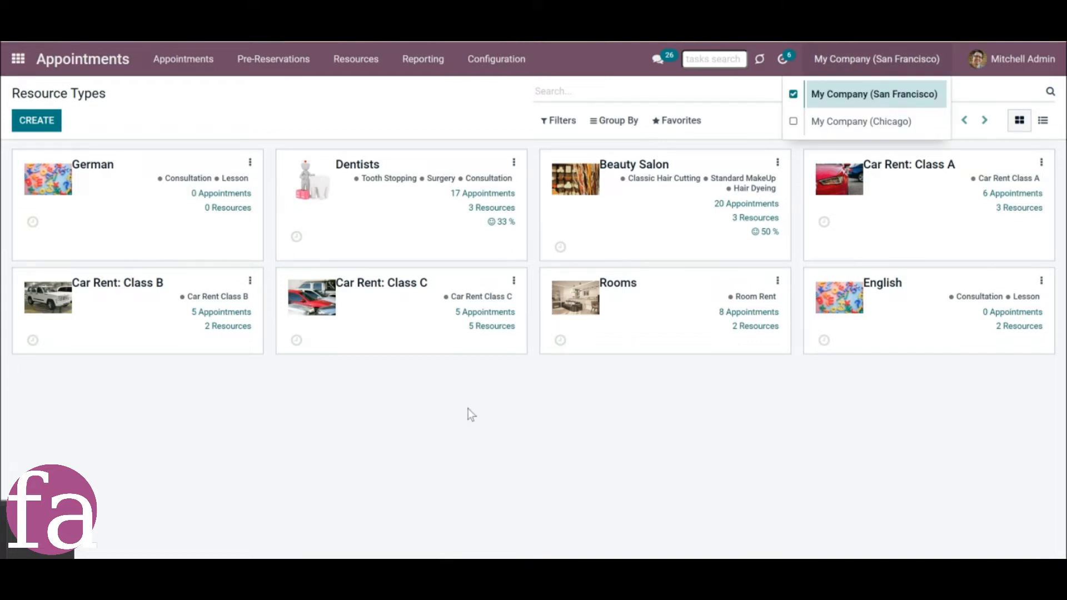
{"action": "left_click", "coordinate": [537, 453]}
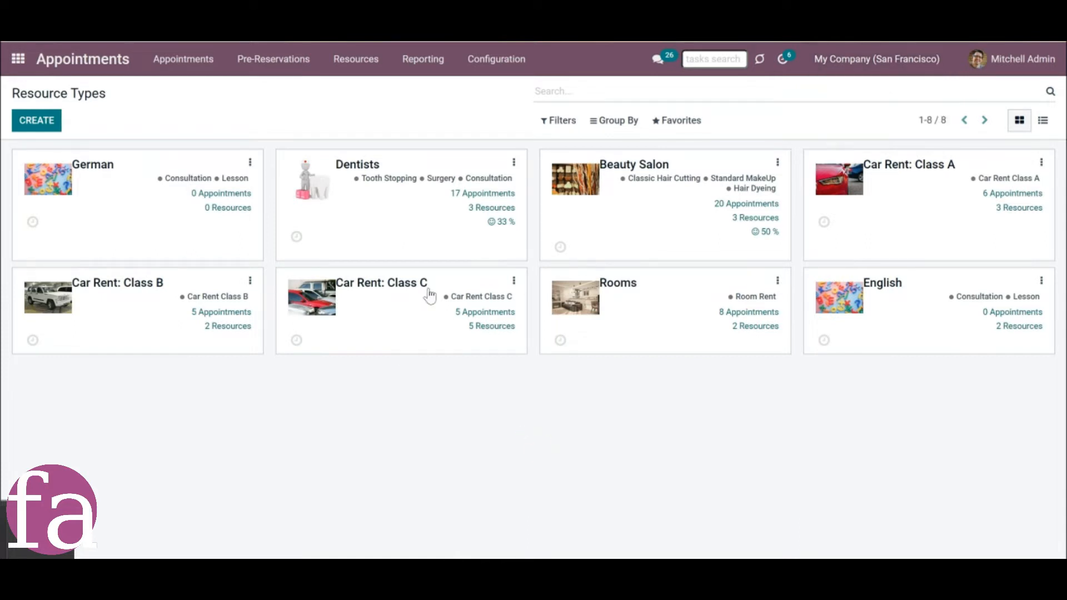
Examine the search, filter and grouping options for the resource types, trying "hg" as a search term.
{"action": "left_click", "coordinate": [596, 96]}
{"action": "type", "text": "hg"}
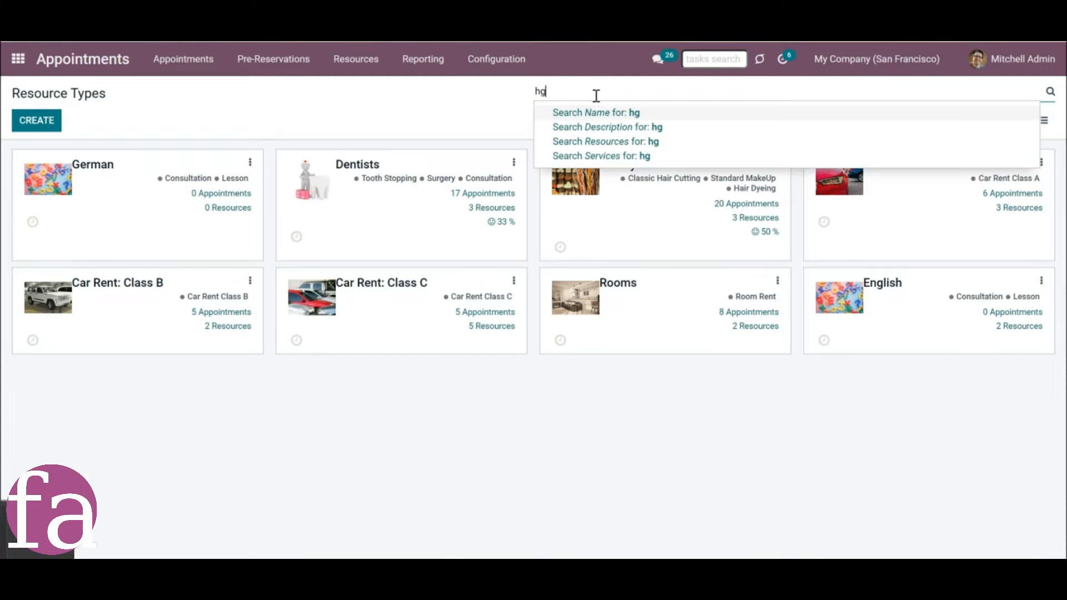
{"action": "key", "text": "BackSpace"}
{"action": "key", "text": "BackSpace"}
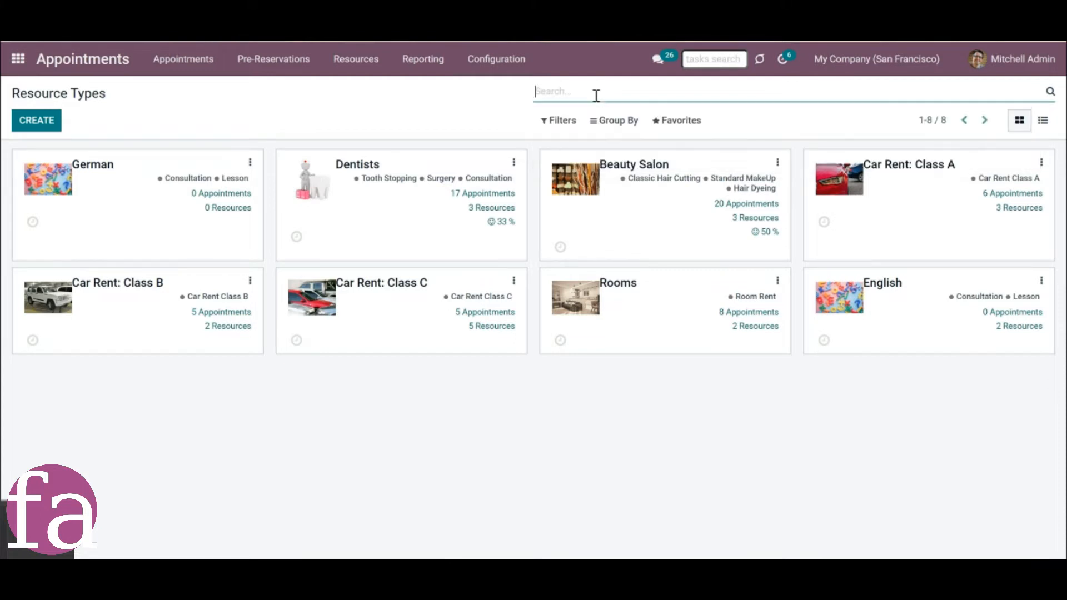
{"action": "left_click", "coordinate": [575, 123]}
{"action": "left_click", "coordinate": [619, 122]}
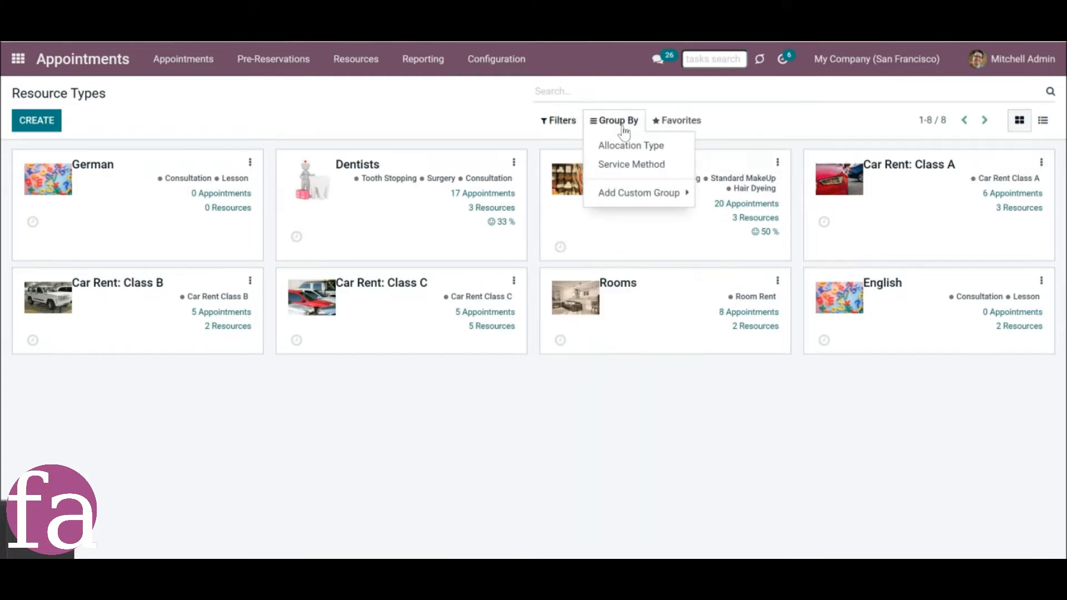
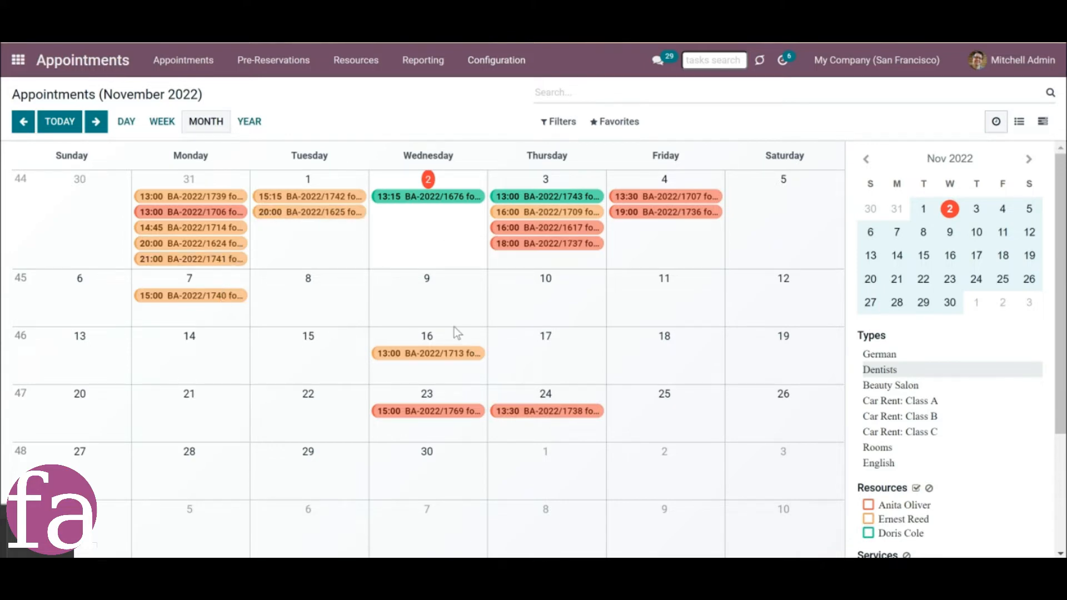
Look over the November calendar, including the November 16 appointment's details, the different time scales and the sidebar's resource, service and state filters.
{"action": "left_click", "coordinate": [437, 359]}
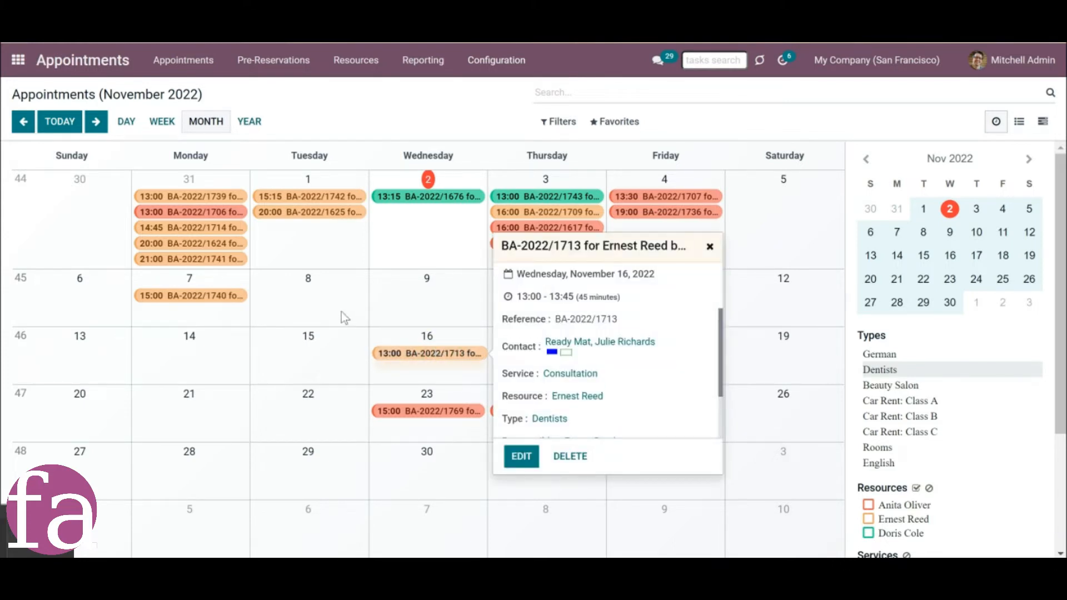
{"action": "left_click", "coordinate": [126, 131]}
{"action": "left_click", "coordinate": [162, 132]}
{"action": "left_click", "coordinate": [205, 133]}
{"action": "left_click", "coordinate": [249, 132]}
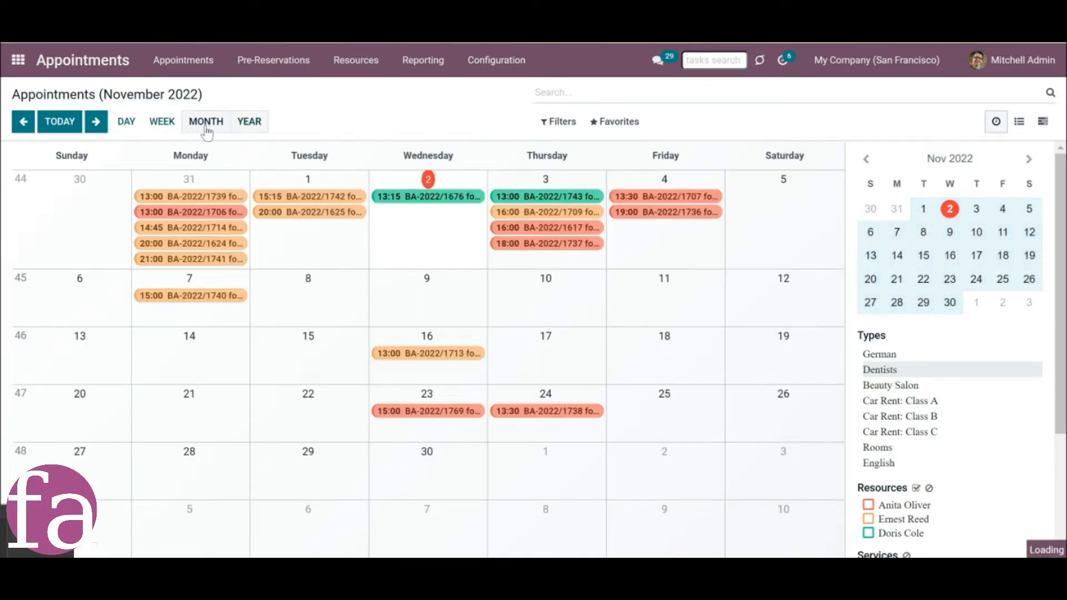
{"action": "left_click", "coordinate": [206, 129]}
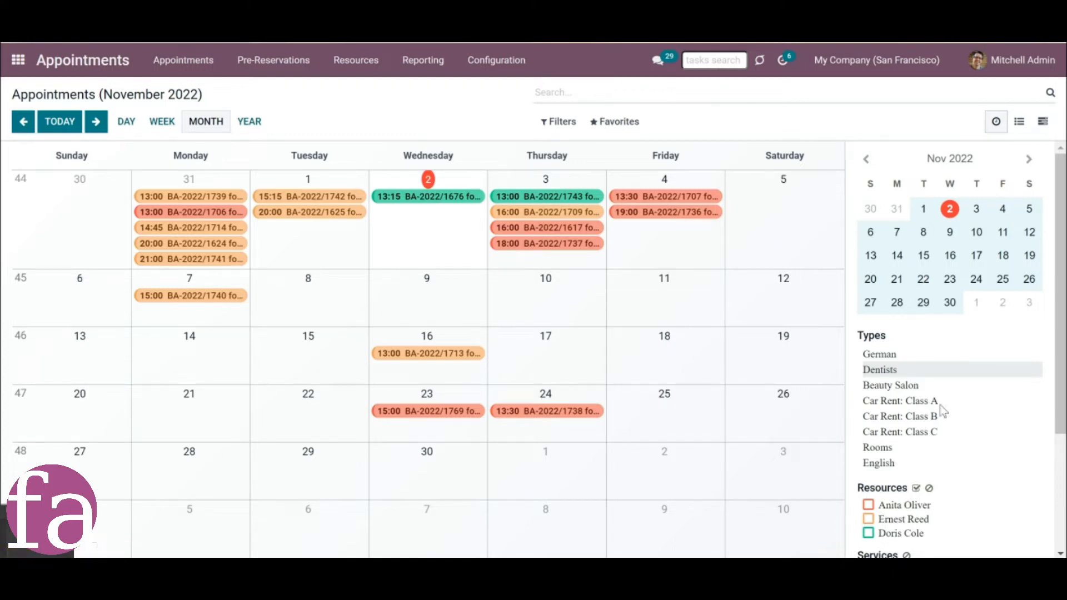
{"action": "scroll", "coordinate": [1059, 350], "scroll_direction": "down", "scroll_amount": 3}
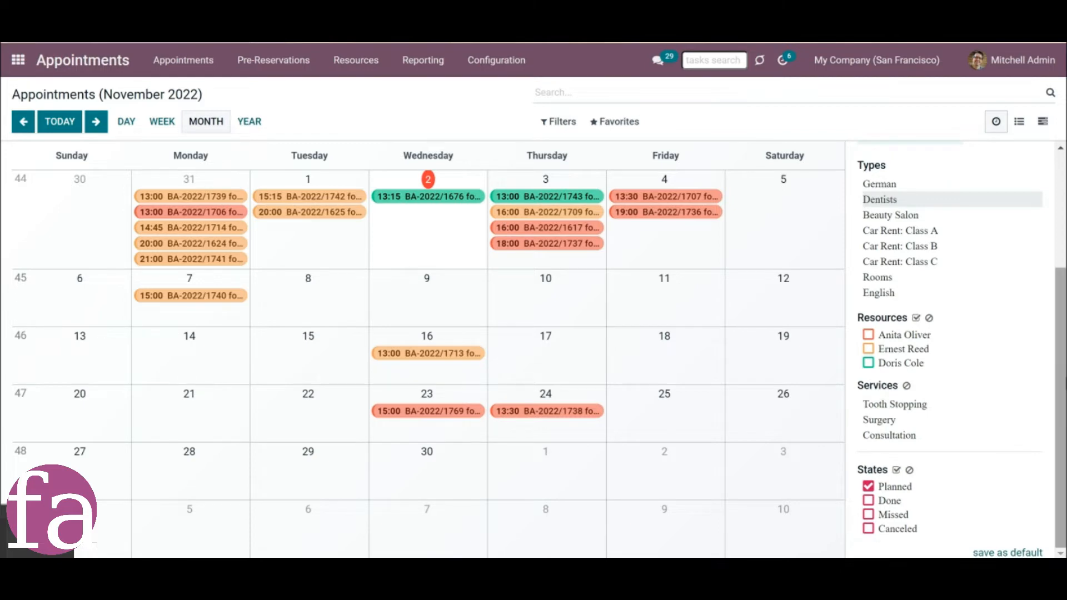
{"action": "scroll", "coordinate": [1058, 361], "scroll_direction": "up", "scroll_amount": 3}
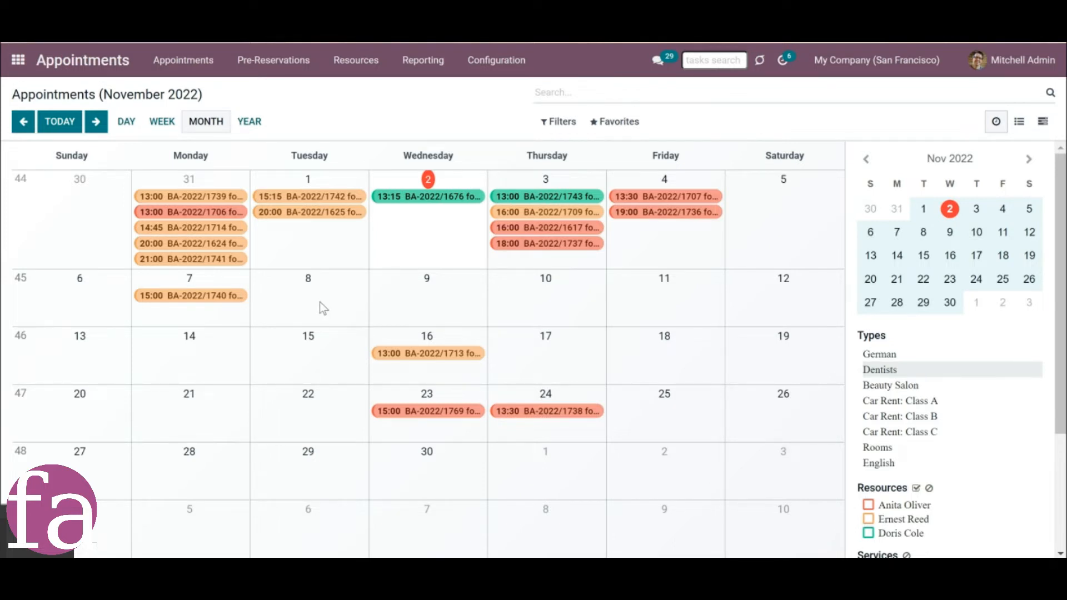
Start scheduling an appointment from 11/08/2022 to 11/18/2022 with Dentists as the resource type.
{"action": "left_click_drag", "start_coordinate": [318, 302], "coordinate": [656, 334]}
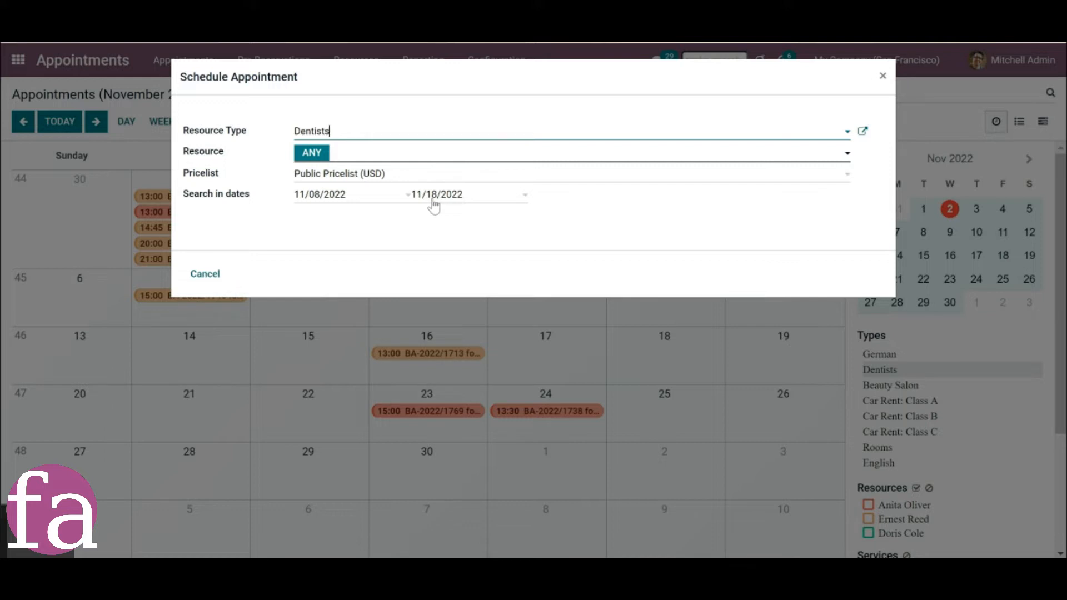
{"action": "left_click", "coordinate": [256, 195]}
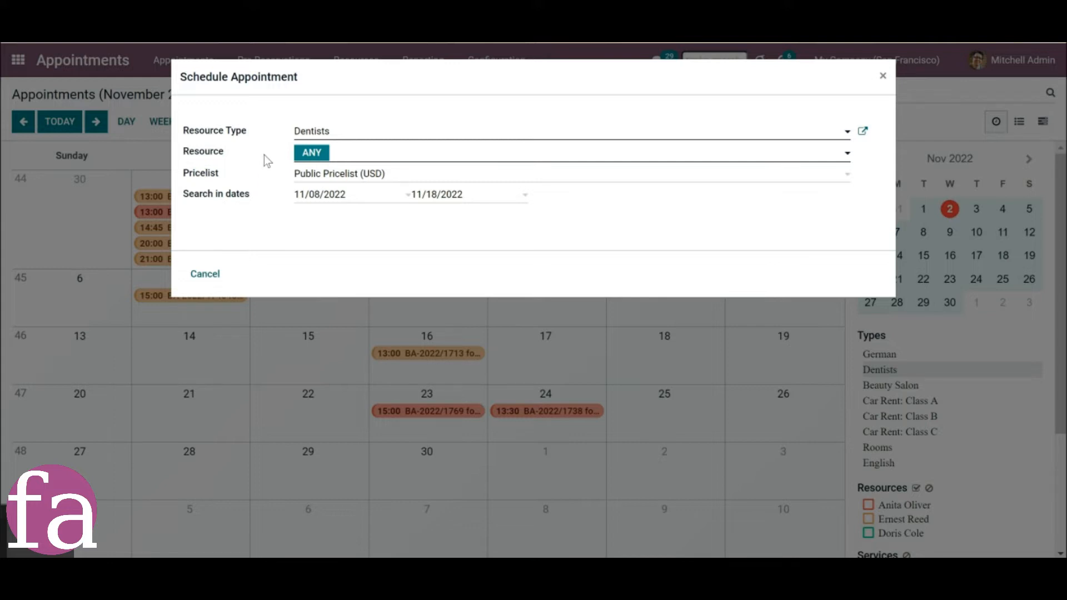
{"action": "left_click", "coordinate": [355, 131]}
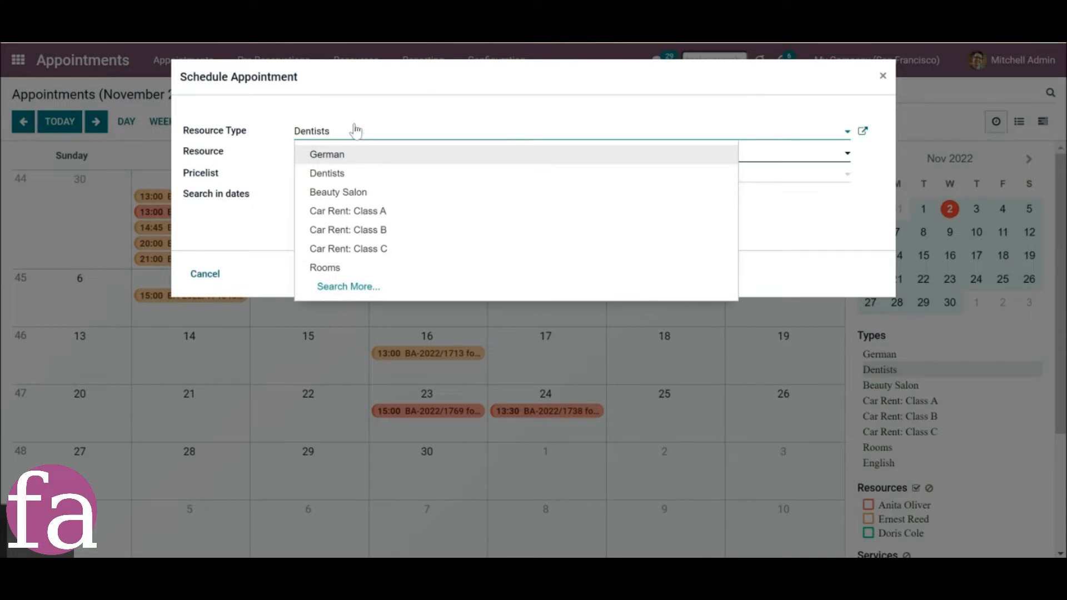
Add all available dentists as resources for the appointment and remove the first one from the selection.
{"action": "left_click", "coordinate": [350, 157]}
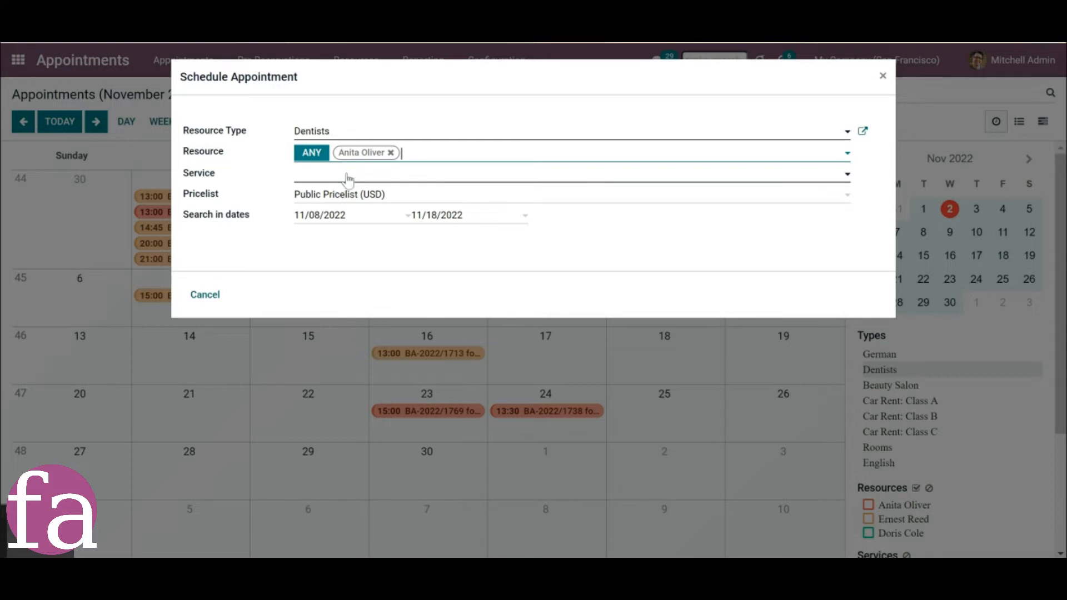
{"action": "left_click", "coordinate": [430, 159]}
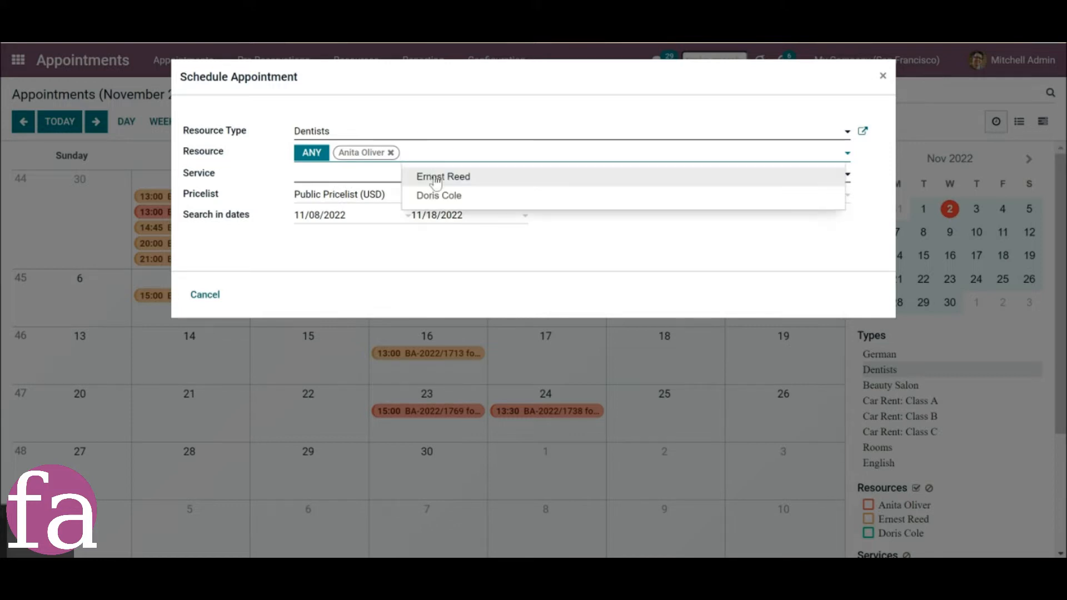
{"action": "left_click", "coordinate": [436, 178]}
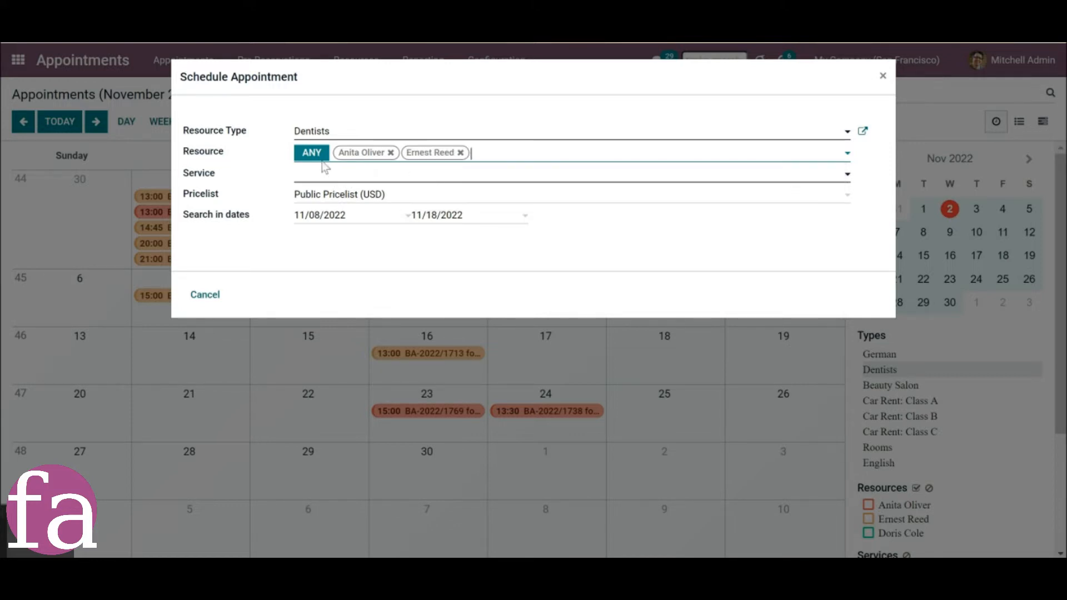
{"action": "left_click", "coordinate": [305, 157]}
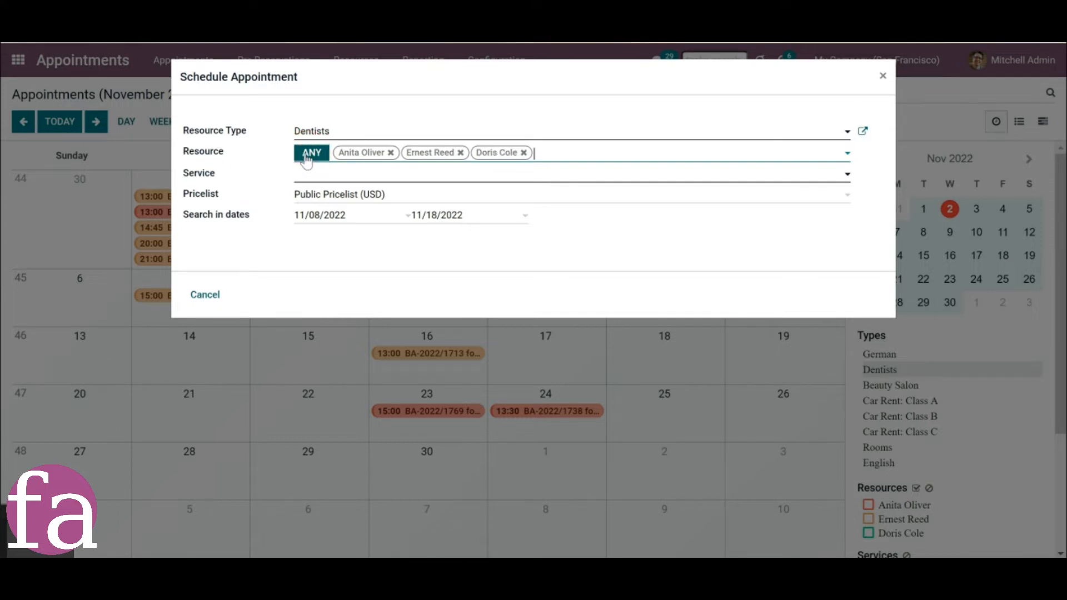
{"action": "left_click", "coordinate": [390, 156]}
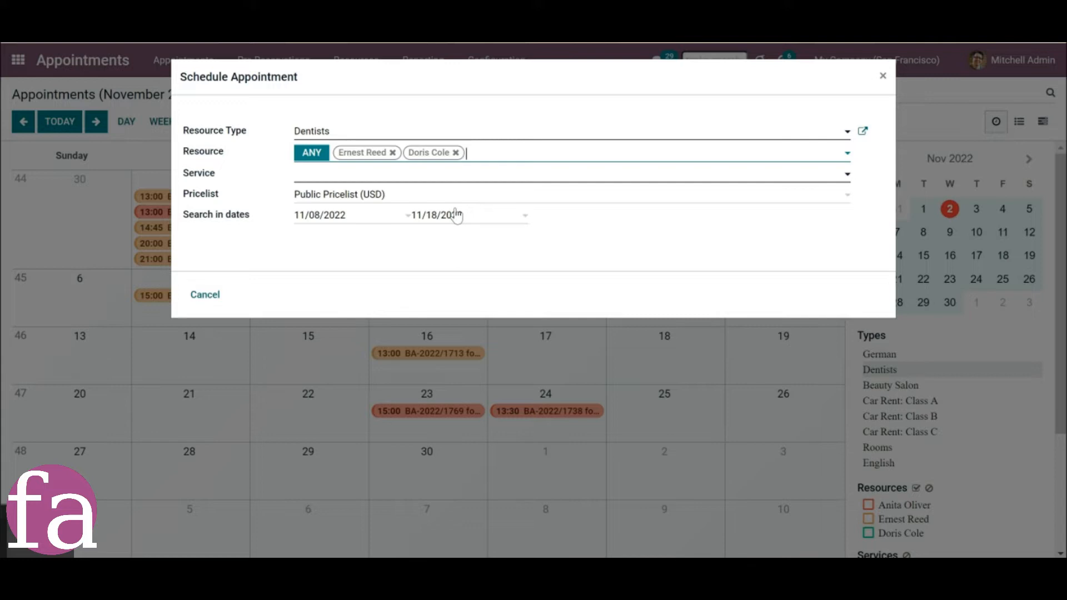
Select the Tooth Stopping service for the appointment and look through its available time slots.
{"action": "left_click", "coordinate": [354, 179]}
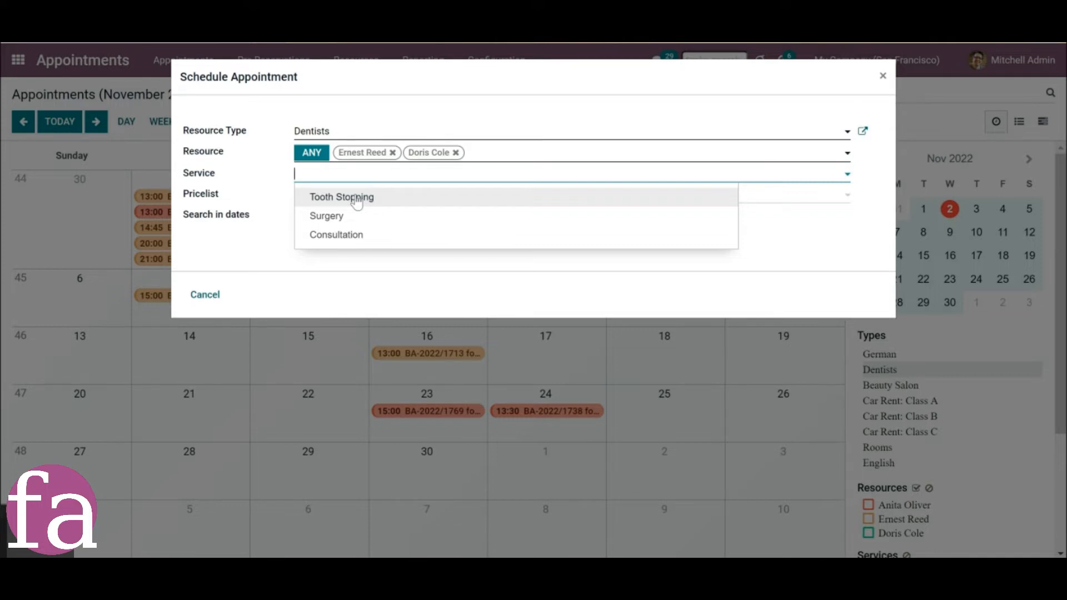
{"action": "left_click", "coordinate": [357, 201]}
{"action": "left_click_drag", "start_coordinate": [888, 176], "coordinate": [906, 250]}
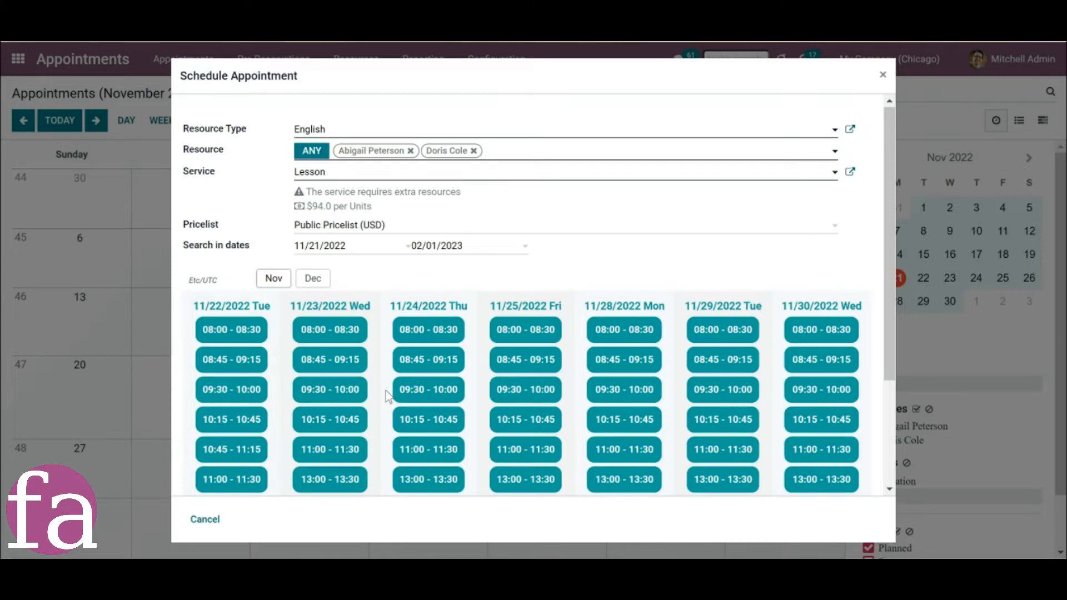
Compare the English lesson's available time slots in November and December, and check which extra resources the service requires.
{"action": "left_click", "coordinate": [358, 427]}
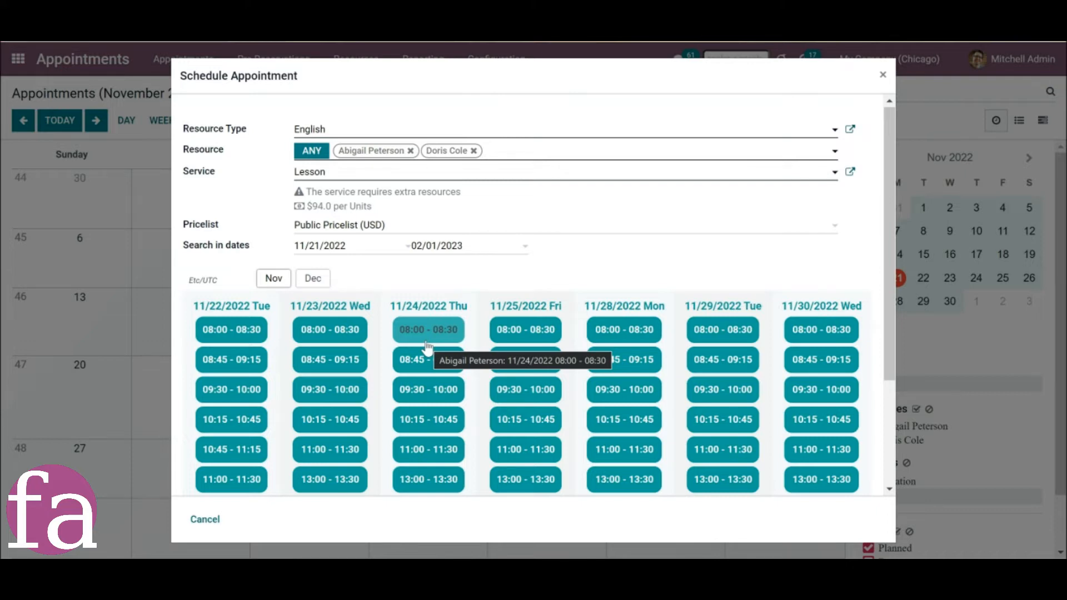
{"action": "left_click", "coordinate": [318, 279]}
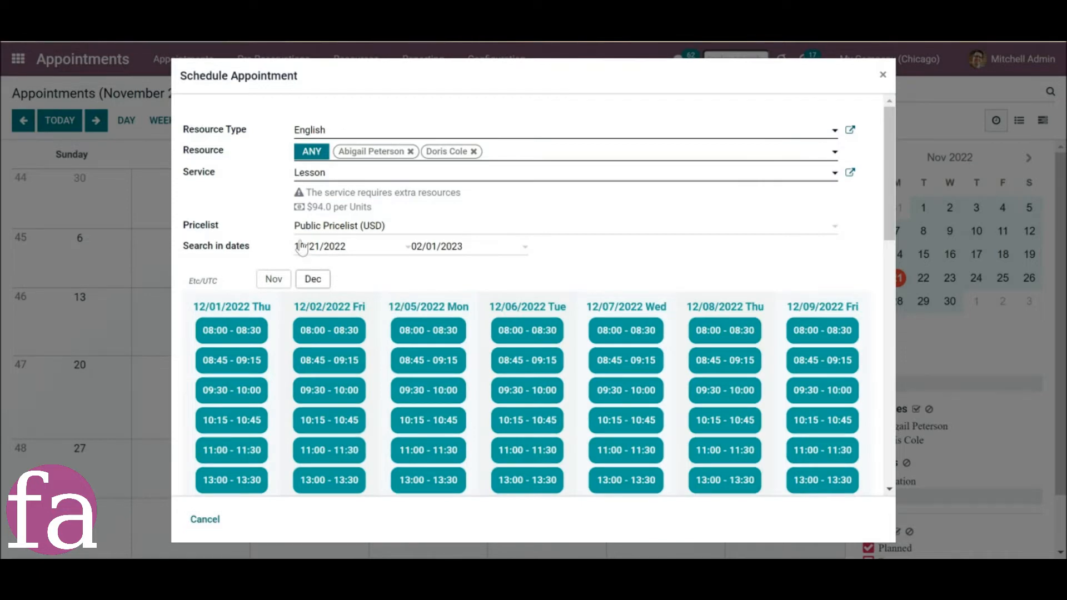
{"action": "mouse_move", "coordinate": [299, 195]}
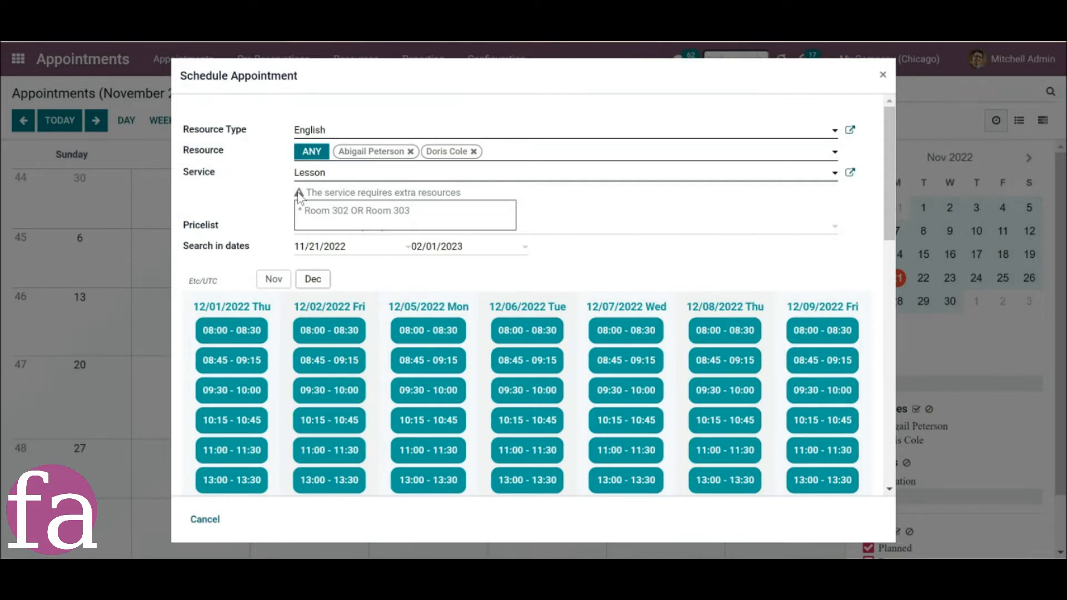
{"action": "left_click", "coordinate": [274, 279]}
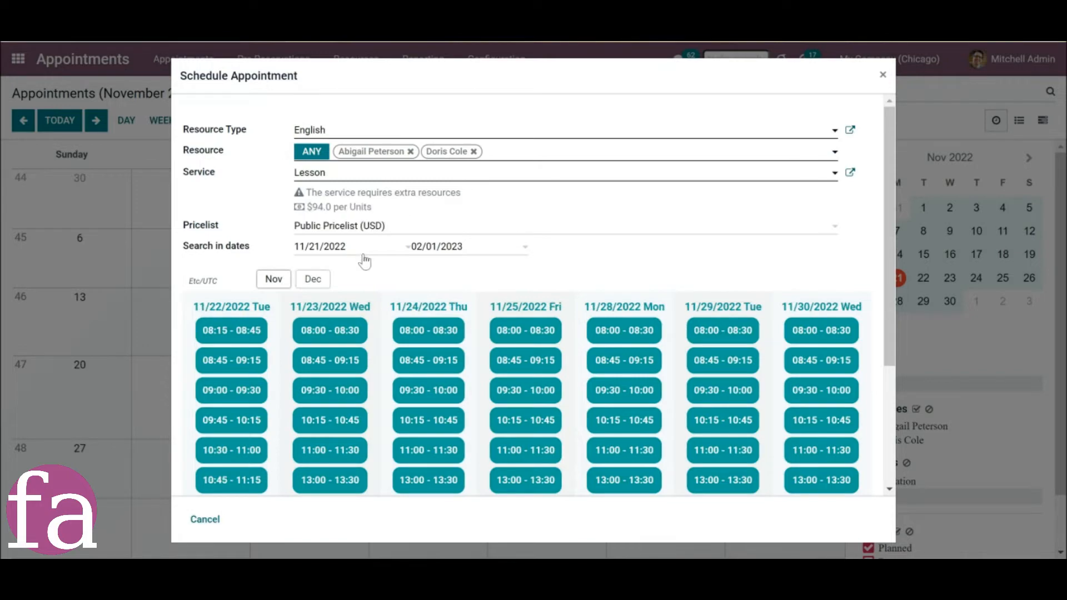
{"action": "scroll", "coordinate": [377, 281], "scroll_direction": "down", "scroll_amount": 3}
{"action": "scroll", "coordinate": [373, 278], "scroll_direction": "up", "scroll_amount": 3}
{"action": "left_click", "coordinate": [314, 279]}
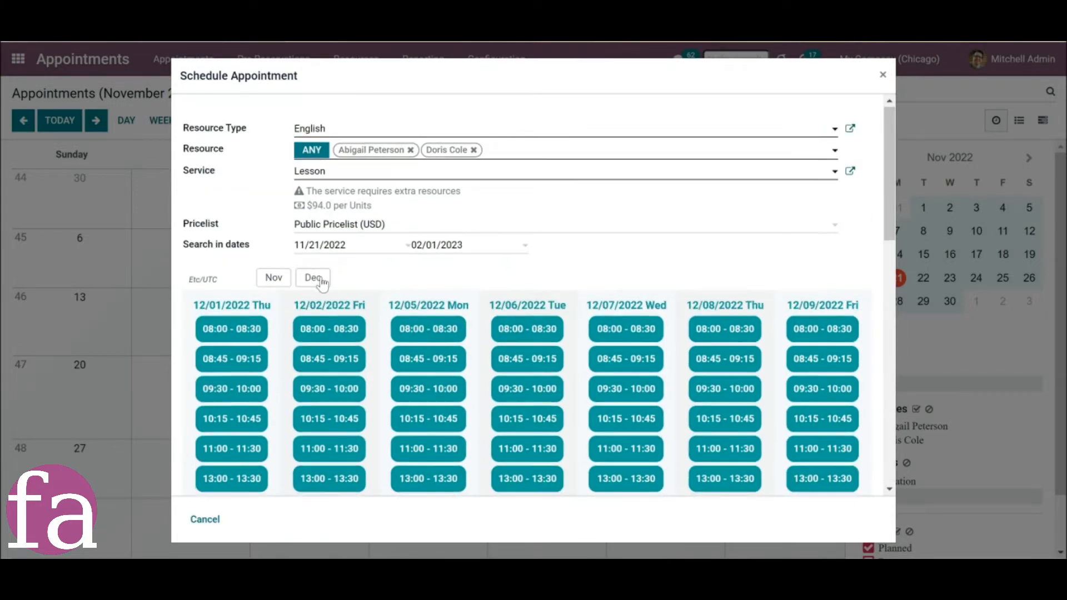
{"action": "scroll", "coordinate": [321, 282], "scroll_direction": "down", "scroll_amount": 8}
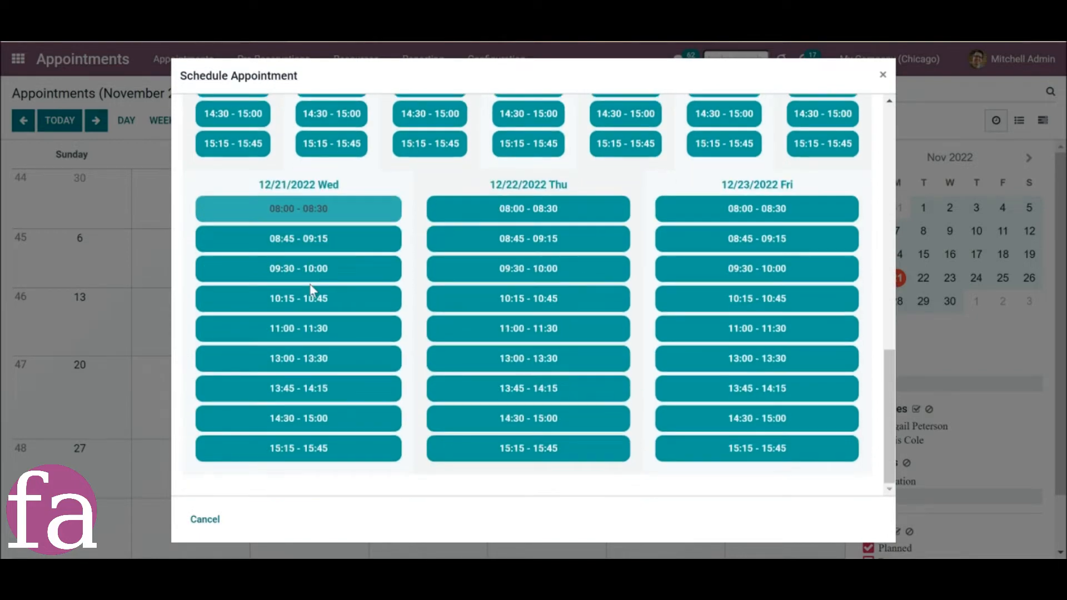
{"action": "scroll", "coordinate": [311, 289], "scroll_direction": "up", "scroll_amount": 8}
{"action": "scroll", "coordinate": [311, 285], "scroll_direction": "up", "scroll_amount": 4}
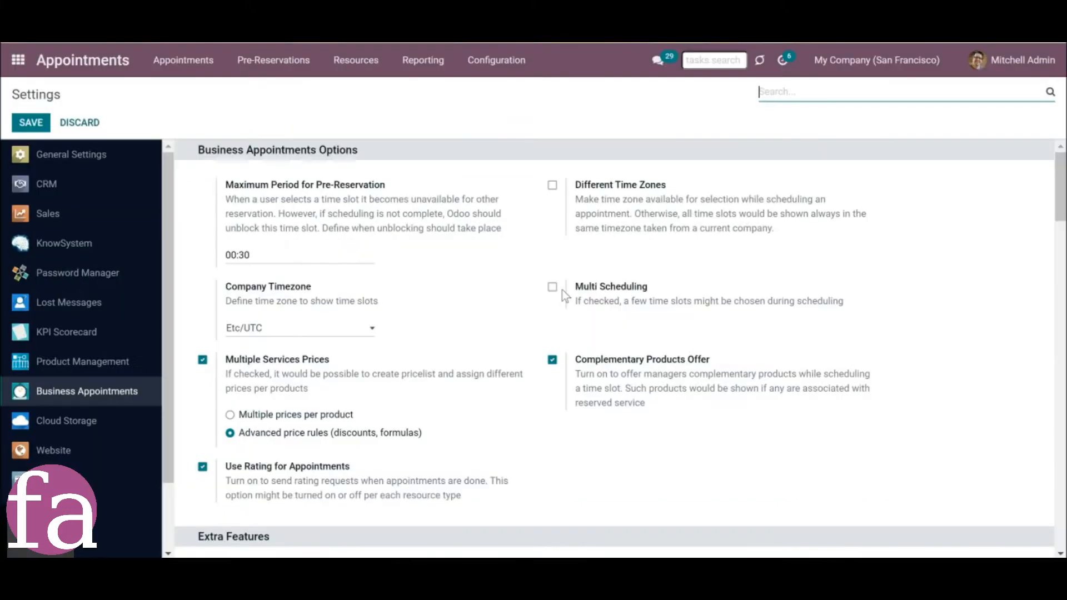
Enable Multi Scheduling in the business appointment settings with a backend maximum of 3 appointments, and save the settings.
{"action": "left_click", "coordinate": [552, 288]}
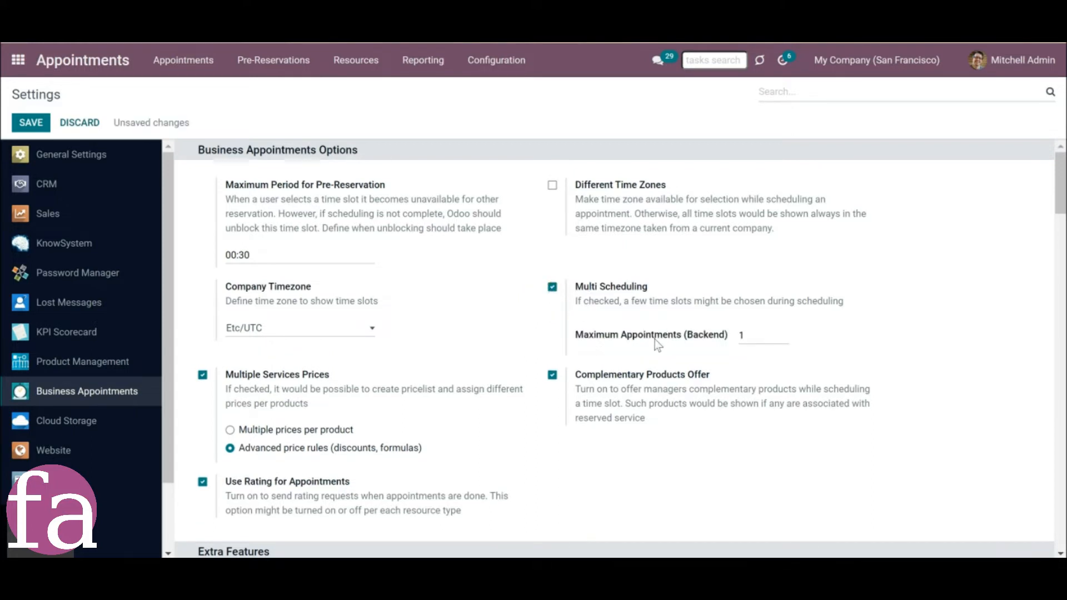
{"action": "double_click", "coordinate": [742, 336]}
{"action": "type", "text": "3"}
{"action": "left_click", "coordinate": [42, 130]}
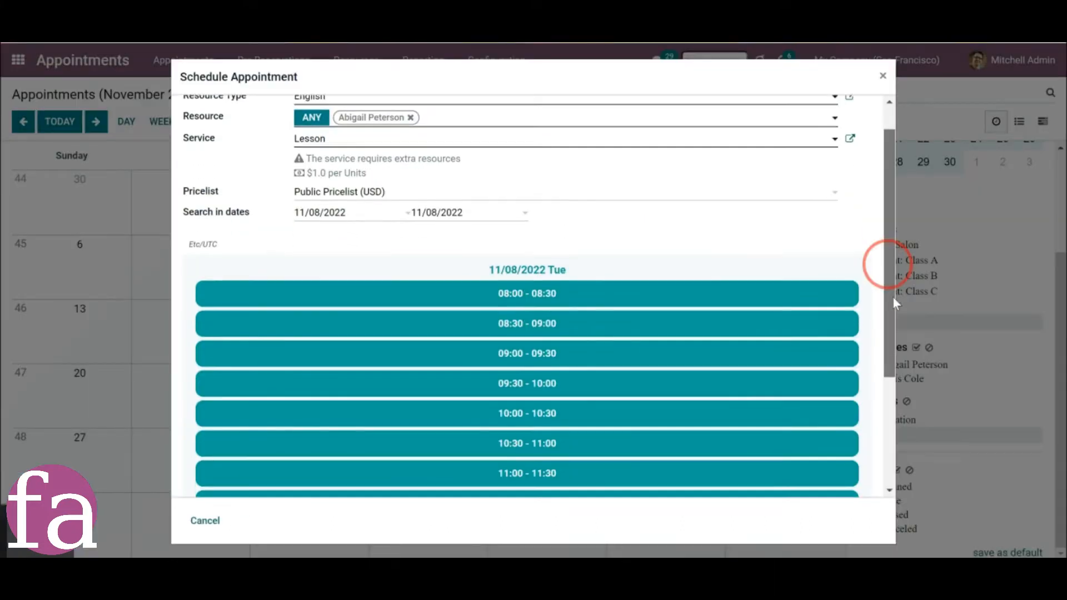
Reserve the 08:00 English lesson slot on 11/08/2022 without any complementary products.
{"action": "left_click_drag", "start_coordinate": [882, 258], "coordinate": [884, 269]}
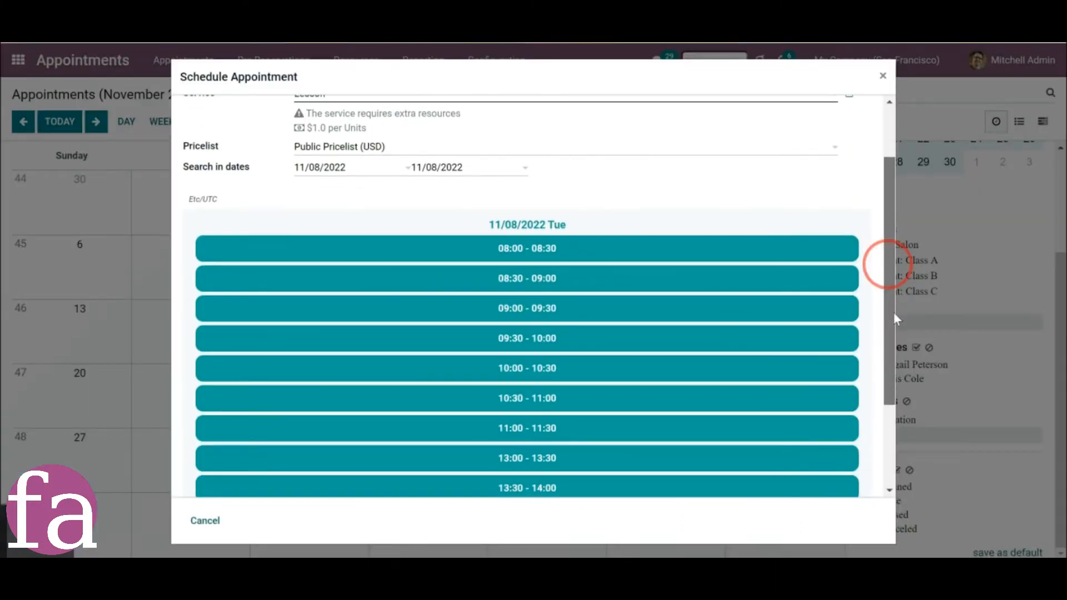
{"action": "left_click", "coordinate": [515, 259]}
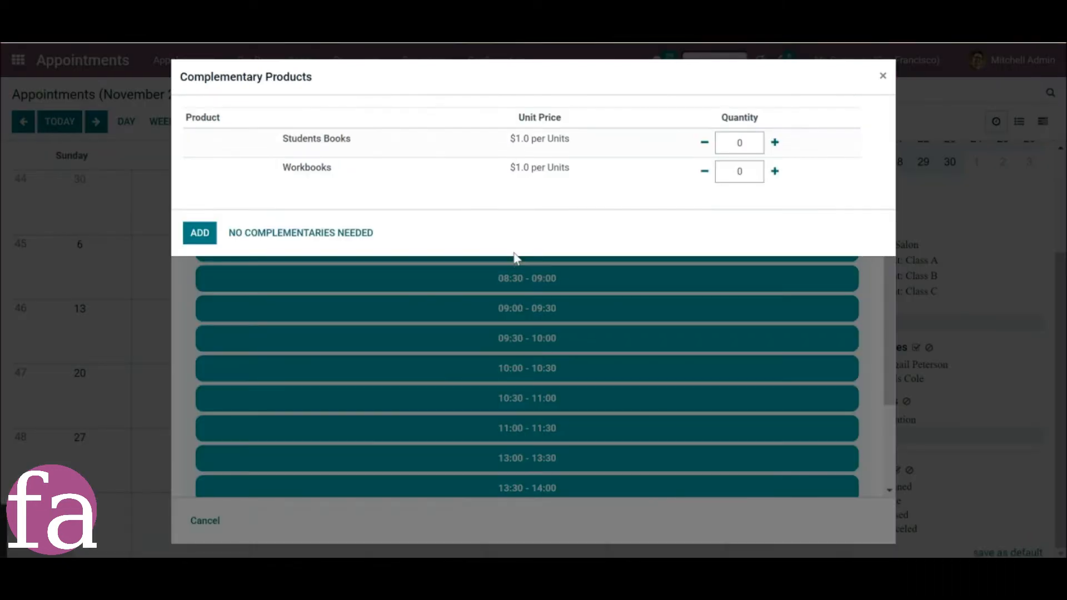
{"action": "left_click", "coordinate": [361, 244]}
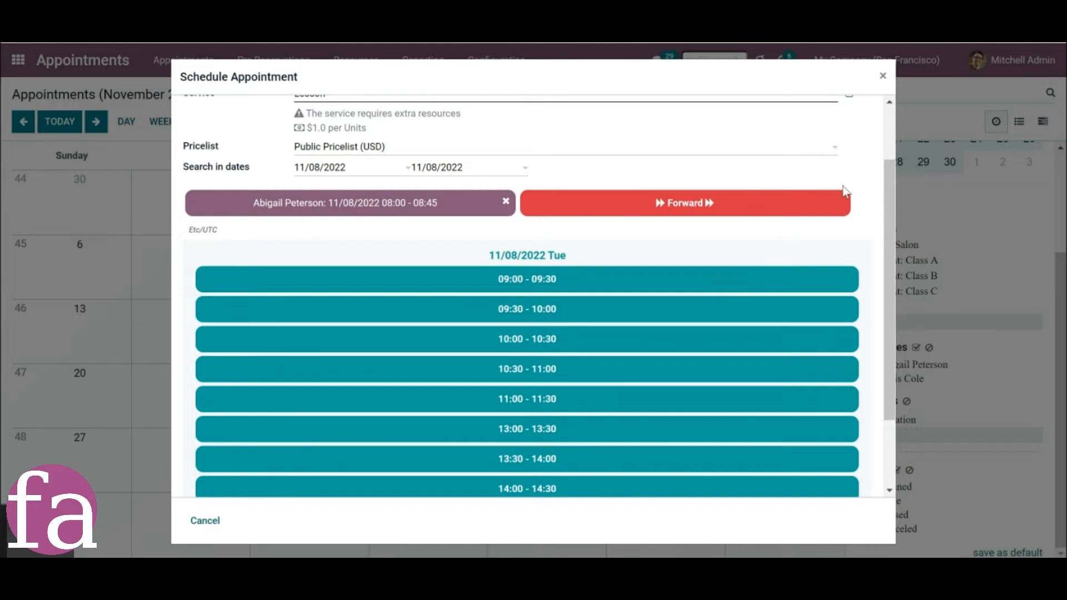
Set up a second appointment in the same booking for any of the Dentists resources with the Tooth Stopping service.
{"action": "left_click_drag", "start_coordinate": [888, 181], "coordinate": [885, 131]}
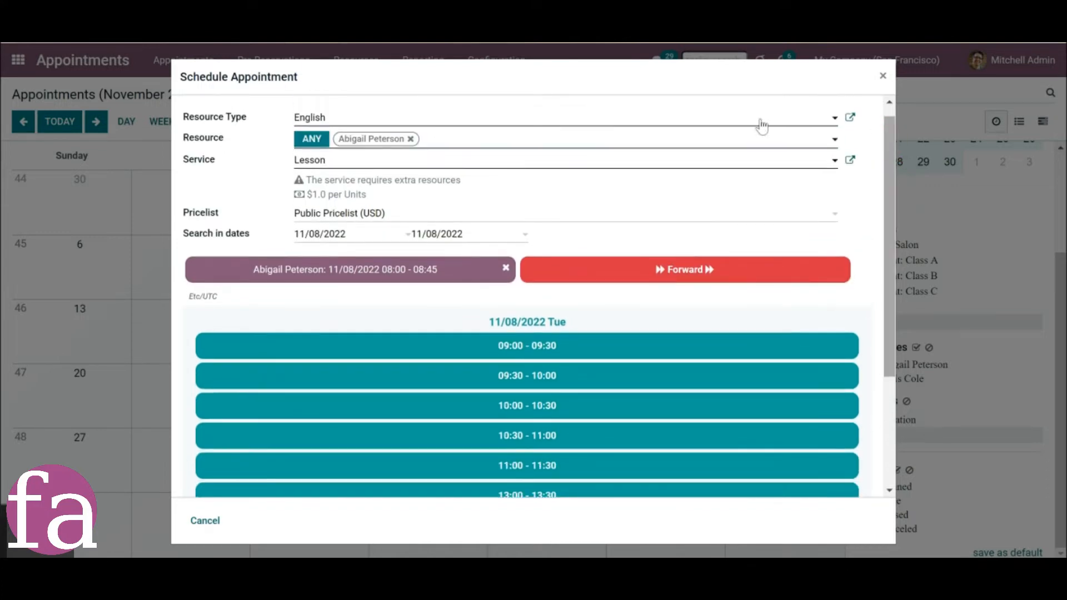
{"action": "left_click", "coordinate": [369, 114]}
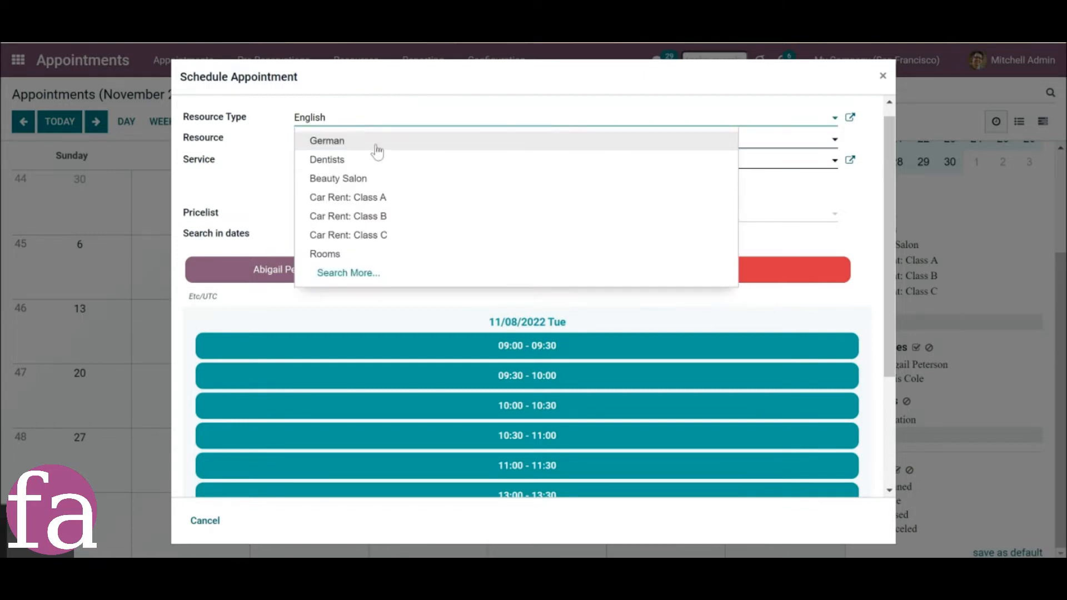
{"action": "left_click", "coordinate": [369, 162]}
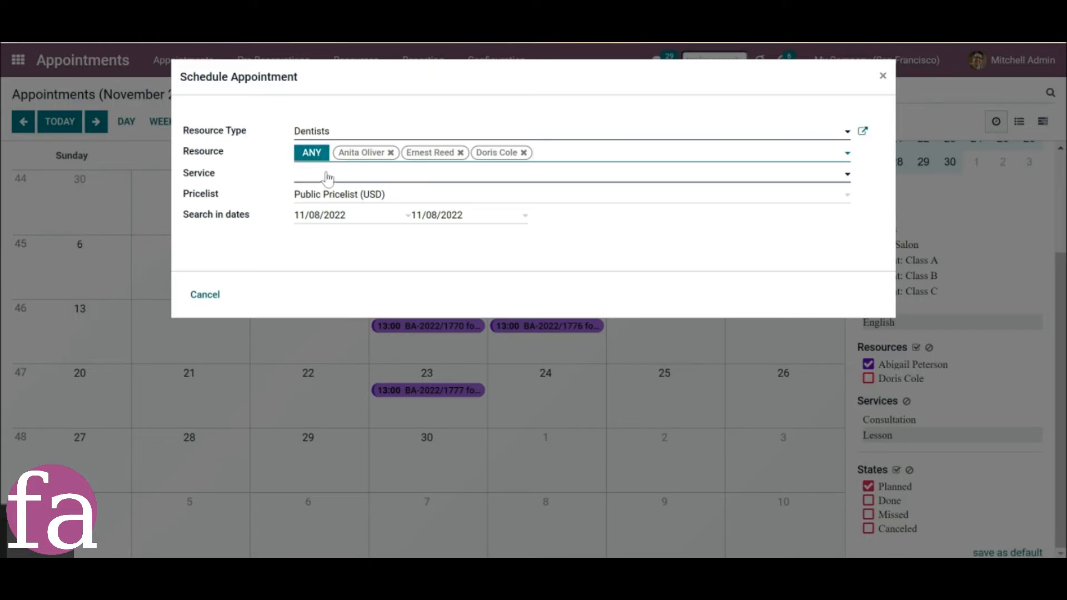
{"action": "left_click", "coordinate": [328, 178]}
{"action": "left_click", "coordinate": [329, 196]}
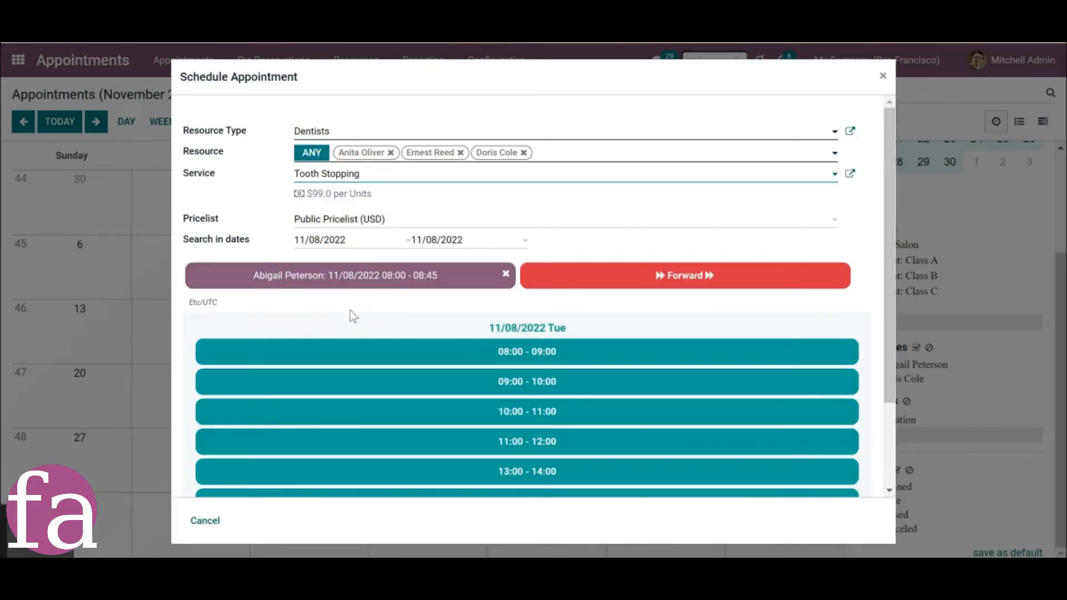
Reserve the 08:00 and 10:00 Tooth Stopping slots on 11/08/2022, declining complementary products.
{"action": "left_click", "coordinate": [382, 354]}
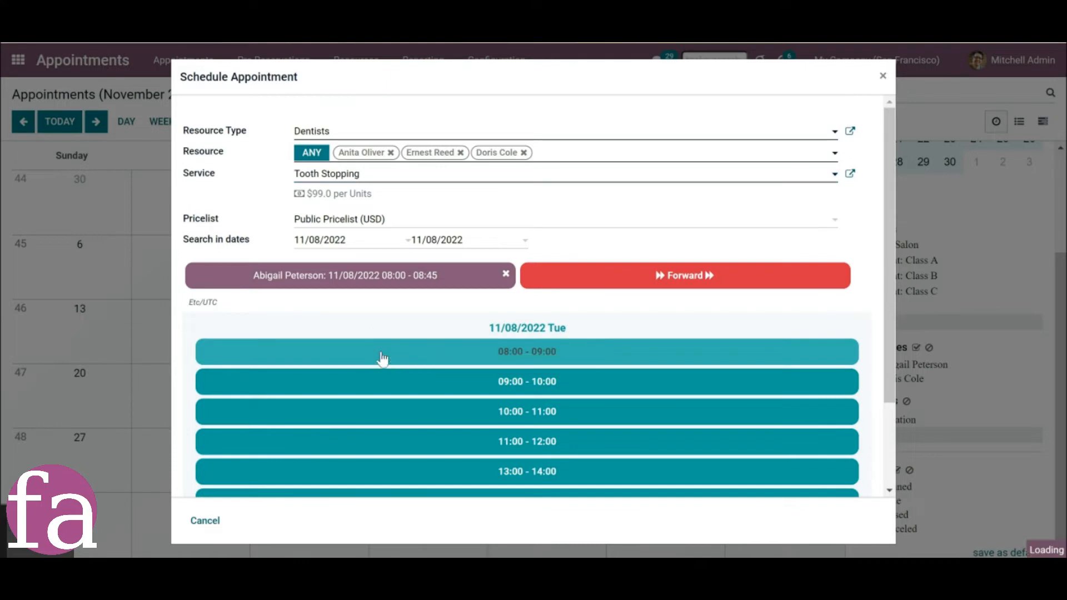
{"action": "left_click", "coordinate": [327, 315]}
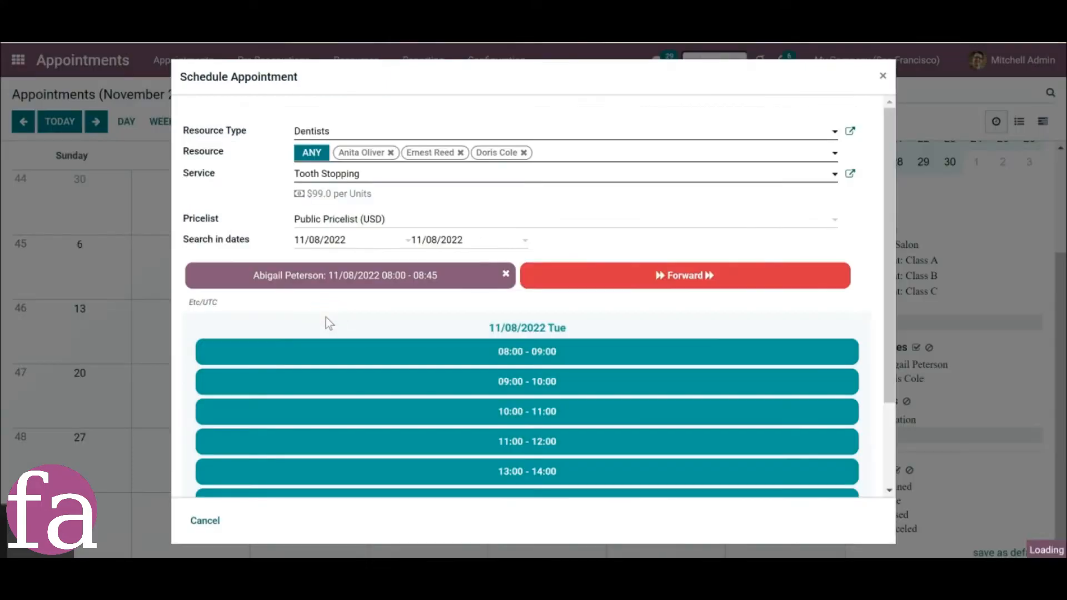
{"action": "left_click", "coordinate": [463, 413]}
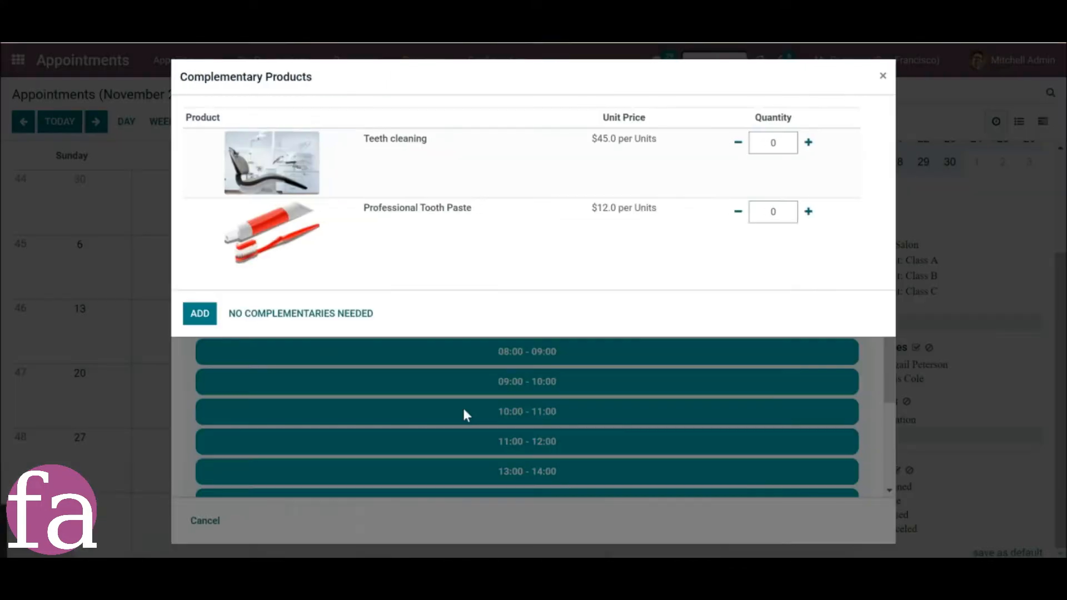
{"action": "left_click", "coordinate": [290, 314]}
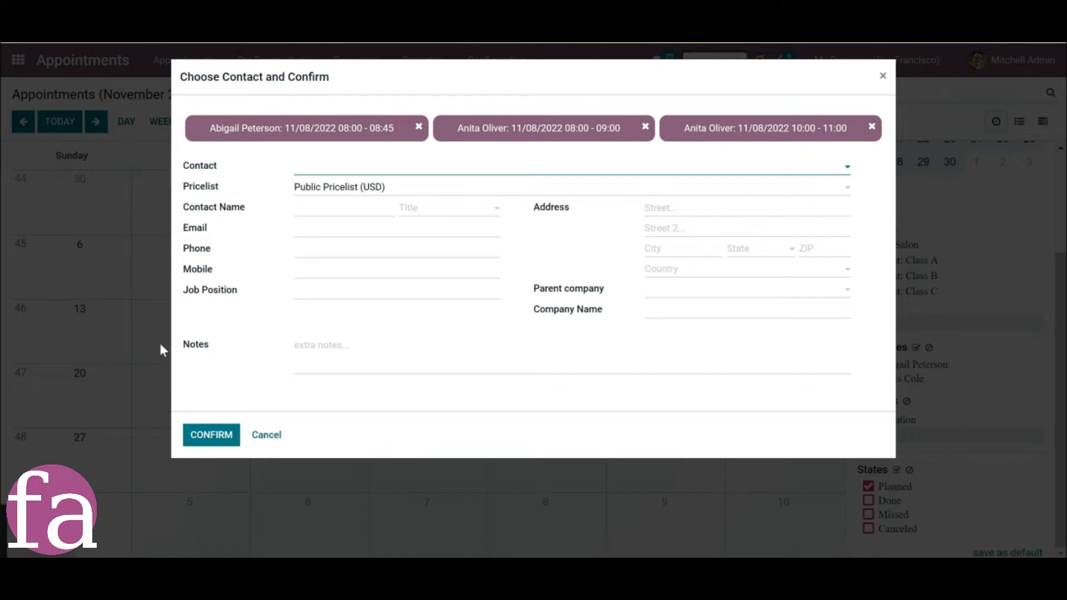
Reserve the 08:00 dentist slot with one Teeth cleaning and one Professional Tooth Paste as complementary products.
{"action": "left_click", "coordinate": [266, 435]}
{"action": "left_click", "coordinate": [402, 361]}
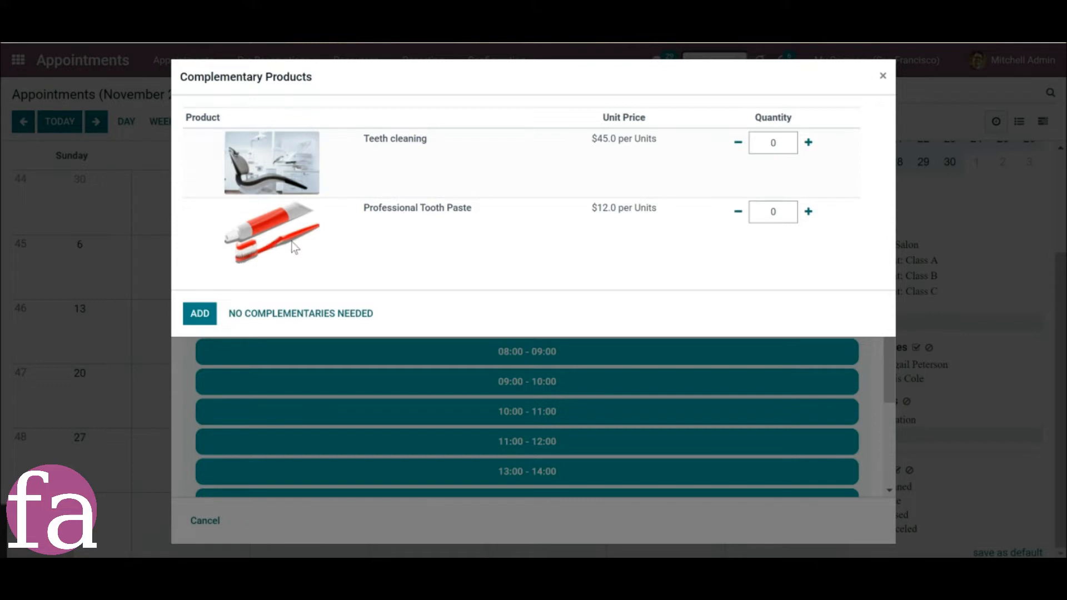
{"action": "left_click", "coordinate": [808, 142]}
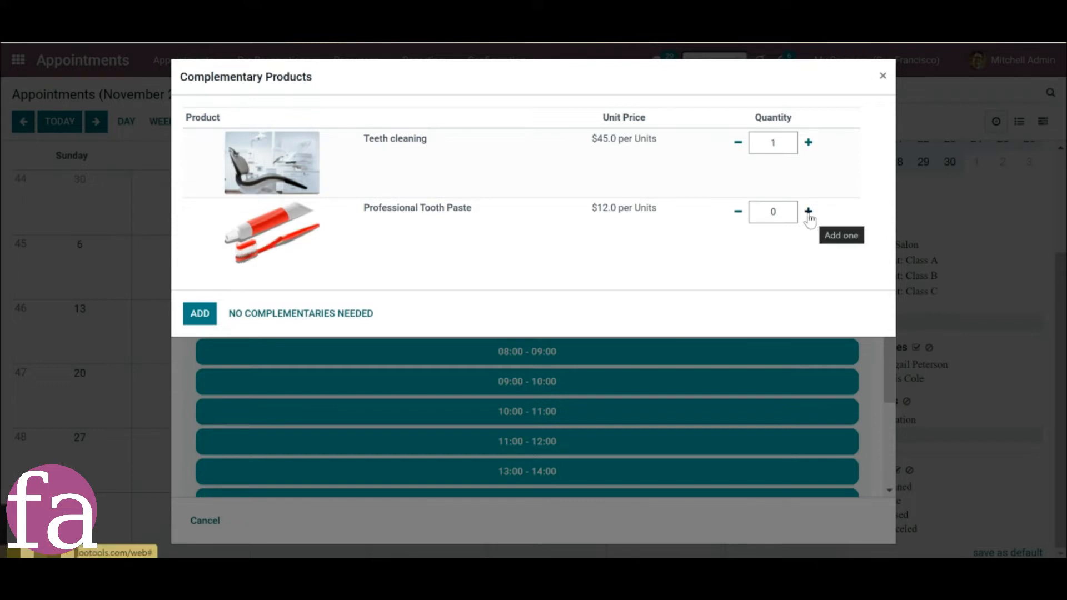
{"action": "left_click", "coordinate": [810, 214]}
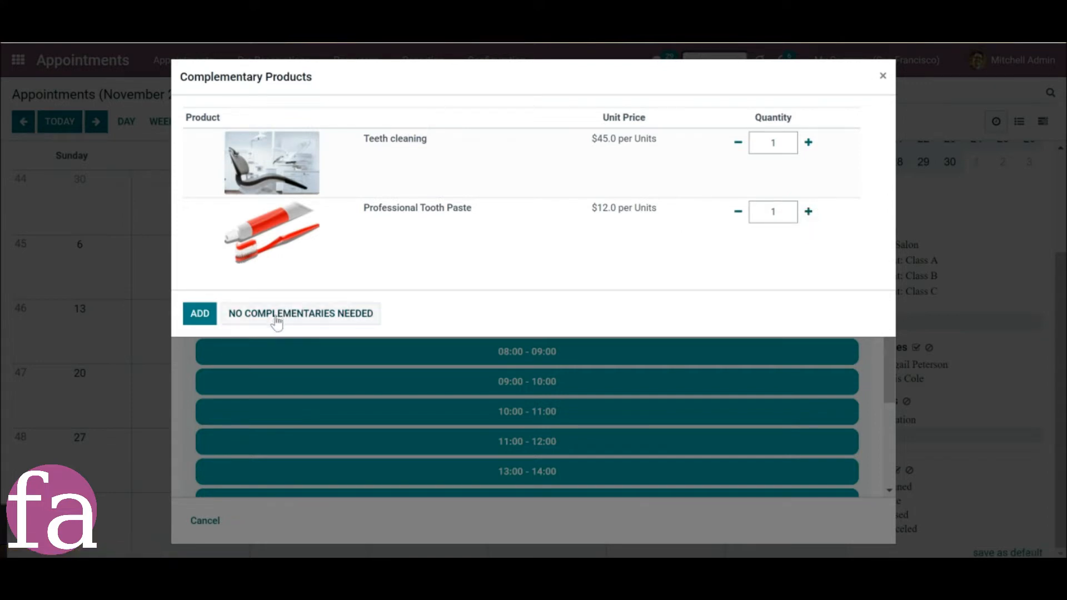
{"action": "left_click", "coordinate": [196, 317]}
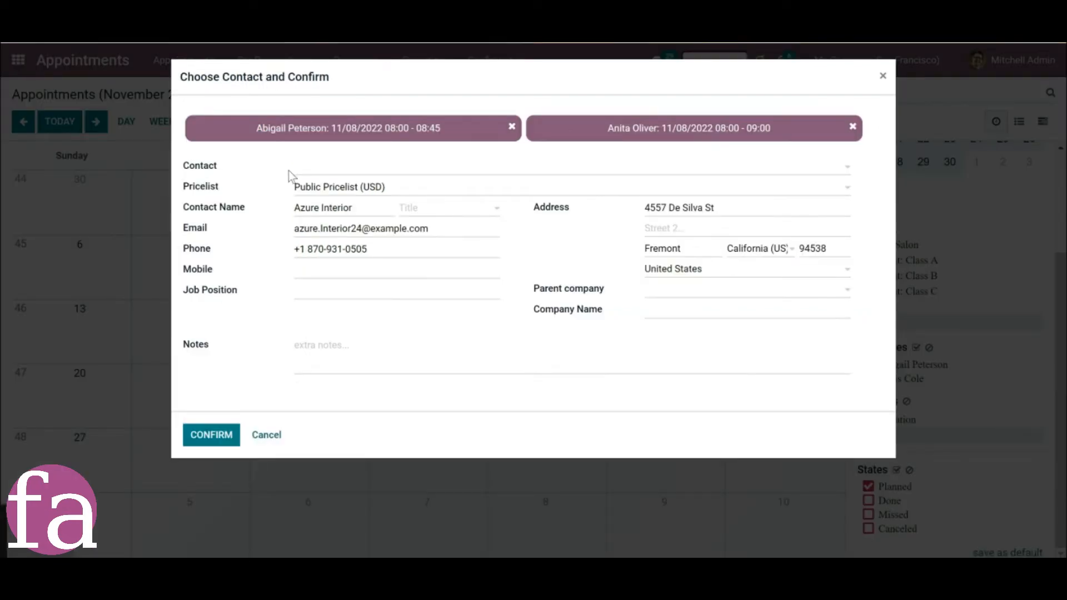
Choose the existing company Azure Interior as the contact for the booking.
{"action": "left_click", "coordinate": [307, 167]}
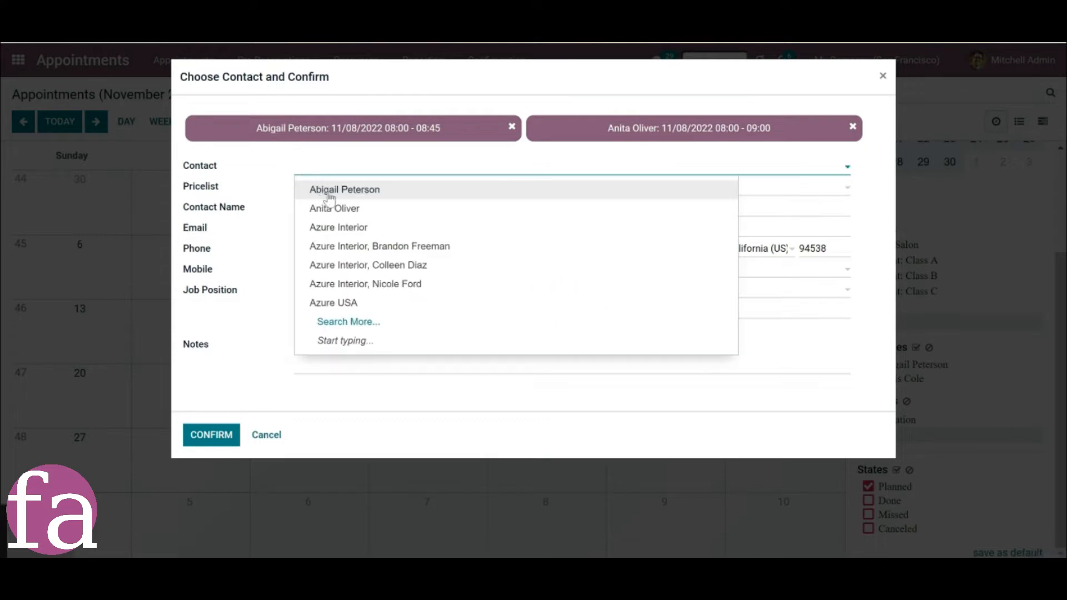
{"action": "left_click", "coordinate": [339, 228]}
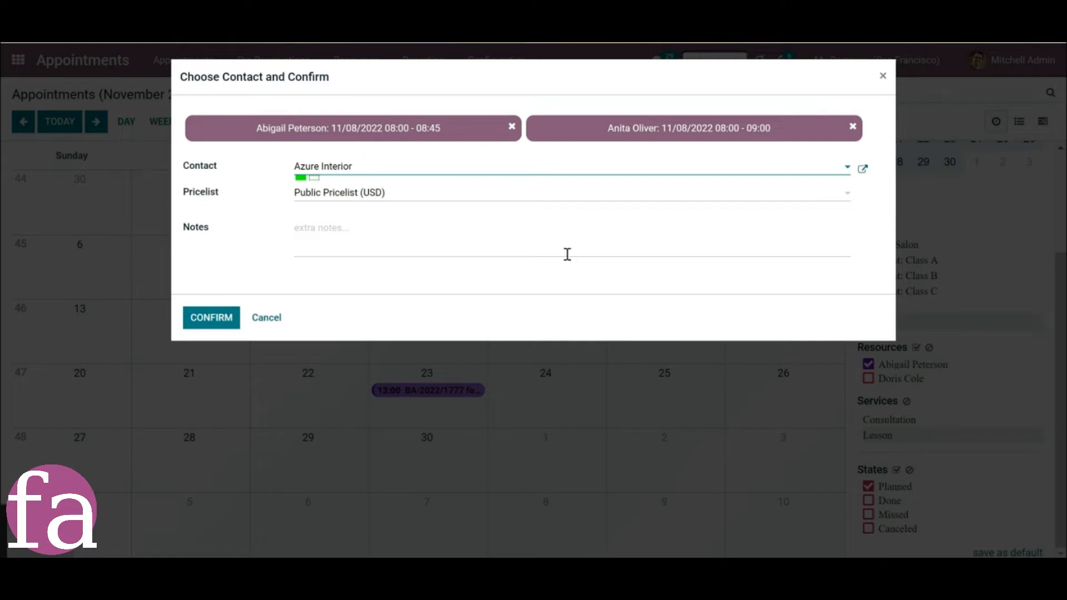
{"action": "left_click", "coordinate": [396, 200]}
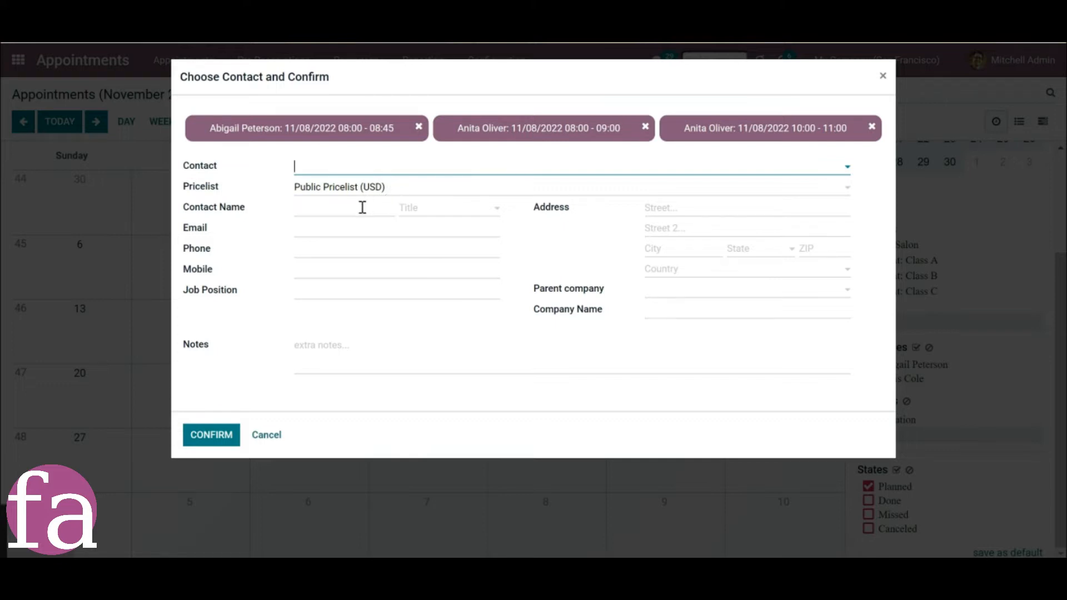
Enter a new contact's full name and the company name New way, and set the pricelist to Default USD pricelist (USD).
{"action": "left_click", "coordinate": [363, 207]}
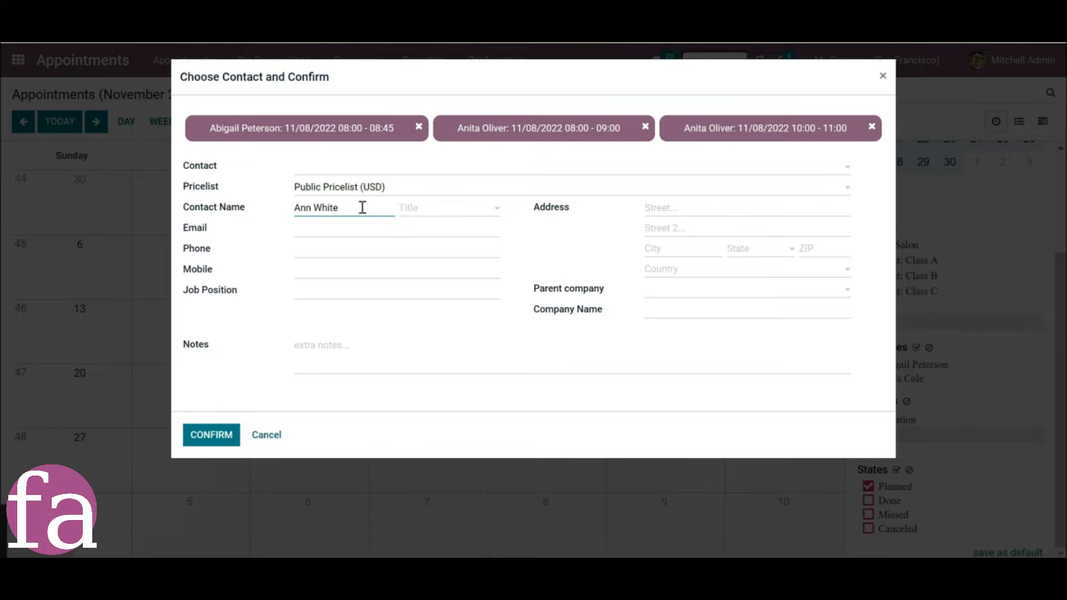
{"action": "left_click", "coordinate": [588, 319]}
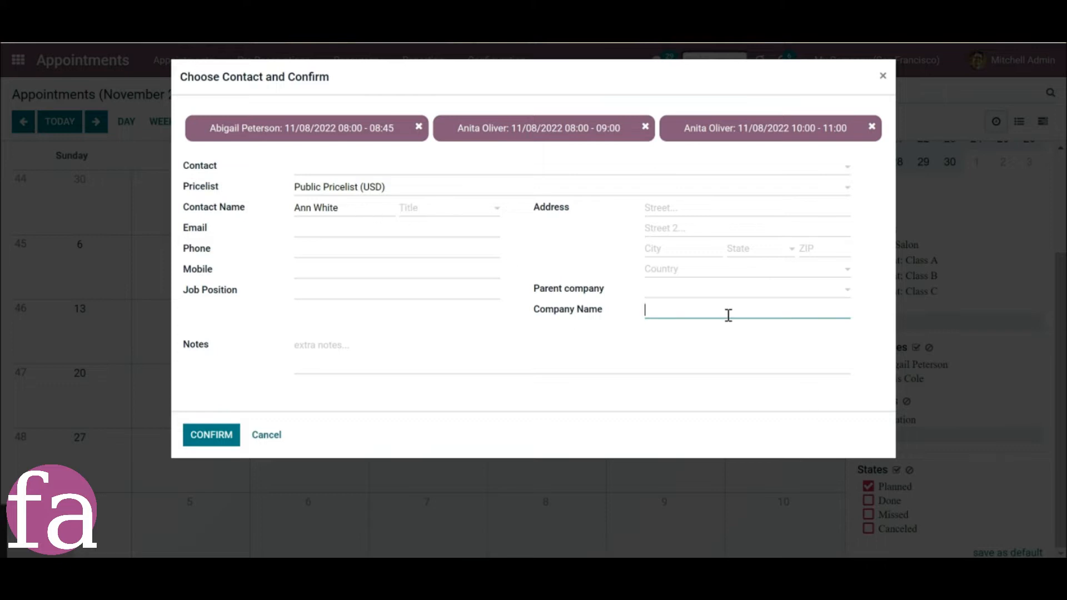
{"action": "type", "text": "New way"}
{"action": "left_click", "coordinate": [427, 194]}
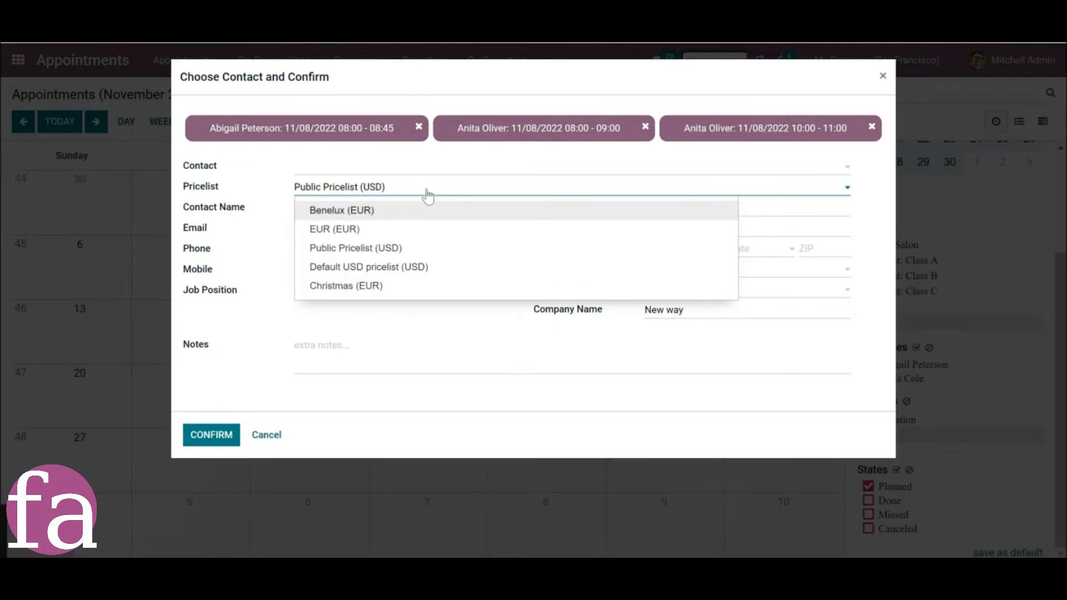
{"action": "left_click", "coordinate": [368, 267]}
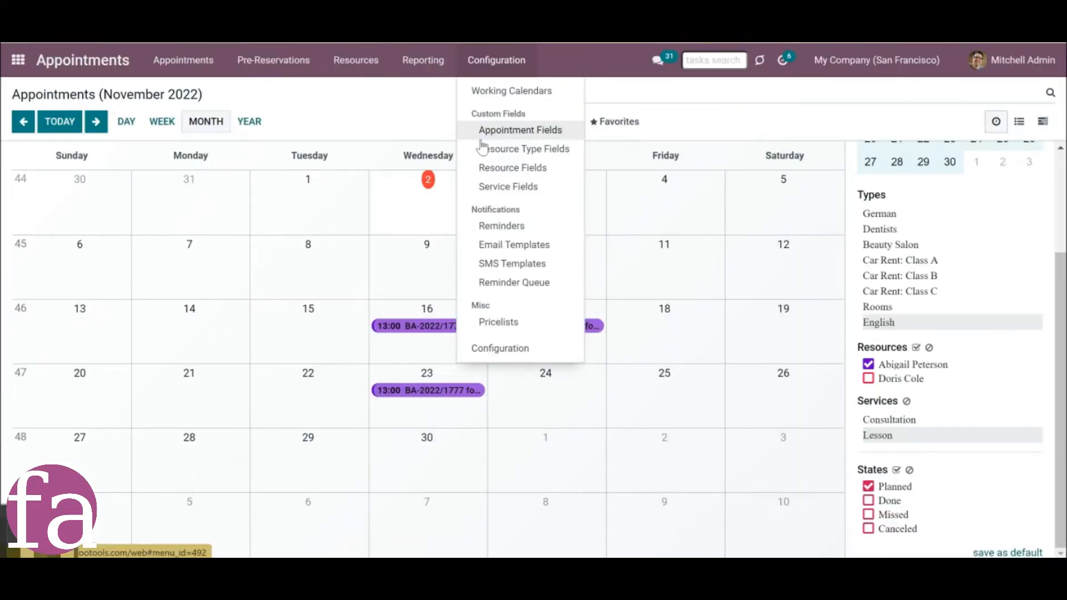
Create a Language Level appointment custom field placed in the Custom Tab, and make entering a value required.
{"action": "left_click", "coordinate": [481, 142]}
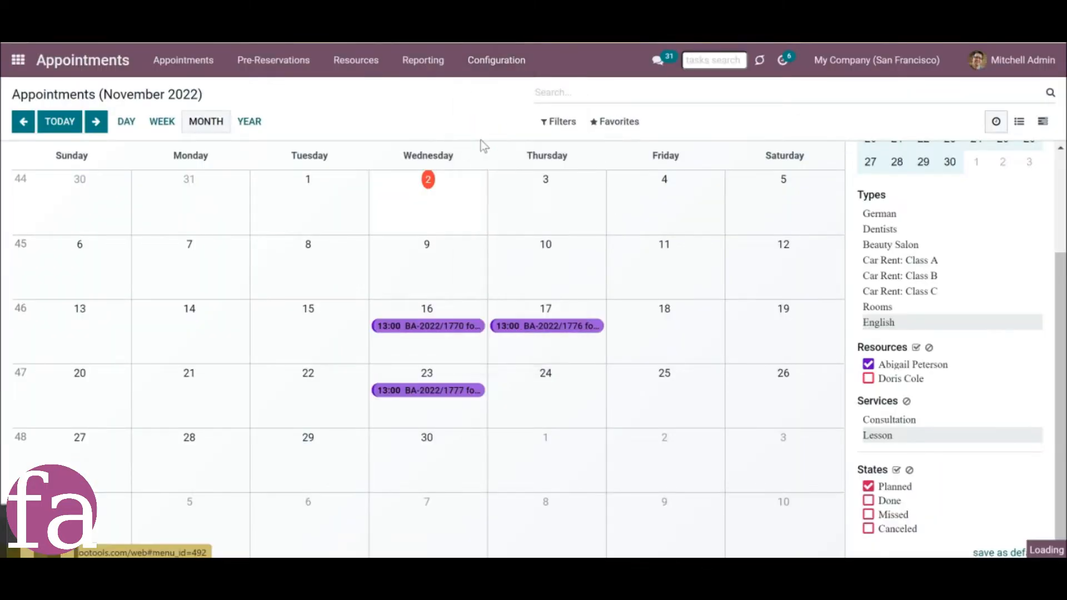
{"action": "left_click", "coordinate": [32, 128]}
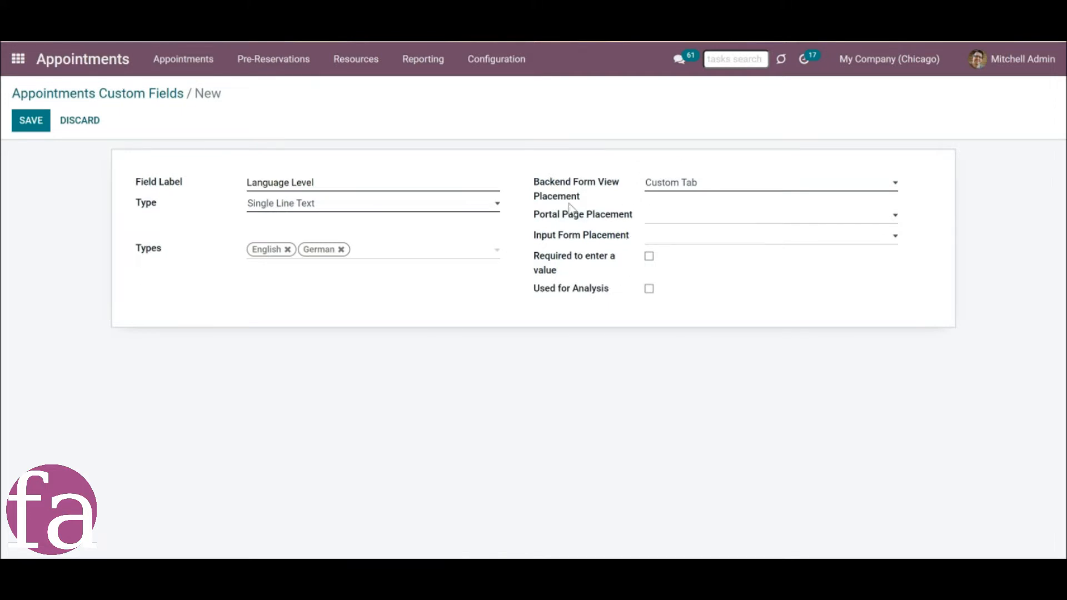
{"action": "left_click", "coordinate": [665, 183]}
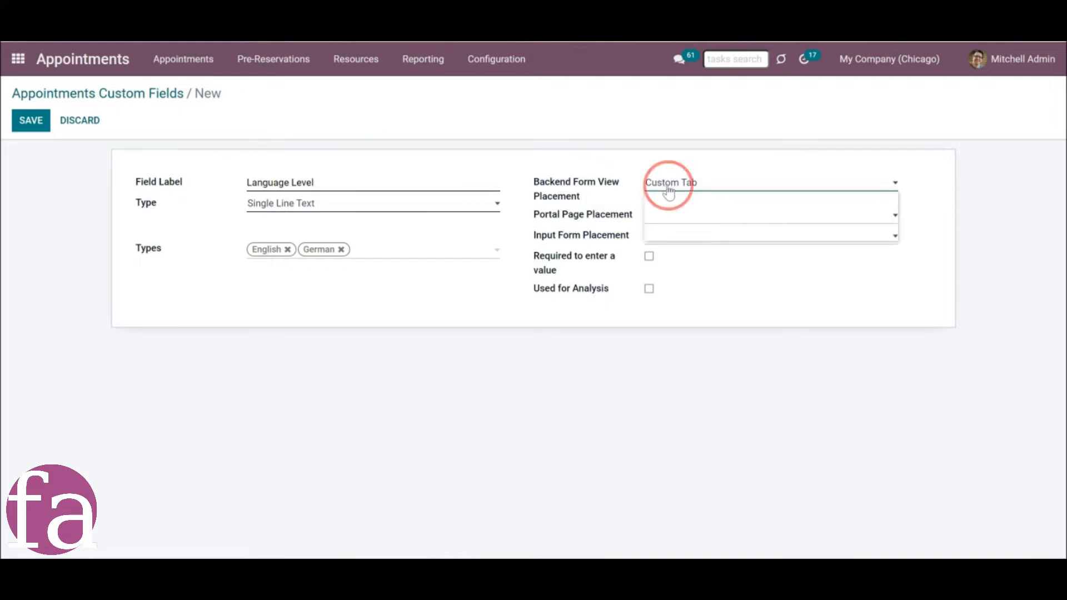
{"action": "left_click", "coordinate": [665, 198]}
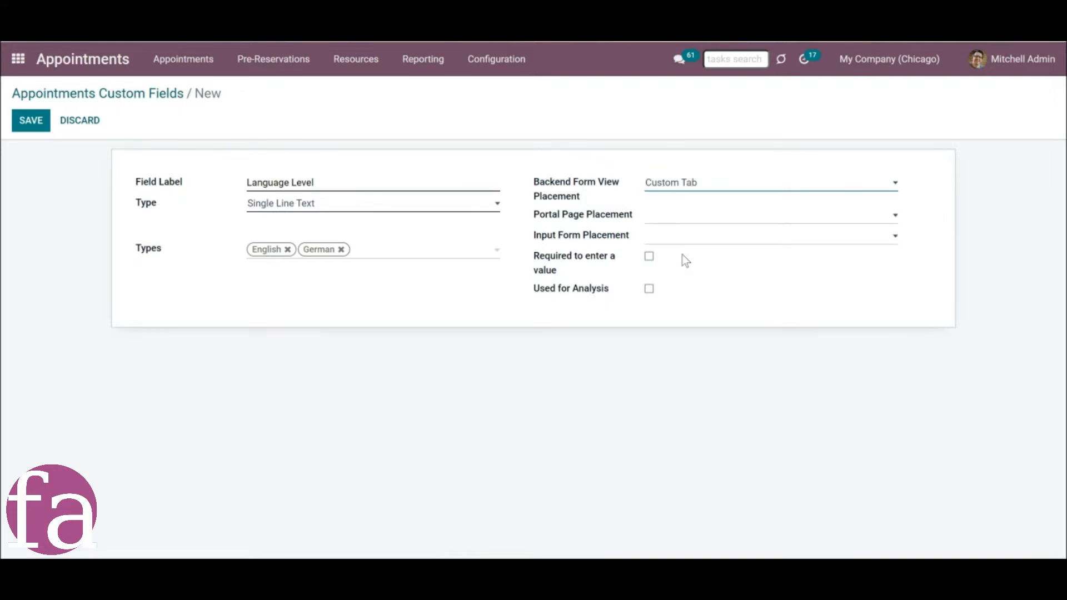
{"action": "left_click", "coordinate": [649, 257]}
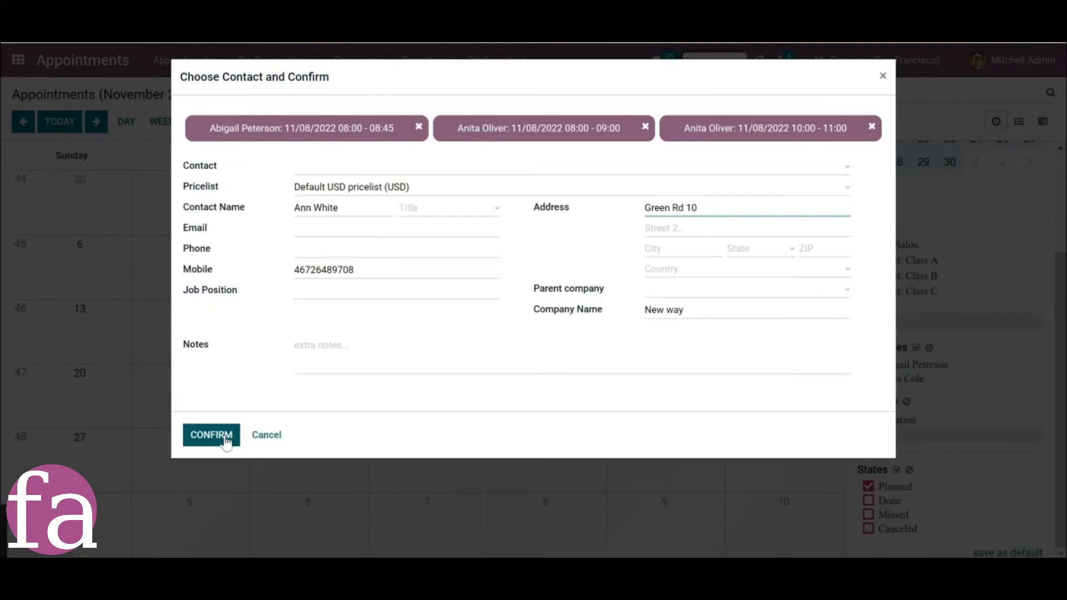
Remove the overlapping 08:00 - 08:45 English lesson from the booking and confirm the two remaining dentist appointments.
{"action": "left_click", "coordinate": [225, 439]}
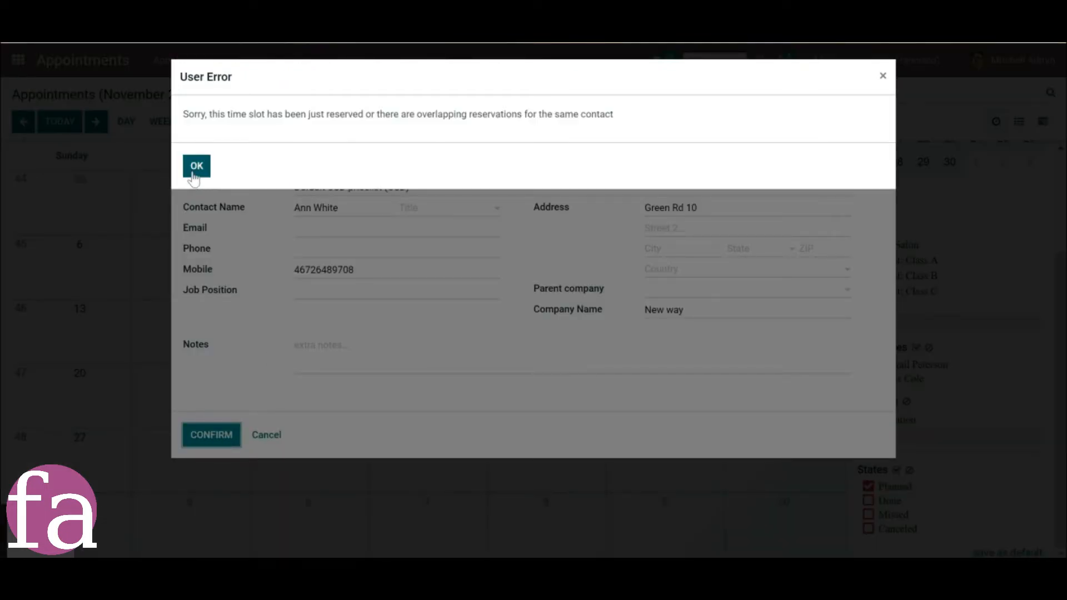
{"action": "left_click", "coordinate": [196, 167]}
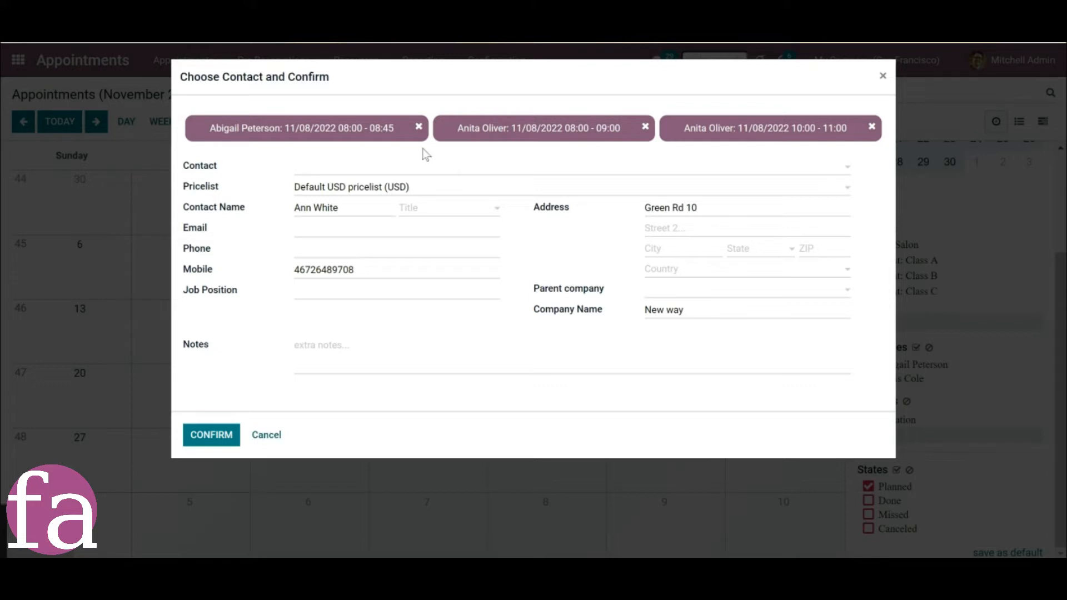
{"action": "left_click", "coordinate": [419, 126]}
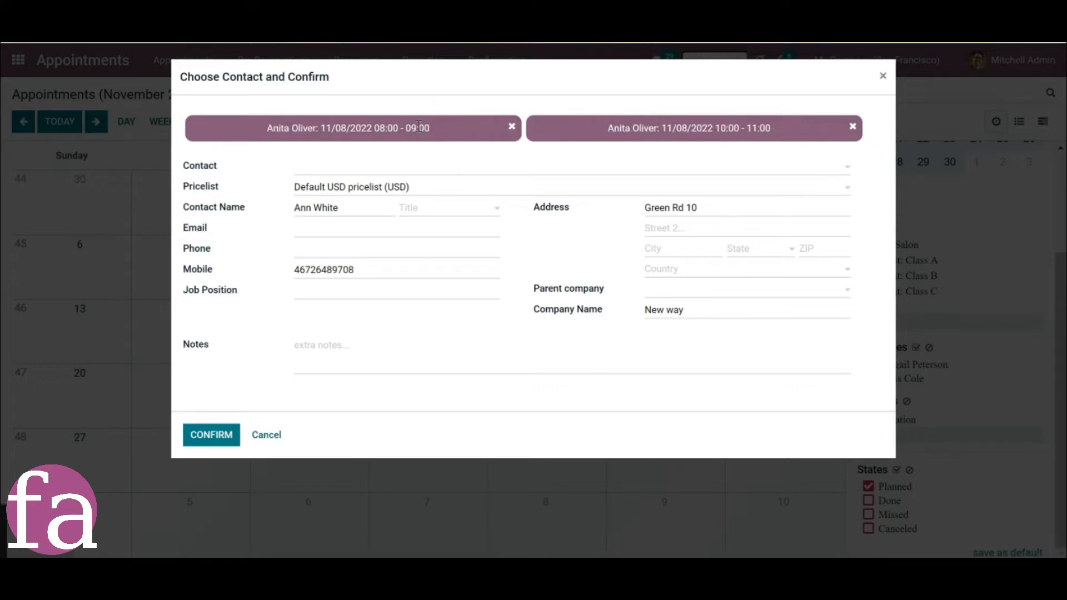
{"action": "left_click", "coordinate": [210, 445]}
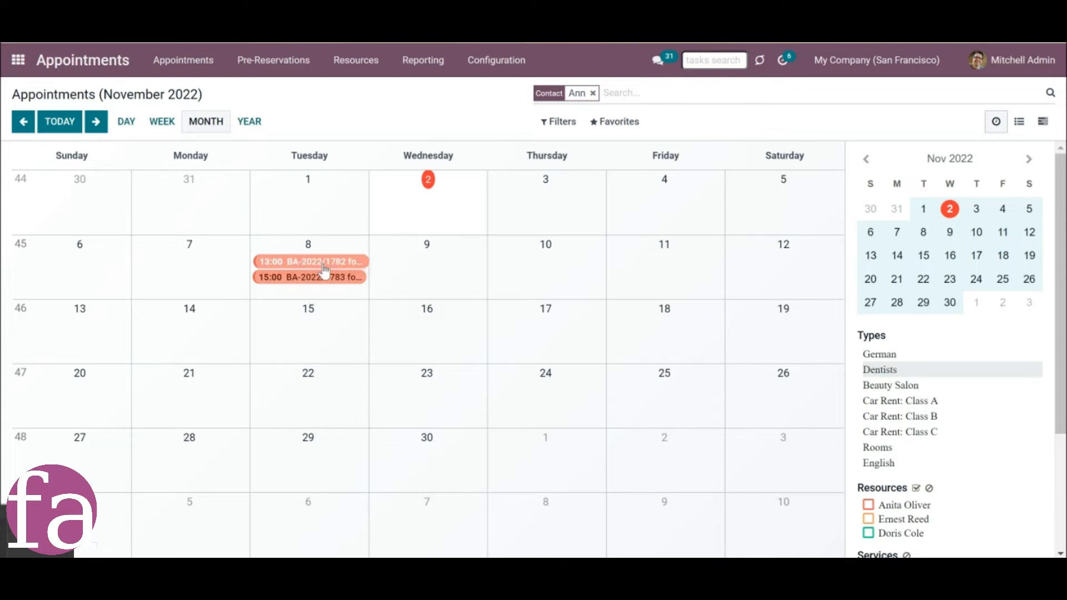
Try to reschedule the 13:00 dentist appointment from November 8 to November 16, with slots searched through 11/17/2022.
{"action": "left_click_drag", "start_coordinate": [325, 267], "coordinate": [431, 333]}
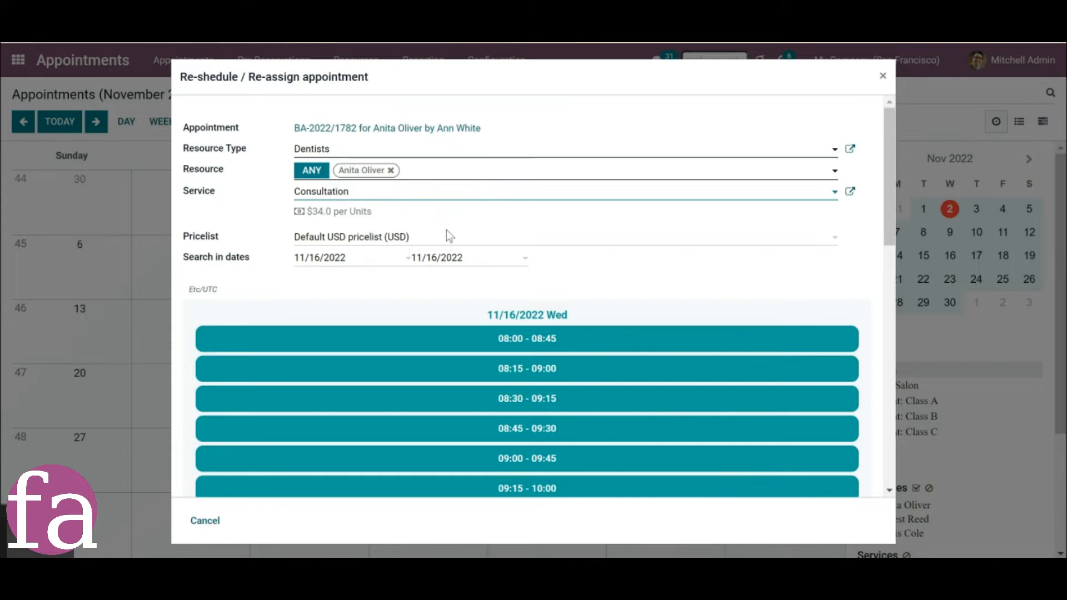
{"action": "left_click", "coordinate": [457, 261]}
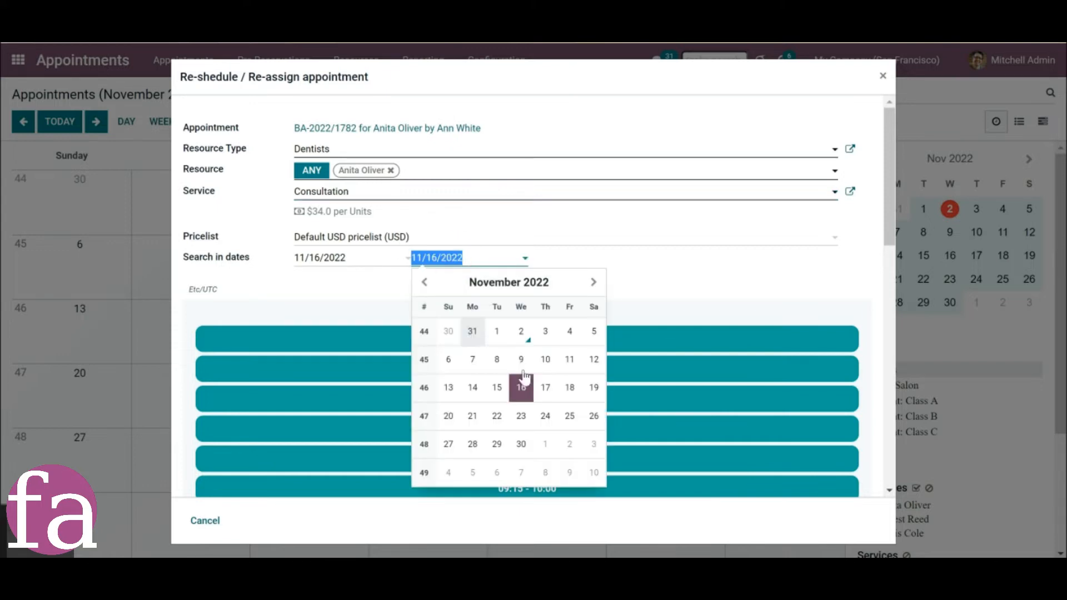
{"action": "left_click", "coordinate": [556, 385]}
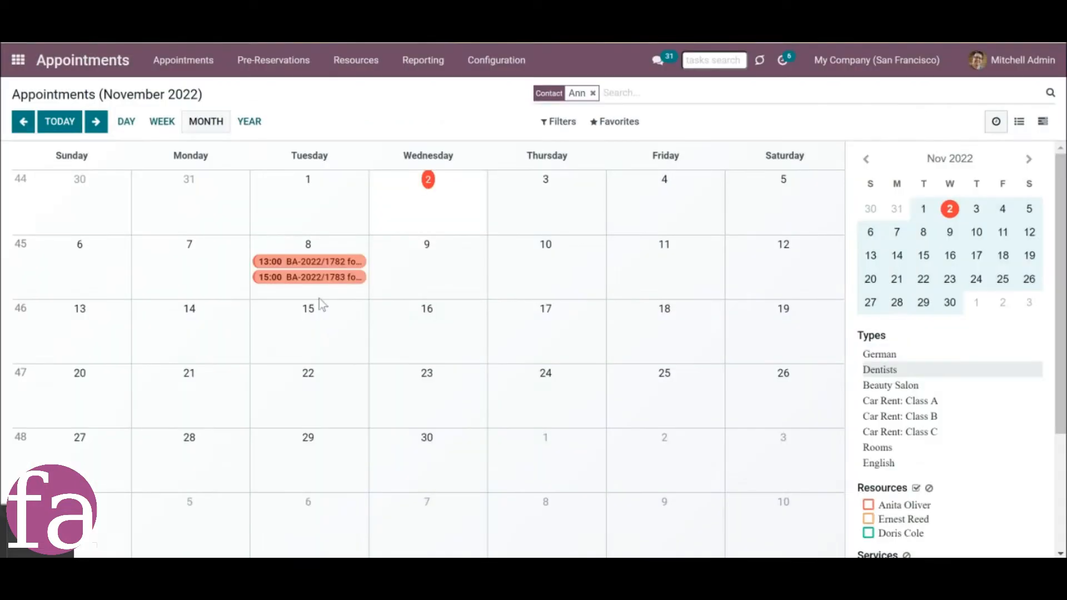
Open the 15:00 Tooth Stopping appointment on November 8 for editing.
{"action": "left_click", "coordinate": [312, 277]}
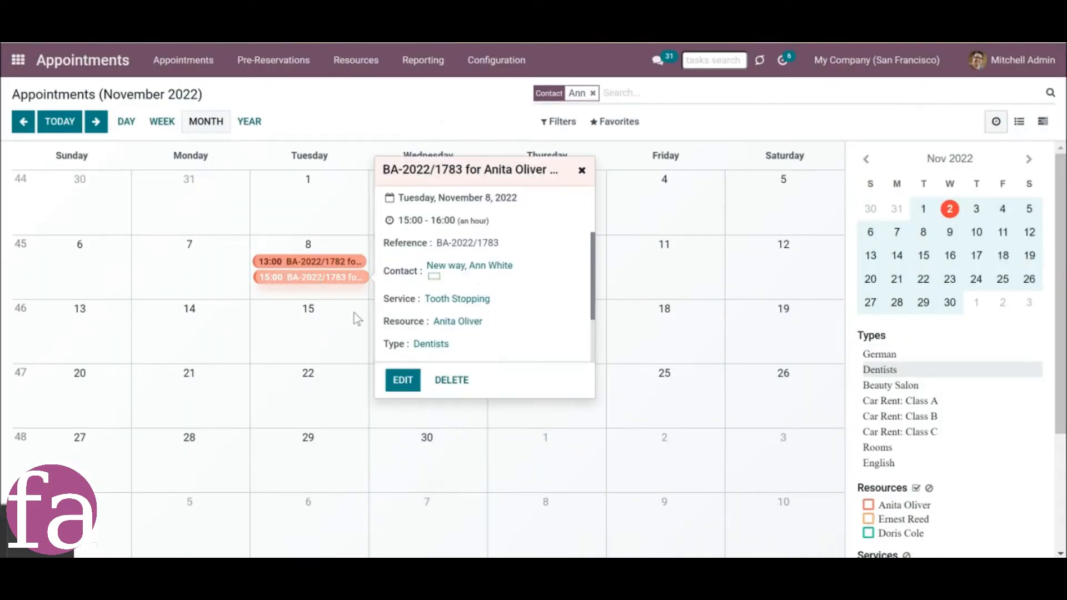
{"action": "left_click", "coordinate": [403, 382]}
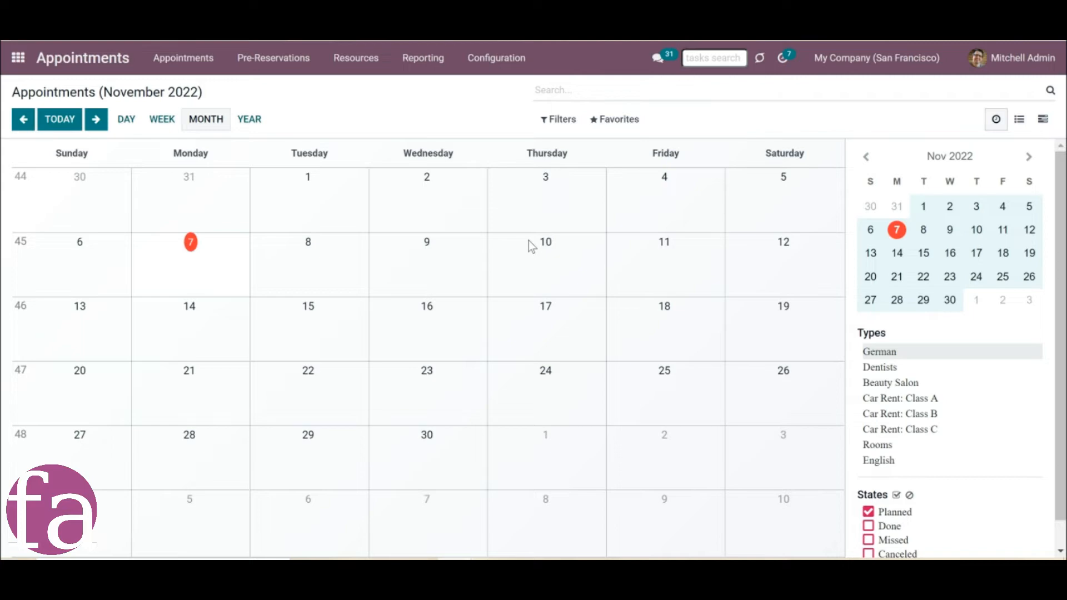
In the business appointment settings, select My Website as the website for appointments and enable business appointments in the portal.
{"action": "left_click", "coordinate": [495, 60]}
{"action": "left_click", "coordinate": [500, 349]}
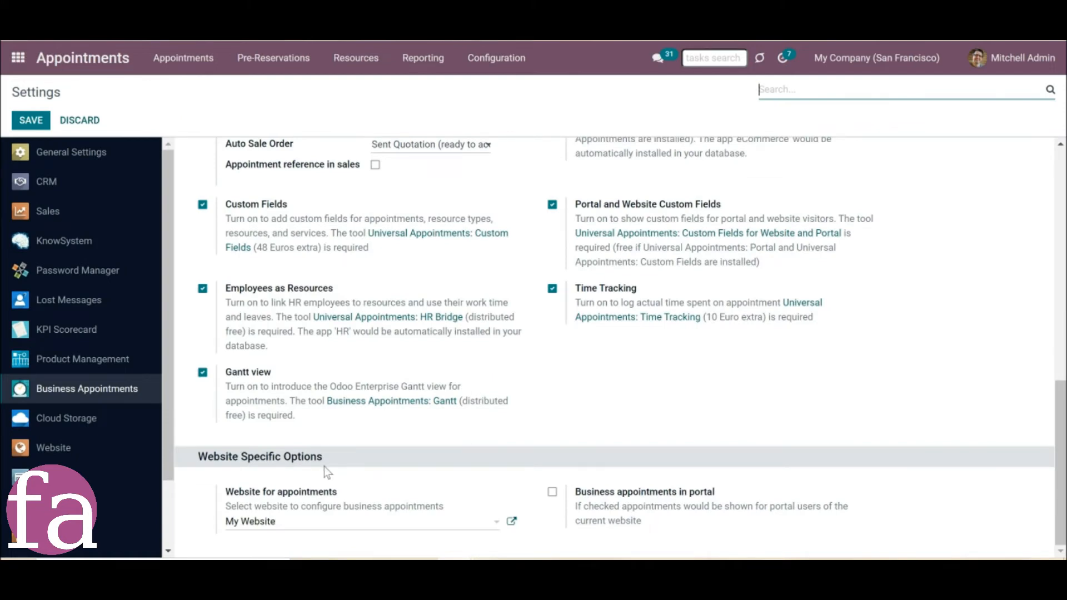
{"action": "left_click", "coordinate": [348, 529]}
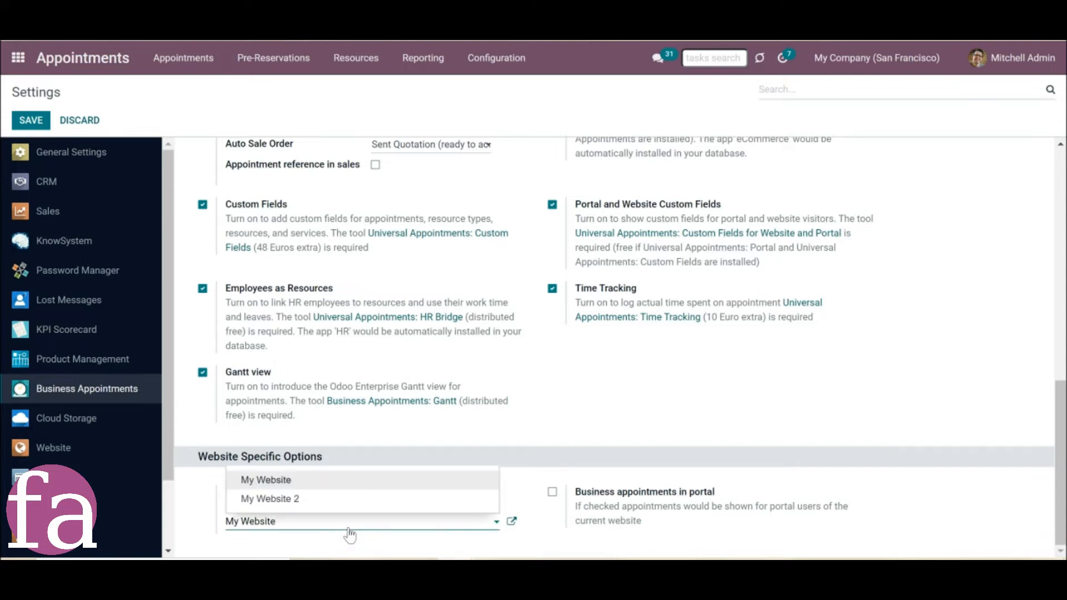
{"action": "left_click", "coordinate": [357, 481]}
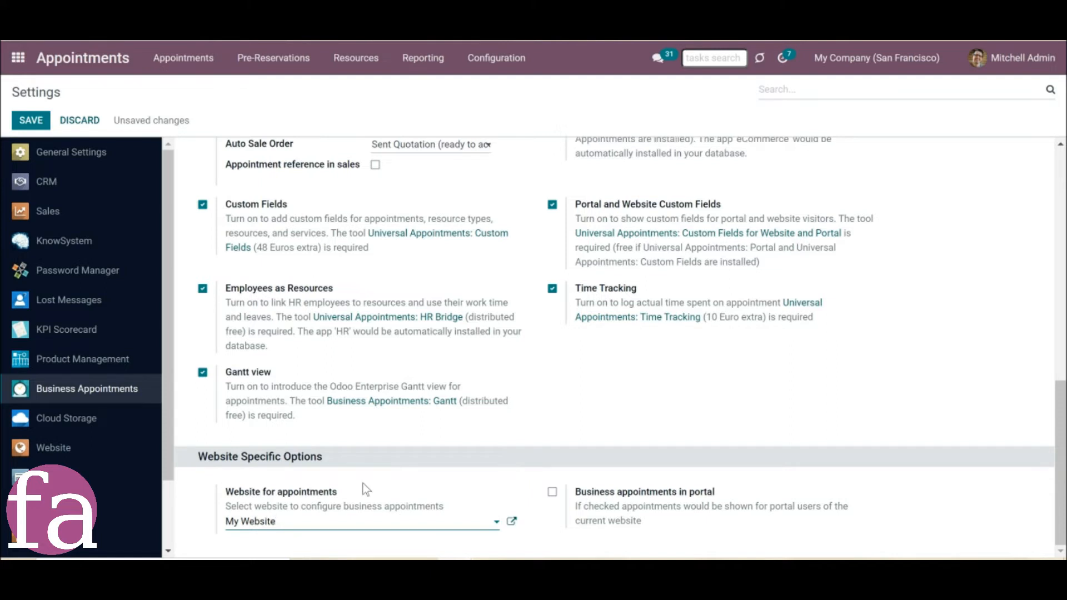
{"action": "left_click", "coordinate": [550, 494]}
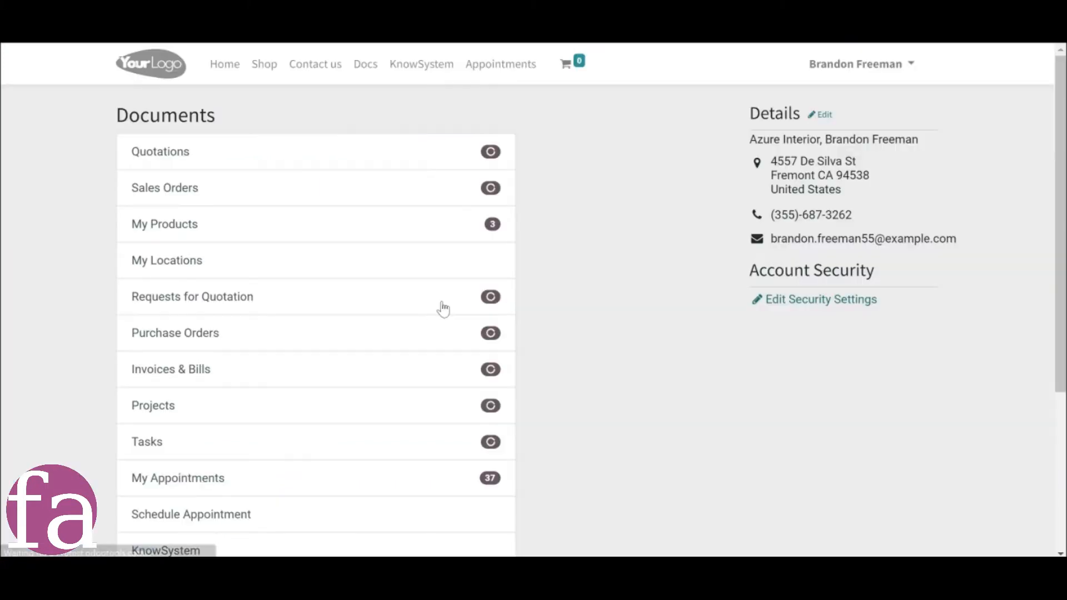
Enable business appointments on the website so that all visitors of My Website can see them.
{"action": "scroll", "coordinate": [353, 379], "scroll_direction": "down", "scroll_amount": 3}
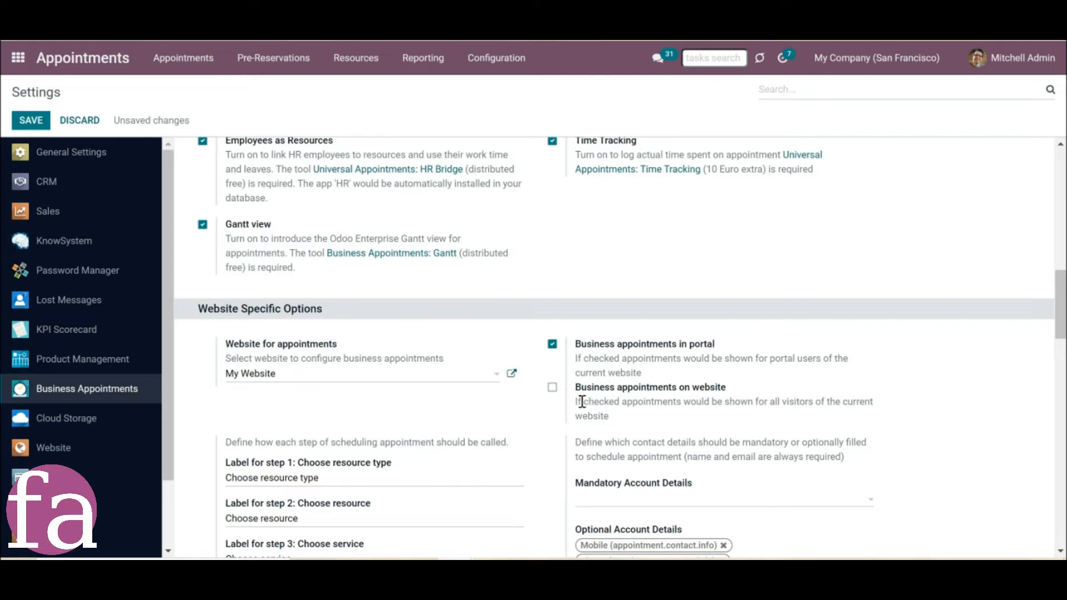
{"action": "left_click", "coordinate": [553, 386]}
{"action": "scroll", "coordinate": [405, 439], "scroll_direction": "down", "scroll_amount": 3}
{"action": "scroll", "coordinate": [408, 439], "scroll_direction": "down", "scroll_amount": 2}
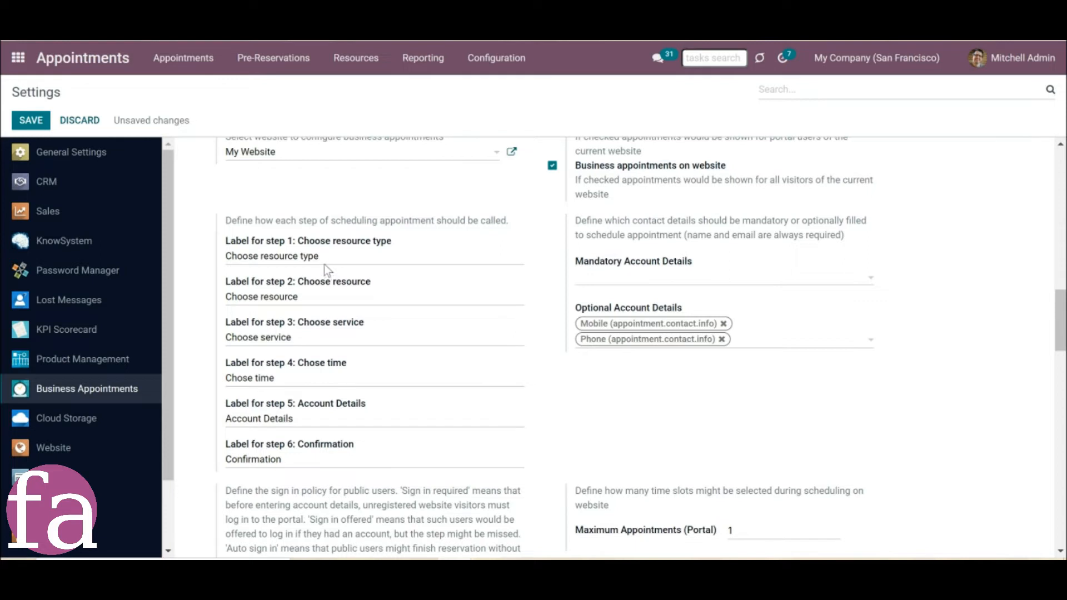
Rename the scheduling step 1 label as "Choose the language" and the step 2 label as "Choose the teacher", and save the settings.
{"action": "left_click_drag", "start_coordinate": [319, 259], "coordinate": [259, 266]}
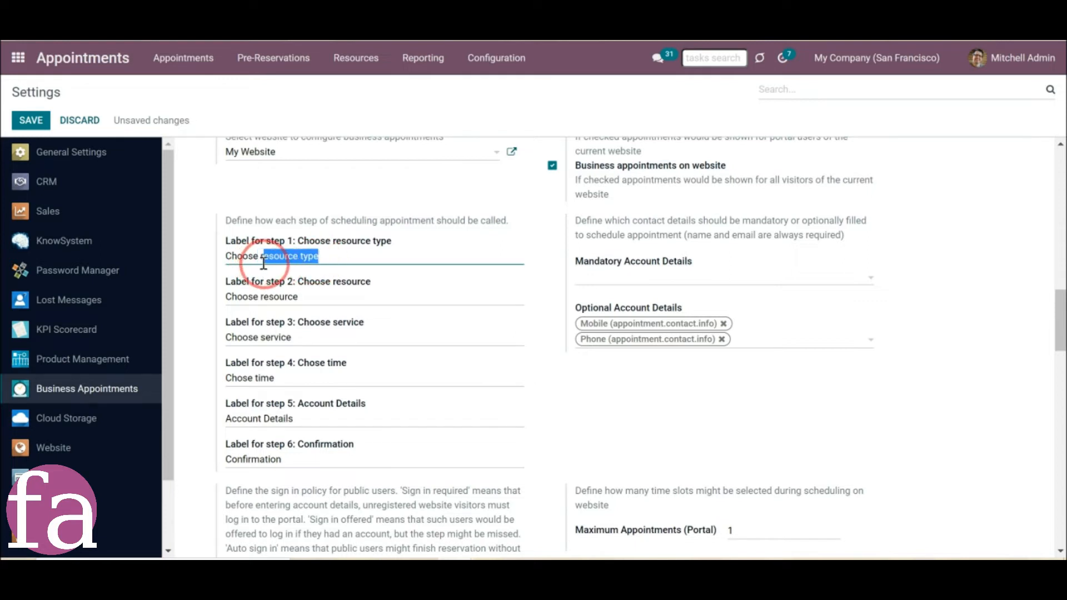
{"action": "type", "text": "the language"}
{"action": "left_click_drag", "start_coordinate": [305, 295], "coordinate": [261, 296]}
{"action": "type", "text": "the teacher"}
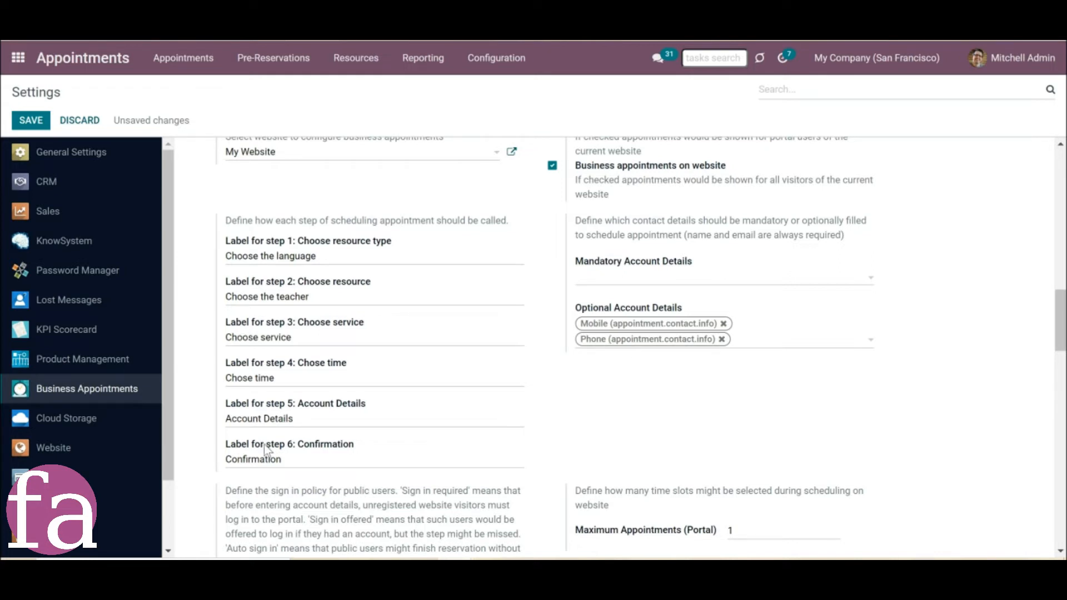
{"action": "left_click", "coordinate": [35, 123]}
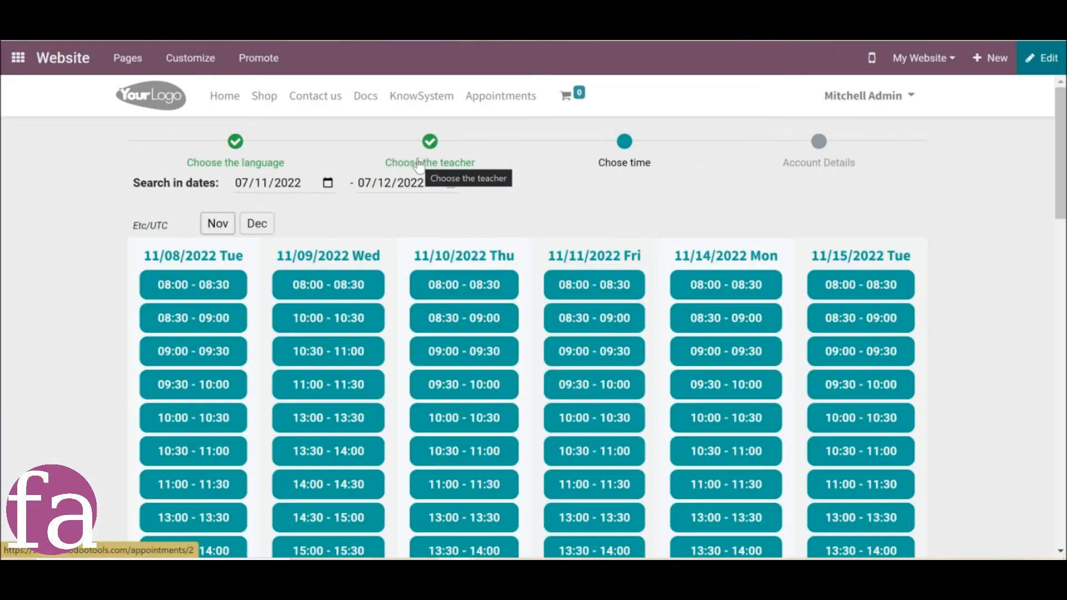
On the website booking page, go back to the teacher selection step and the language selection step.
{"action": "left_click", "coordinate": [420, 166]}
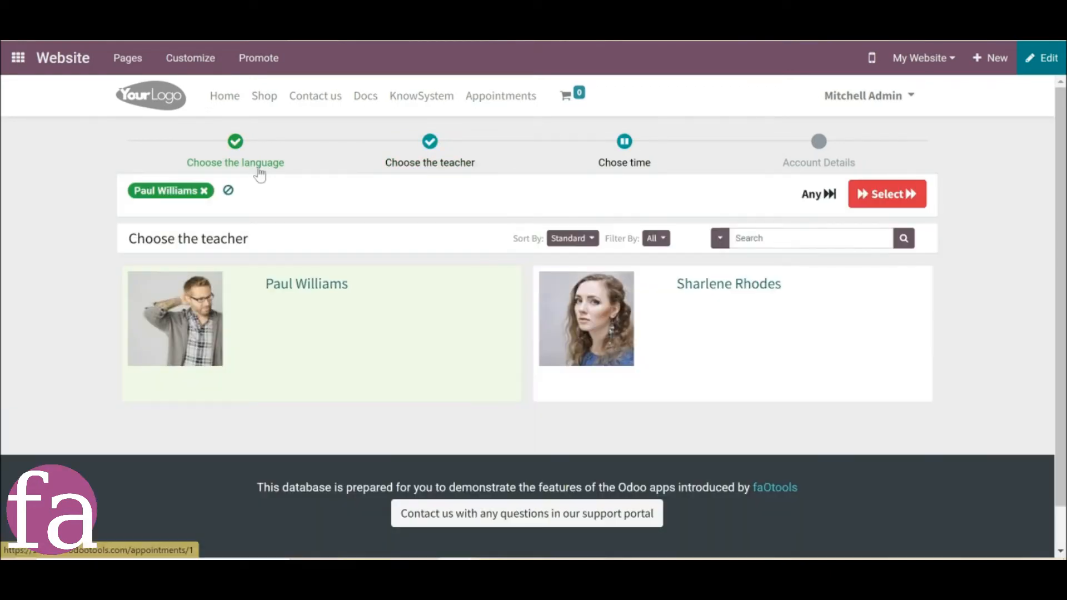
{"action": "left_click", "coordinate": [250, 167]}
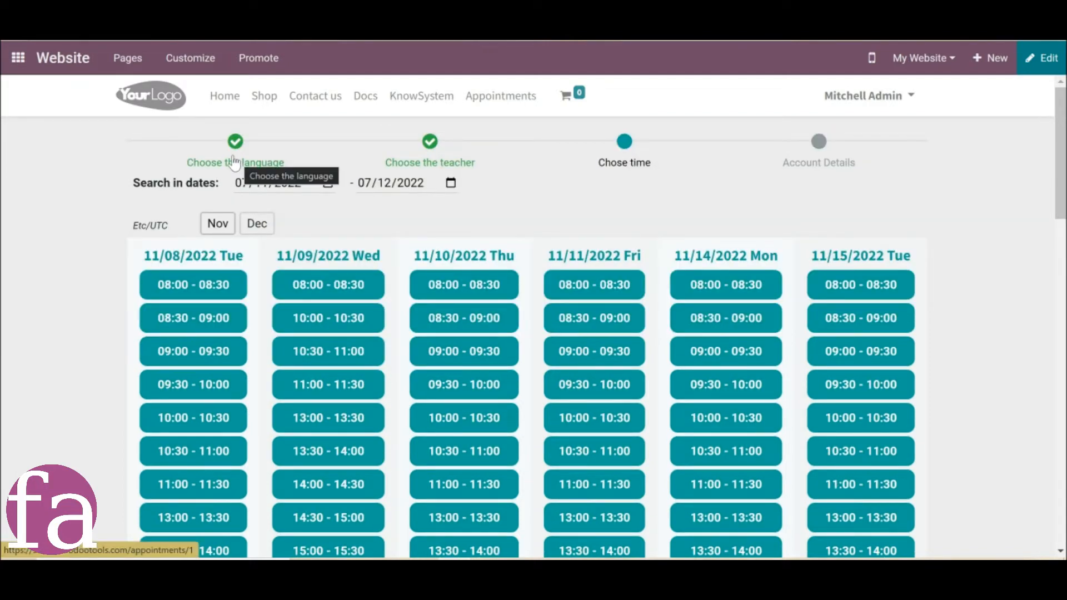
Turn off the progress bar in the appointment layout of the website's time selection page.
{"action": "left_click", "coordinate": [186, 65]}
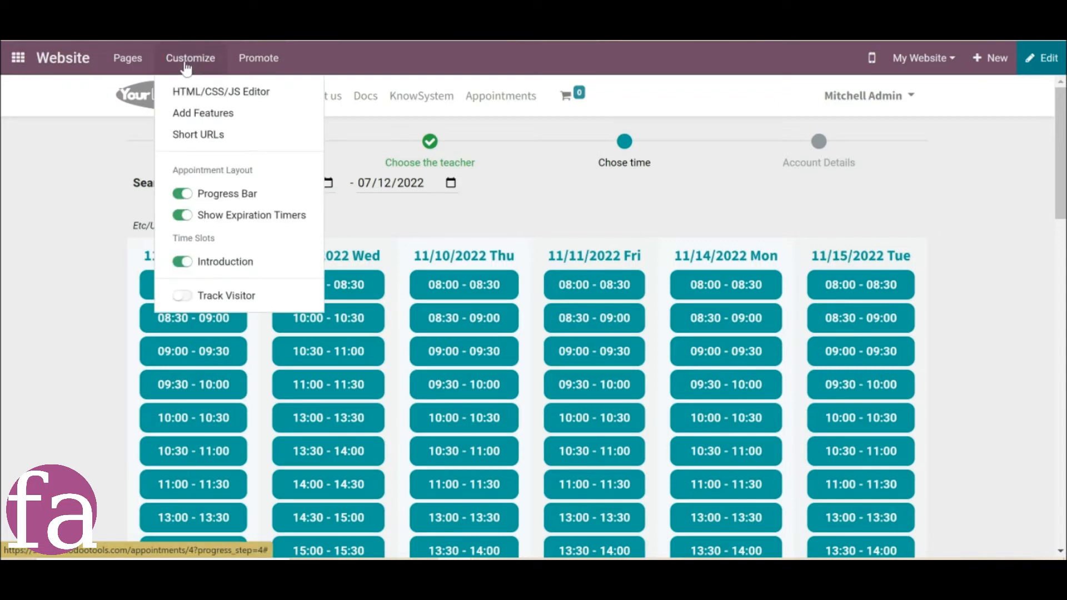
{"action": "left_click", "coordinate": [182, 195]}
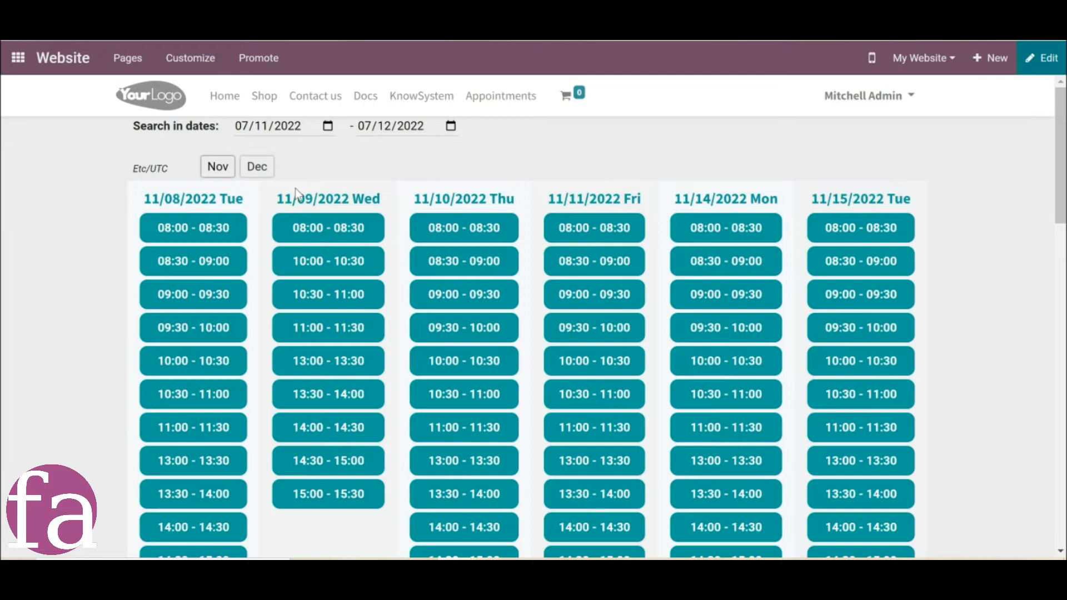
Check the mobile preview of the time selection page and close it.
{"action": "left_click", "coordinate": [872, 58]}
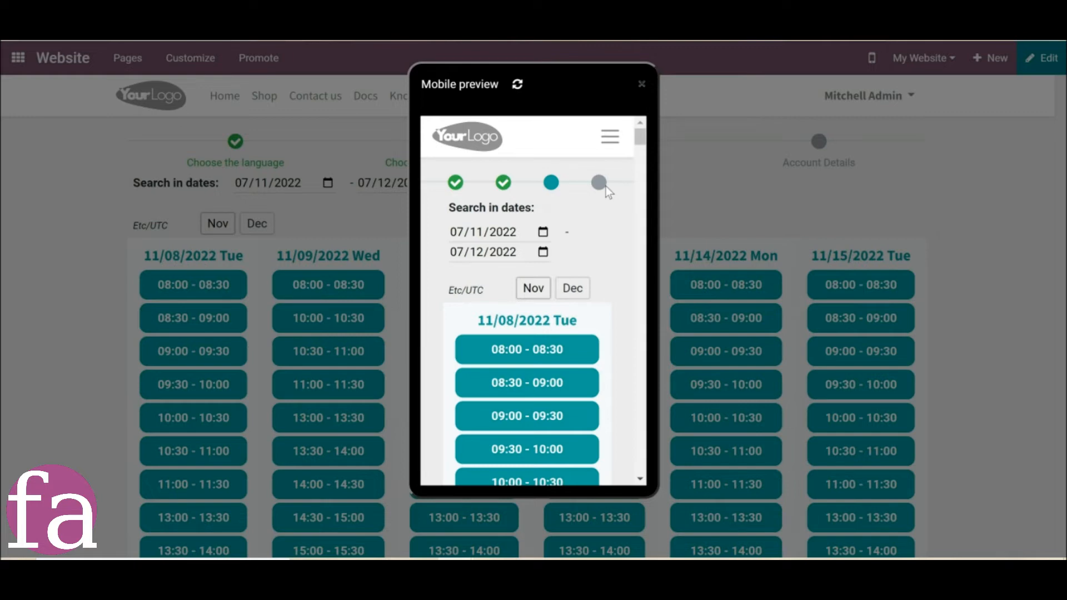
{"action": "key", "text": "Escape"}
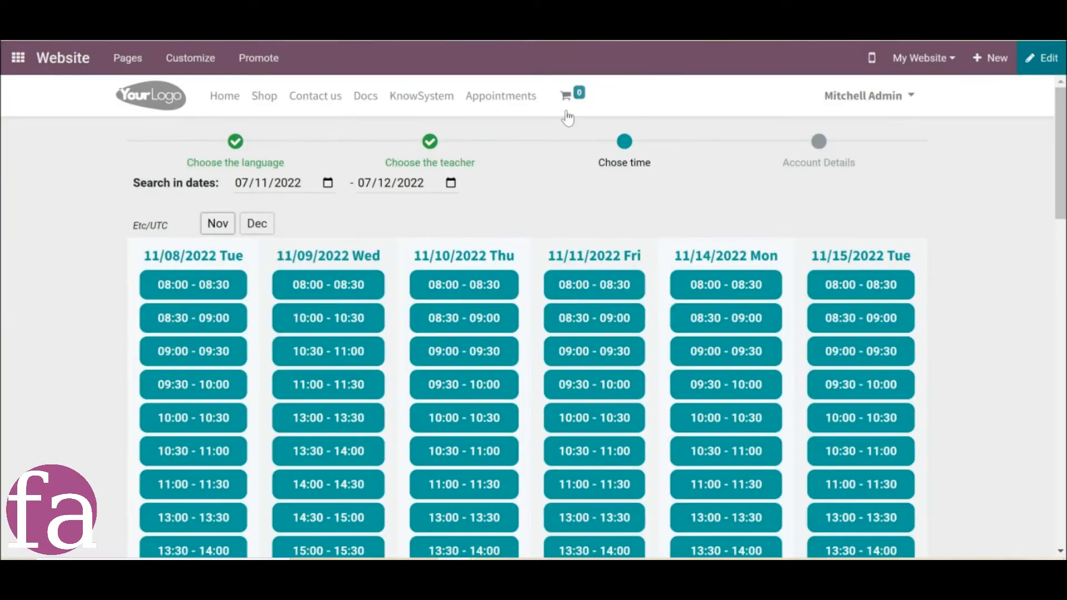
Return to the language selection step and review the layout customization options available for that page.
{"action": "left_click", "coordinate": [243, 166]}
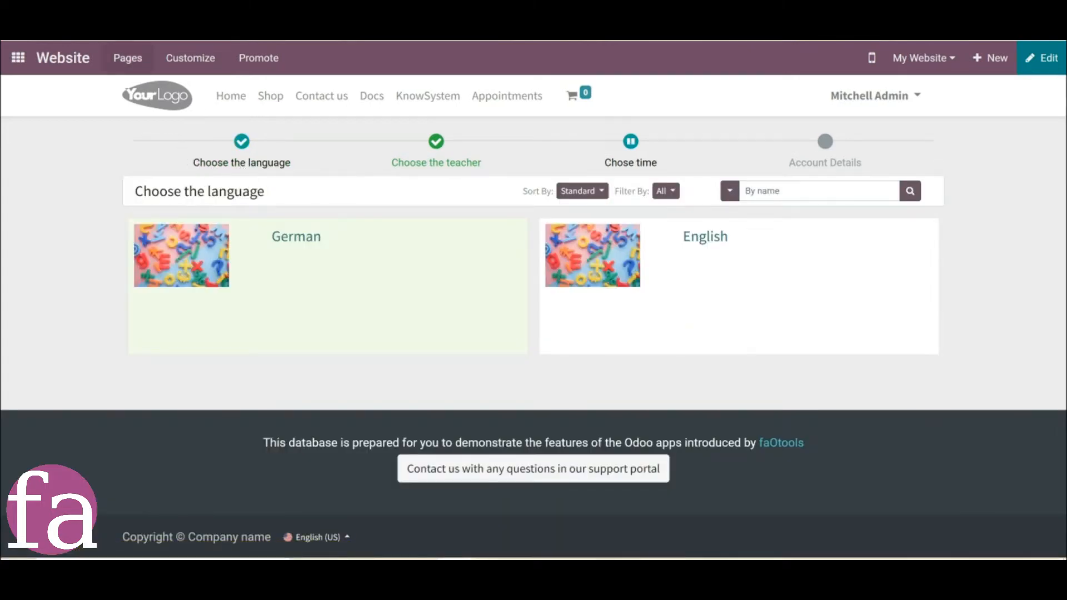
{"action": "left_click", "coordinate": [190, 58]}
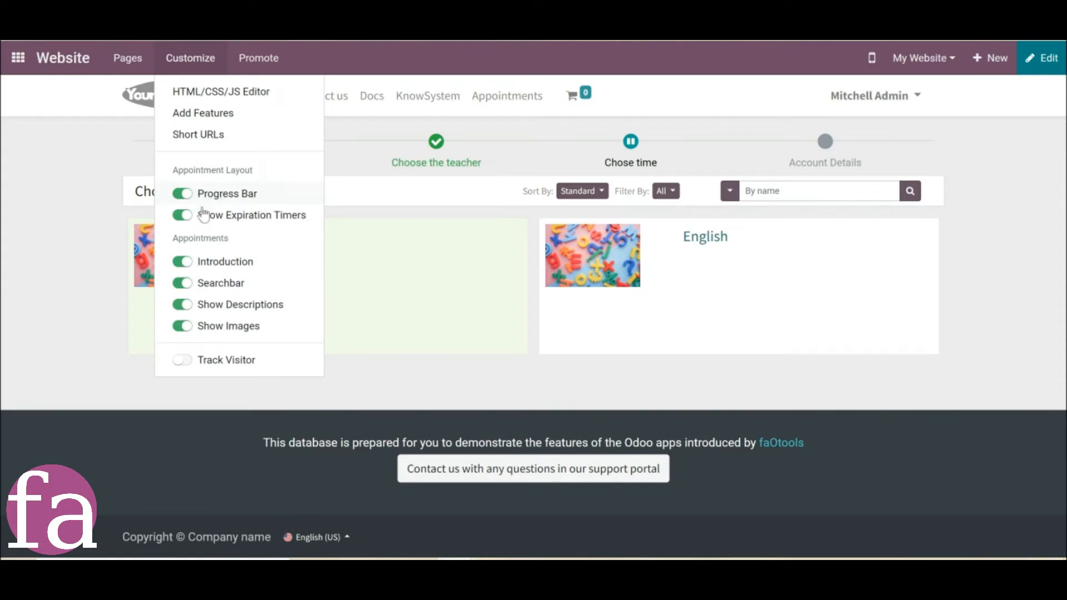
{"action": "left_click", "coordinate": [1042, 181]}
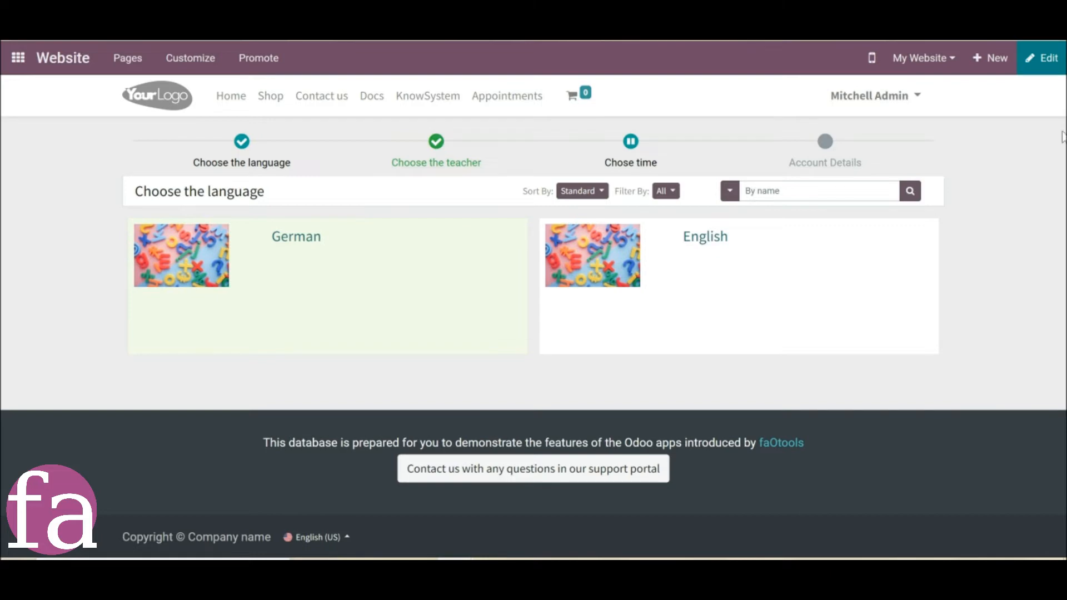
Try adding a Cover block above the language list in the page editor, and discard the edit.
{"action": "left_click", "coordinate": [1037, 65]}
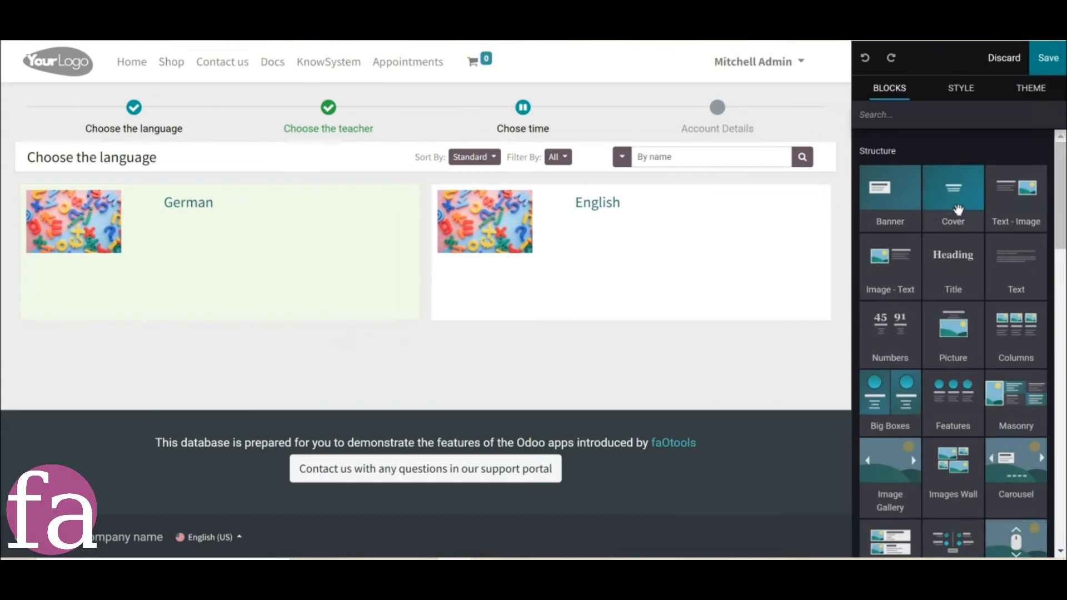
{"action": "left_click_drag", "start_coordinate": [944, 207], "coordinate": [589, 181]}
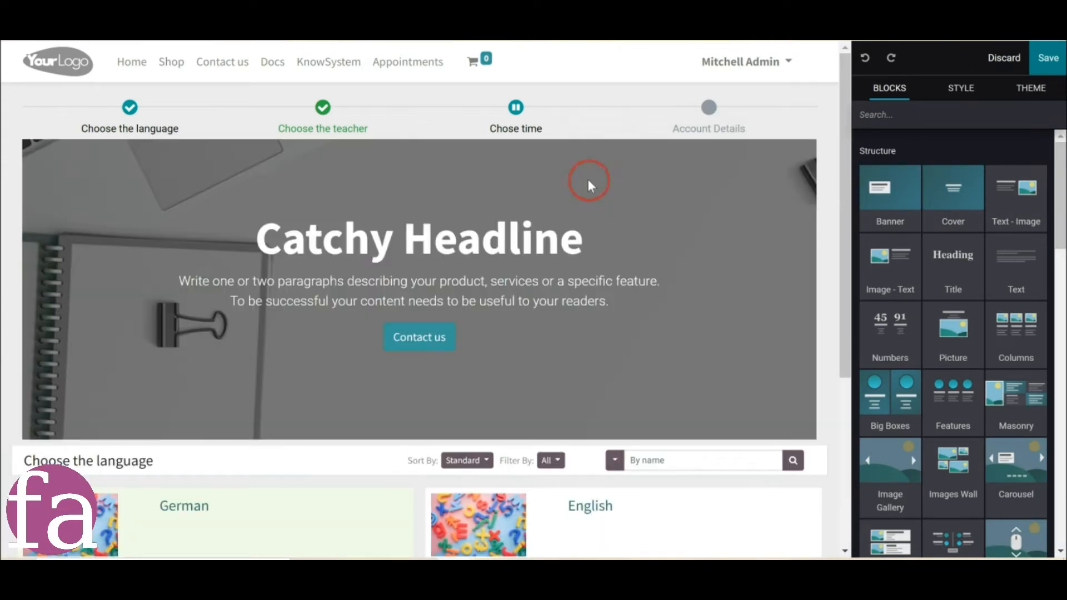
{"action": "left_click", "coordinate": [1004, 57]}
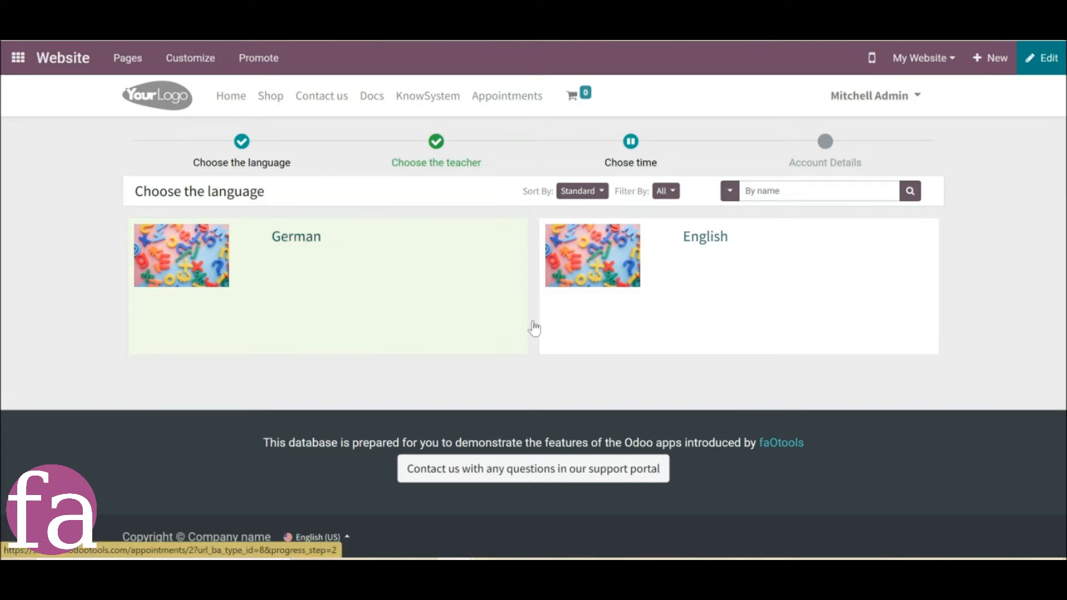
Review the filter, sort and search options available for the language list.
{"action": "left_click", "coordinate": [666, 191]}
{"action": "left_click", "coordinate": [592, 192]}
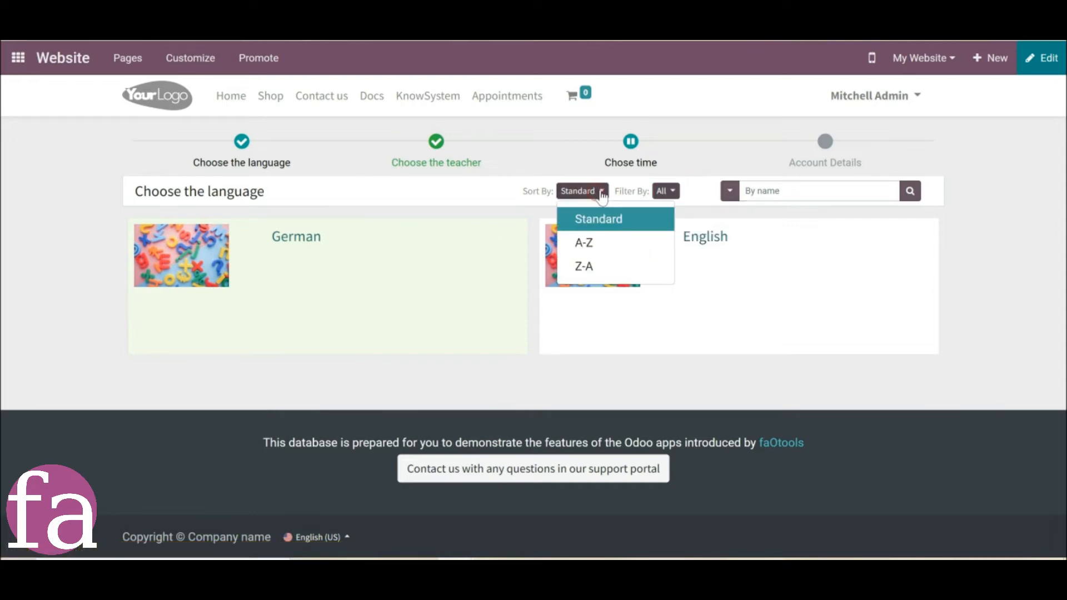
{"action": "left_click", "coordinate": [729, 191]}
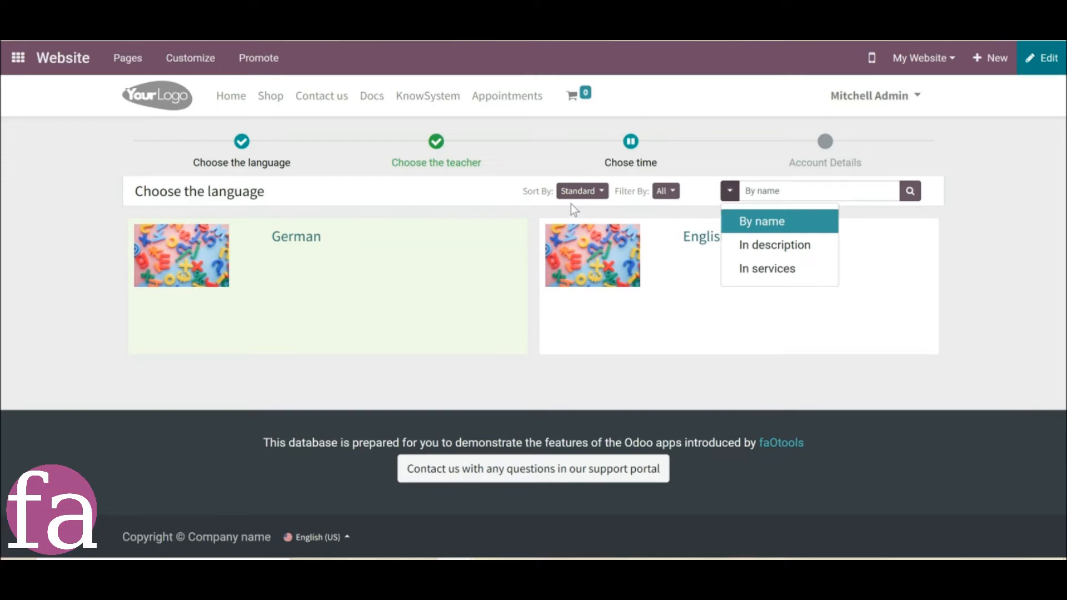
{"action": "left_click", "coordinate": [531, 210]}
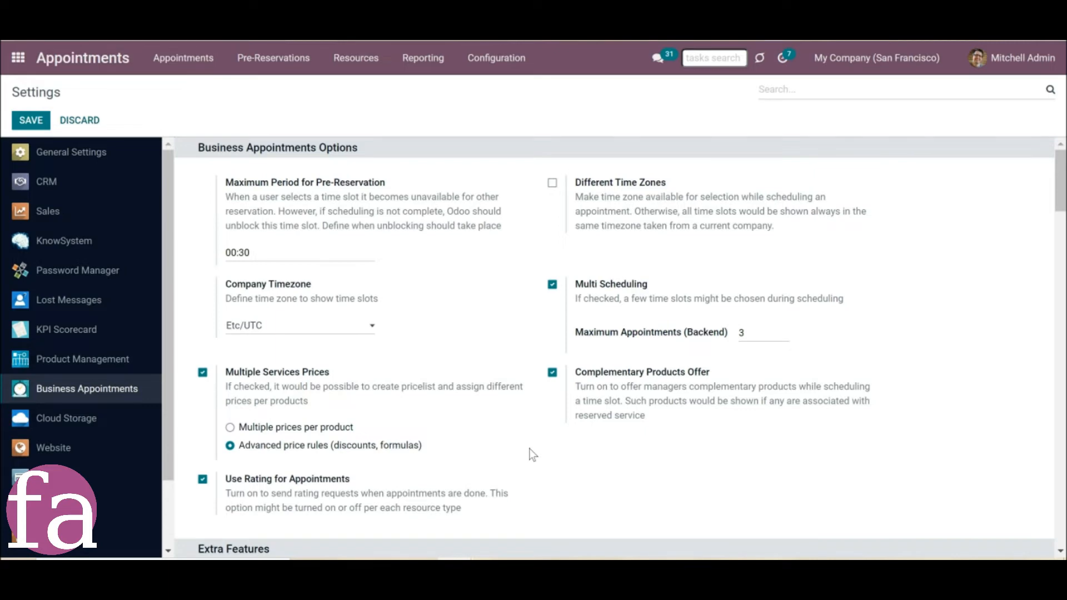
In the business appointment settings, create a custom portal resource types filter named Best for the Business Resource Type model.
{"action": "scroll", "coordinate": [529, 449], "scroll_direction": "down", "scroll_amount": 3}
{"action": "scroll", "coordinate": [529, 449], "scroll_direction": "down", "scroll_amount": 10}
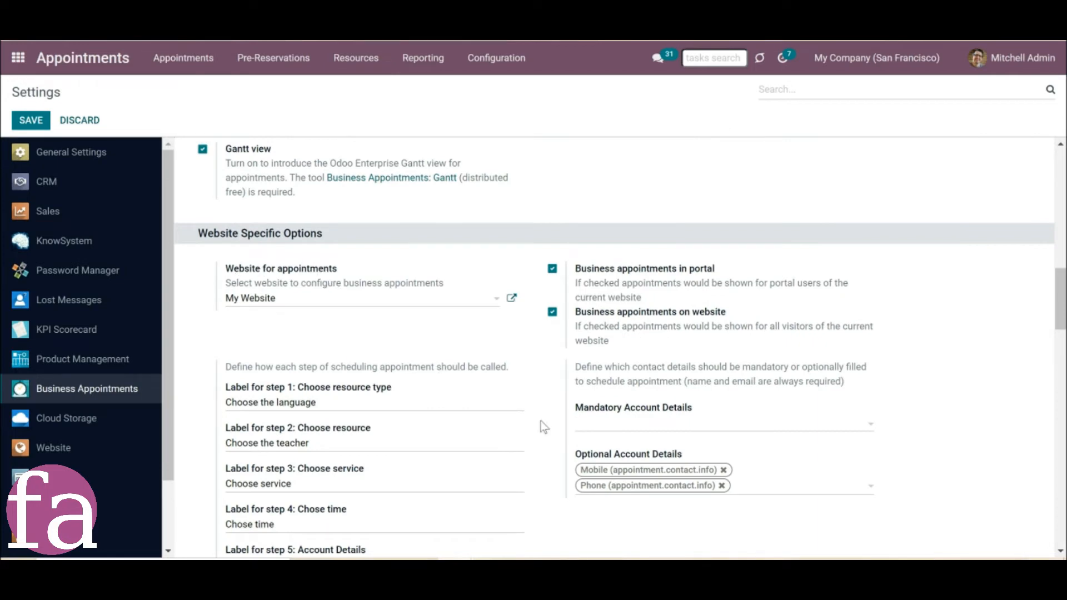
{"action": "scroll", "coordinate": [552, 442], "scroll_direction": "down", "scroll_amount": 10}
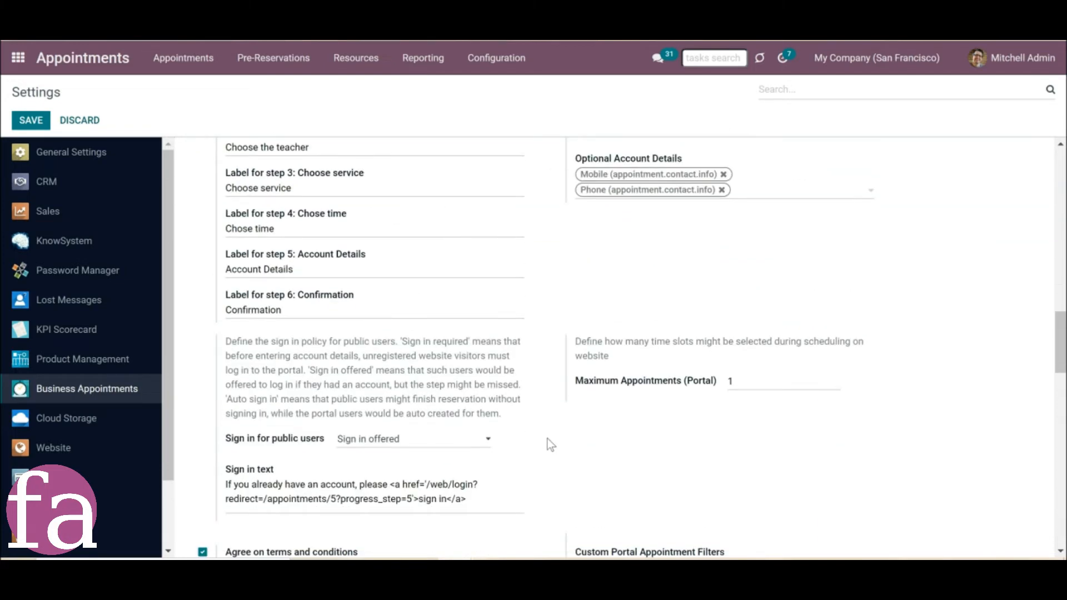
{"action": "scroll", "coordinate": [549, 443], "scroll_direction": "down", "scroll_amount": 10}
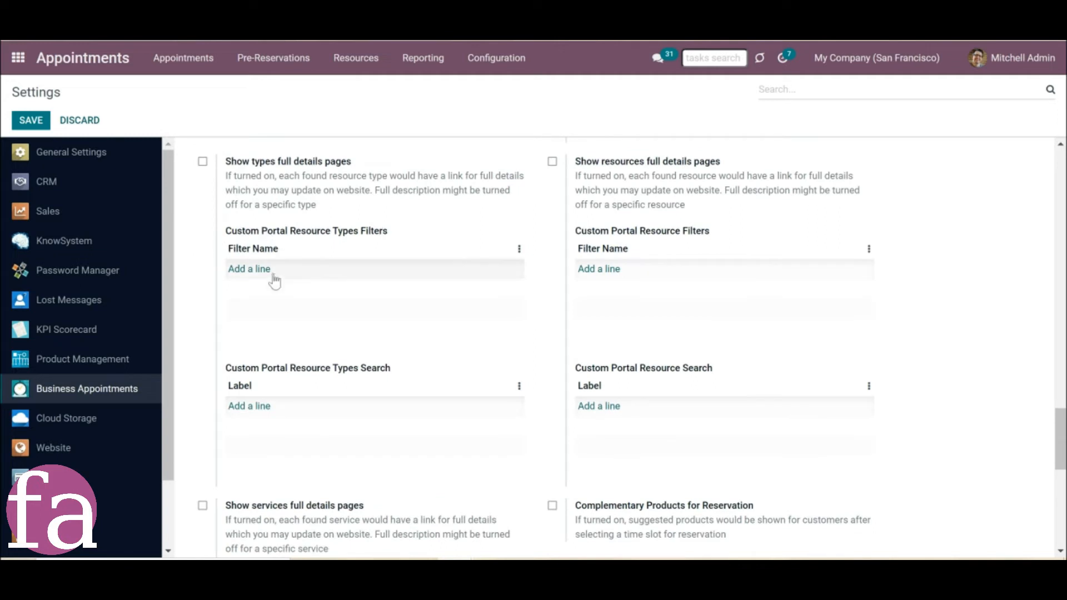
{"action": "left_click", "coordinate": [238, 271]}
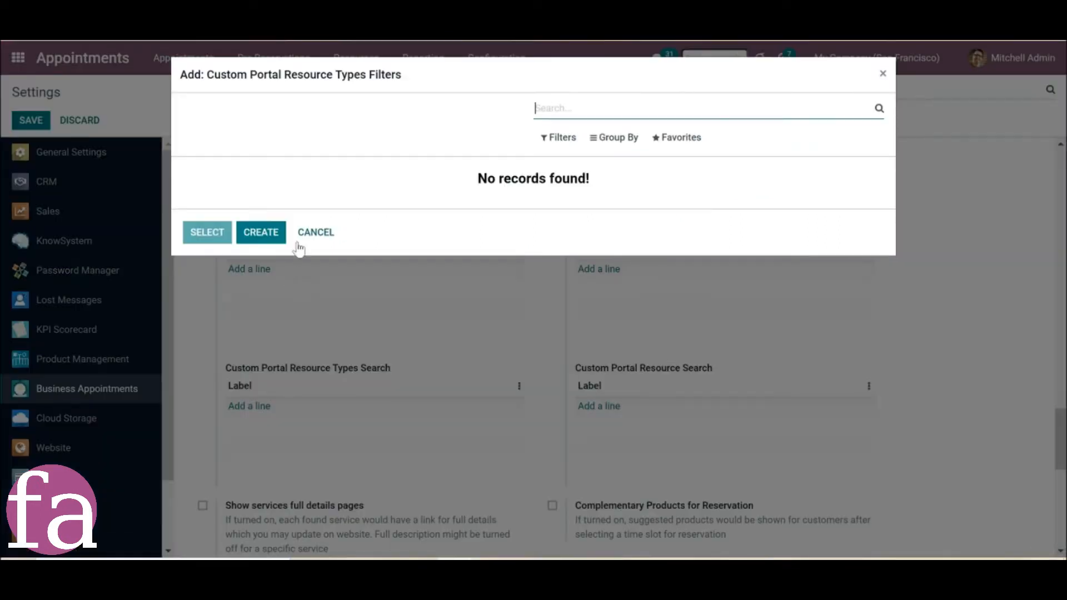
{"action": "left_click", "coordinate": [260, 235]}
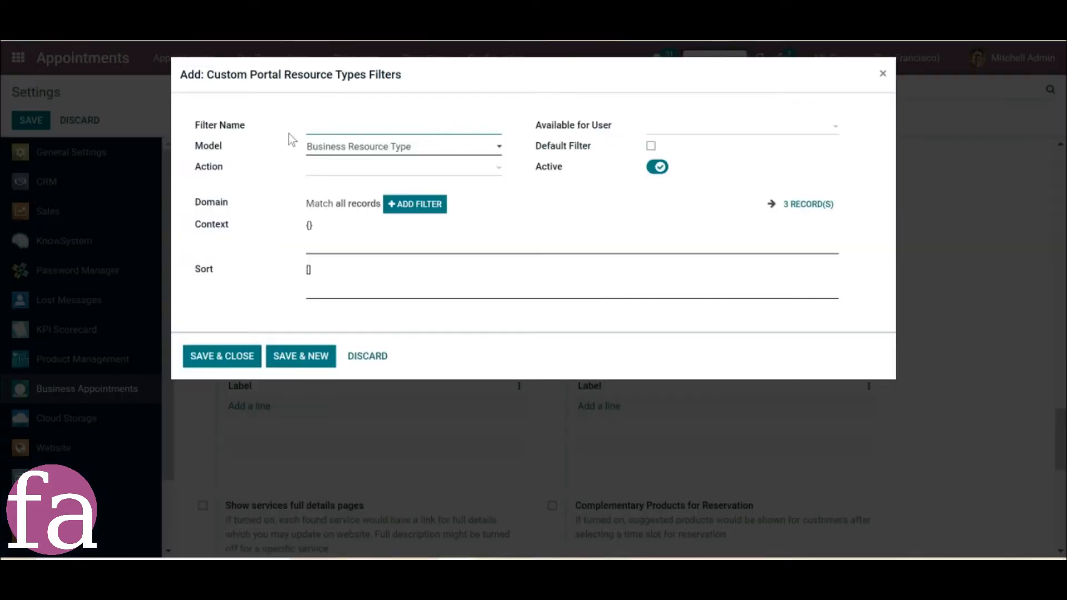
{"action": "type", "text": "Best"}
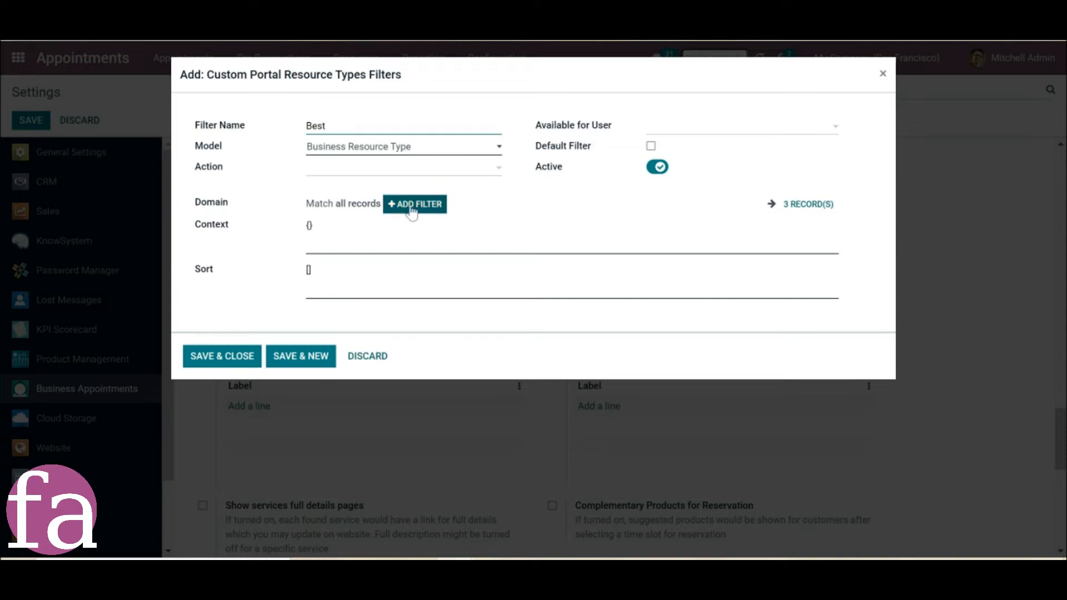
Add a domain rule to the Best filter, search the rule's fields for "de", and save the filter.
{"action": "left_click", "coordinate": [411, 210]}
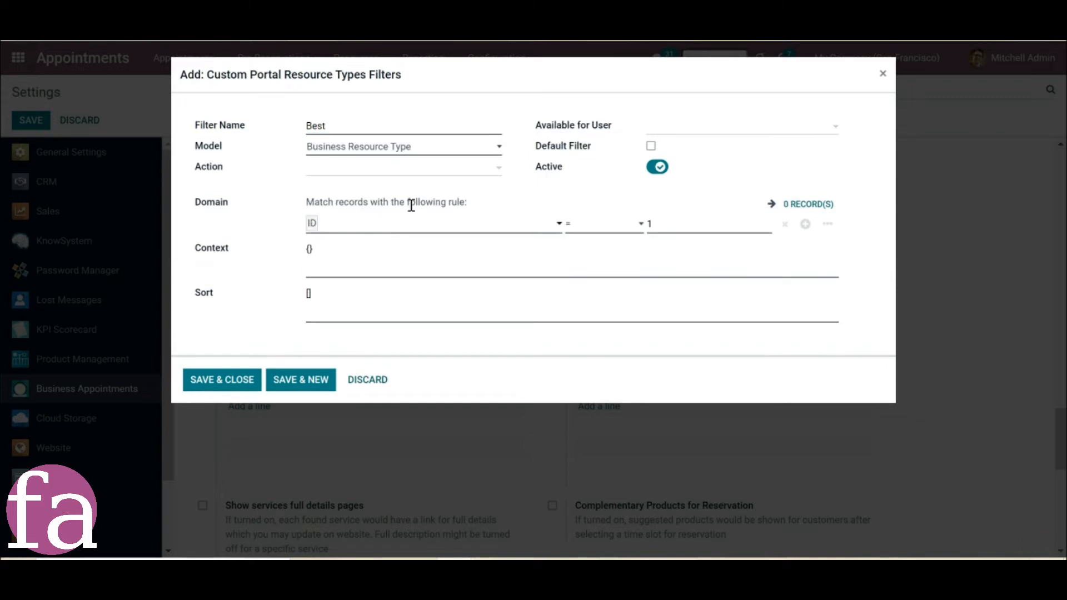
{"action": "left_click", "coordinate": [394, 232]}
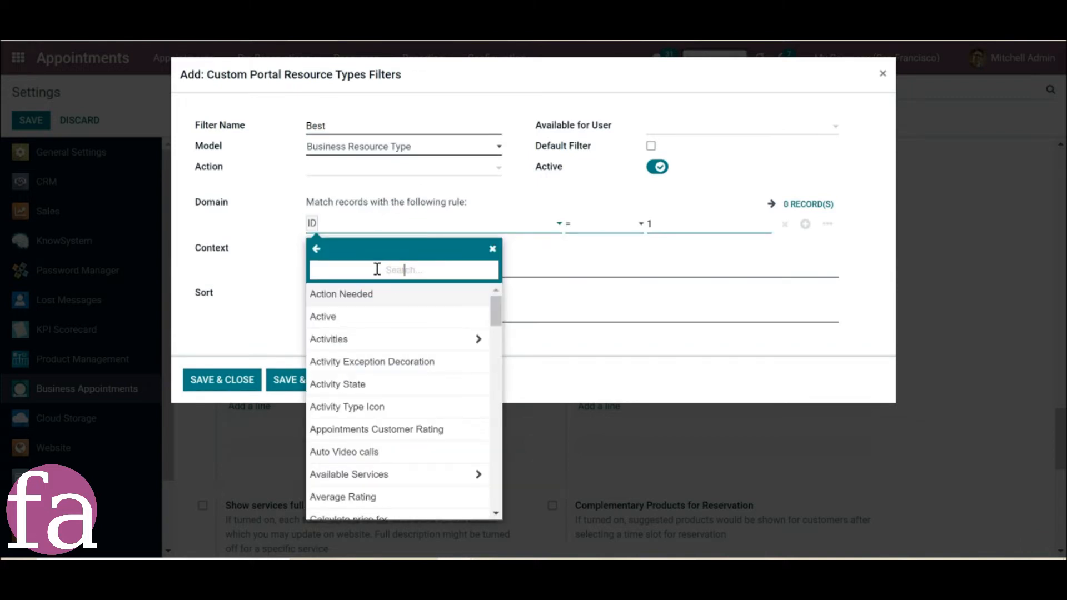
{"action": "type", "text": "de"}
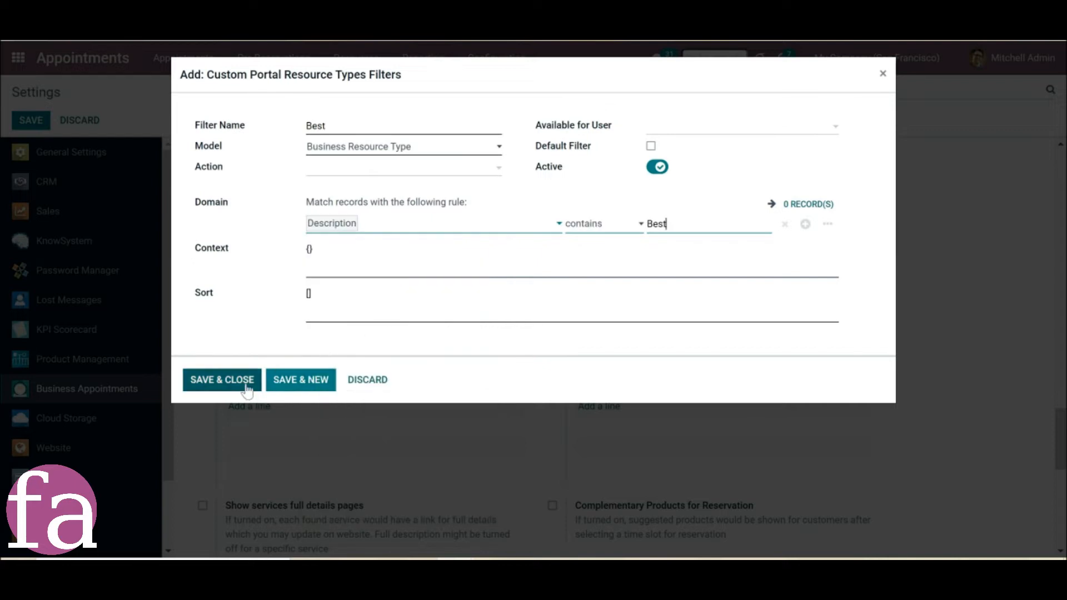
{"action": "left_click", "coordinate": [247, 383]}
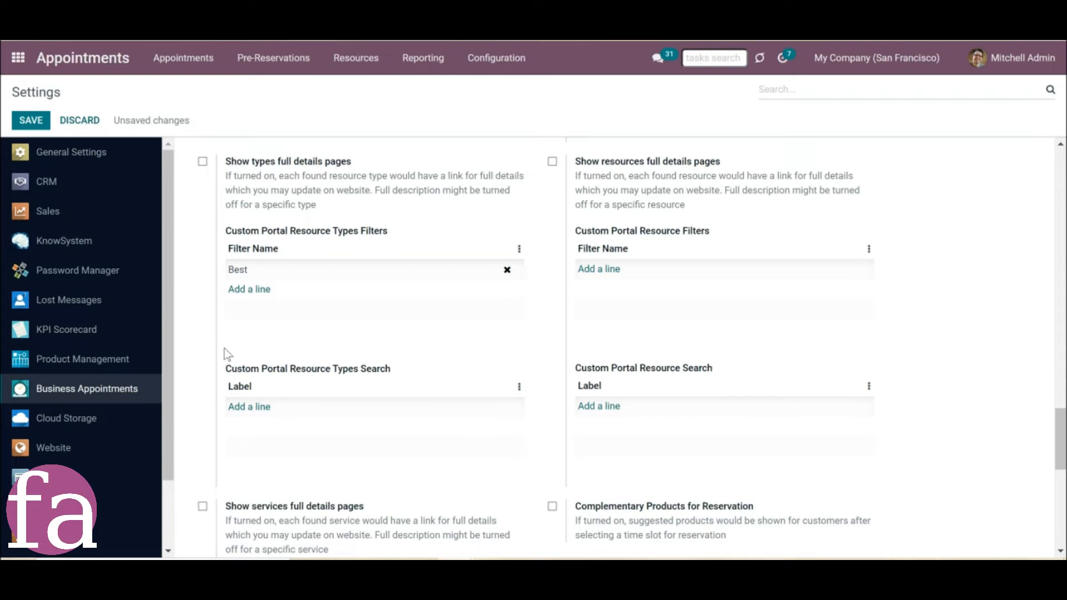
Add a custom portal resource types search on the Website Description field of business.resource.type, and save the settings.
{"action": "left_click_drag", "start_coordinate": [226, 371], "coordinate": [388, 367]}
{"action": "left_click", "coordinate": [431, 371]}
{"action": "left_click", "coordinate": [248, 409]}
{"action": "left_click", "coordinate": [259, 240]}
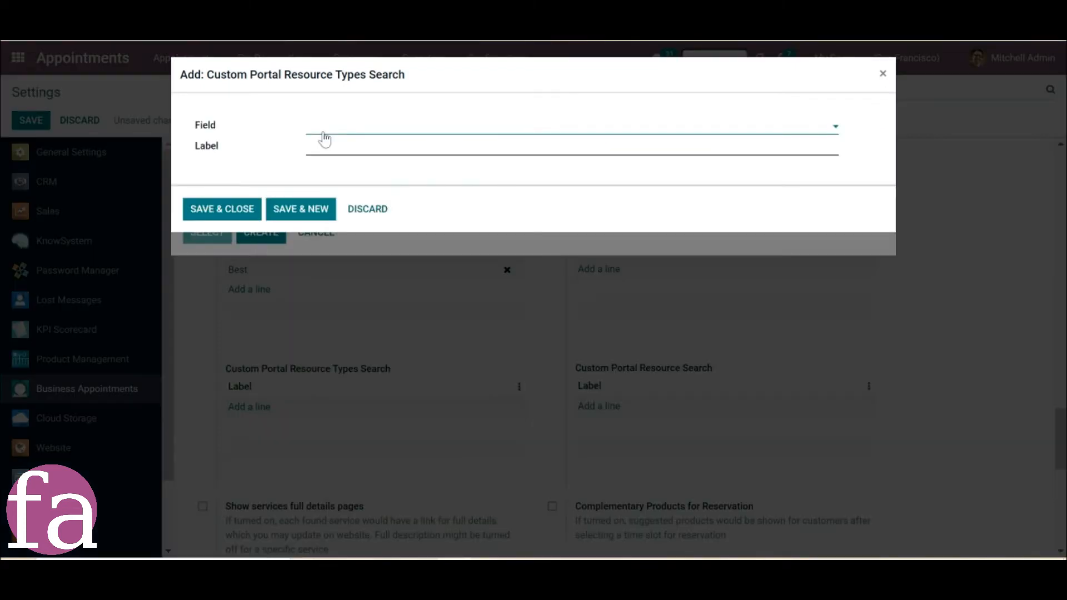
{"action": "type", "text": "WE"}
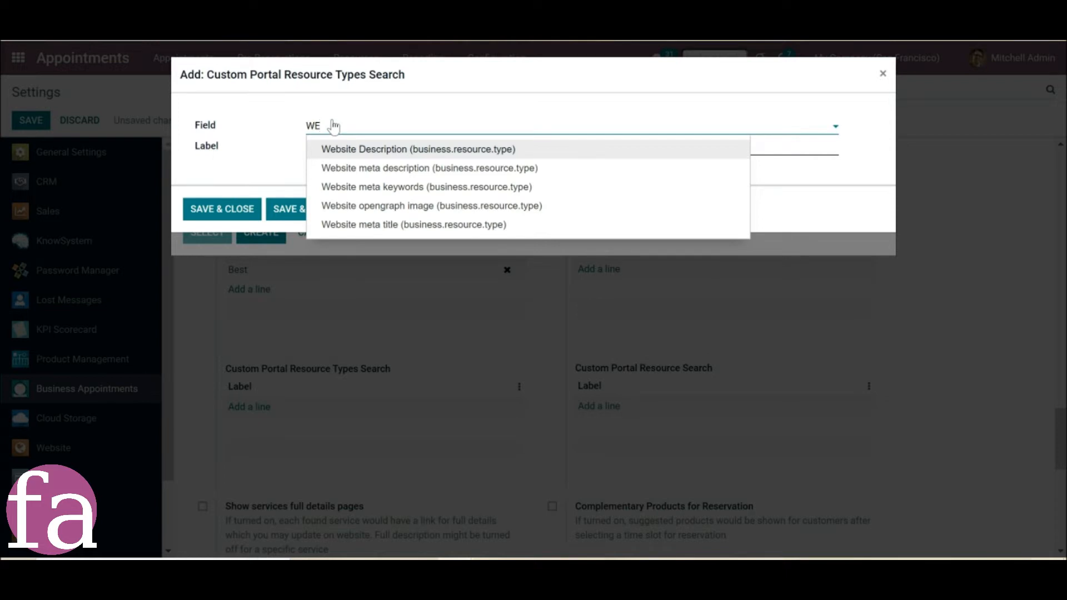
{"action": "left_click", "coordinate": [366, 156]}
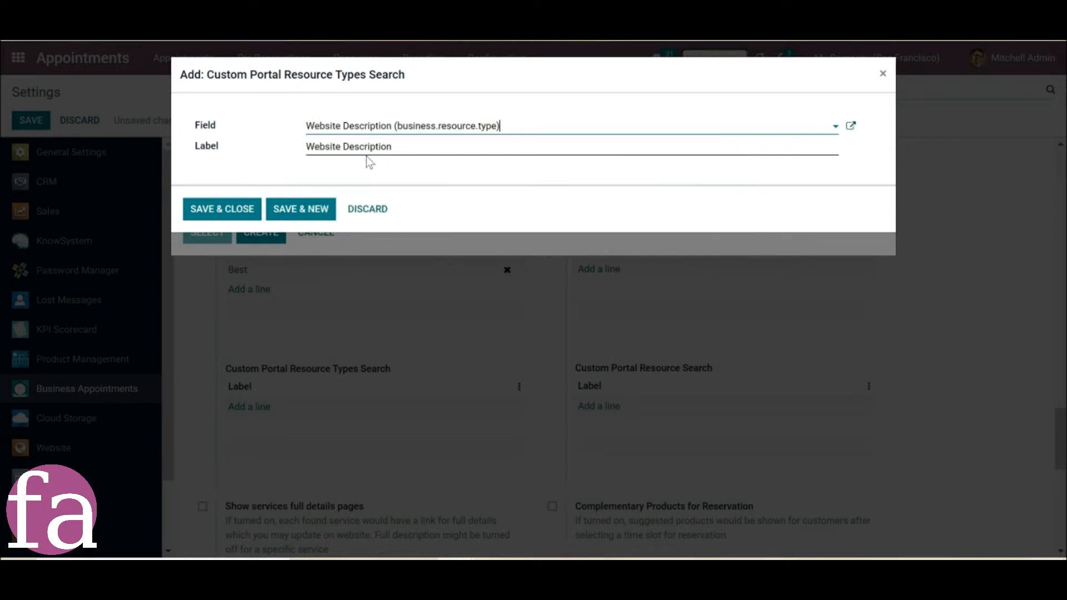
{"action": "left_click", "coordinate": [228, 211]}
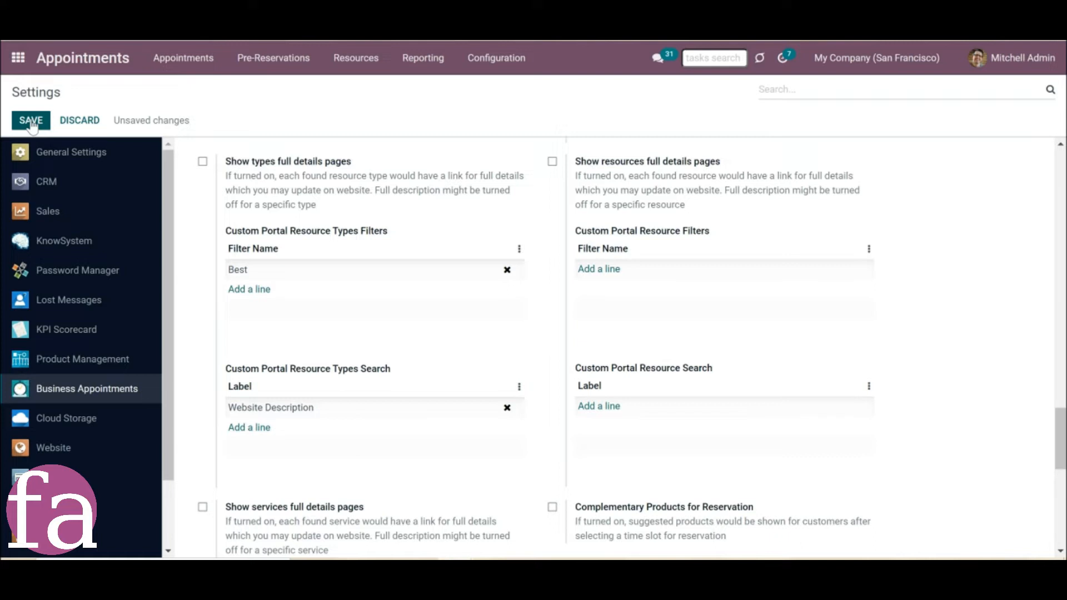
{"action": "left_click", "coordinate": [31, 121]}
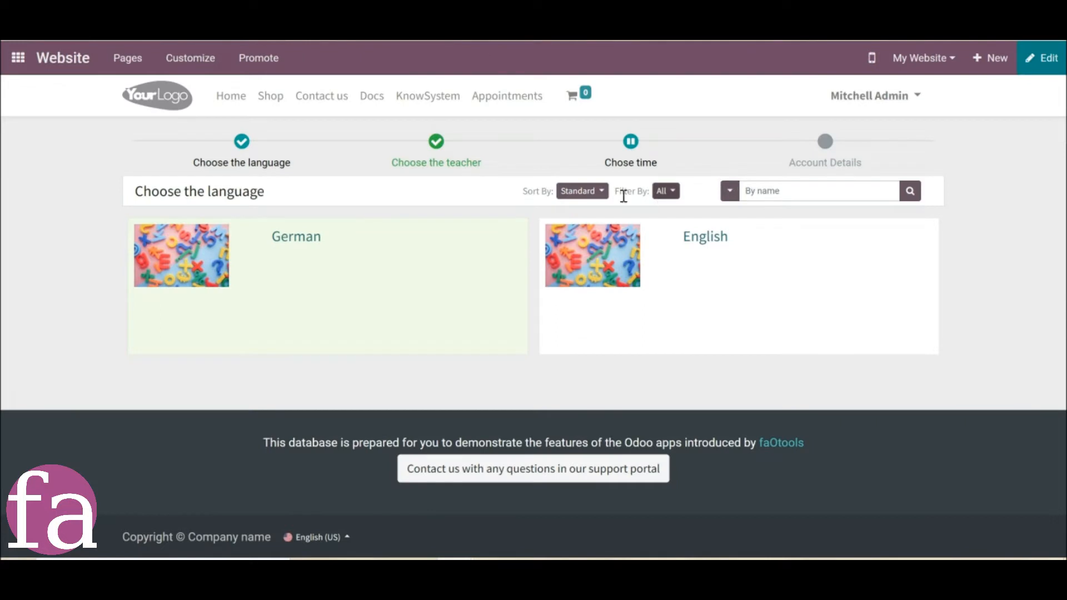
Filter the website's language list by the custom Best filter.
{"action": "left_click", "coordinate": [666, 191]}
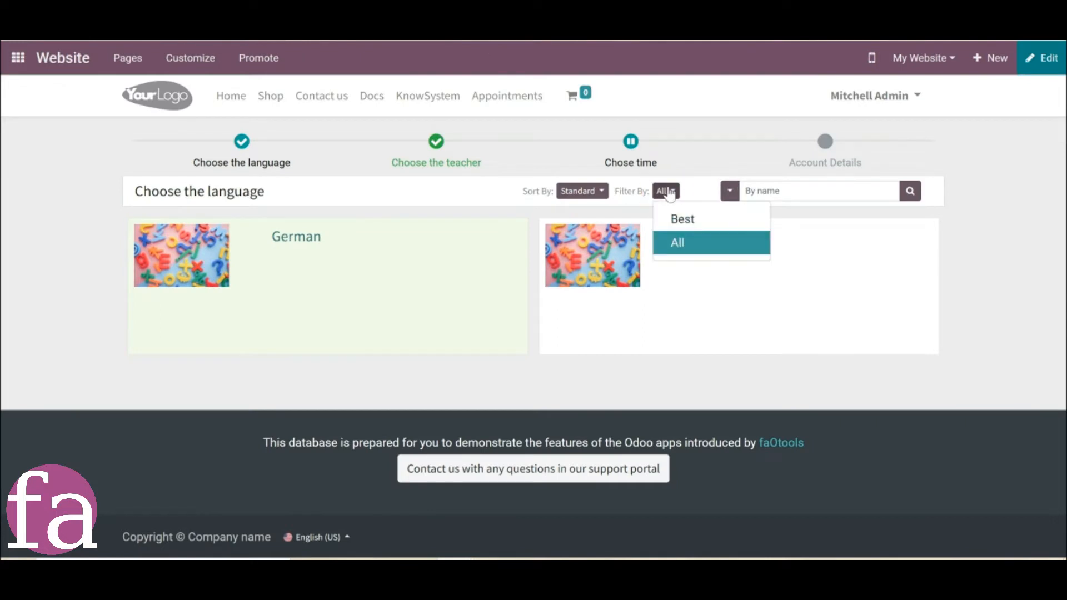
{"action": "left_click", "coordinate": [683, 225]}
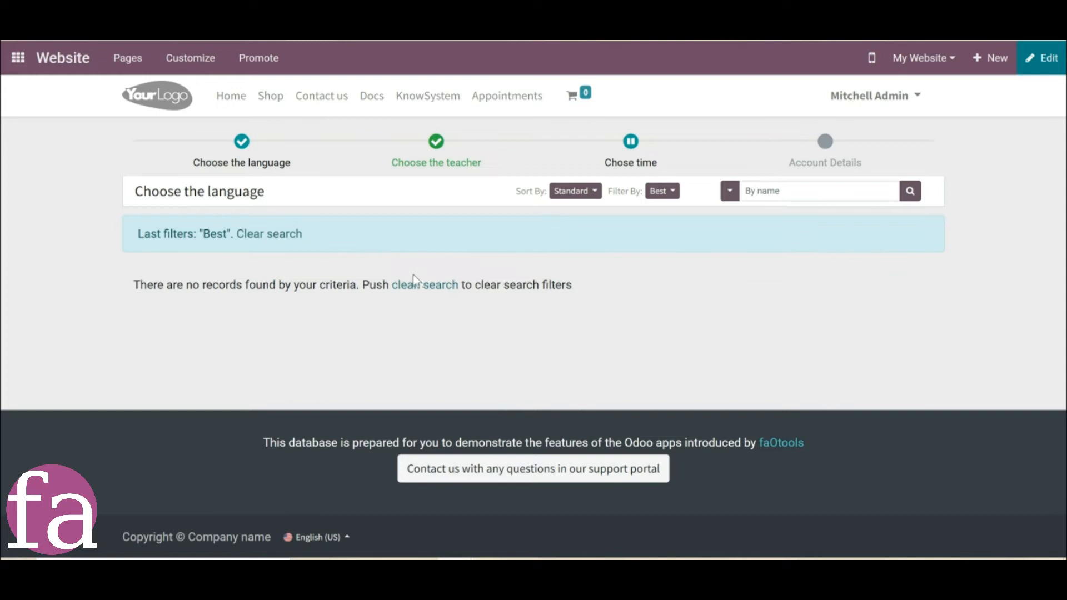
Clear the Best filter from the language list and check the sorting, filter and search options of the portal's My Appointments list.
{"action": "left_click", "coordinate": [415, 289]}
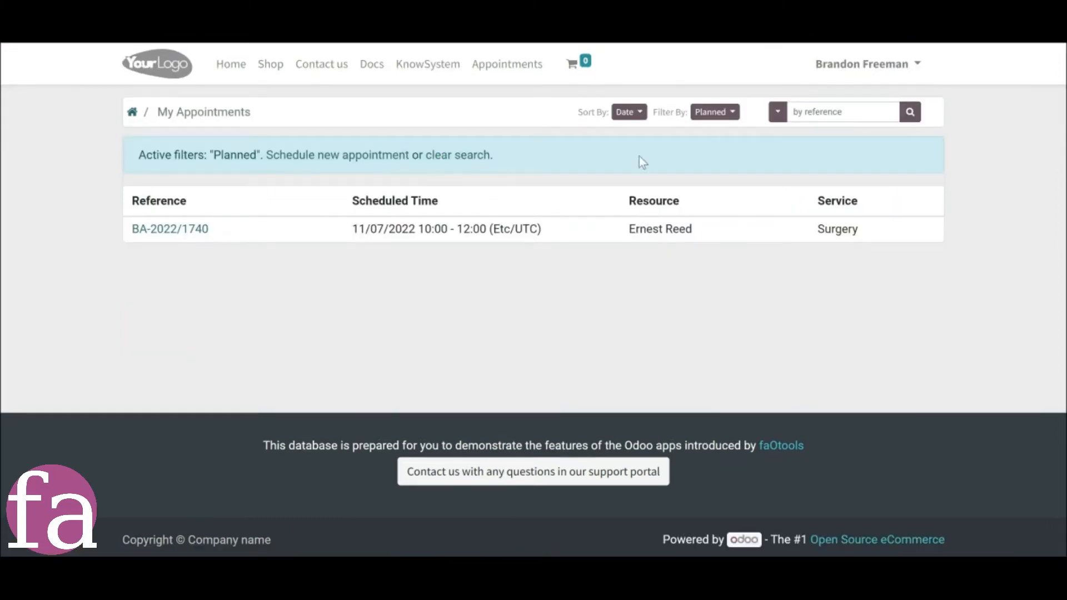
{"action": "left_click", "coordinate": [628, 112]}
{"action": "left_click", "coordinate": [715, 113]}
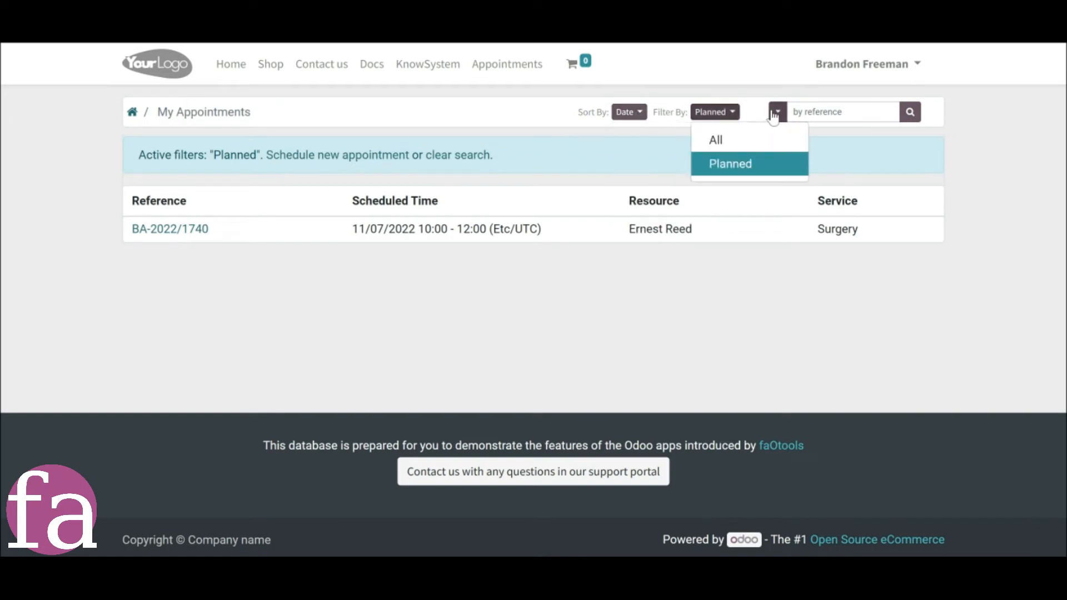
{"action": "left_click", "coordinate": [778, 112]}
{"action": "left_click", "coordinate": [696, 335]}
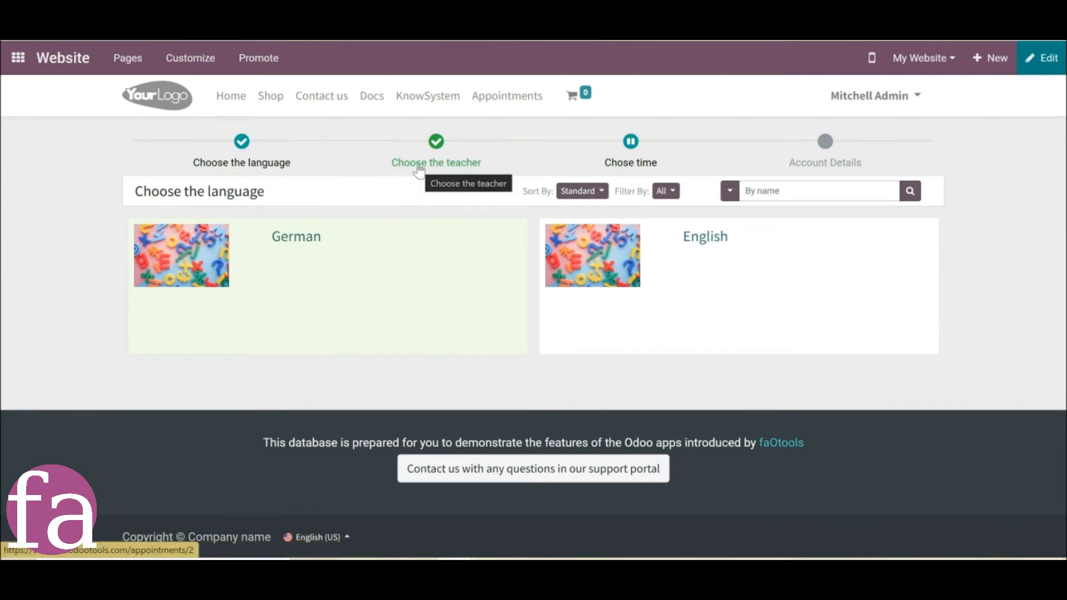
Select both teachers in the booking's teacher step and check the time slots offered for them.
{"action": "left_click", "coordinate": [420, 169]}
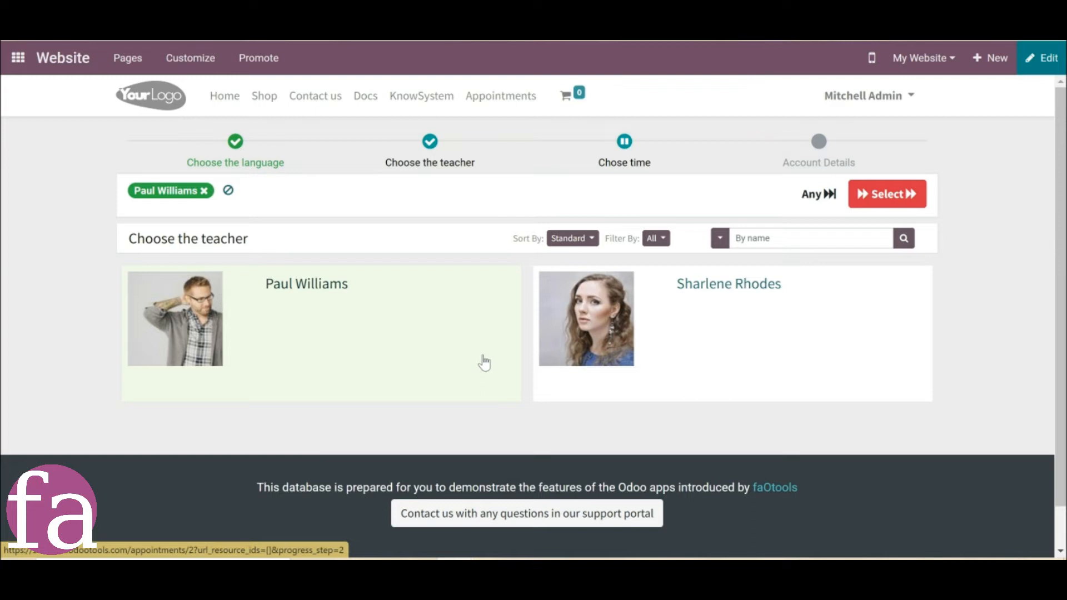
{"action": "left_click", "coordinate": [413, 354]}
{"action": "left_click", "coordinate": [792, 281]}
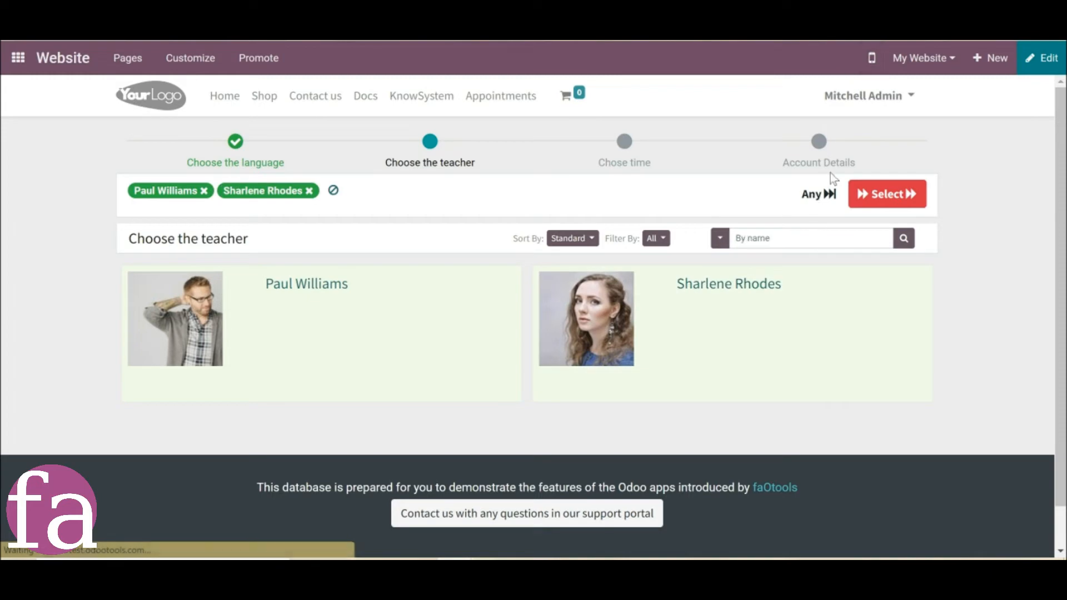
{"action": "left_click", "coordinate": [826, 211]}
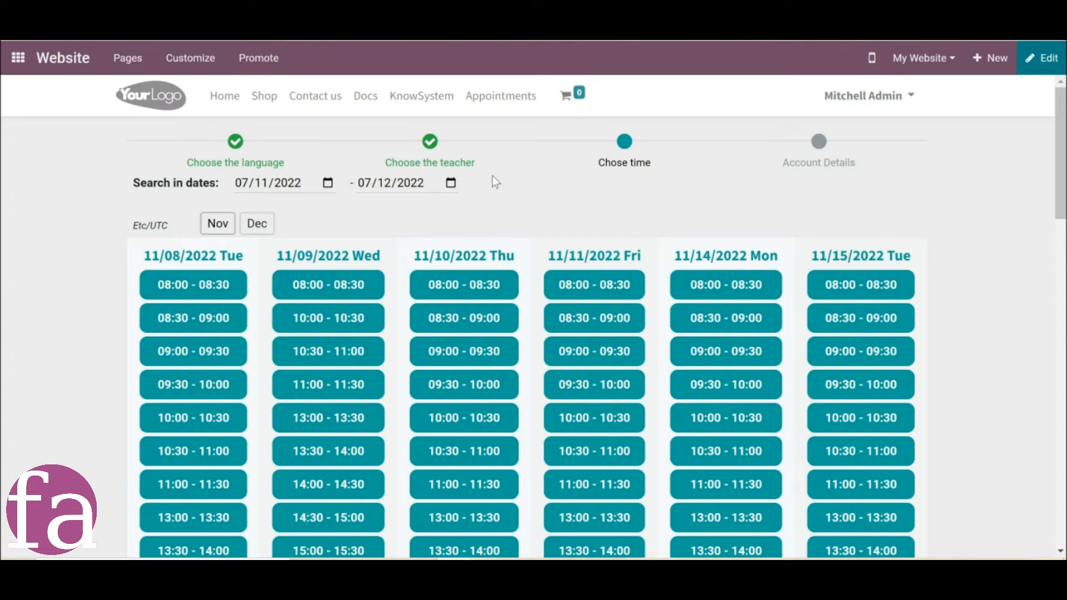
{"action": "left_click", "coordinate": [466, 163]}
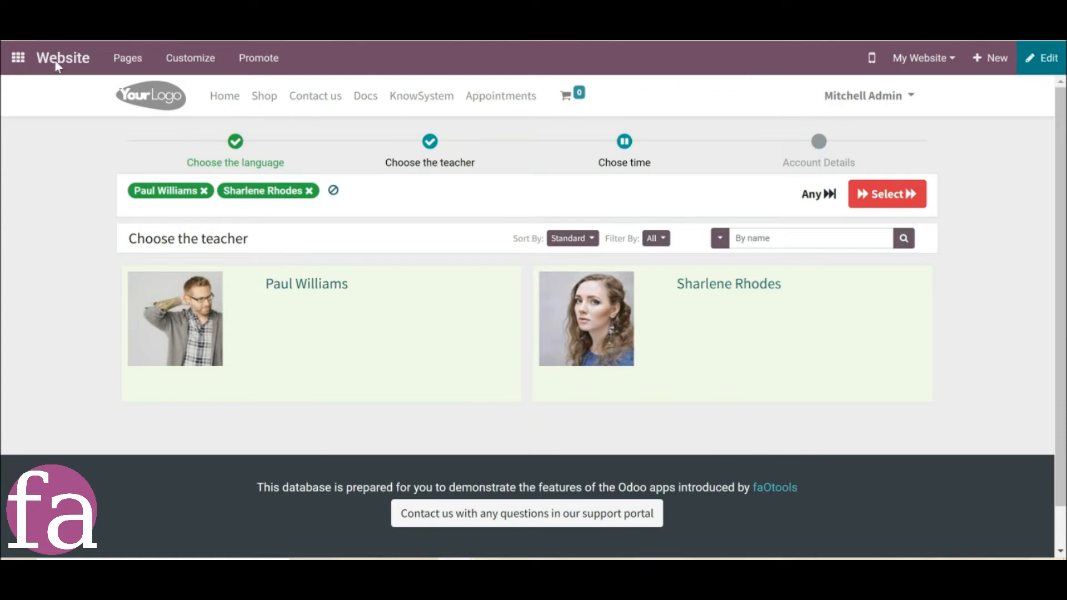
In the business appointment settings, enable full details pages for resources and save the settings.
{"action": "left_click", "coordinate": [166, 34]}
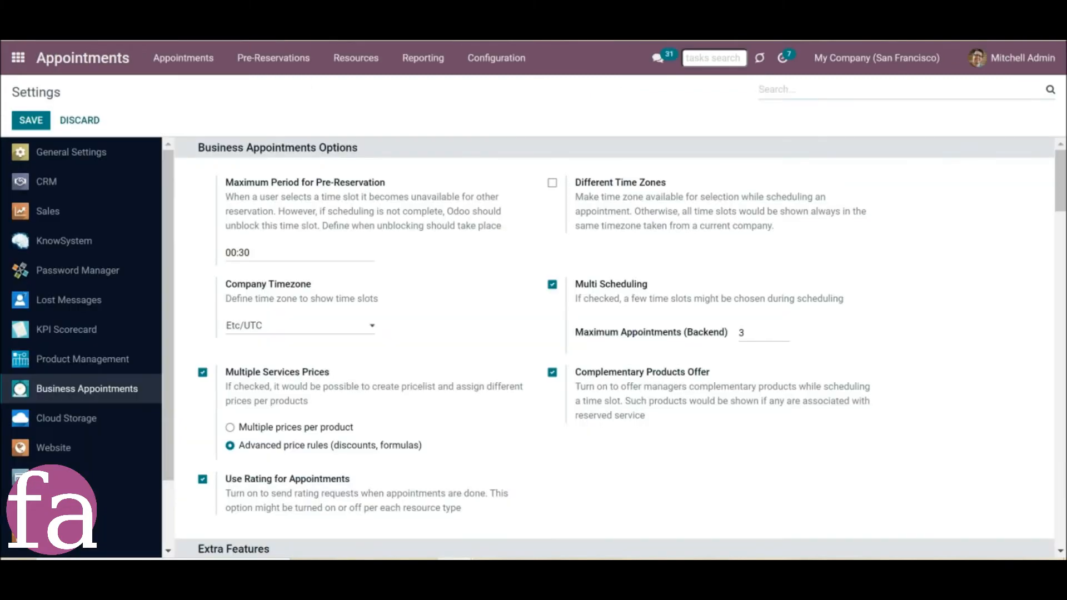
{"action": "scroll", "coordinate": [506, 365], "scroll_direction": "down", "scroll_amount": 2}
{"action": "scroll", "coordinate": [506, 365], "scroll_direction": "down", "scroll_amount": 5}
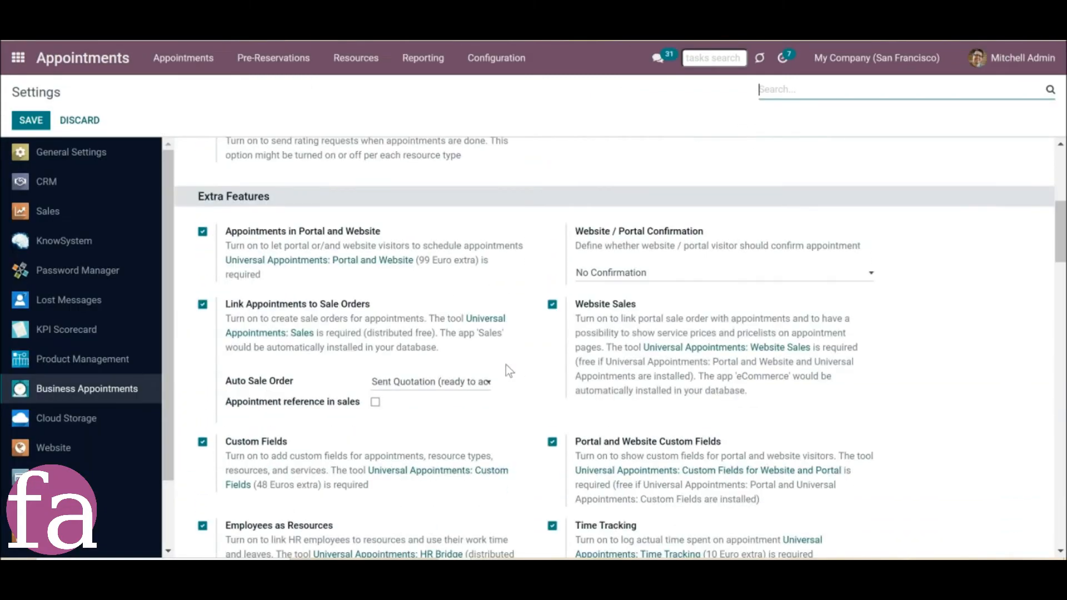
{"action": "scroll", "coordinate": [505, 364], "scroll_direction": "down", "scroll_amount": 15}
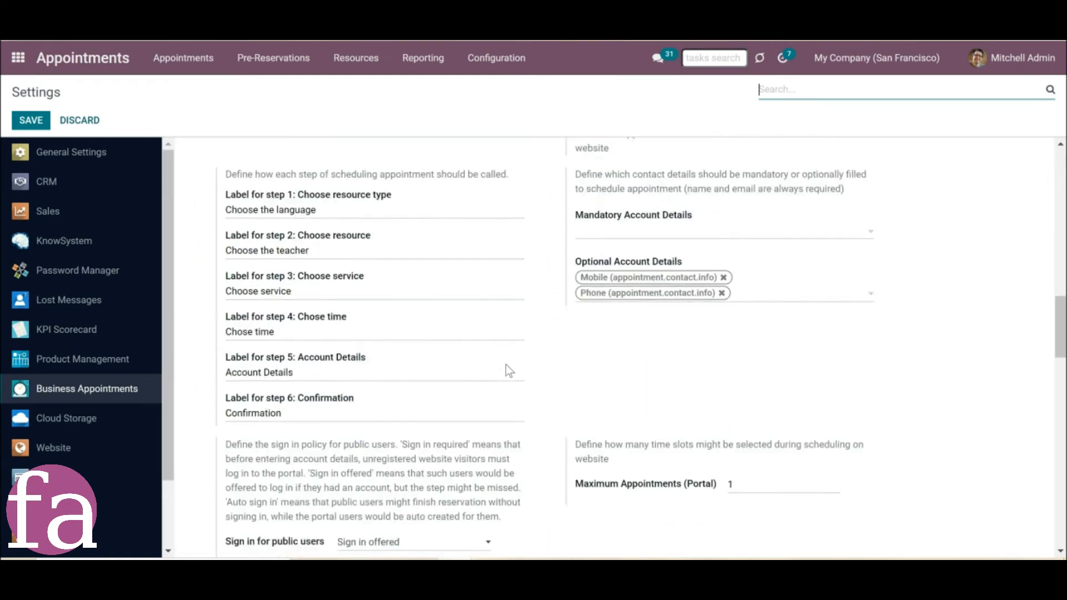
{"action": "left_click", "coordinate": [552, 237]}
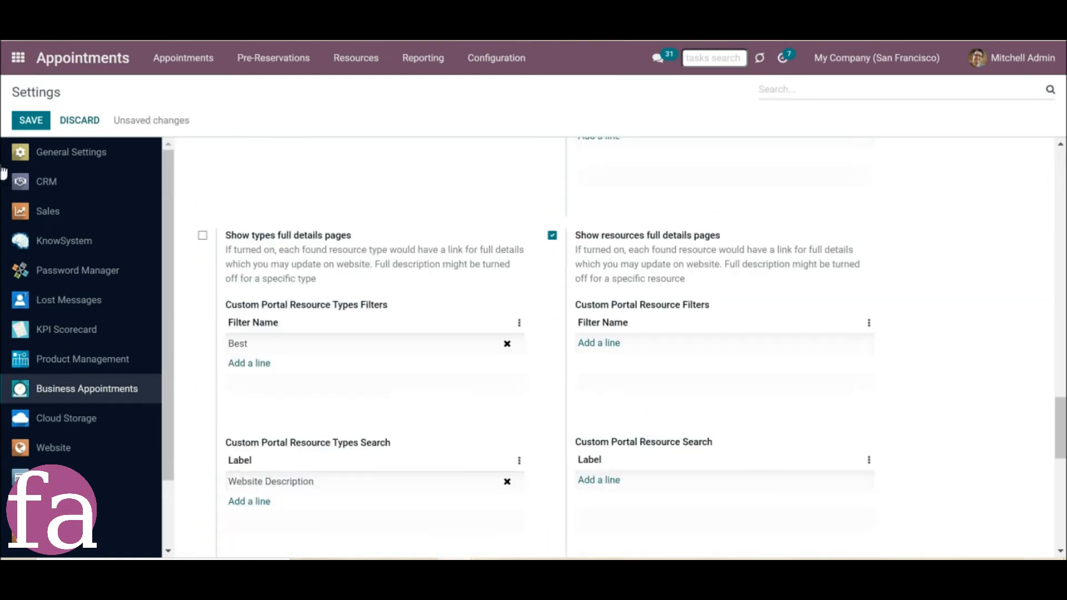
{"action": "left_click", "coordinate": [30, 122]}
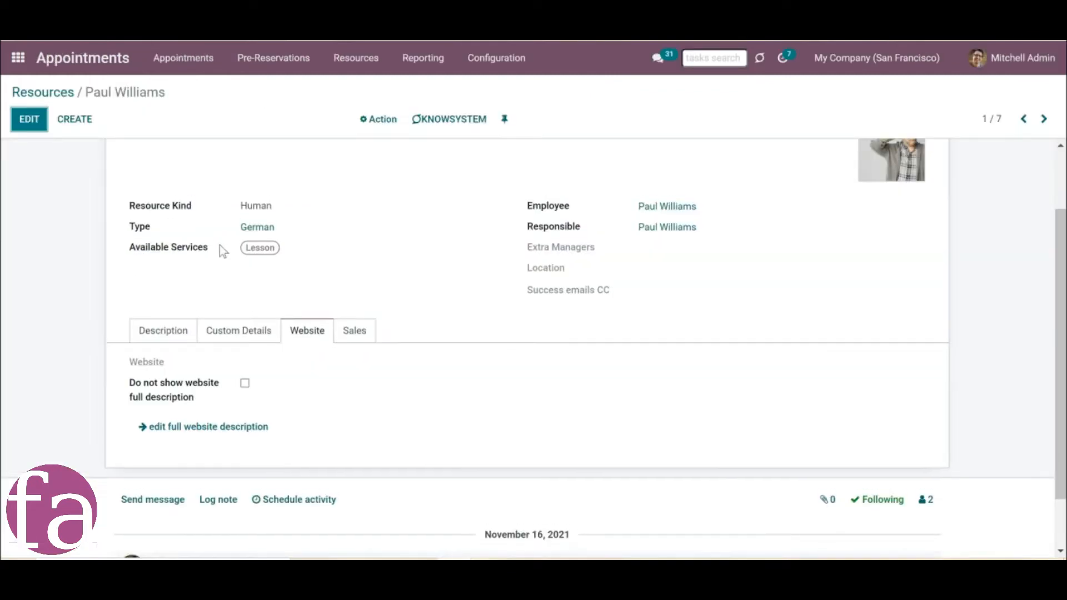
In the first German teacher's resource record, enable Do not show website full description and save it.
{"action": "scroll", "coordinate": [223, 239], "scroll_direction": "up", "scroll_amount": 2}
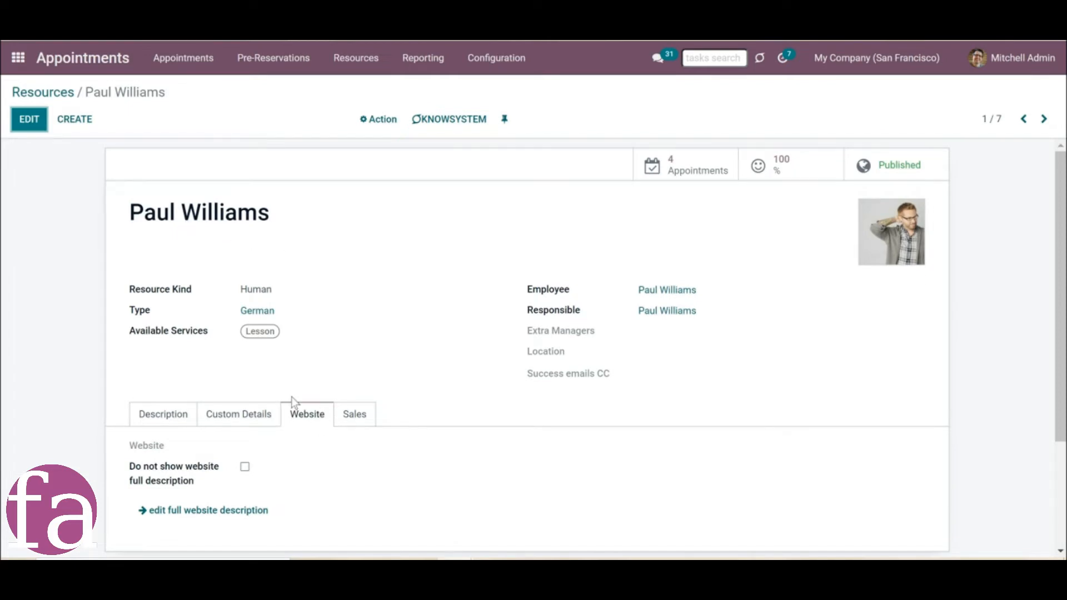
{"action": "scroll", "coordinate": [306, 402], "scroll_direction": "down", "scroll_amount": 3}
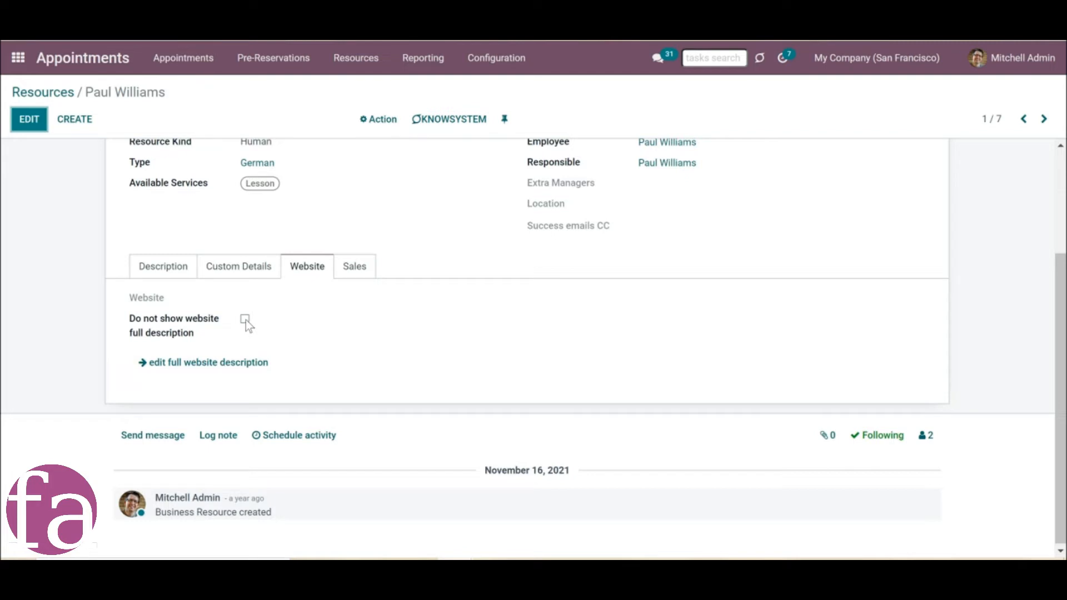
{"action": "left_click", "coordinate": [245, 320]}
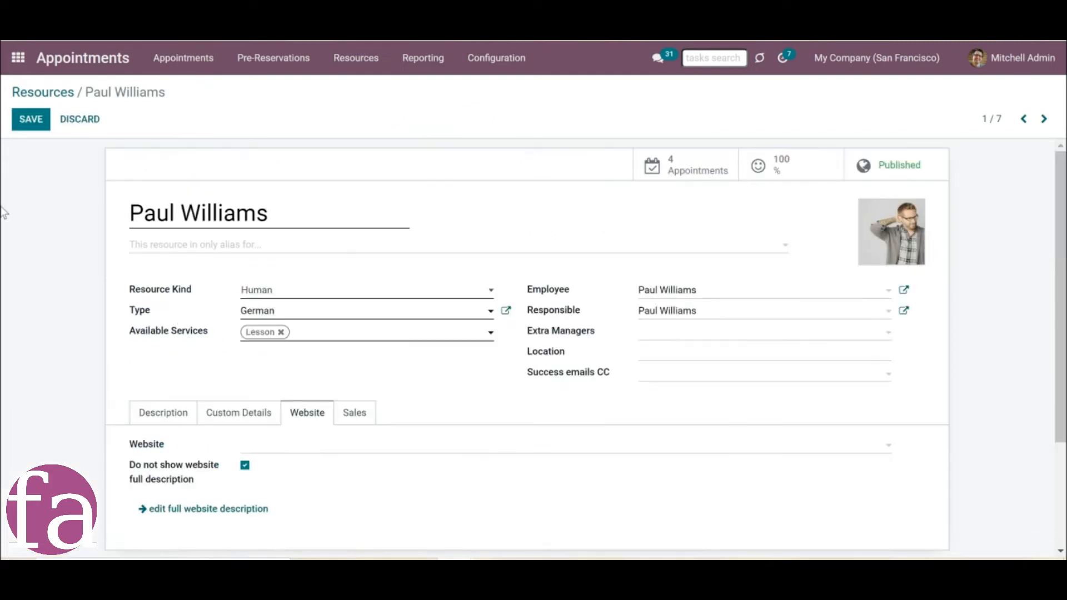
{"action": "left_click", "coordinate": [31, 119]}
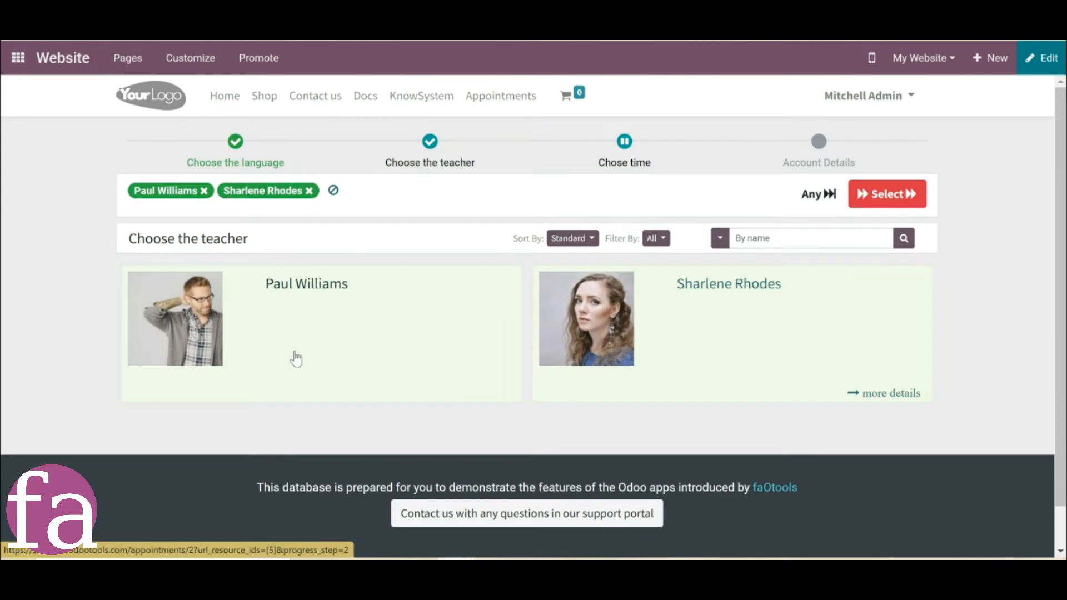
Return to the first booking step, choose a different resource type, and continue with Any as the teacher.
{"action": "left_click", "coordinate": [834, 193]}
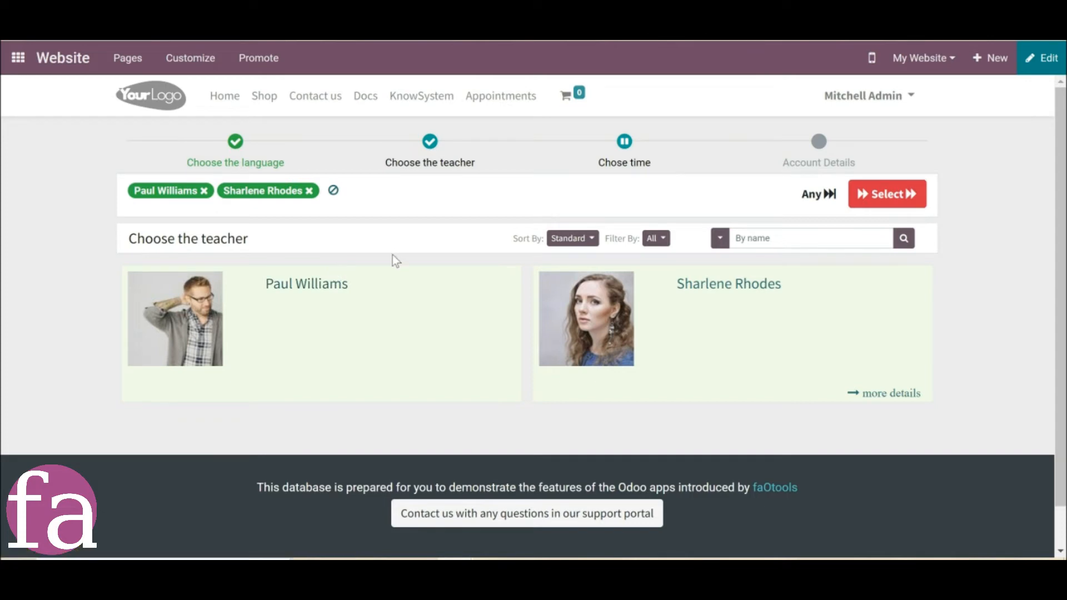
{"action": "left_click", "coordinate": [246, 164]}
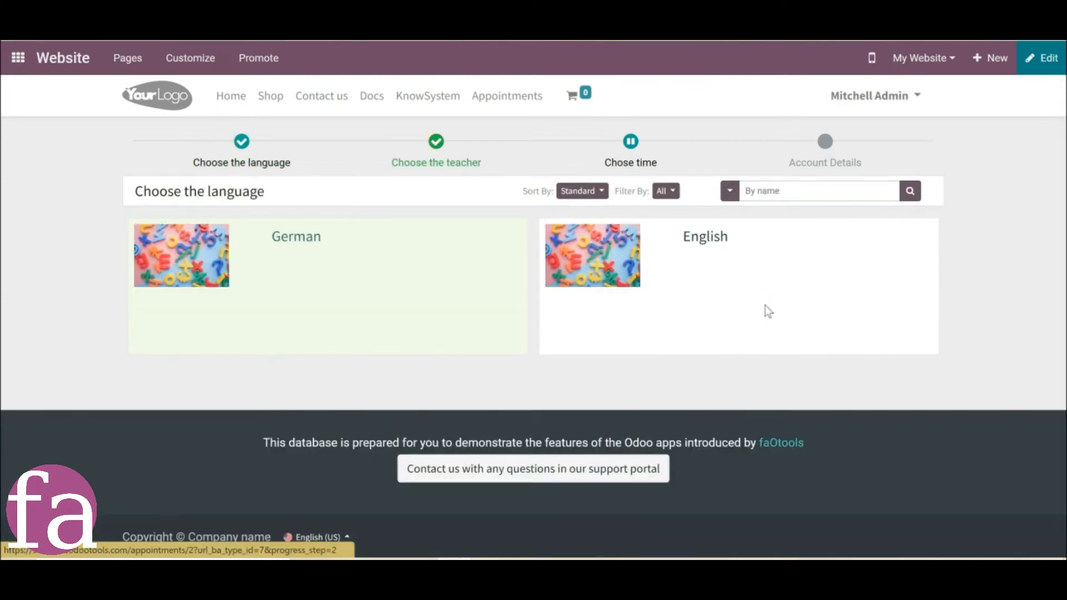
{"action": "left_click", "coordinate": [625, 334]}
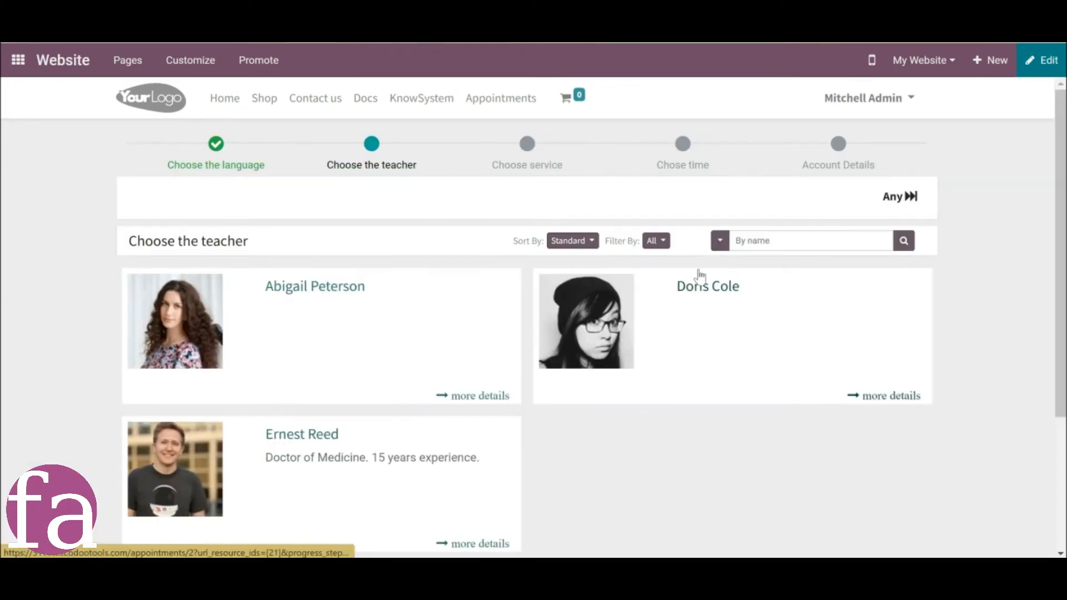
{"action": "left_click", "coordinate": [890, 204]}
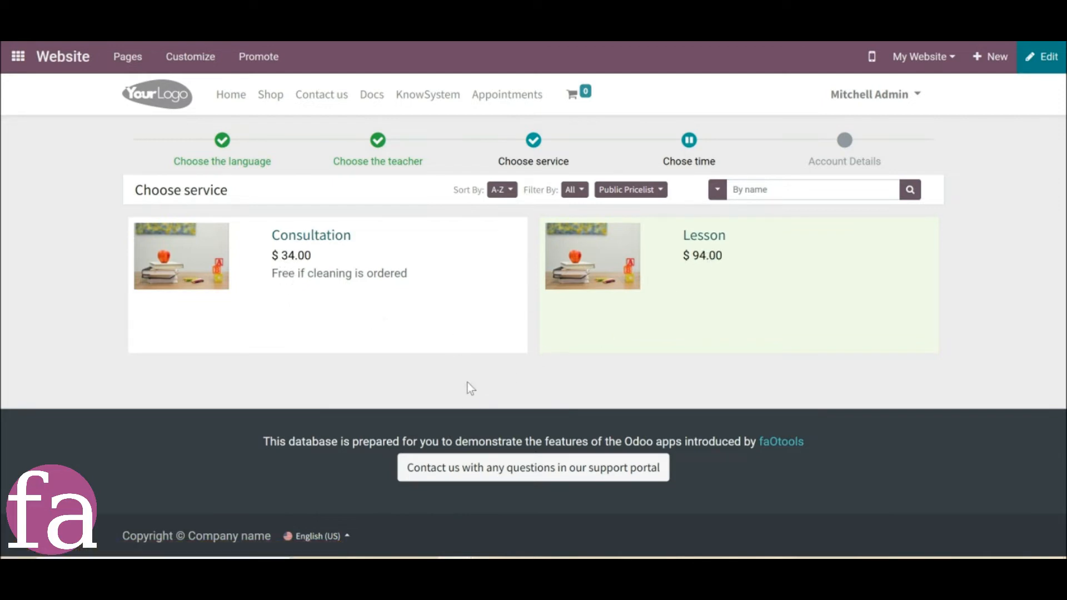
View the pricelists available in the booking's service step.
{"action": "left_click", "coordinate": [628, 190]}
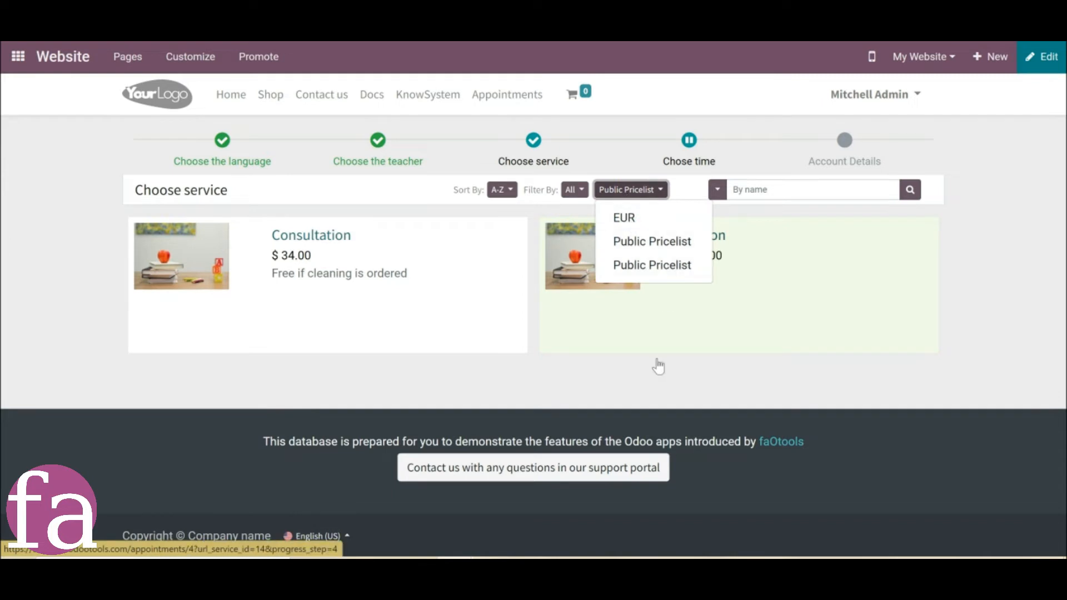
{"action": "left_click", "coordinate": [624, 377]}
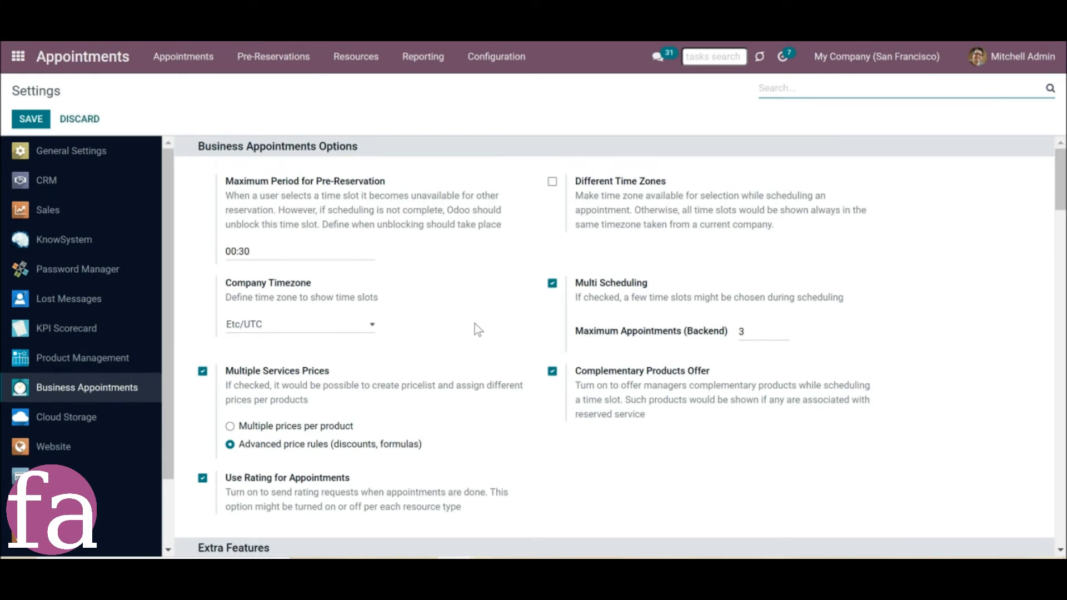
Set the website booking session duration to 100:00 hours in the business appointment settings and save.
{"action": "scroll", "coordinate": [475, 329], "scroll_direction": "down", "scroll_amount": 1}
{"action": "scroll", "coordinate": [475, 326], "scroll_direction": "down", "scroll_amount": 15}
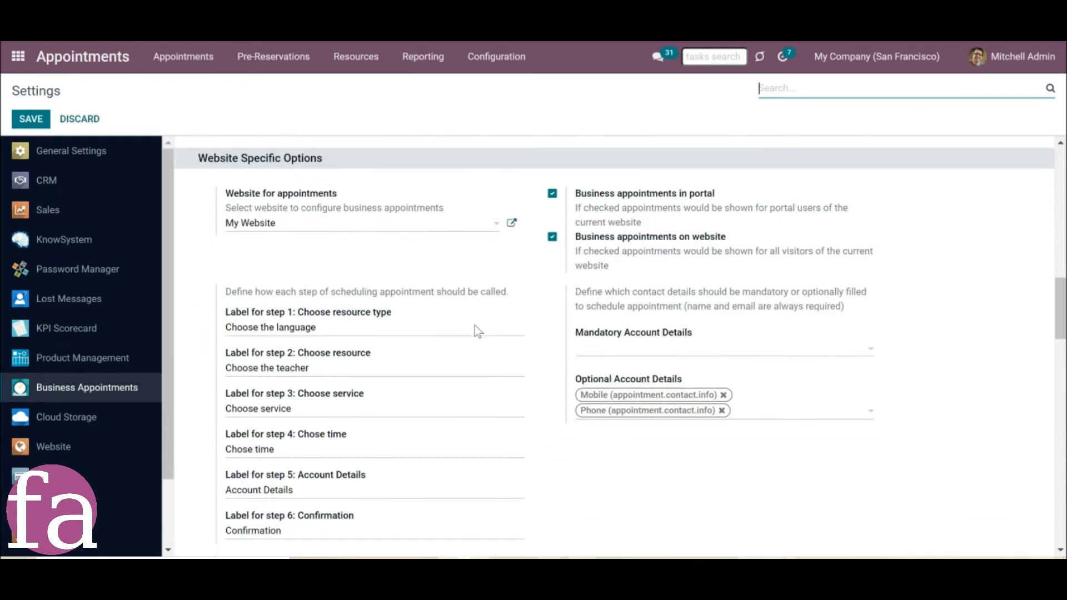
{"action": "scroll", "coordinate": [473, 329], "scroll_direction": "down", "scroll_amount": 5}
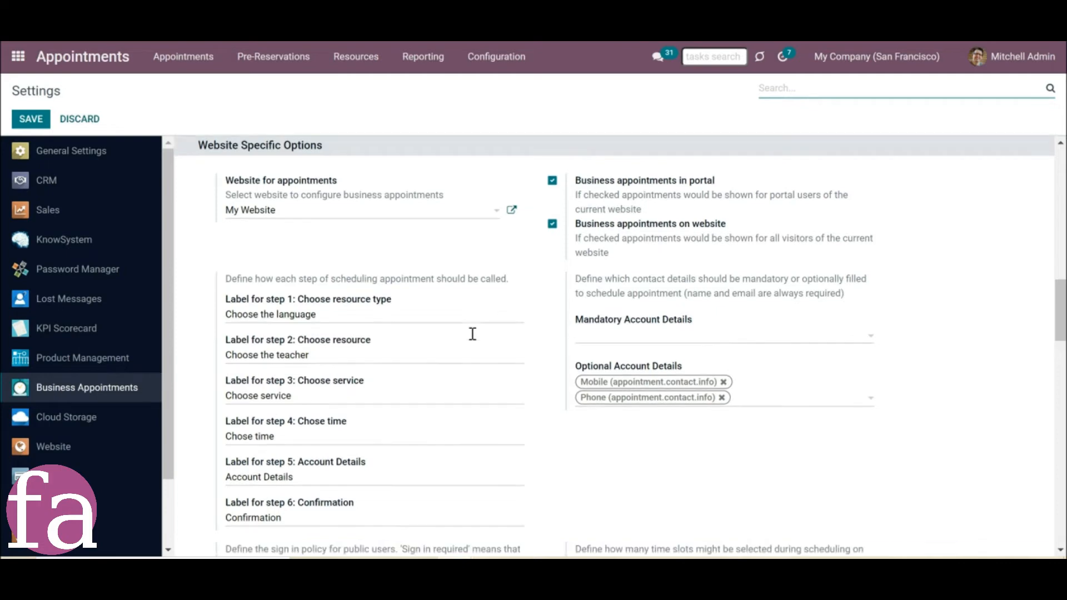
{"action": "scroll", "coordinate": [469, 339], "scroll_direction": "down", "scroll_amount": 20}
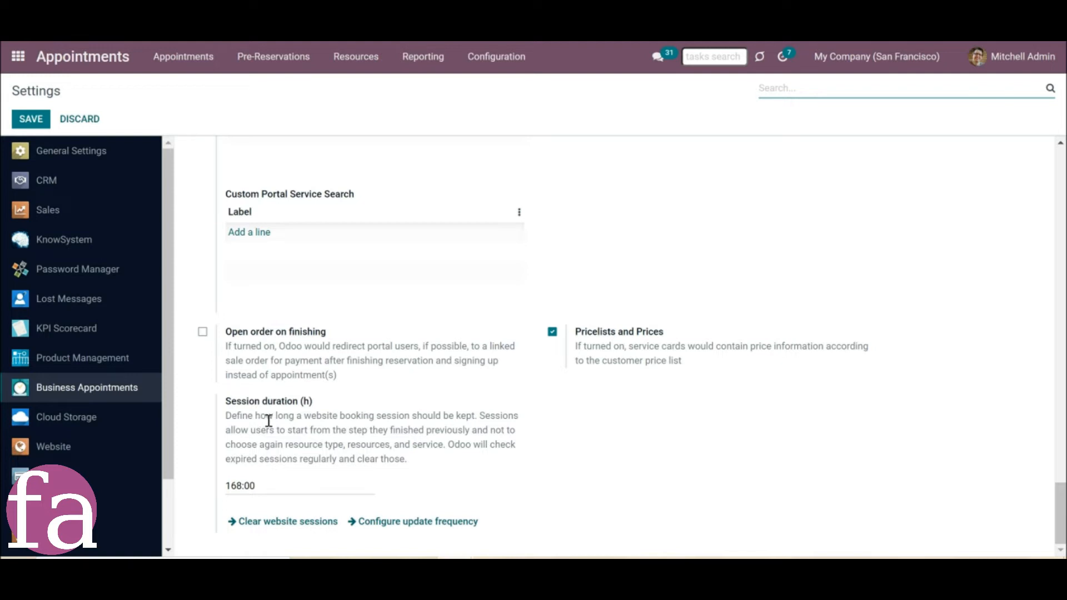
{"action": "double_click", "coordinate": [229, 487]}
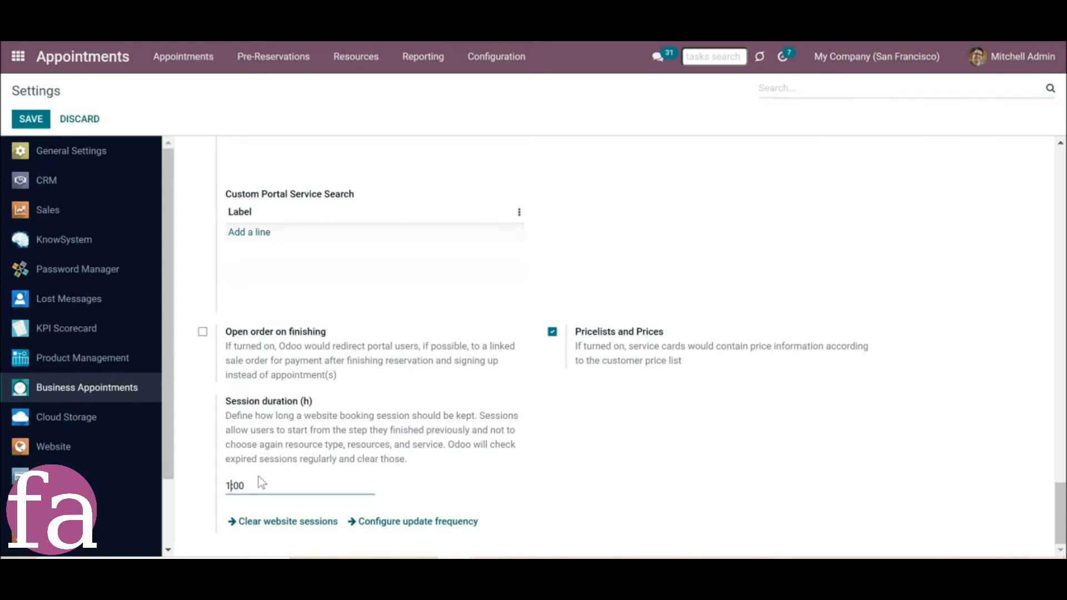
{"action": "left_click", "coordinate": [497, 489]}
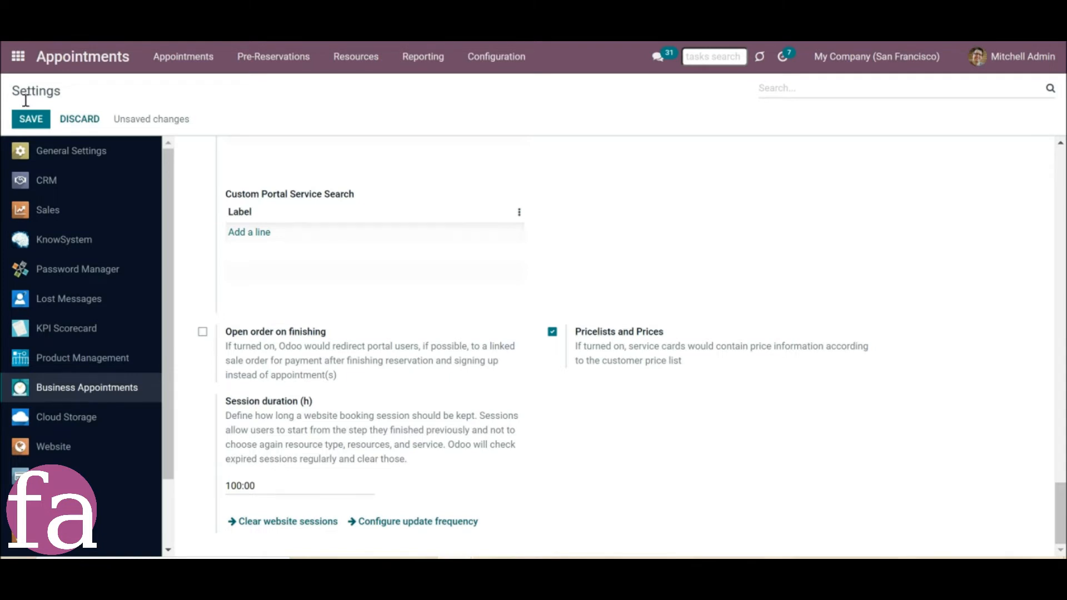
{"action": "left_click", "coordinate": [31, 124]}
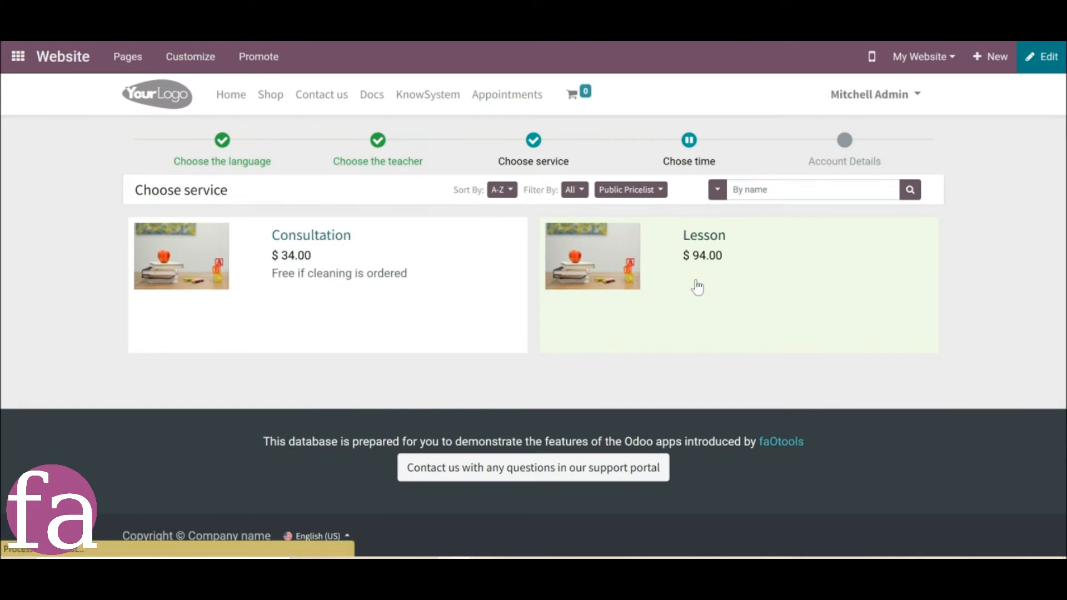
Choose the Lesson service for the booking and examine the November time slots offered for it.
{"action": "left_click", "coordinate": [694, 290]}
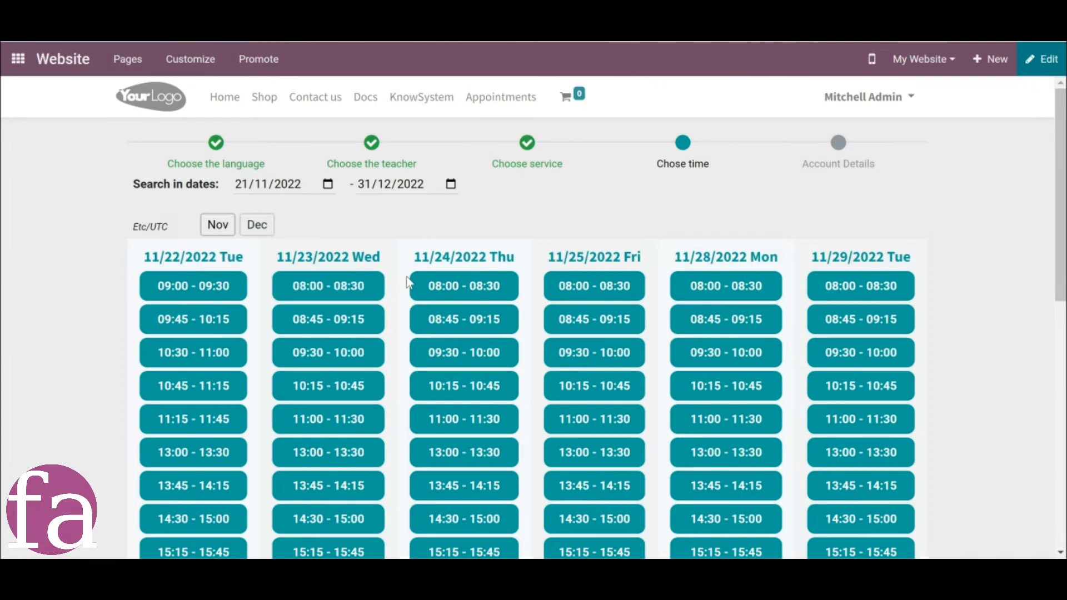
{"action": "scroll", "coordinate": [409, 283], "scroll_direction": "down", "scroll_amount": 2}
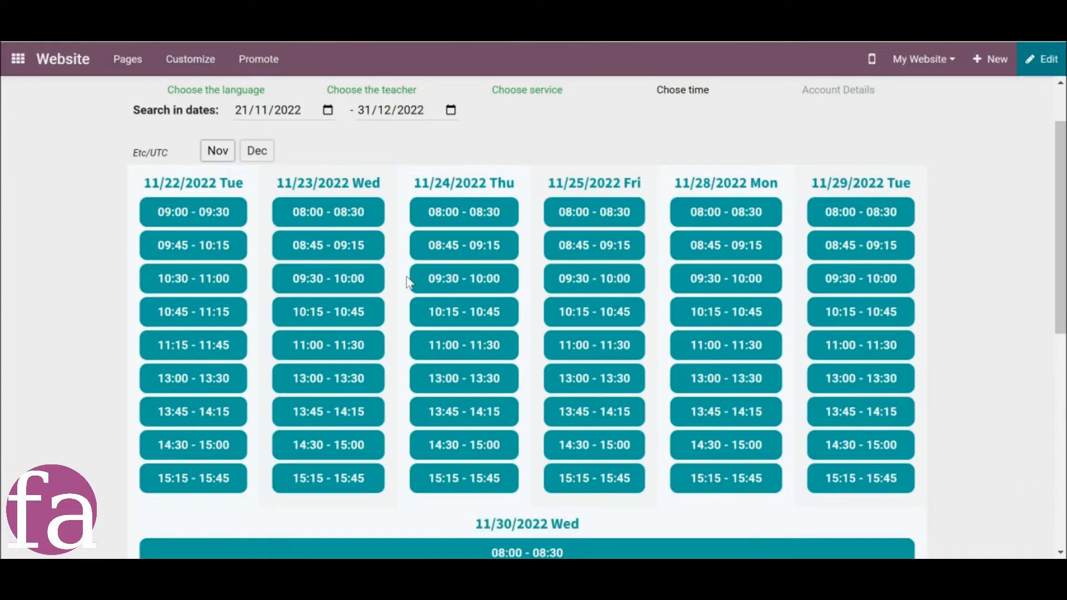
{"action": "scroll", "coordinate": [409, 283], "scroll_direction": "down", "scroll_amount": 3}
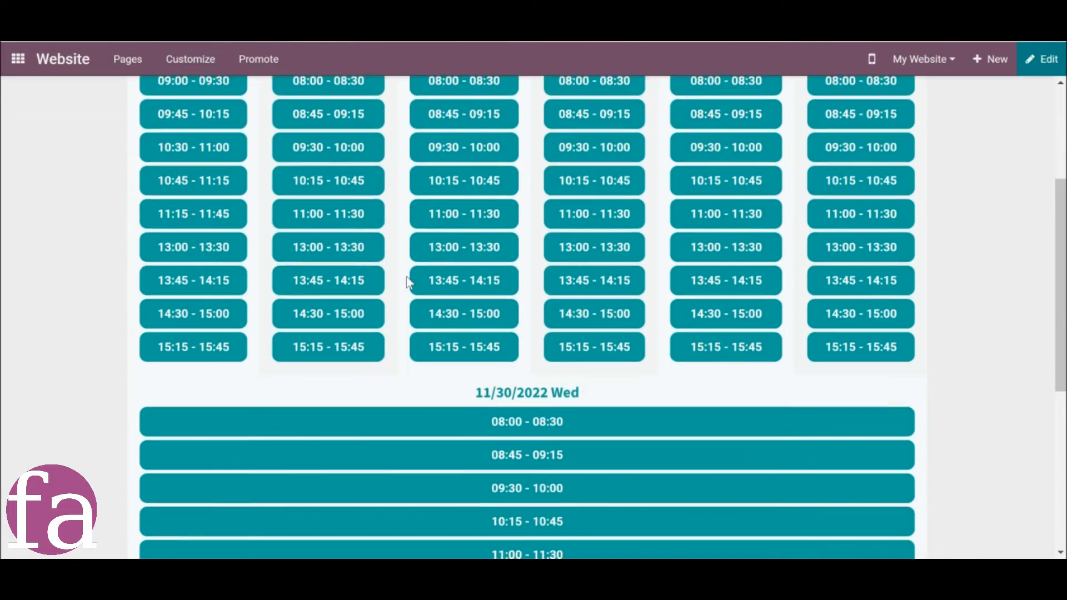
{"action": "scroll", "coordinate": [408, 279], "scroll_direction": "down", "scroll_amount": 3}
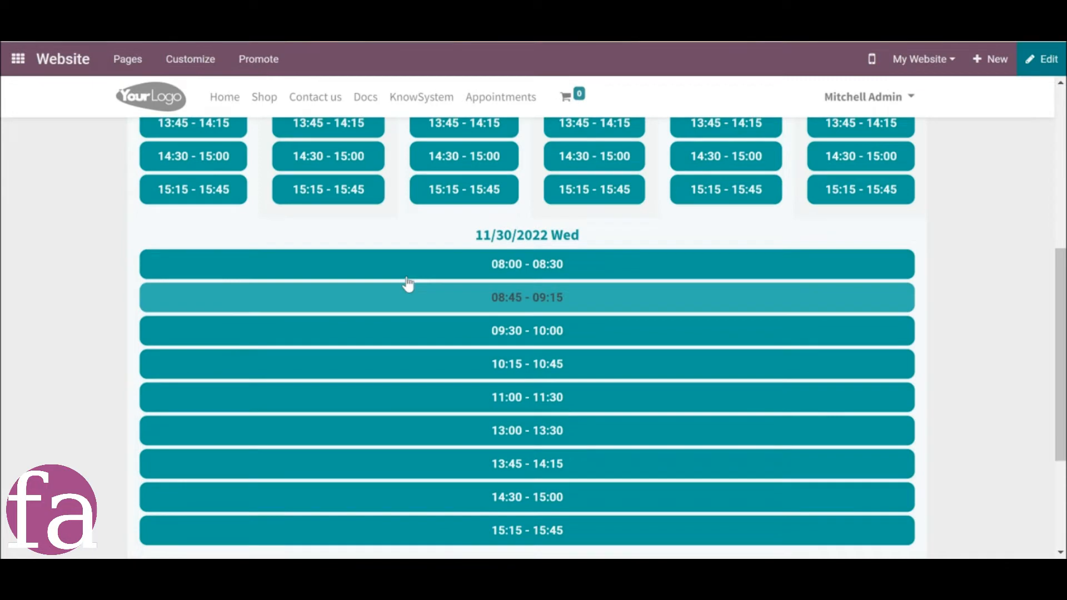
{"action": "scroll", "coordinate": [409, 284], "scroll_direction": "up", "scroll_amount": 4}
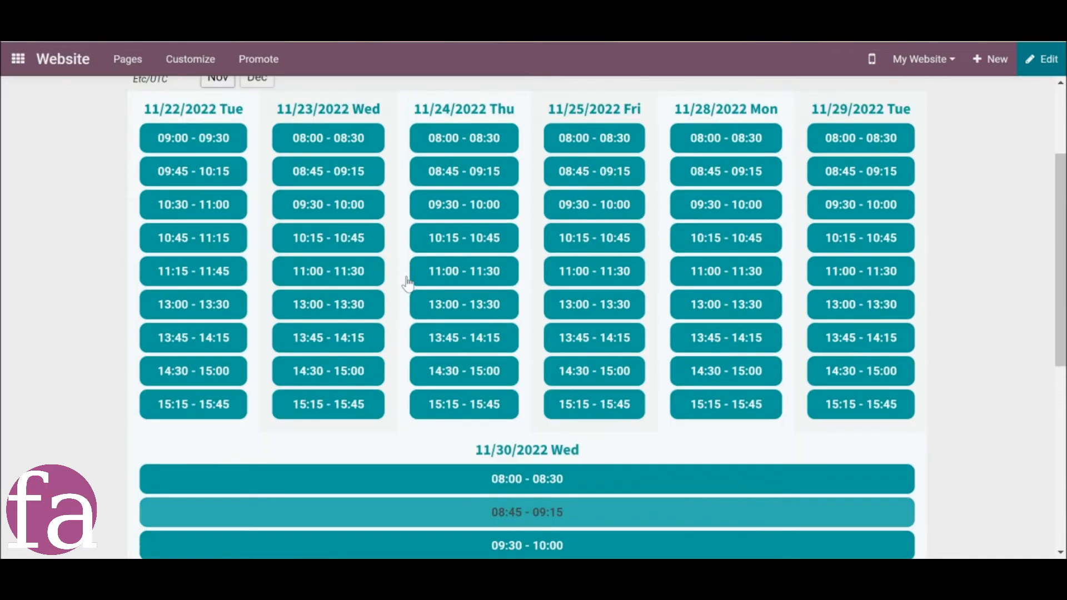
{"action": "scroll", "coordinate": [408, 282], "scroll_direction": "up", "scroll_amount": 3}
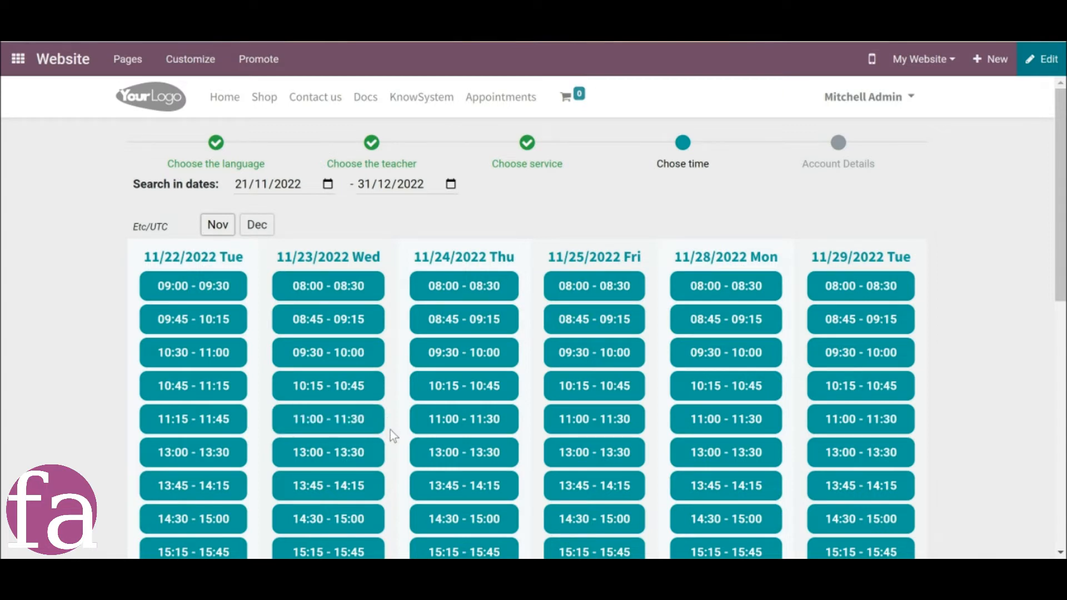
{"action": "scroll", "coordinate": [392, 431], "scroll_direction": "down", "scroll_amount": 3}
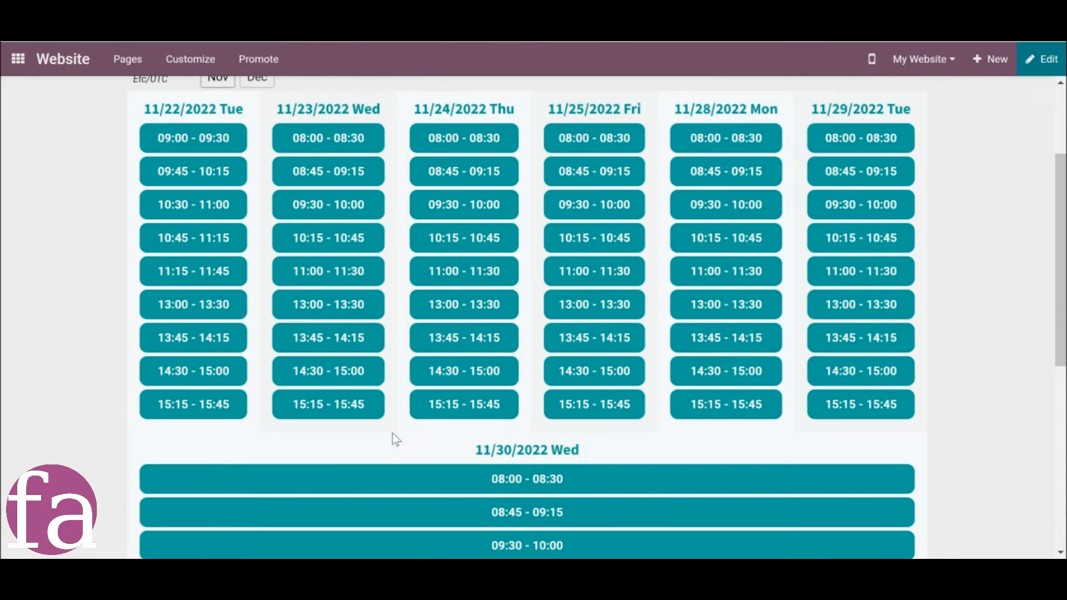
Extend the time slot search range by setting its end date to 05/02/2023.
{"action": "scroll", "coordinate": [393, 439], "scroll_direction": "up", "scroll_amount": 2}
{"action": "left_click", "coordinate": [454, 116]}
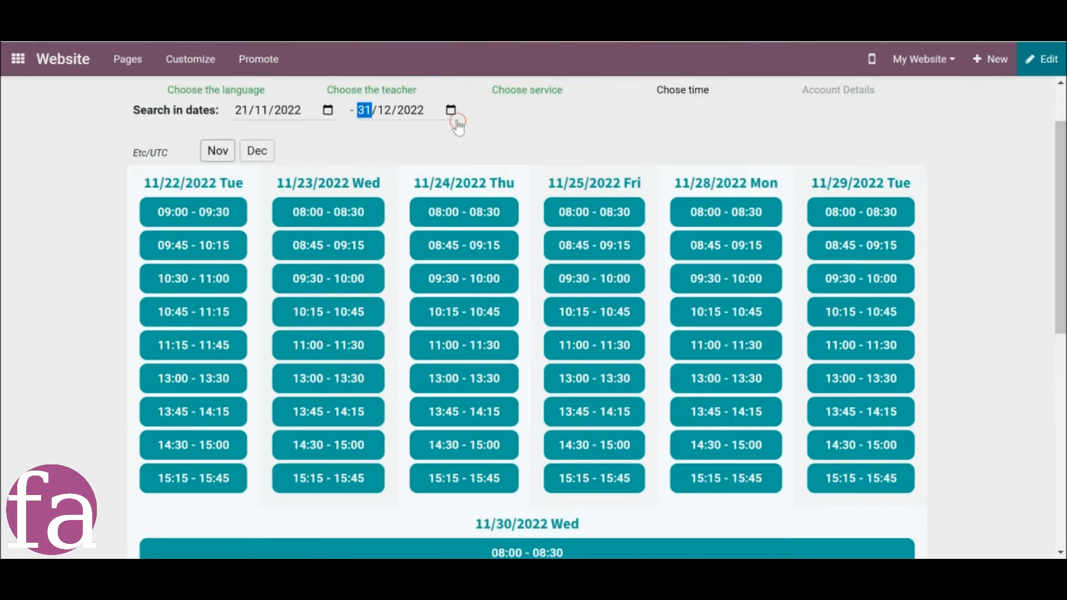
{"action": "left_click", "coordinate": [452, 110]}
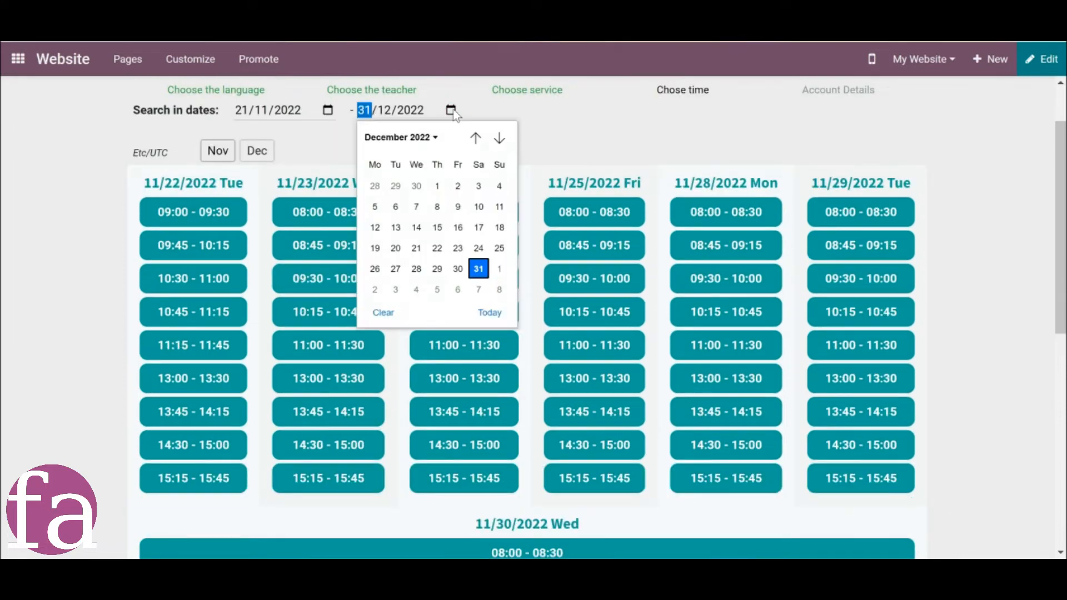
{"action": "left_click", "coordinate": [500, 140]}
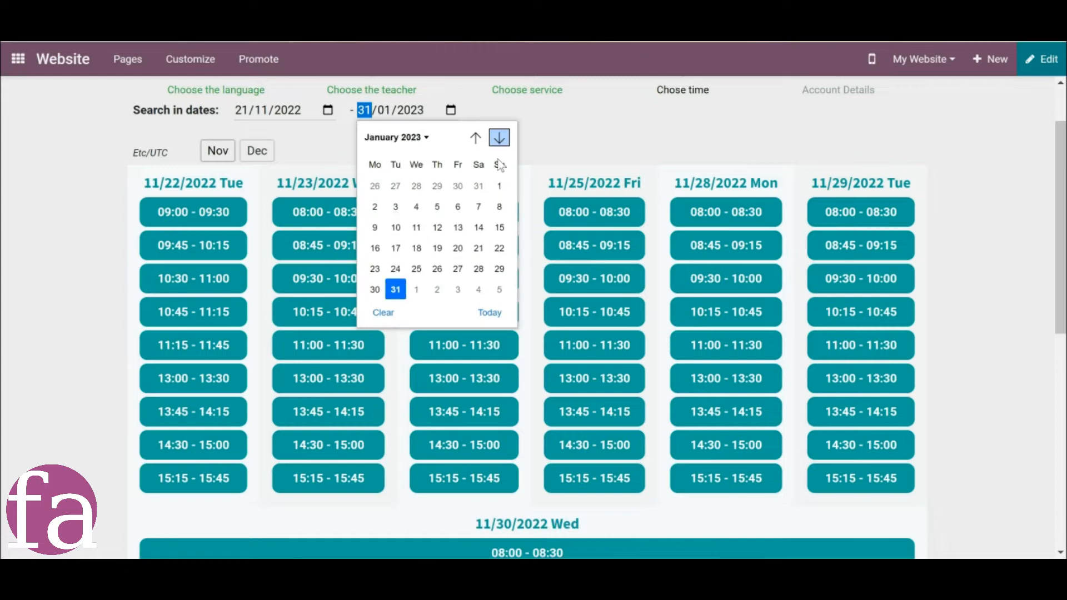
{"action": "left_click", "coordinate": [498, 287]}
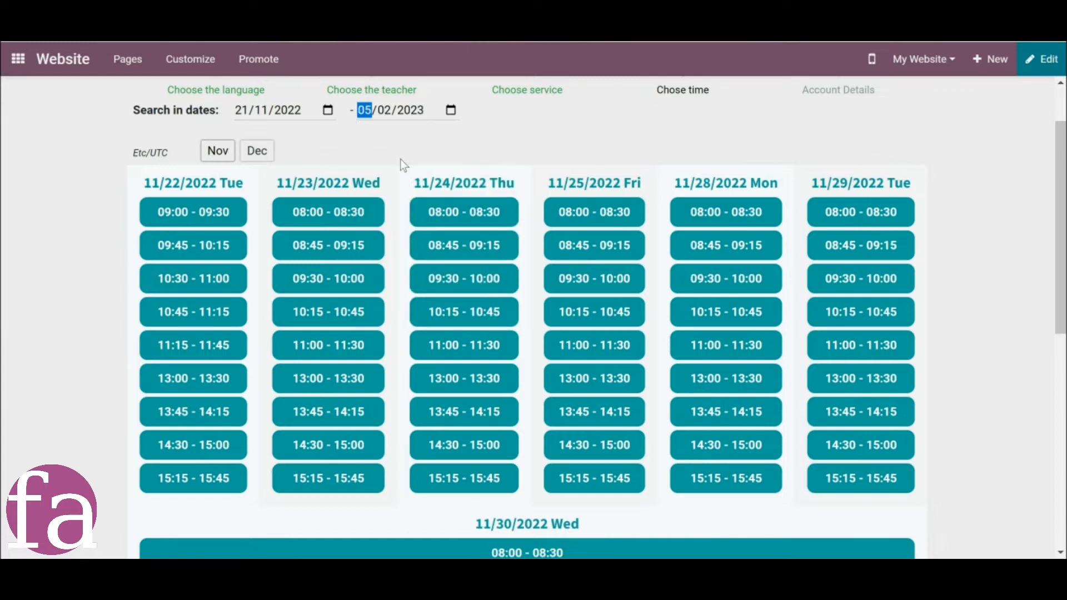
Switch the offered time slots from November to December and examine the slots available across the month.
{"action": "scroll", "coordinate": [402, 158], "scroll_direction": "down", "scroll_amount": 9}
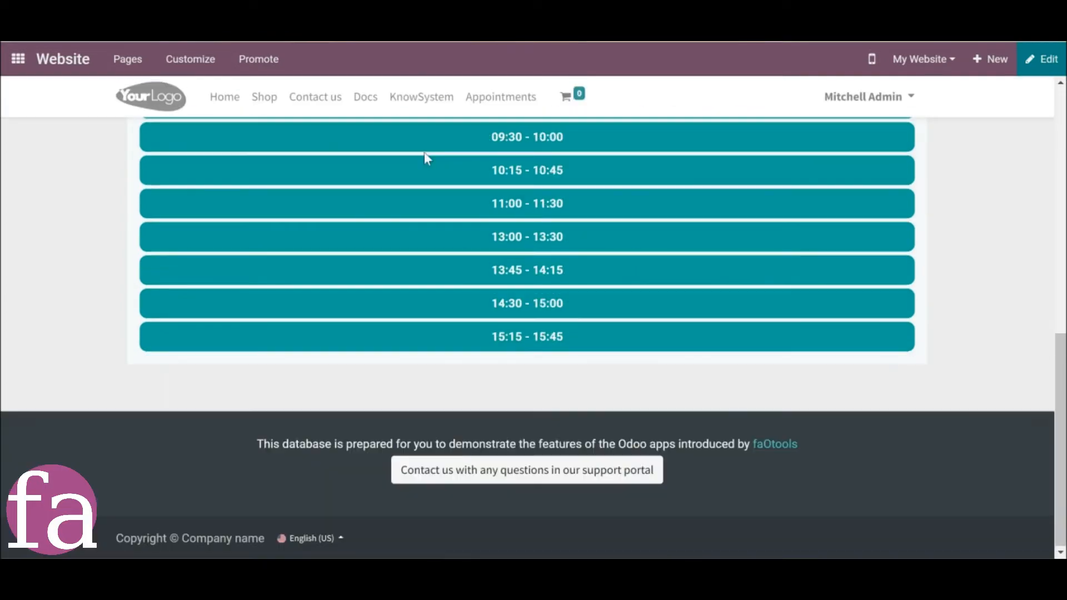
{"action": "scroll", "coordinate": [425, 151], "scroll_direction": "up", "scroll_amount": 10}
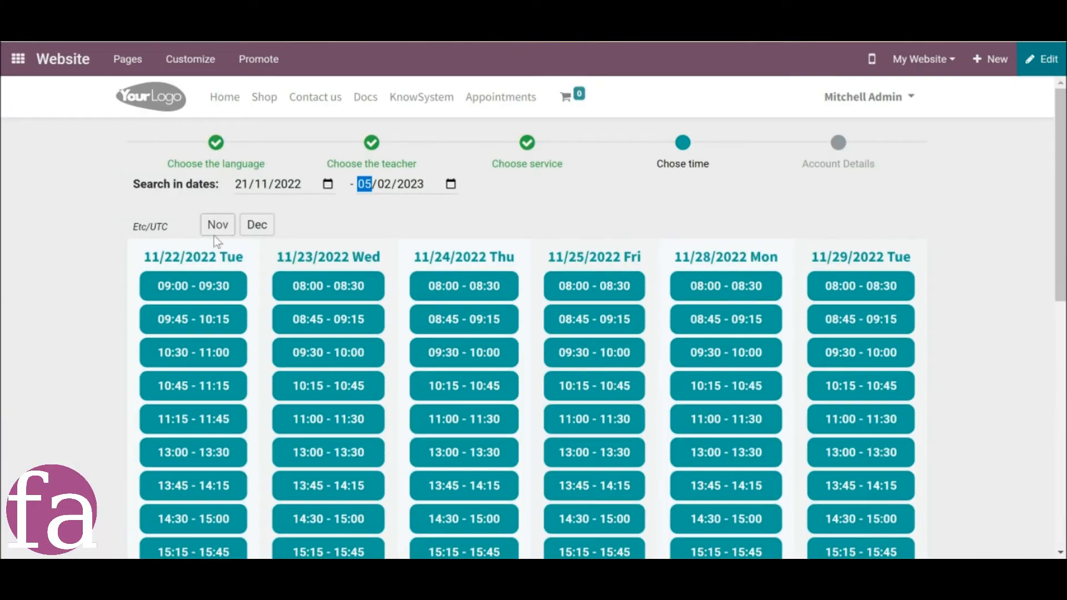
{"action": "left_click", "coordinate": [255, 233]}
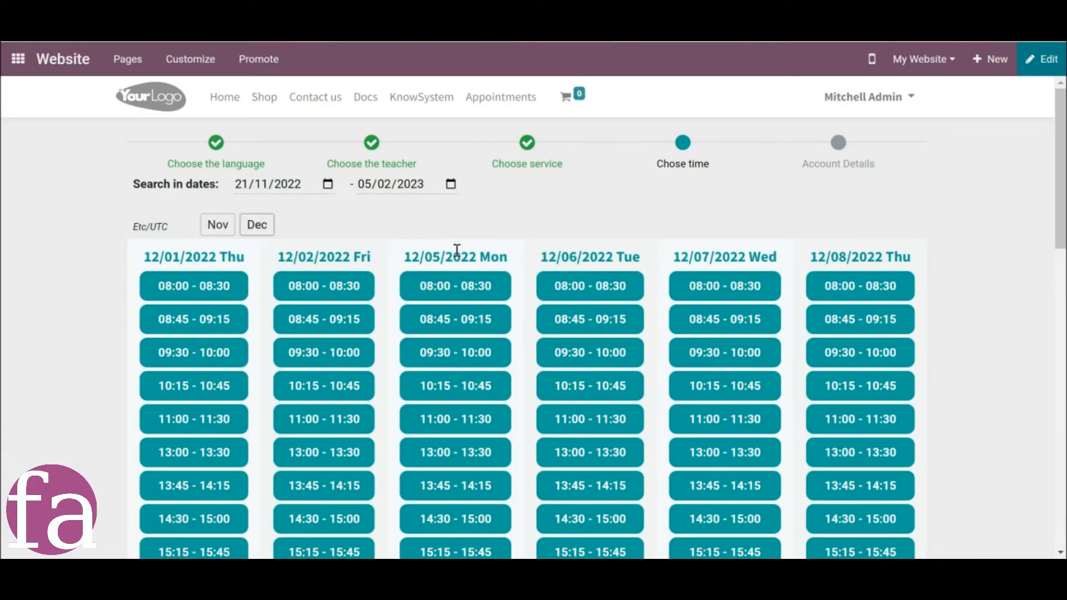
{"action": "scroll", "coordinate": [457, 250], "scroll_direction": "down", "scroll_amount": 10}
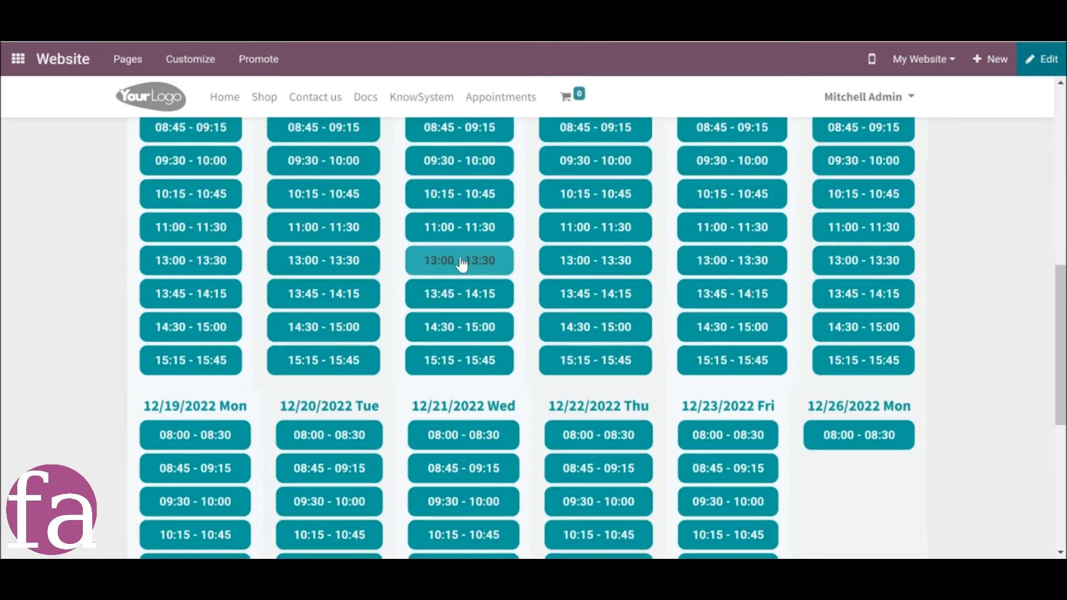
{"action": "scroll", "coordinate": [460, 261], "scroll_direction": "down", "scroll_amount": 7}
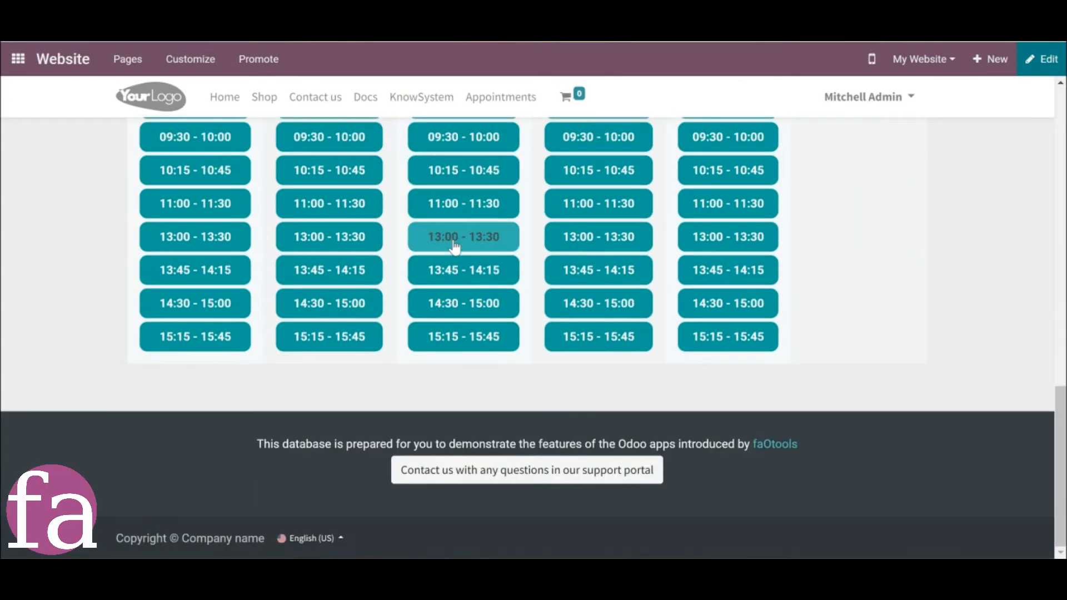
{"action": "scroll", "coordinate": [455, 248], "scroll_direction": "up", "scroll_amount": 10}
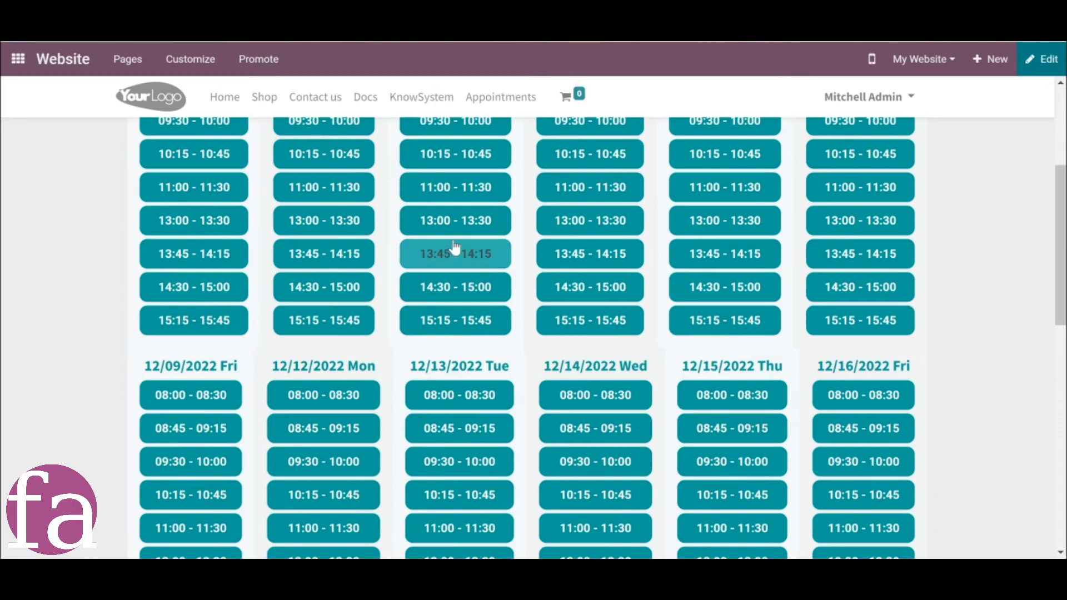
{"action": "scroll", "coordinate": [455, 247], "scroll_direction": "up", "scroll_amount": 4}
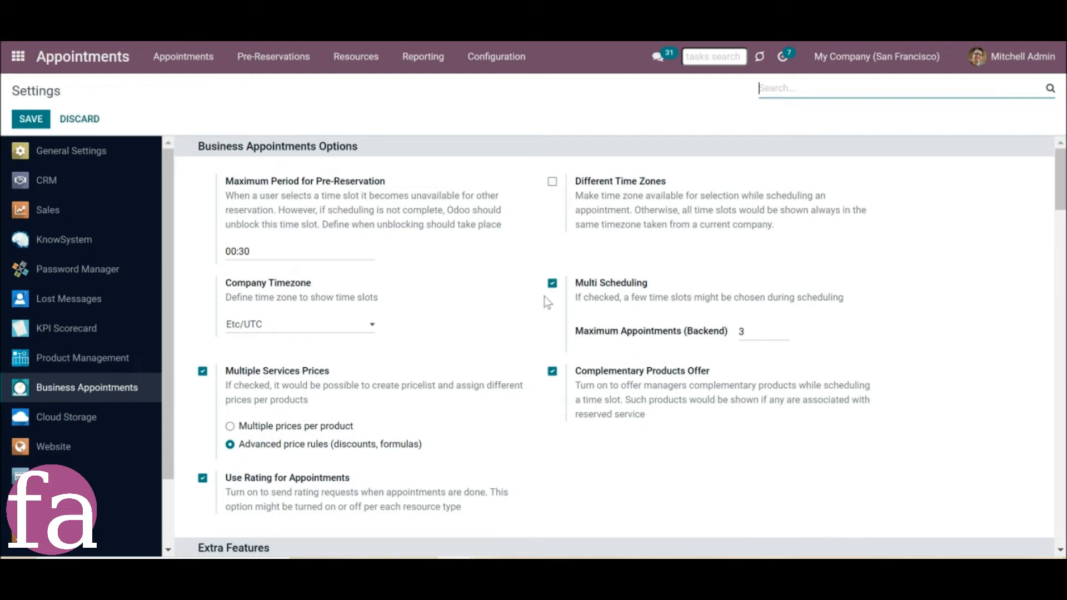
Set the maximum number of portal appointments to 4 in the website-specific business appointment settings and save.
{"action": "scroll", "coordinate": [473, 353], "scroll_direction": "down", "scroll_amount": 15}
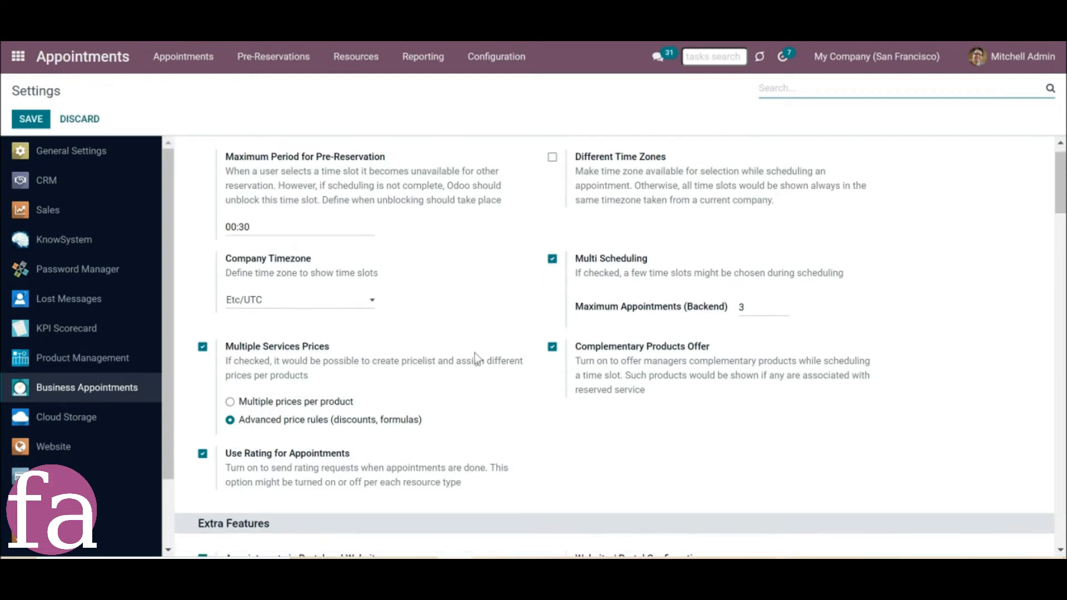
{"action": "scroll", "coordinate": [475, 354], "scroll_direction": "down", "scroll_amount": 2}
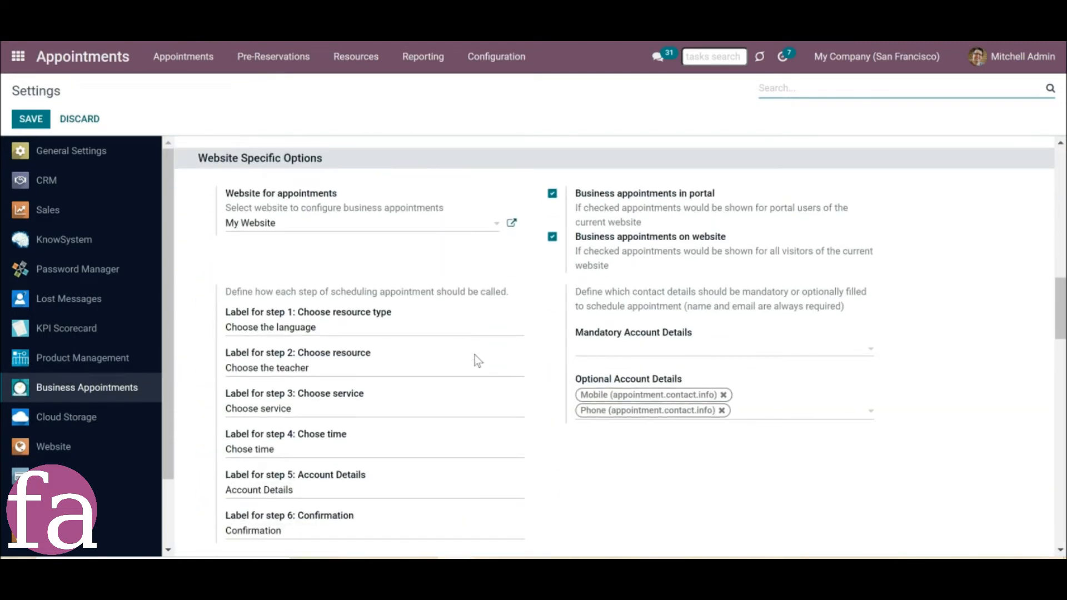
{"action": "scroll", "coordinate": [419, 373], "scroll_direction": "down", "scroll_amount": 1}
{"action": "scroll", "coordinate": [418, 374], "scroll_direction": "down", "scroll_amount": 5}
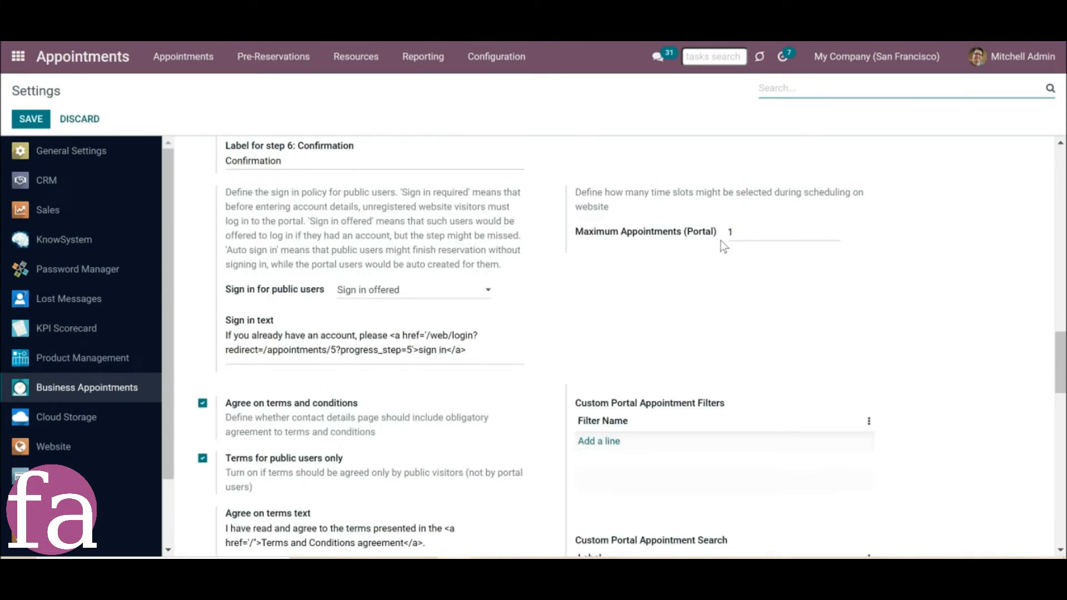
{"action": "left_click", "coordinate": [740, 233]}
{"action": "double_click", "coordinate": [740, 233]}
{"action": "left_click", "coordinate": [683, 292]}
{"action": "left_click_drag", "start_coordinate": [740, 233], "coordinate": [717, 232]}
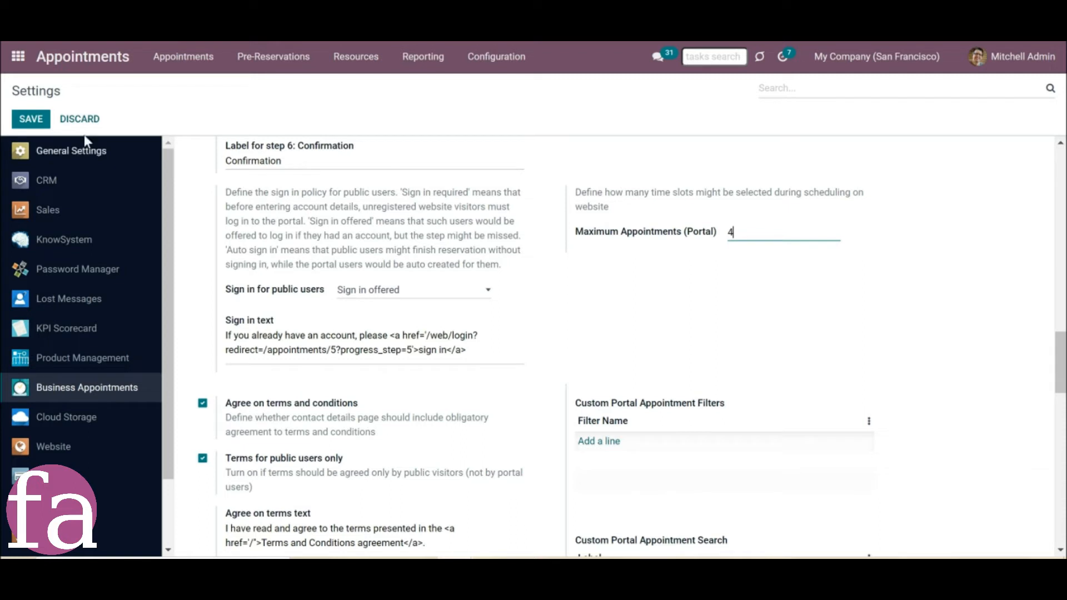
{"action": "left_click", "coordinate": [32, 120]}
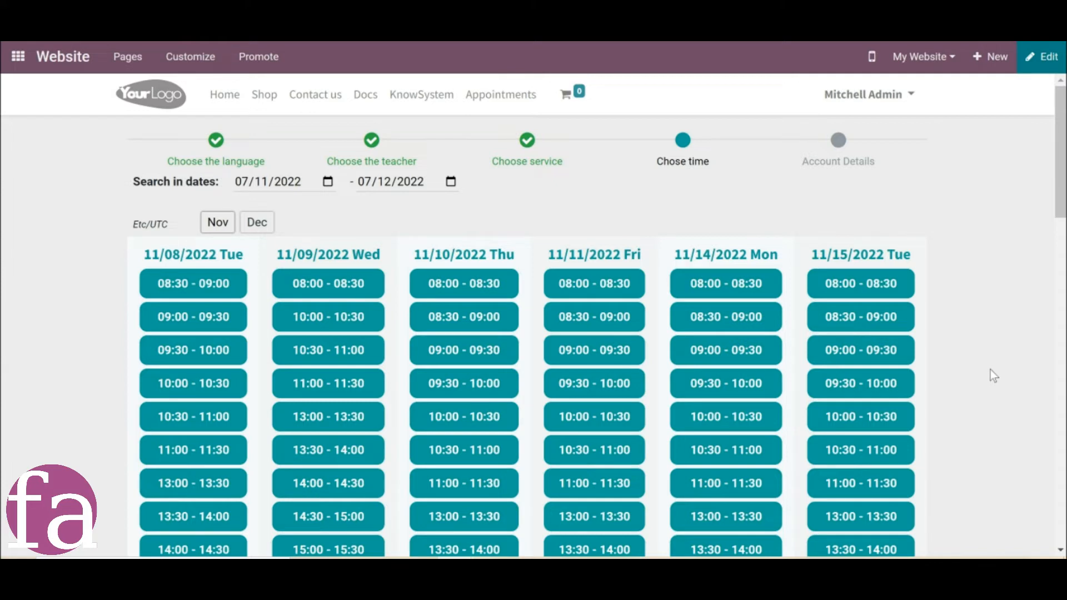
Reserve the 11/10/2022 09:00, 11/11/2022 10:00, 11/15/2022 09:30 and 11/10/2022 08:00 slots, and proceed to the account details.
{"action": "left_click", "coordinate": [454, 355]}
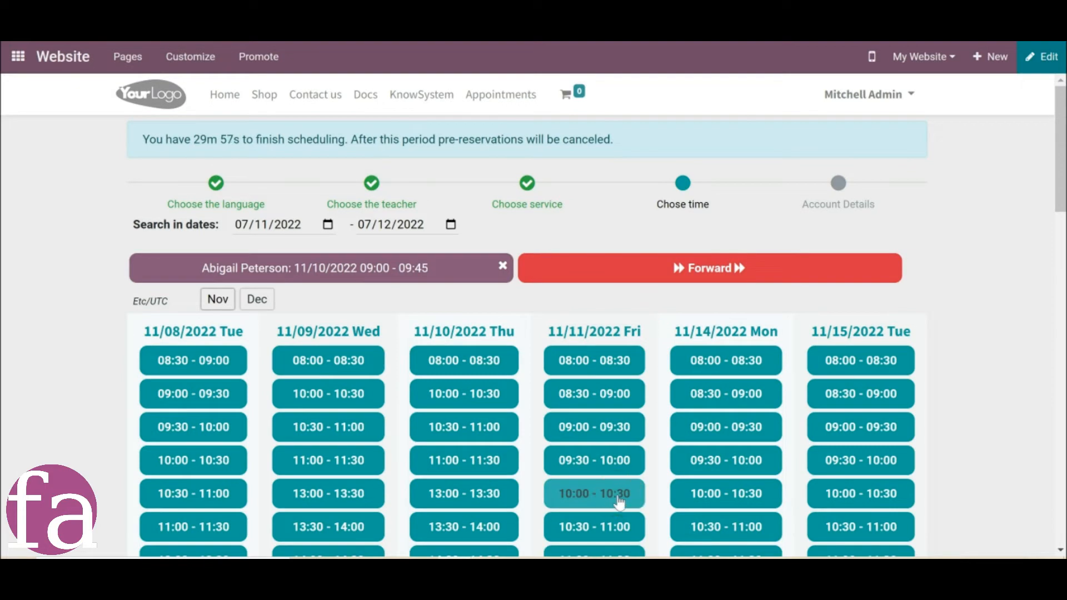
{"action": "left_click", "coordinate": [618, 502]}
{"action": "left_click", "coordinate": [814, 472]}
{"action": "scroll", "coordinate": [611, 389], "scroll_direction": "down", "scroll_amount": 2}
{"action": "left_click", "coordinate": [488, 328]}
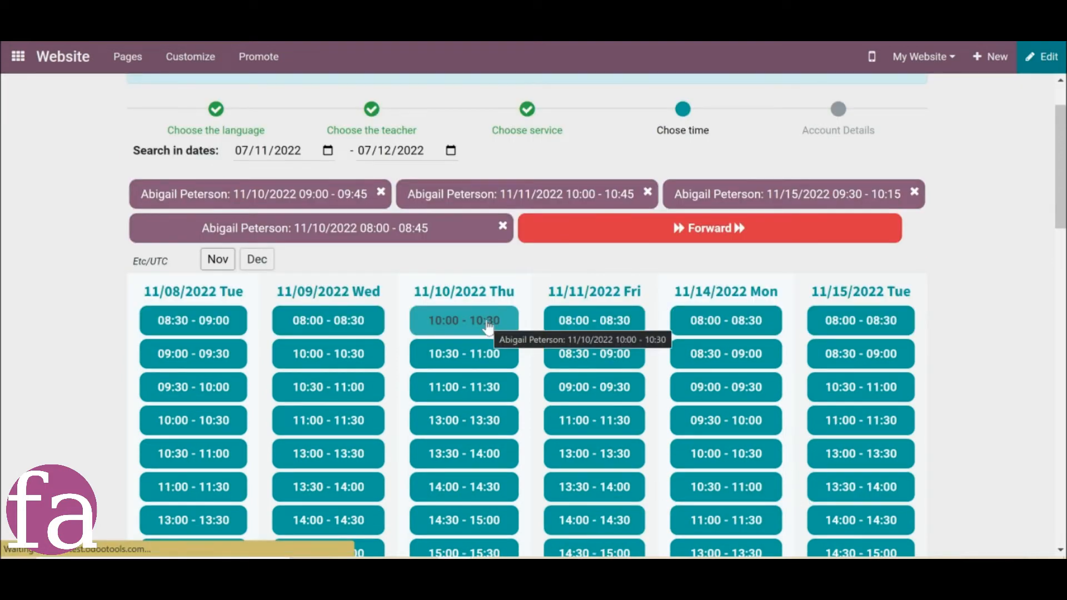
{"action": "left_click", "coordinate": [674, 227]}
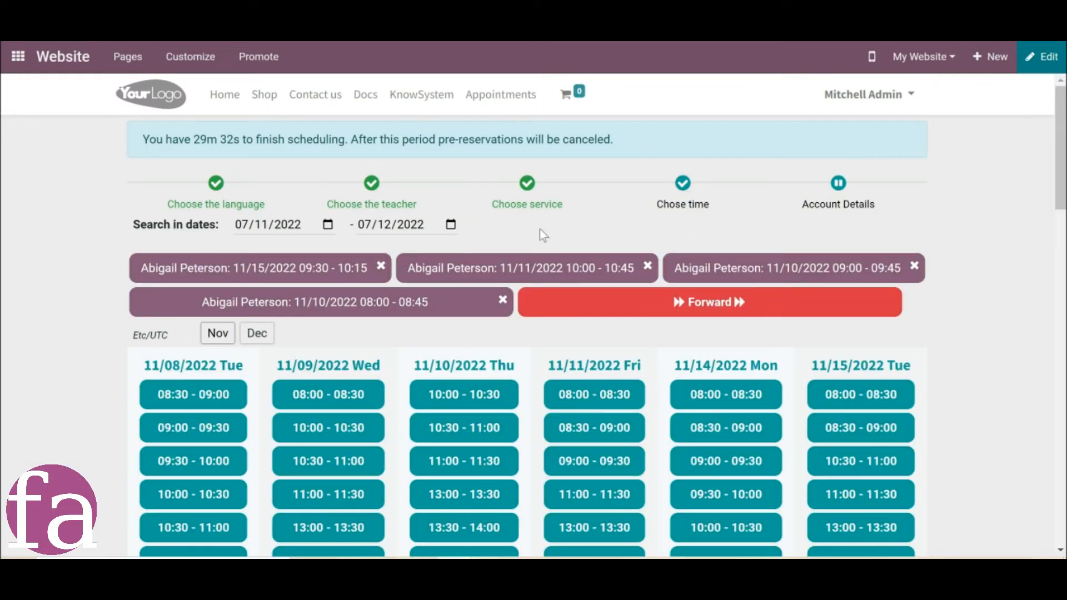
Remove the 11/10/2022 08:00 - 08:45 pre-reservation from the chosen time slots.
{"action": "left_click", "coordinate": [504, 302]}
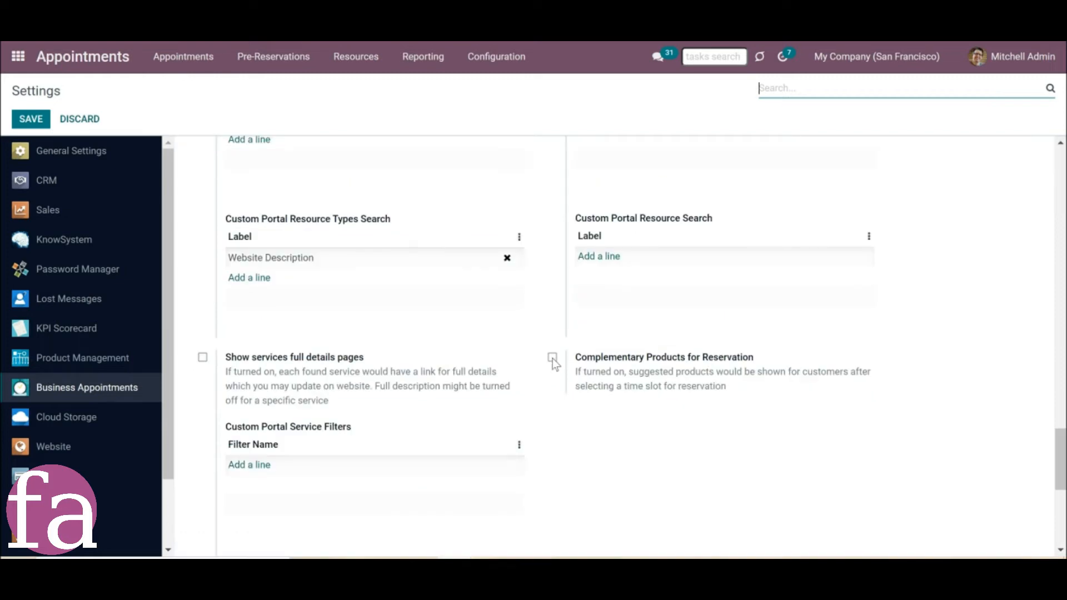
Enable complementary products for reservation in the website appointment settings and save.
{"action": "left_click", "coordinate": [552, 359]}
{"action": "left_click", "coordinate": [37, 121]}
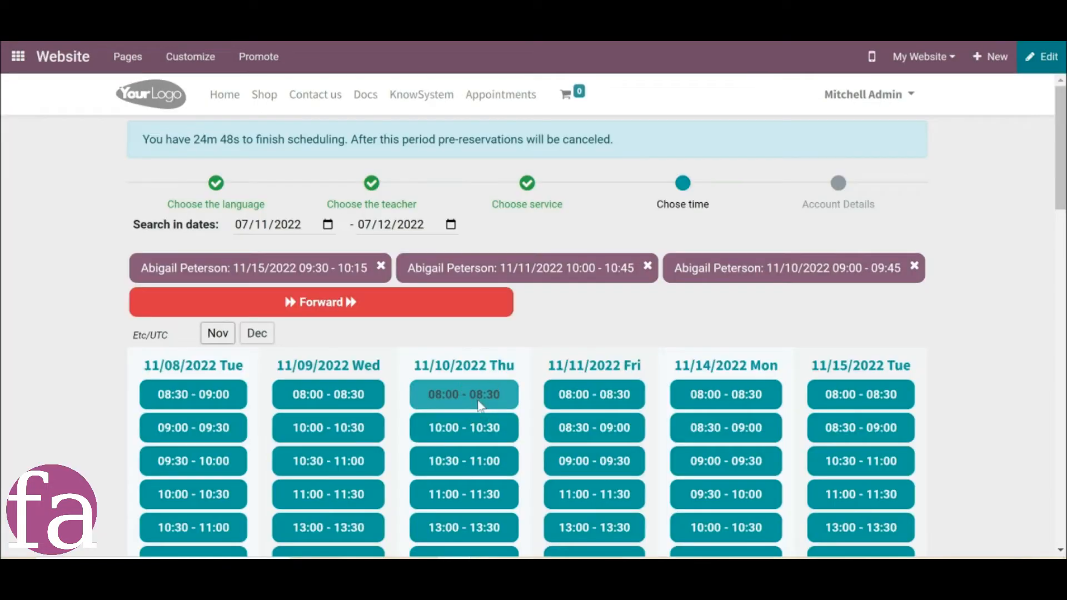
{"action": "left_click", "coordinate": [476, 385]}
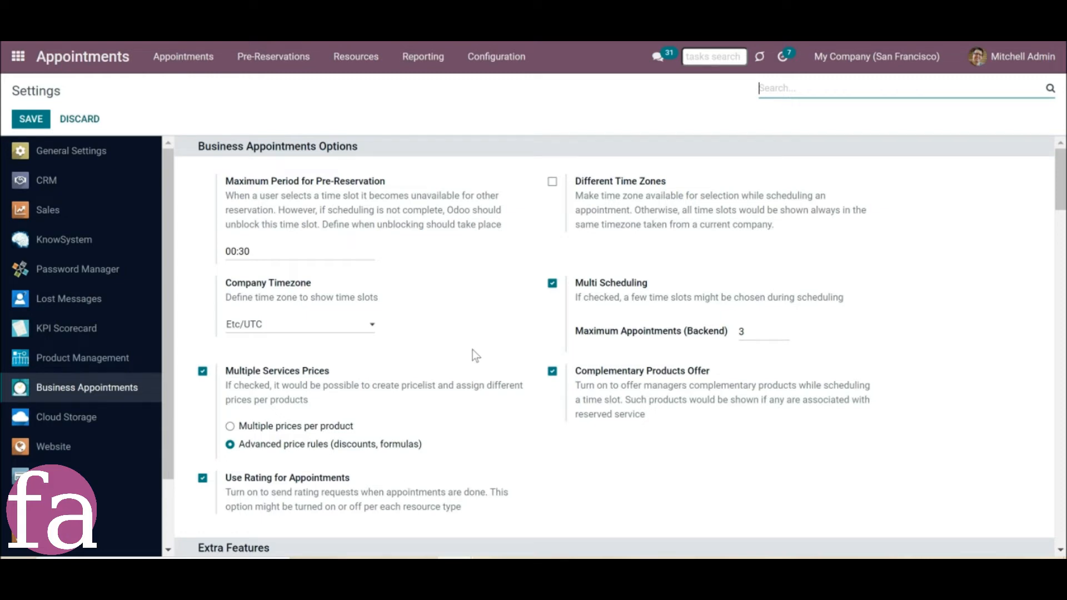
Examine the sign-in policy for public users in the website-specific business appointment settings.
{"action": "scroll", "coordinate": [474, 355], "scroll_direction": "down", "scroll_amount": 8}
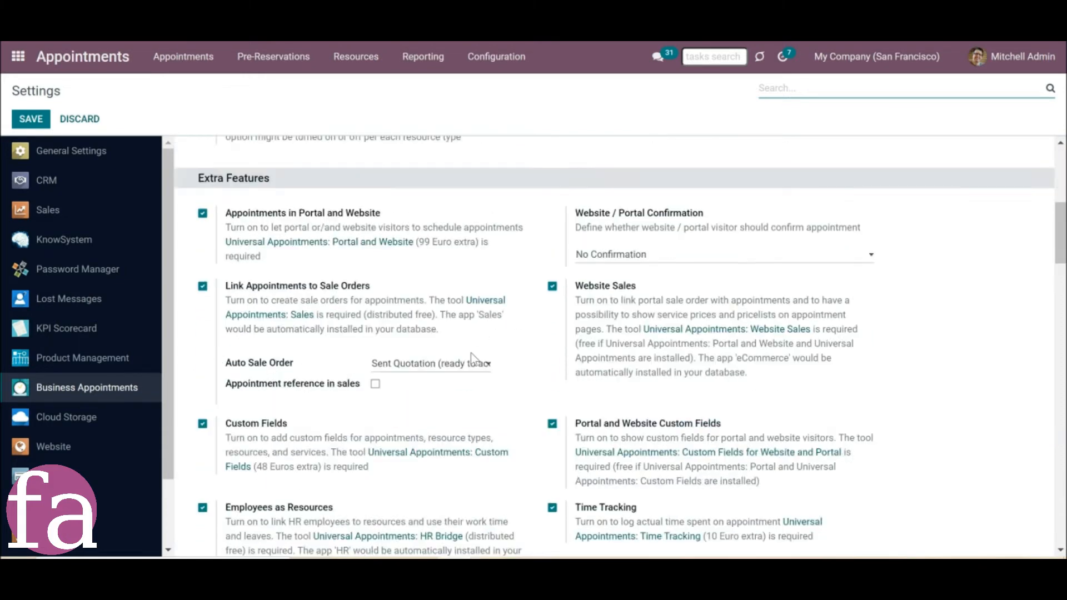
{"action": "scroll", "coordinate": [471, 354], "scroll_direction": "down", "scroll_amount": 7}
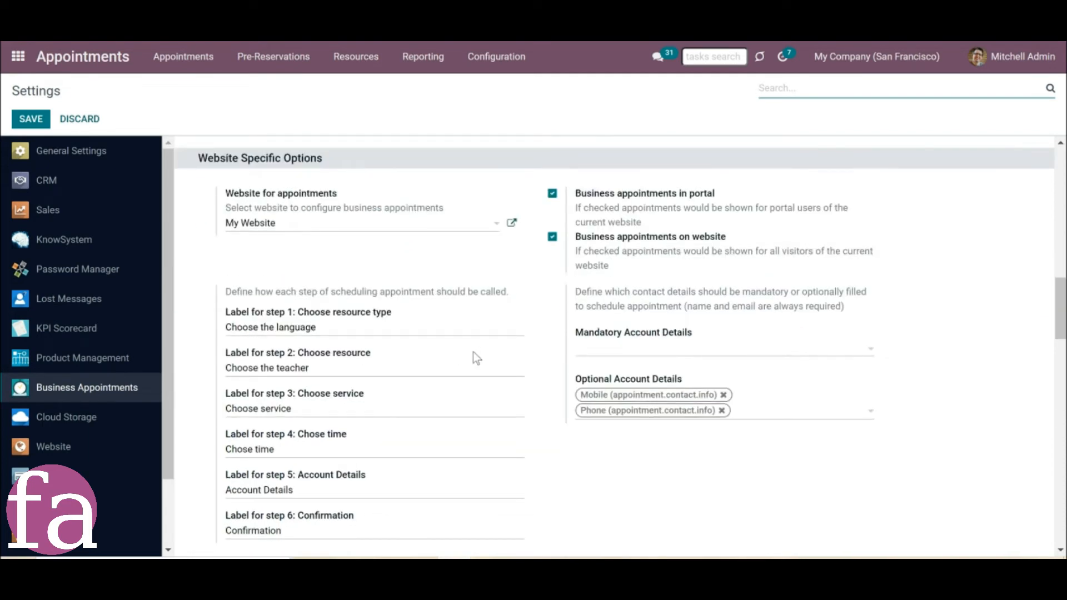
{"action": "scroll", "coordinate": [472, 352], "scroll_direction": "down", "scroll_amount": 6}
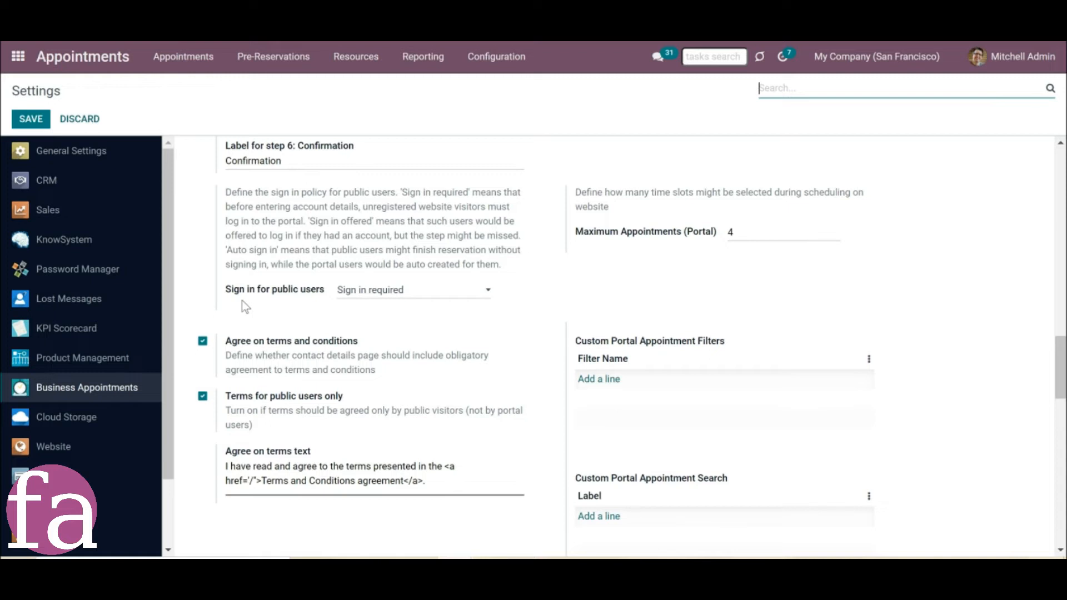
Set the customer account permission to Free sign up in the general settings and save.
{"action": "left_click", "coordinate": [101, 150]}
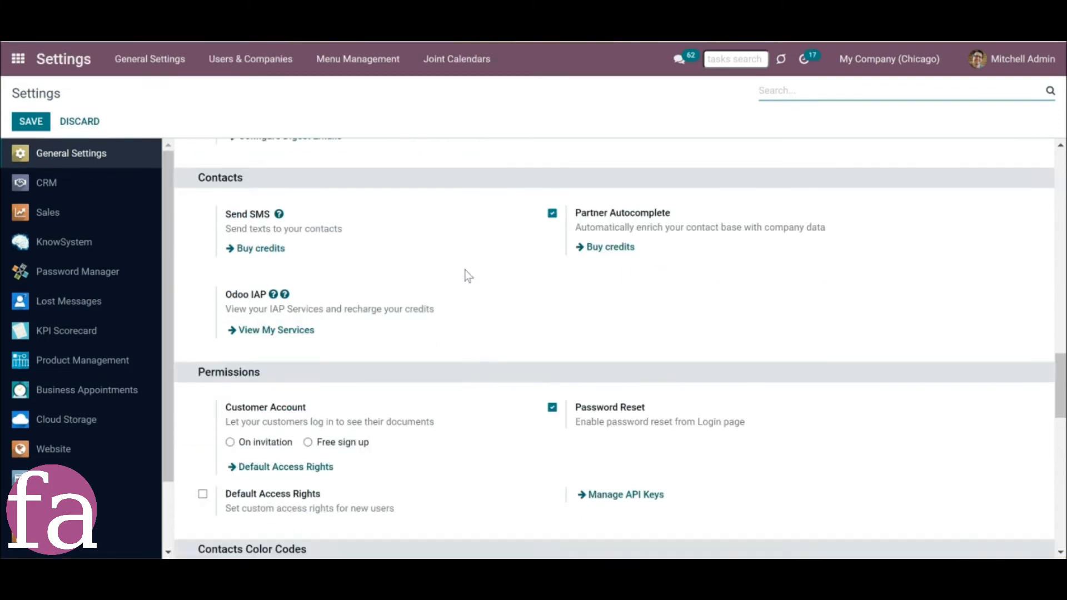
{"action": "scroll", "coordinate": [467, 274], "scroll_direction": "down", "scroll_amount": 2}
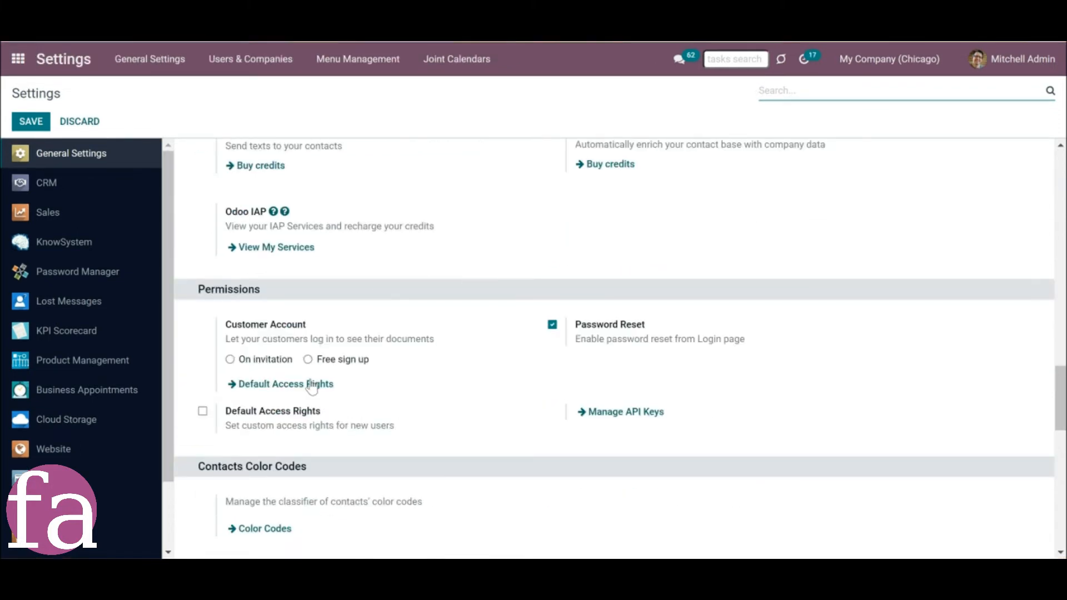
{"action": "left_click", "coordinate": [309, 360]}
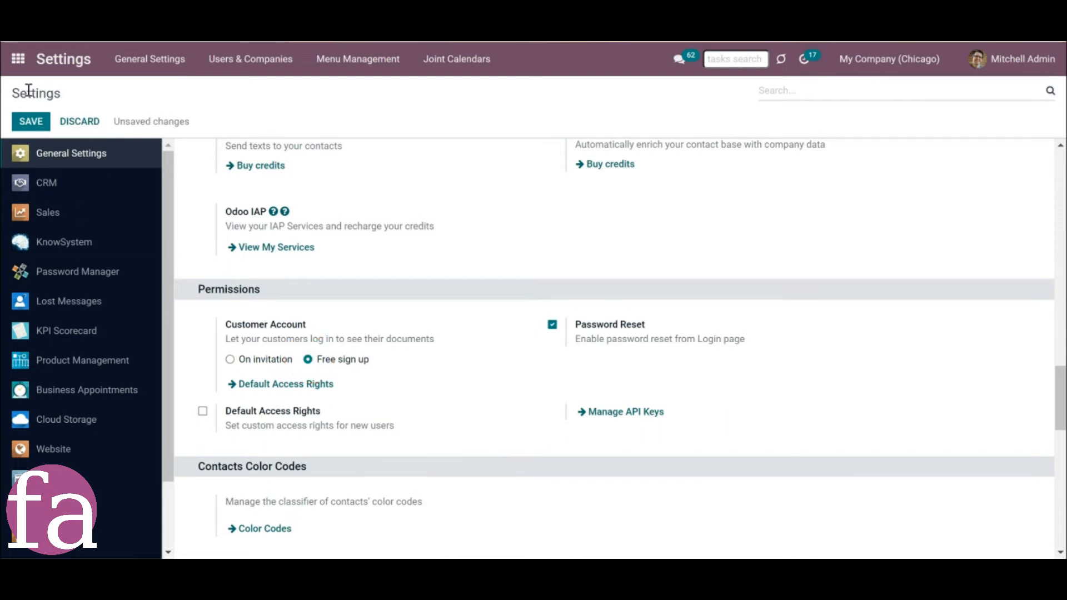
{"action": "left_click", "coordinate": [30, 121]}
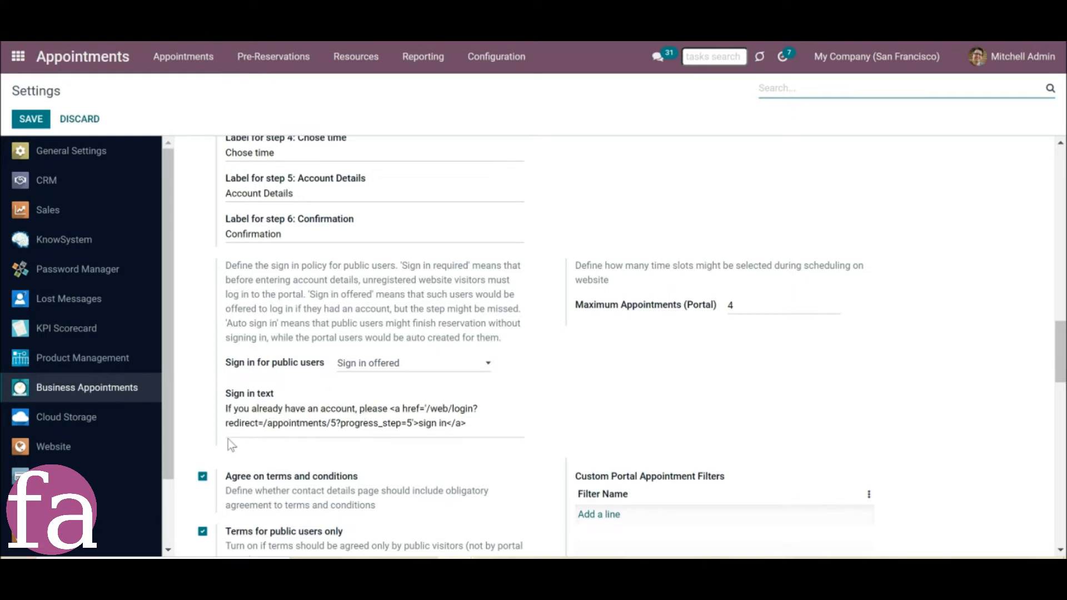
Review the sign-in text in the appointment settings, and open the sign-in link on the booking's account details page.
{"action": "mouse_move", "coordinate": [224, 412]}
{"action": "left_mouse_down"}
{"action": "mouse_move", "coordinate": [479, 412]}
{"action": "mouse_move", "coordinate": [510, 429]}
{"action": "left_mouse_up"}
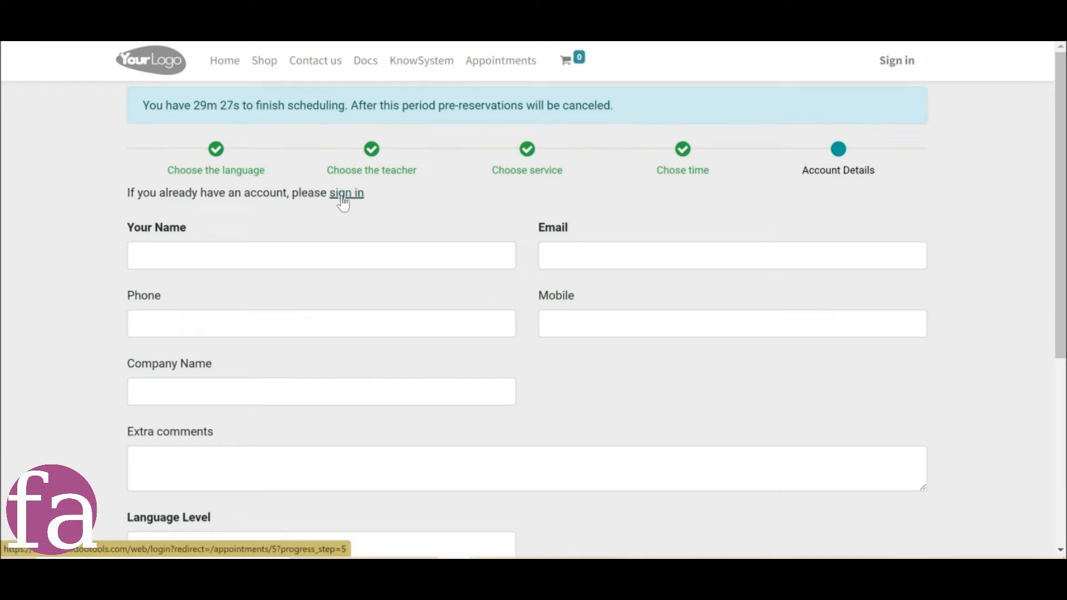
{"action": "left_click", "coordinate": [345, 196]}
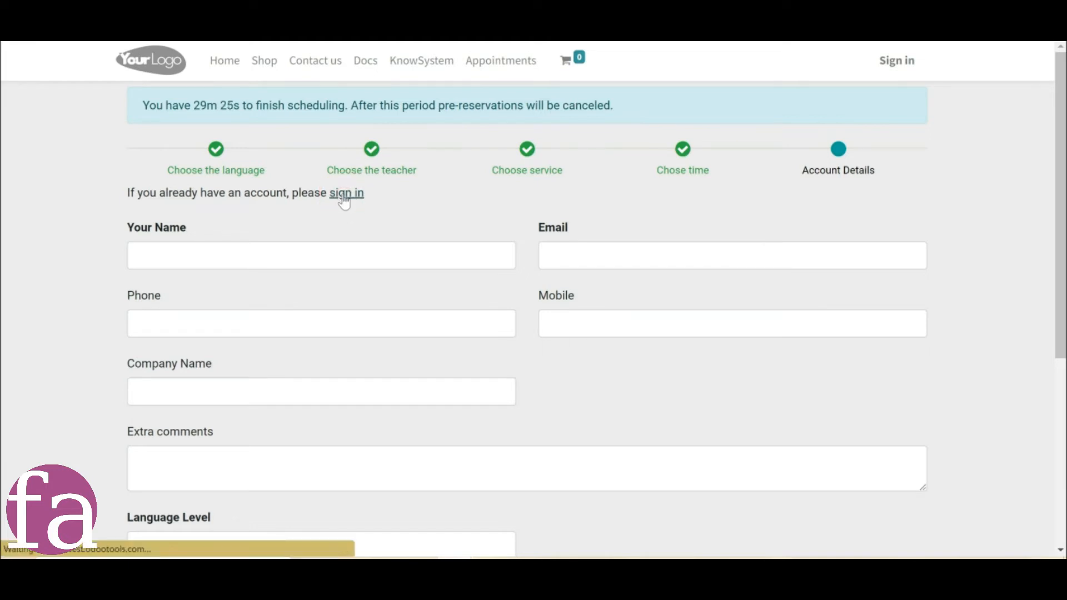
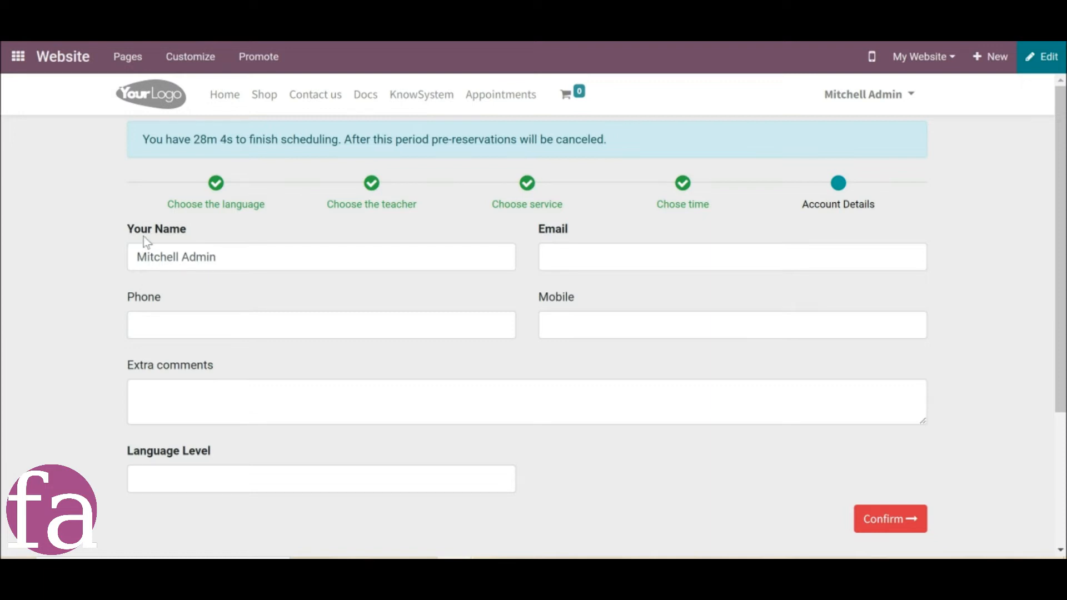
Review the contact fields on the booking form and the mandatory and optional account details in the website-specific appointment settings.
{"action": "left_click_drag", "start_coordinate": [143, 228], "coordinate": [196, 226]}
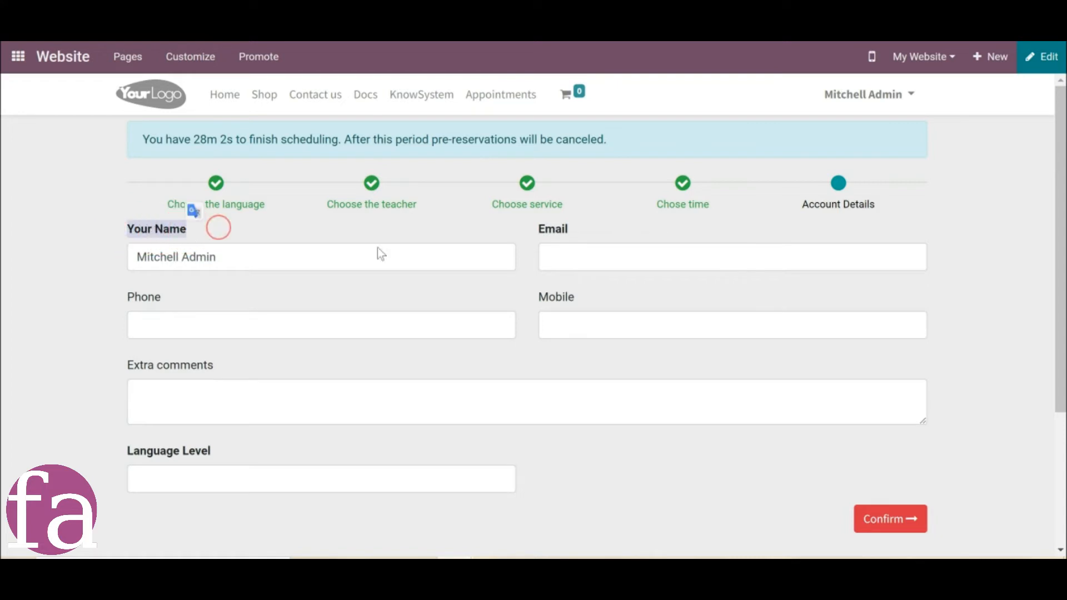
{"action": "left_click", "coordinate": [618, 239]}
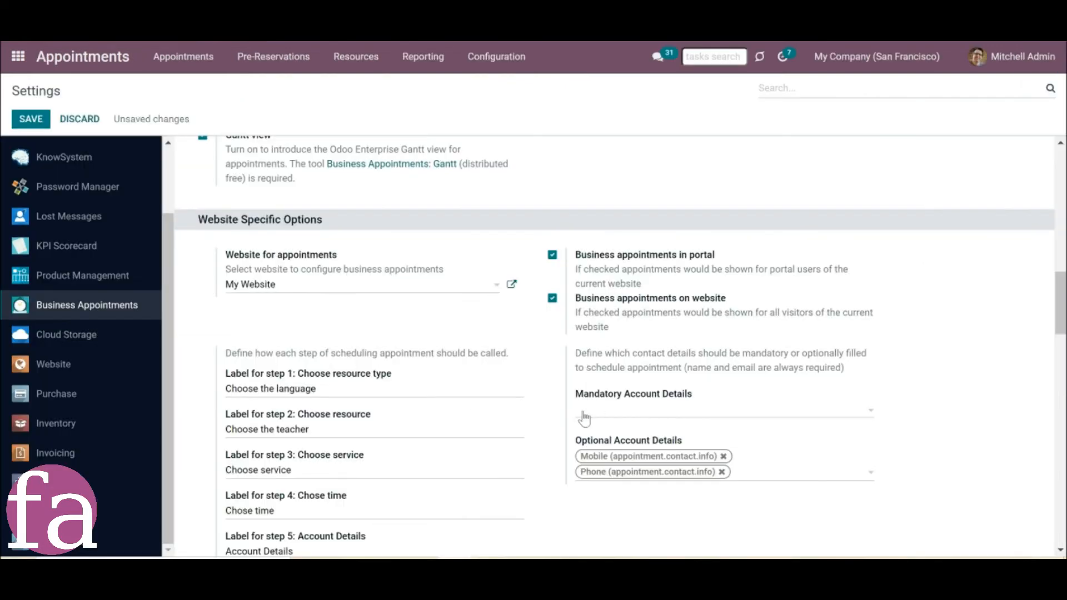
{"action": "left_click_drag", "start_coordinate": [572, 396], "coordinate": [672, 393]}
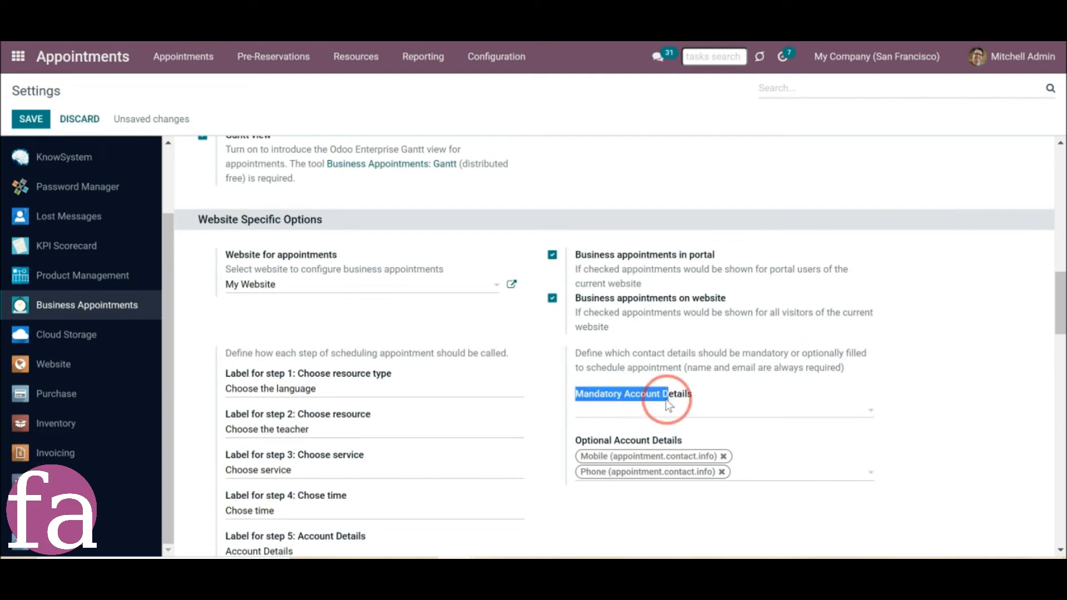
{"action": "left_click_drag", "start_coordinate": [576, 440], "coordinate": [681, 442]}
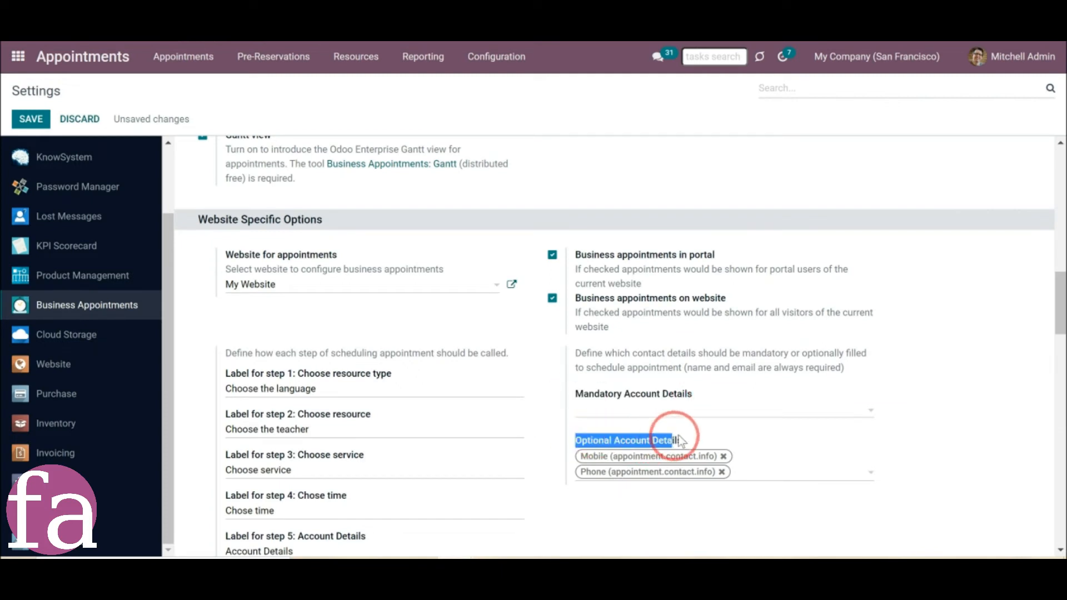
{"action": "left_click", "coordinate": [557, 413]}
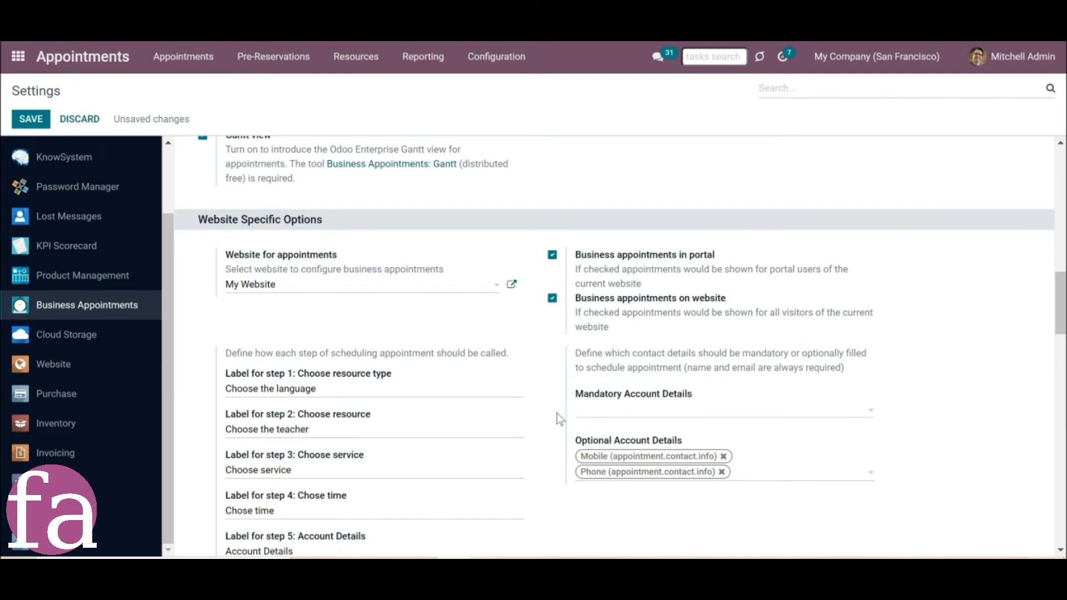
Browse the full list of fields available as mandatory account details and close it without selecting any.
{"action": "left_click", "coordinate": [604, 413]}
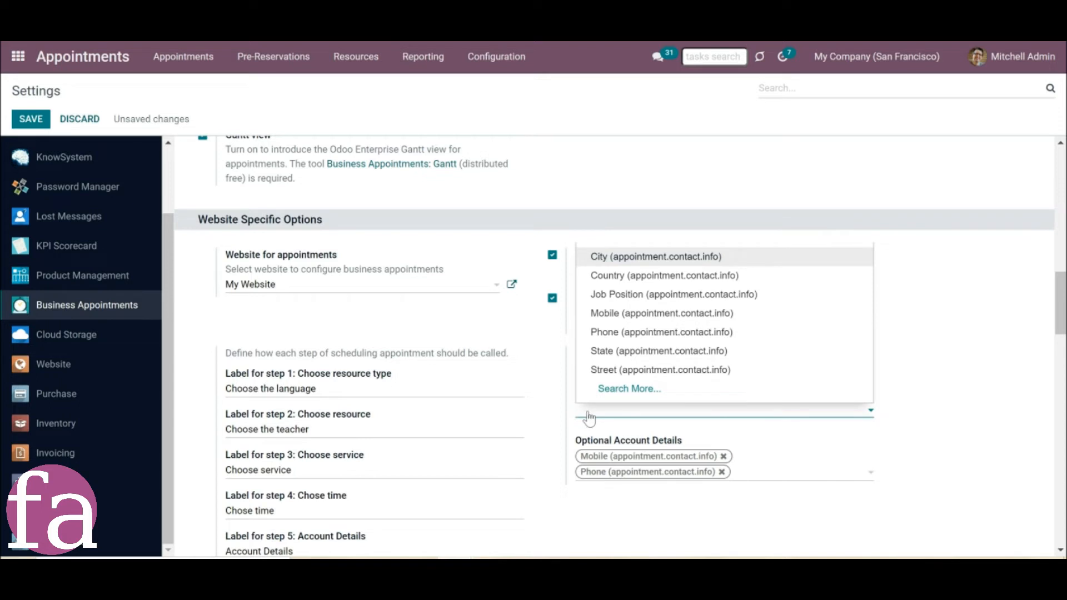
{"action": "left_click", "coordinate": [585, 412]}
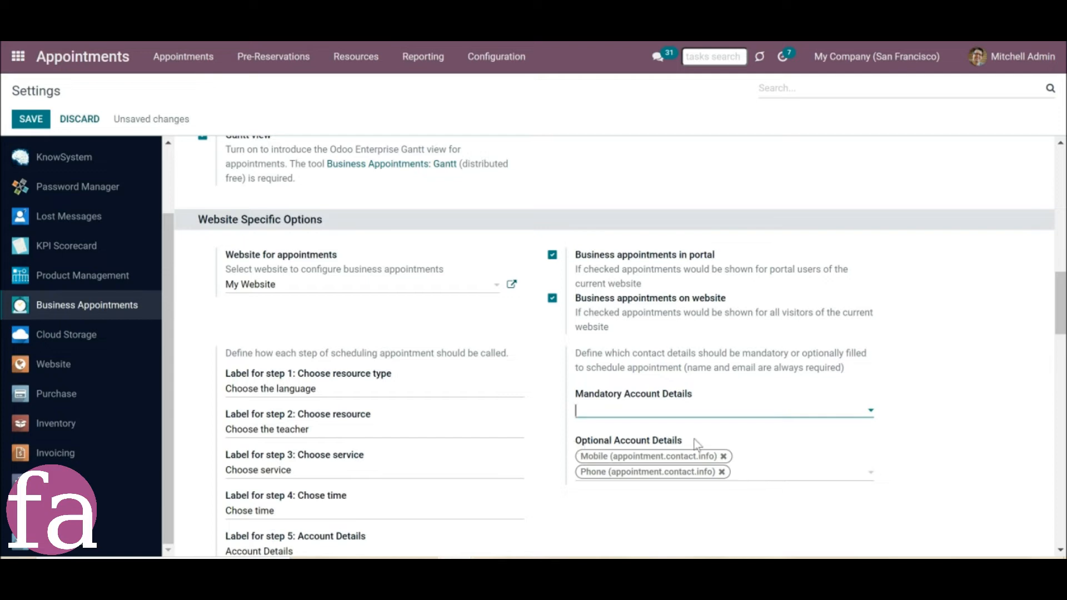
{"action": "left_click", "coordinate": [672, 411]}
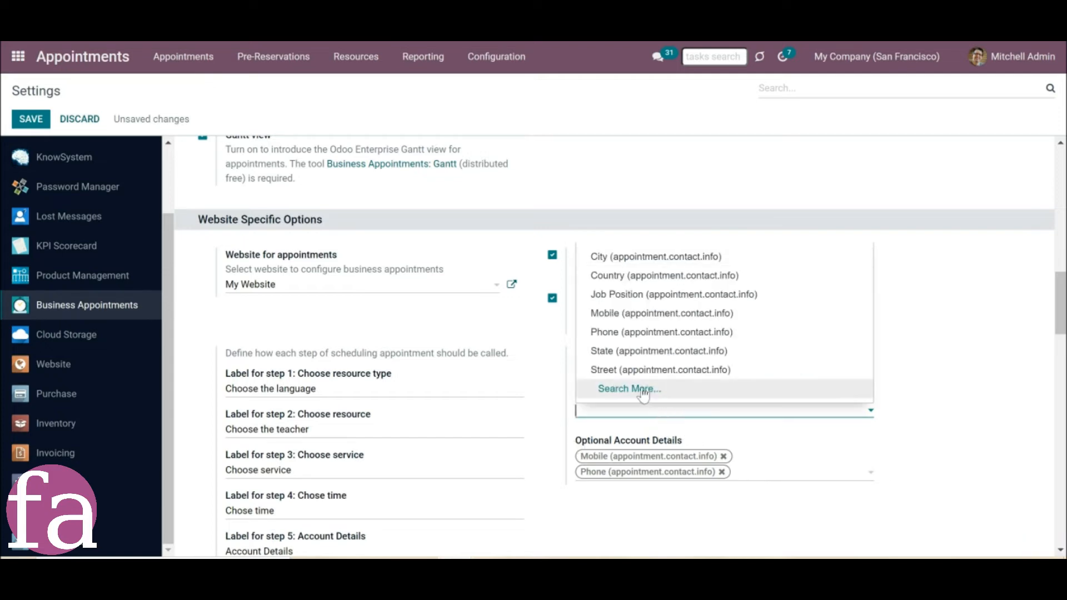
{"action": "left_click", "coordinate": [642, 387]}
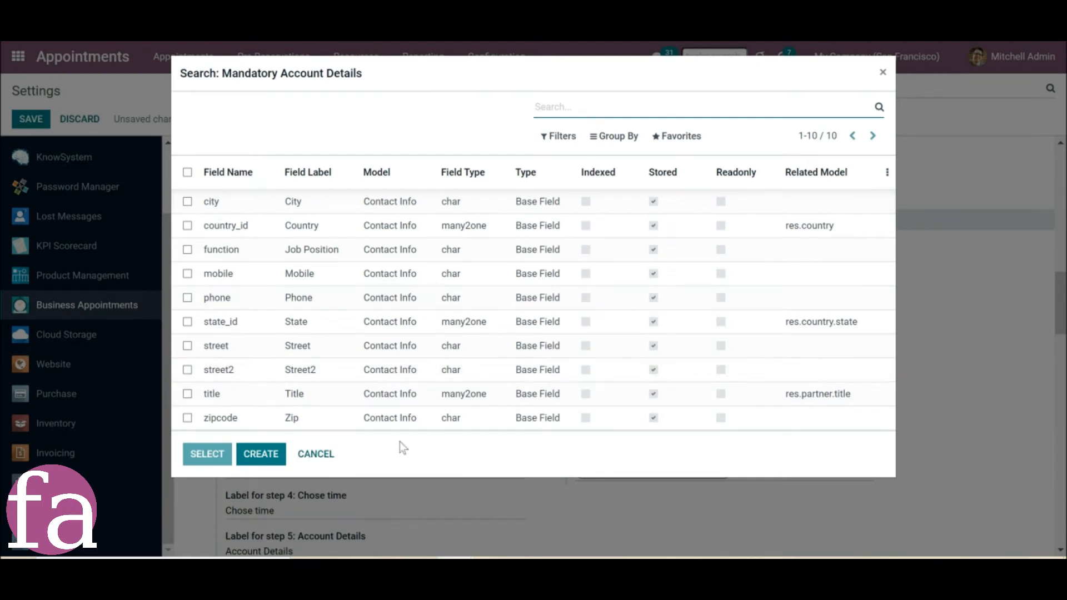
{"action": "left_click", "coordinate": [323, 456]}
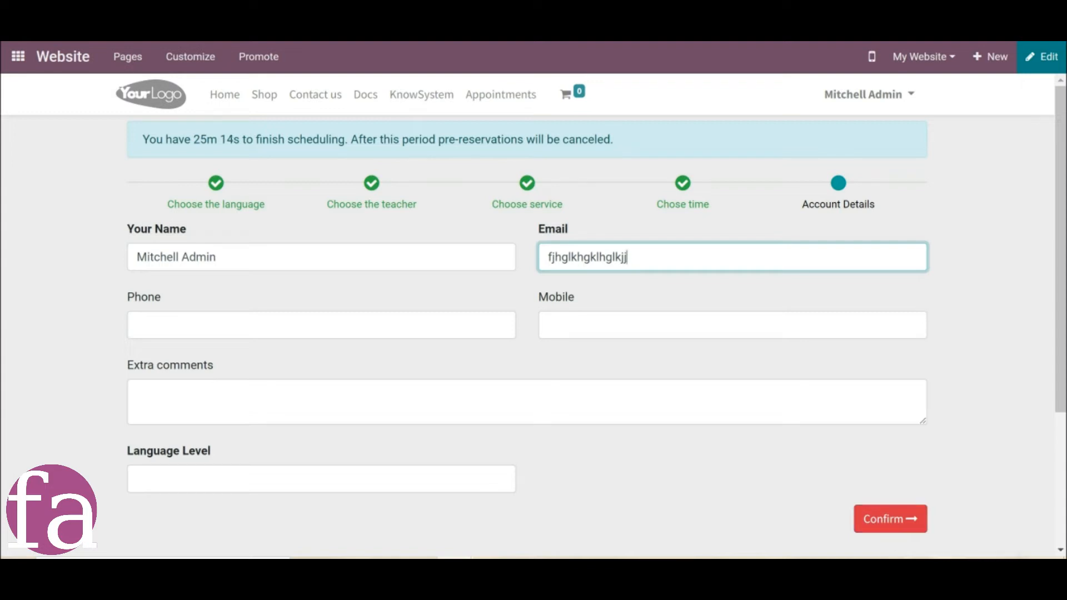
Submit the booking's account details form, and enter a mobile number in the mandatory Mobile field and submit again.
{"action": "left_click", "coordinate": [906, 526]}
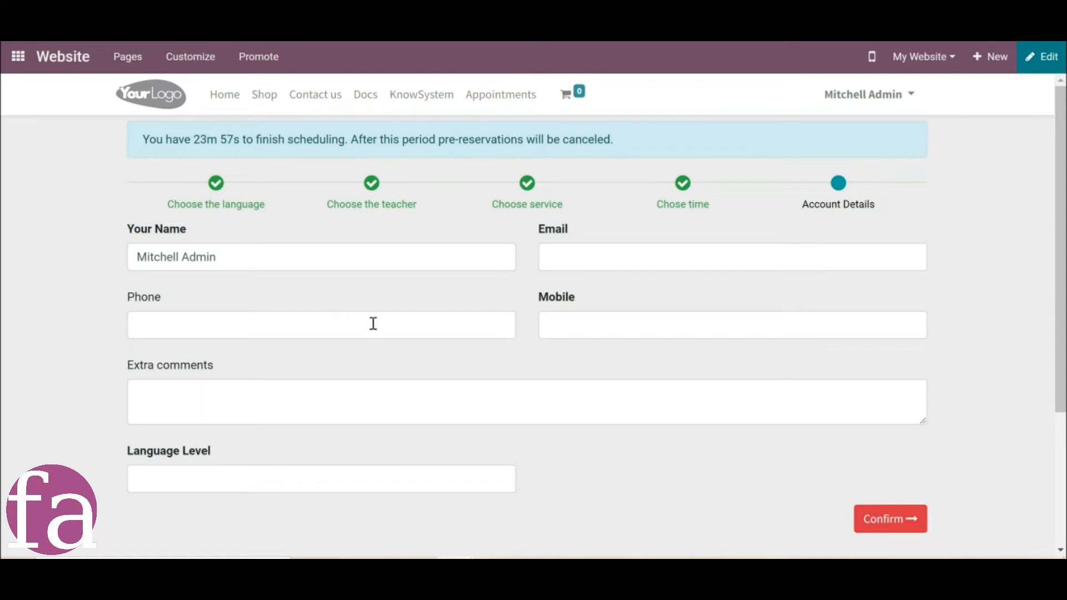
{"action": "left_click", "coordinate": [648, 326]}
{"action": "key", "text": "Return"}
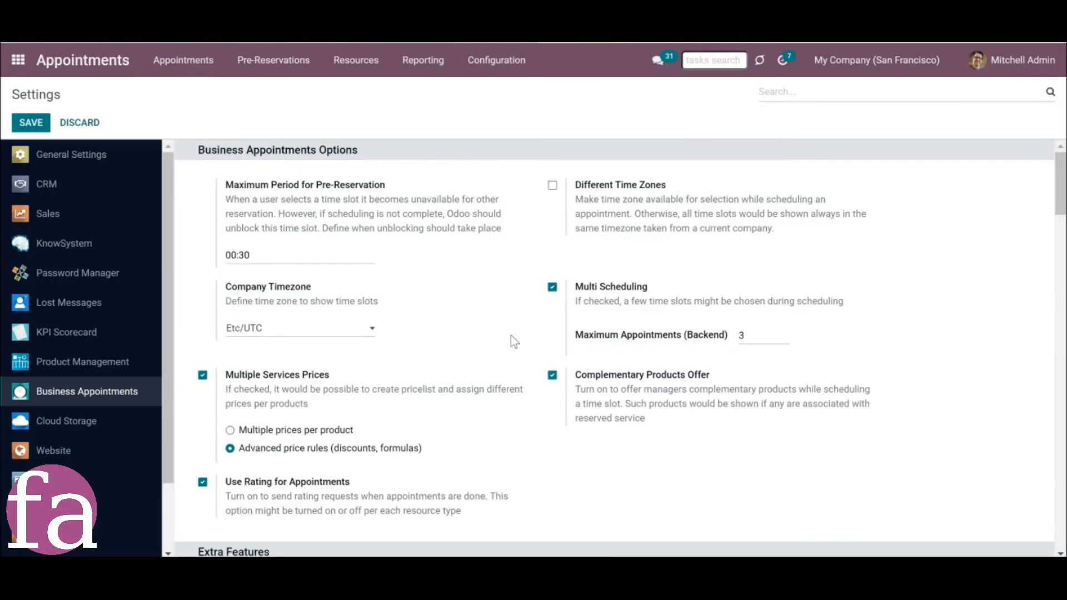
Review the terms and conditions options in the website appointment settings and the agreement checkbox on the booking form.
{"action": "scroll", "coordinate": [503, 454], "scroll_direction": "down", "scroll_amount": 10}
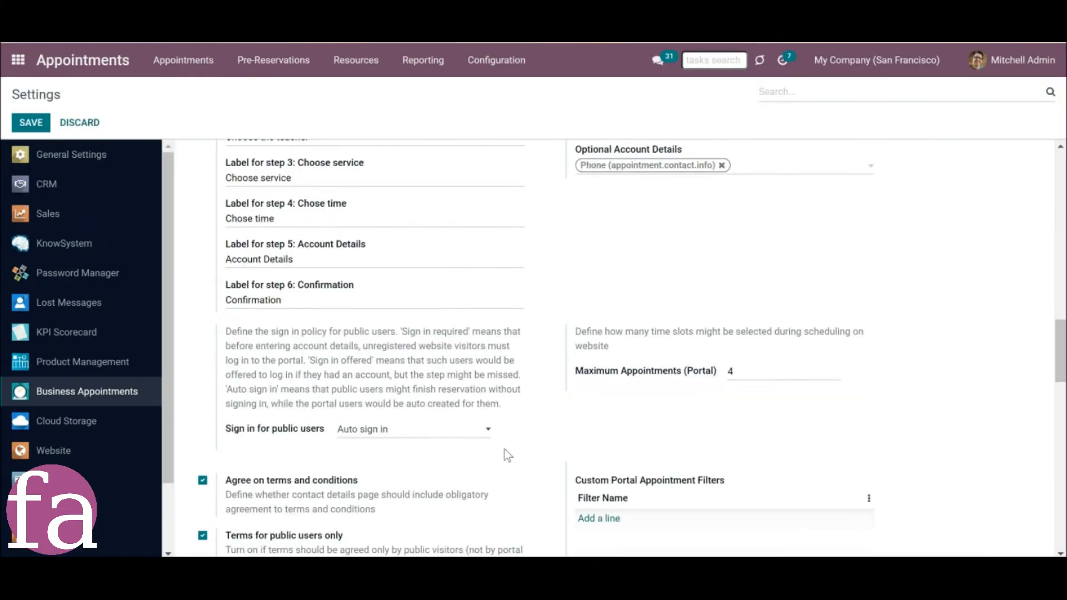
{"action": "scroll", "coordinate": [405, 469], "scroll_direction": "down", "scroll_amount": 3}
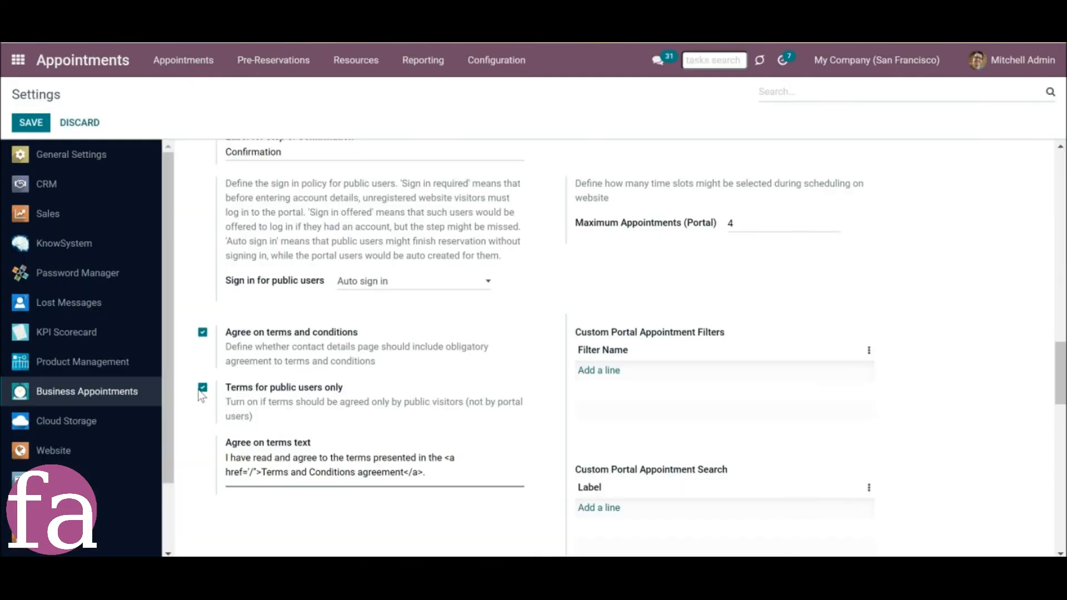
{"action": "left_click", "coordinate": [203, 388]}
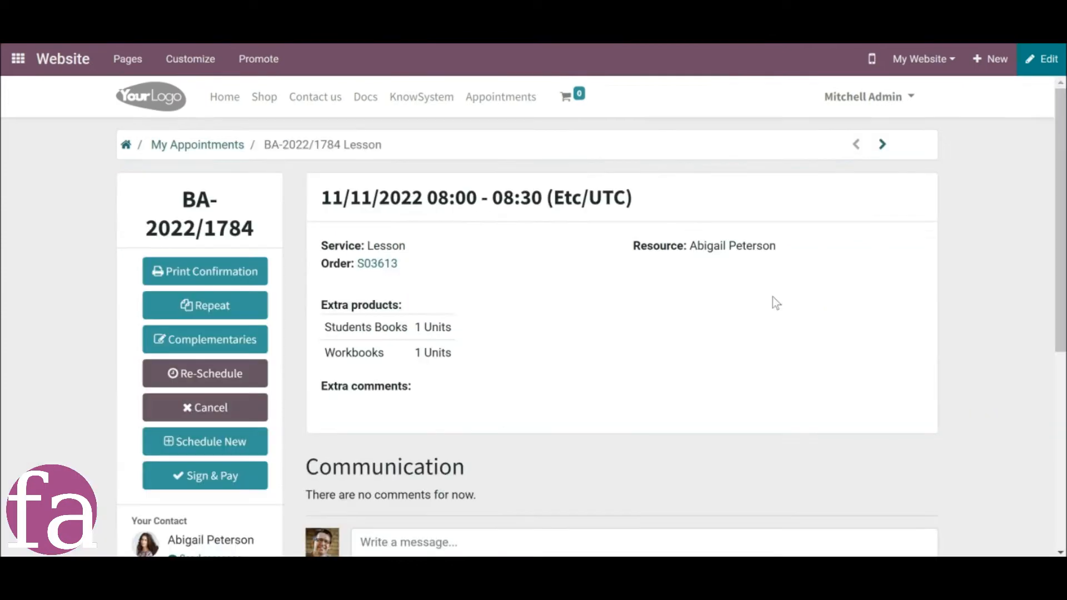
Examine the scheduled lesson's portal page, including its service details, extra products, available actions and communication section.
{"action": "scroll", "coordinate": [773, 298], "scroll_direction": "down", "scroll_amount": 3}
{"action": "scroll", "coordinate": [773, 298], "scroll_direction": "down", "scroll_amount": 3}
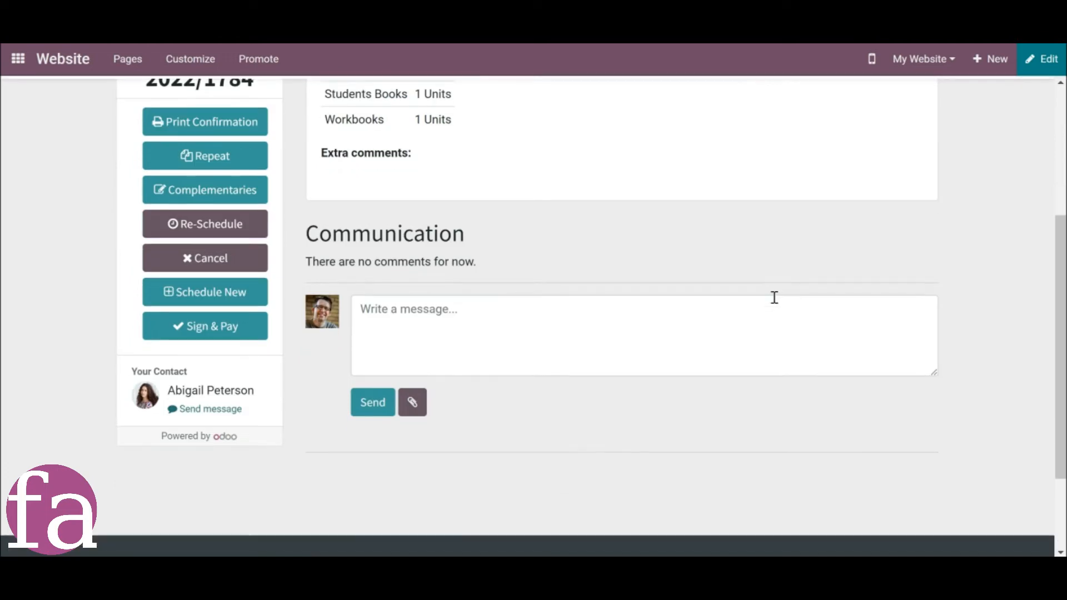
{"action": "scroll", "coordinate": [774, 298], "scroll_direction": "up", "scroll_amount": 4}
{"action": "scroll", "coordinate": [776, 300], "scroll_direction": "up", "scroll_amount": 2}
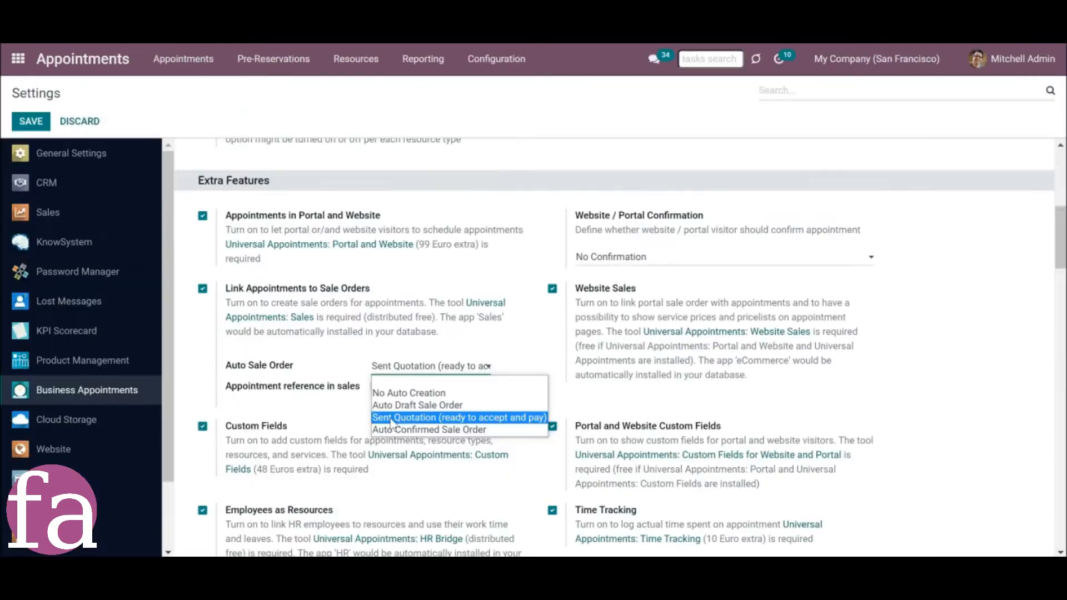
Check the Auto Sale Order setting, and open the lesson's quotation through Sign & Pay to review its pricing.
{"action": "left_click", "coordinate": [392, 418]}
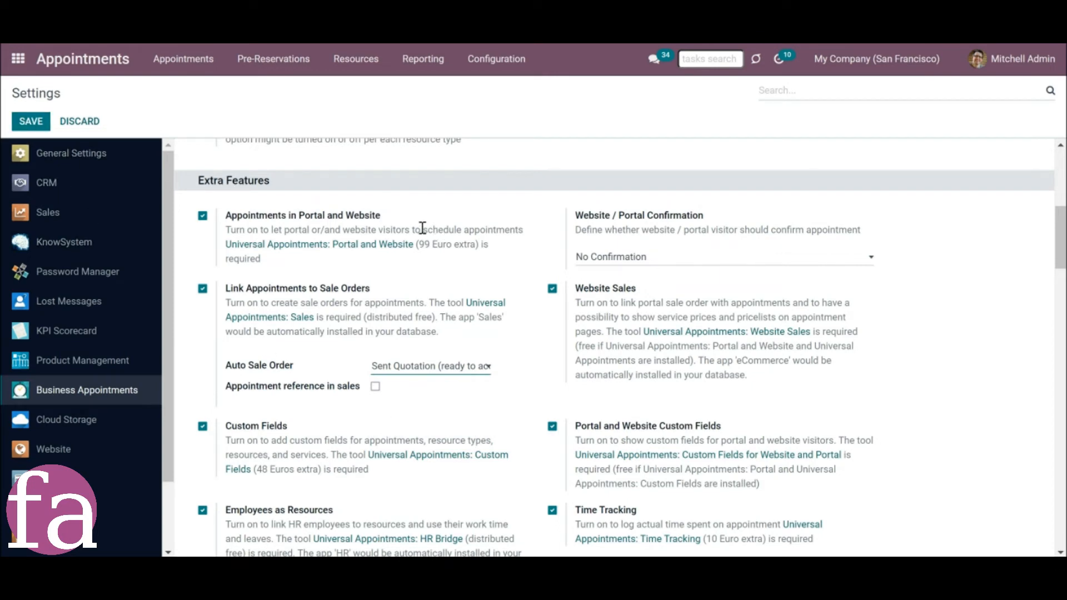
{"action": "scroll", "coordinate": [422, 231], "scroll_direction": "down", "scroll_amount": 15}
{"action": "left_click", "coordinate": [203, 334]}
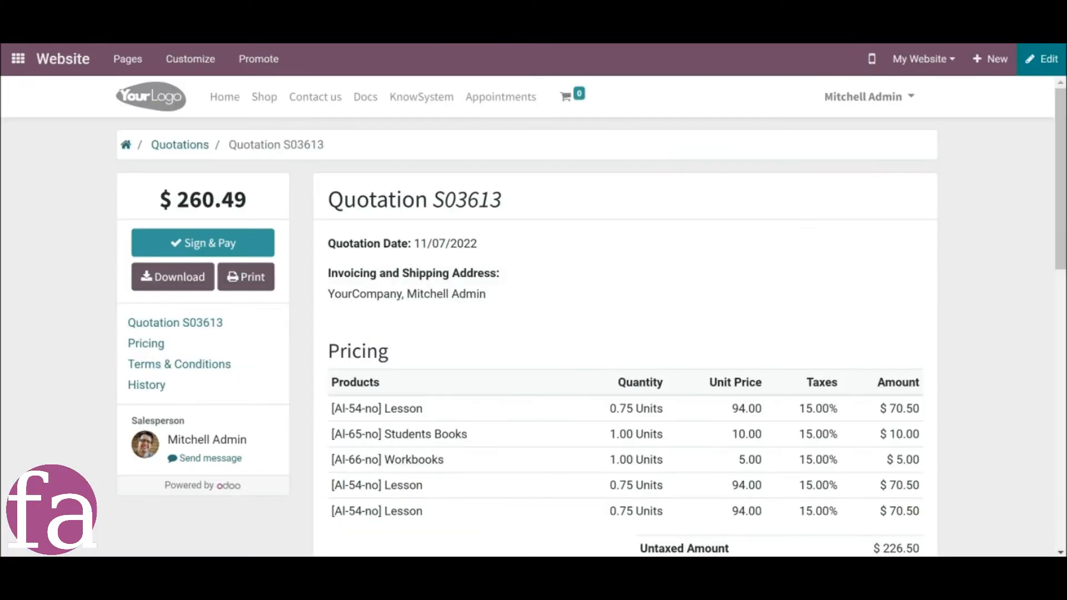
{"action": "scroll", "coordinate": [509, 376], "scroll_direction": "down", "scroll_amount": 4}
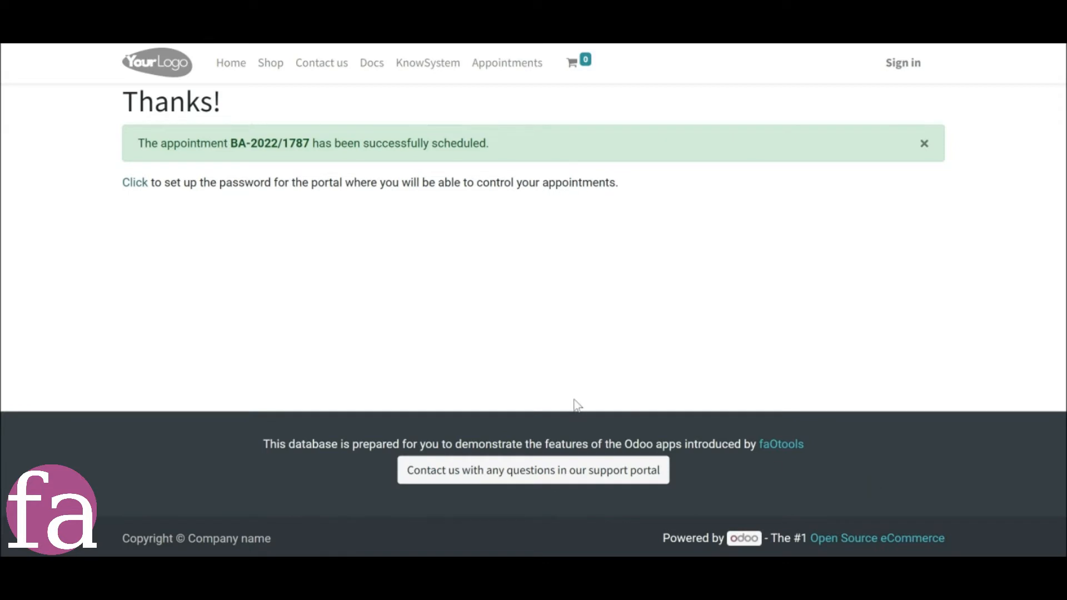
Open the portal password setup from the booking's thank-you page, and decline saving the password in the browser.
{"action": "left_click", "coordinate": [127, 189]}
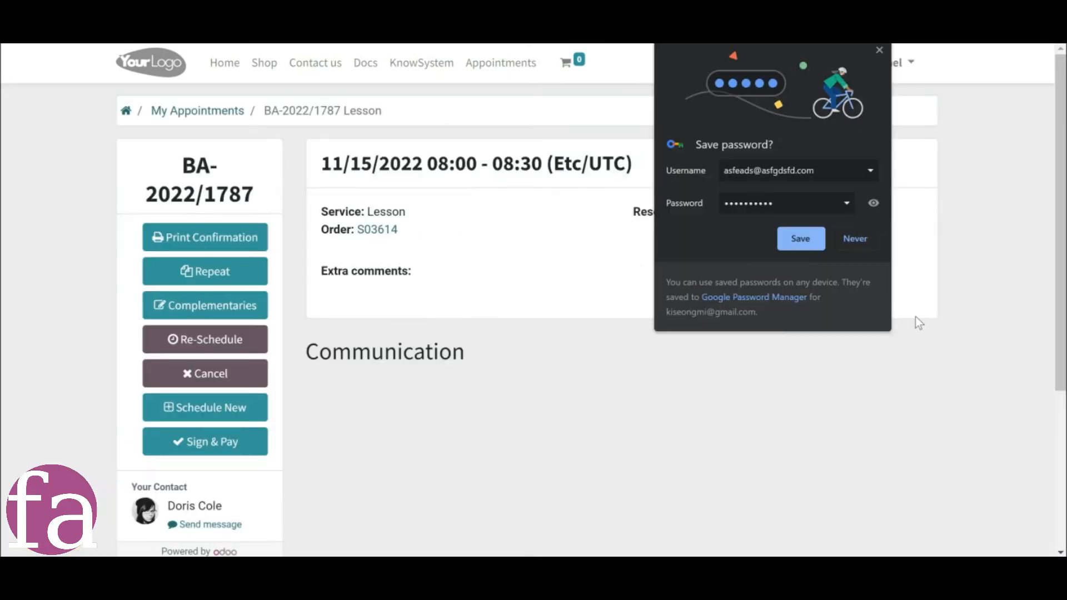
{"action": "left_click", "coordinate": [873, 240]}
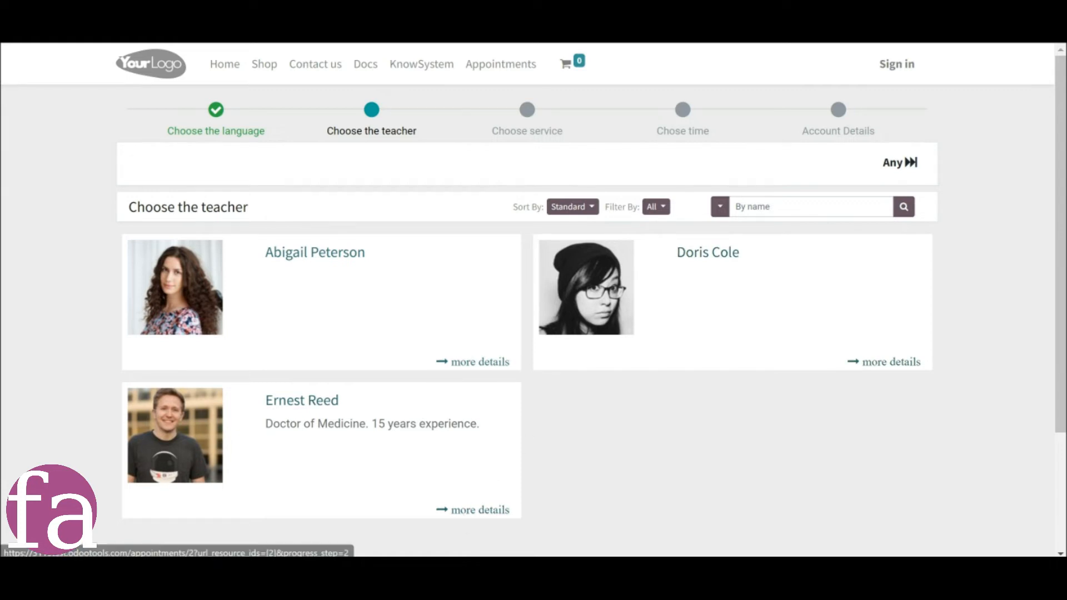
Switch to the business appointment settings and set Website / Portal Confirmation to SMS Confirmation, checking its available options.
{"action": "mouse_move", "coordinate": [455, 575]}
{"action": "left_click", "coordinate": [294, 514]}
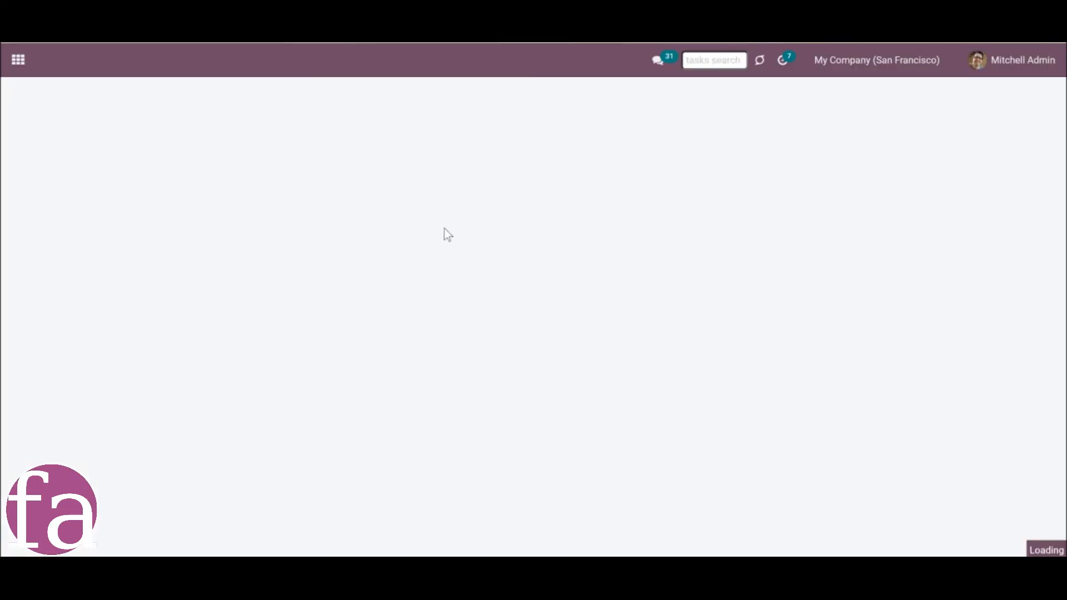
{"action": "scroll", "coordinate": [499, 317], "scroll_direction": "down", "scroll_amount": 5}
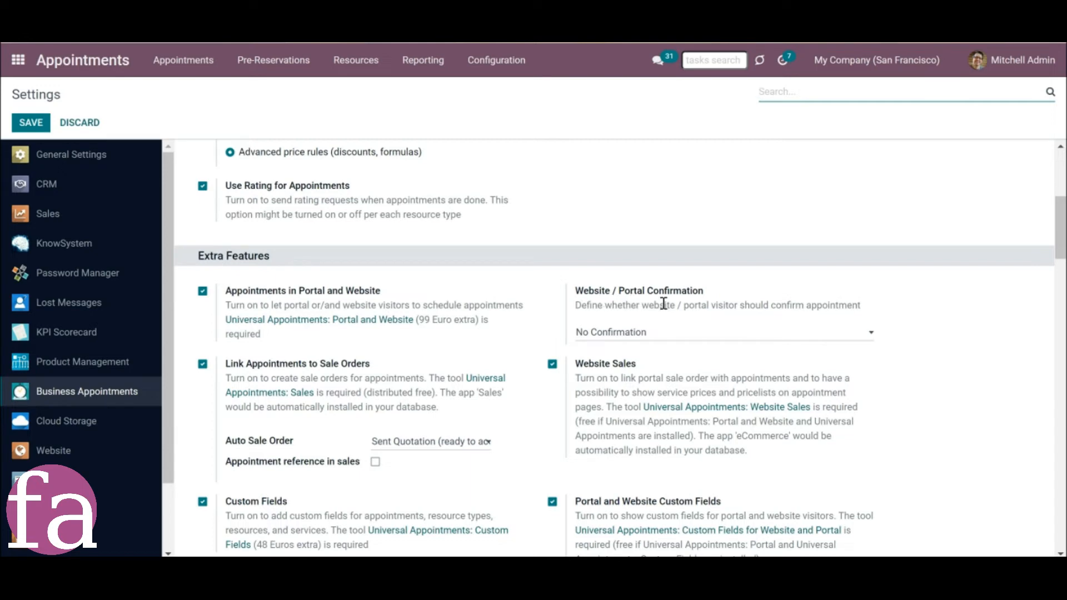
{"action": "left_click", "coordinate": [669, 333]}
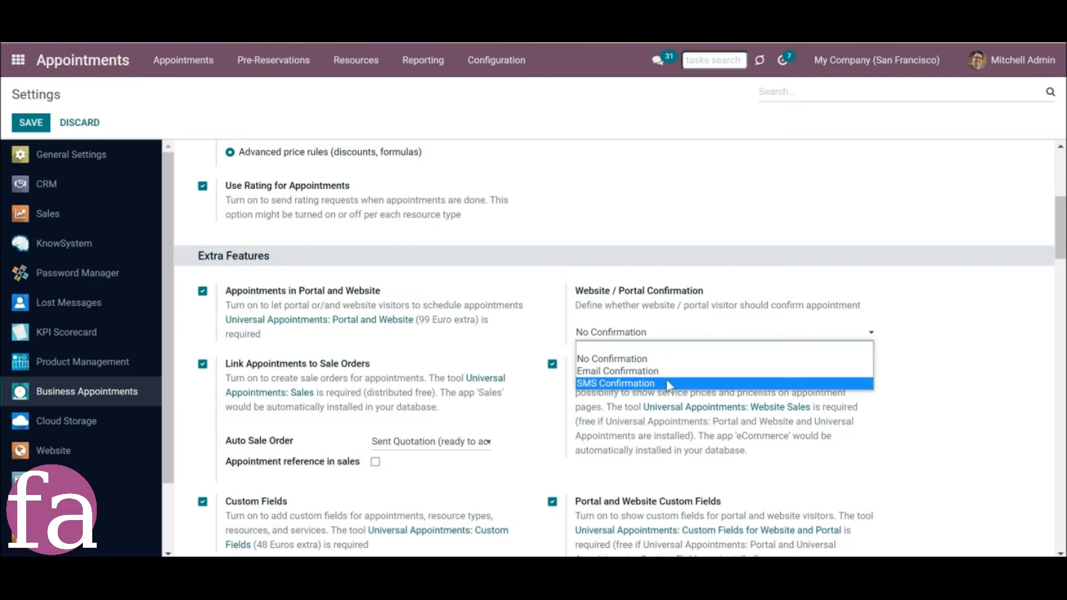
{"action": "left_click", "coordinate": [668, 383]}
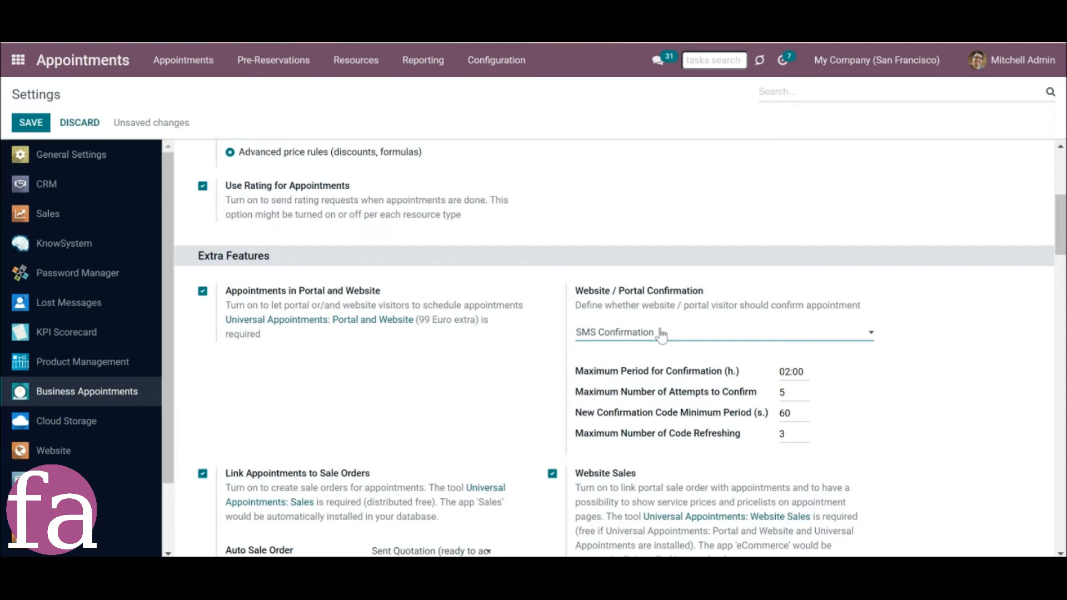
{"action": "left_click", "coordinate": [660, 335]}
{"action": "left_click", "coordinate": [647, 379]}
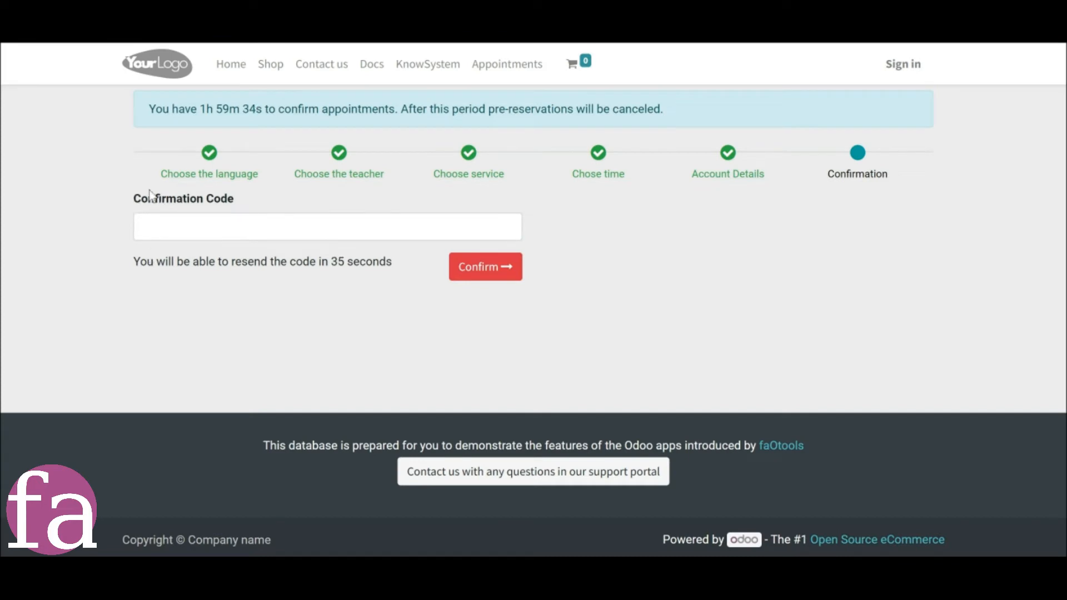
Review the time limit notice on the confirmation code page, and open the customization options for the language selection page.
{"action": "mouse_move", "coordinate": [142, 108]}
{"action": "left_mouse_down"}
{"action": "mouse_move", "coordinate": [411, 111]}
{"action": "mouse_move", "coordinate": [146, 111]}
{"action": "left_mouse_up"}
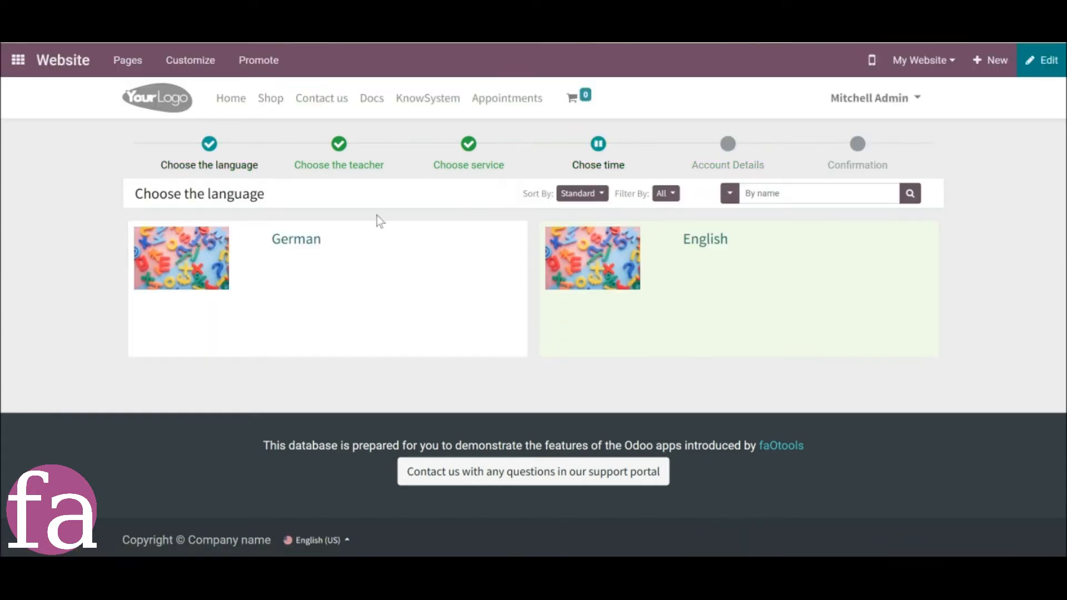
{"action": "left_click", "coordinate": [199, 64]}
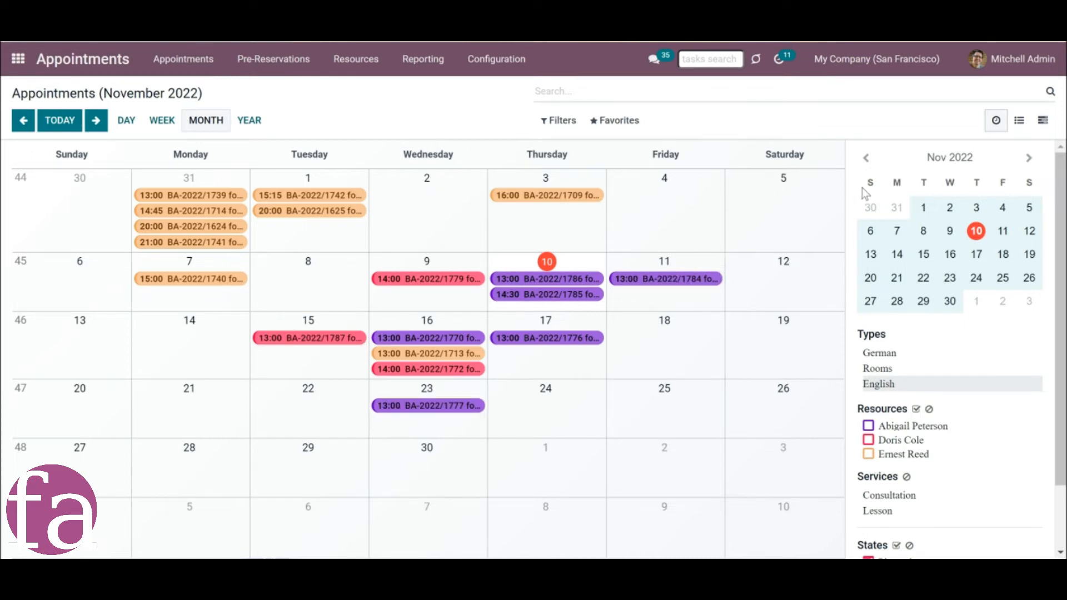
Examine the November 2022 appointments calendar and its sidebar filters, and open the details of the November 15 lesson.
{"action": "scroll", "coordinate": [920, 217], "scroll_direction": "down", "scroll_amount": 2}
{"action": "scroll", "coordinate": [921, 224], "scroll_direction": "up", "scroll_amount": 2}
{"action": "left_click", "coordinate": [311, 348]}
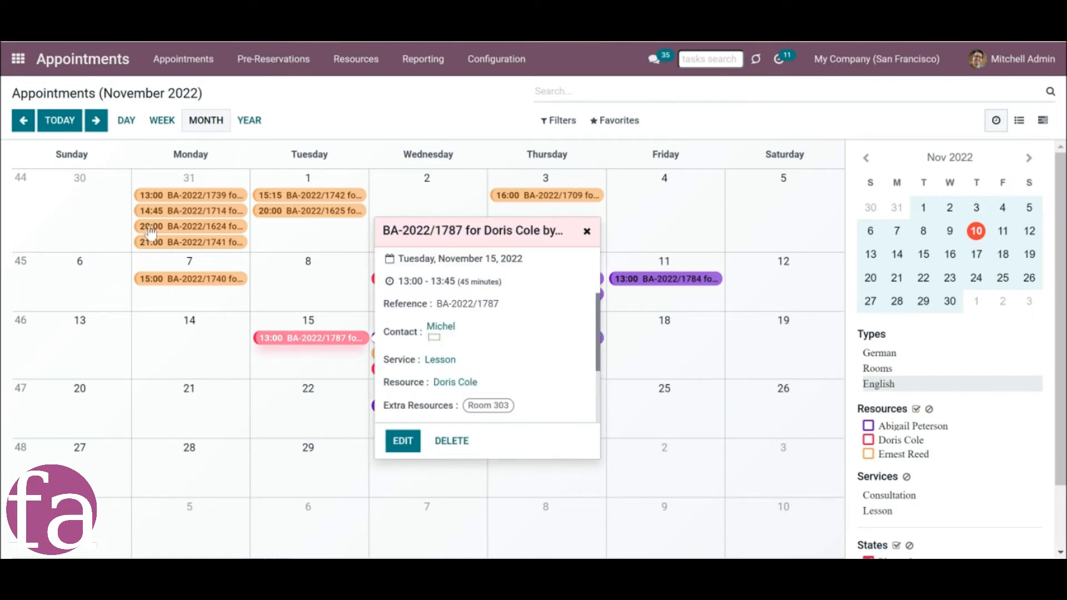
Show the appointments calendar by day, week, month and year in turn.
{"action": "left_click", "coordinate": [127, 124]}
{"action": "left_click", "coordinate": [160, 122]}
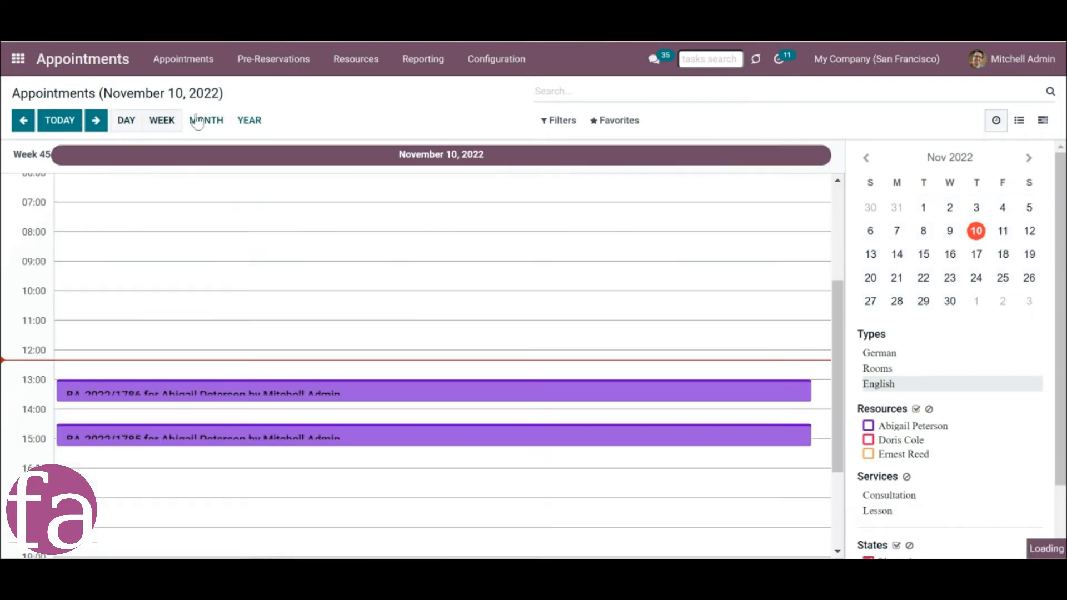
{"action": "left_click", "coordinate": [200, 121]}
{"action": "left_click", "coordinate": [250, 123]}
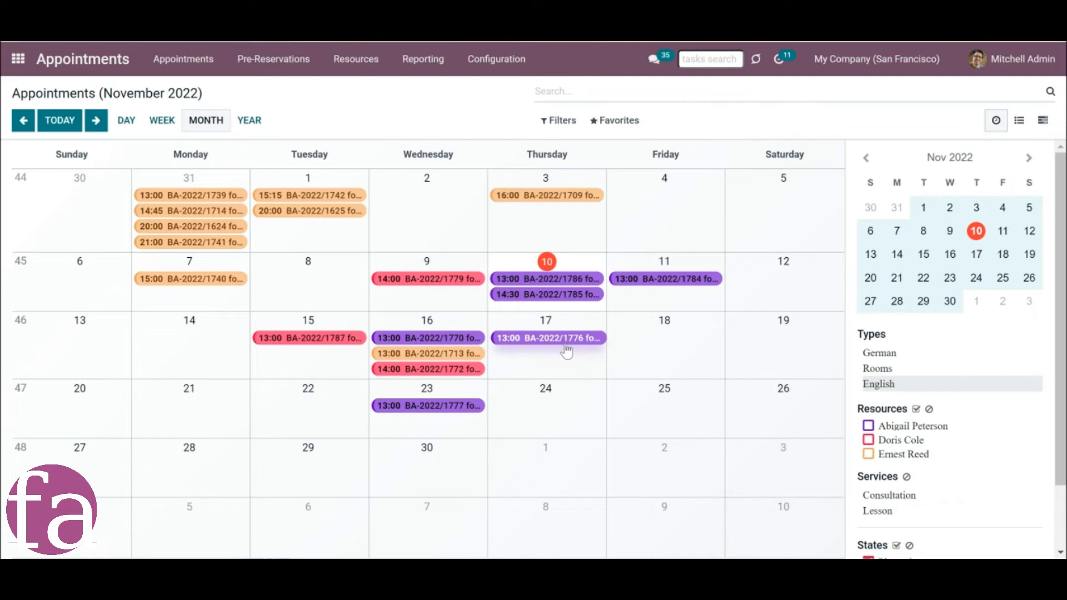
Browse the monthly appointments calendar forward to January 2023 and back to November 2022.
{"action": "left_click", "coordinate": [96, 121]}
{"action": "left_click", "coordinate": [96, 122]}
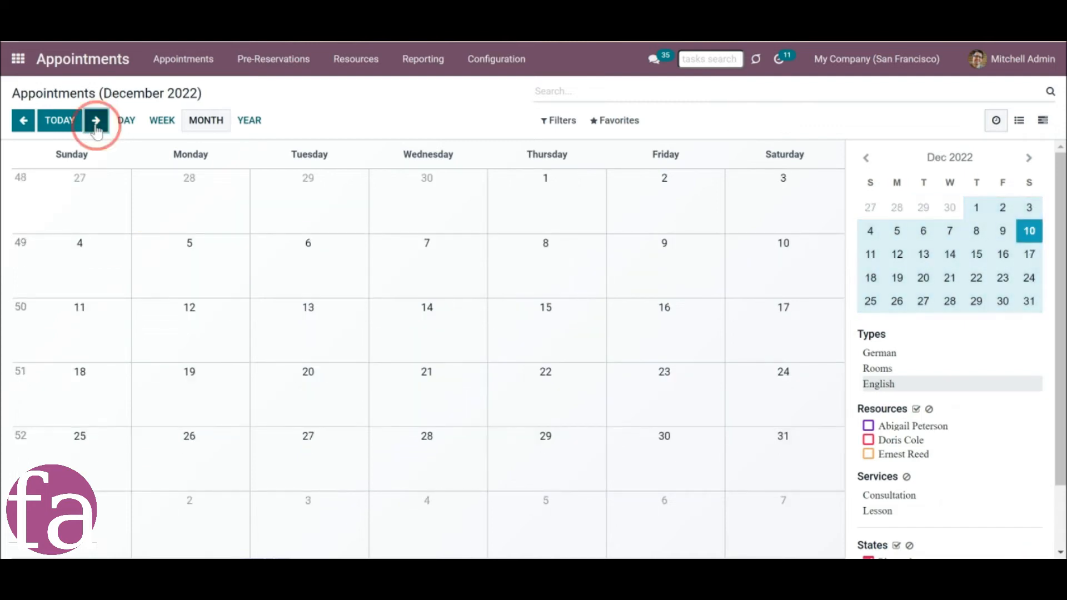
{"action": "left_click", "coordinate": [22, 121]}
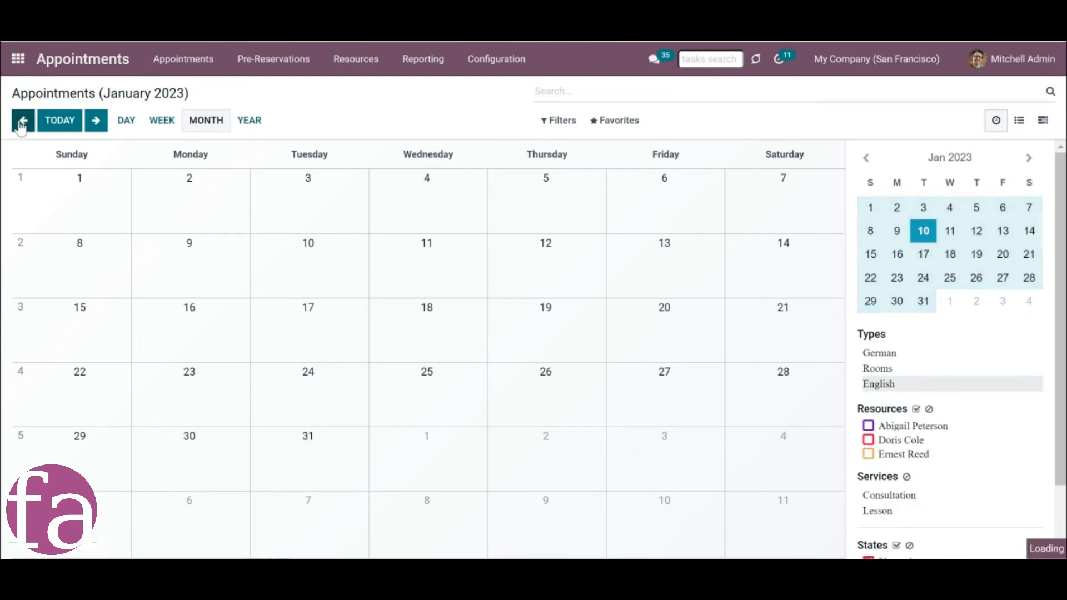
{"action": "left_click", "coordinate": [23, 121]}
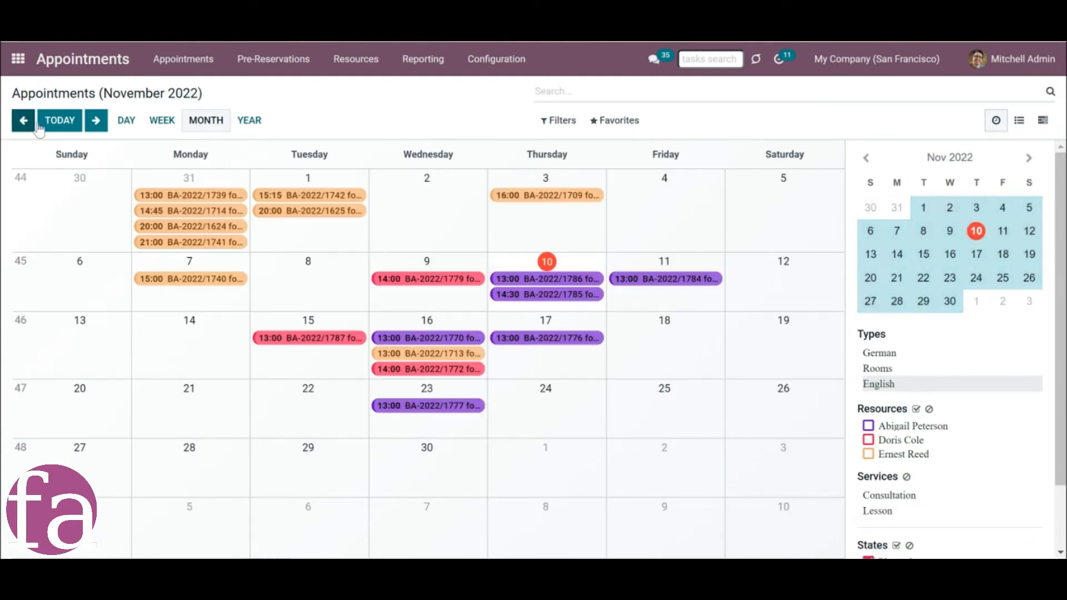
Return the appointments calendar to the current month and review the predefined filters such as Next 7 days.
{"action": "left_click", "coordinate": [52, 130]}
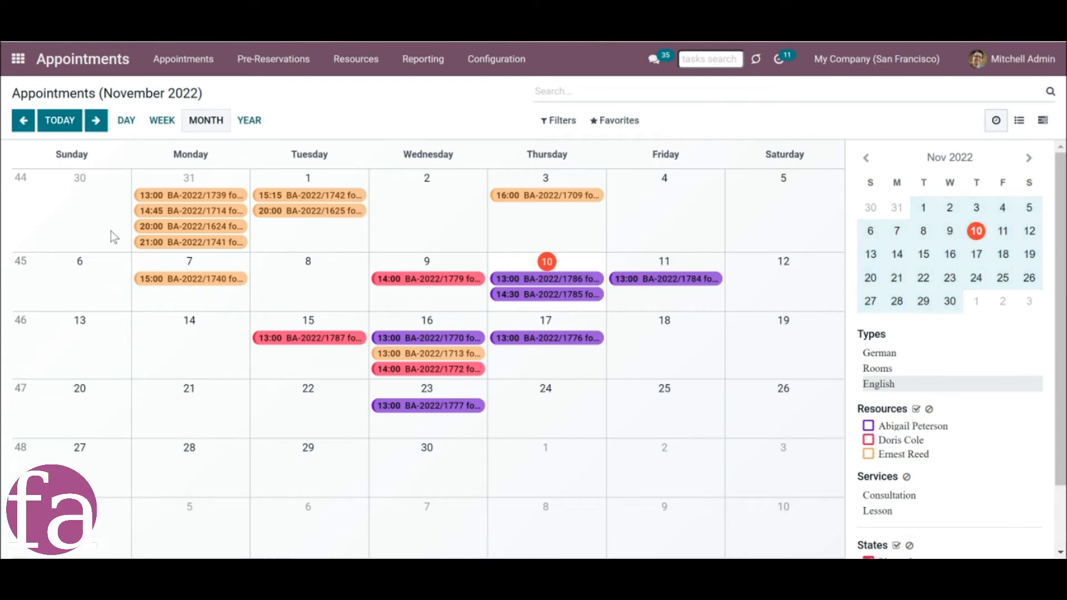
{"action": "left_click", "coordinate": [556, 120]}
{"action": "left_click", "coordinate": [547, 171]}
{"action": "left_click", "coordinate": [555, 166]}
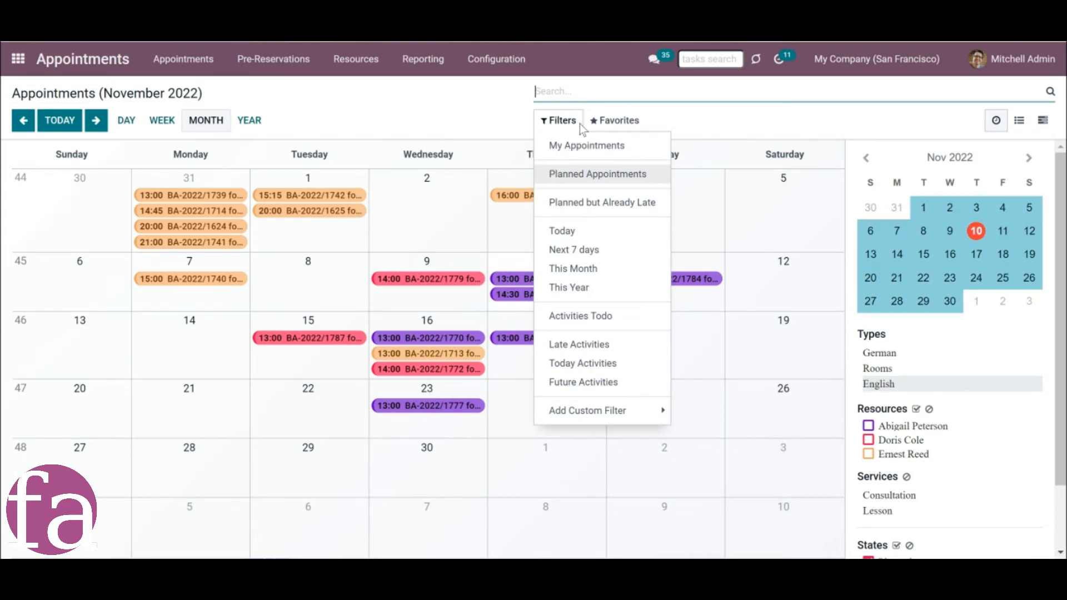
{"action": "left_click", "coordinate": [574, 249]}
{"action": "left_click", "coordinate": [574, 250]}
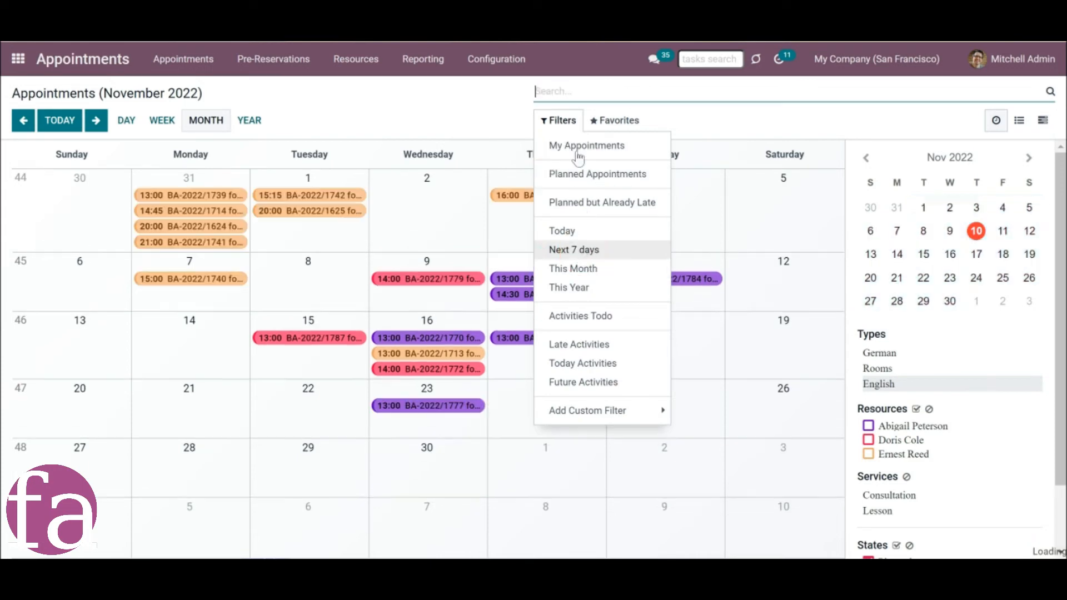
Search the appointments by the contact "azure", and clear the search.
{"action": "left_click", "coordinate": [581, 99]}
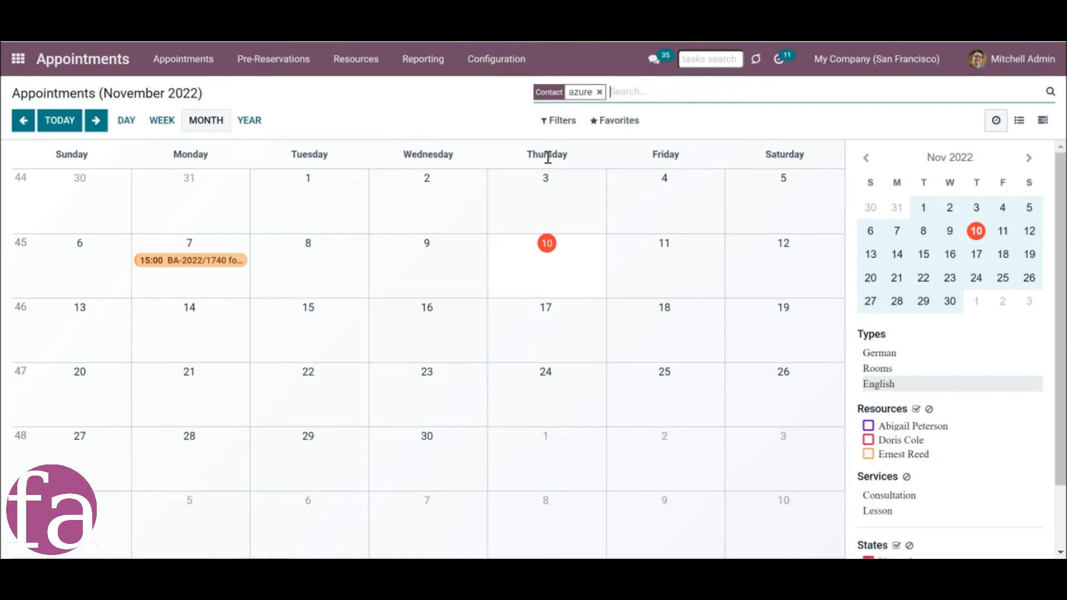
{"action": "key", "text": "BackSpace"}
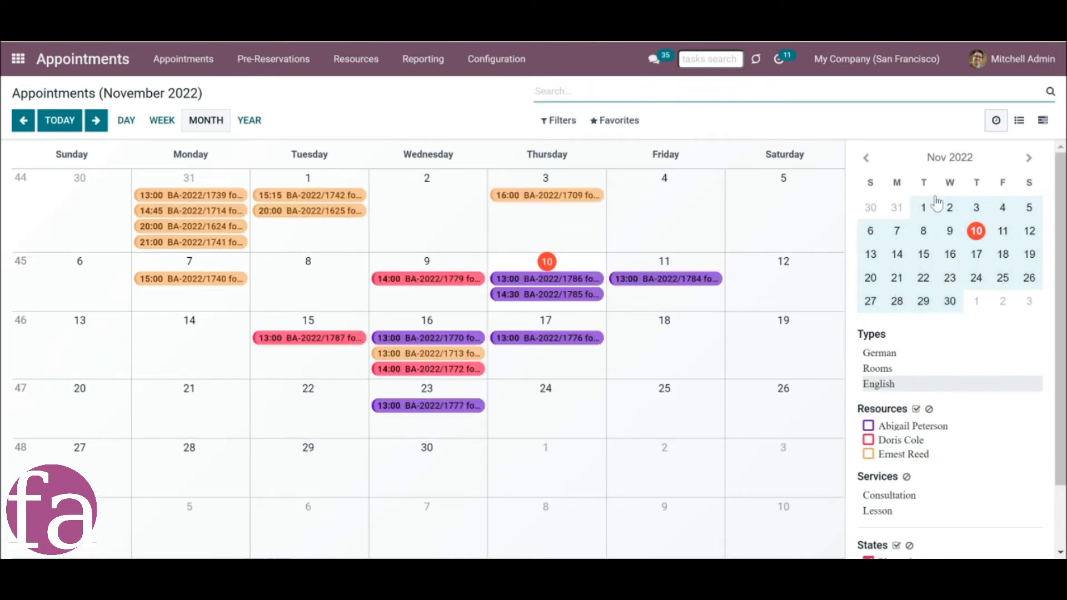
Review the calendar's sidebar filters, and show the week of November 15 and the single day November 17, 2022.
{"action": "scroll", "coordinate": [939, 222], "scroll_direction": "down", "scroll_amount": 3}
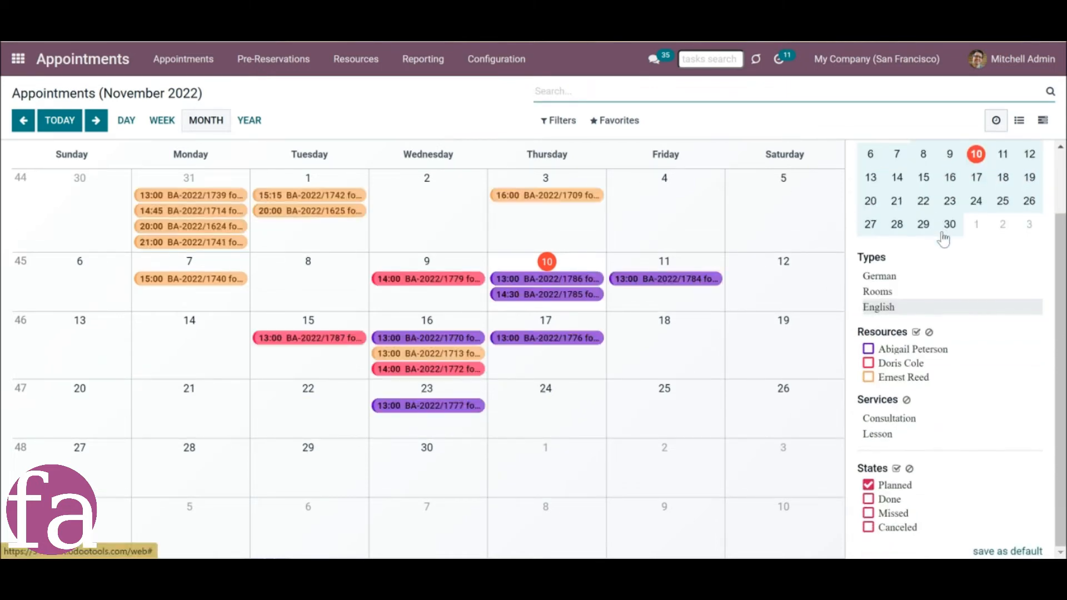
{"action": "scroll", "coordinate": [945, 236], "scroll_direction": "up", "scroll_amount": 3}
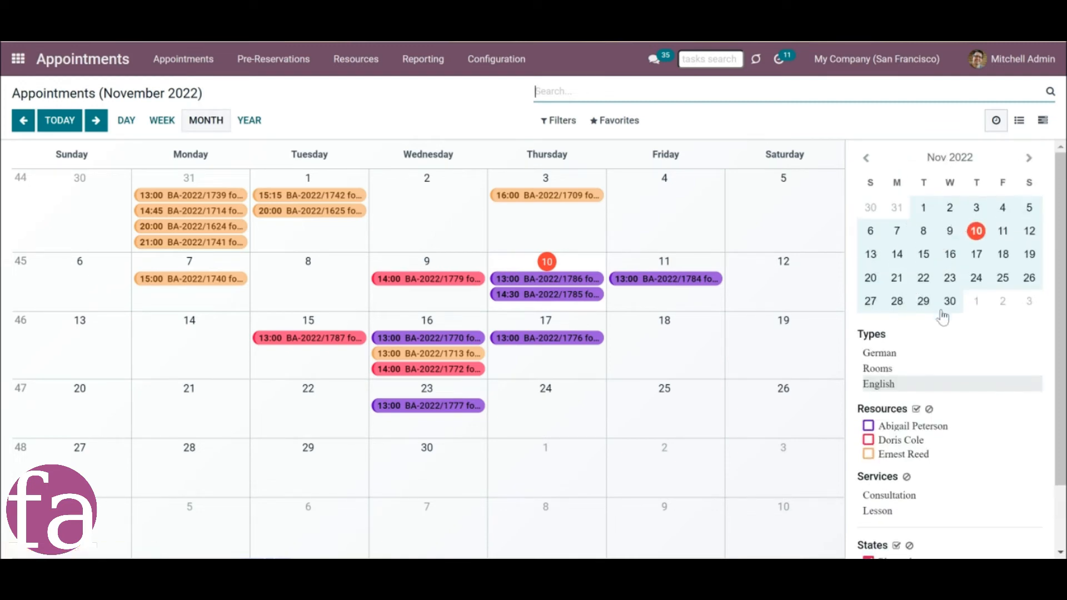
{"action": "scroll", "coordinate": [914, 360], "scroll_direction": "down", "scroll_amount": 2}
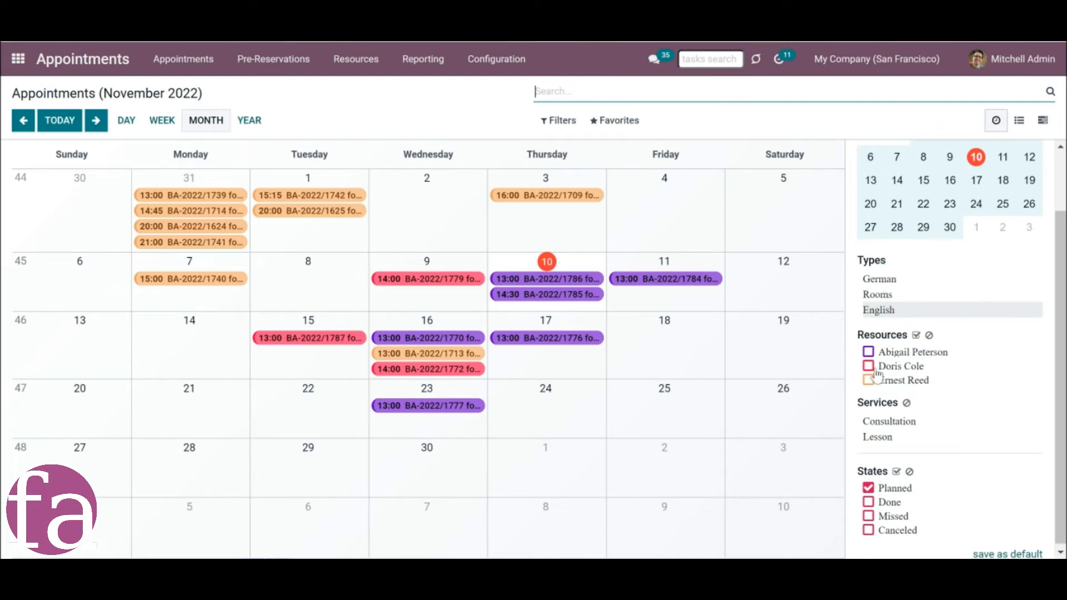
{"action": "scroll", "coordinate": [914, 362], "scroll_direction": "down", "scroll_amount": 1}
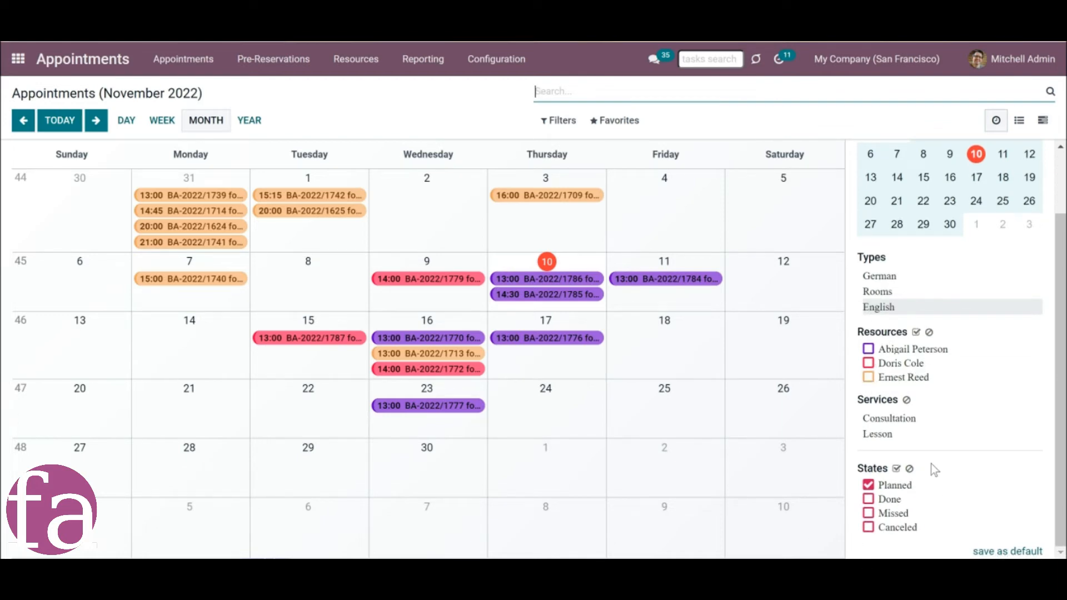
{"action": "scroll", "coordinate": [972, 283], "scroll_direction": "up", "scroll_amount": 2}
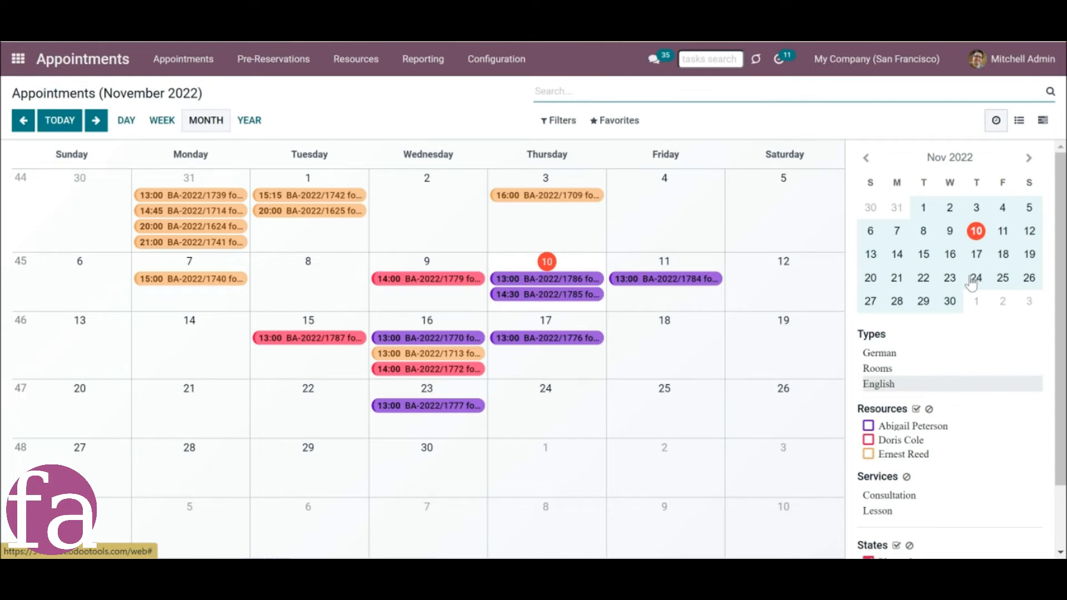
{"action": "left_click", "coordinate": [923, 255]}
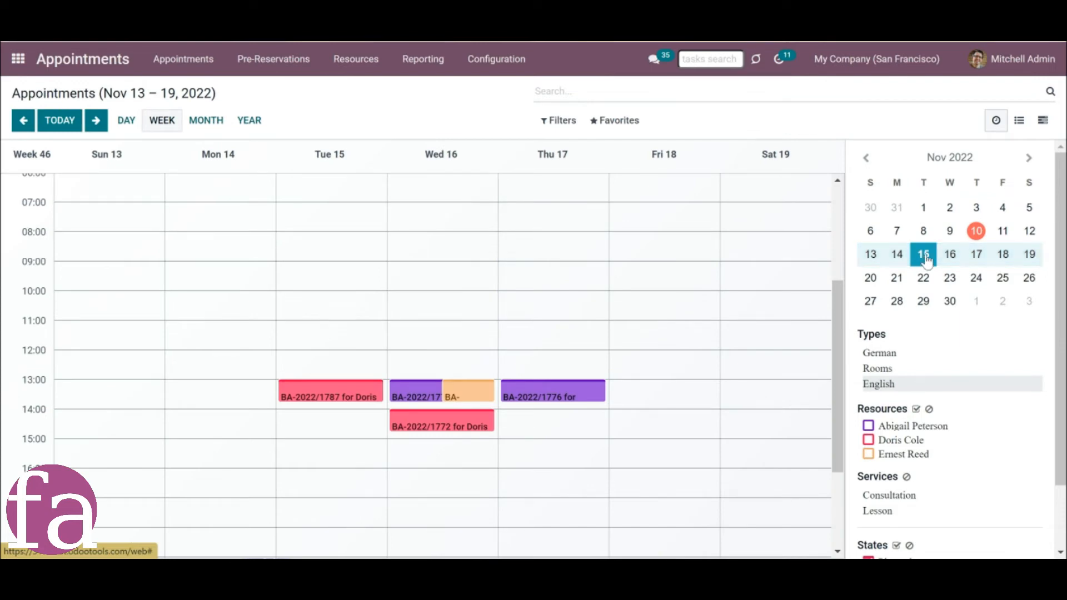
{"action": "left_click", "coordinate": [977, 259]}
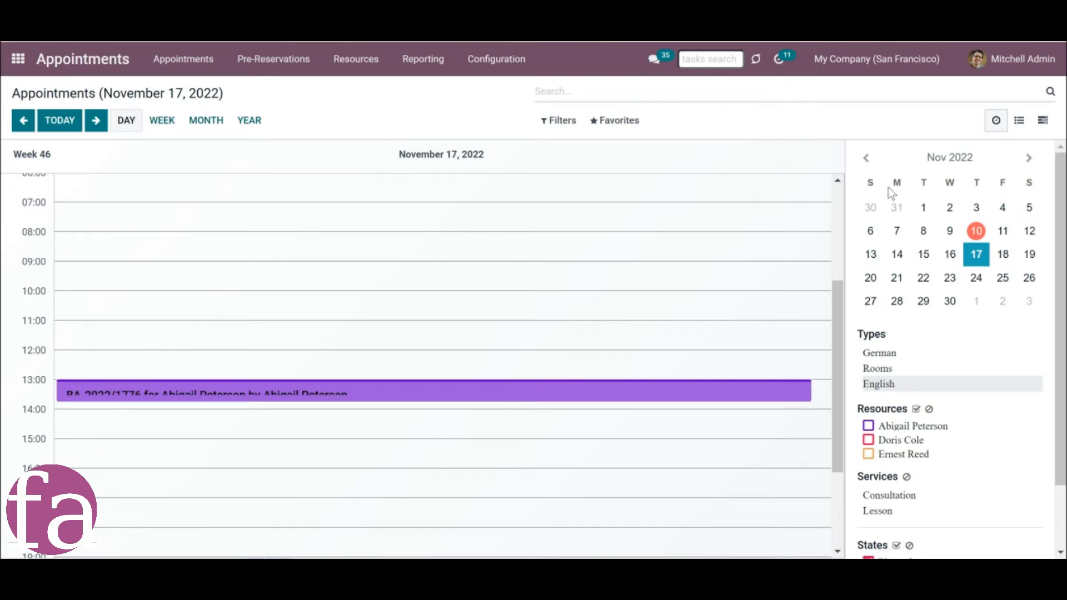
Browse the small sidebar calendar forward to February 2023.
{"action": "left_click", "coordinate": [1030, 161]}
{"action": "left_click", "coordinate": [1030, 158]}
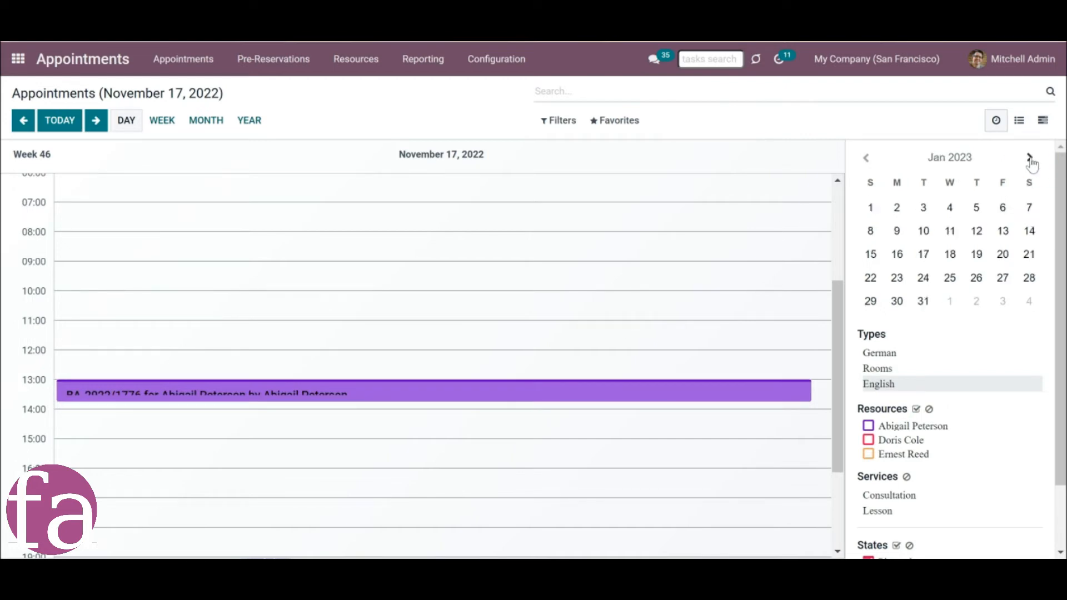
{"action": "left_click", "coordinate": [1031, 160]}
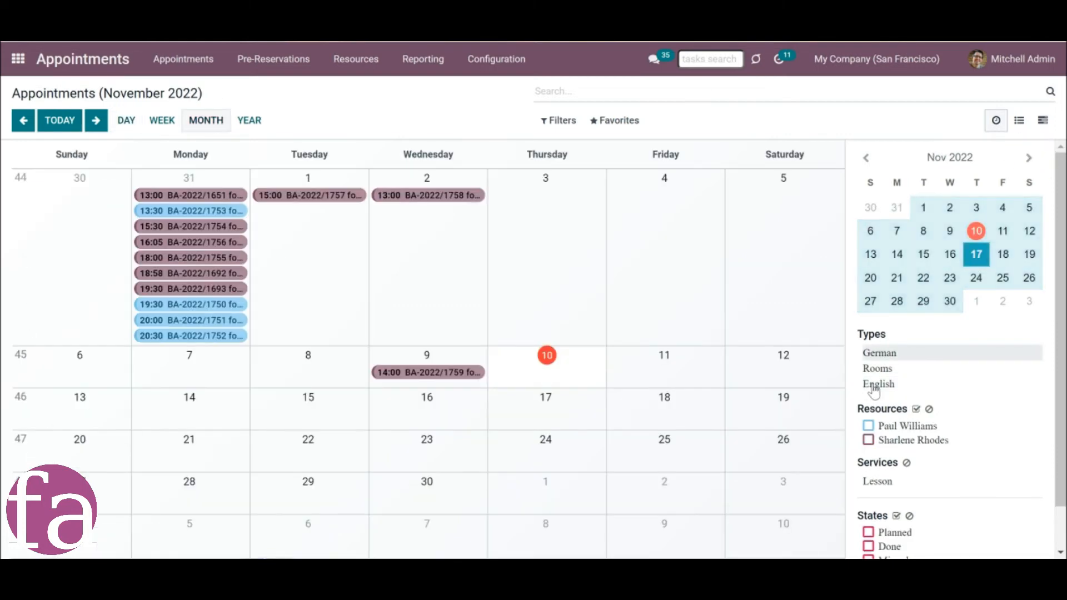
Filter the November 2022 English appointments by the first two resources, the Lesson service and the Planned and Done states.
{"action": "left_click", "coordinate": [876, 389]}
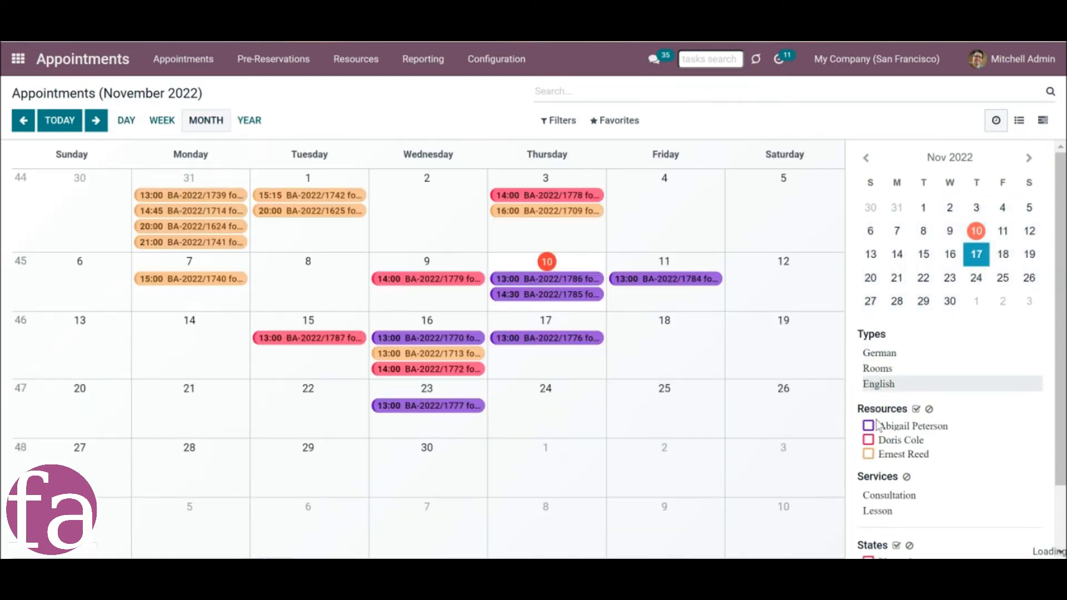
{"action": "left_click", "coordinate": [870, 428]}
{"action": "left_click", "coordinate": [869, 440]}
{"action": "left_click", "coordinate": [874, 512]}
{"action": "scroll", "coordinate": [870, 506], "scroll_direction": "down", "scroll_amount": 2}
{"action": "left_click", "coordinate": [868, 486]}
{"action": "left_click", "coordinate": [869, 499]}
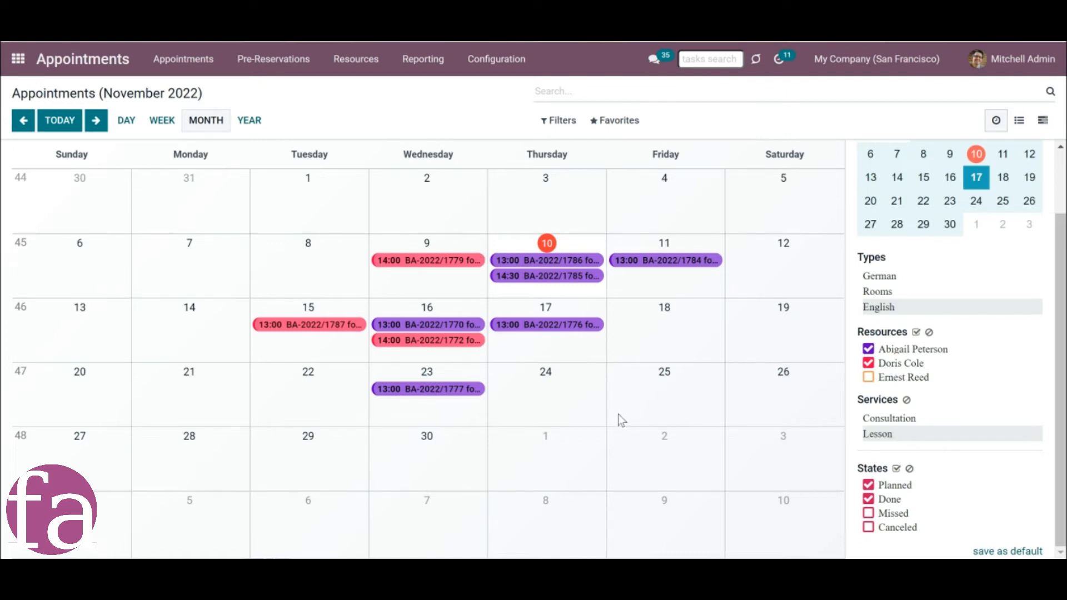
Clear the resource, service and state filters of the appointments calendar.
{"action": "left_click", "coordinate": [930, 332]}
{"action": "left_click", "coordinate": [907, 400]}
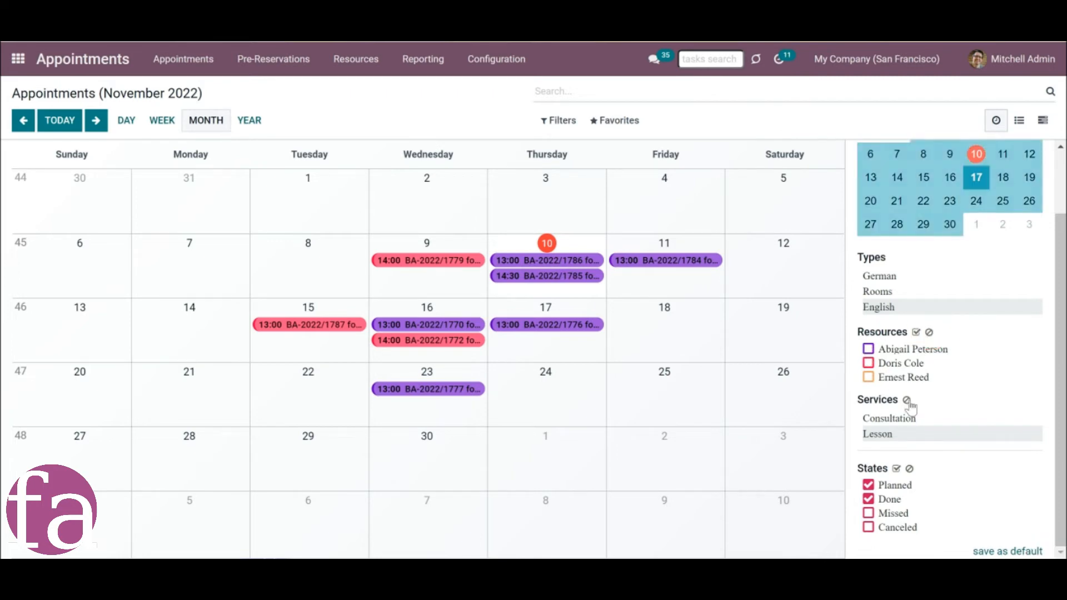
{"action": "left_click", "coordinate": [910, 469]}
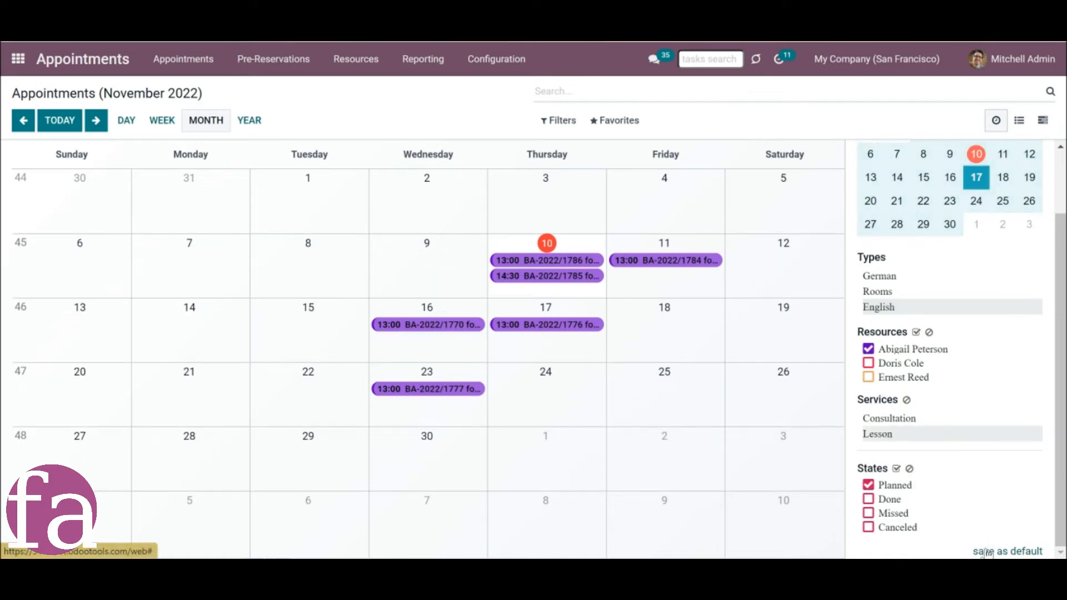
Save the first resource, the Lesson service and the Planned state as default calendar filters, and reopen the Appointments app.
{"action": "left_click", "coordinate": [985, 552]}
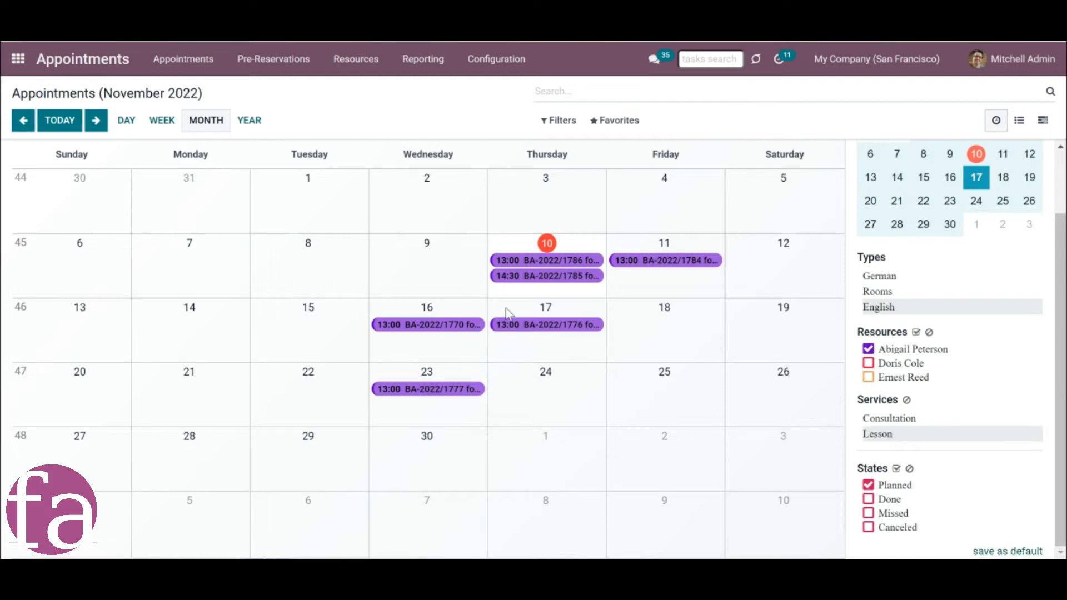
{"action": "left_click", "coordinate": [19, 60]}
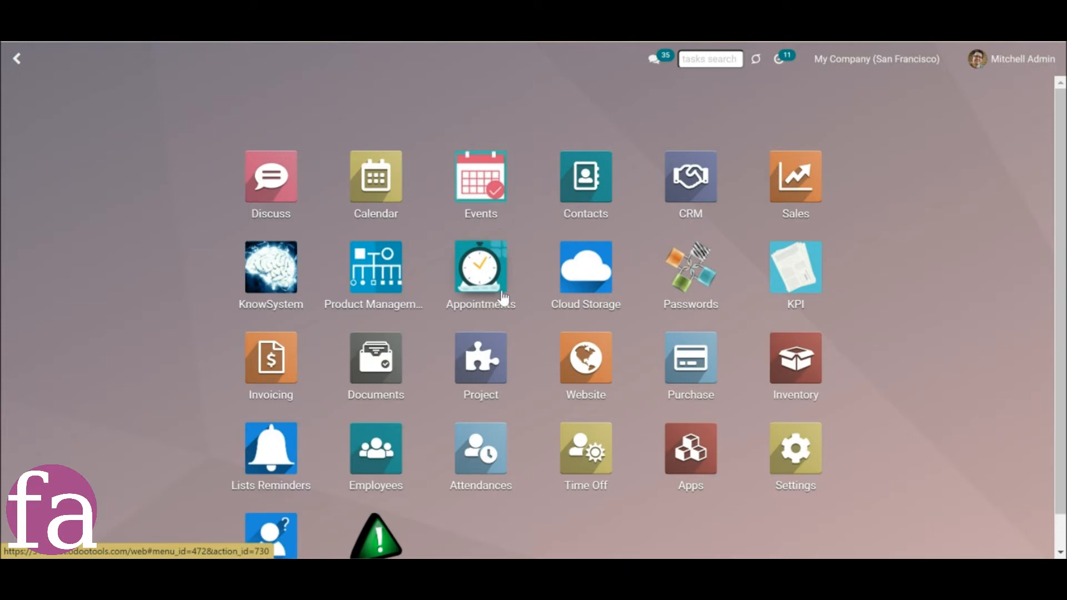
{"action": "left_click", "coordinate": [501, 297]}
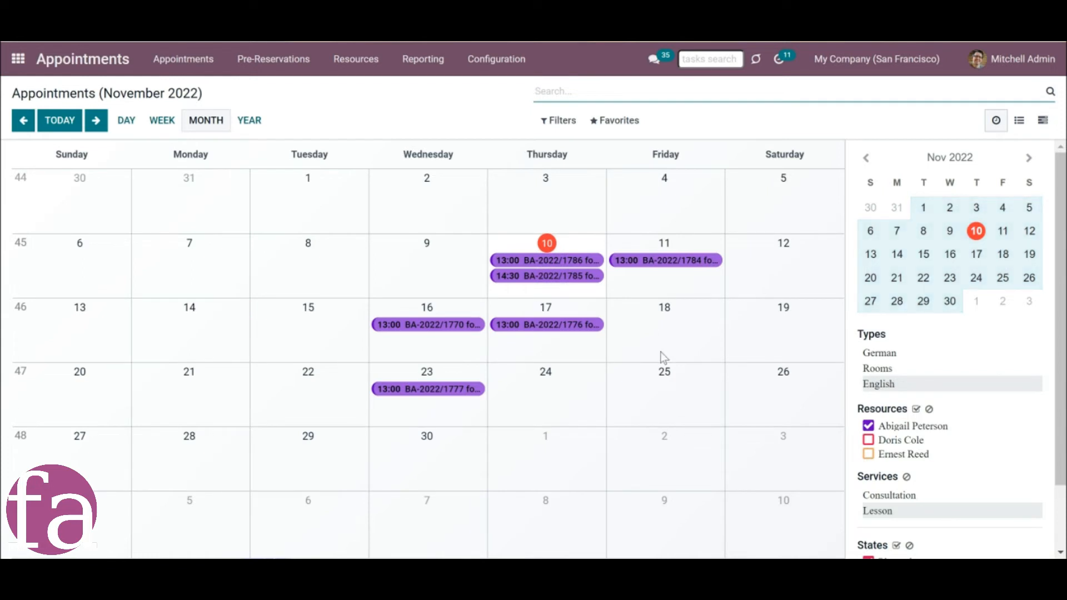
Add the second resource to the calendar filter, and open the details of the November 15 lesson.
{"action": "left_click", "coordinate": [873, 440]}
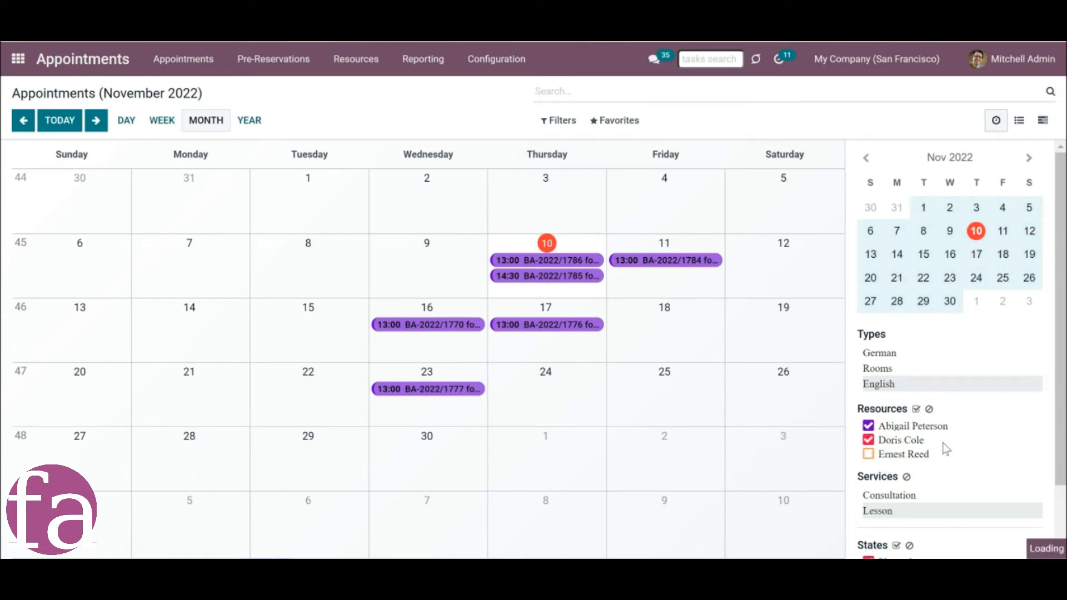
{"action": "scroll", "coordinate": [1063, 492], "scroll_direction": "down", "scroll_amount": 2}
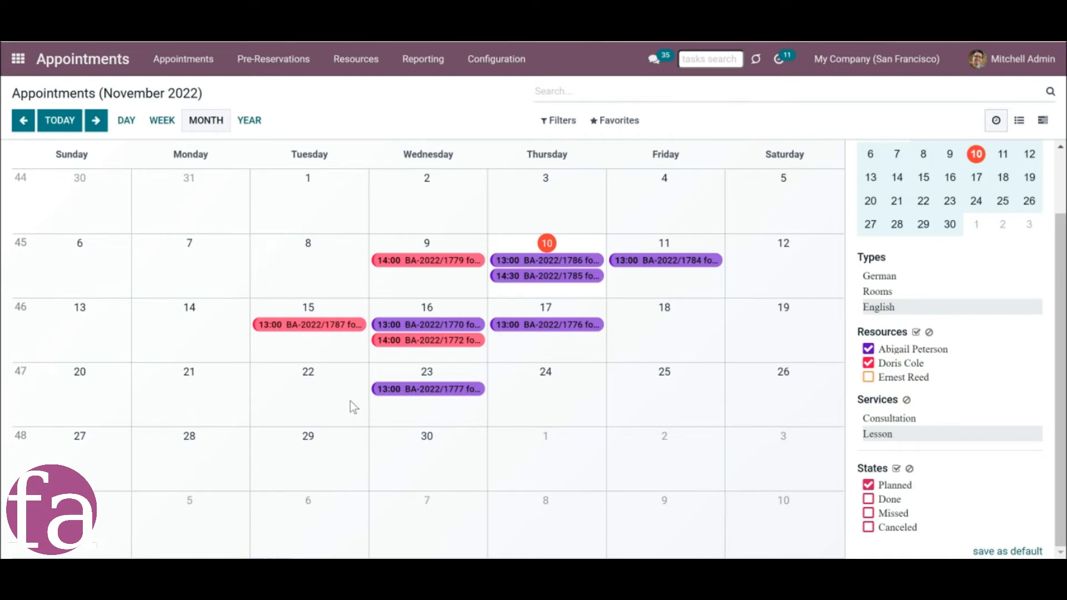
{"action": "left_click", "coordinate": [281, 325]}
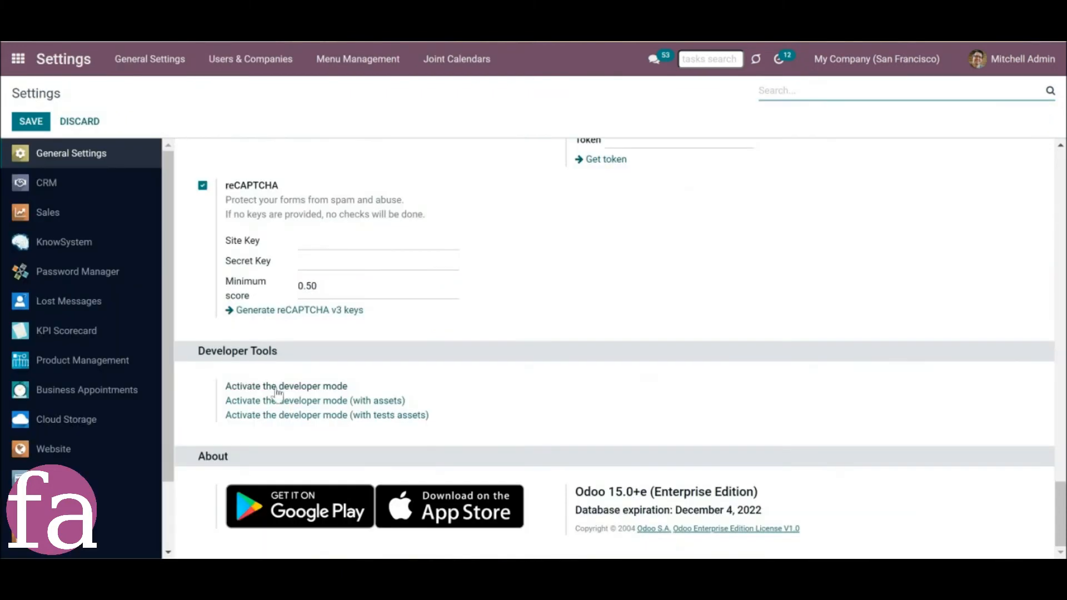
Open the Business Appointments sequence for editing from the technical options in Settings.
{"action": "left_click", "coordinate": [277, 389]}
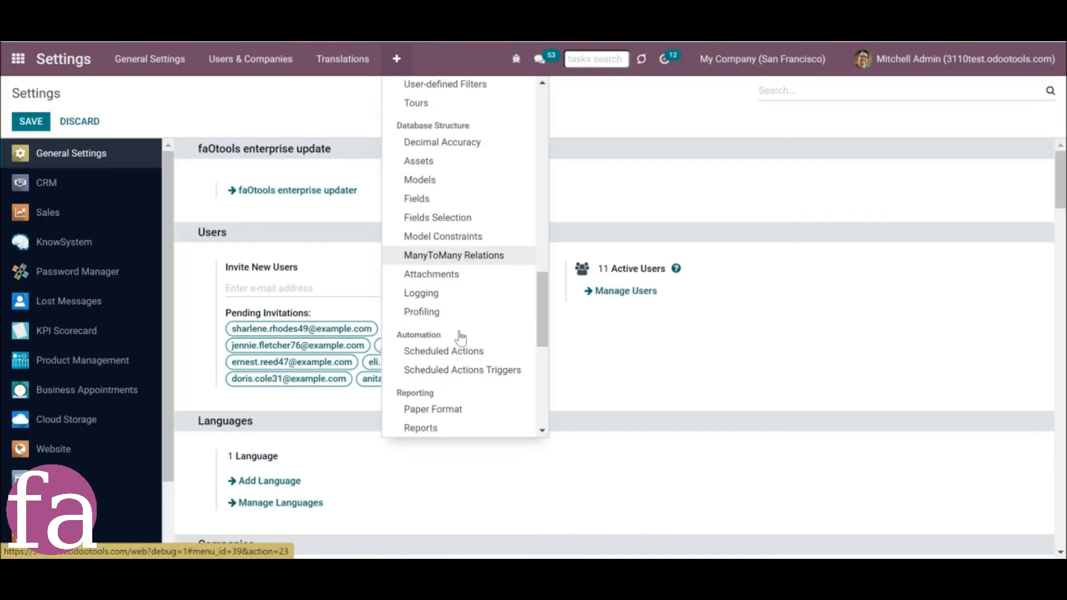
{"action": "scroll", "coordinate": [460, 337], "scroll_direction": "down", "scroll_amount": 4}
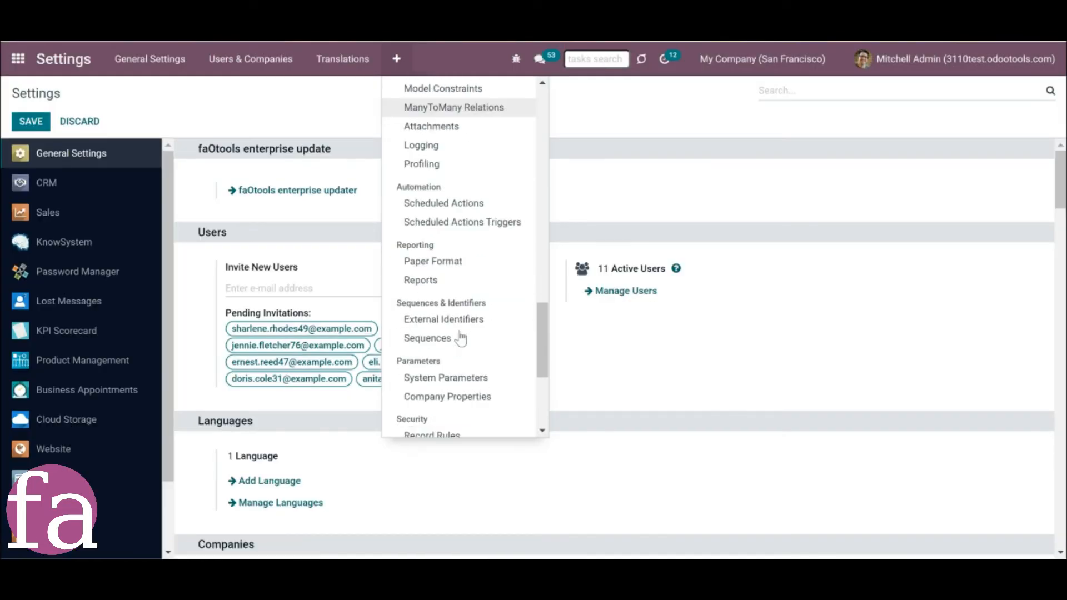
{"action": "left_click", "coordinate": [460, 337]}
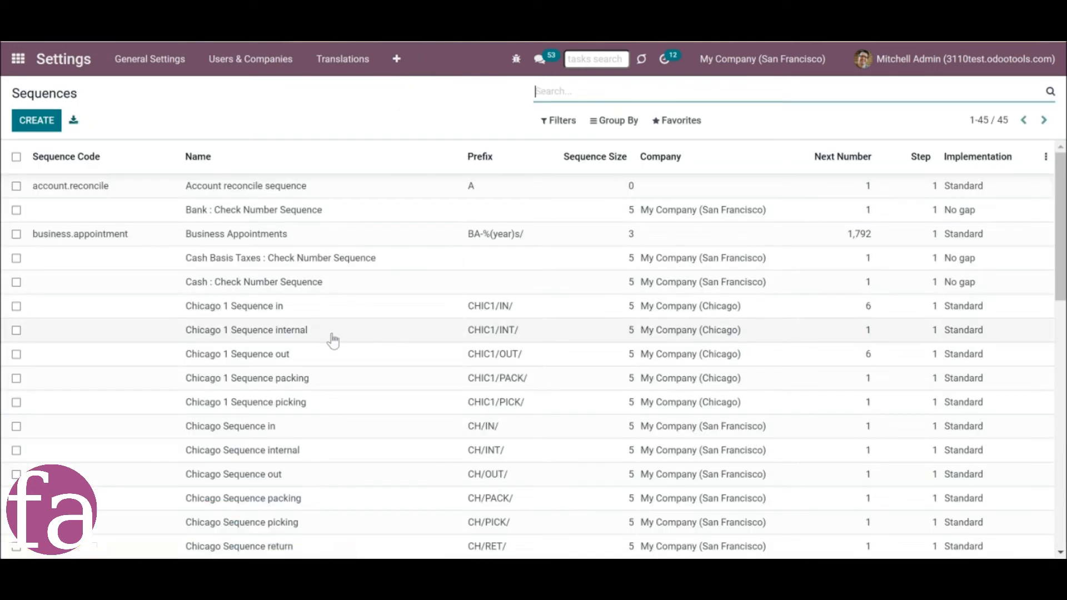
{"action": "left_click", "coordinate": [161, 240]}
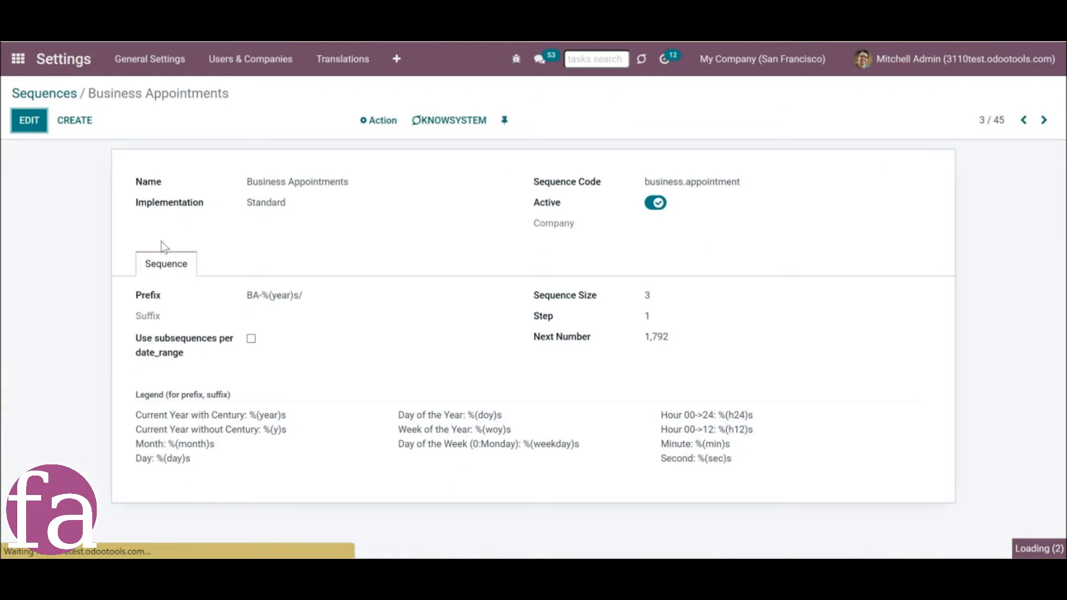
{"action": "left_click", "coordinate": [30, 126]}
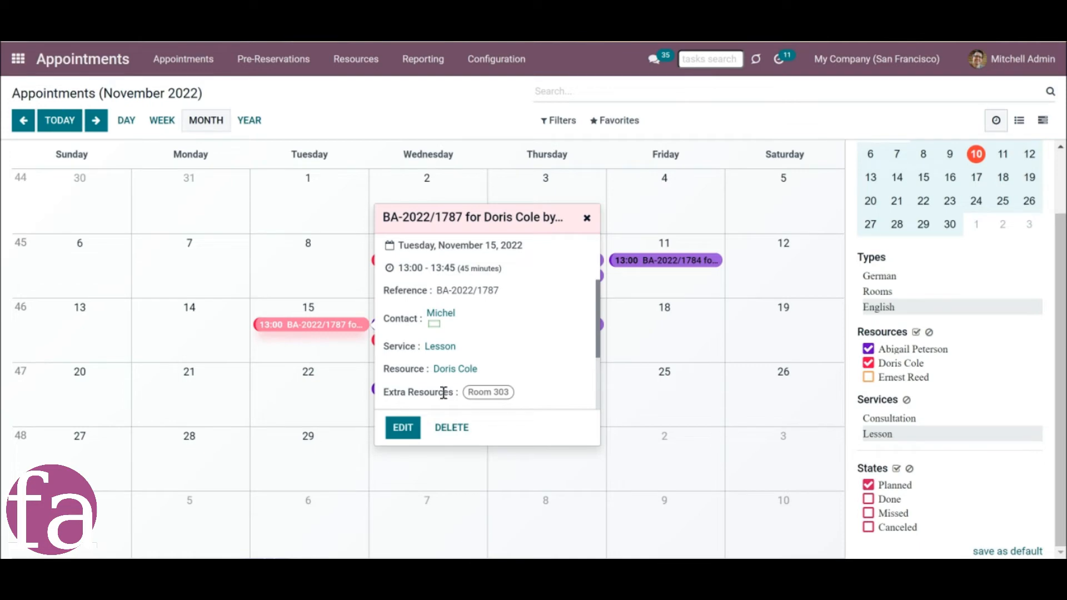
Edit the November 15 lesson to use the contact Azure Interior and the EUR (EUR) pricelist on My Website, and save it.
{"action": "left_click", "coordinate": [405, 429]}
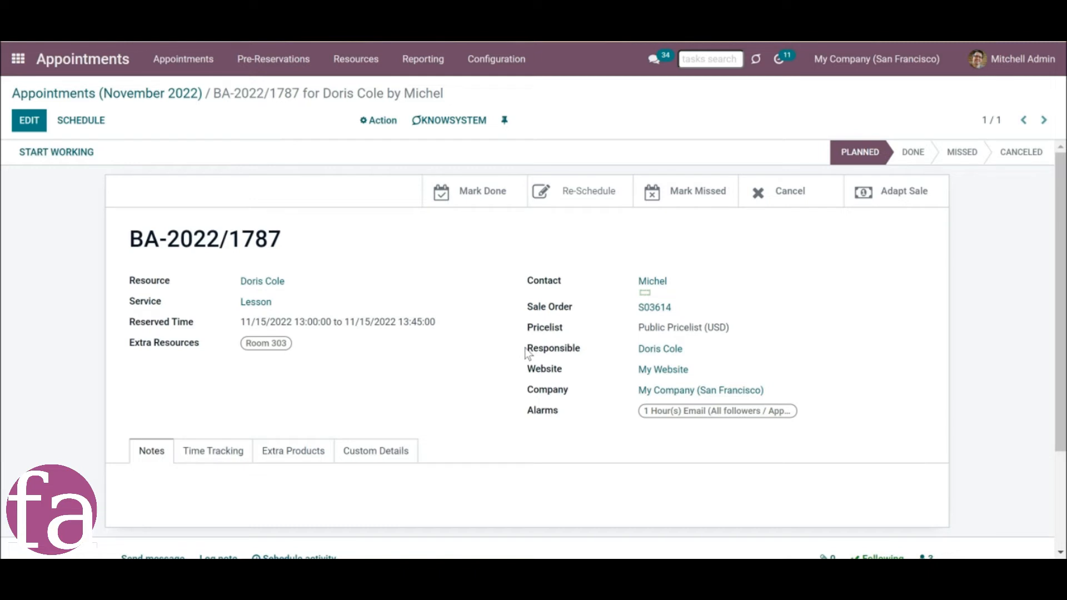
{"action": "left_click", "coordinate": [29, 127]}
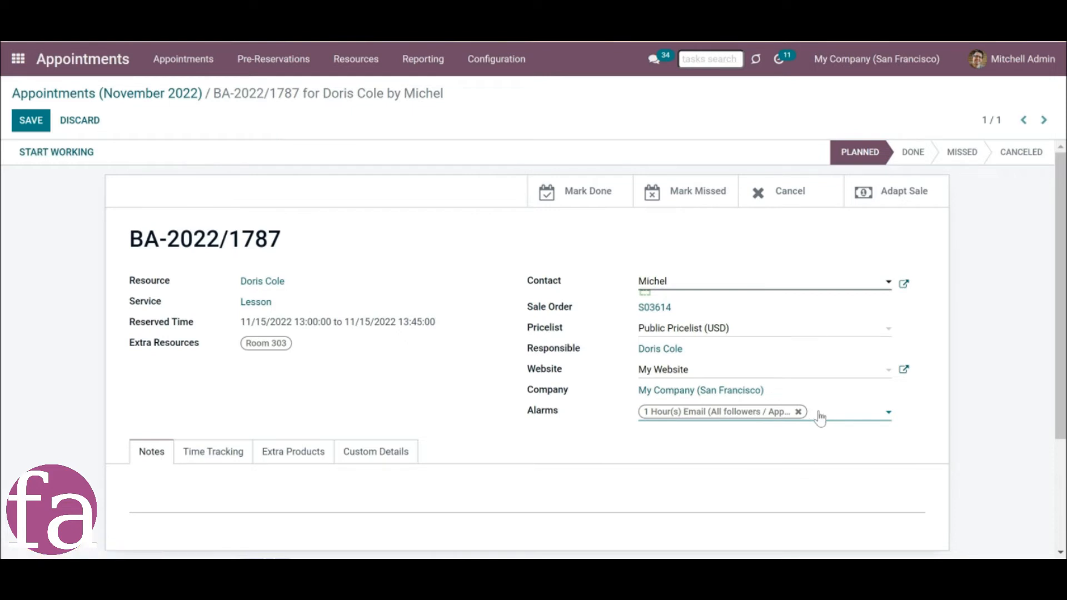
{"action": "left_click", "coordinate": [749, 288]}
{"action": "left_click", "coordinate": [717, 341]}
{"action": "left_click", "coordinate": [722, 327]}
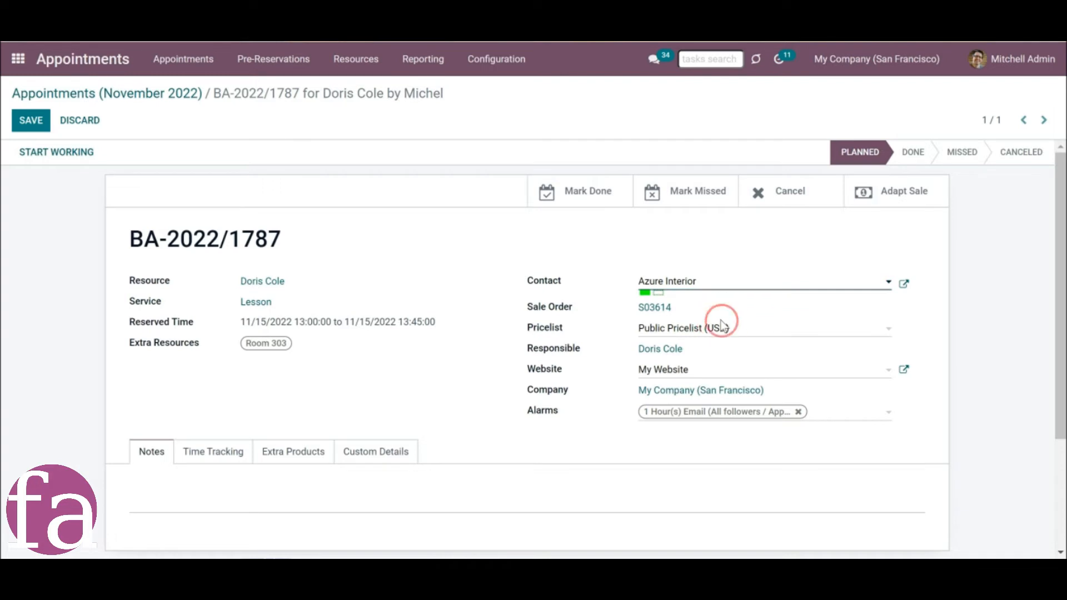
{"action": "left_click", "coordinate": [712, 376]}
{"action": "left_click", "coordinate": [712, 374]}
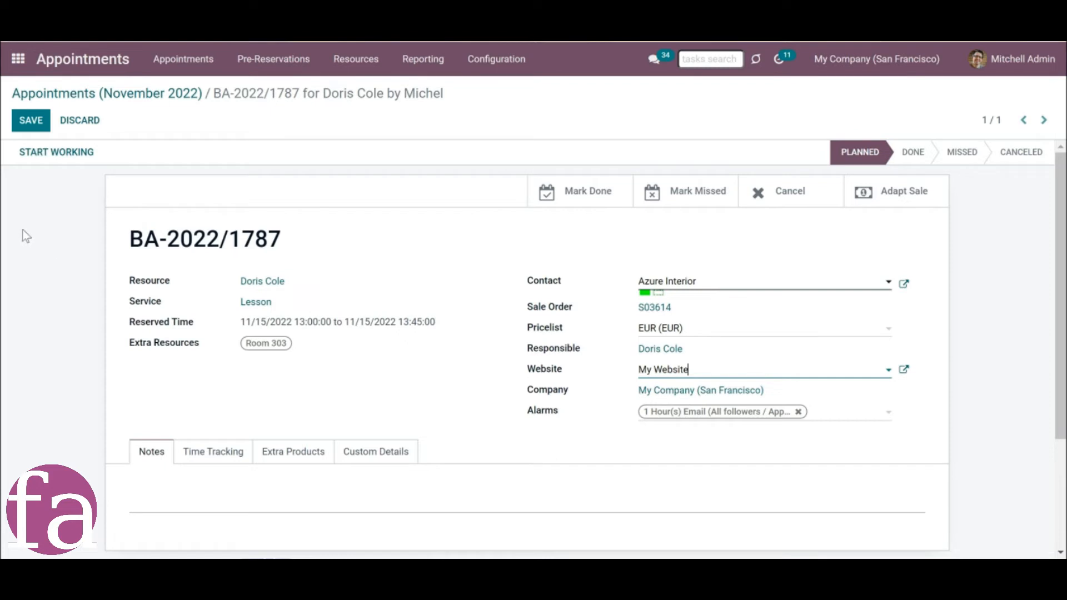
{"action": "left_click", "coordinate": [30, 120]}
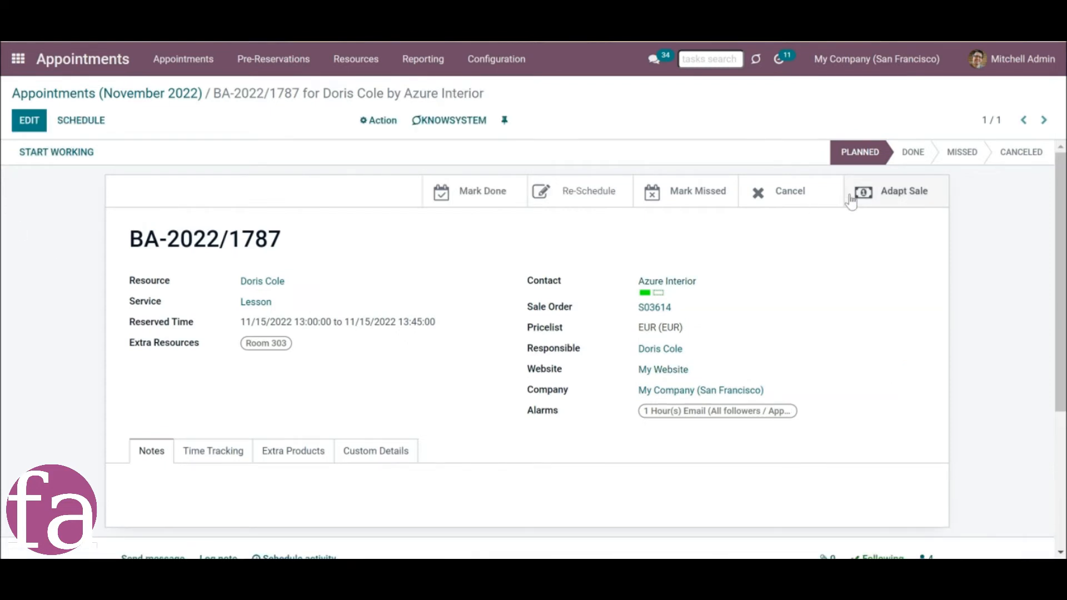
Add the extra product [abs-xyz] Acoustic Bloc Screens with quantity 1 to appointment BA-2022/1787.
{"action": "left_click", "coordinate": [268, 451]}
{"action": "scroll", "coordinate": [268, 452], "scroll_direction": "down", "scroll_amount": 3}
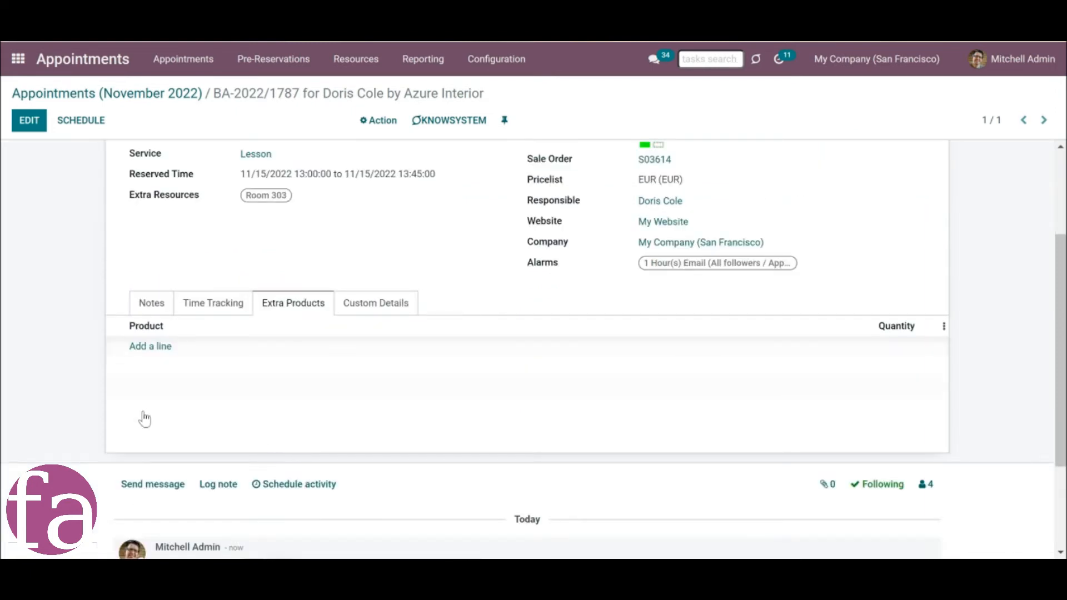
{"action": "left_click", "coordinate": [132, 348]}
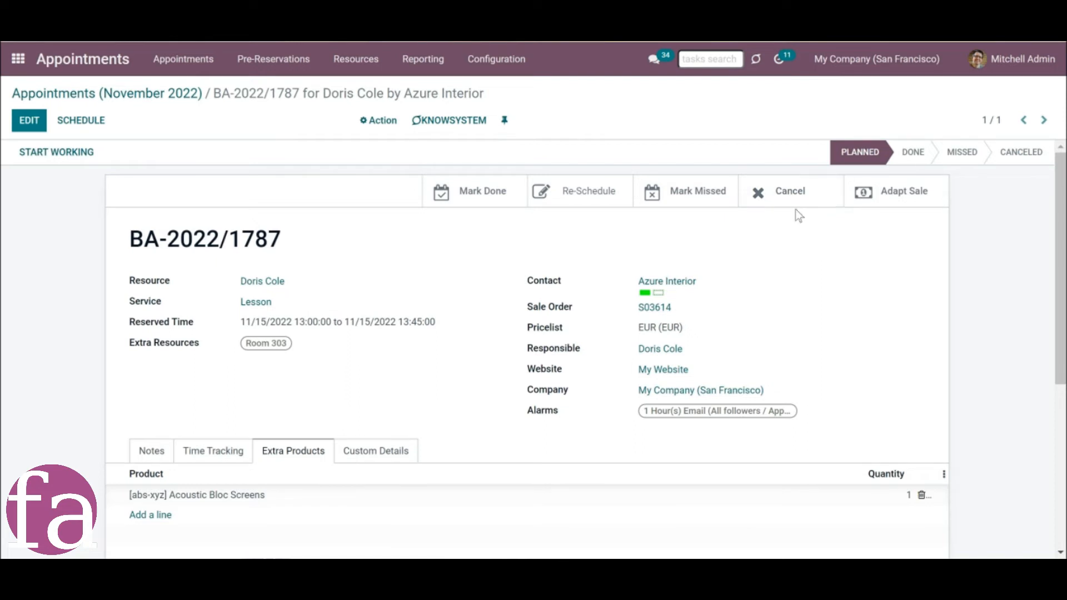
Mark the appointment as done, and return it to the Planned stage.
{"action": "left_click", "coordinate": [449, 193]}
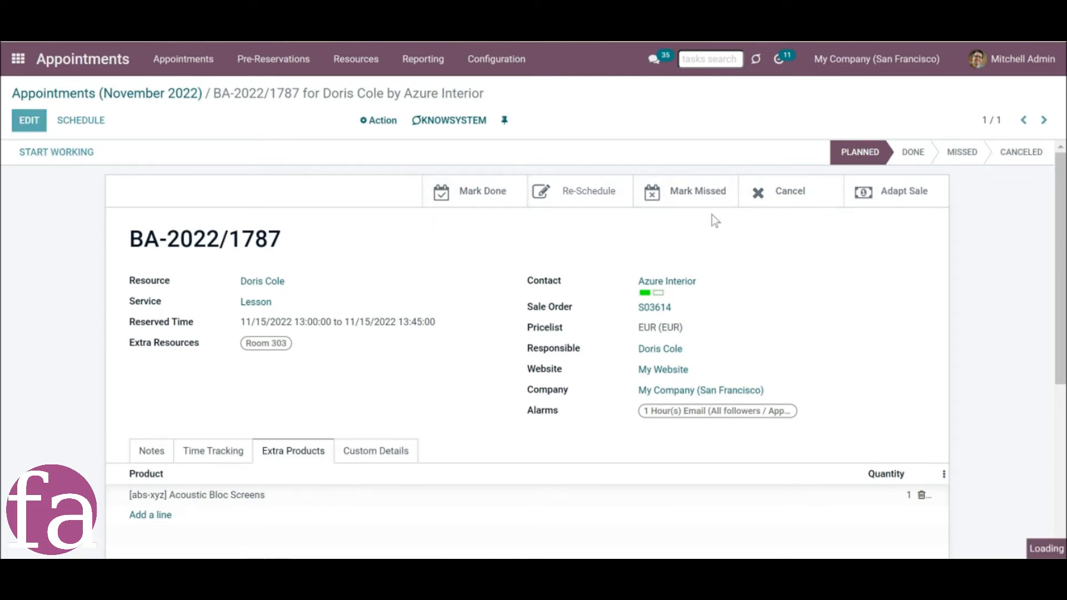
{"action": "left_click", "coordinate": [782, 199]}
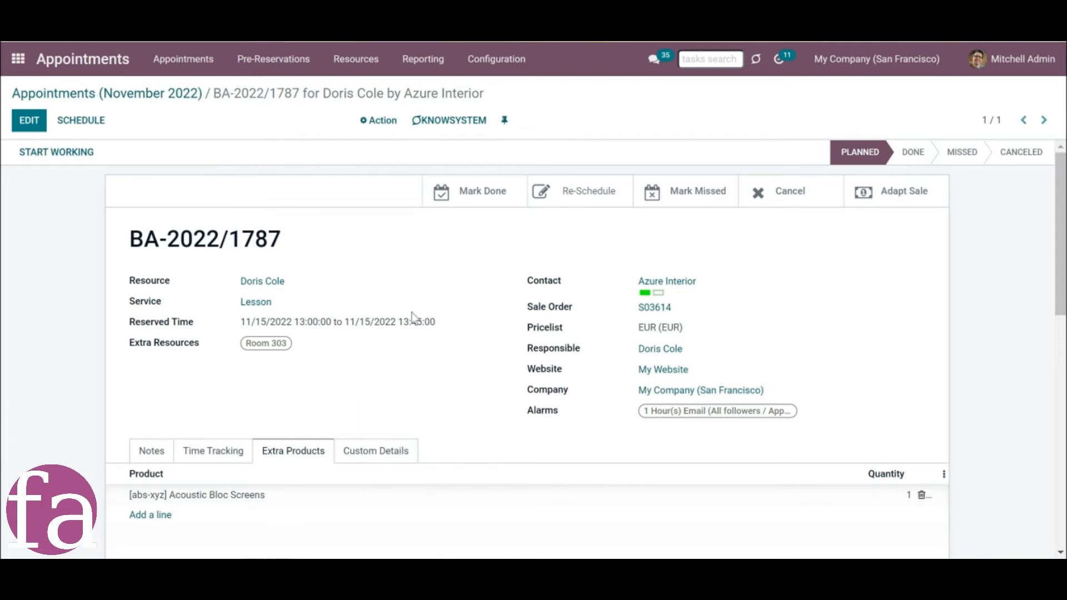
Review the appointment's message log for the stage changes and the Appointment Satisfaction Survey email.
{"action": "scroll", "coordinate": [408, 325], "scroll_direction": "down", "scroll_amount": 7}
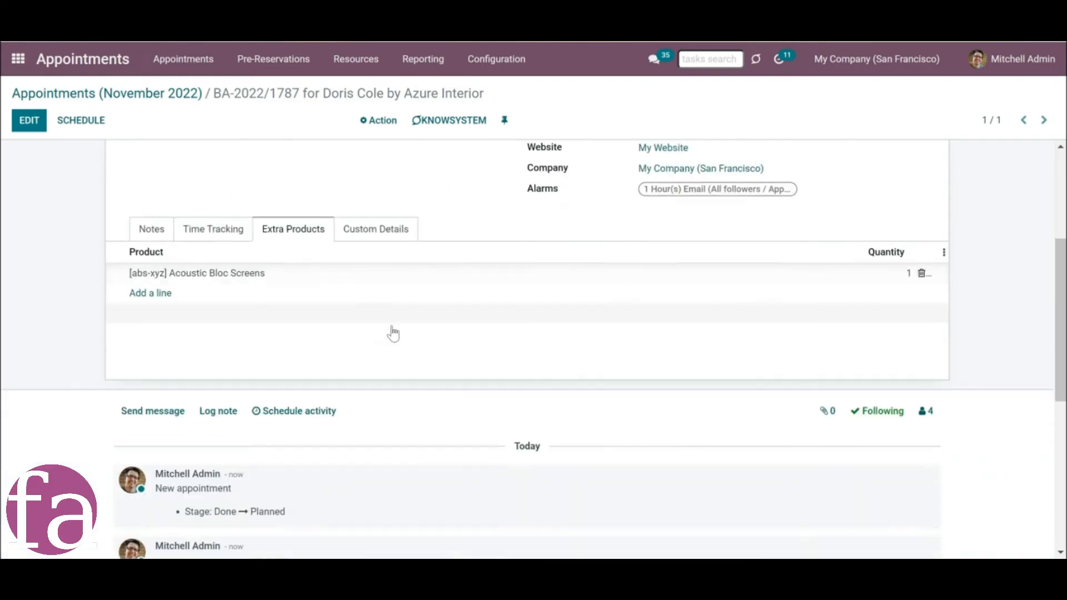
{"action": "scroll", "coordinate": [392, 335], "scroll_direction": "down", "scroll_amount": 1}
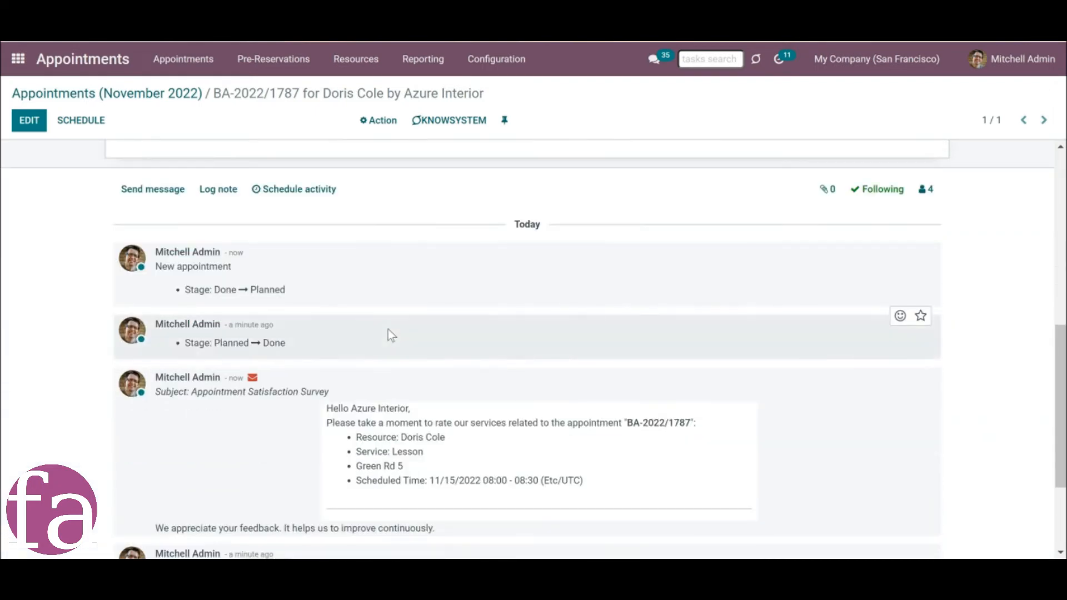
{"action": "scroll", "coordinate": [387, 333], "scroll_direction": "down", "scroll_amount": 1}
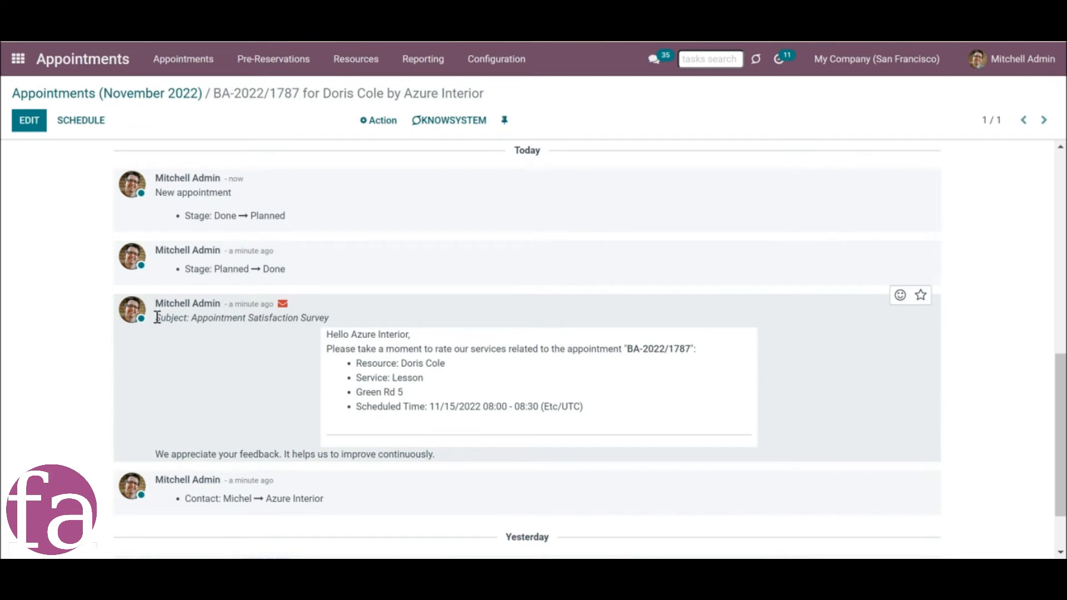
{"action": "left_click_drag", "start_coordinate": [157, 318], "coordinate": [325, 316]}
{"action": "left_click", "coordinate": [325, 316]}
{"action": "scroll", "coordinate": [252, 453], "scroll_direction": "up", "scroll_amount": 10}
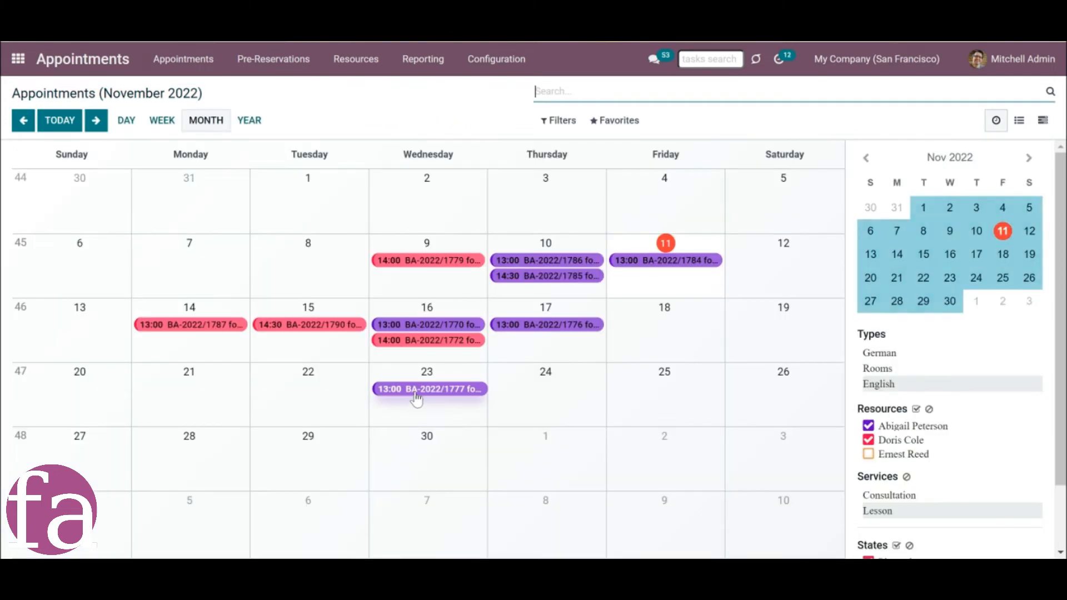
{"action": "left_click_drag", "start_coordinate": [422, 392], "coordinate": [558, 402]}
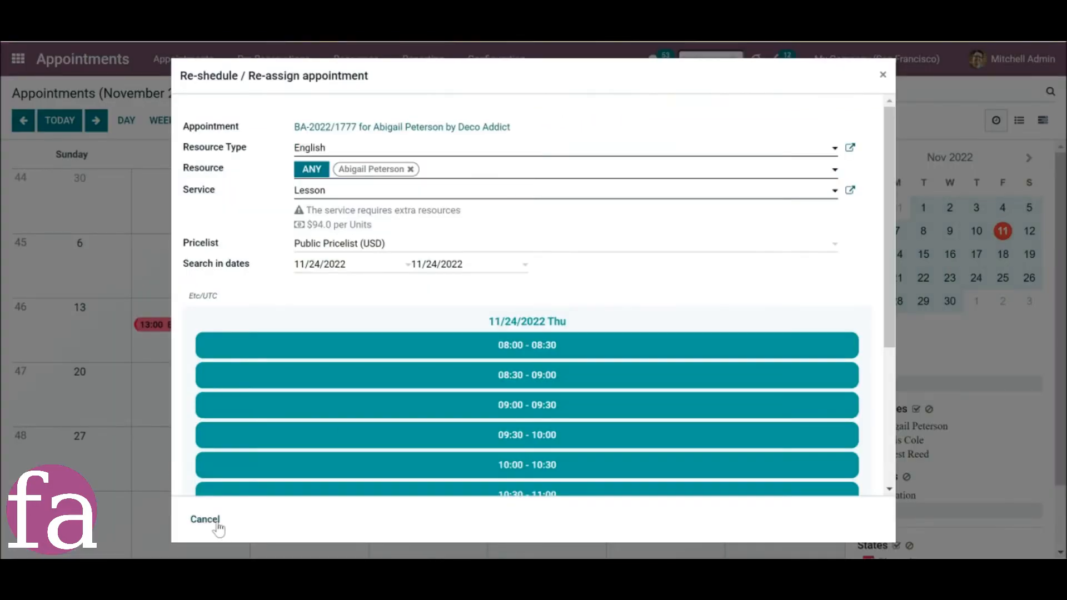
{"action": "left_click", "coordinate": [214, 522]}
{"action": "left_click", "coordinate": [579, 327]}
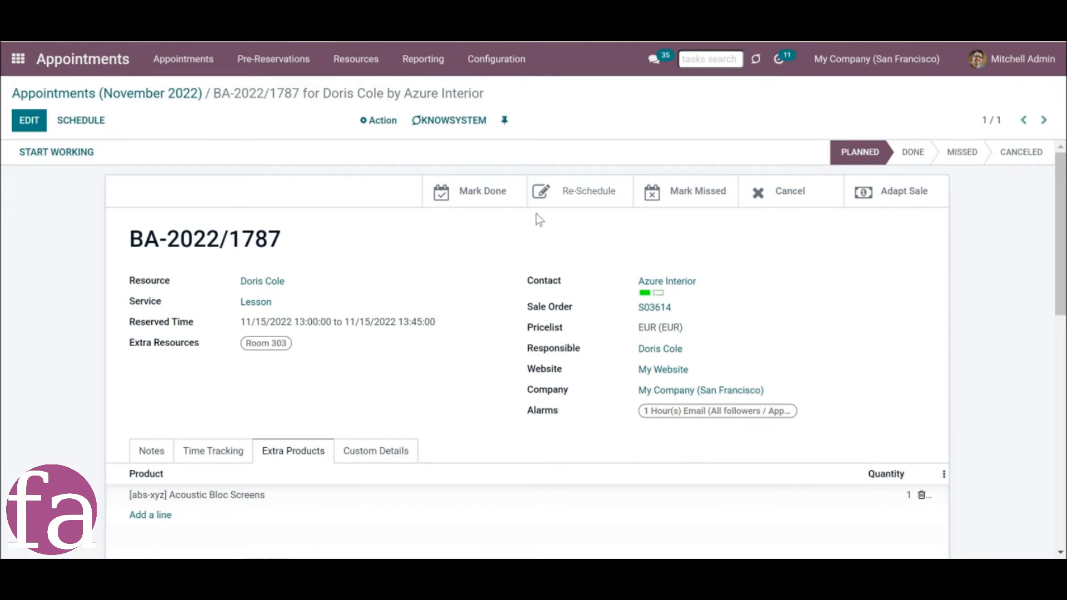
Reschedule the appointment to 11/14/2022 08:00 - 08:45 with the Public Pricelist (USD) and confirm it.
{"action": "left_click", "coordinate": [592, 200]}
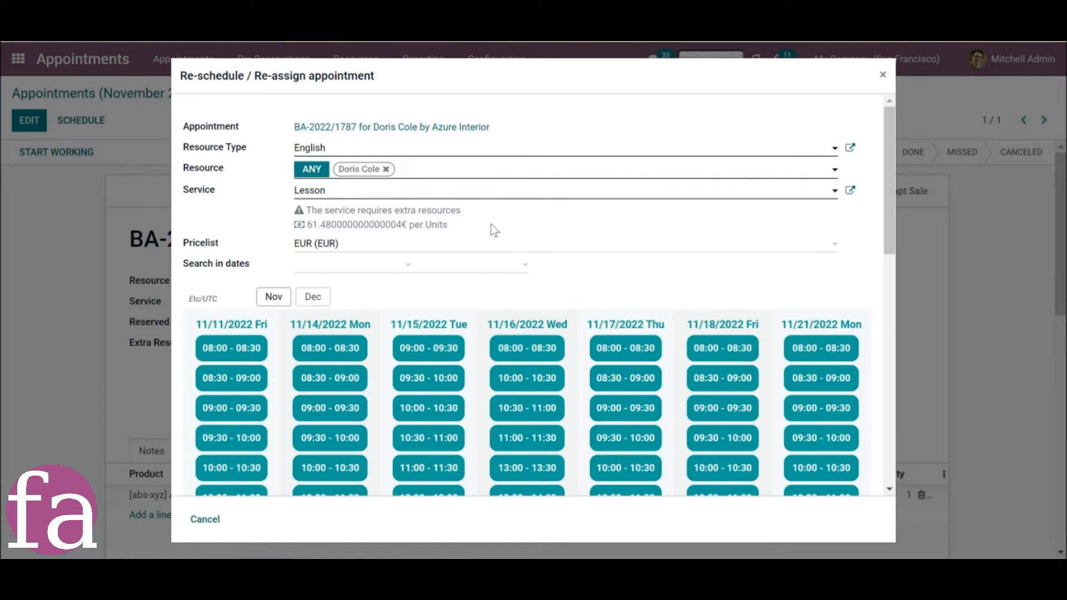
{"action": "scroll", "coordinate": [529, 266], "scroll_direction": "down", "scroll_amount": 3}
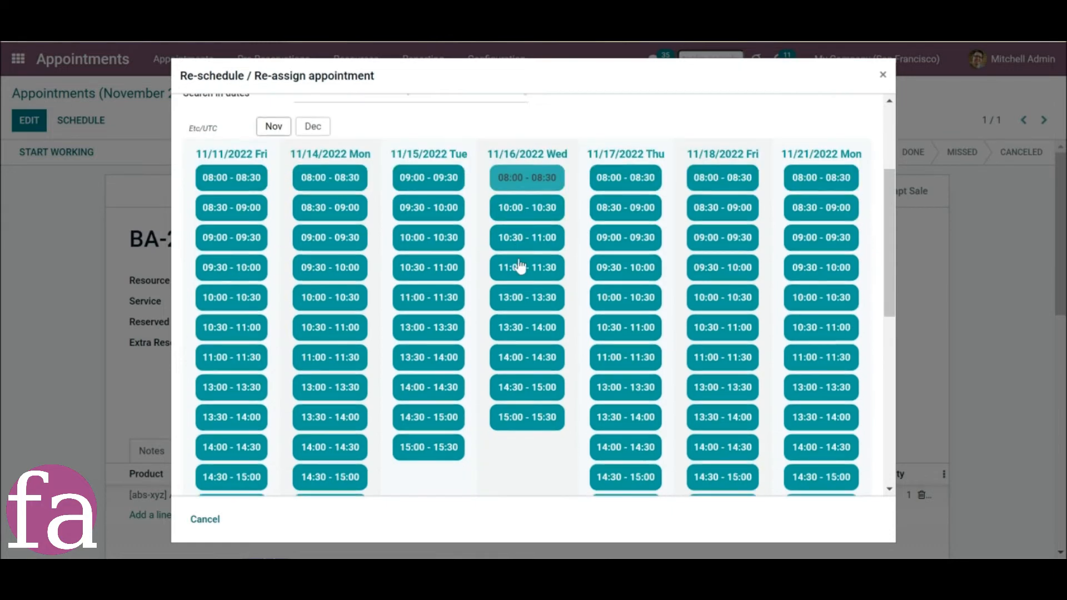
{"action": "scroll", "coordinate": [519, 267], "scroll_direction": "up", "scroll_amount": 3}
{"action": "left_click", "coordinate": [318, 267]}
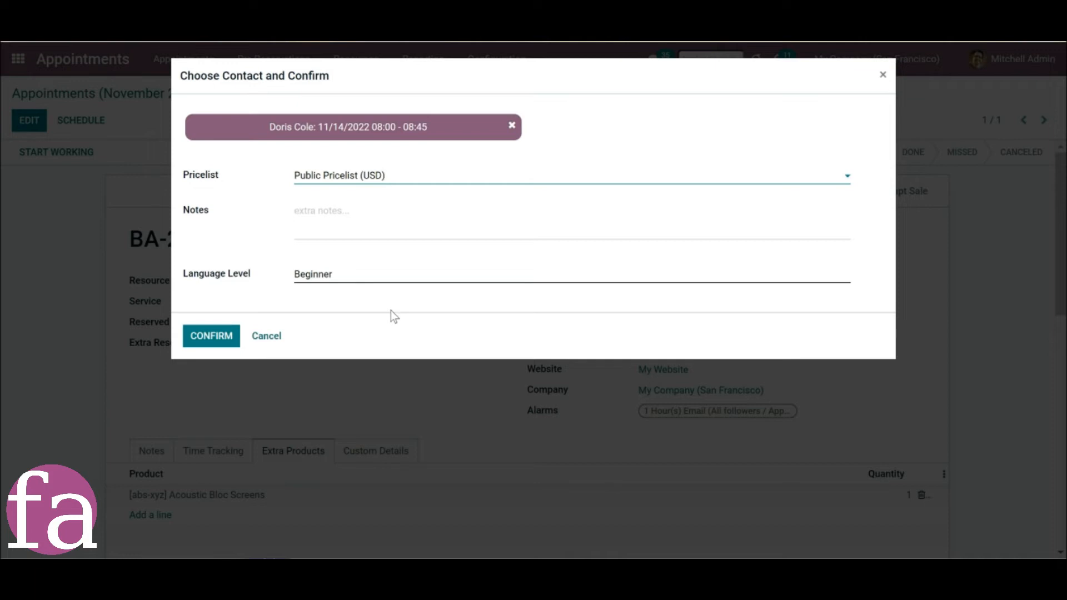
{"action": "left_click", "coordinate": [212, 340]}
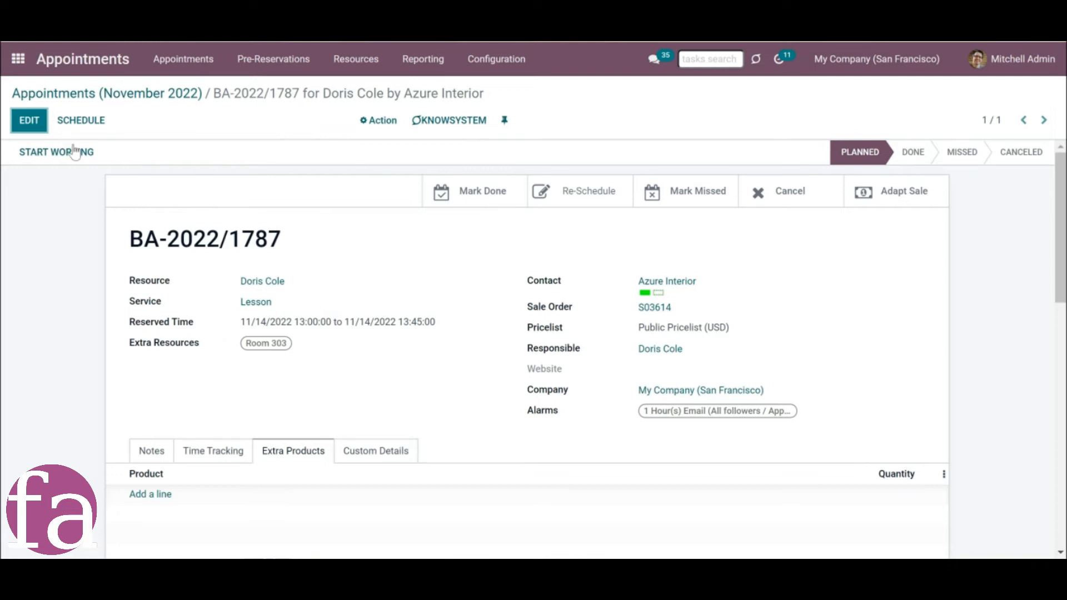
Check the rescheduled appointment's time tracking and the update entries in its message log.
{"action": "left_click", "coordinate": [205, 452]}
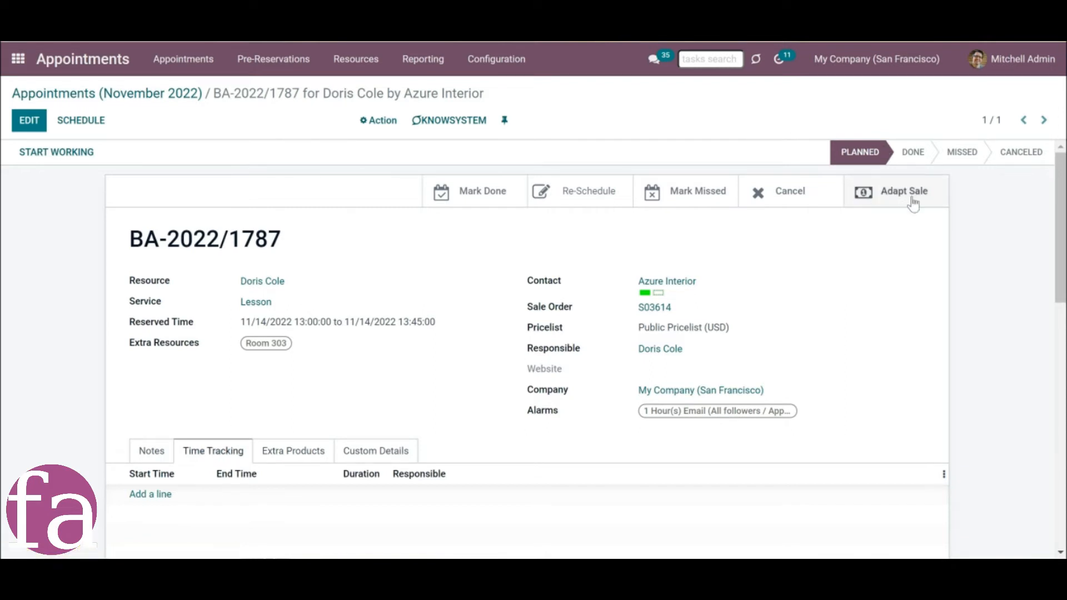
{"action": "scroll", "coordinate": [537, 316], "scroll_direction": "down", "scroll_amount": 5}
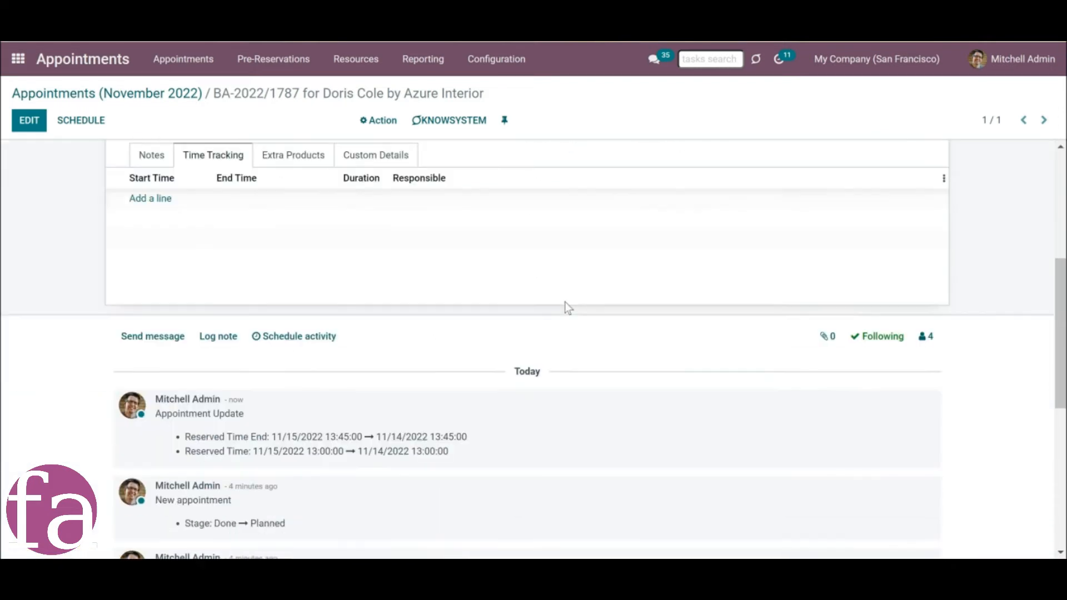
{"action": "scroll", "coordinate": [559, 312], "scroll_direction": "down", "scroll_amount": 4}
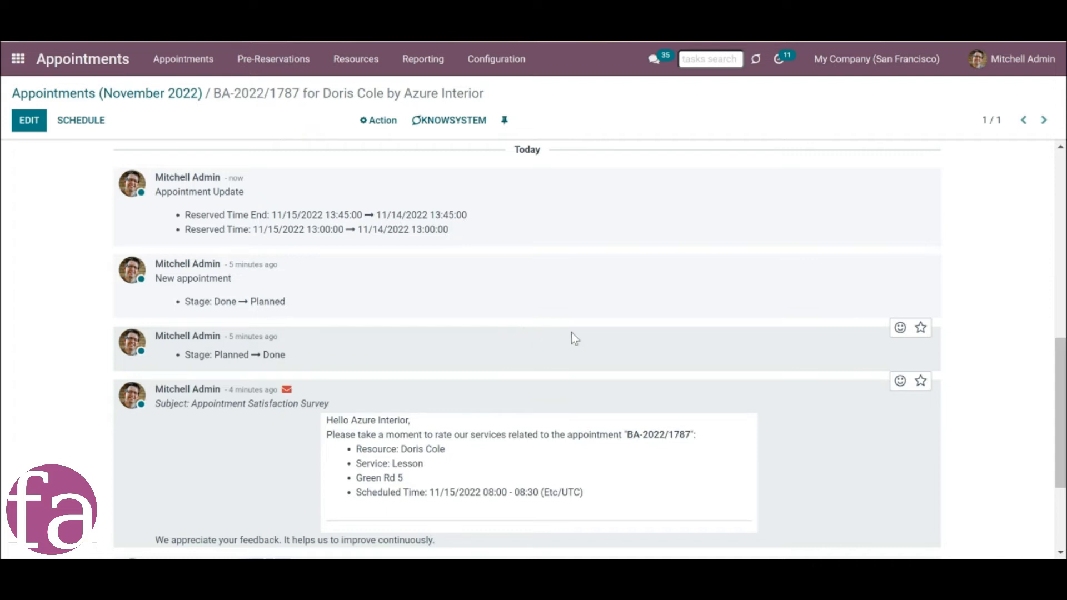
{"action": "scroll", "coordinate": [778, 311], "scroll_direction": "up", "scroll_amount": 3}
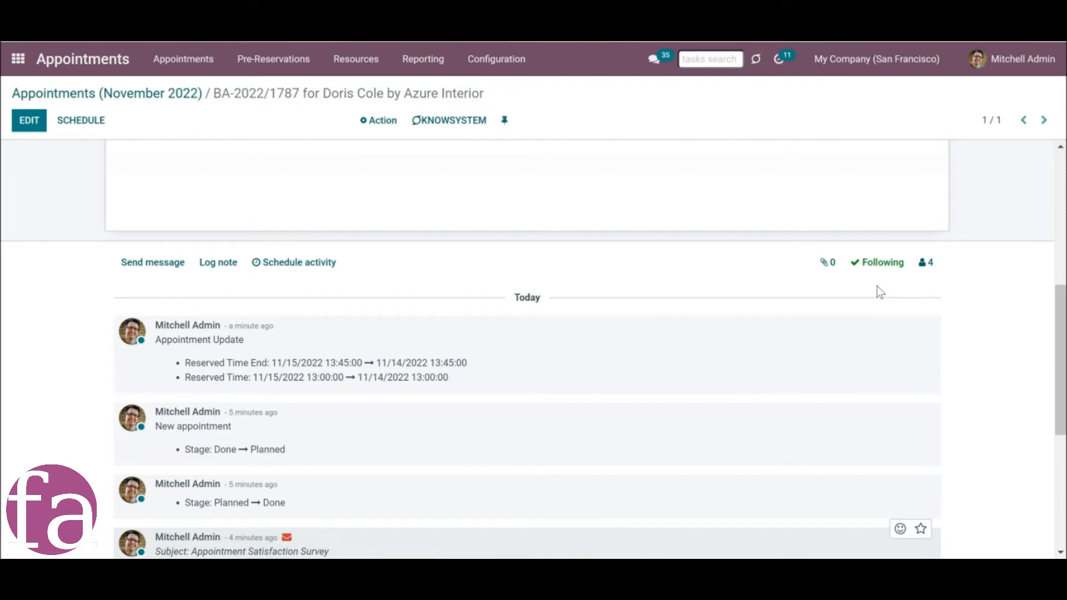
Review the appointment's followers, and add a contact person of Azure Interior as a follower.
{"action": "left_click", "coordinate": [924, 268]}
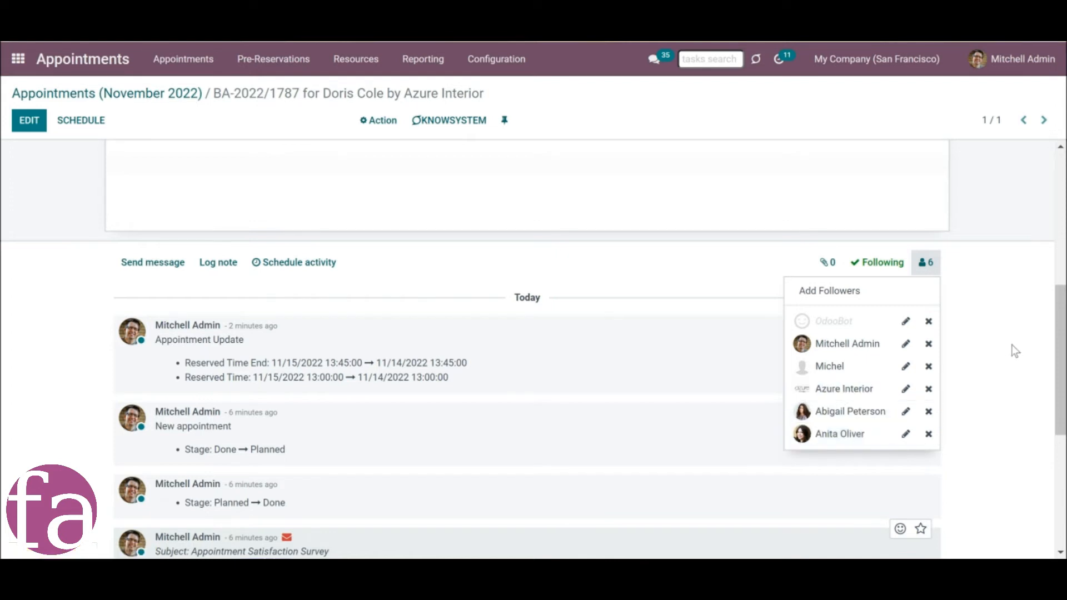
{"action": "left_click", "coordinate": [979, 351]}
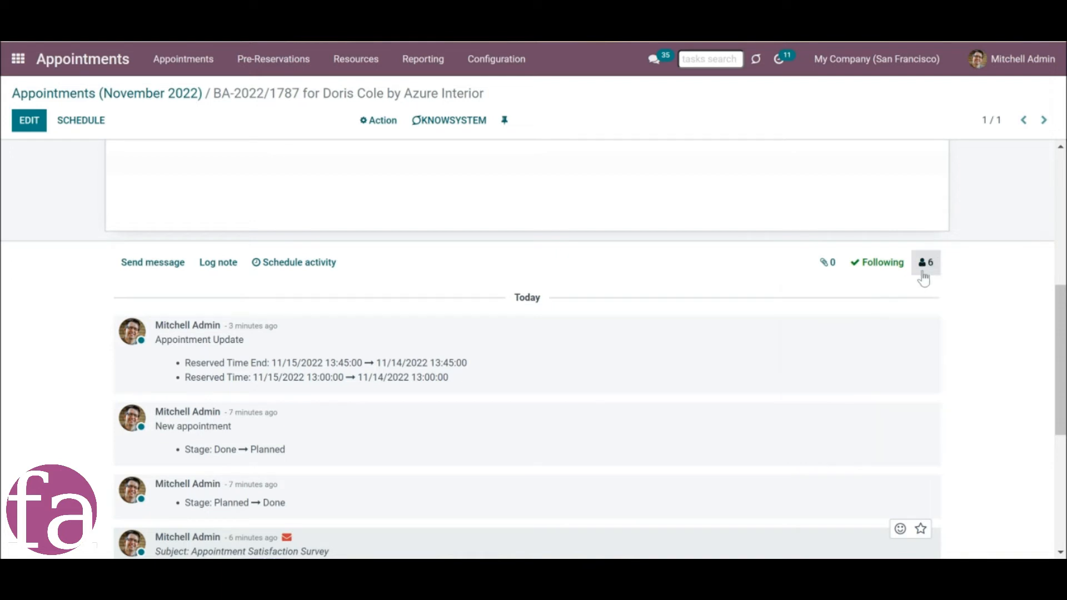
{"action": "left_click", "coordinate": [923, 269]}
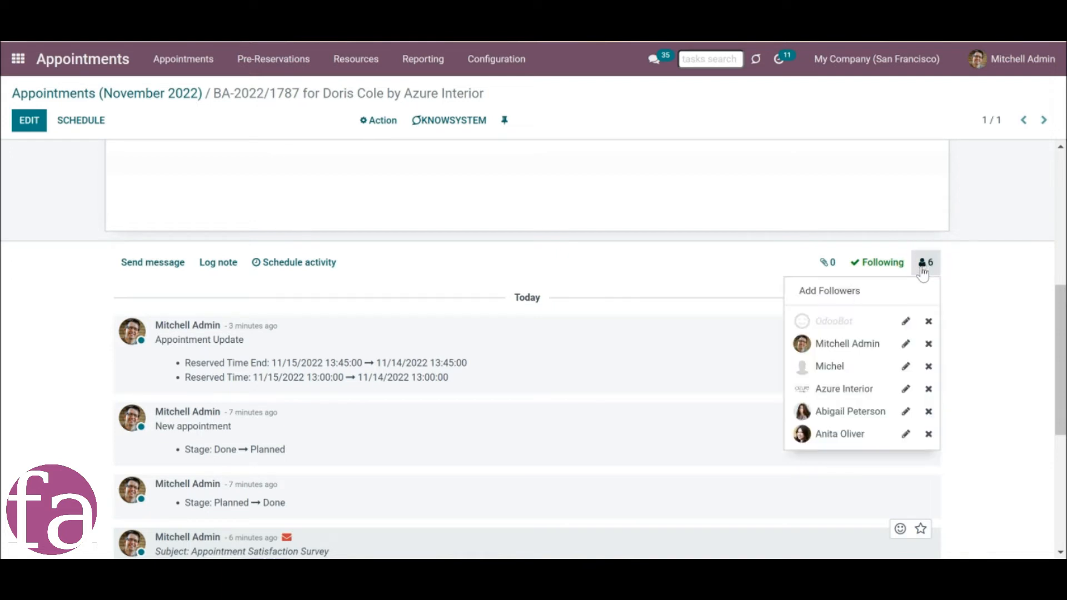
{"action": "left_click", "coordinate": [864, 300]}
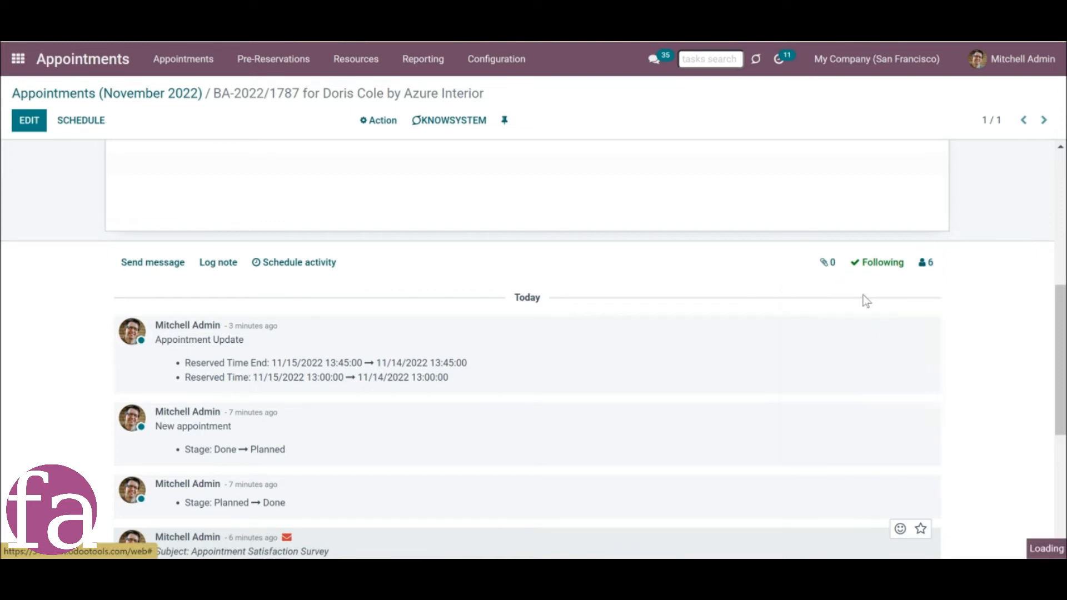
{"action": "left_click", "coordinate": [322, 135]}
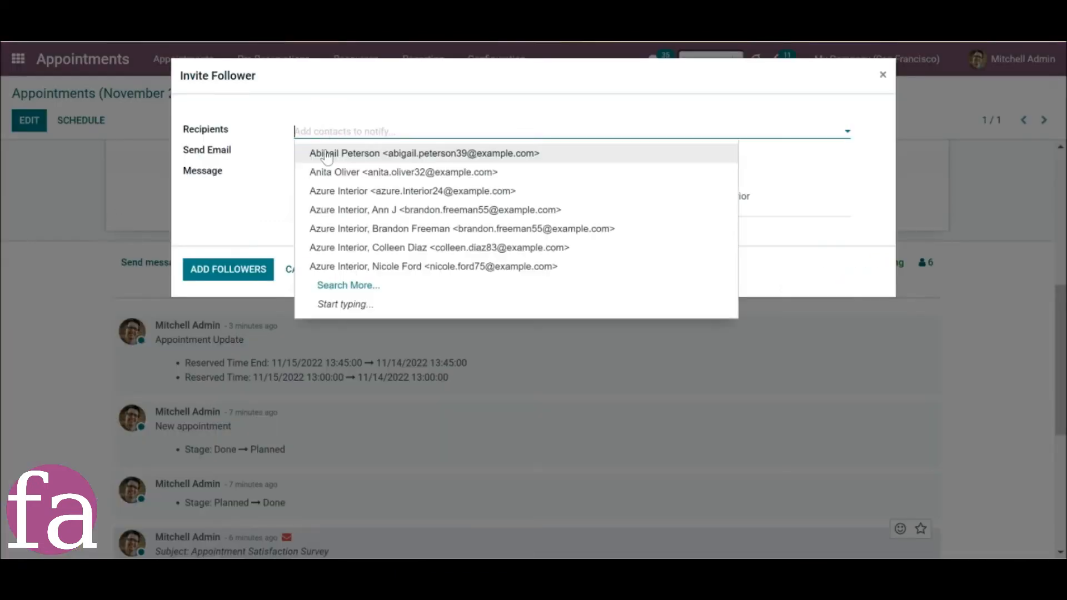
{"action": "left_click", "coordinate": [352, 209]}
{"action": "left_click", "coordinate": [248, 274]}
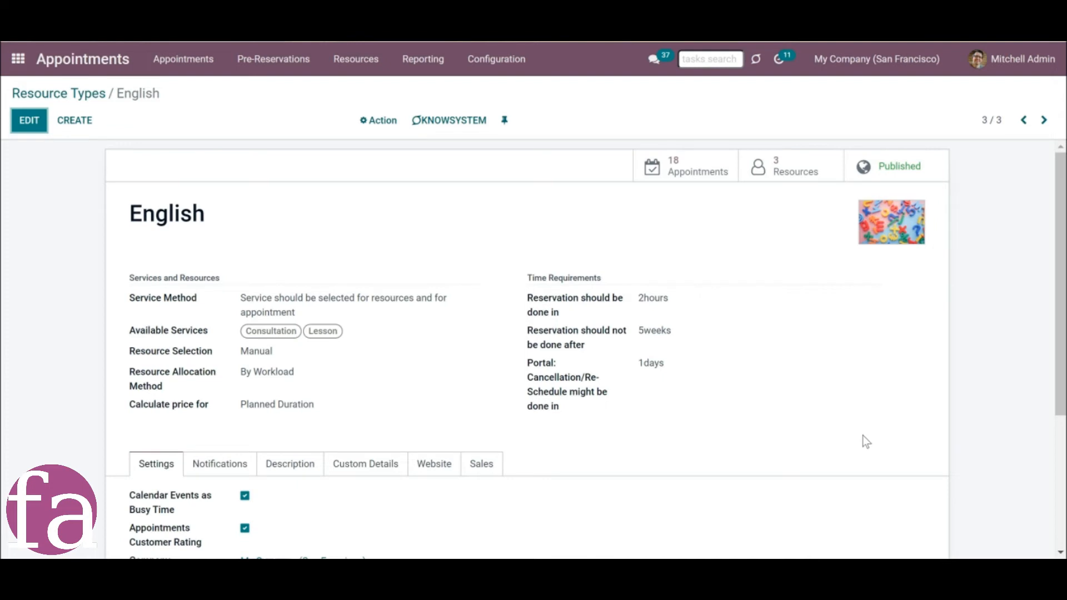
Compare the followers of the English resource type, its resource, and the Deco Addict appointment BA-2022/1788.
{"action": "scroll", "coordinate": [863, 436], "scroll_direction": "down", "scroll_amount": 4}
{"action": "left_click", "coordinate": [926, 436]}
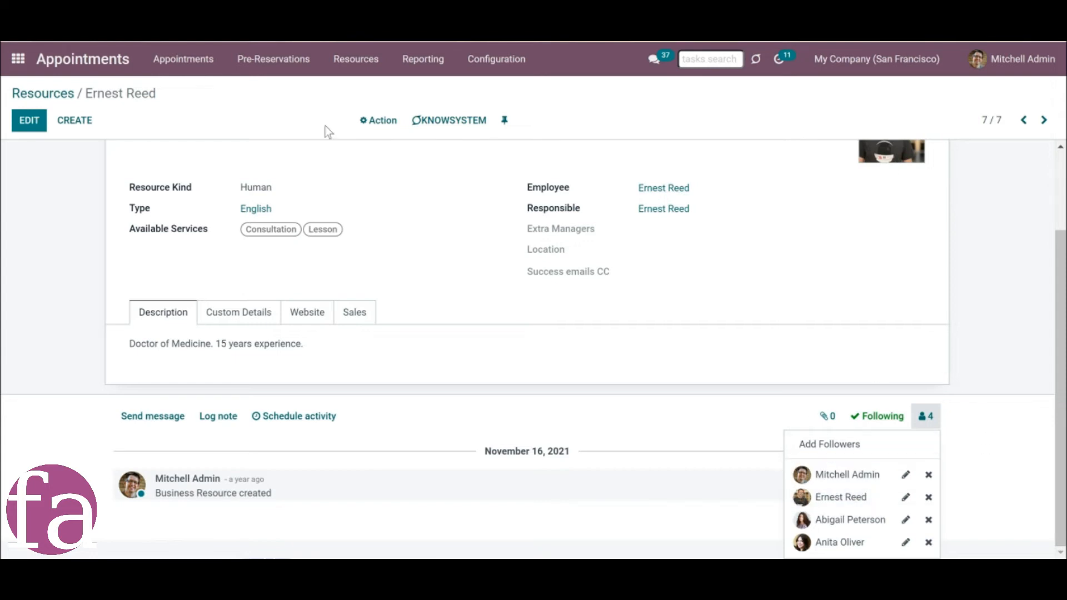
{"action": "left_click", "coordinate": [173, 18]}
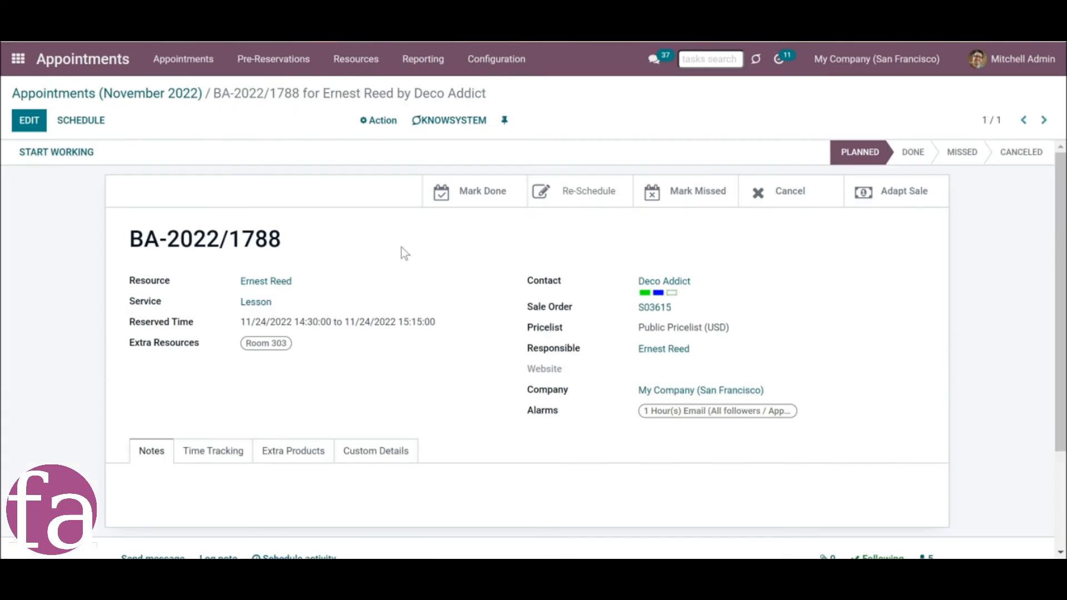
{"action": "scroll", "coordinate": [937, 396], "scroll_direction": "down", "scroll_amount": 3}
{"action": "left_click", "coordinate": [926, 419]}
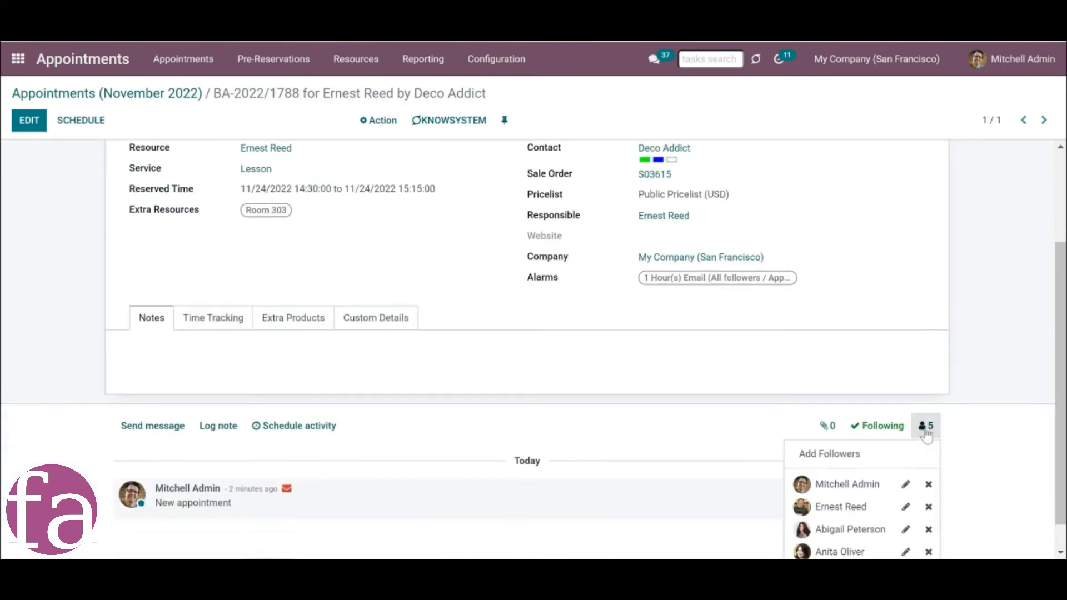
{"action": "scroll", "coordinate": [937, 444], "scroll_direction": "down", "scroll_amount": 1}
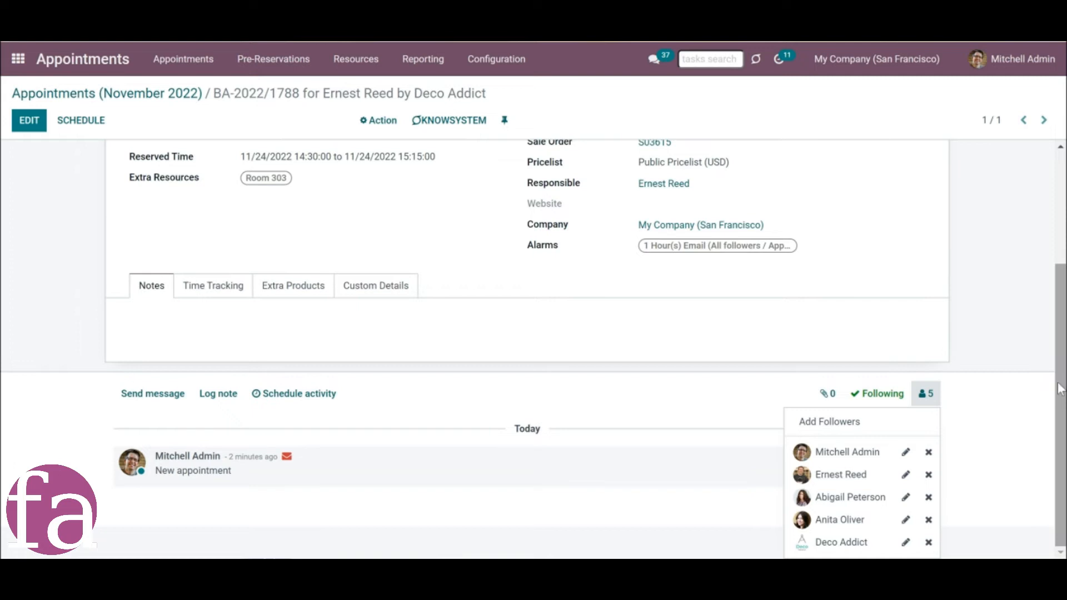
Examine the subscription options of the resource's follower entry and of Deco Addict on appointment BA-2022/1788, leaving without applying.
{"action": "left_click", "coordinate": [908, 481]}
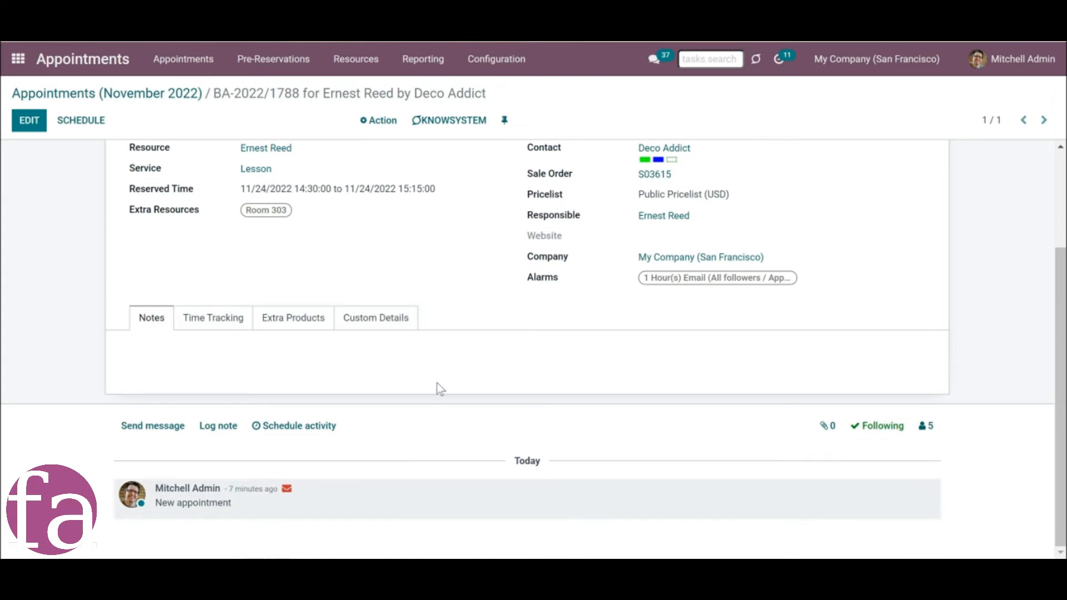
{"action": "scroll", "coordinate": [435, 384], "scroll_direction": "up", "scroll_amount": 3}
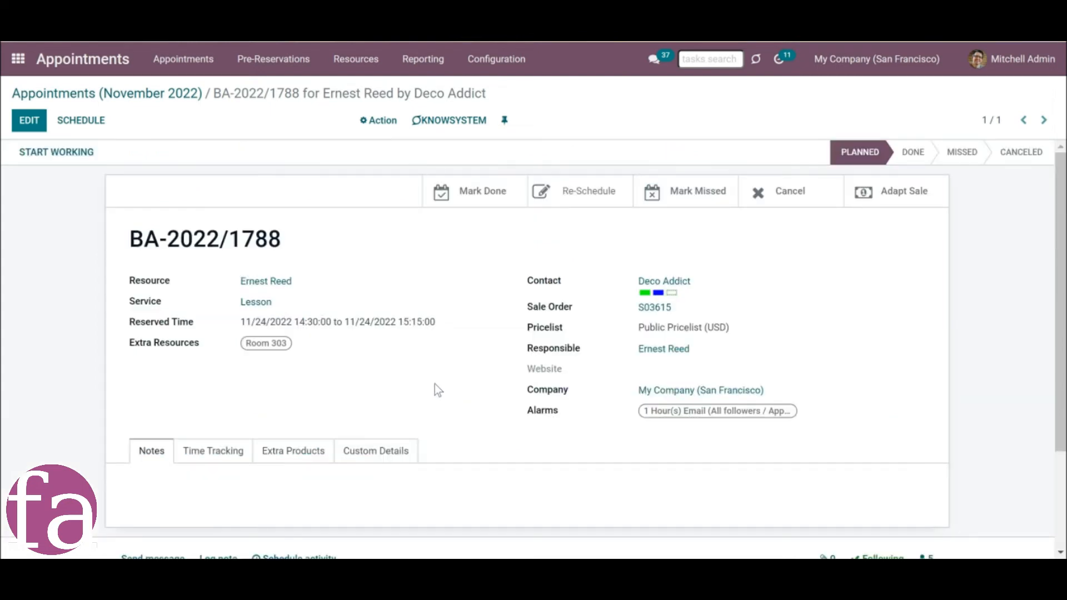
{"action": "scroll", "coordinate": [762, 421], "scroll_direction": "down", "scroll_amount": 3}
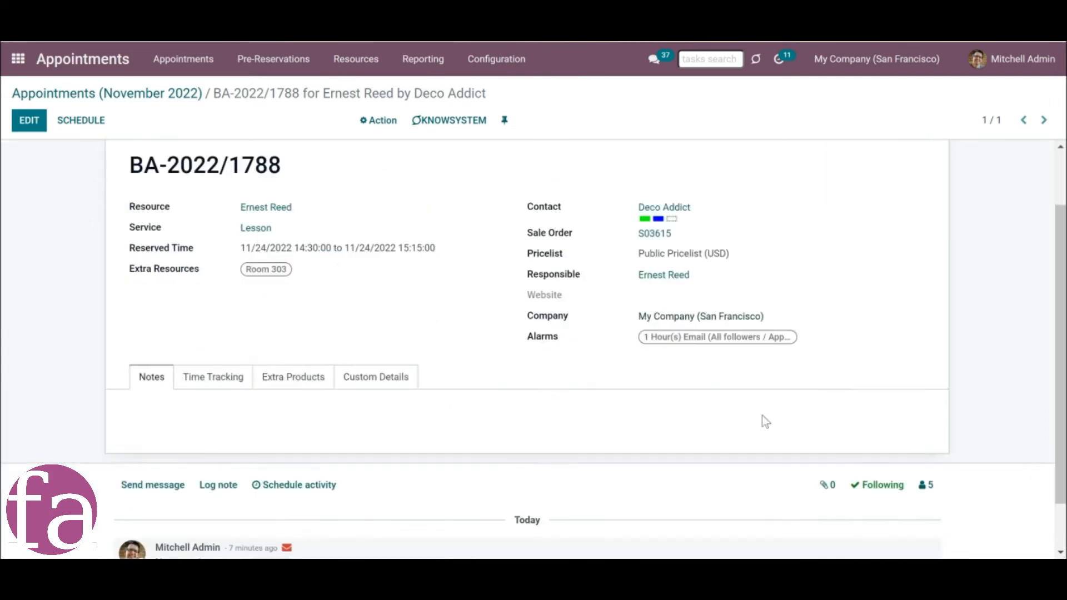
{"action": "left_click", "coordinate": [927, 426]}
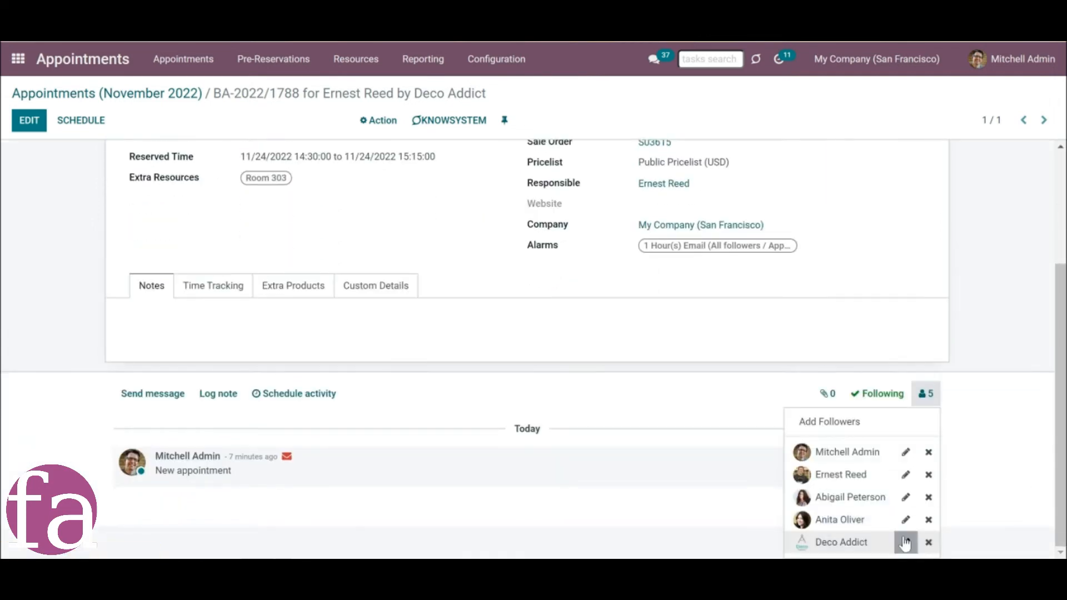
{"action": "left_click", "coordinate": [905, 541]}
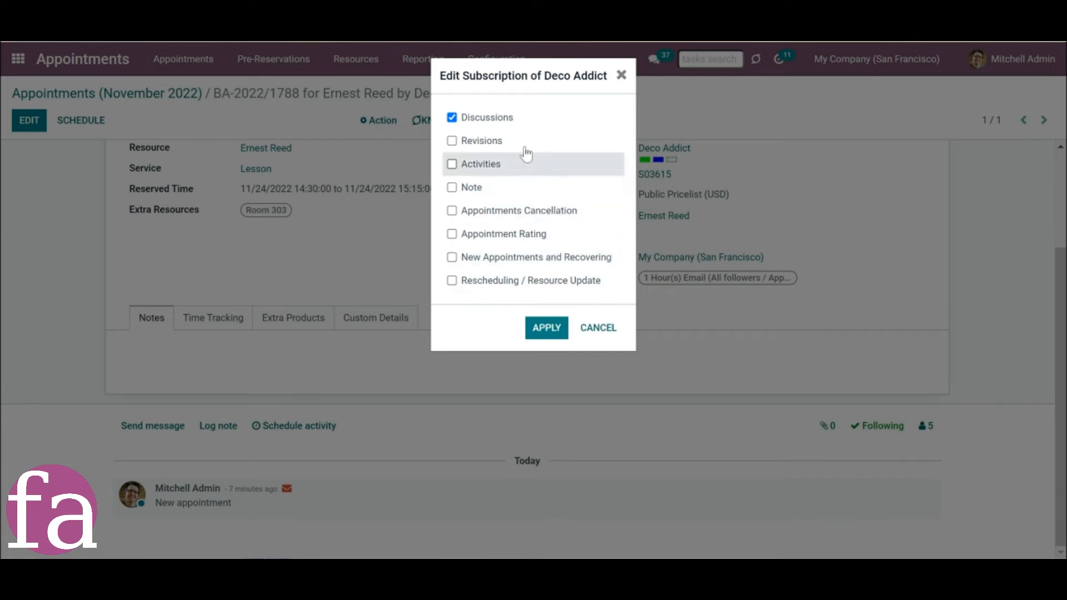
{"action": "key", "text": "Escape"}
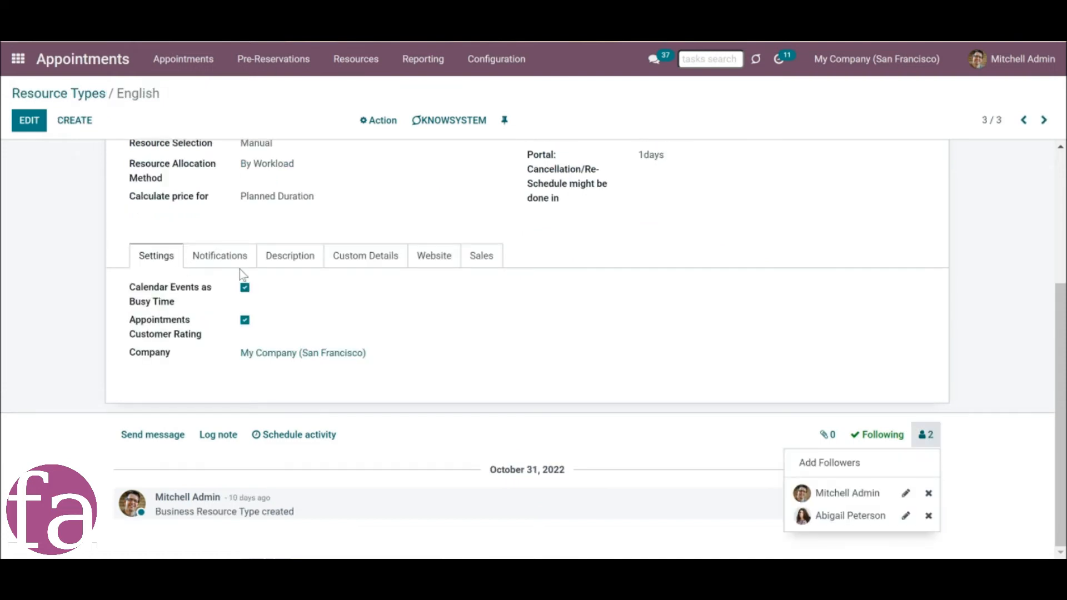
Review the notification settings of the English resource type, including its success email, rating email and default alarms.
{"action": "left_click", "coordinate": [220, 255]}
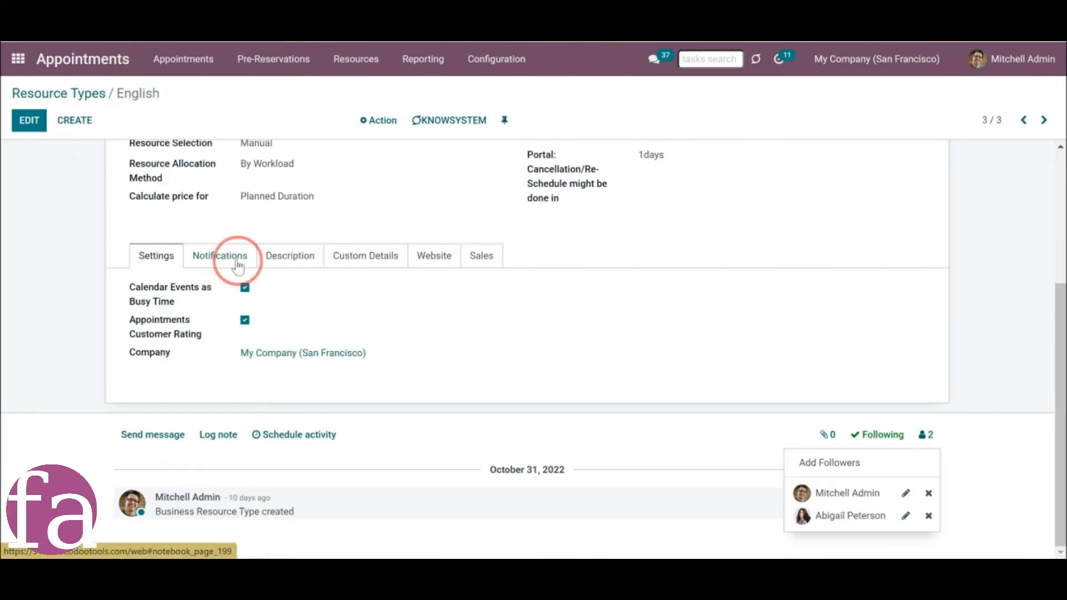
{"action": "scroll", "coordinate": [462, 278], "scroll_direction": "up", "scroll_amount": 4}
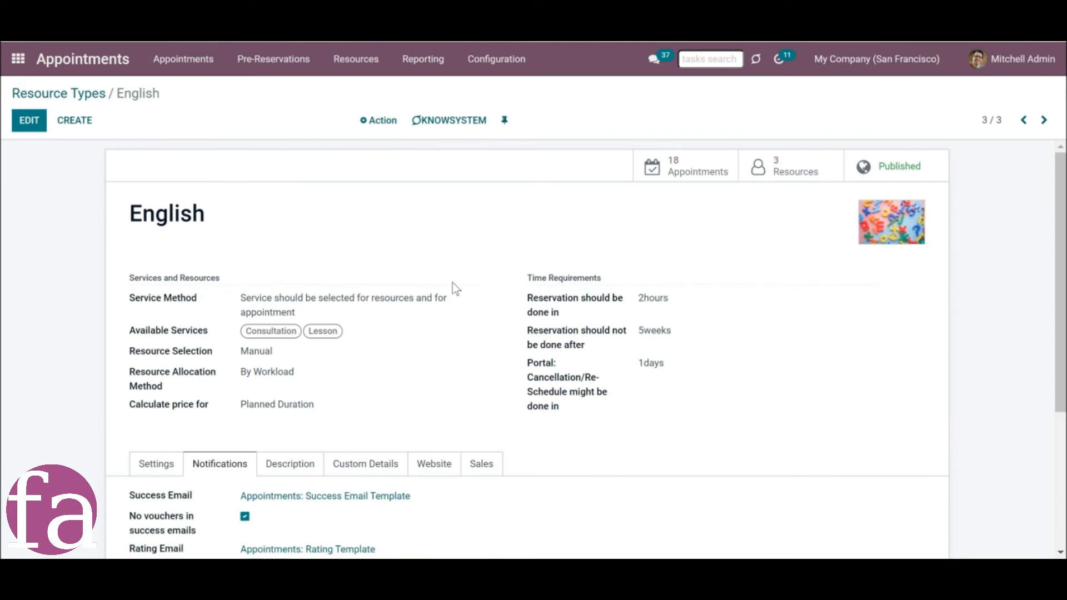
{"action": "scroll", "coordinate": [450, 285], "scroll_direction": "down", "scroll_amount": 4}
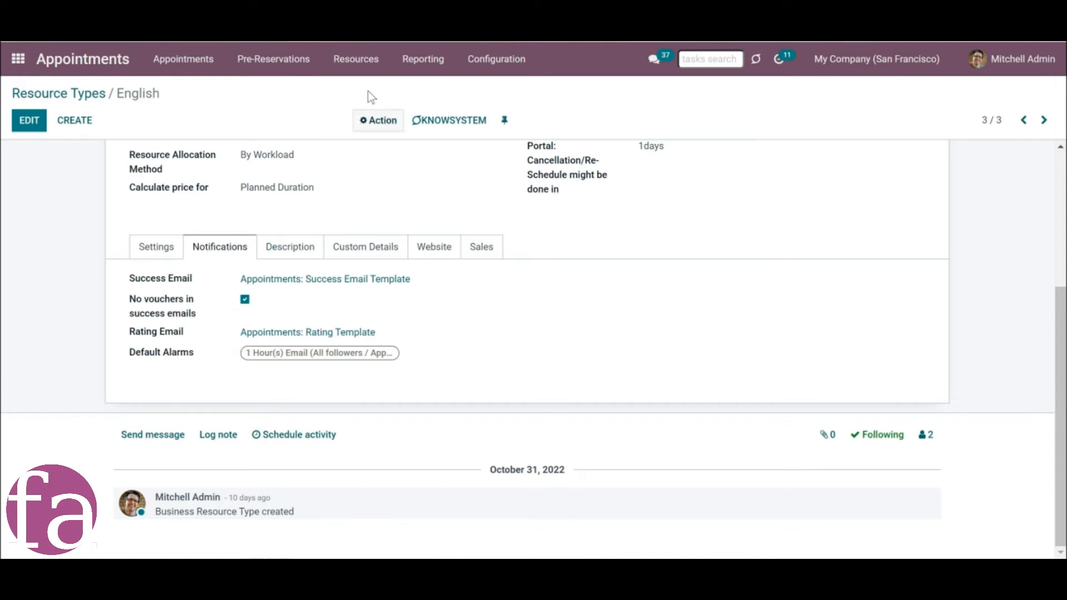
Review the content of the "Appointments: Success Email Template" email template and return to the template list.
{"action": "left_click", "coordinate": [493, 71]}
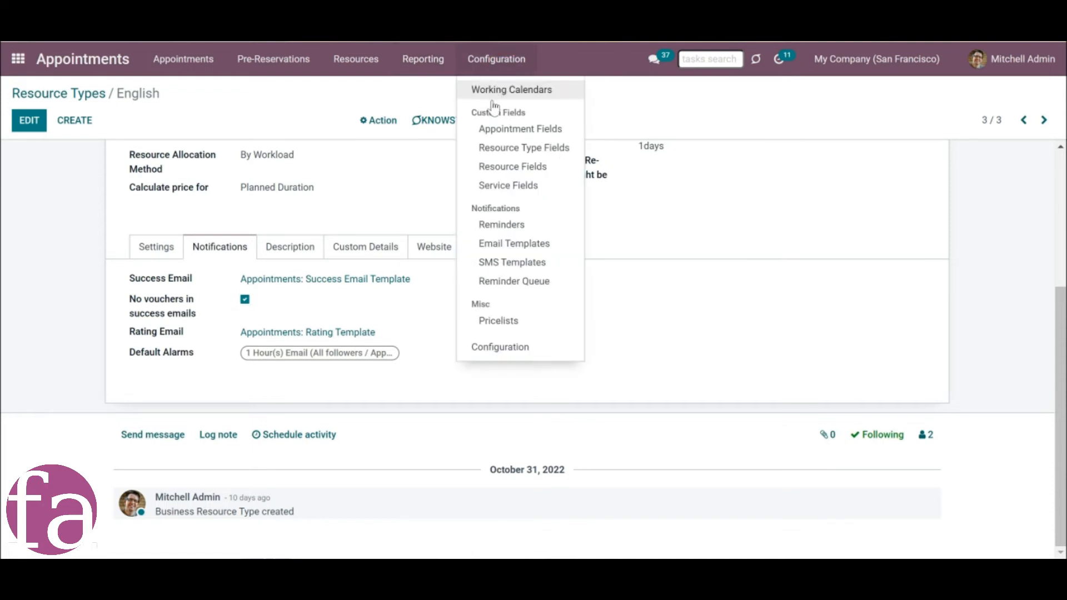
{"action": "left_click", "coordinate": [490, 247]}
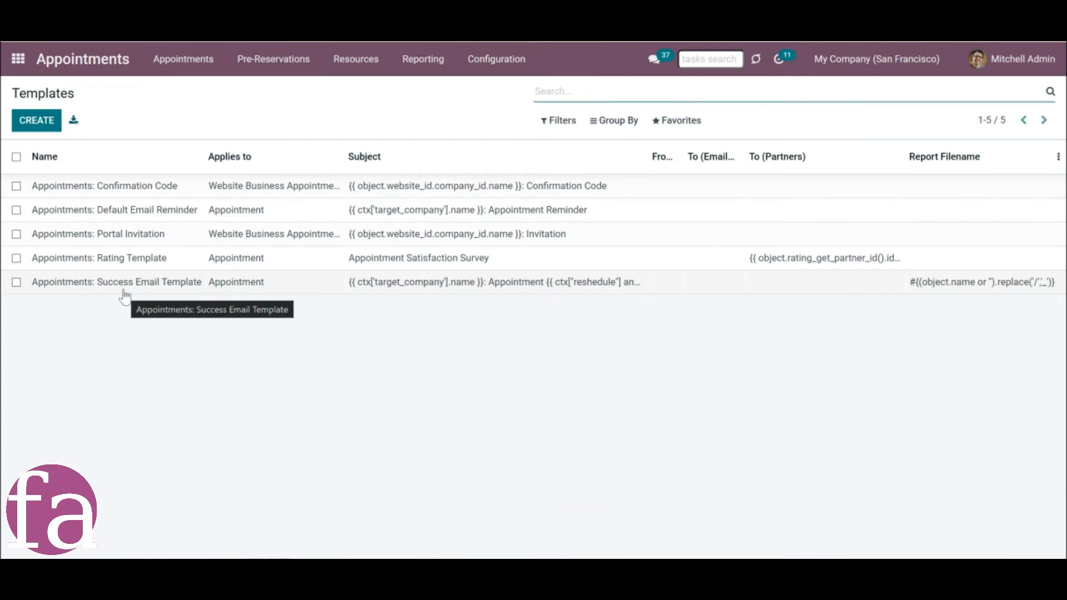
{"action": "left_click", "coordinate": [124, 284]}
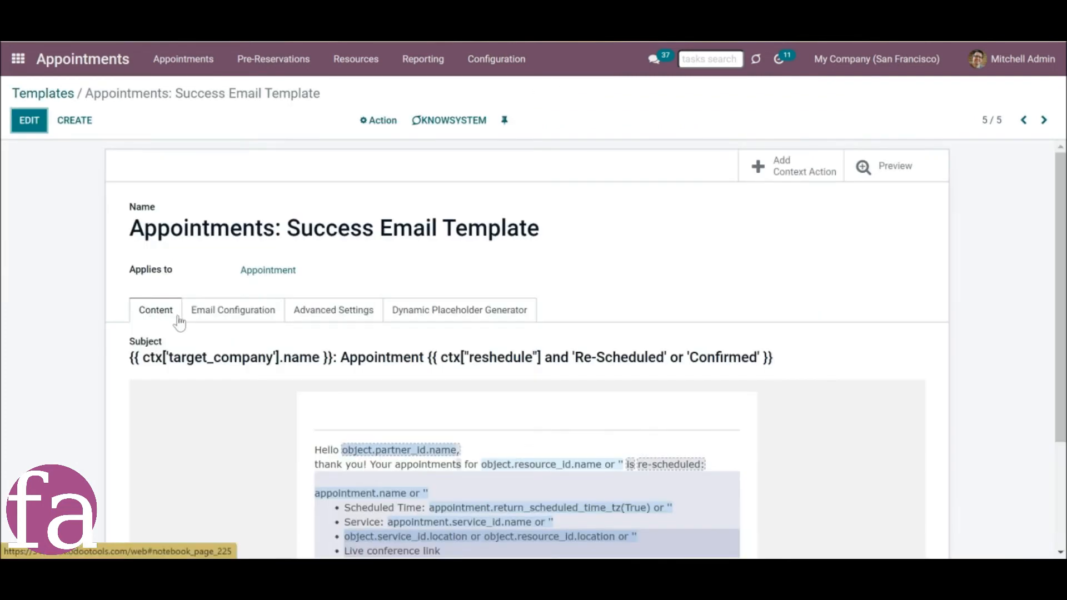
{"action": "scroll", "coordinate": [176, 322], "scroll_direction": "down", "scroll_amount": 1}
{"action": "scroll", "coordinate": [176, 322], "scroll_direction": "up", "scroll_amount": 1}
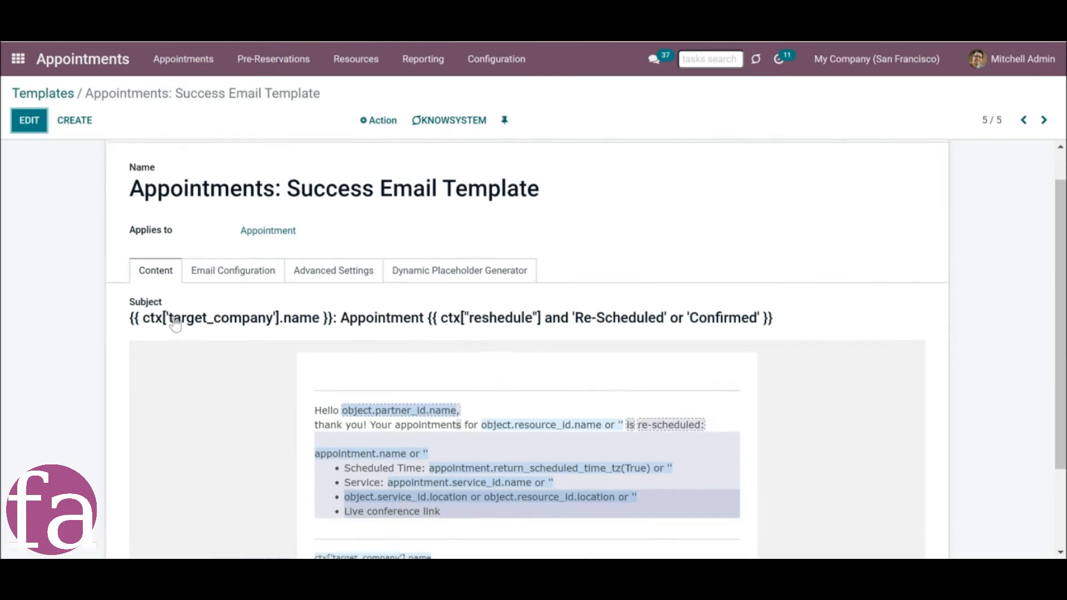
{"action": "left_click", "coordinate": [25, 95]}
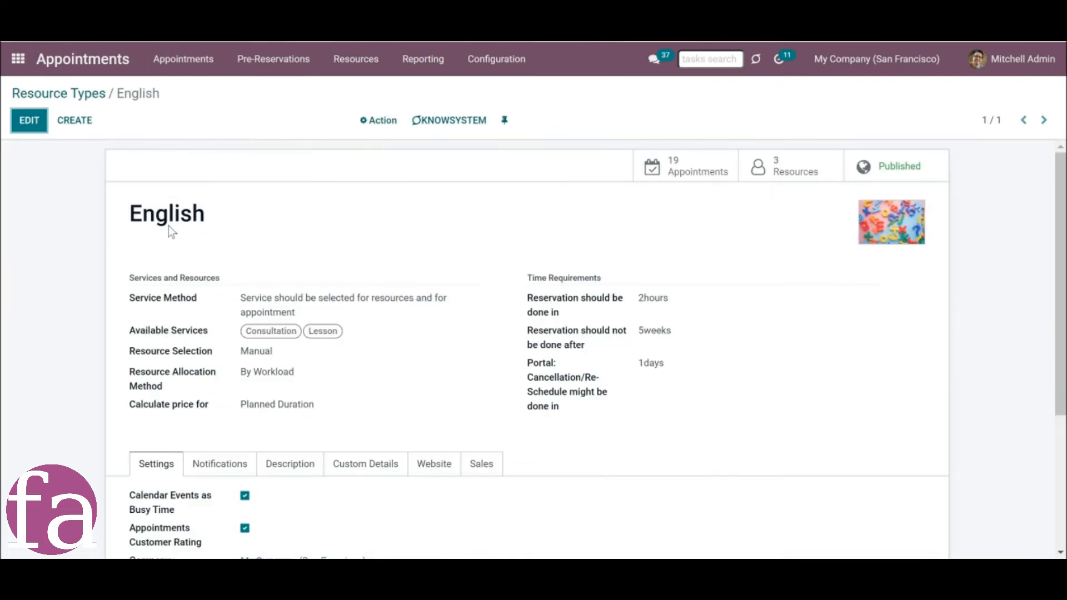
Create a success email template named "New" in the English resource type's notification settings and open its form.
{"action": "scroll", "coordinate": [211, 311], "scroll_direction": "down", "scroll_amount": 5}
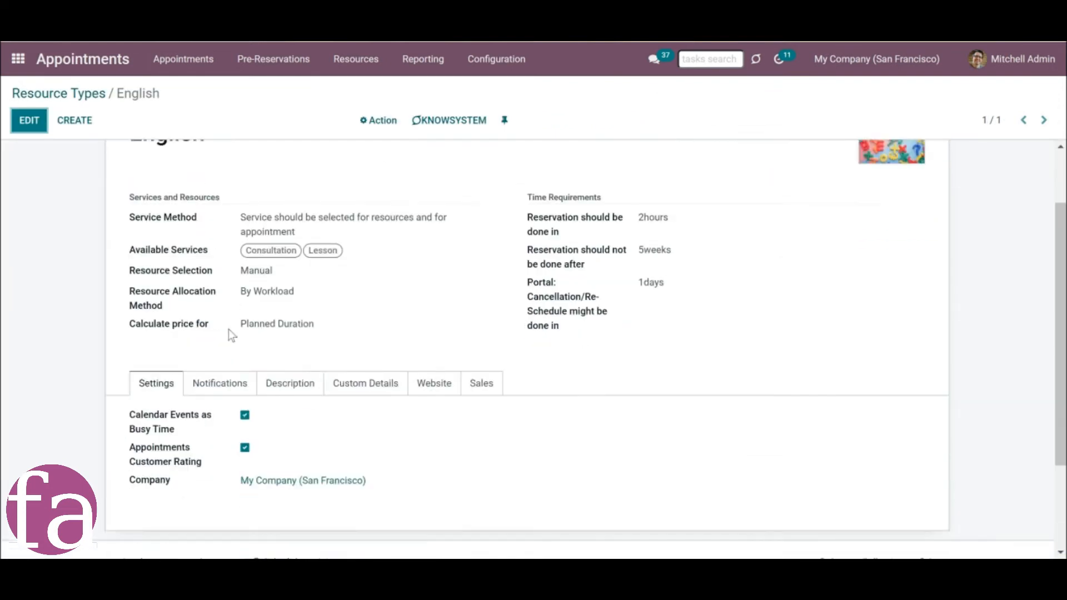
{"action": "left_click", "coordinate": [219, 256]}
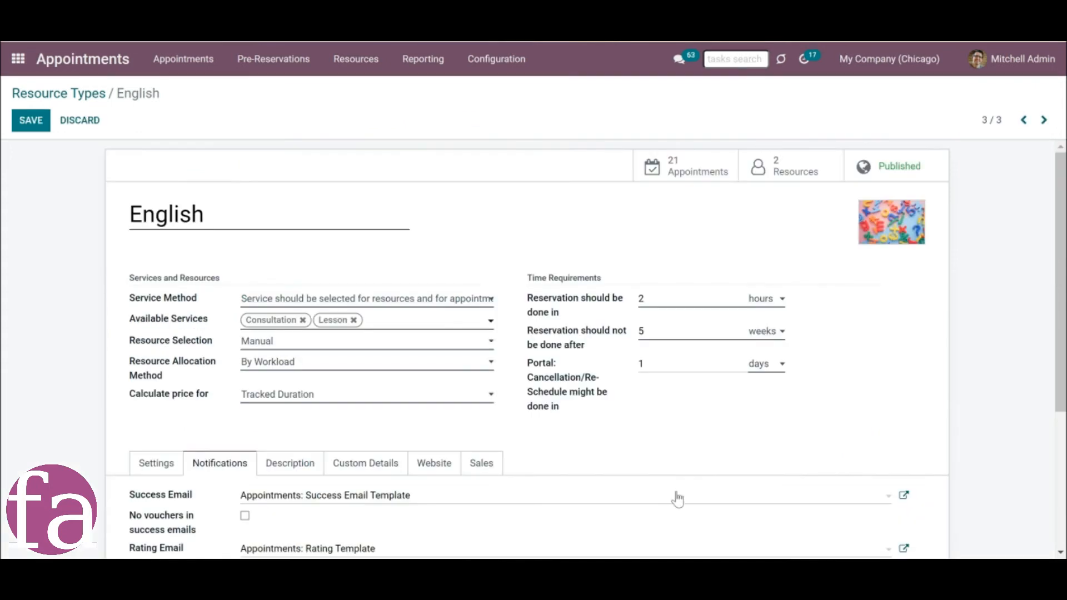
{"action": "scroll", "coordinate": [665, 449], "scroll_direction": "down", "scroll_amount": 2}
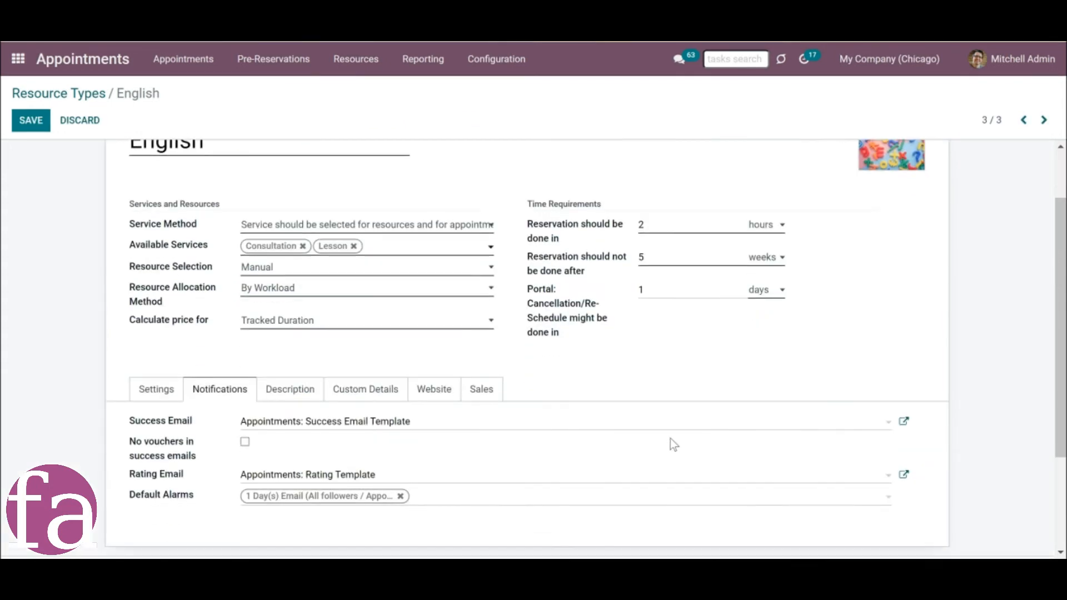
{"action": "left_click", "coordinate": [904, 423]}
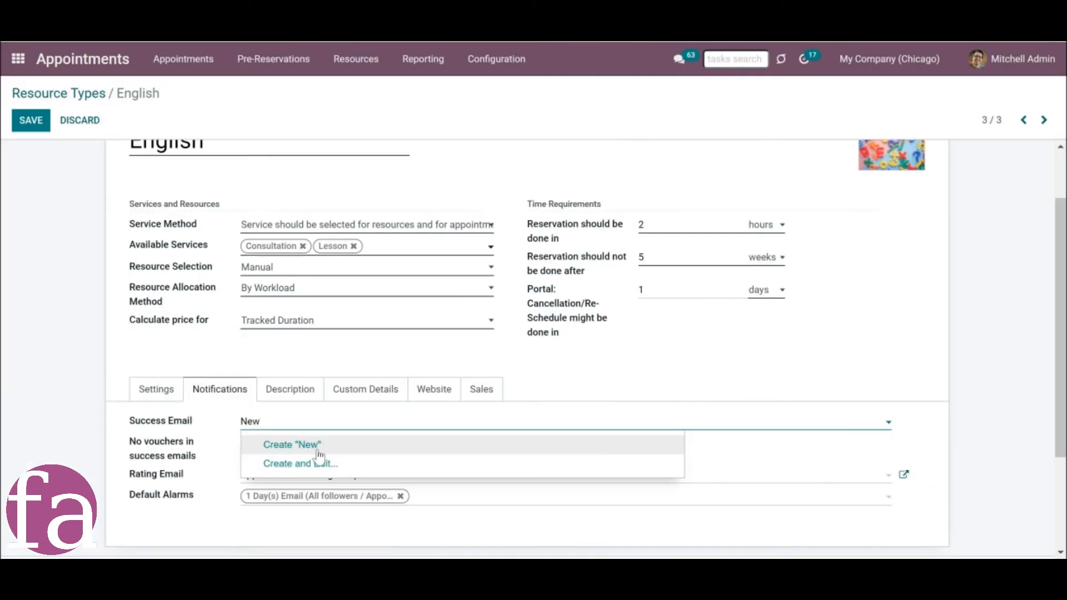
{"action": "left_click", "coordinate": [318, 449]}
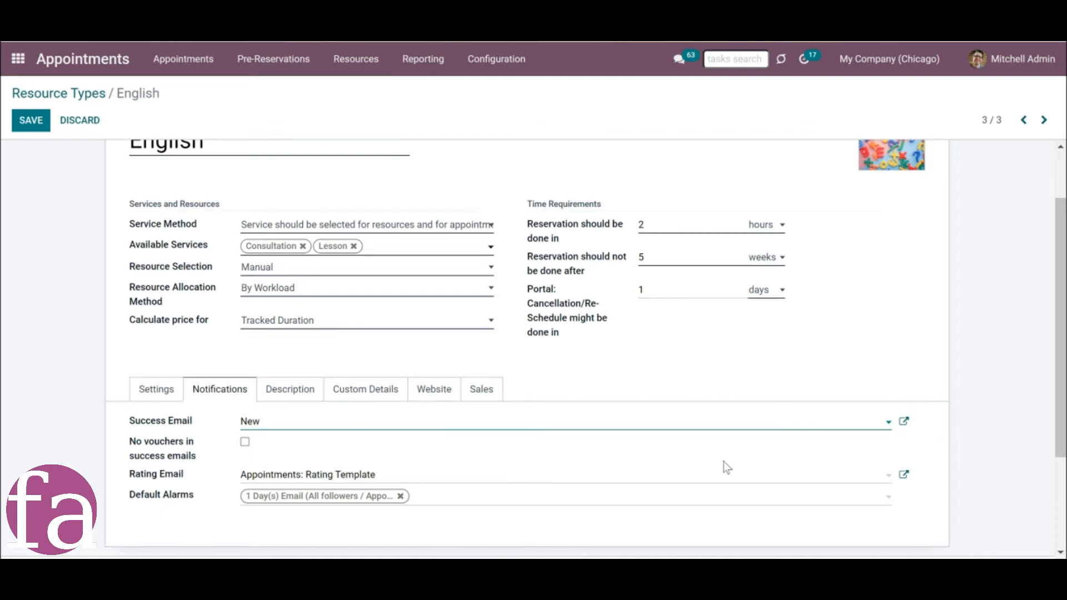
{"action": "left_click", "coordinate": [901, 427]}
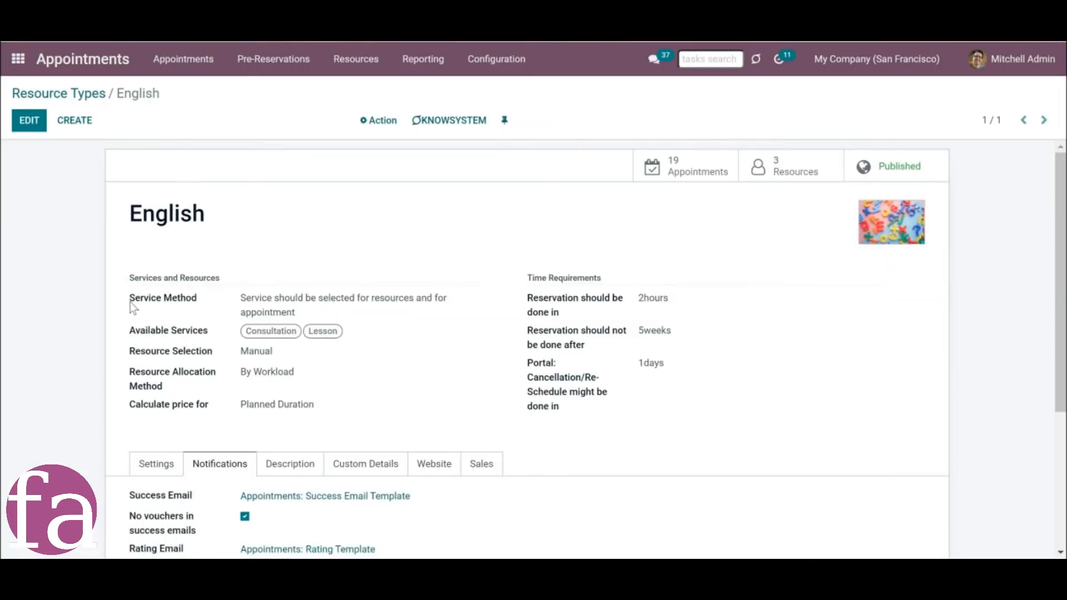
Examine the English resource type's success email setting, and open the English teacher's resource record for editing.
{"action": "scroll", "coordinate": [130, 302], "scroll_direction": "down", "scroll_amount": 2}
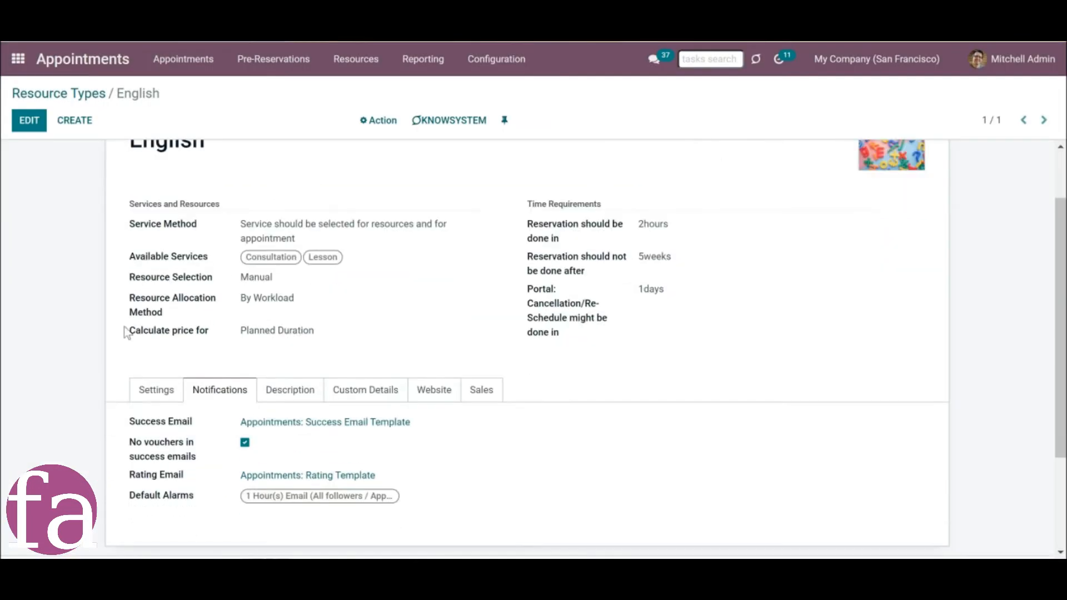
{"action": "left_click_drag", "start_coordinate": [121, 417], "coordinate": [199, 424]}
{"action": "left_click", "coordinate": [199, 423]}
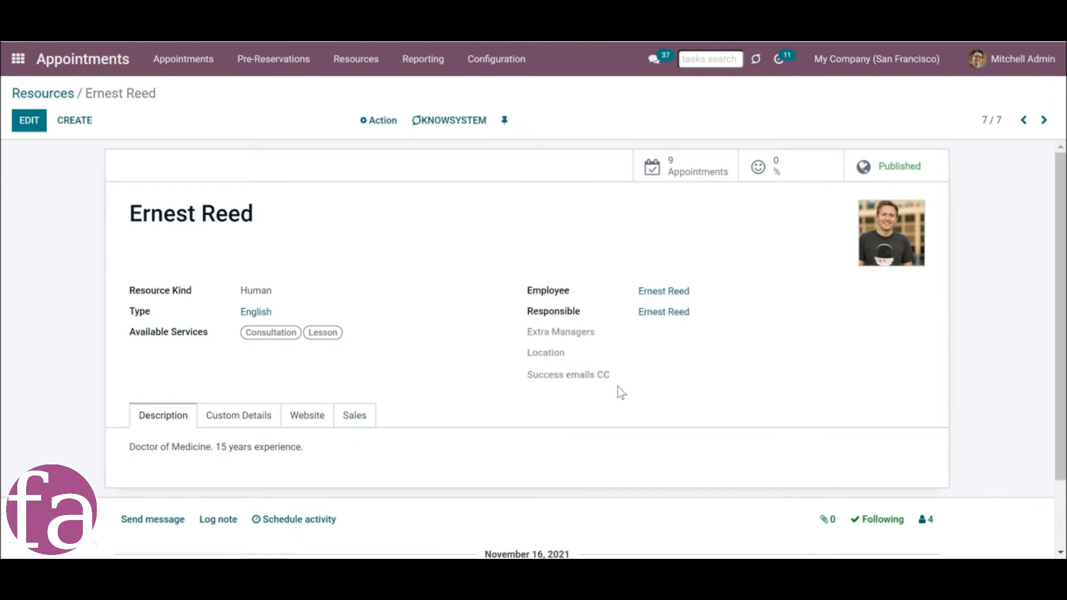
{"action": "left_click", "coordinate": [29, 126]}
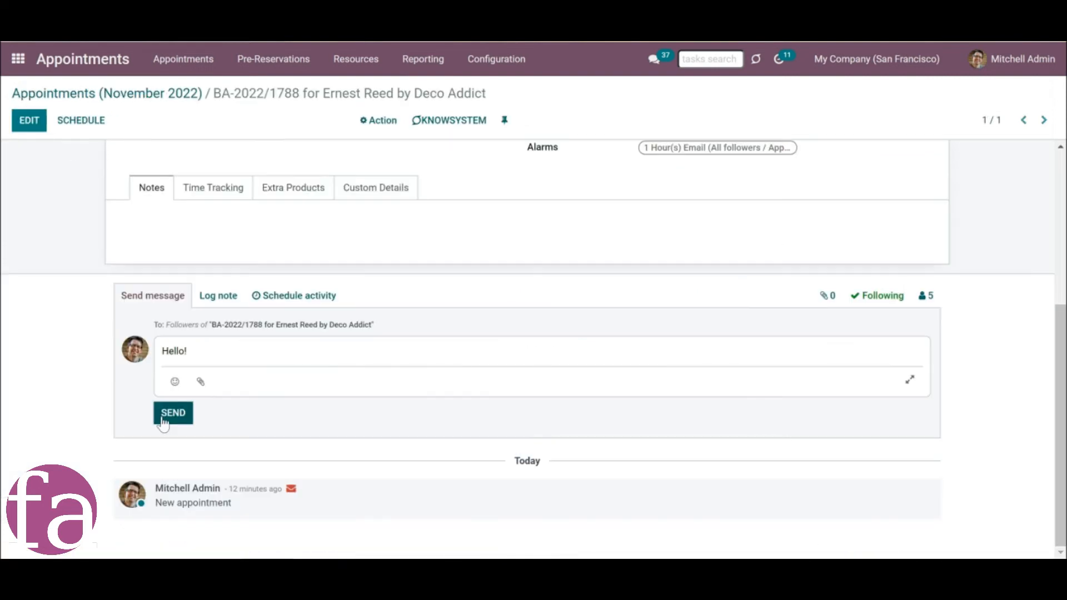
Send the message "Hello!" to the followers of appointment BA-2022/1788 and mark the appointment as done.
{"action": "left_click", "coordinate": [164, 418]}
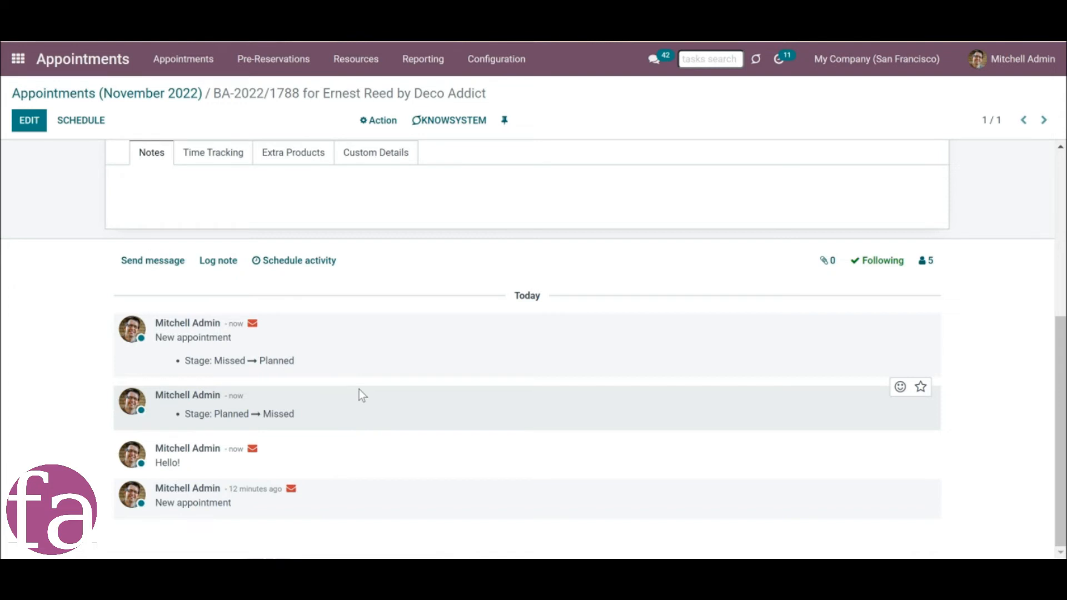
{"action": "scroll", "coordinate": [359, 389], "scroll_direction": "up", "scroll_amount": 5}
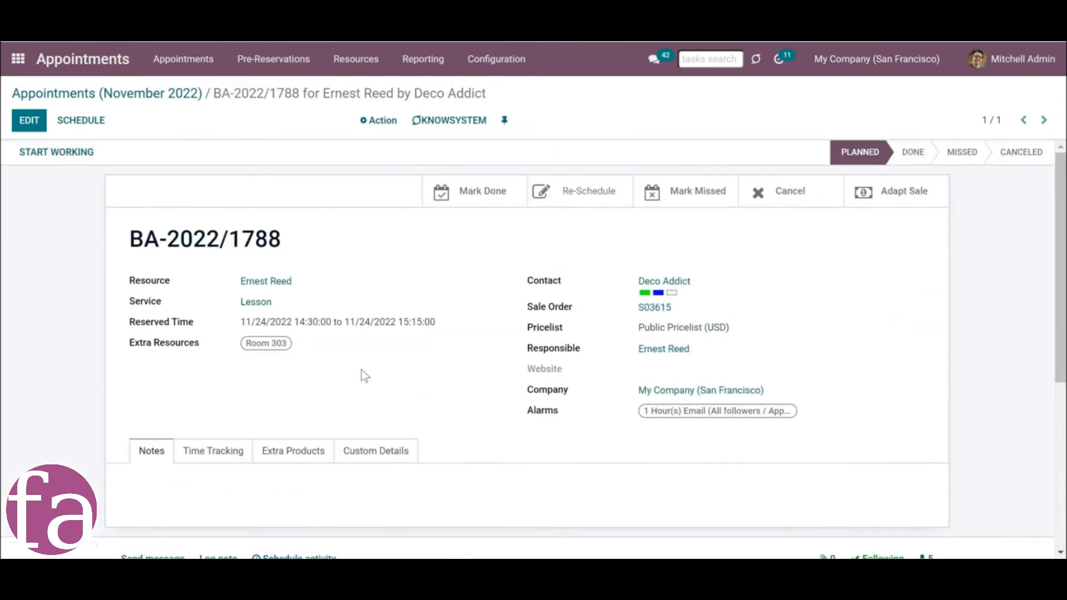
{"action": "left_click", "coordinate": [480, 200]}
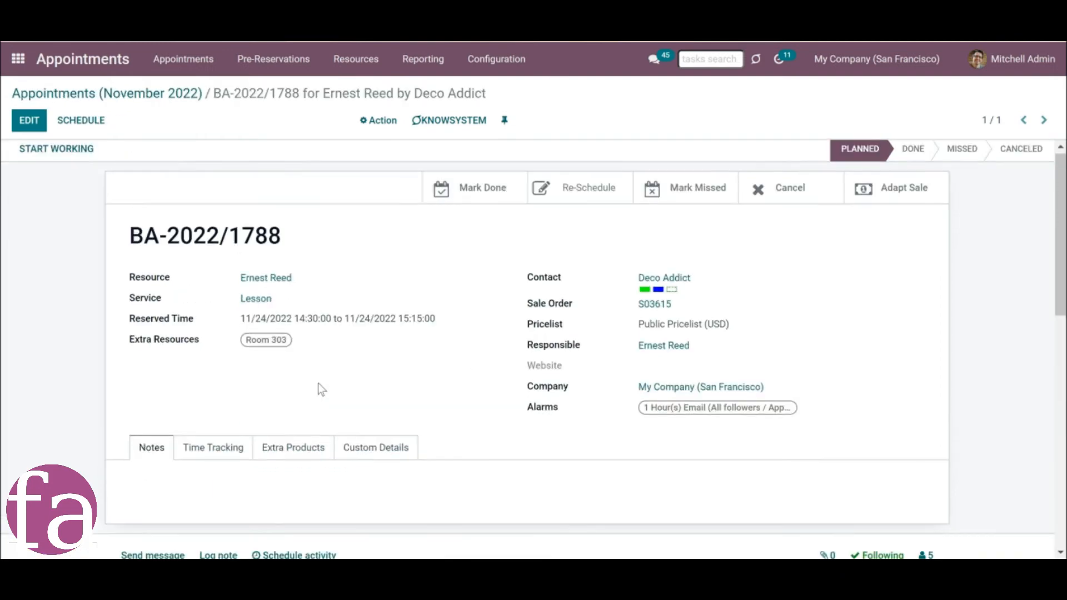
{"action": "scroll", "coordinate": [317, 387], "scroll_direction": "down", "scroll_amount": 5}
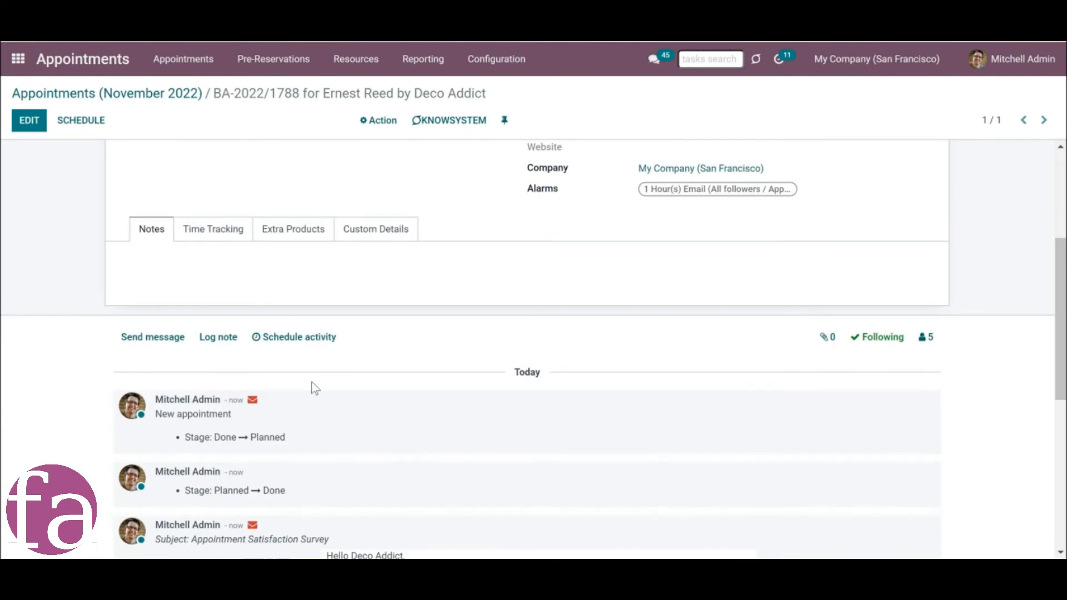
{"action": "scroll", "coordinate": [298, 393], "scroll_direction": "down", "scroll_amount": 4}
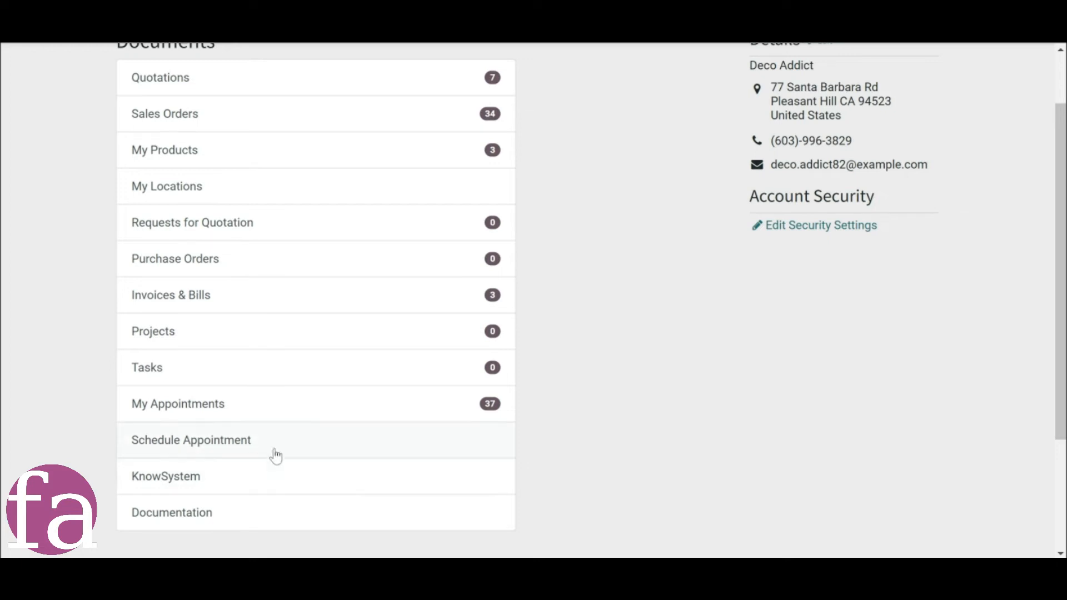
Open appointment BA-2022/1788 from My Appointments in the customer portal and review its details.
{"action": "left_click", "coordinate": [195, 410]}
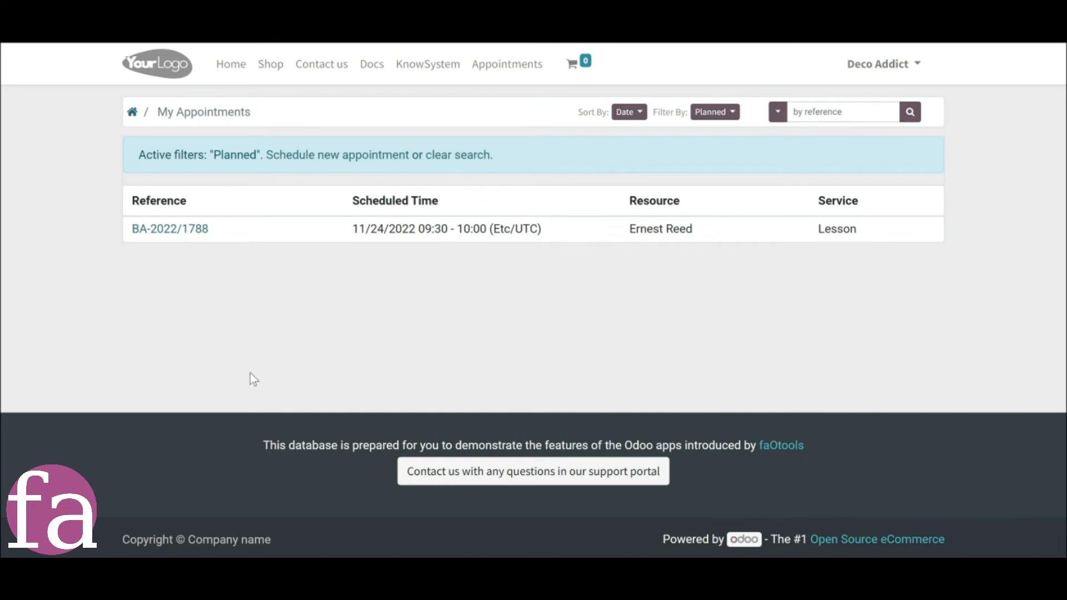
{"action": "left_click", "coordinate": [189, 229]}
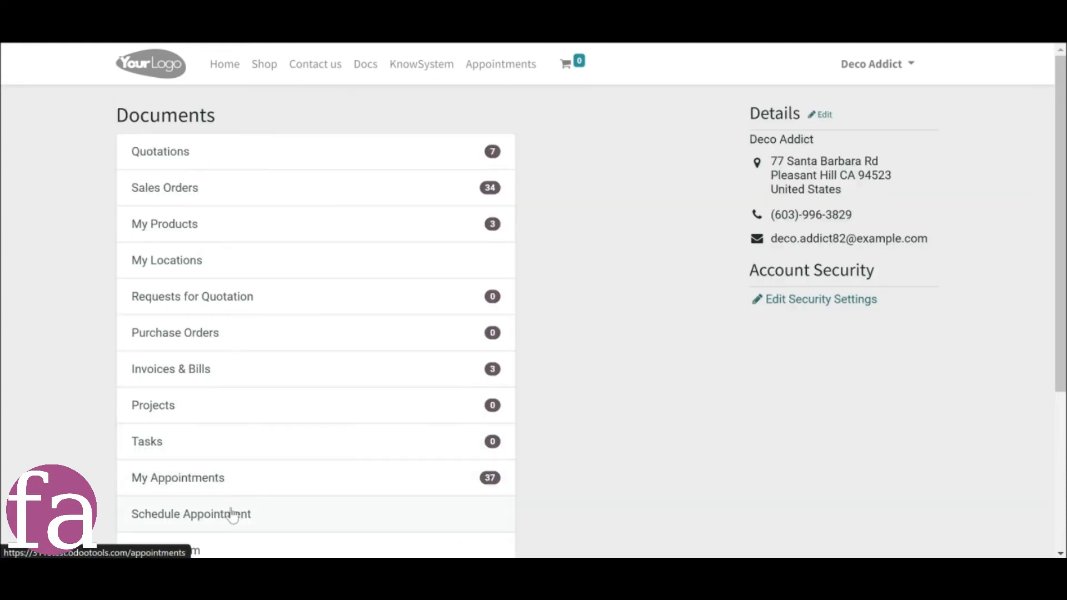
{"action": "scroll", "coordinate": [239, 500], "scroll_direction": "down", "scroll_amount": 1}
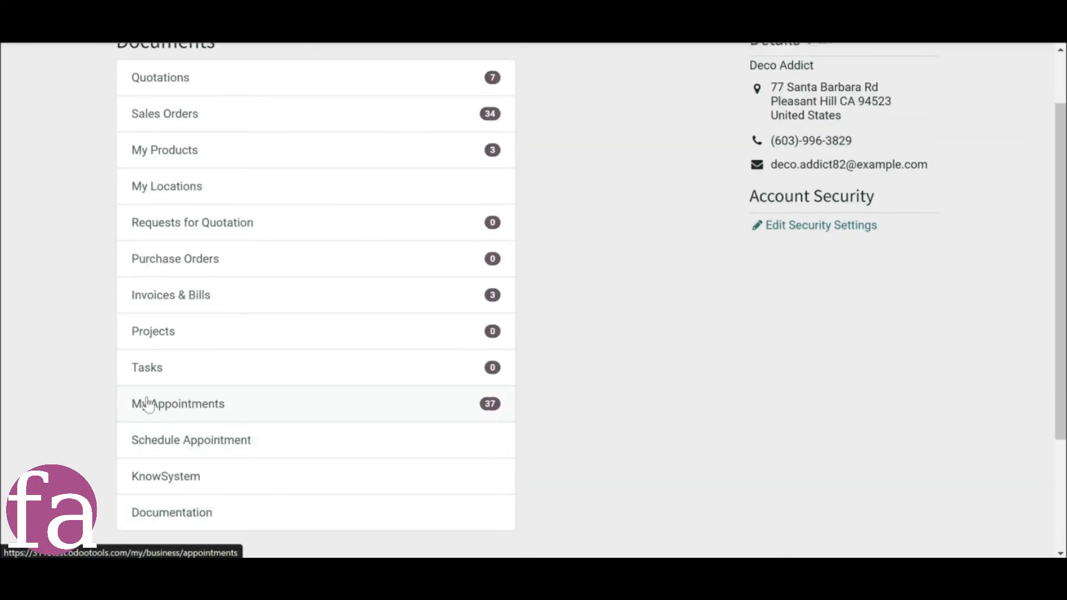
Return to My Appointments in the customer portal and clear the Planned filter to list every appointment.
{"action": "left_click", "coordinate": [167, 419]}
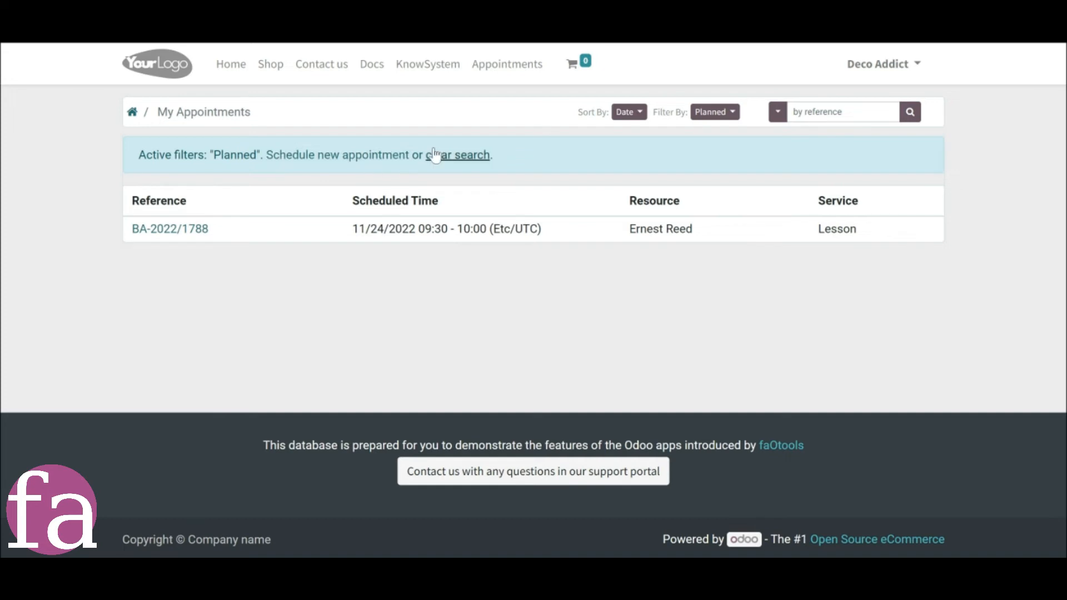
{"action": "left_click", "coordinate": [453, 158]}
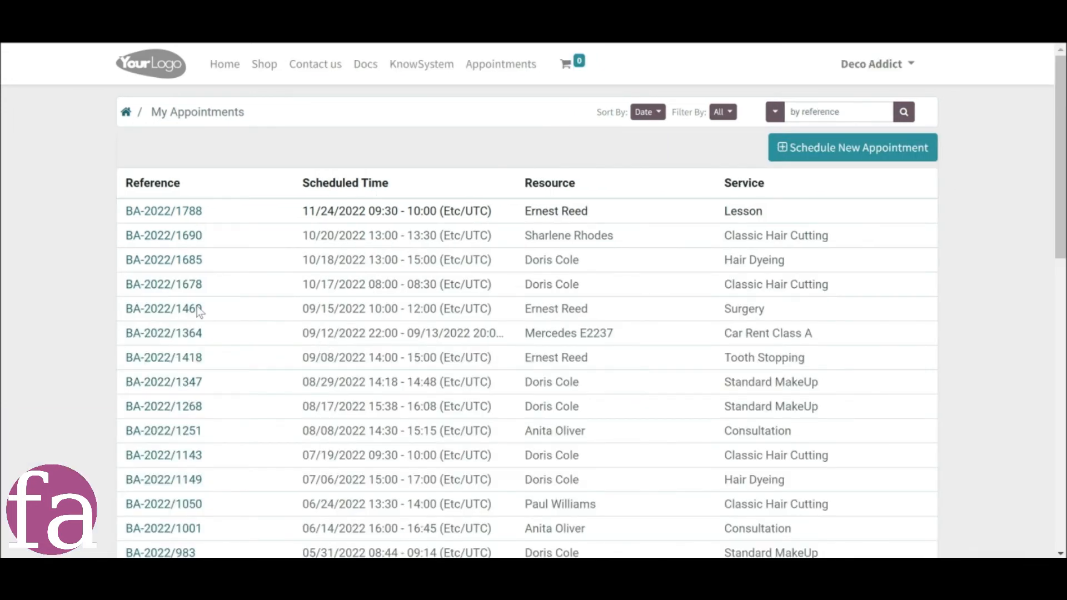
{"action": "left_click", "coordinate": [177, 415]}
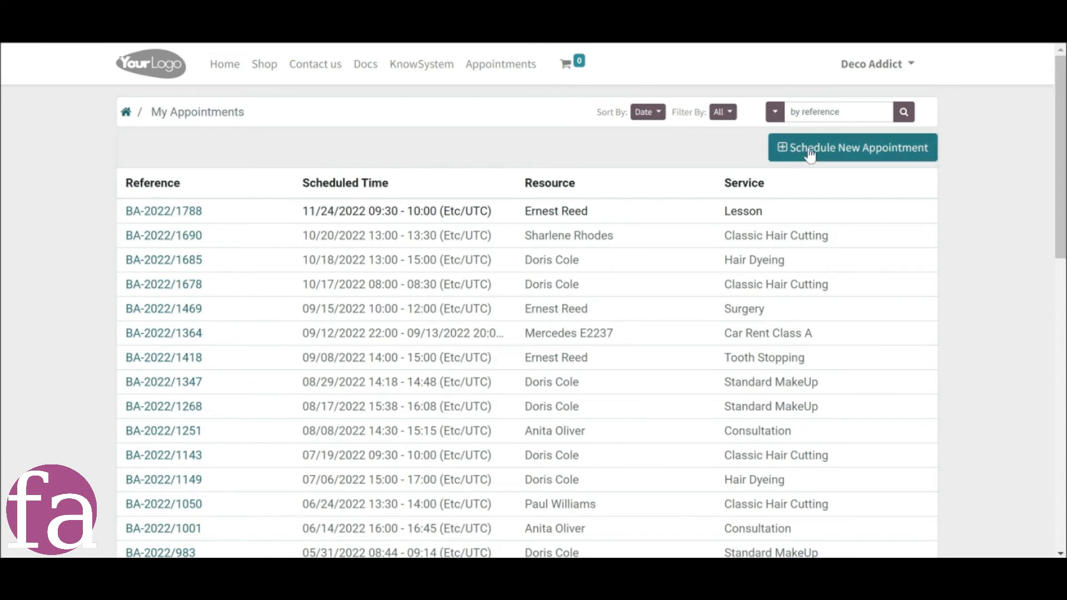
{"action": "left_click", "coordinate": [875, 166]}
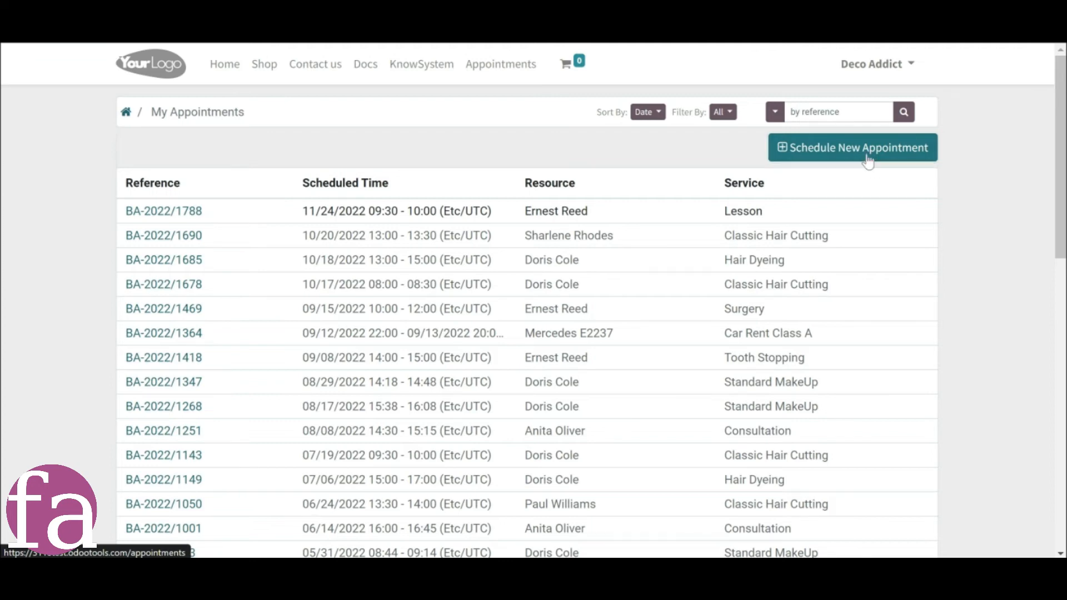
{"action": "left_click", "coordinate": [869, 162]}
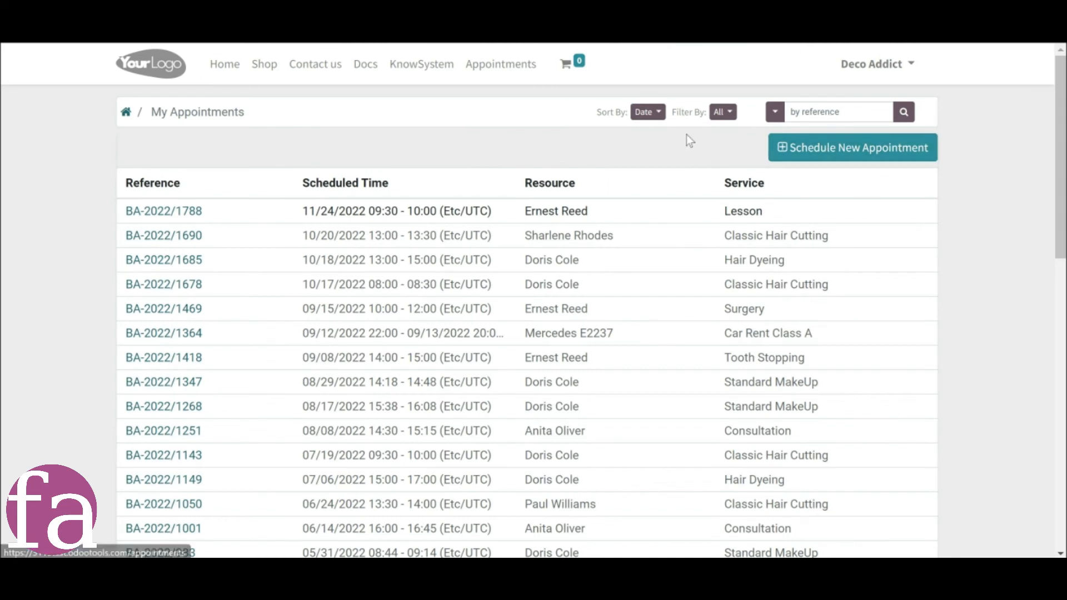
Check the portal list's filter and search options, sort the appointments by Resource and filter them to Planned.
{"action": "left_click", "coordinate": [716, 115]}
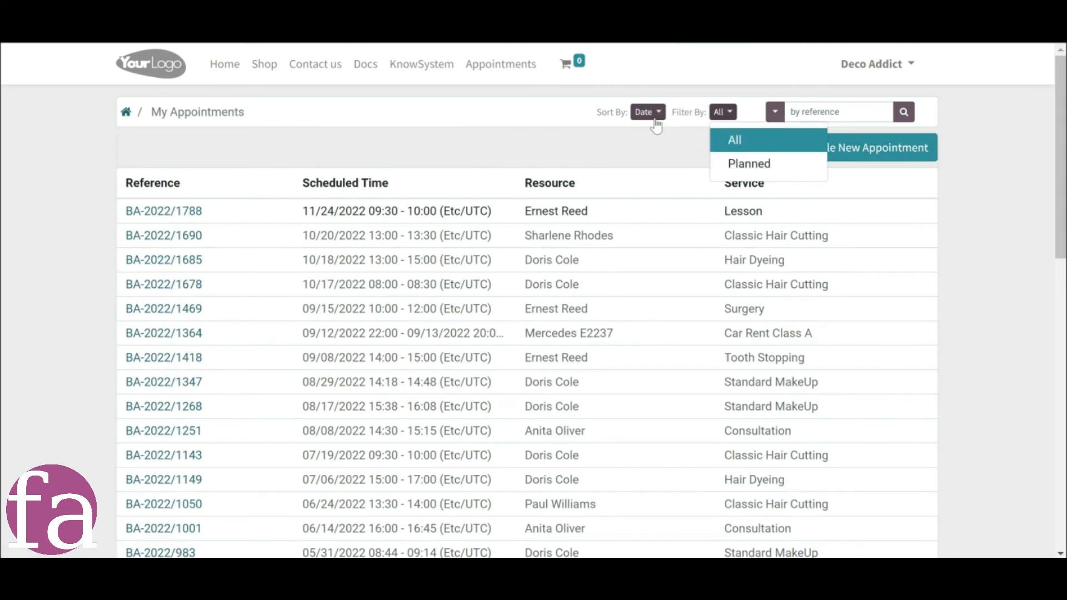
{"action": "left_click", "coordinate": [661, 119]}
{"action": "left_click", "coordinate": [776, 114]}
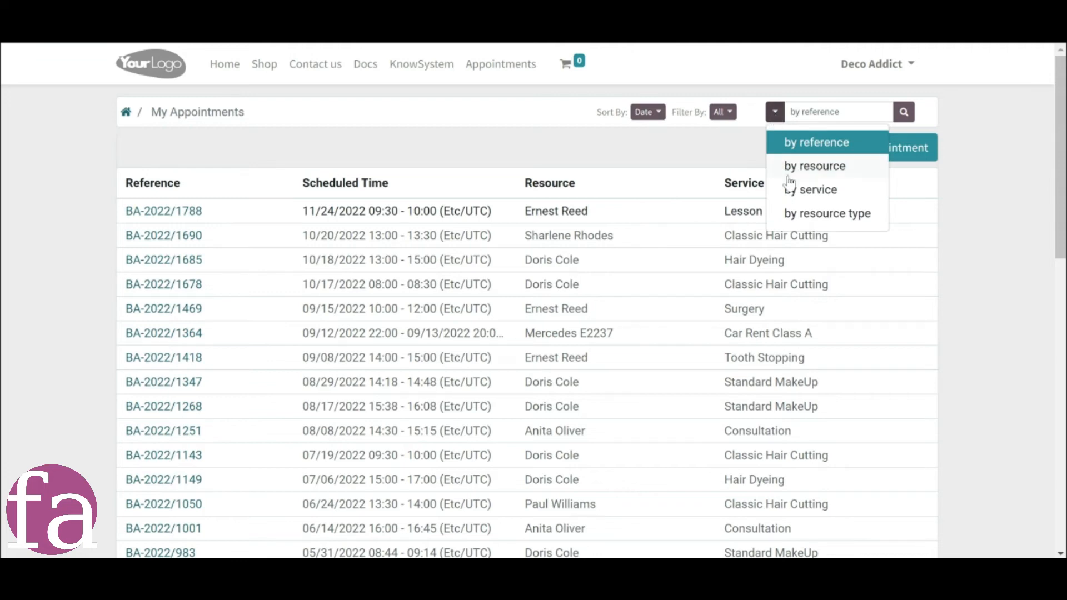
{"action": "left_click", "coordinate": [648, 112]}
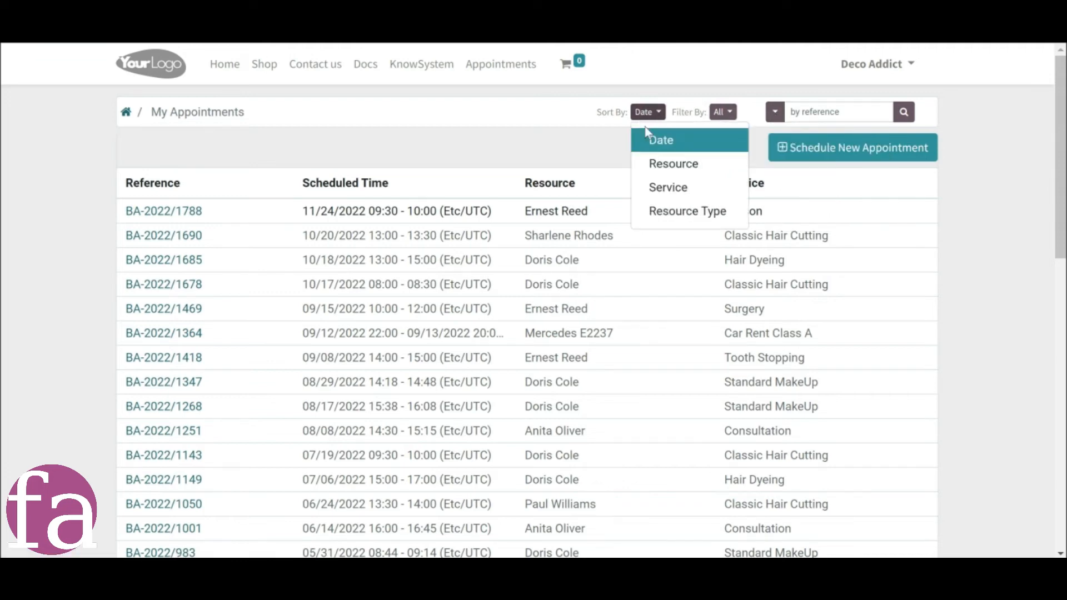
{"action": "left_click", "coordinate": [664, 164]}
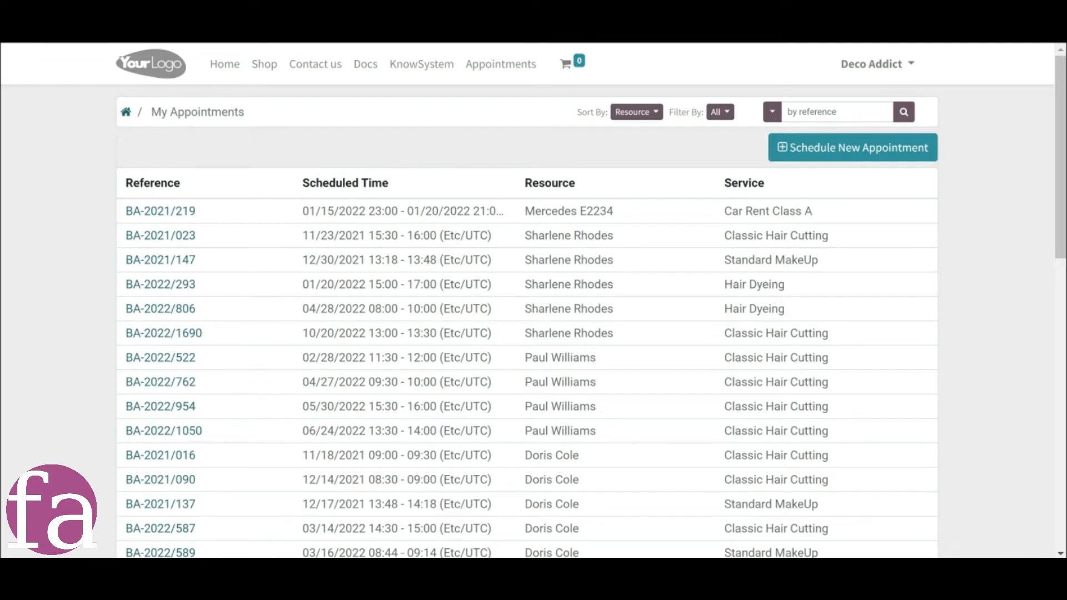
{"action": "mouse_move", "coordinate": [455, 571]}
{"action": "left_click", "coordinate": [339, 532]}
{"action": "scroll", "coordinate": [702, 519], "scroll_direction": "down", "scroll_amount": 8}
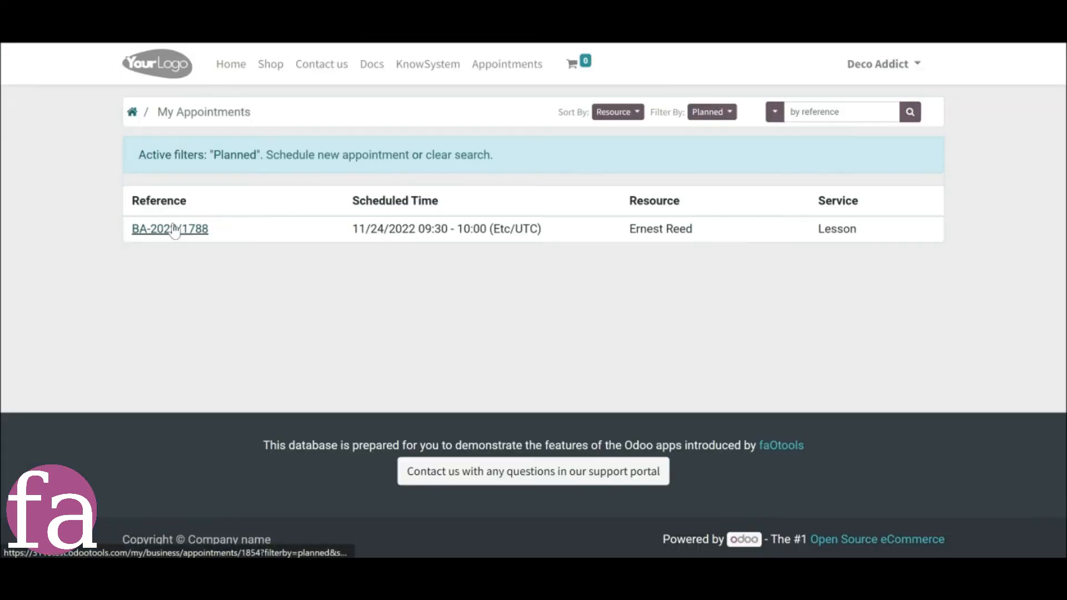
Open appointment BA-2022/1788 in the portal, then go to the portal's documents overview and open the customer's quotations.
{"action": "left_click", "coordinate": [172, 230]}
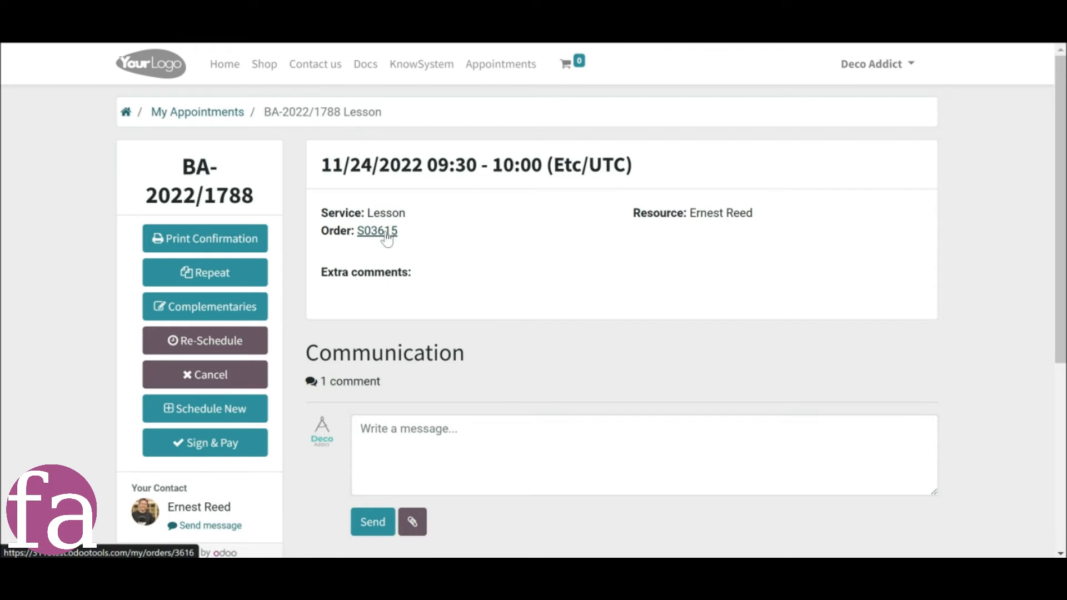
{"action": "left_click", "coordinate": [125, 112]}
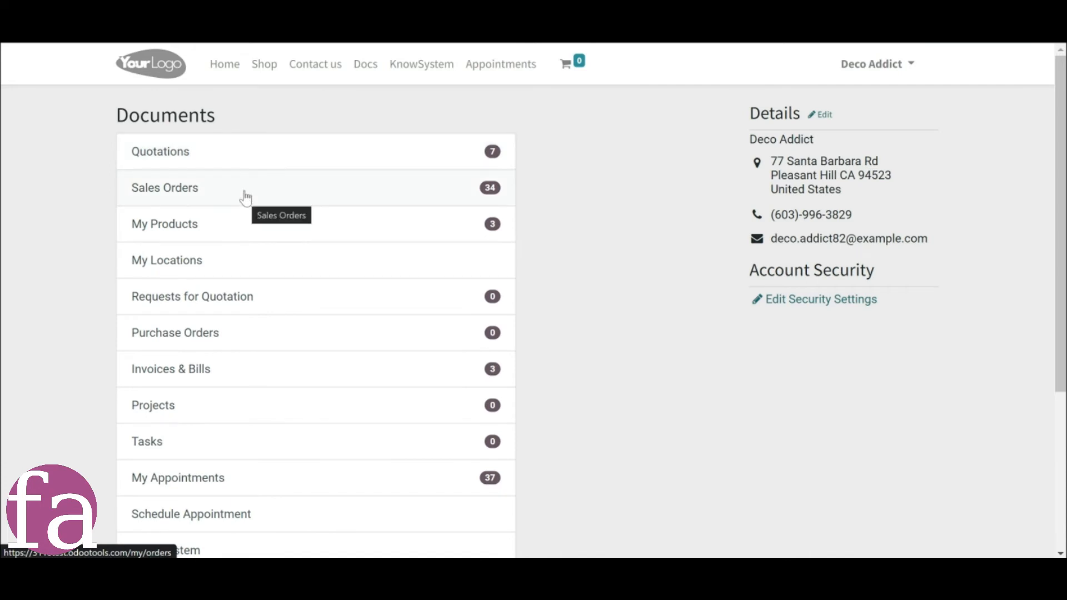
{"action": "left_click", "coordinate": [250, 163]}
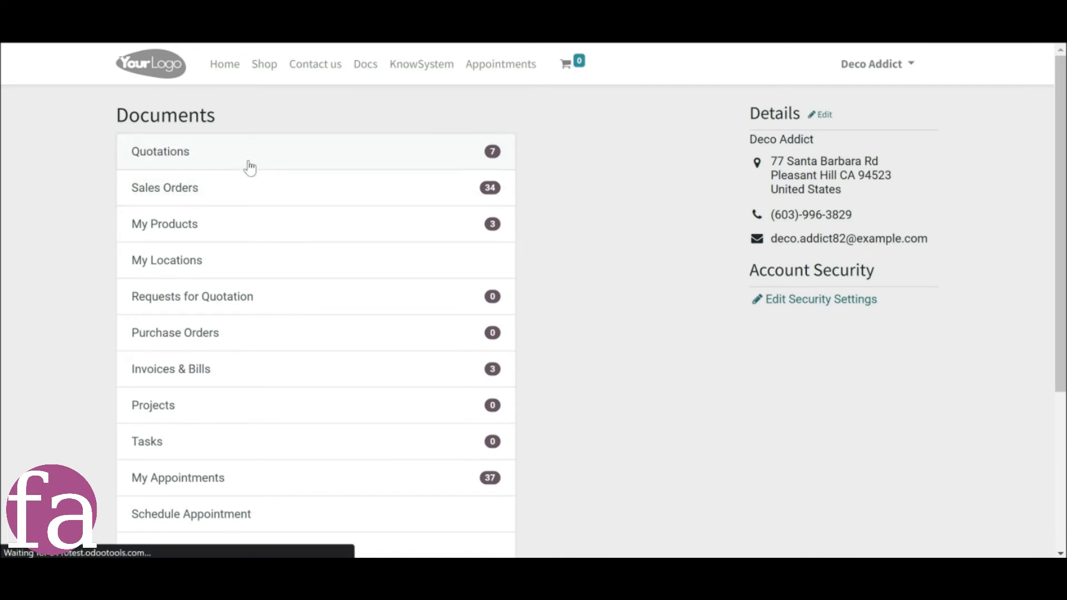
{"action": "left_click", "coordinate": [167, 181]}
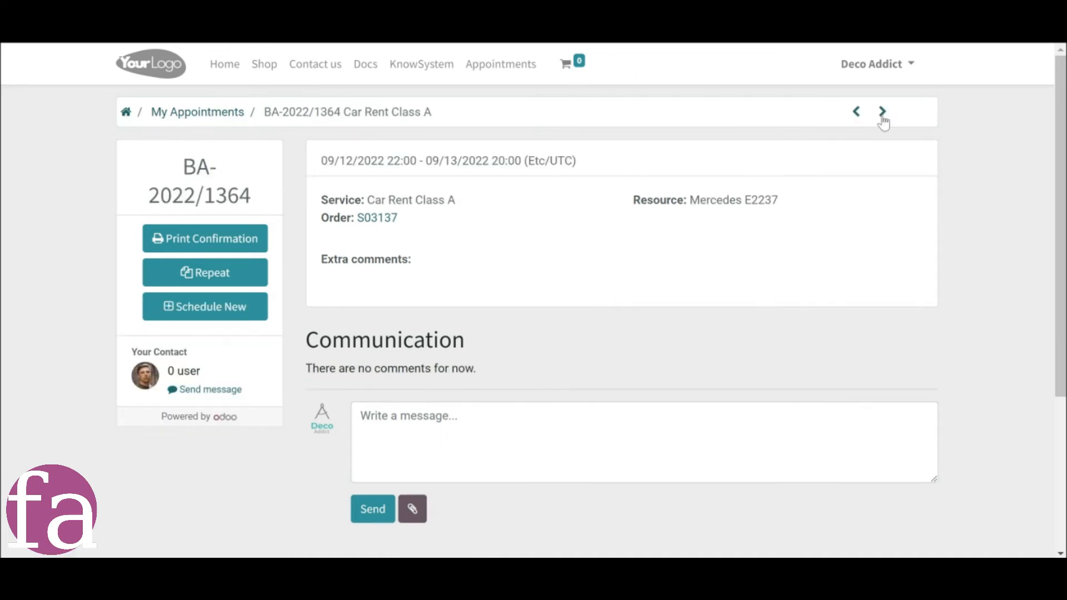
Page forward through the customer's portal appointments and print the confirmation of appointment BA-2022/1788.
{"action": "left_click", "coordinate": [882, 113]}
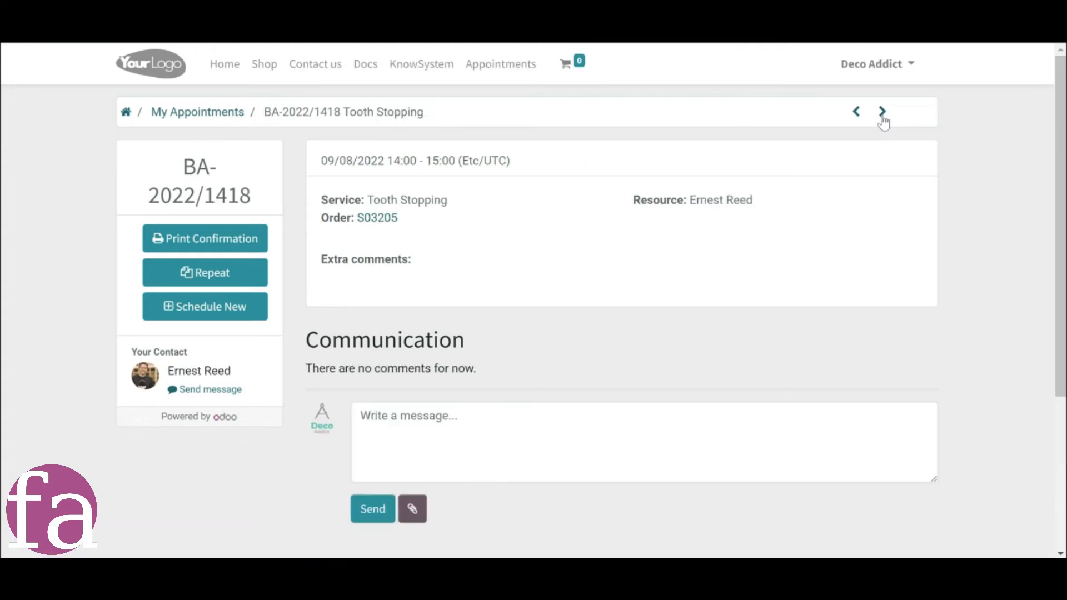
{"action": "left_click", "coordinate": [882, 112]}
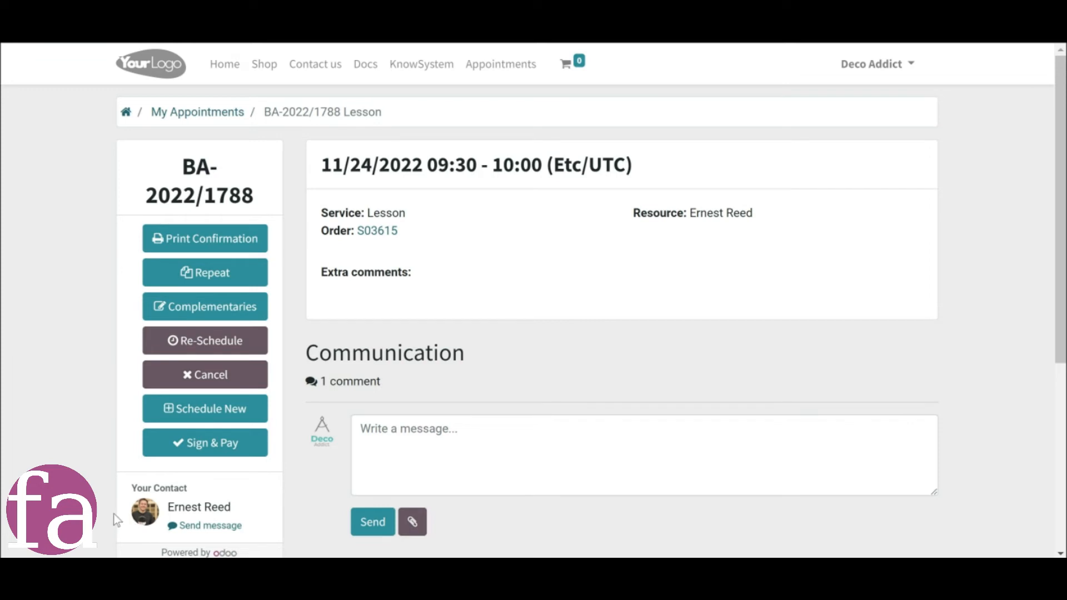
{"action": "left_click", "coordinate": [203, 249]}
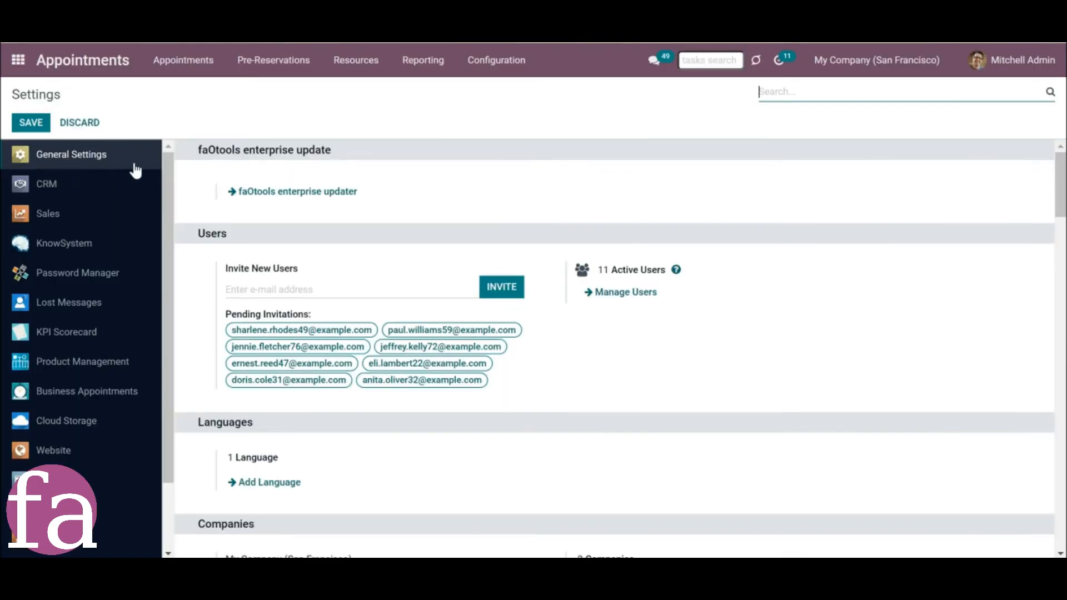
{"action": "scroll", "coordinate": [467, 367], "scroll_direction": "down", "scroll_amount": 5}
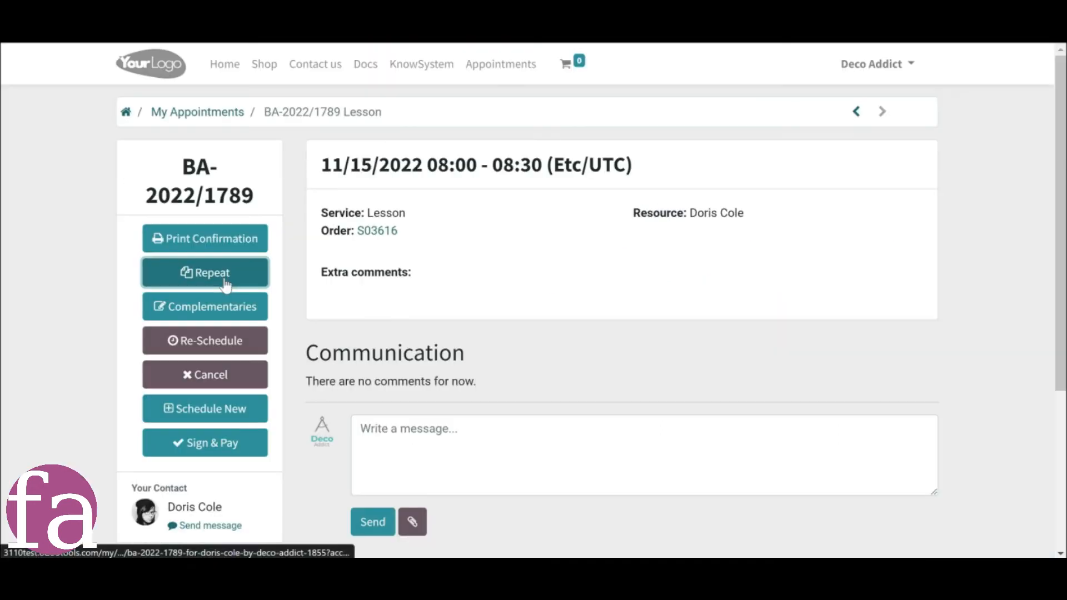
Repeat appointment BA-2022/1789 in the 09:30 - 10:00 slot on 11/15/2022 and dismiss the order validation dialog.
{"action": "left_click", "coordinate": [225, 281]}
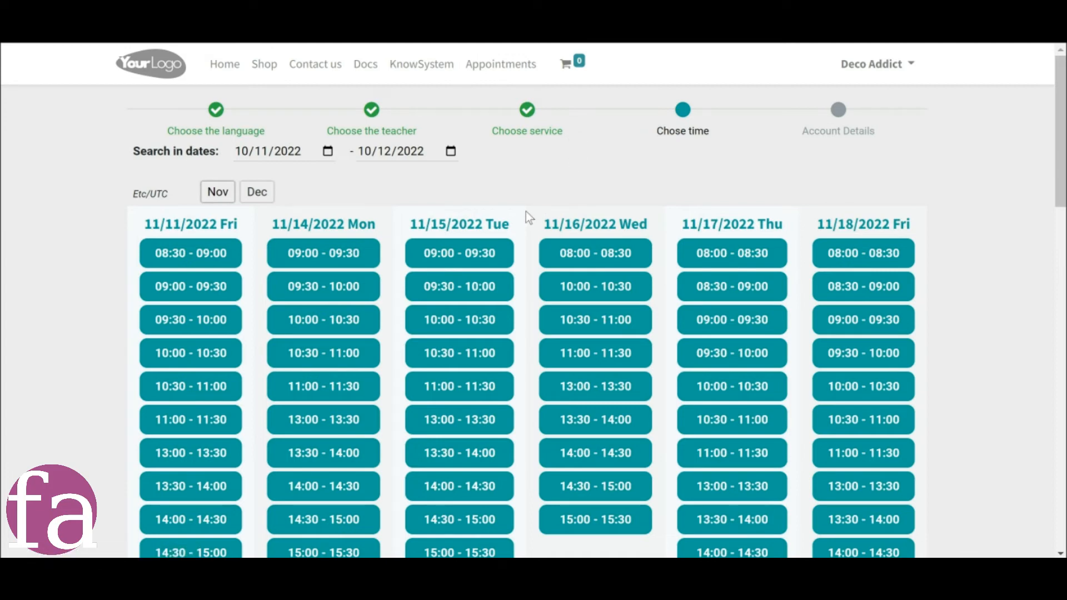
{"action": "left_click", "coordinate": [460, 285]}
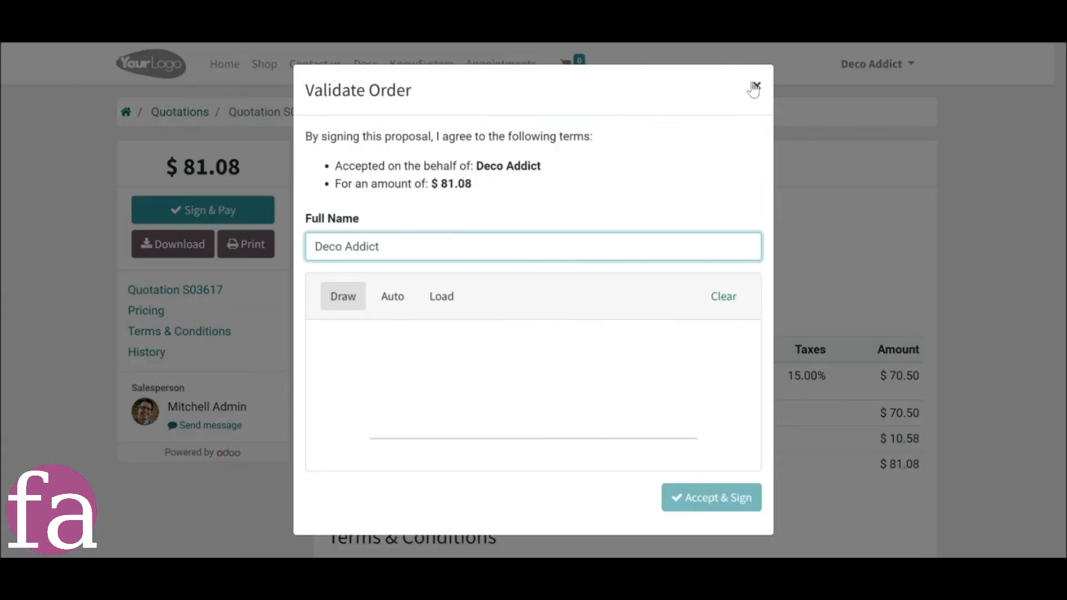
{"action": "left_click", "coordinate": [755, 87]}
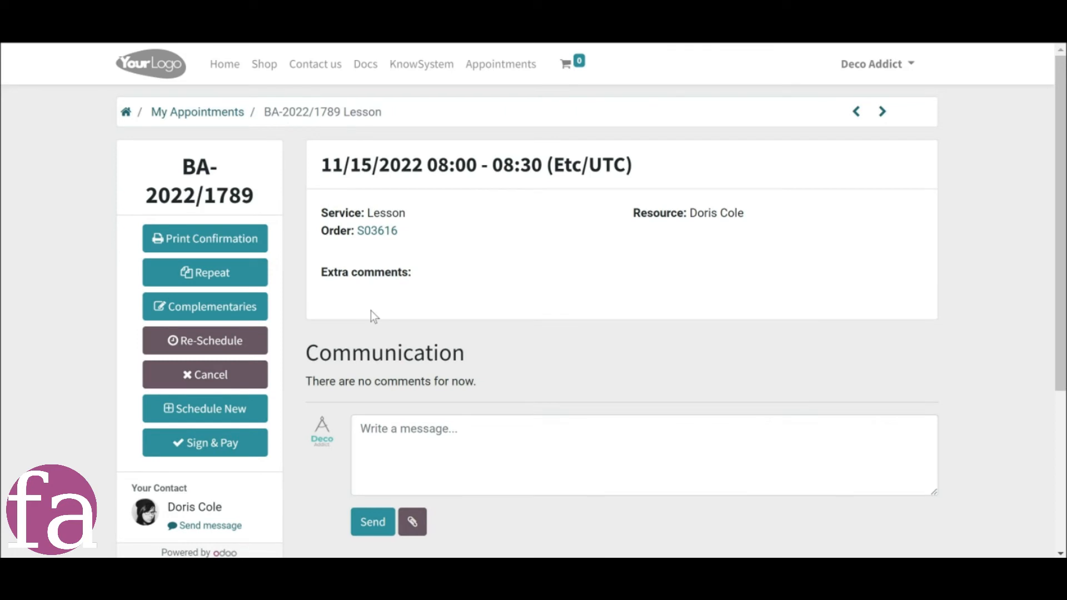
Add one Students Books and one Workbooks as complementary products to appointment BA-2022/1789 and adapt its sale order in the backend.
{"action": "left_click", "coordinate": [246, 310]}
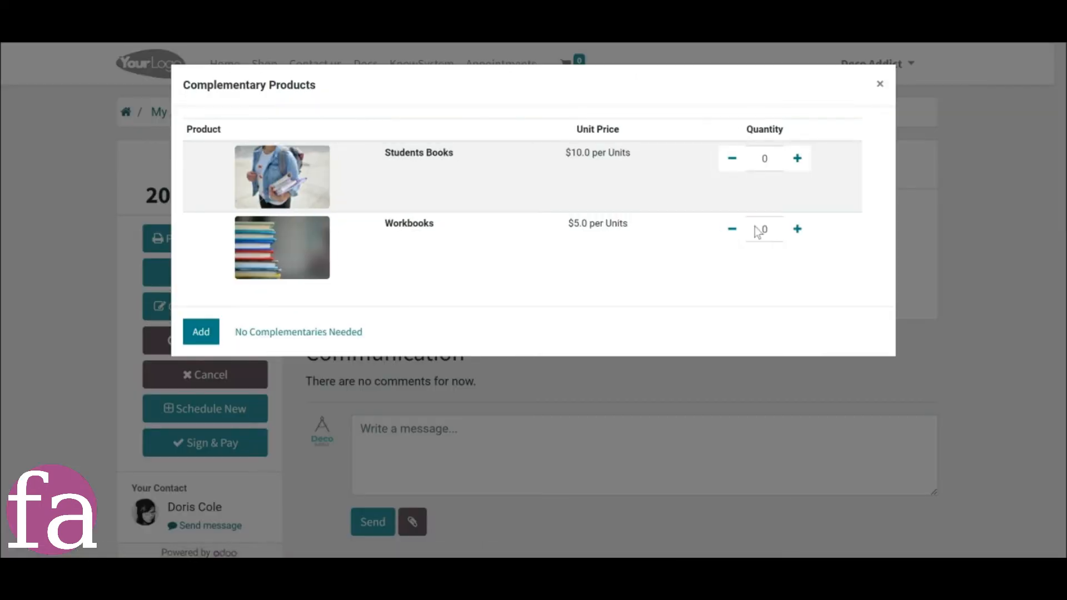
{"action": "left_click", "coordinate": [797, 159]}
{"action": "left_click", "coordinate": [799, 230]}
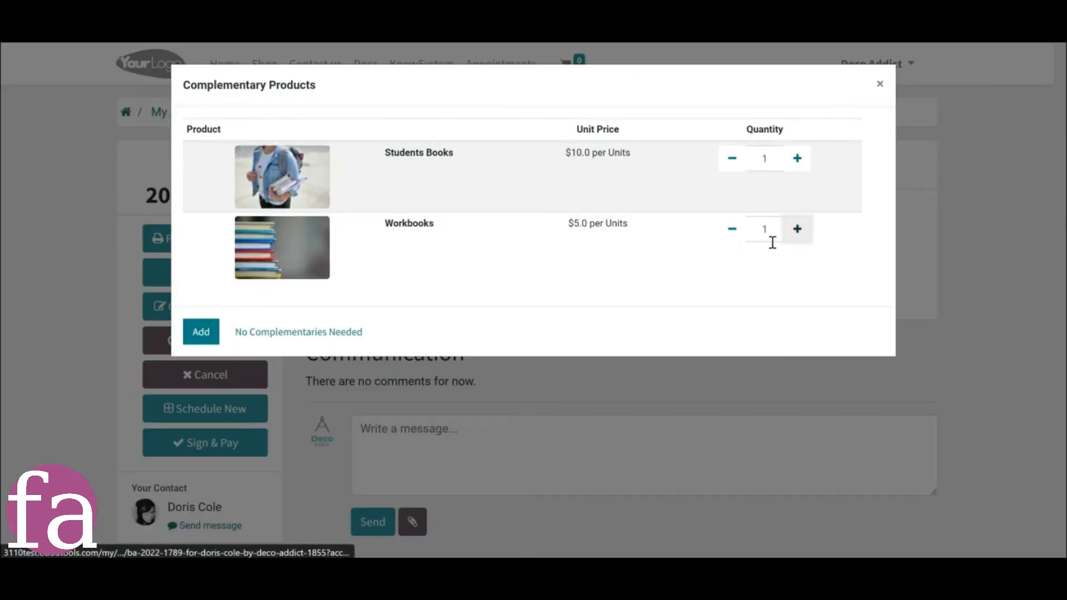
{"action": "left_click", "coordinate": [200, 333]}
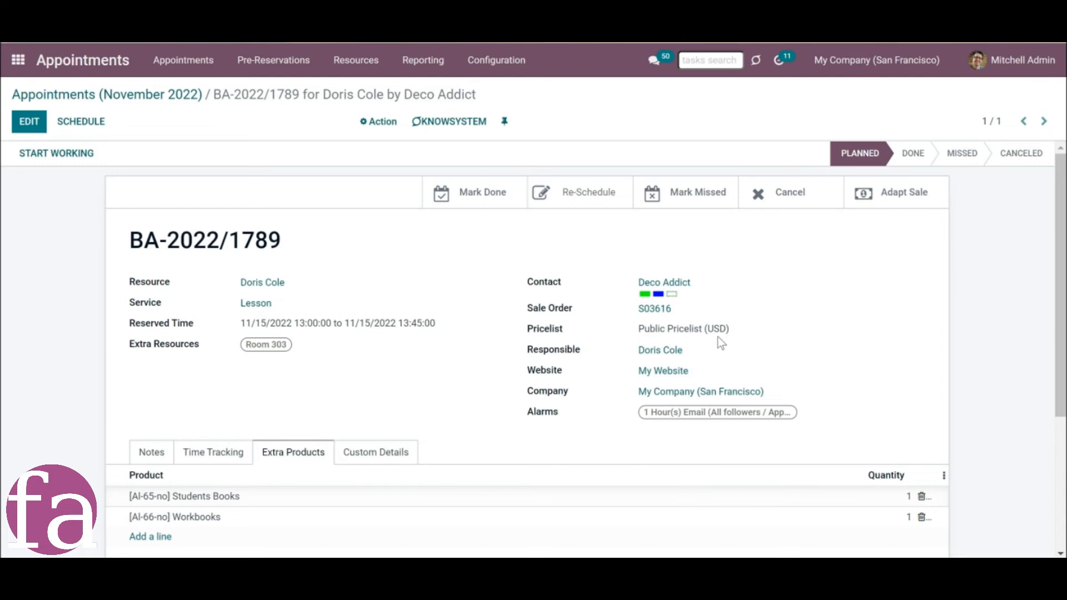
{"action": "left_click", "coordinate": [876, 197]}
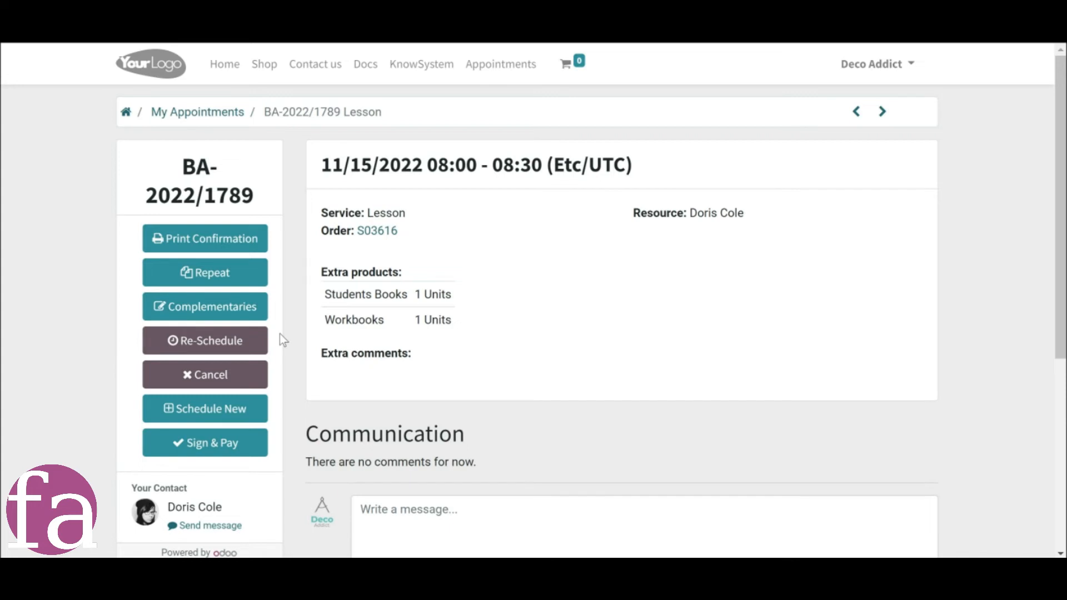
Re-schedule appointment BA-2022/1789 from the portal to 11/15/2022 10:30 - 11:00, choosing German as the language and a different teacher.
{"action": "left_click", "coordinate": [236, 346]}
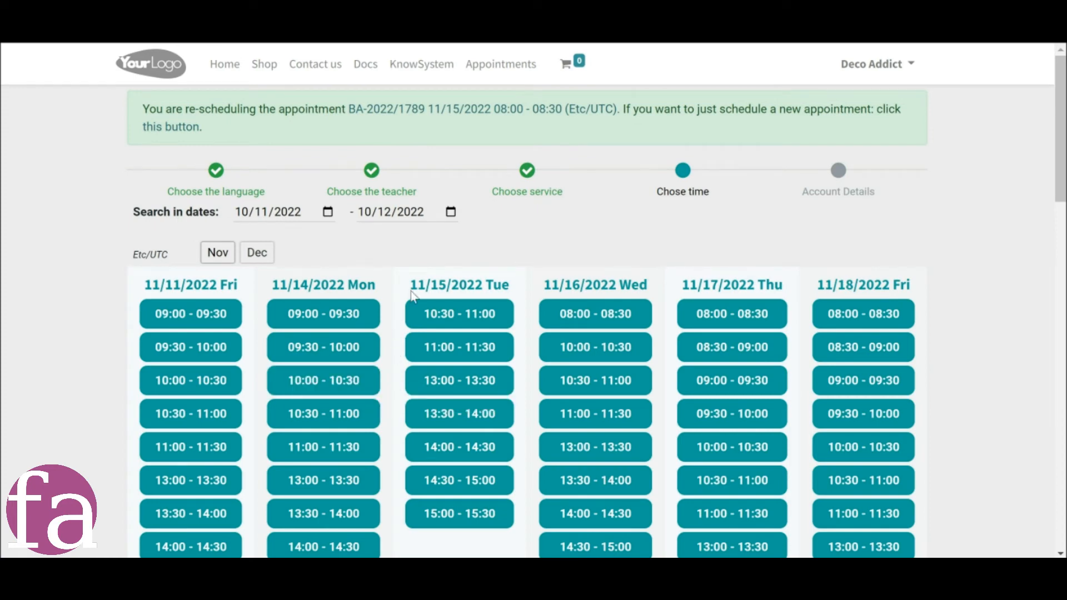
{"action": "left_click", "coordinate": [524, 179]}
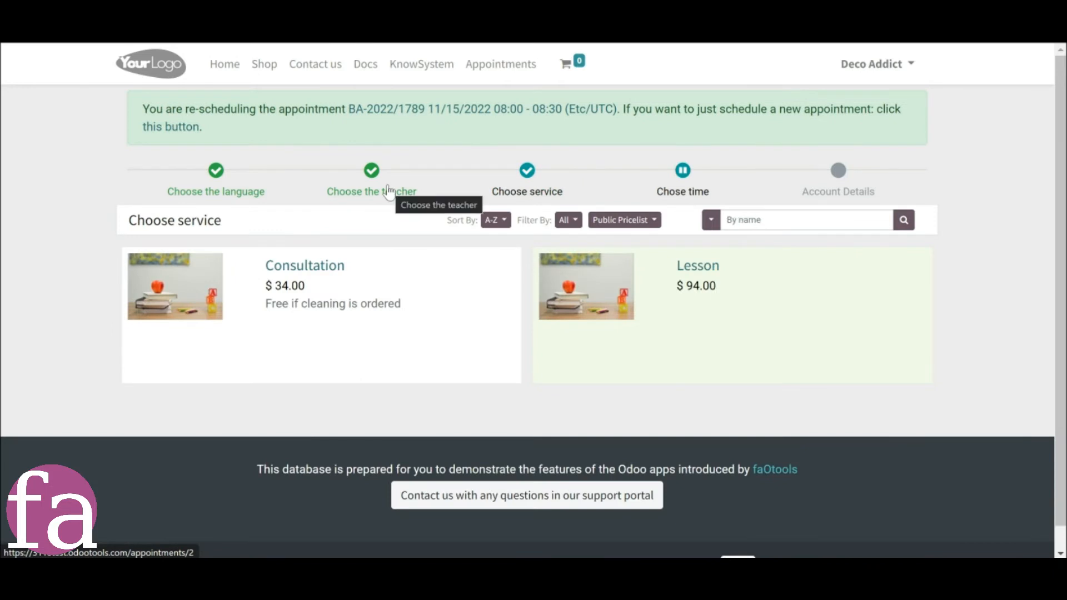
{"action": "left_click", "coordinate": [389, 192]}
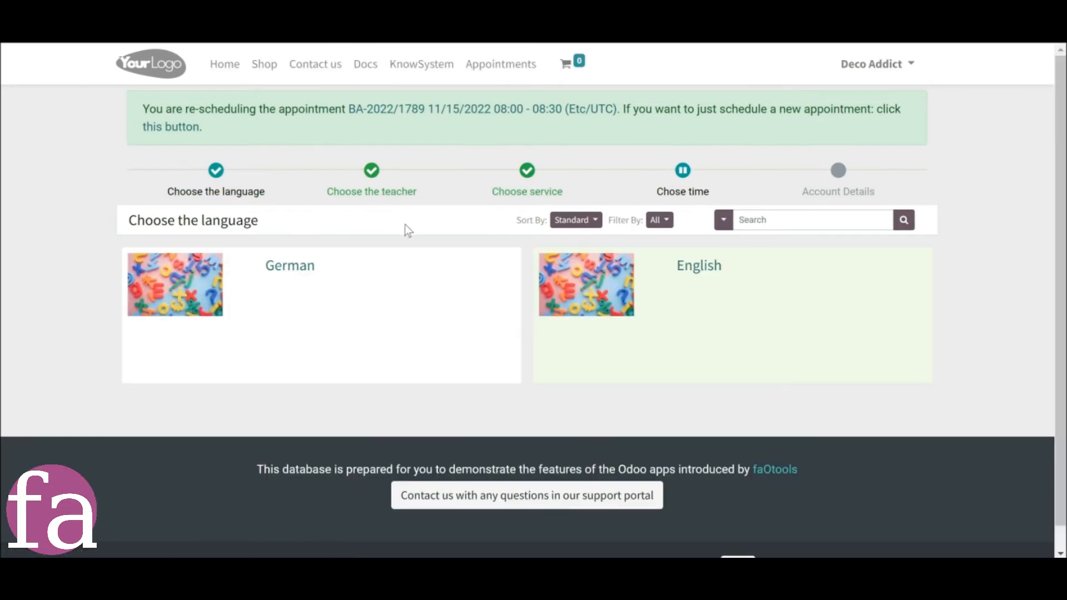
{"action": "left_click", "coordinate": [428, 342]}
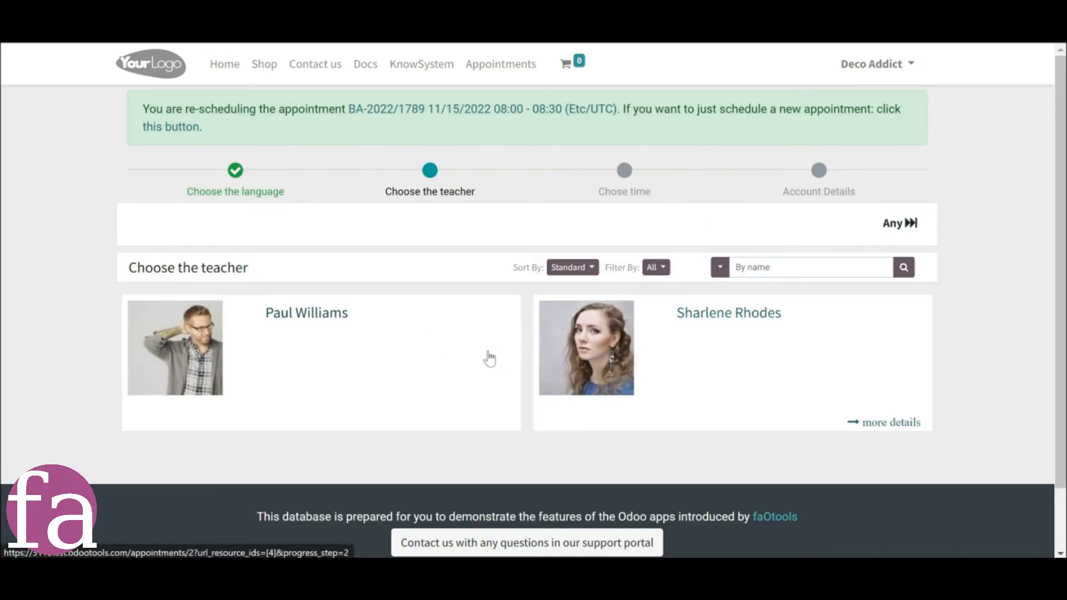
{"action": "left_click", "coordinate": [489, 358]}
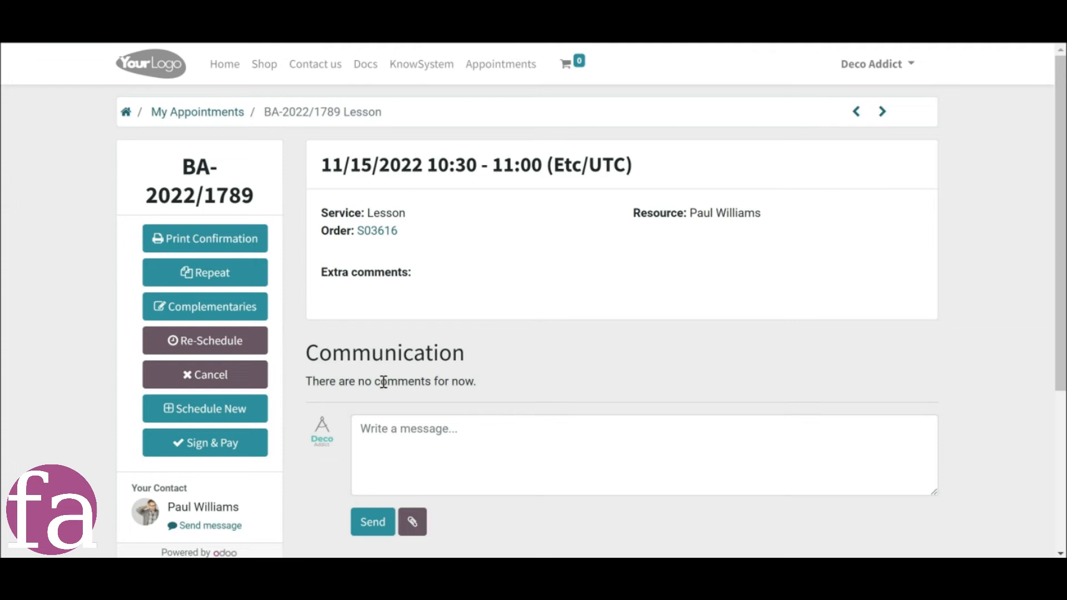
{"action": "left_click", "coordinate": [191, 381]}
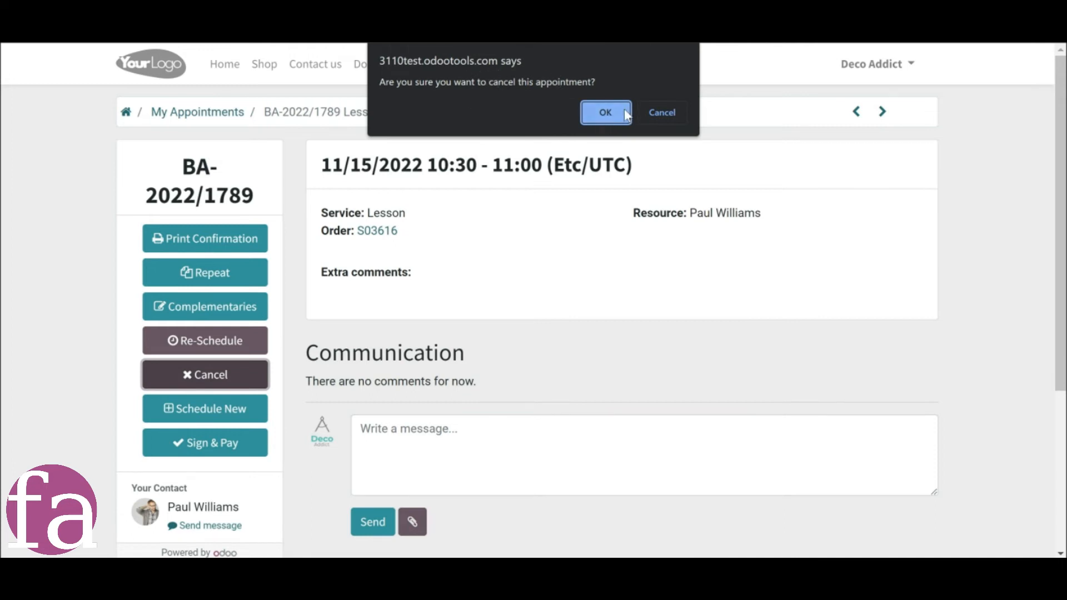
{"action": "left_click", "coordinate": [646, 111]}
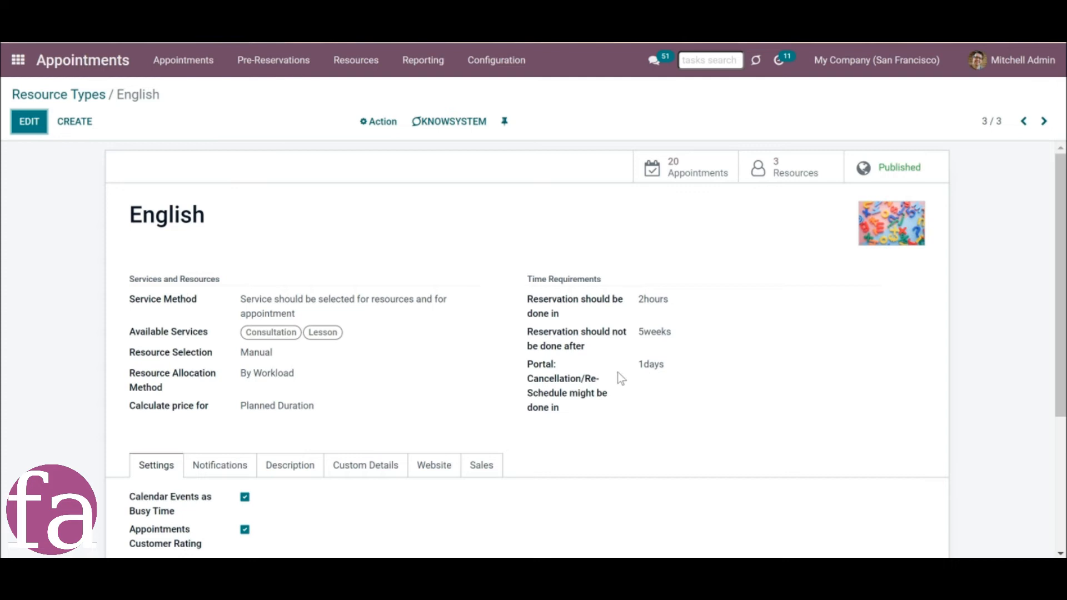
{"action": "mouse_move", "coordinate": [532, 384]}
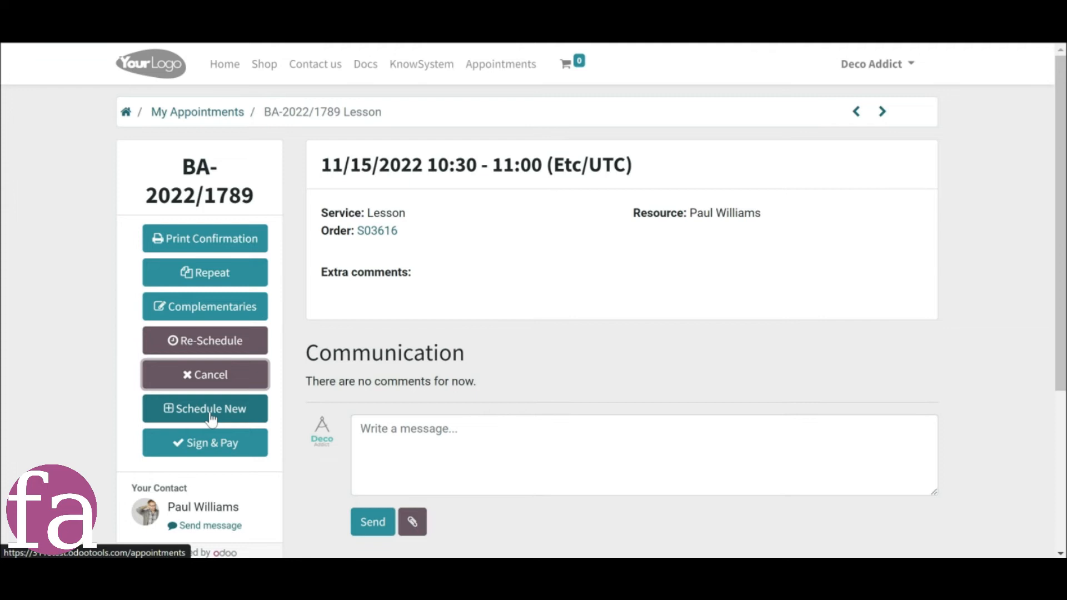
{"action": "left_click", "coordinate": [211, 417]}
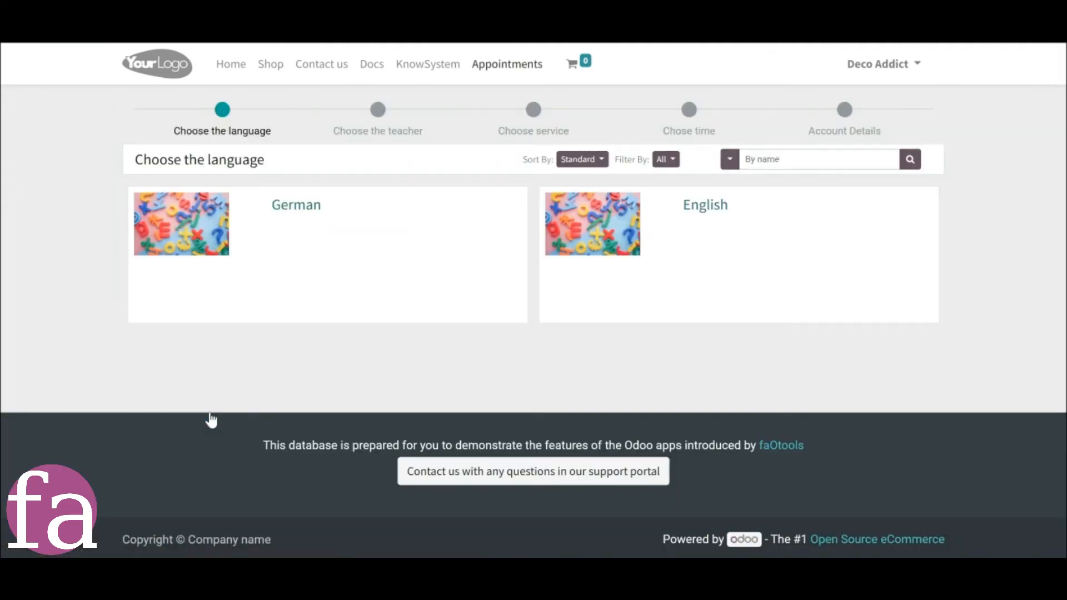
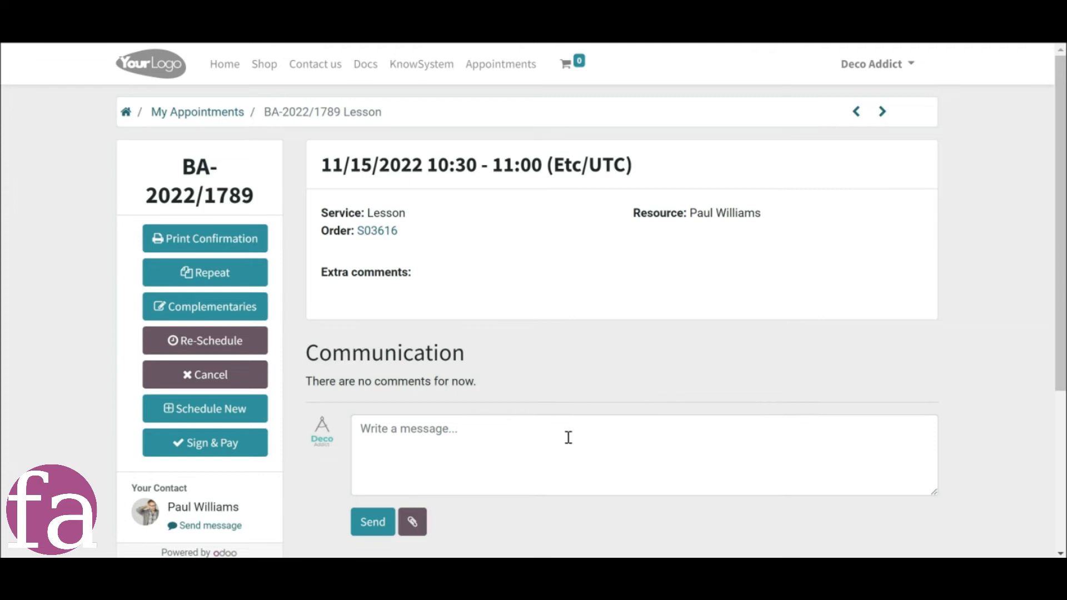
Post the message "Hi!" with the attachment faotools.png on portal appointment BA-2022/1788.
{"action": "left_click", "coordinate": [204, 455]}
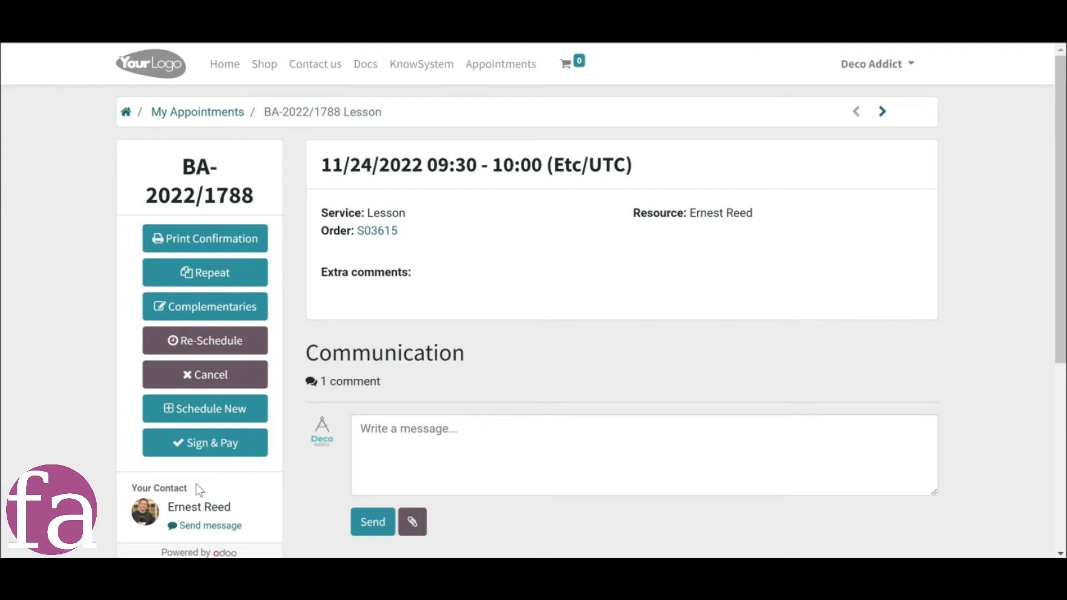
{"action": "left_click", "coordinate": [194, 530]}
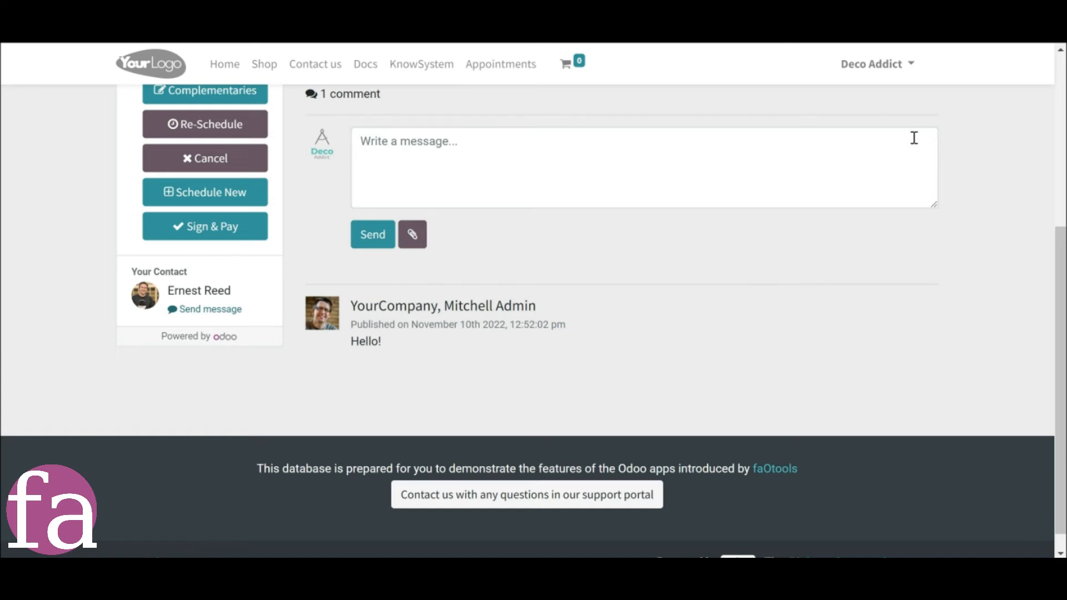
{"action": "scroll", "coordinate": [420, 221], "scroll_direction": "down", "scroll_amount": 1}
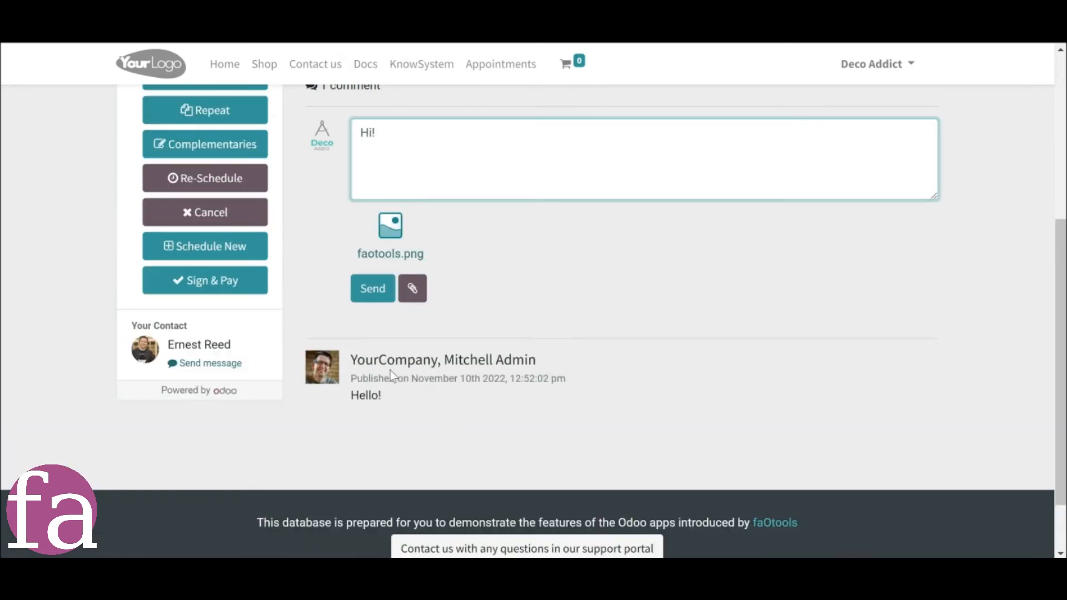
{"action": "left_click", "coordinate": [371, 286]}
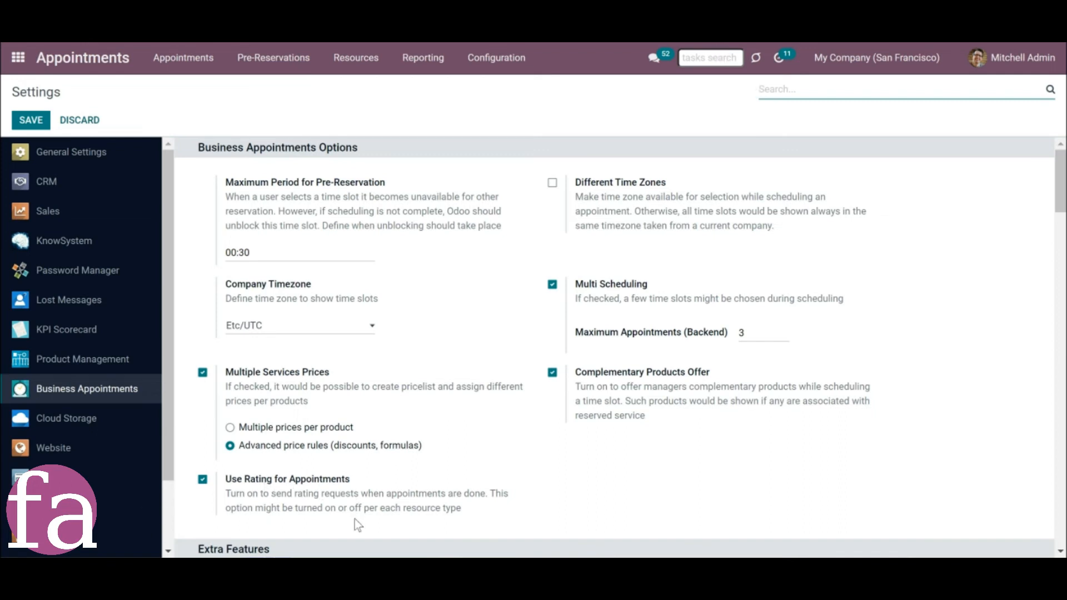
Open the German resource type in the backend and view its notification settings.
{"action": "left_click", "coordinate": [384, 91]}
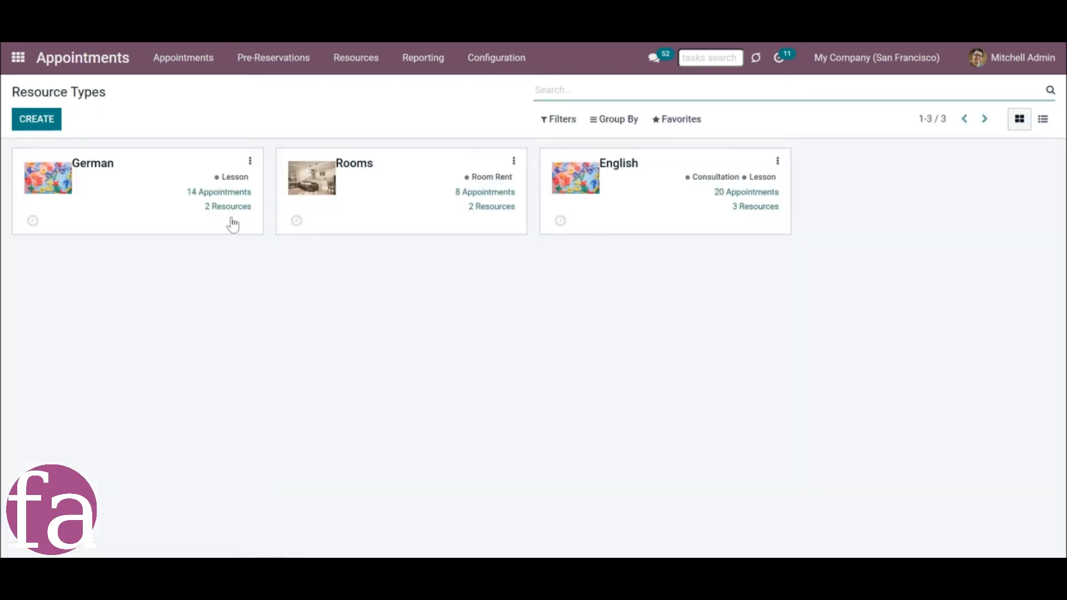
{"action": "left_click", "coordinate": [130, 210]}
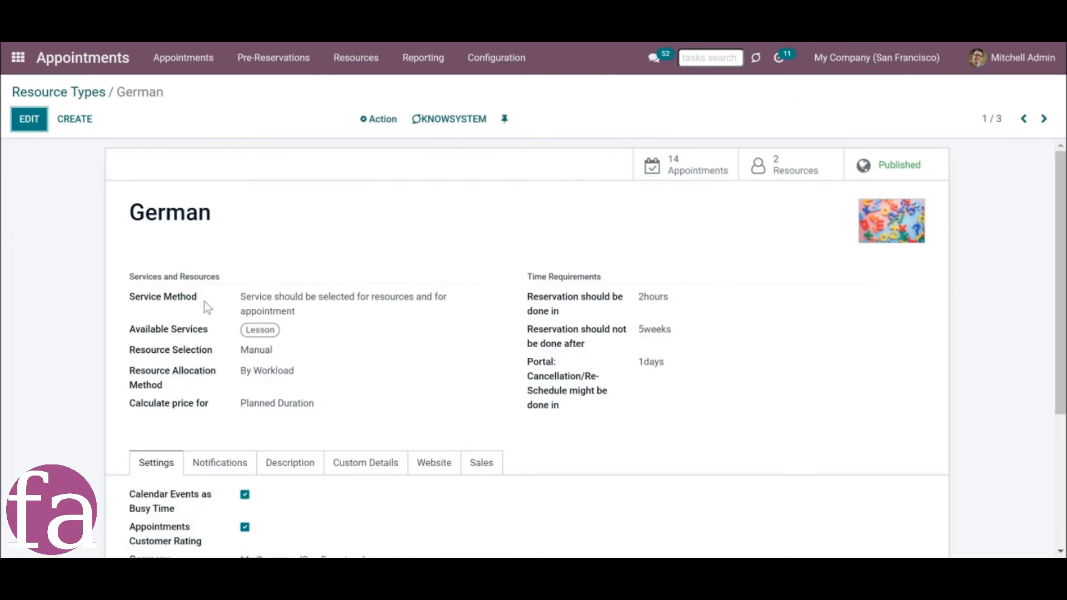
{"action": "scroll", "coordinate": [209, 302], "scroll_direction": "down", "scroll_amount": 4}
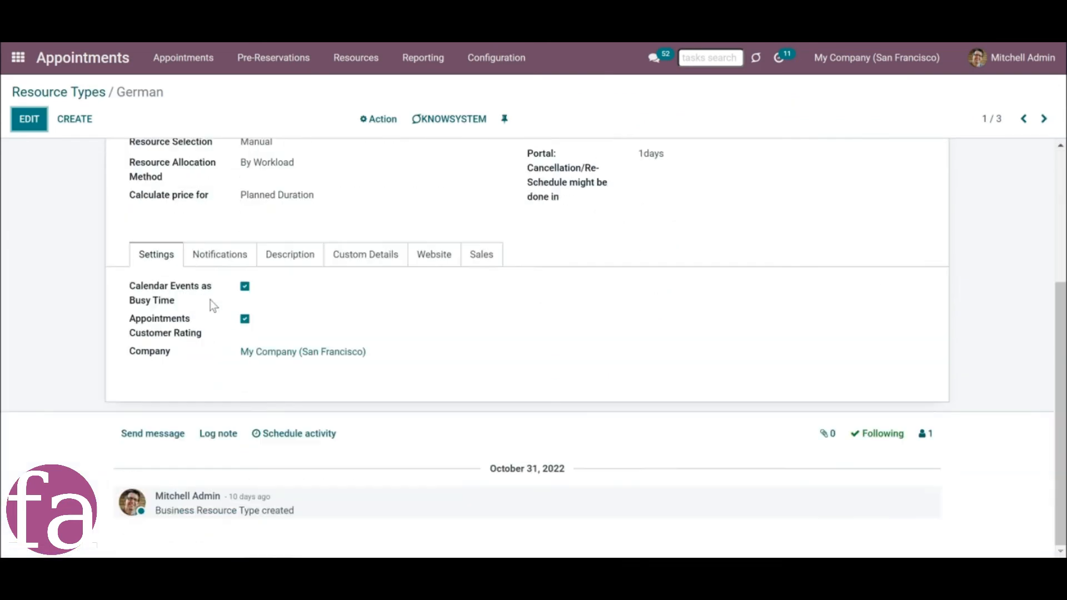
{"action": "left_click", "coordinate": [210, 257]}
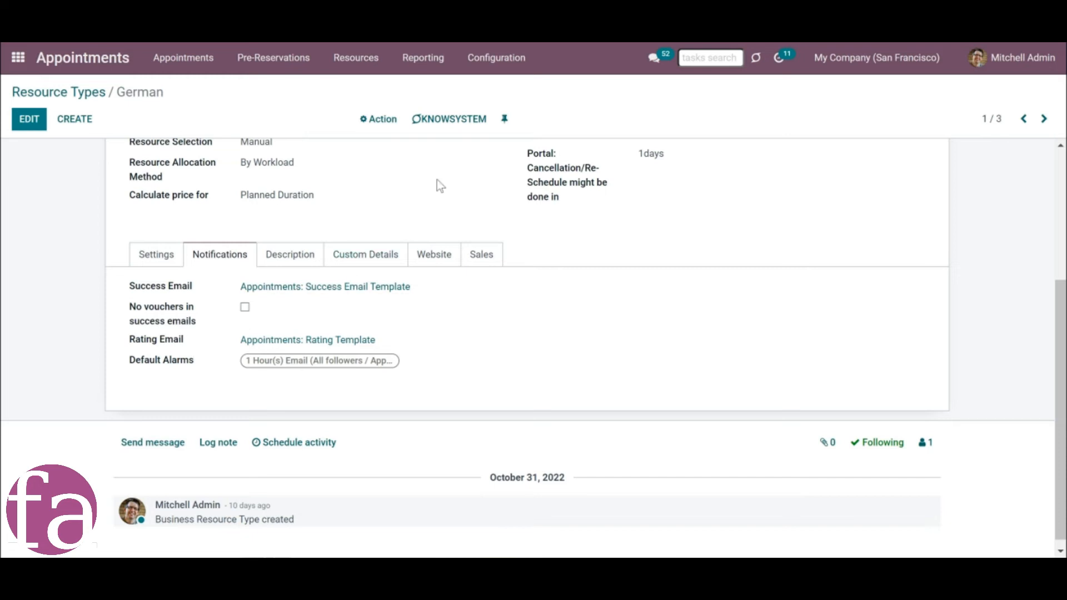
Open the appointment email templates and examine the content of Appointments: Rating Template.
{"action": "scroll", "coordinate": [438, 170], "scroll_direction": "up", "scroll_amount": 4}
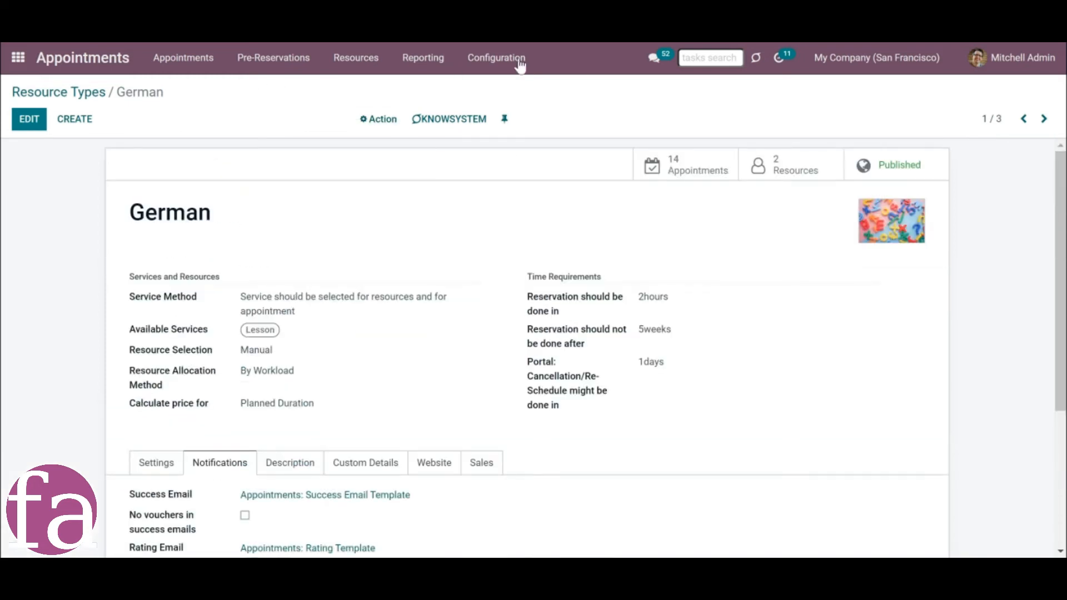
{"action": "left_click", "coordinate": [503, 61]}
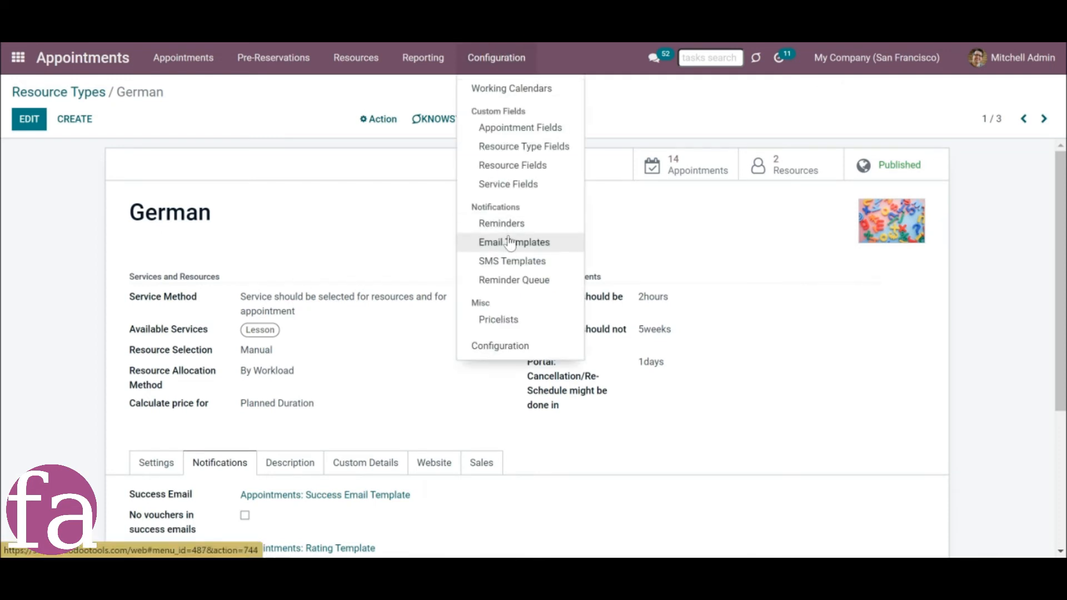
{"action": "left_click", "coordinate": [510, 239]}
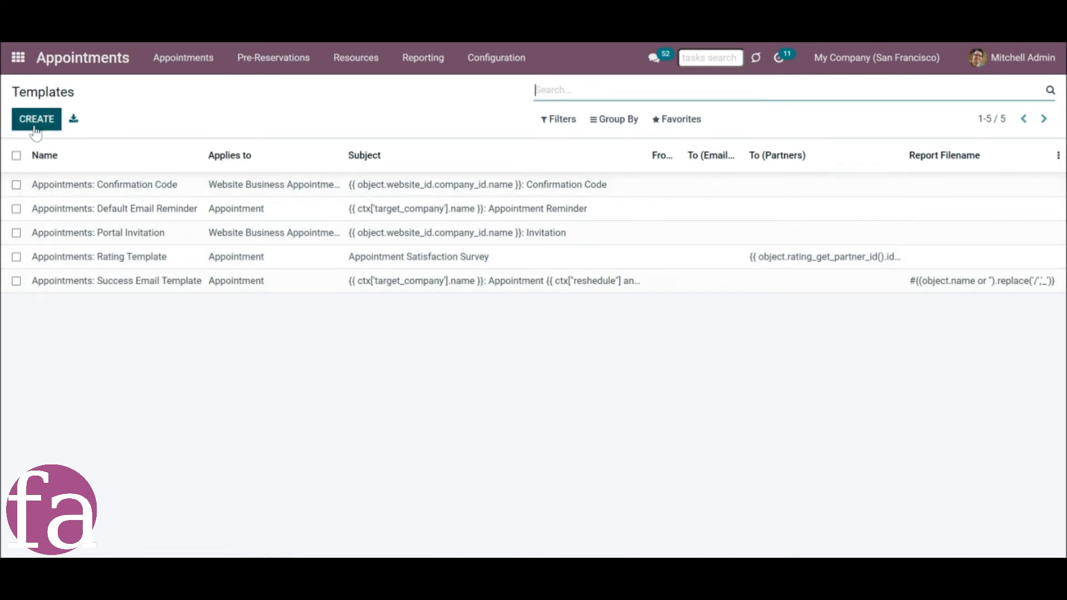
{"action": "left_click", "coordinate": [216, 261]}
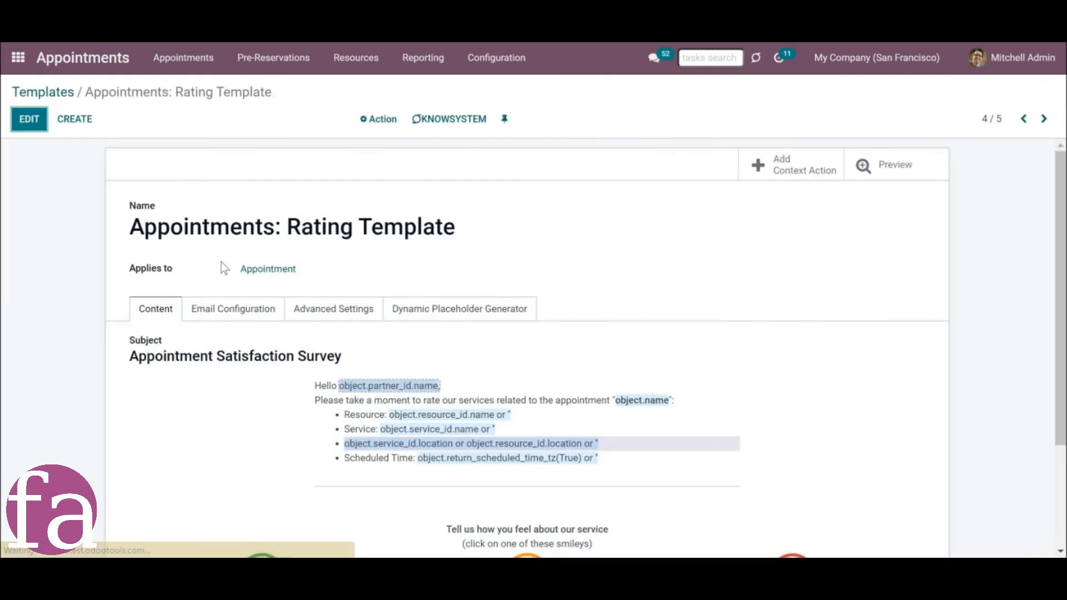
{"action": "scroll", "coordinate": [362, 278], "scroll_direction": "down", "scroll_amount": 2}
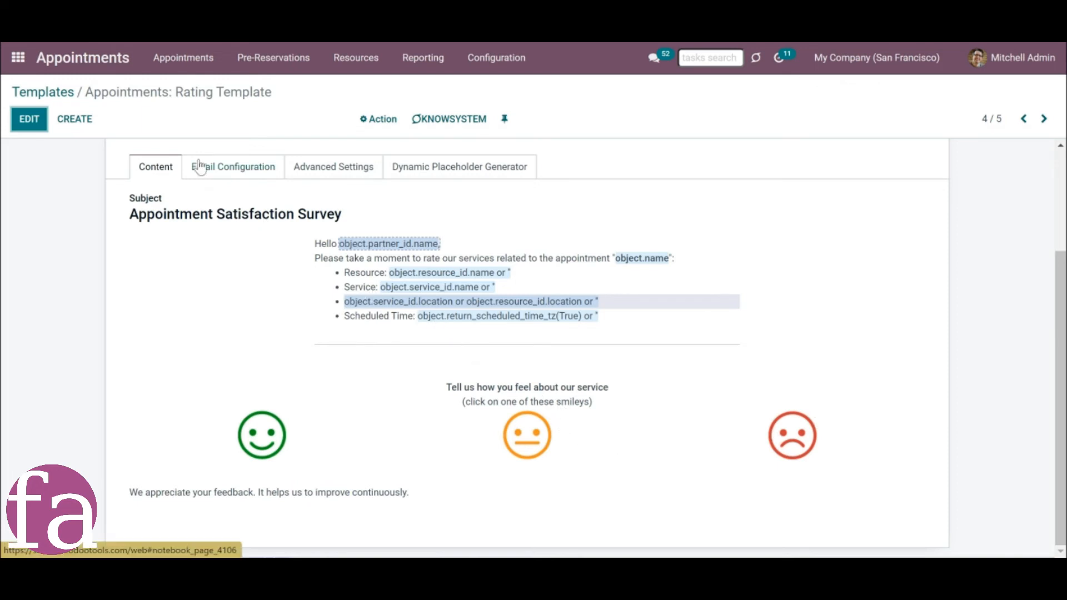
Open the customer ratings report and check the ratings of the Consultation service.
{"action": "left_click", "coordinate": [417, 67]}
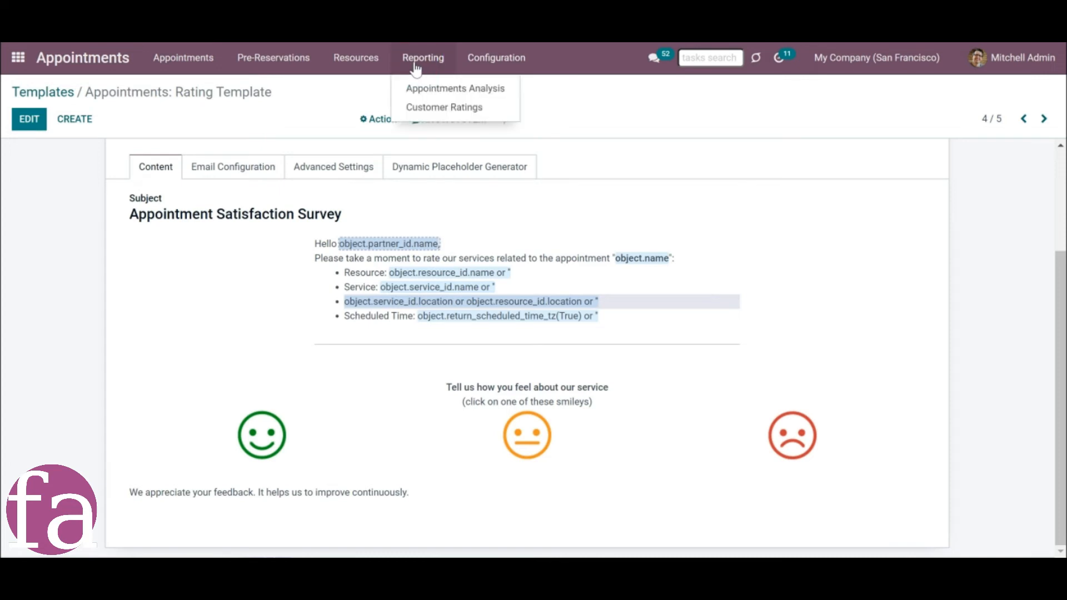
{"action": "left_click", "coordinate": [427, 108]}
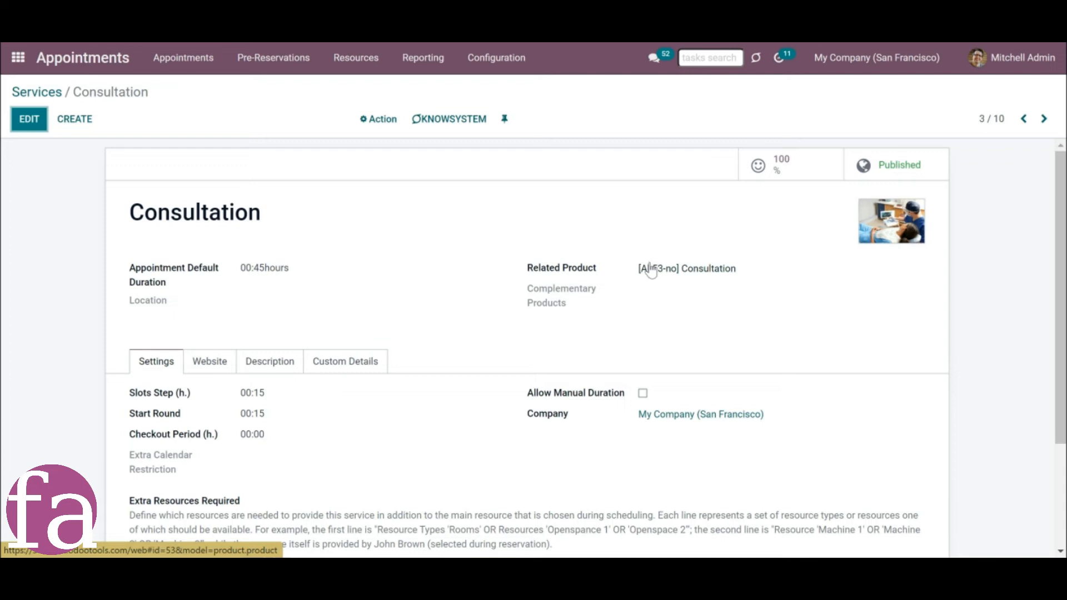
{"action": "left_click", "coordinate": [798, 177]}
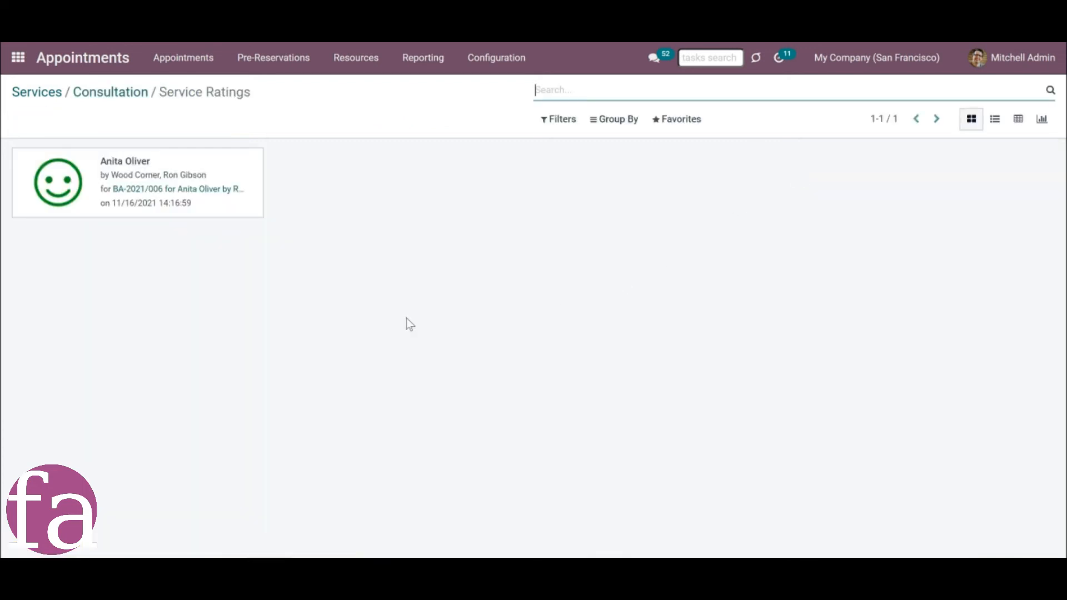
{"action": "left_click", "coordinate": [109, 93]}
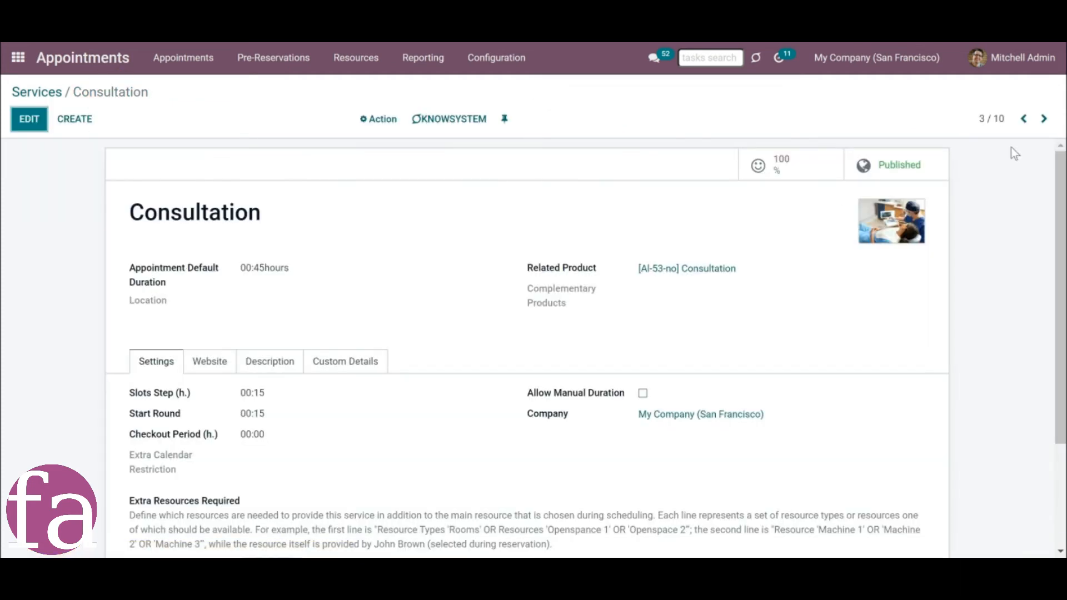
Check the ratings of the Tooth Stopping service and move on to the following service record.
{"action": "left_click", "coordinate": [1045, 119]}
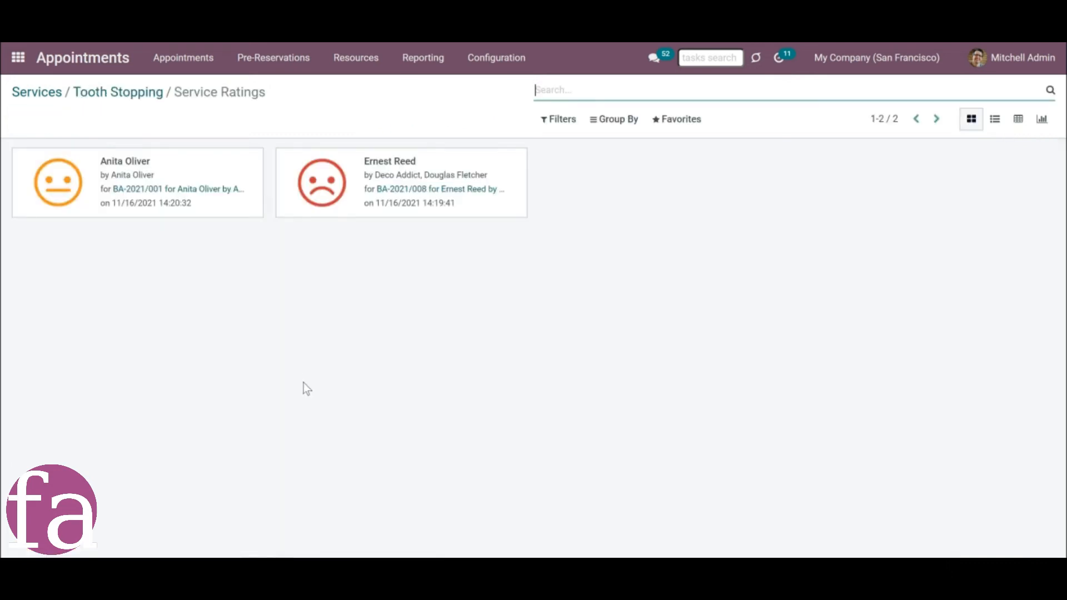
{"action": "left_click", "coordinate": [118, 92]}
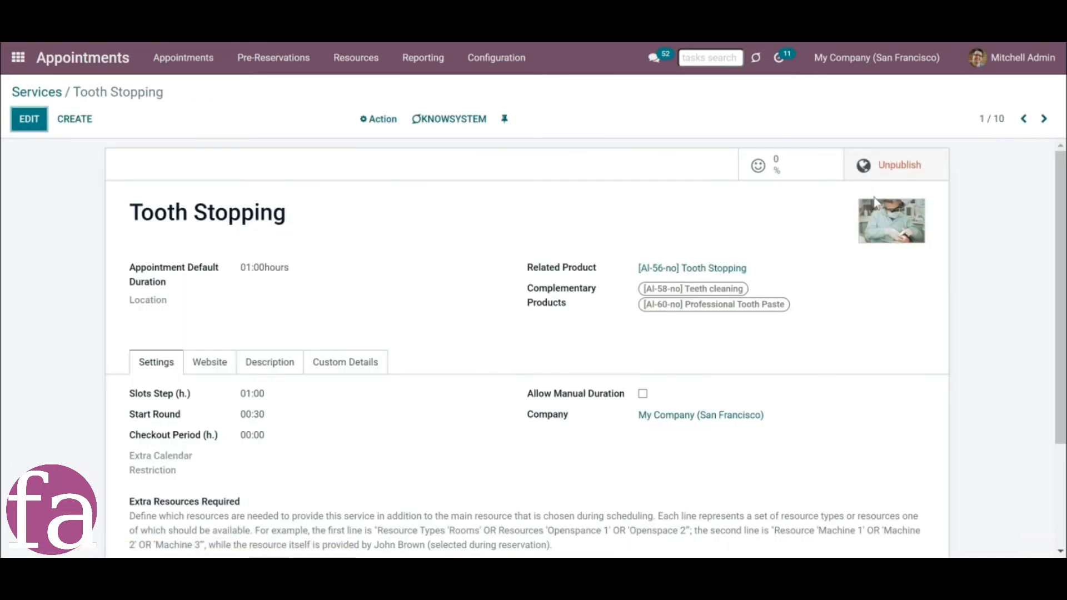
{"action": "left_click", "coordinate": [792, 172]}
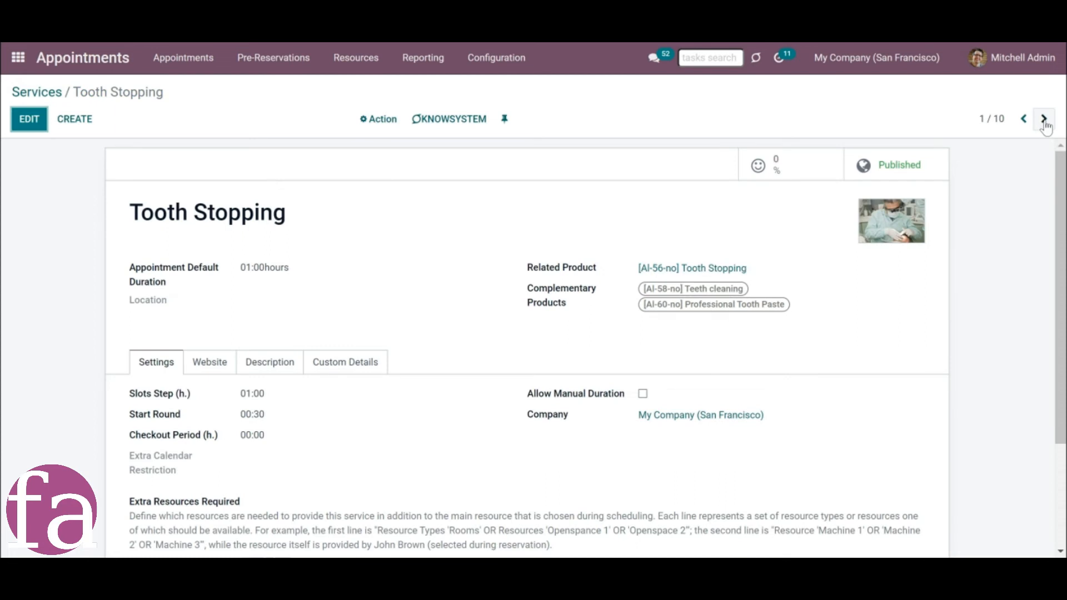
{"action": "left_click", "coordinate": [1043, 118]}
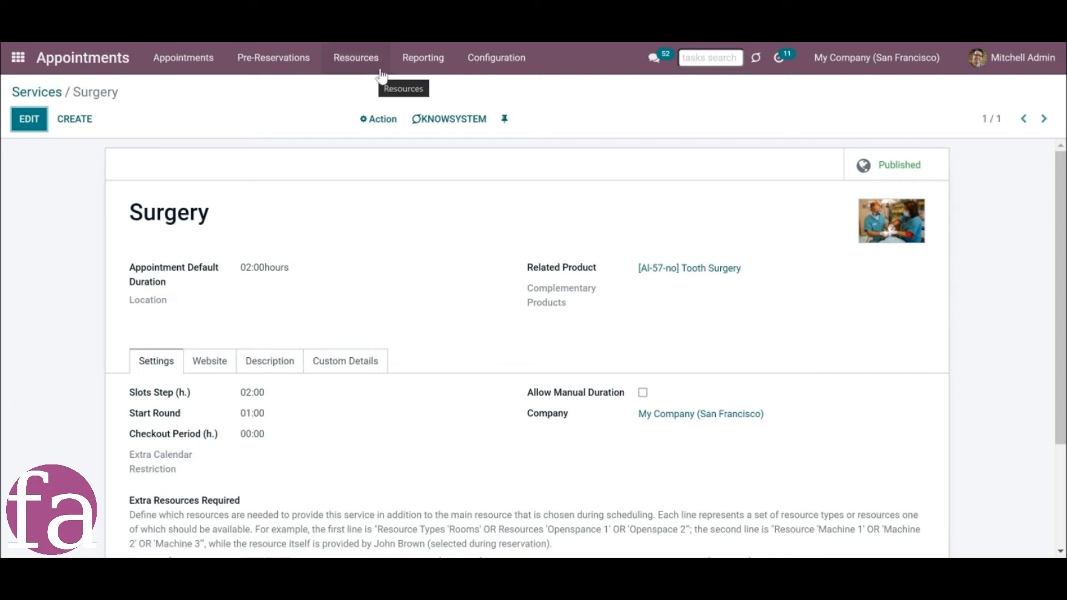
Open the Customer Ratings report and view it as a pivot table, a graph and a list.
{"action": "left_click", "coordinate": [418, 62]}
{"action": "left_click", "coordinate": [427, 109]}
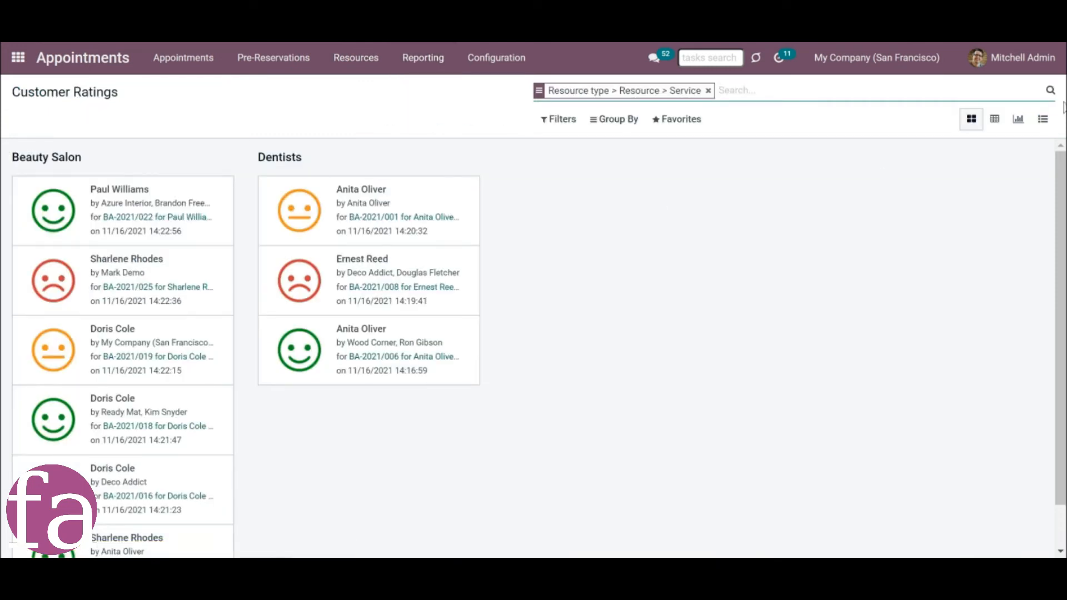
{"action": "left_click", "coordinate": [996, 122]}
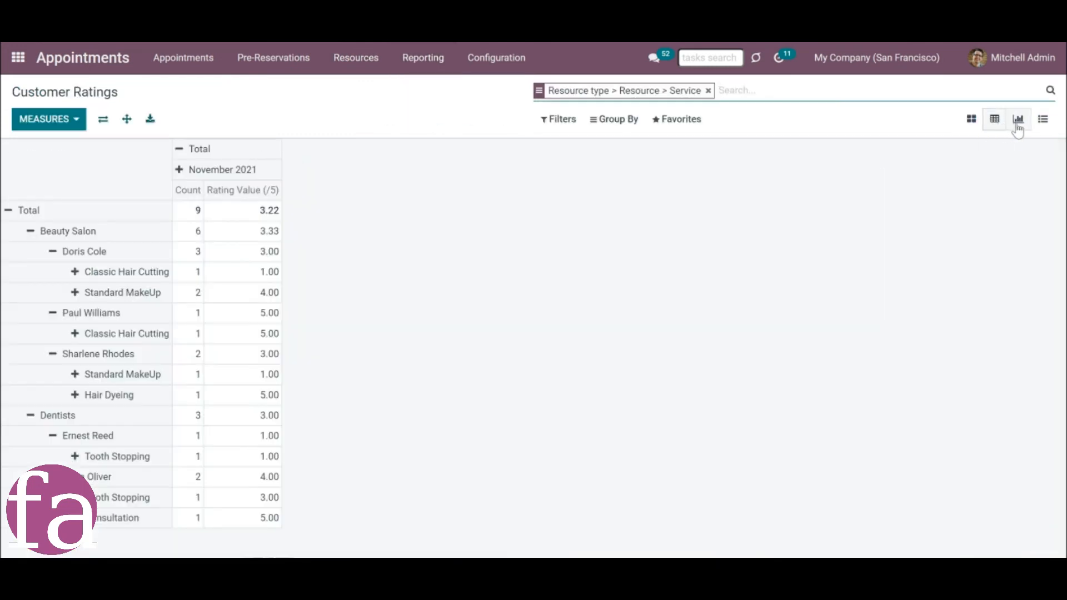
{"action": "left_click", "coordinate": [1018, 120]}
{"action": "left_click", "coordinate": [1044, 119]}
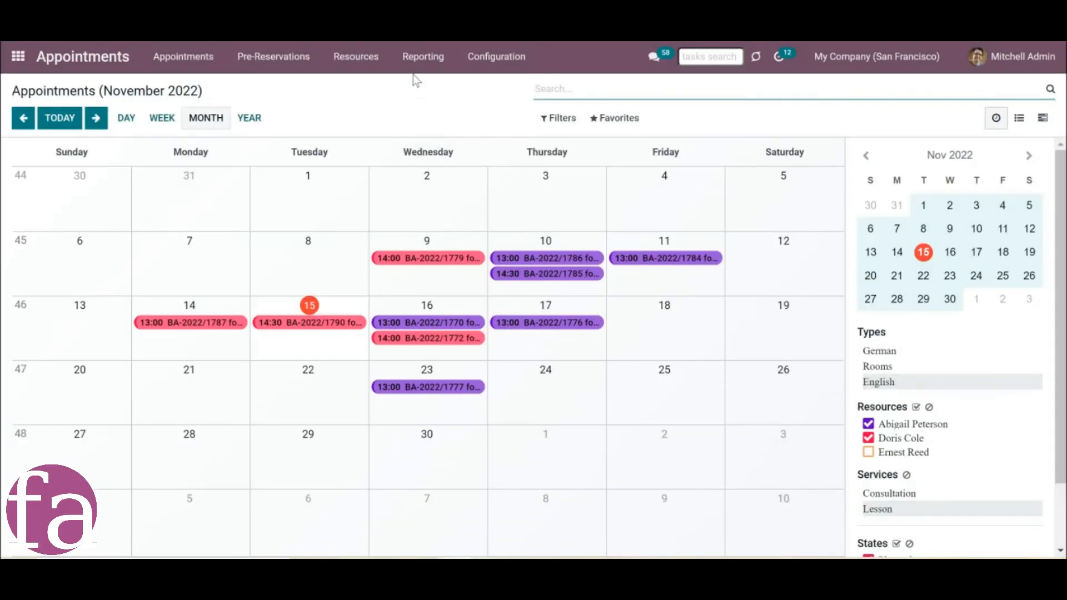
Open the Appointments Analysis report, view it as a graph and return to the pivot table.
{"action": "left_click", "coordinate": [414, 60]}
{"action": "left_click", "coordinate": [423, 90]}
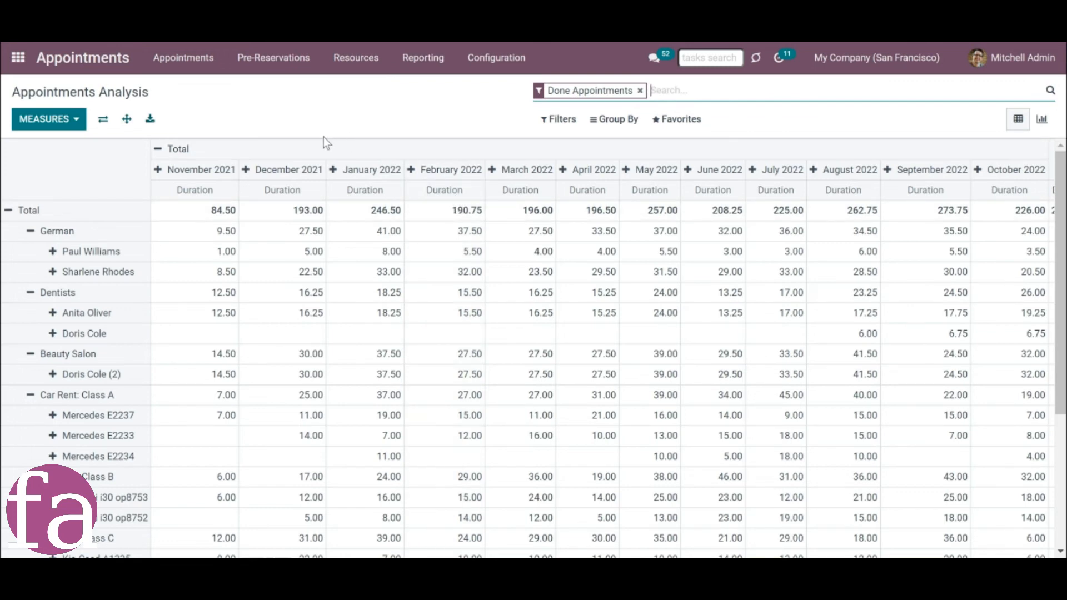
{"action": "left_click", "coordinate": [420, 65]}
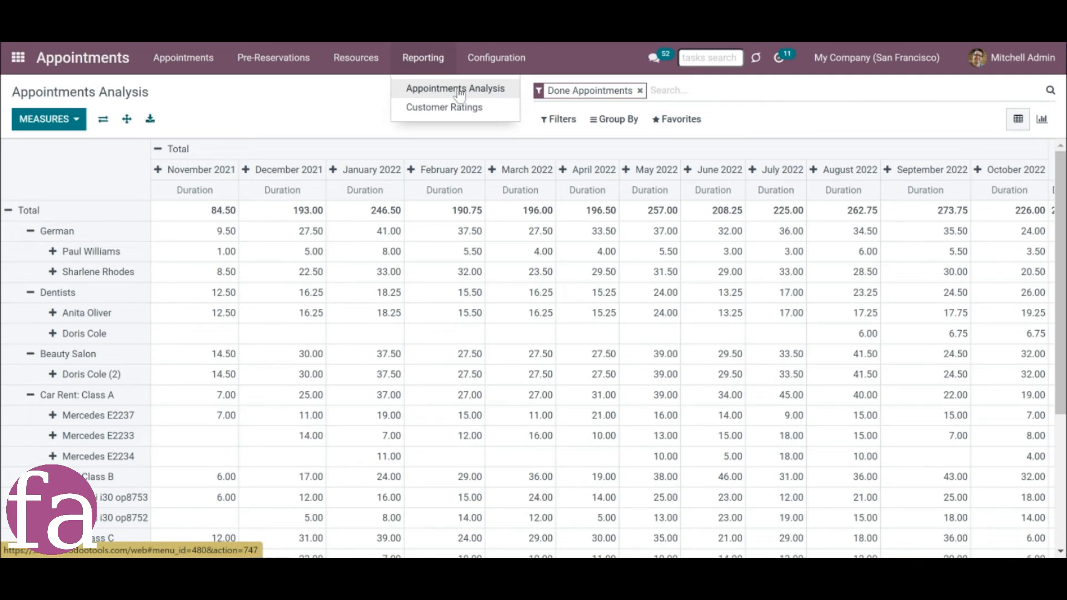
{"action": "left_click", "coordinate": [424, 92]}
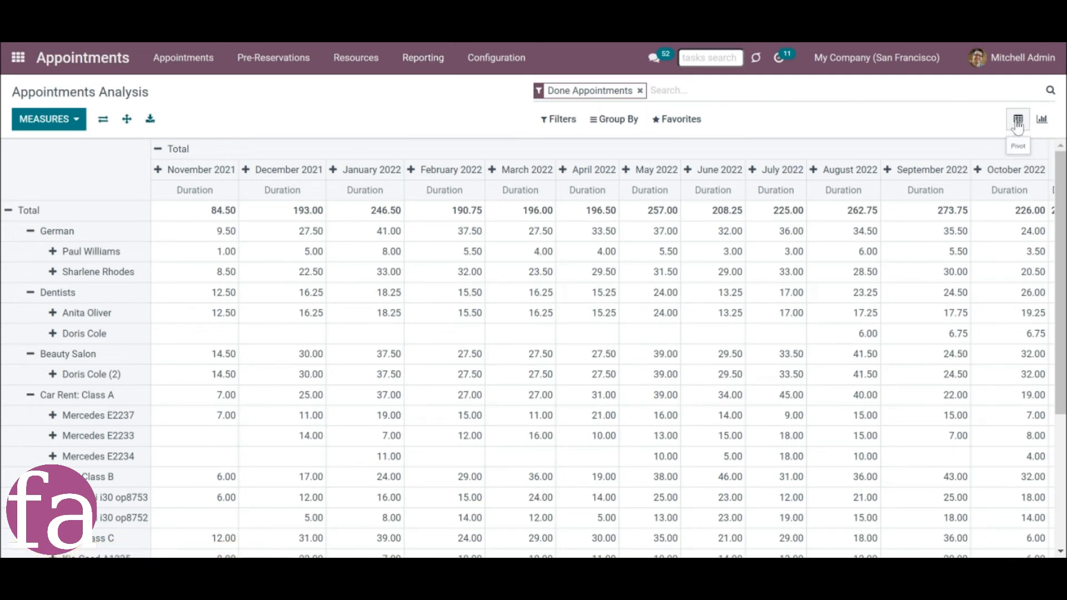
{"action": "left_click", "coordinate": [1042, 119]}
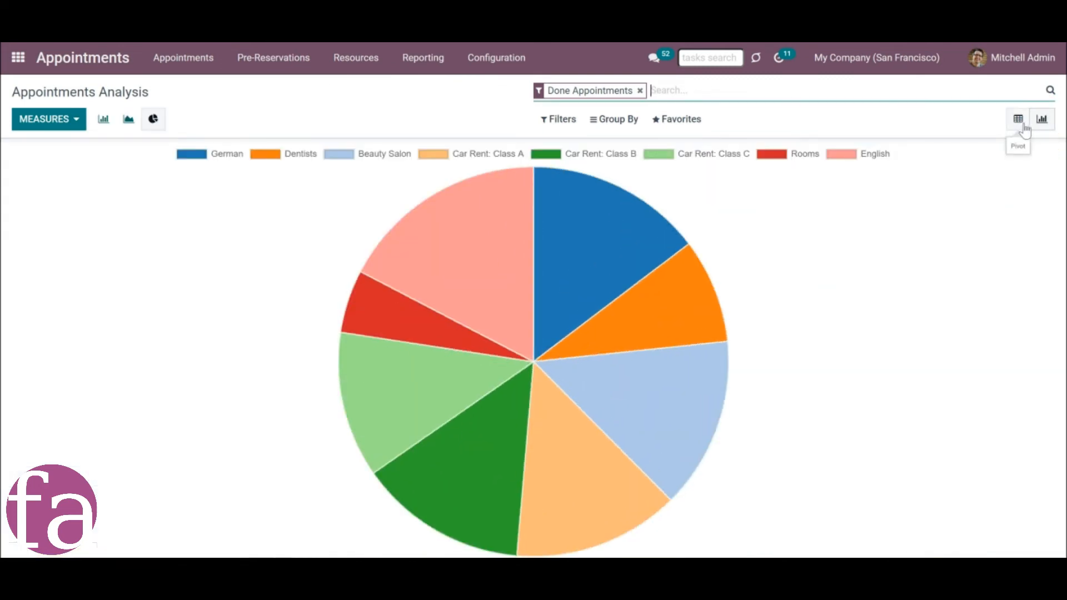
{"action": "left_click", "coordinate": [1021, 123]}
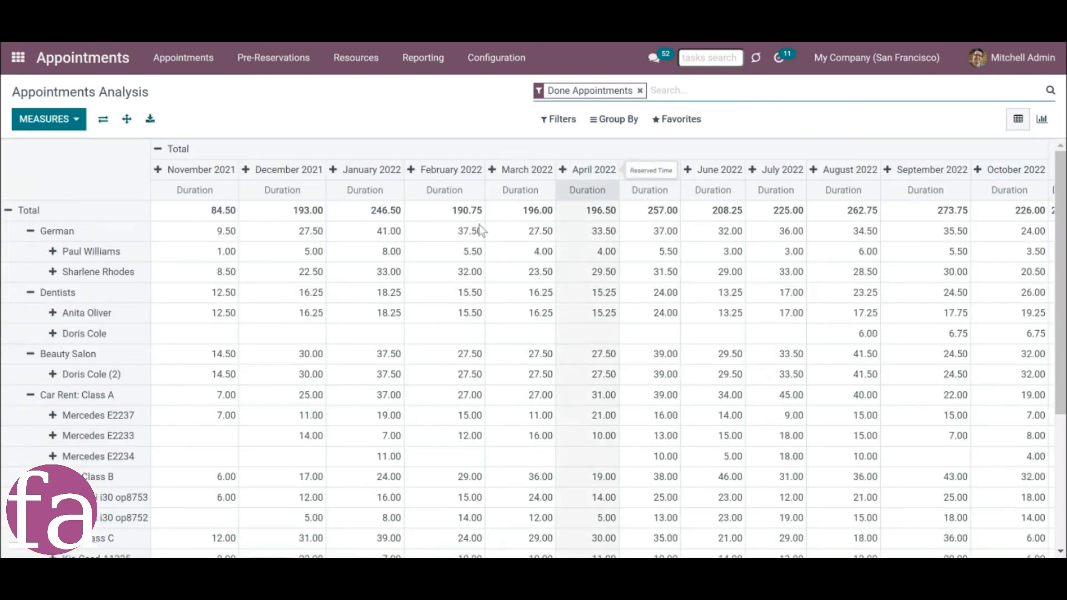
Add the Sale Total measure to the Appointments Analysis pivot and collapse its column and row groups to the totals.
{"action": "left_click", "coordinate": [53, 122]}
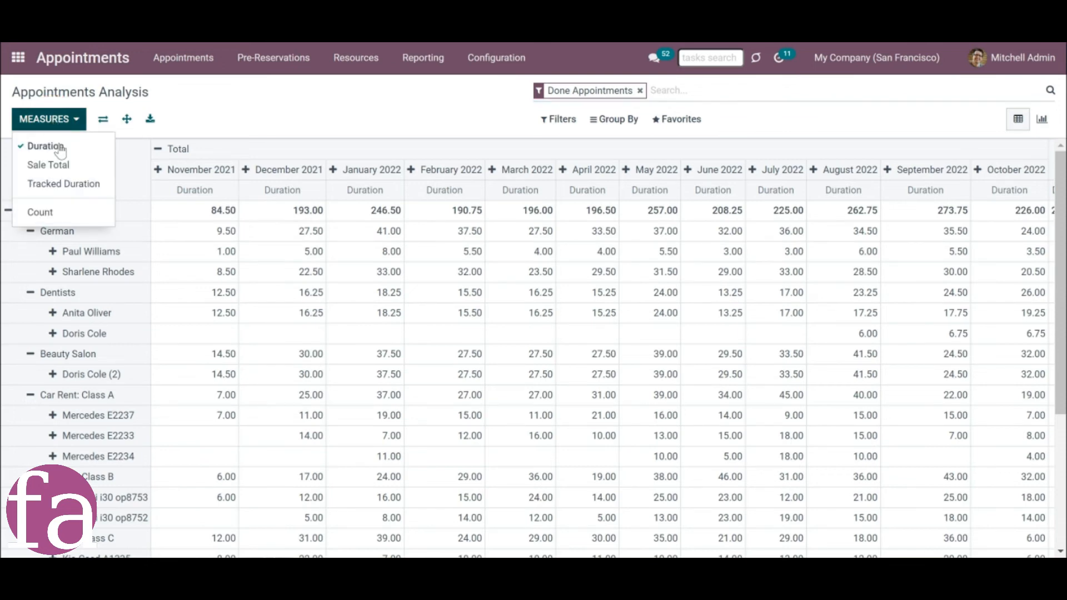
{"action": "left_click", "coordinate": [48, 165]}
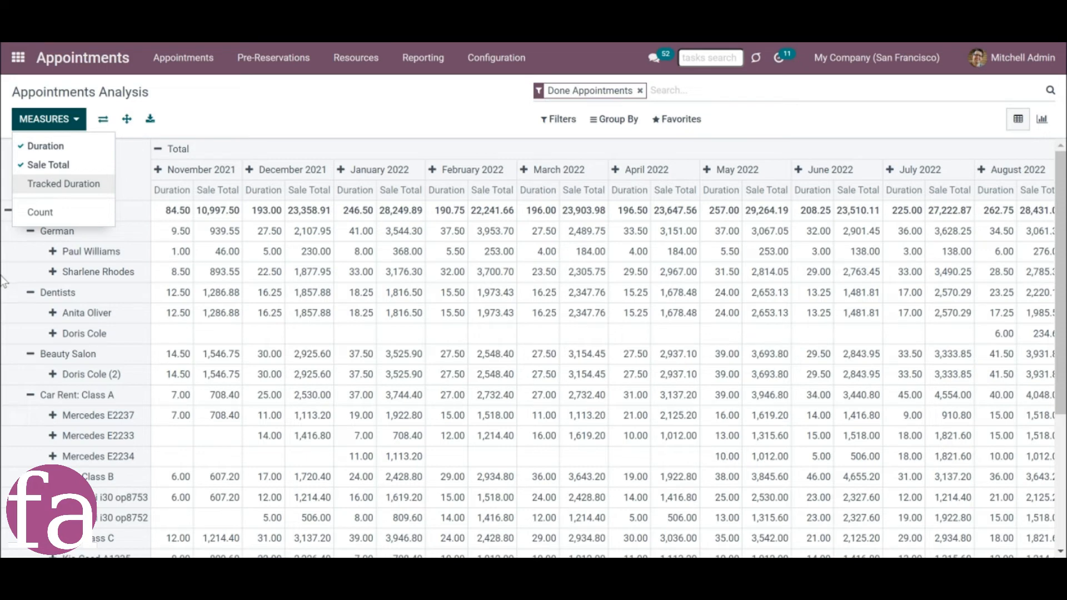
{"action": "left_click", "coordinate": [204, 124]}
{"action": "left_click", "coordinate": [159, 149]}
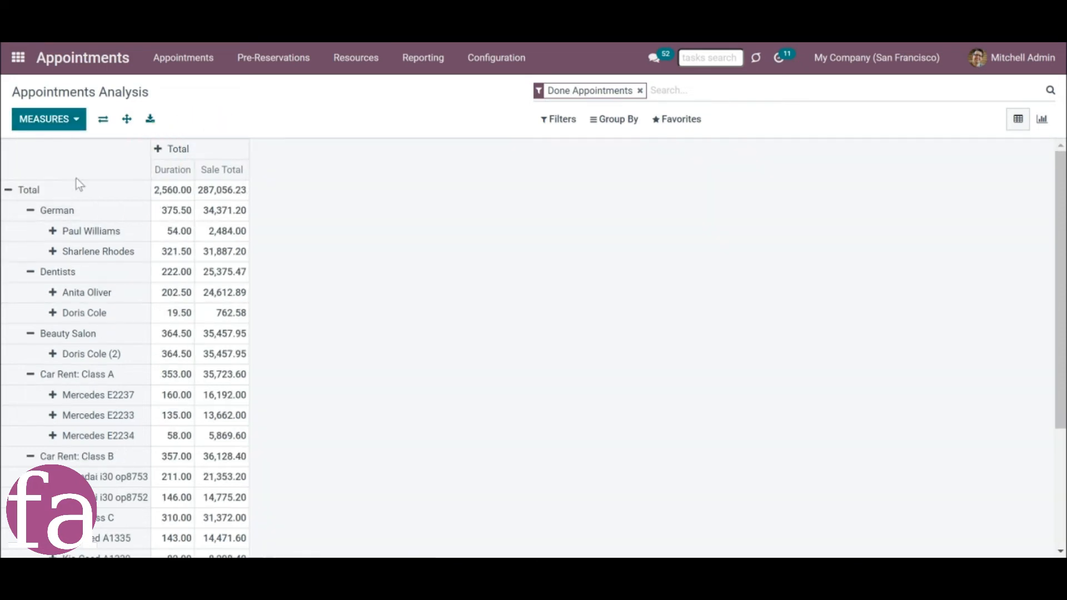
{"action": "left_click", "coordinate": [9, 189]}
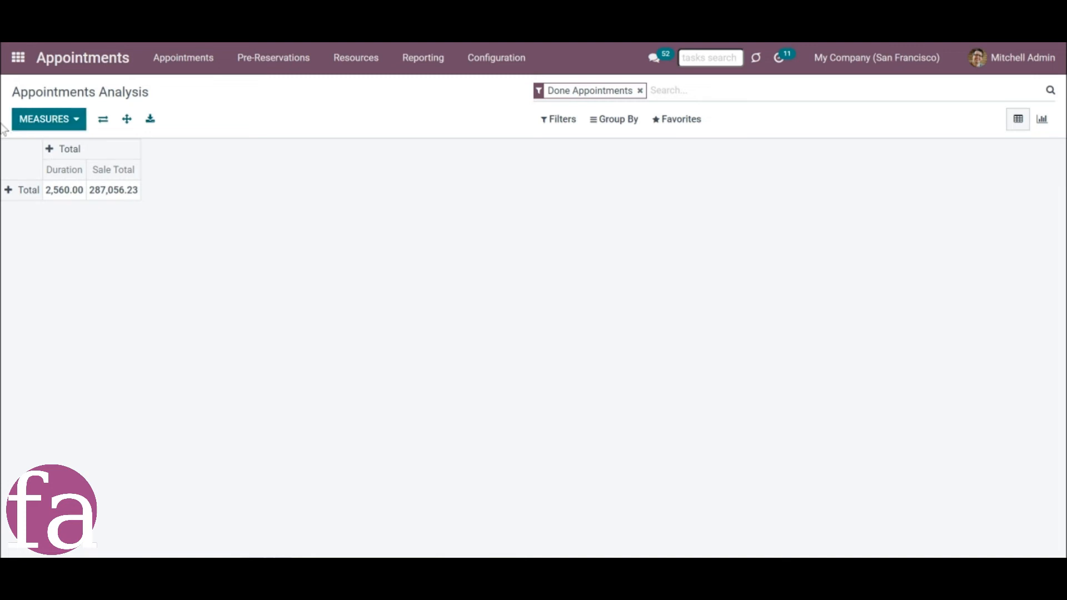
Group the pivot rows by Resource Type and break the German row down by Responsible.
{"action": "left_click", "coordinate": [47, 150]}
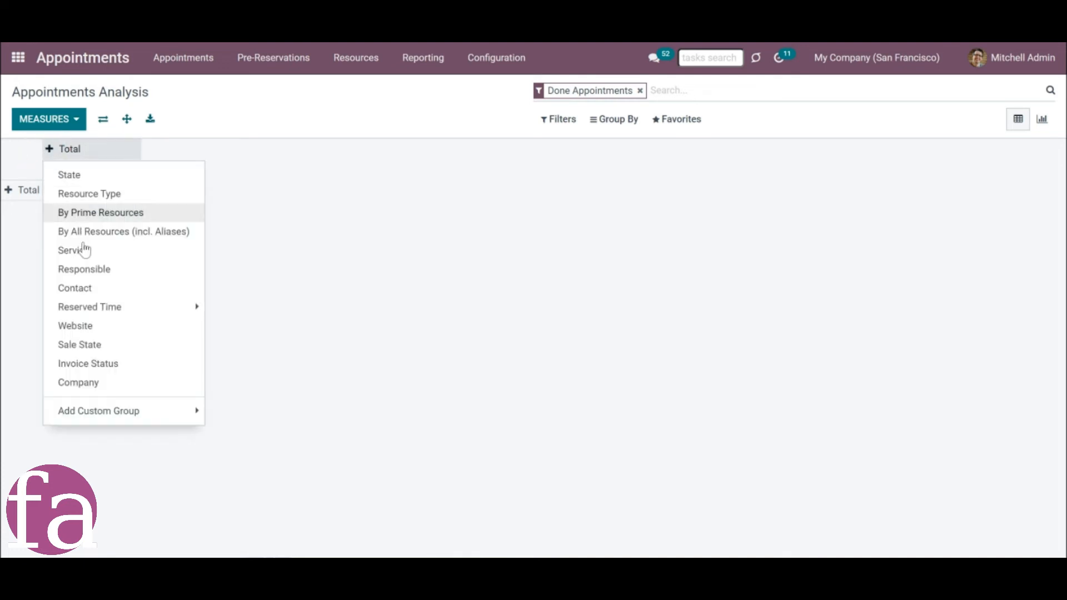
{"action": "left_click", "coordinate": [169, 414]}
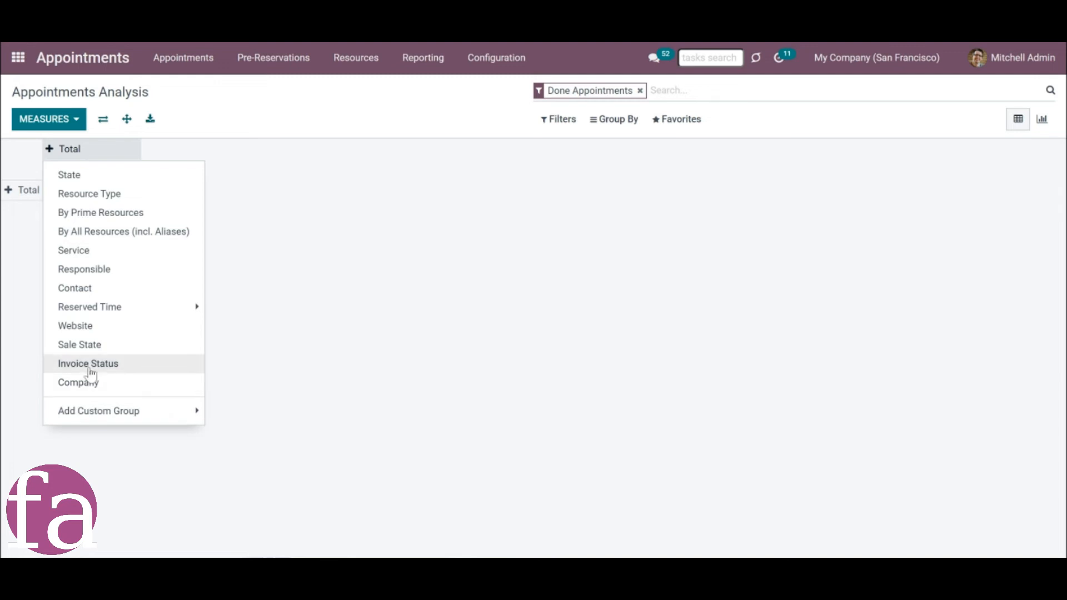
{"action": "left_click", "coordinate": [11, 191]}
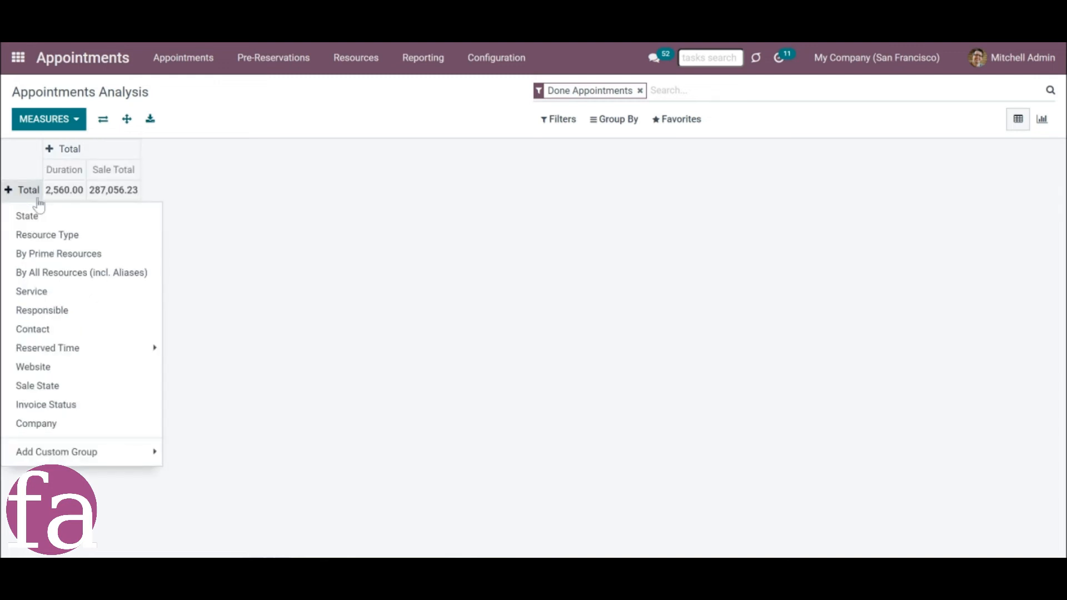
{"action": "left_click", "coordinate": [36, 234]}
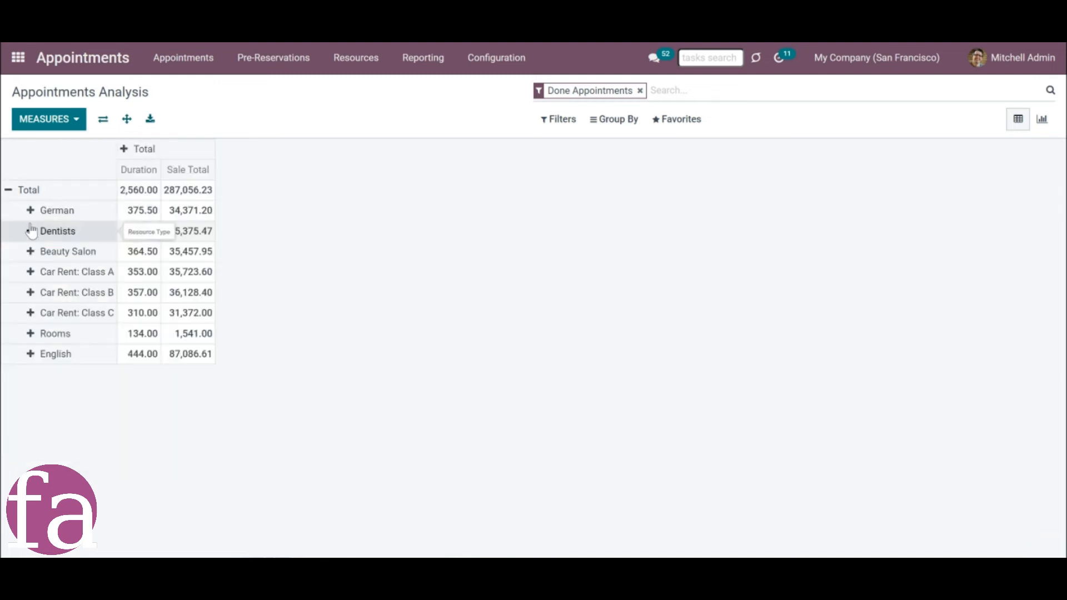
{"action": "left_click", "coordinate": [30, 210]}
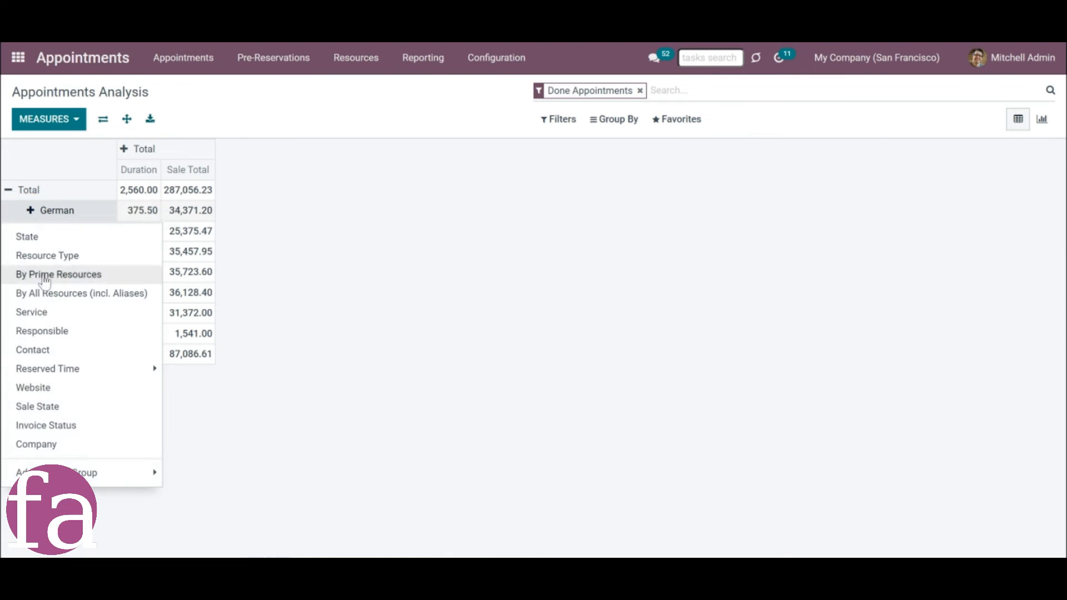
{"action": "left_click", "coordinate": [52, 330]}
Break the first person's row under German down by Service, and its Classic Hair Cutting row by Website.
{"action": "left_click", "coordinate": [53, 233]}
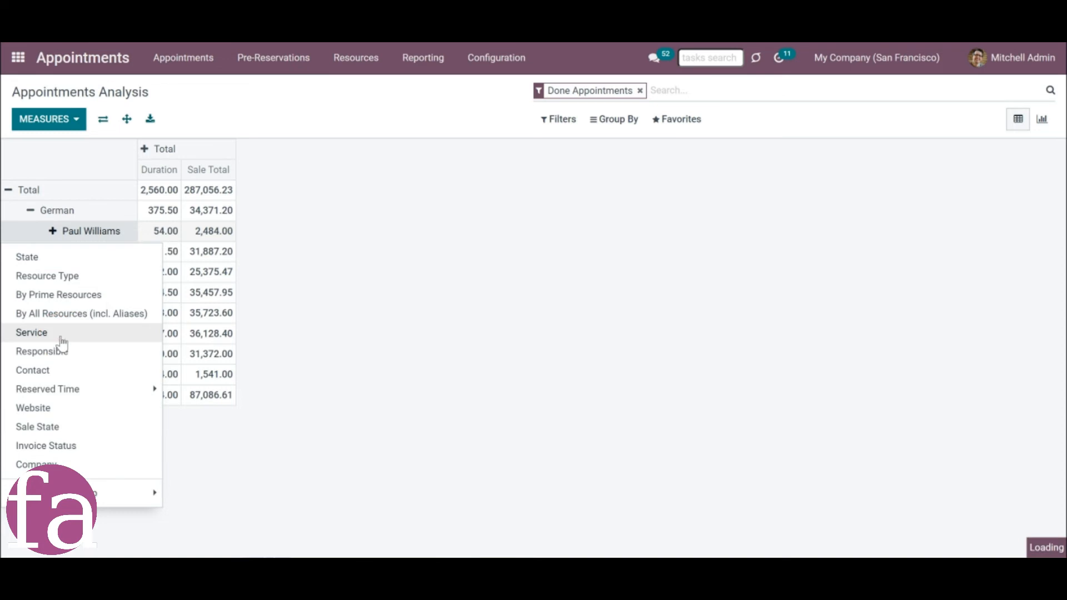
{"action": "left_click", "coordinate": [61, 337]}
{"action": "left_click", "coordinate": [76, 253]}
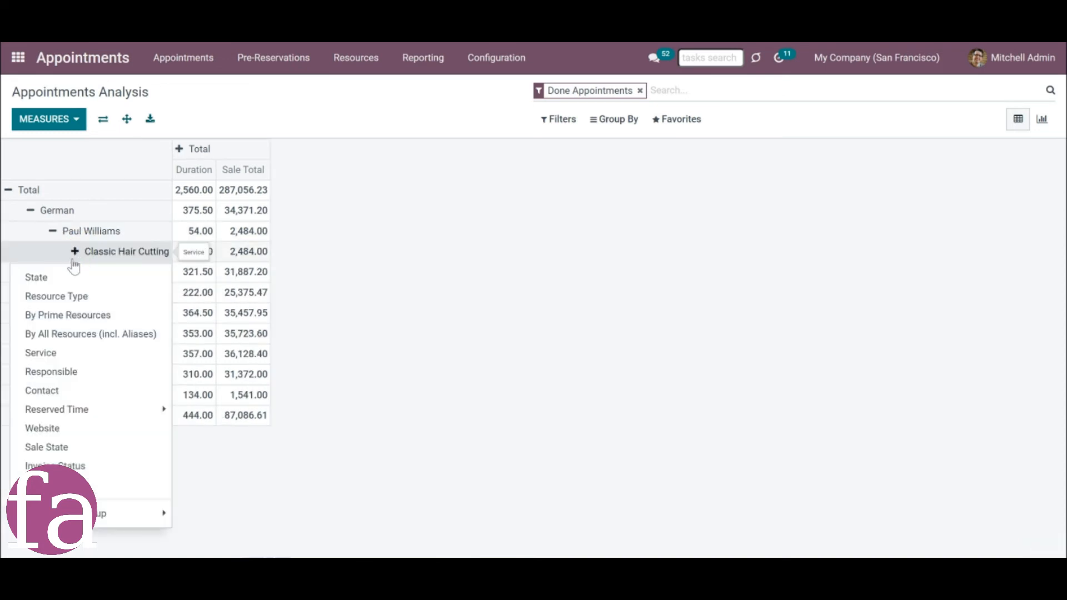
{"action": "left_click", "coordinate": [45, 429]}
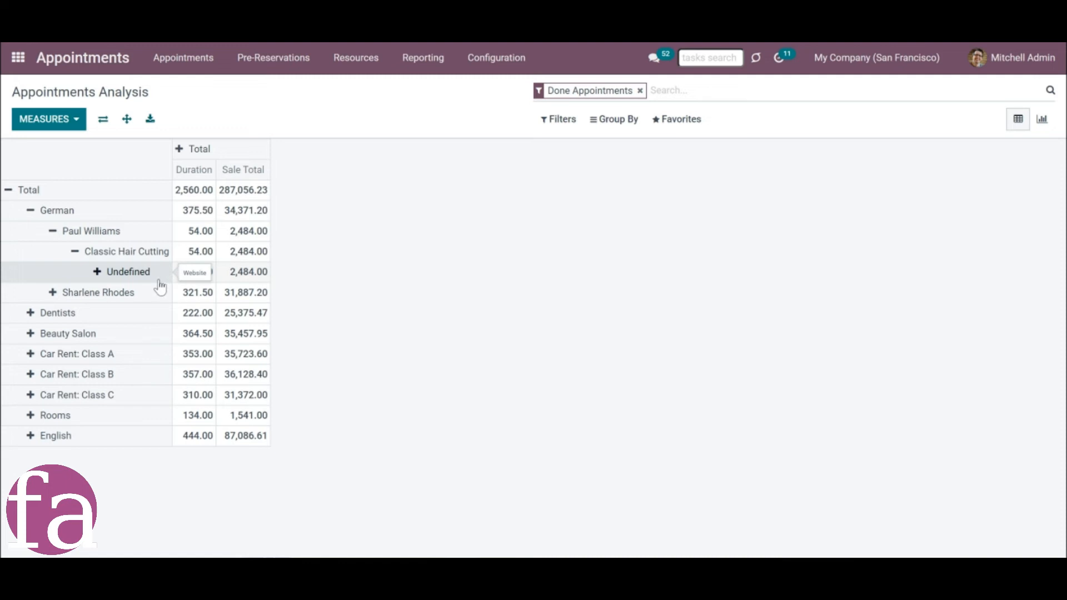
Split the pivot columns by State and collapse them again, and flip the pivot axes and back.
{"action": "left_click", "coordinate": [181, 151]}
{"action": "left_click", "coordinate": [193, 176]}
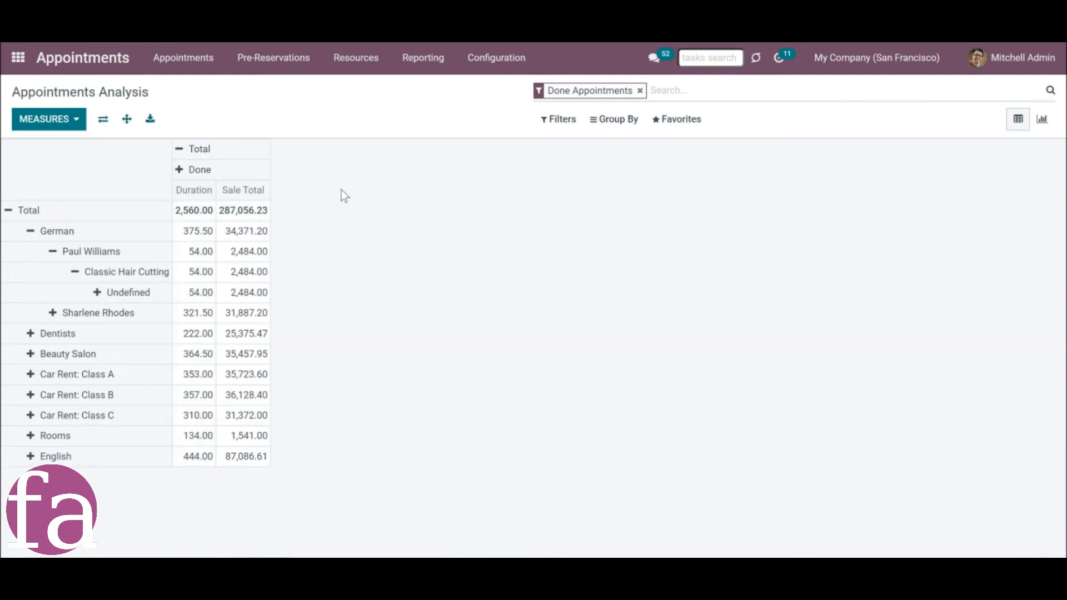
{"action": "left_click", "coordinate": [178, 153]}
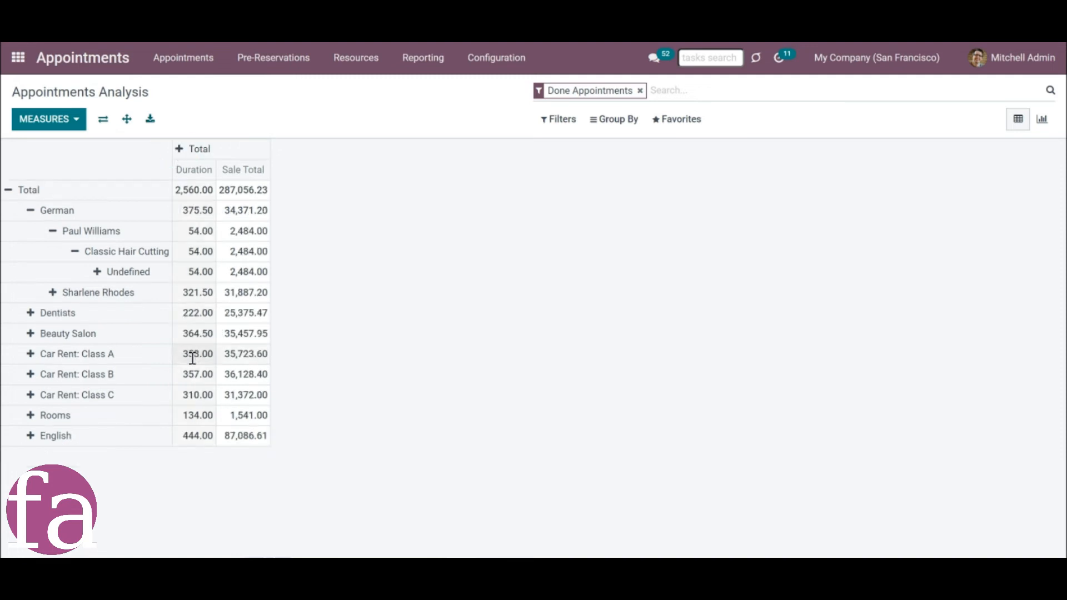
{"action": "left_click", "coordinate": [103, 120]}
{"action": "left_click", "coordinate": [104, 121]}
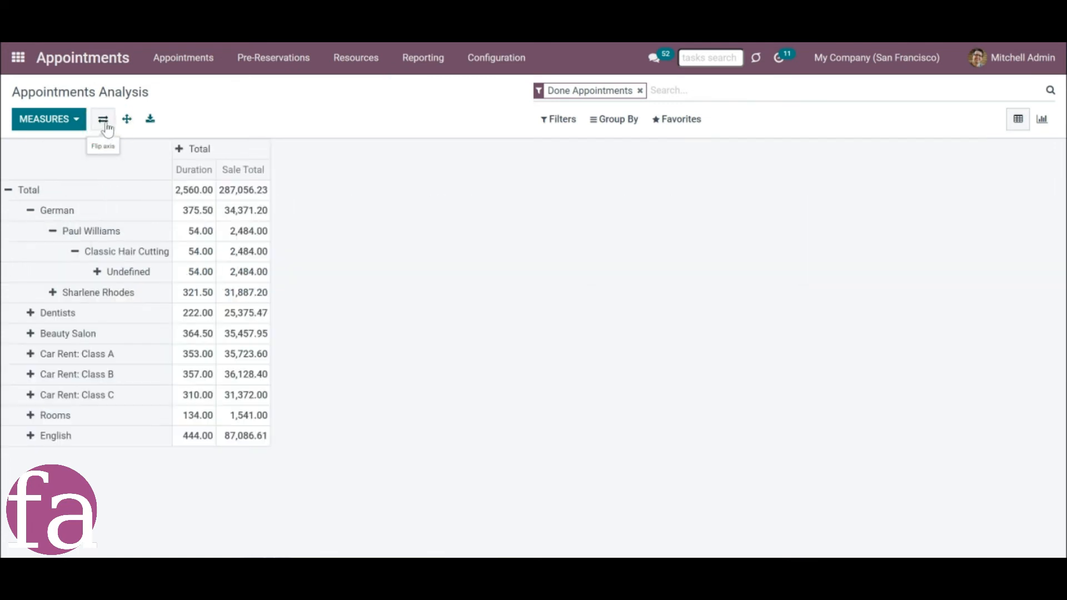
Expand all row groups of the pivot, and export it as an XLSX spreadsheet to look through.
{"action": "left_click", "coordinate": [128, 126]}
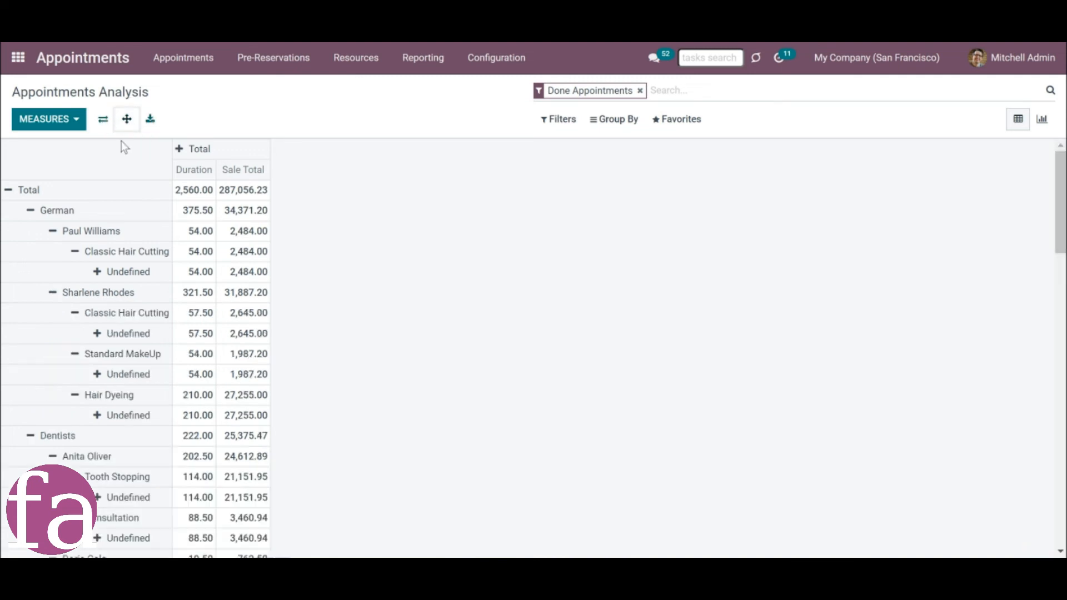
{"action": "left_click", "coordinate": [148, 118]}
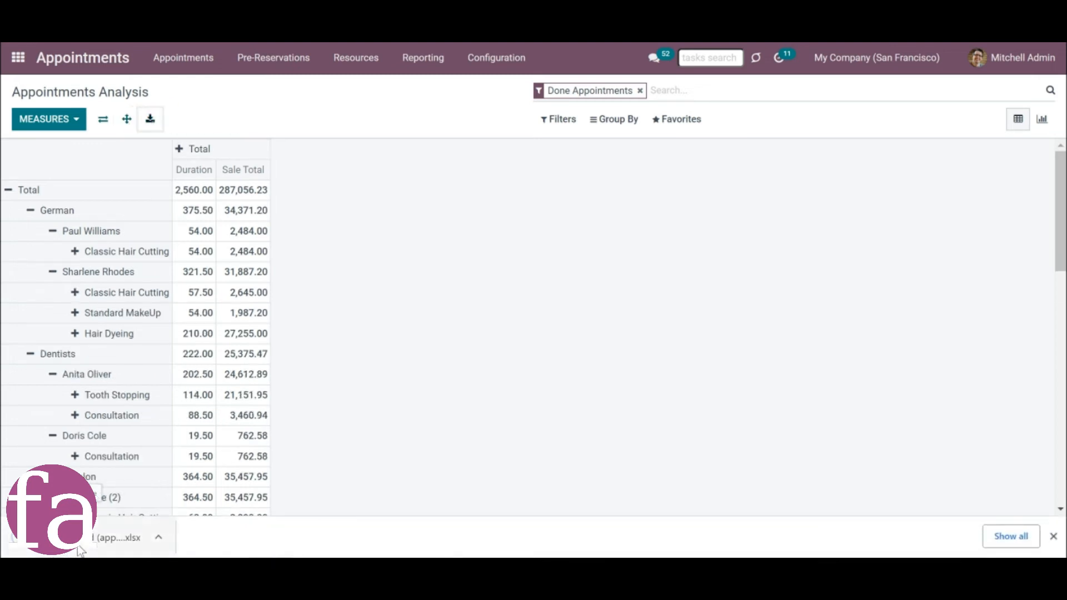
{"action": "left_click", "coordinate": [81, 550]}
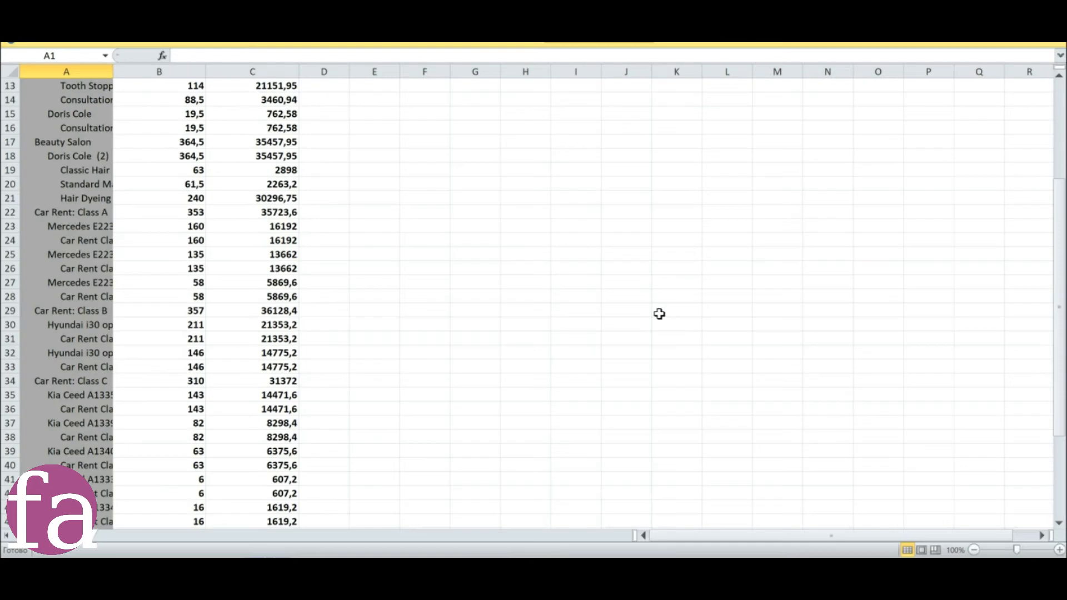
{"action": "scroll", "coordinate": [659, 314], "scroll_direction": "down", "scroll_amount": 8}
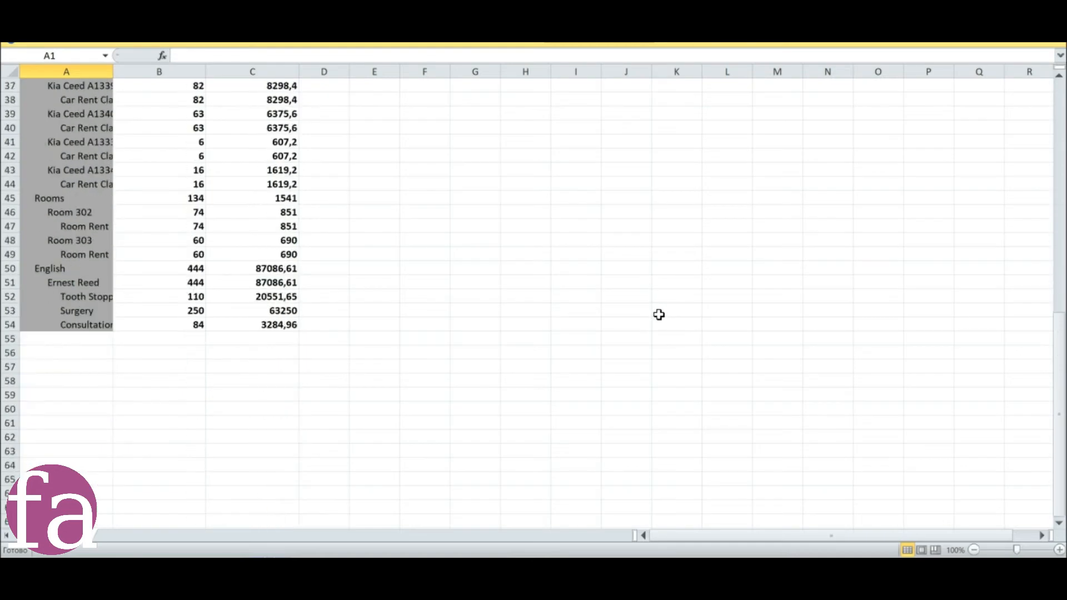
{"action": "scroll", "coordinate": [658, 315], "scroll_direction": "up", "scroll_amount": 11}
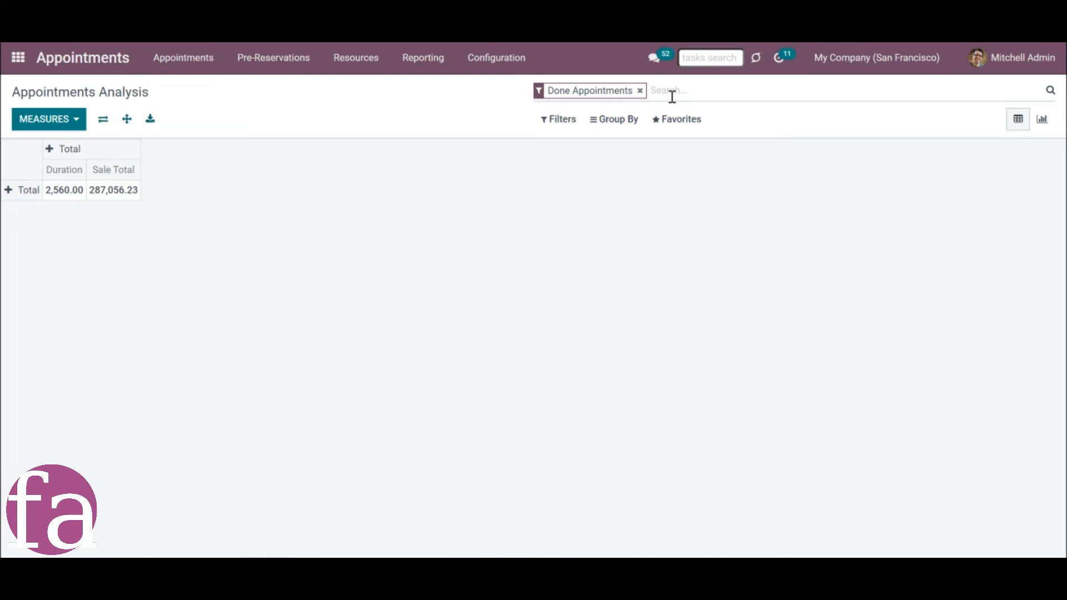
Group the report by Resource Type and By All Resources (incl. Aliases), trying Contact and Service as further groups and removing them.
{"action": "left_click", "coordinate": [614, 120]}
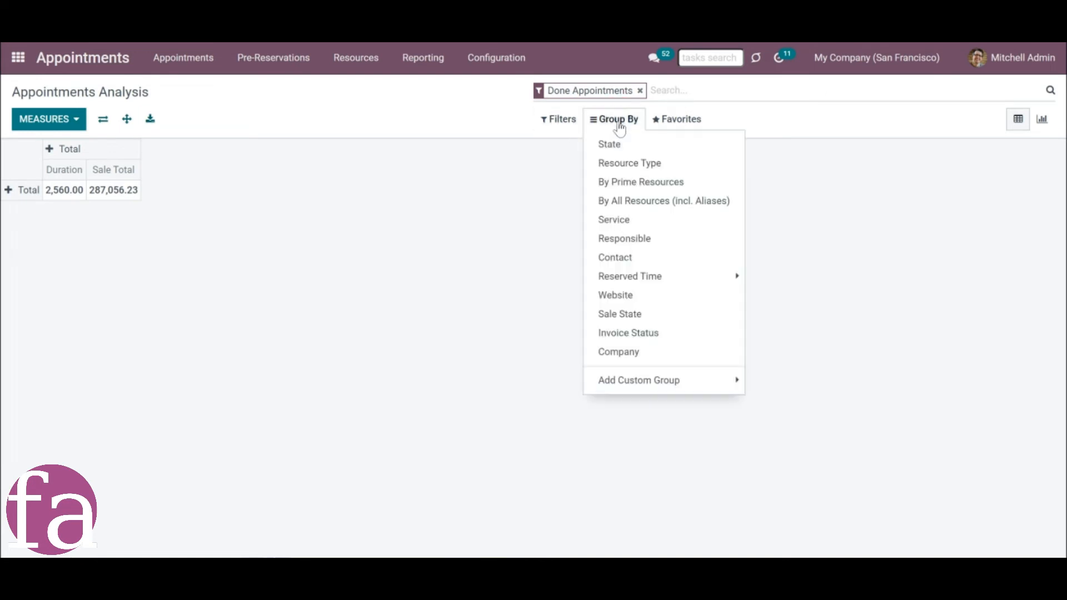
{"action": "left_click", "coordinate": [628, 164]}
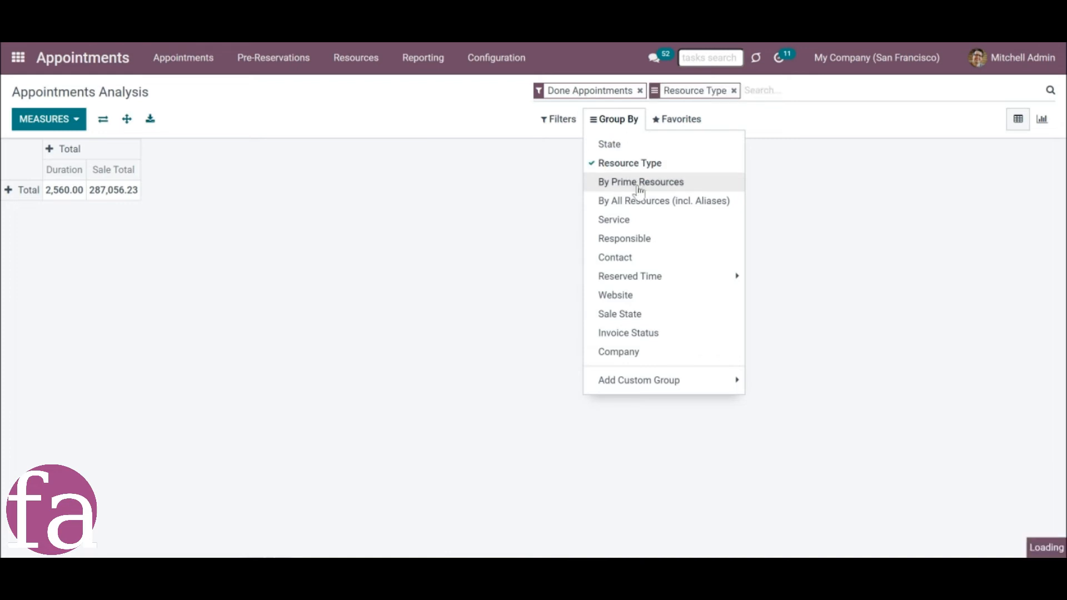
{"action": "left_click", "coordinate": [641, 201]}
{"action": "left_click", "coordinate": [642, 219]}
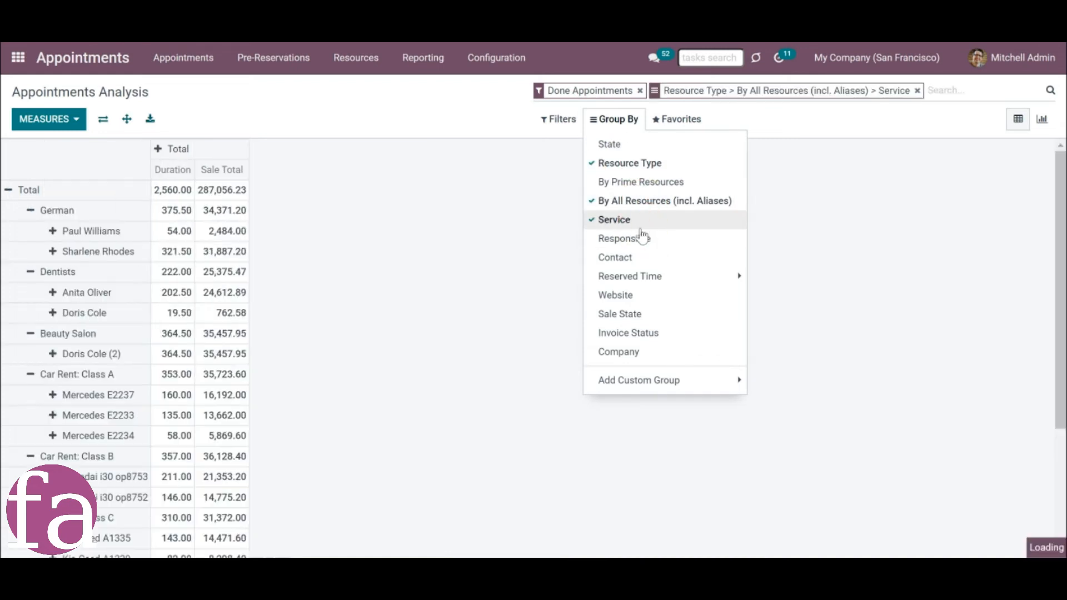
{"action": "left_click", "coordinate": [647, 259]}
{"action": "left_click", "coordinate": [646, 259]}
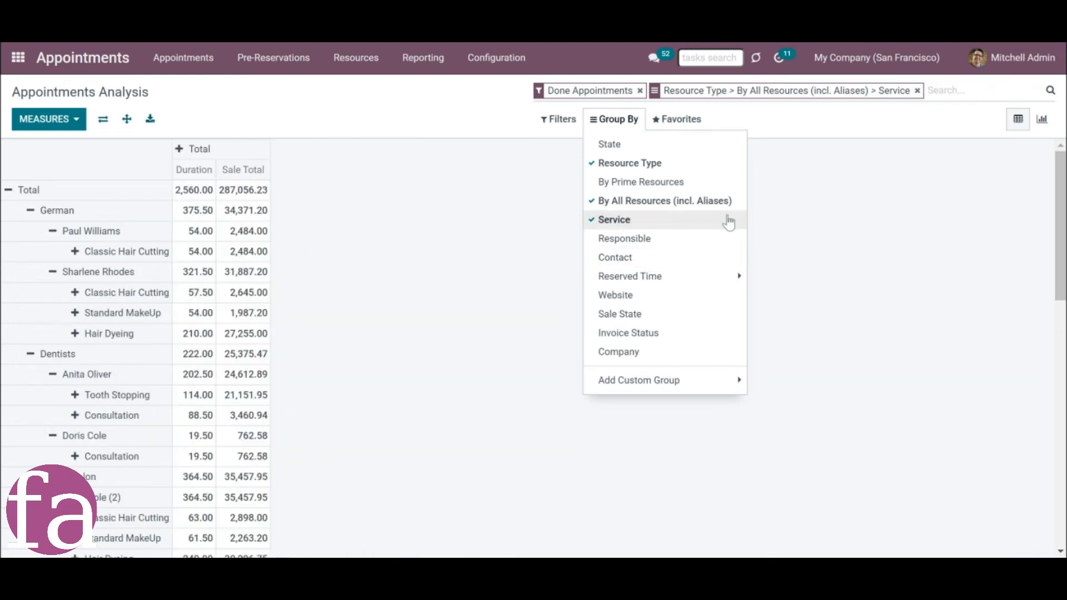
{"action": "left_click", "coordinate": [724, 220]}
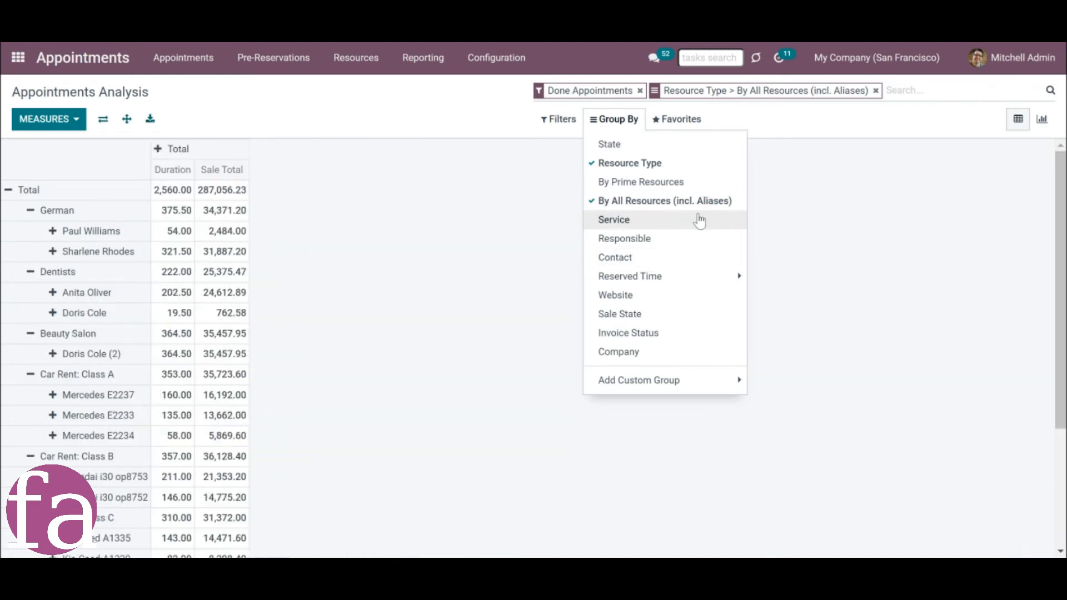
Try the Reserved Appointments filter, clear all search criteria and filter the report by the Contact "azure".
{"action": "left_click", "coordinate": [551, 120]}
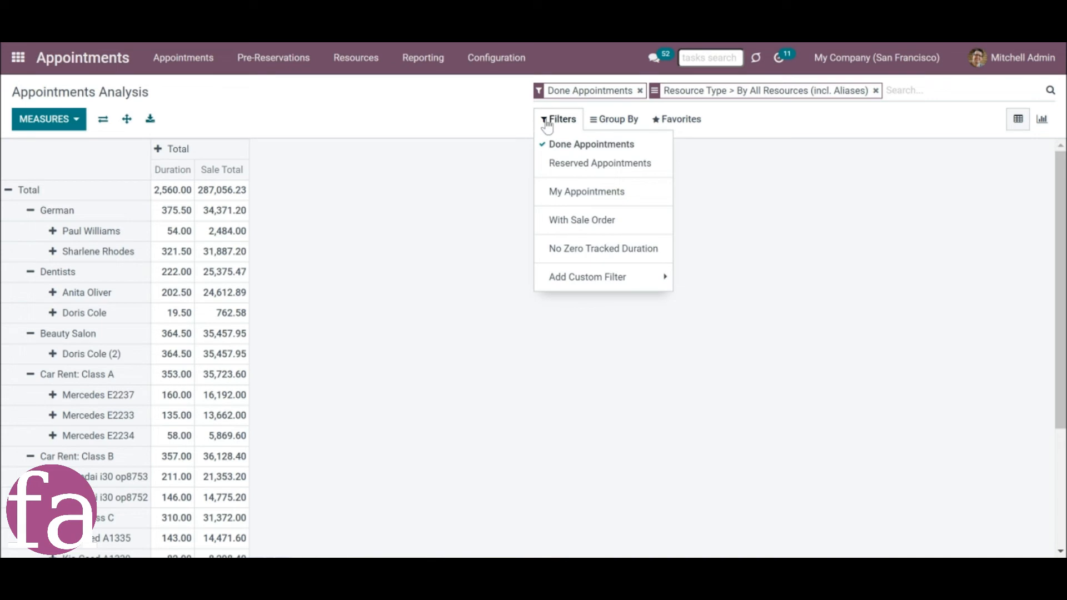
{"action": "left_click", "coordinate": [583, 170]}
{"action": "left_click", "coordinate": [595, 234]}
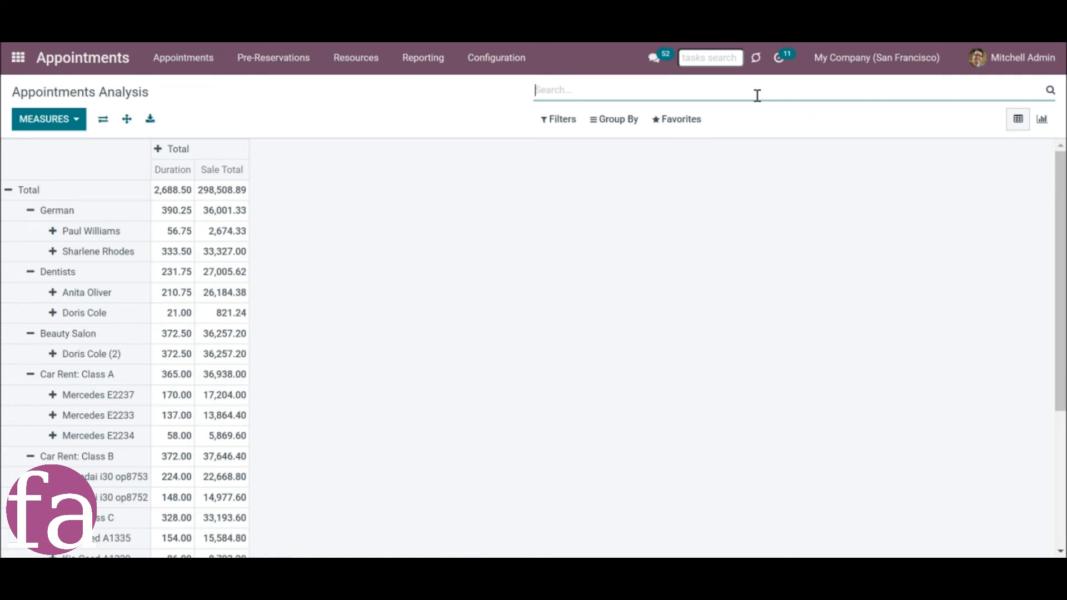
{"action": "type", "text": "azure"}
{"action": "left_click", "coordinate": [670, 184]}
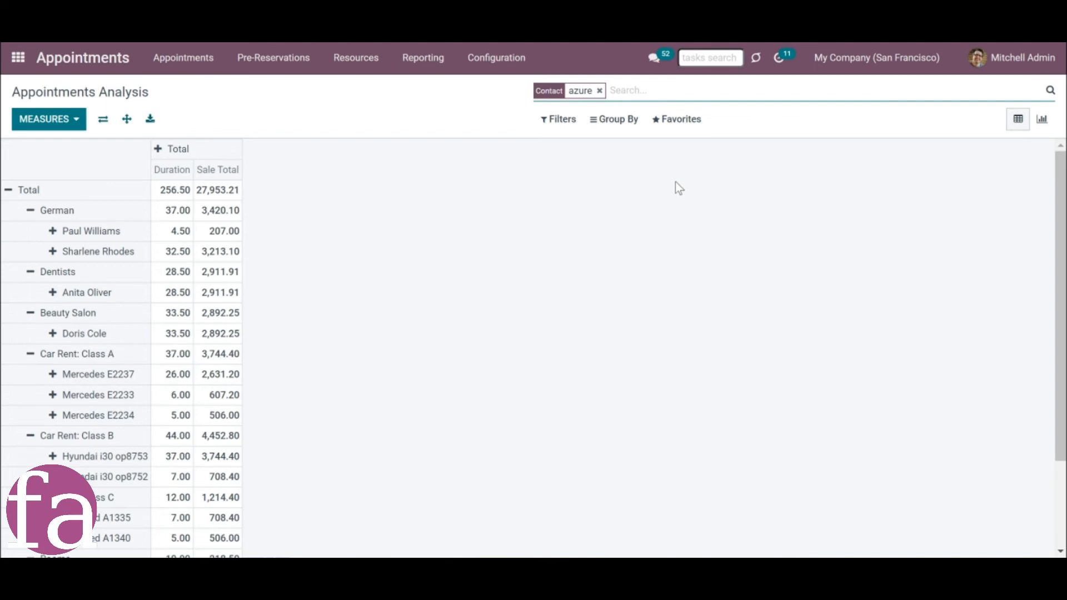
View the azure appointments as a graph, switching between the line, bar and pie charts.
{"action": "left_click", "coordinate": [1044, 128]}
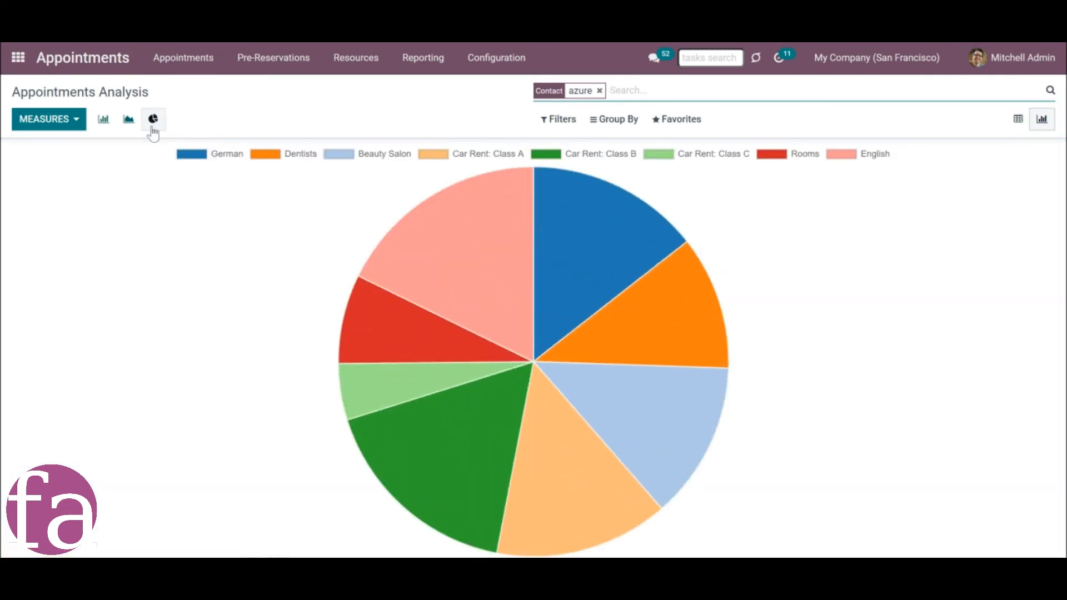
{"action": "left_click", "coordinate": [127, 127]}
{"action": "left_click", "coordinate": [107, 126]}
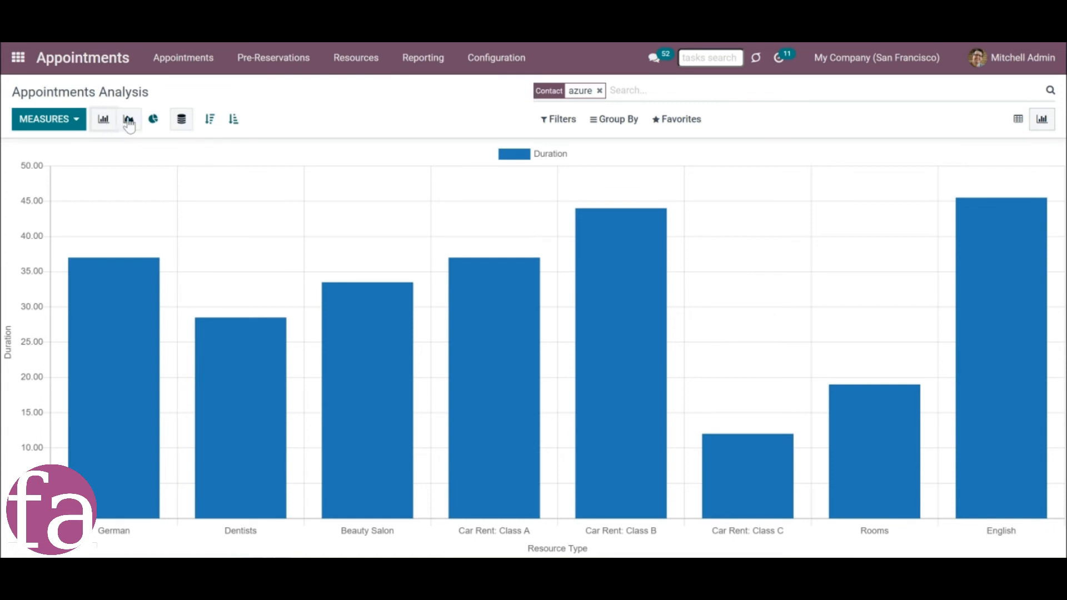
{"action": "left_click", "coordinate": [129, 123]}
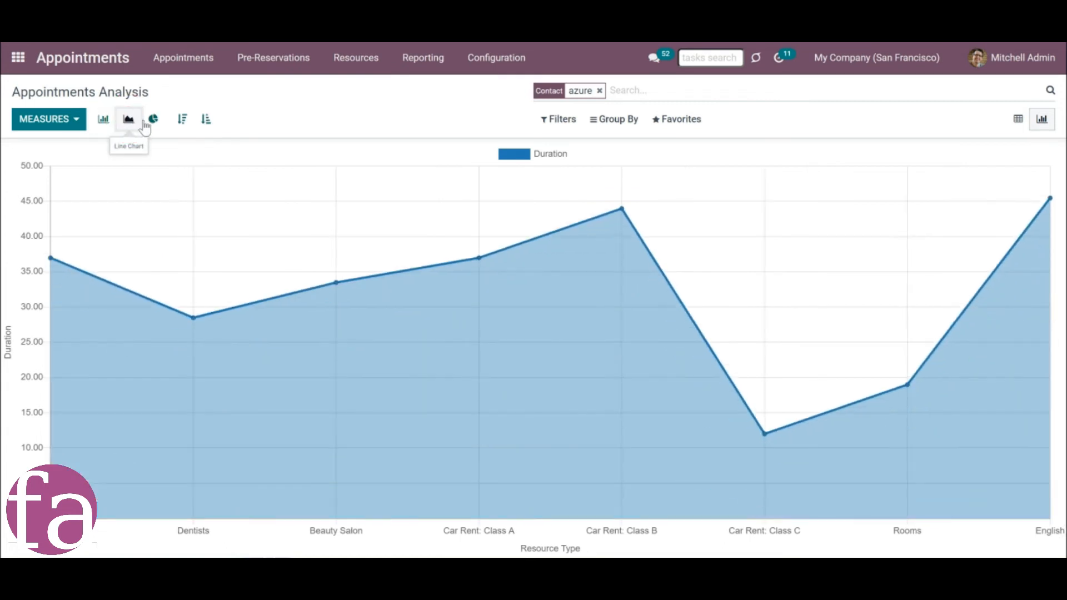
{"action": "left_click", "coordinate": [151, 125]}
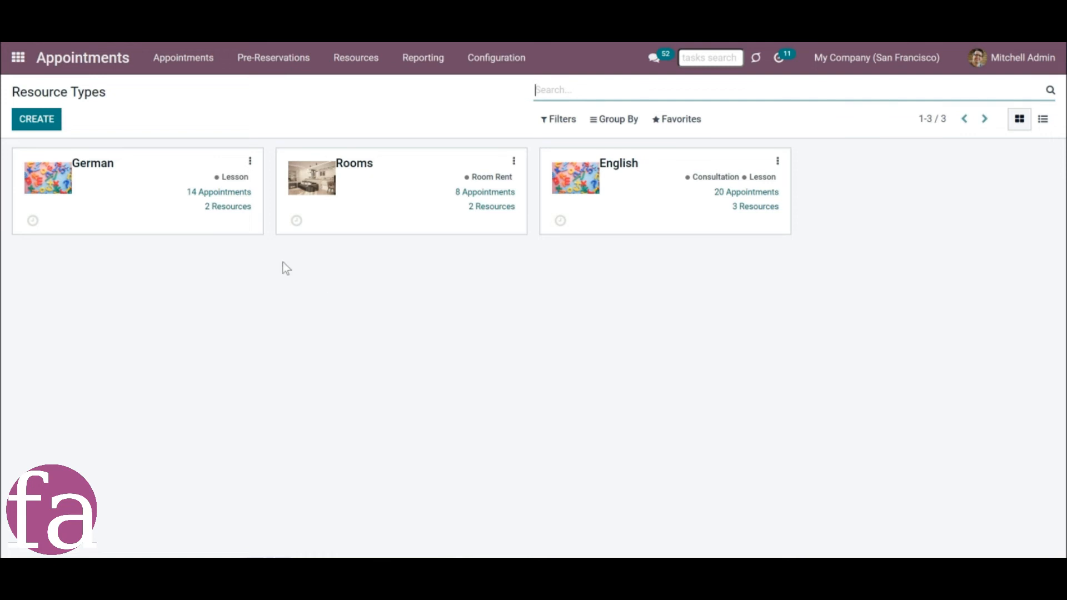
Open the German resource type and examine its notification settings.
{"action": "left_click", "coordinate": [139, 201]}
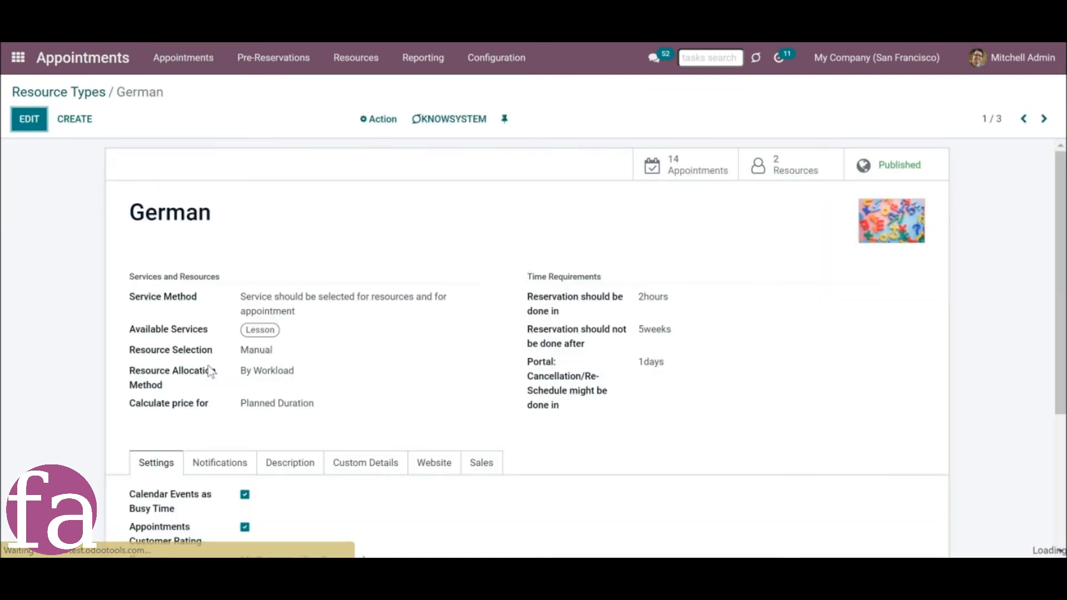
{"action": "left_click", "coordinate": [232, 460]}
{"action": "scroll", "coordinate": [236, 452], "scroll_direction": "down", "scroll_amount": 3}
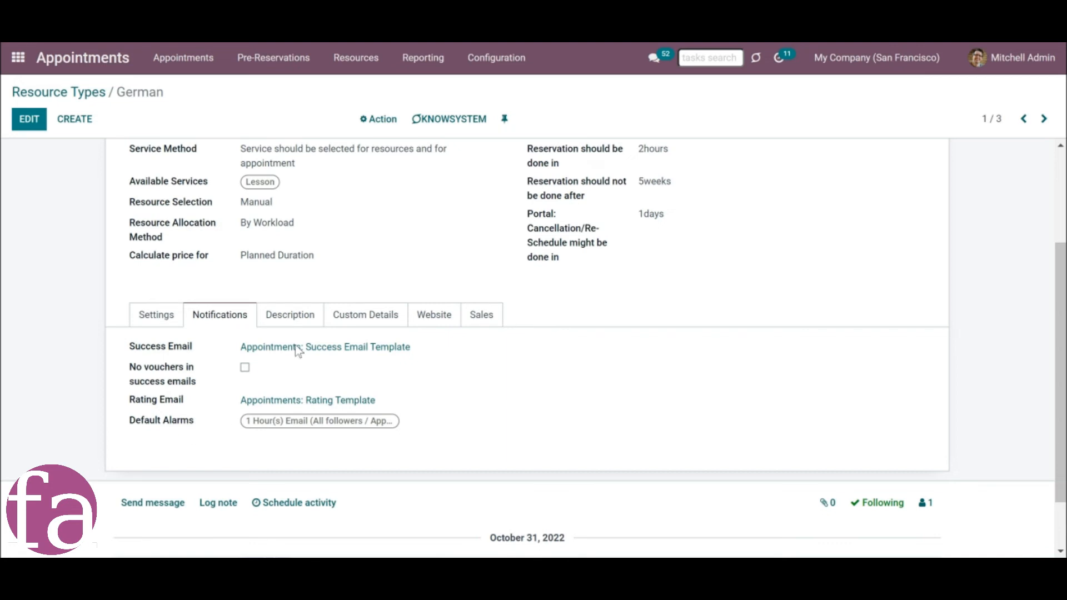
Open the list of appointment reminders and expand its Email group.
{"action": "left_click", "coordinate": [499, 62]}
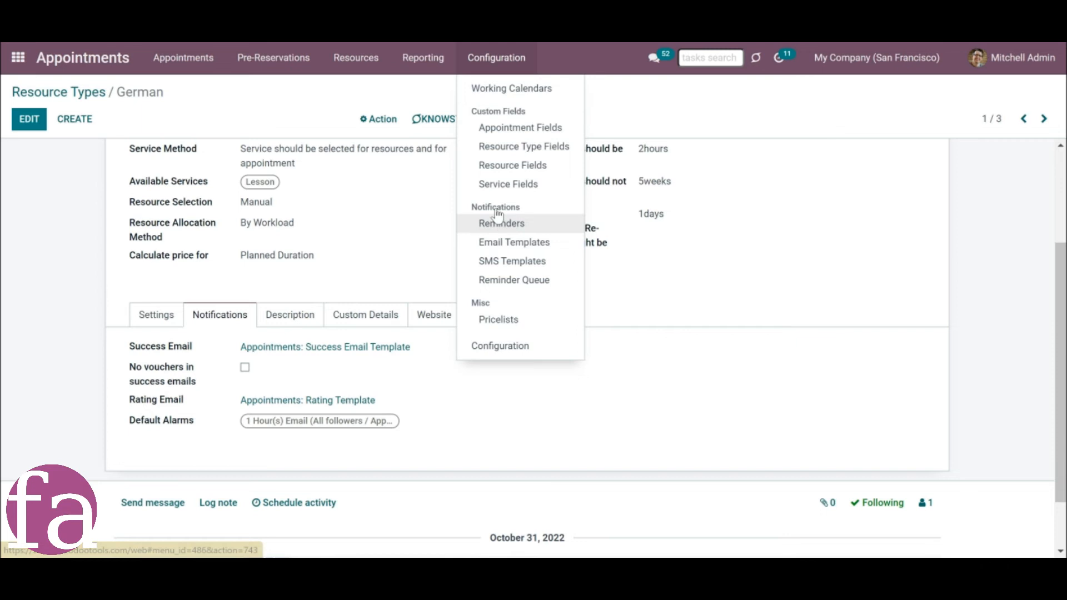
{"action": "left_click", "coordinate": [485, 225]}
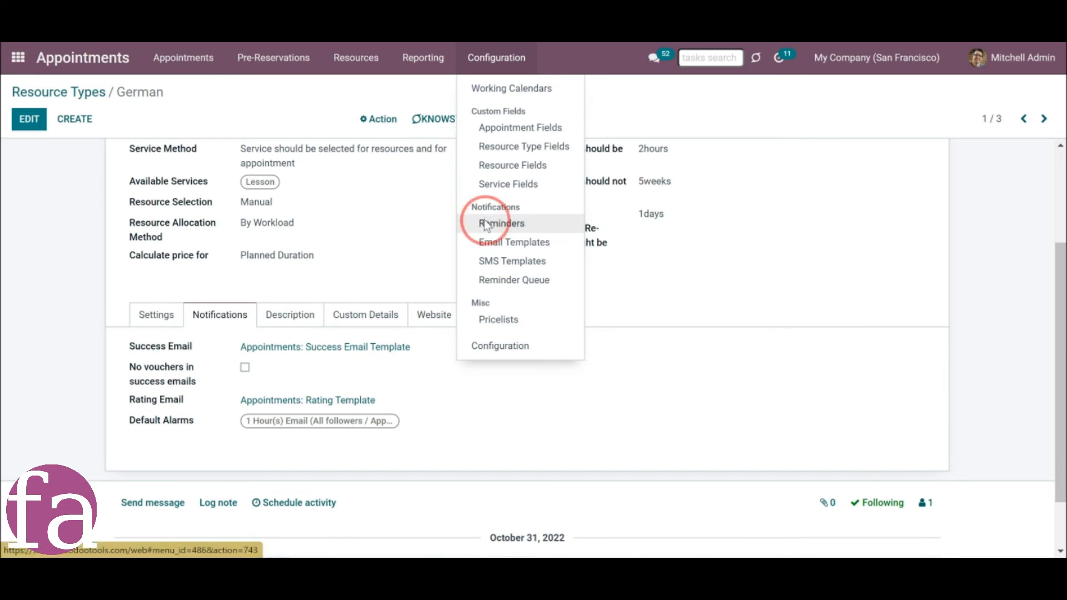
{"action": "left_click", "coordinate": [25, 184]}
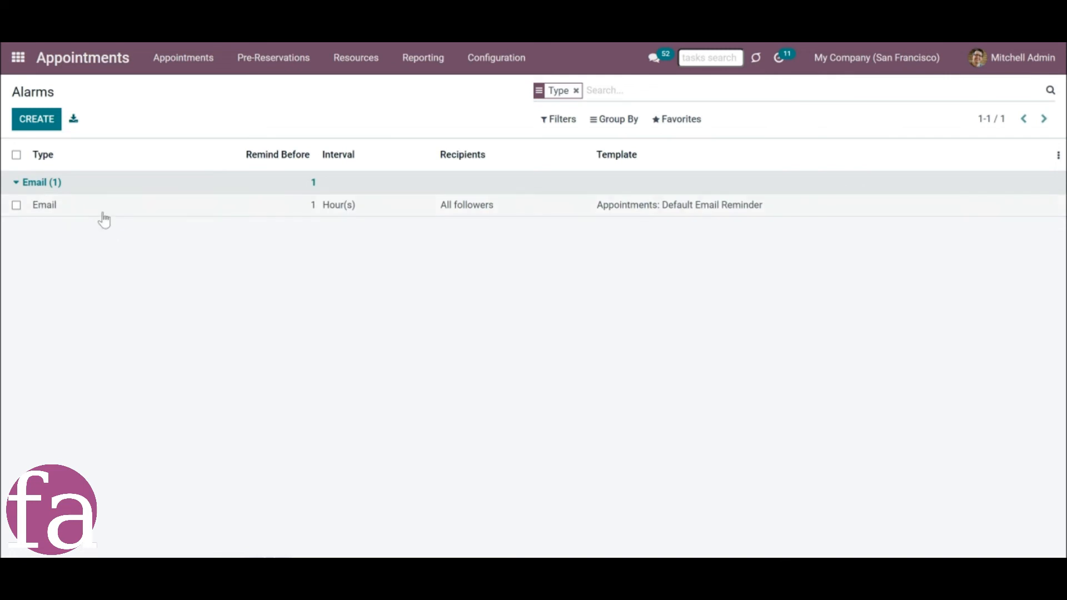
Create a new reminder, trying the Popup and SMS types before choosing Email.
{"action": "left_click", "coordinate": [43, 127]}
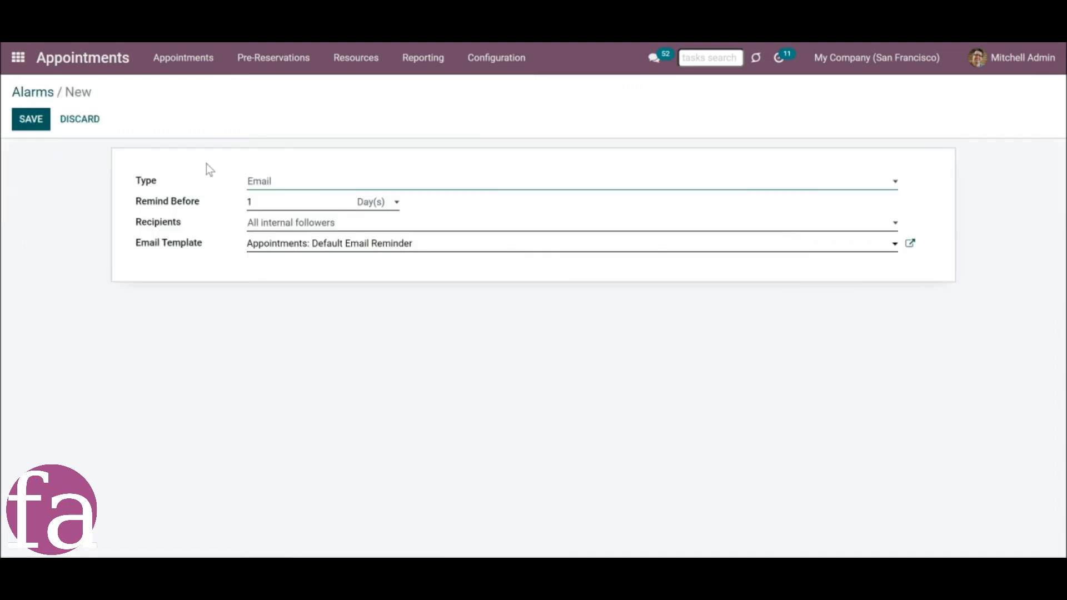
{"action": "left_click", "coordinate": [281, 183]}
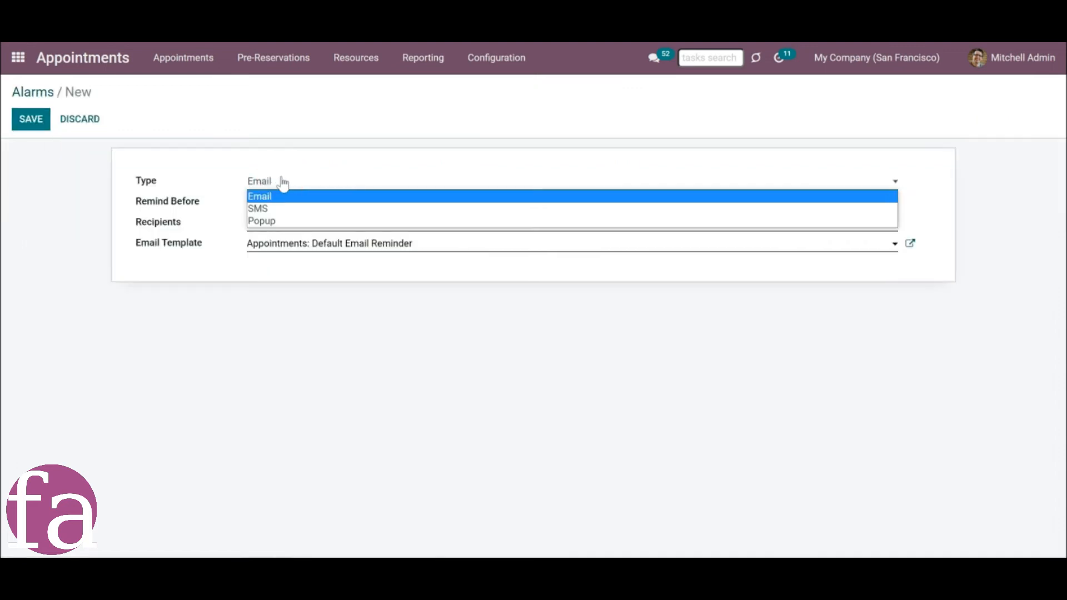
{"action": "left_click", "coordinate": [289, 224]}
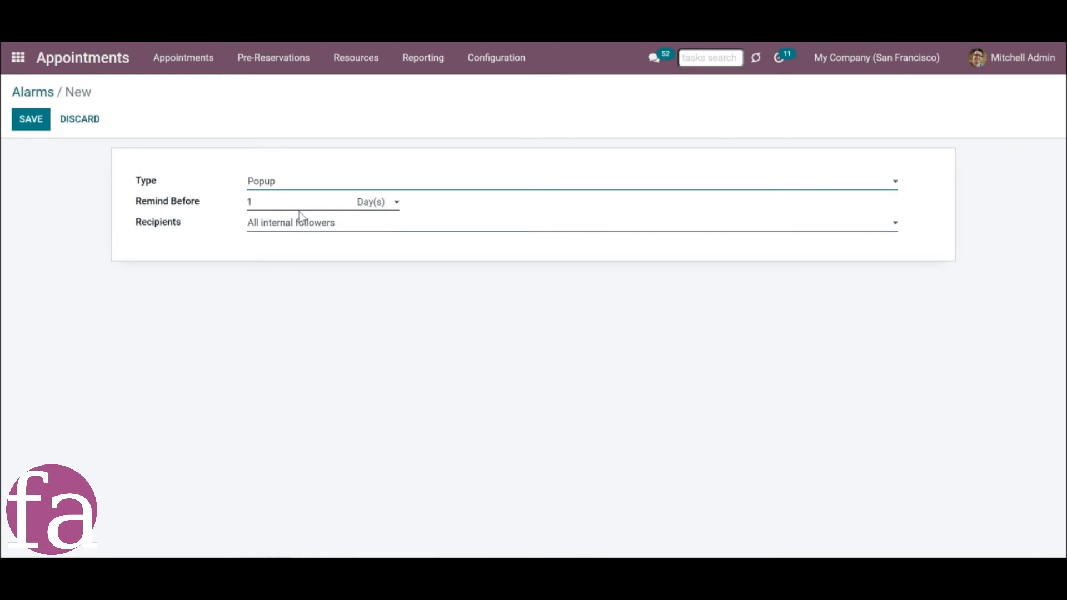
{"action": "key", "text": "Up"}
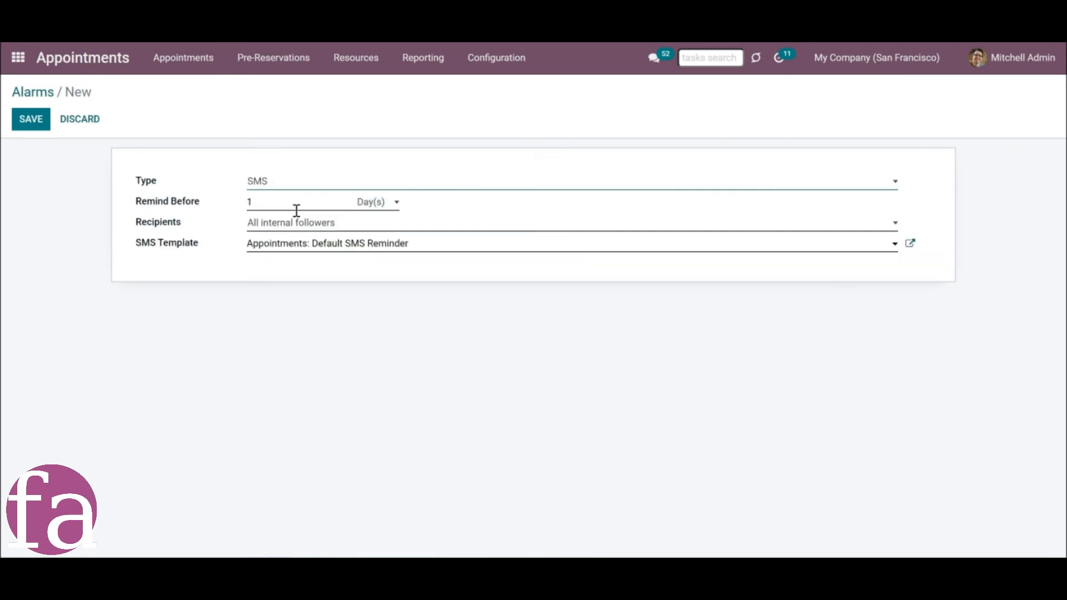
{"action": "left_click", "coordinate": [324, 190]}
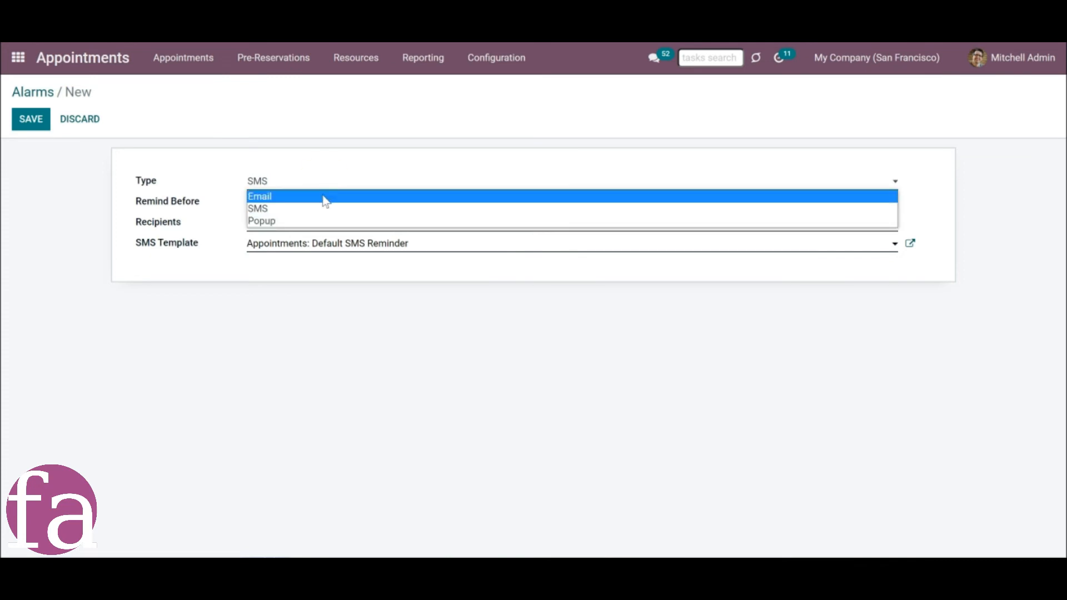
{"action": "left_click", "coordinate": [325, 198]}
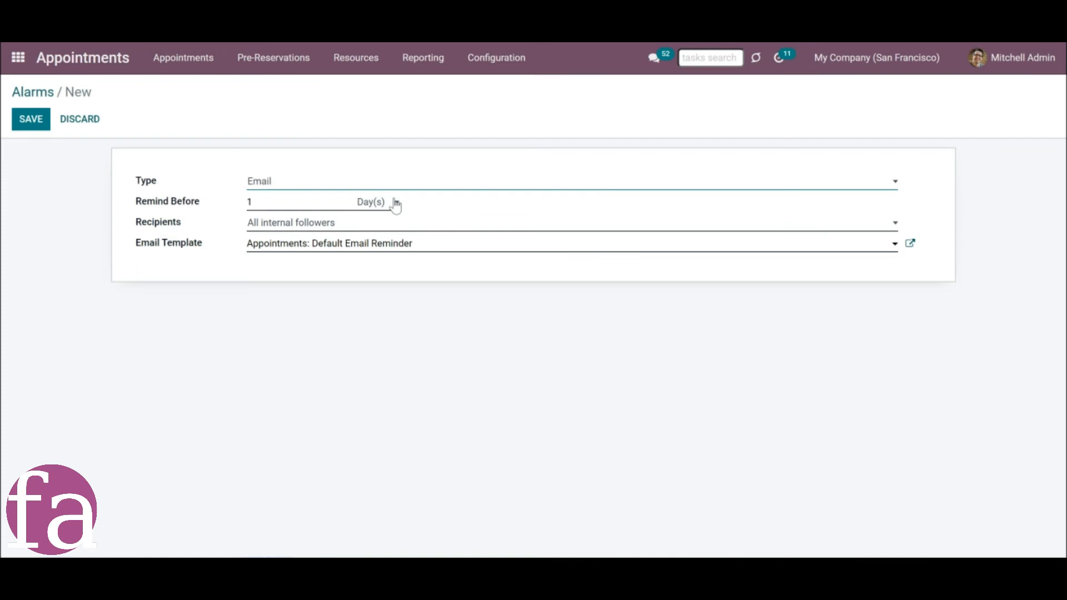
View the email templates available for the new reminder and the notification configuration entries.
{"action": "left_click", "coordinate": [297, 241]}
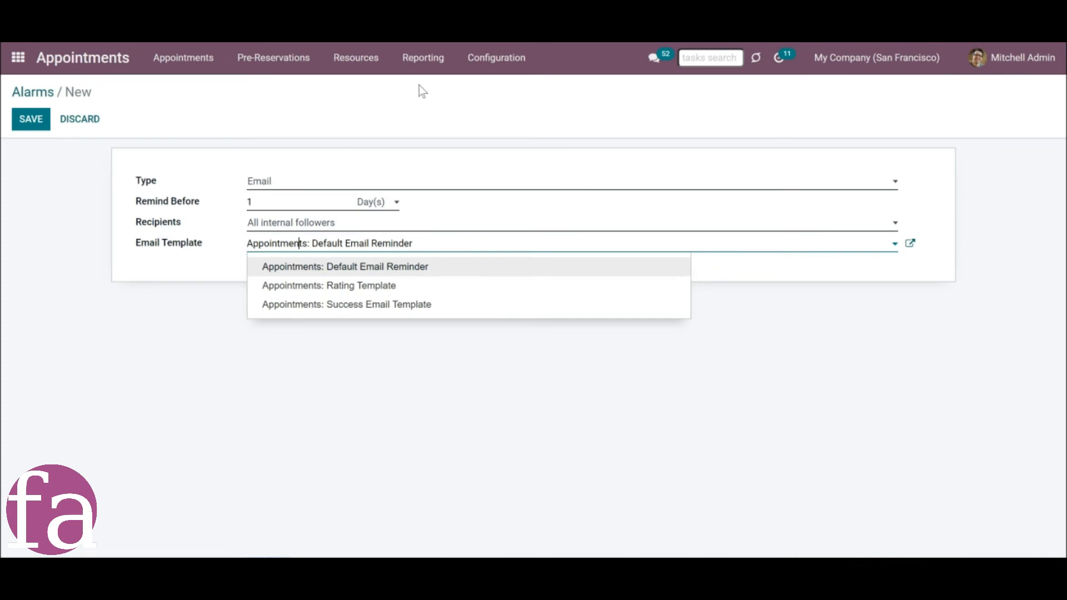
{"action": "left_click", "coordinate": [491, 62]}
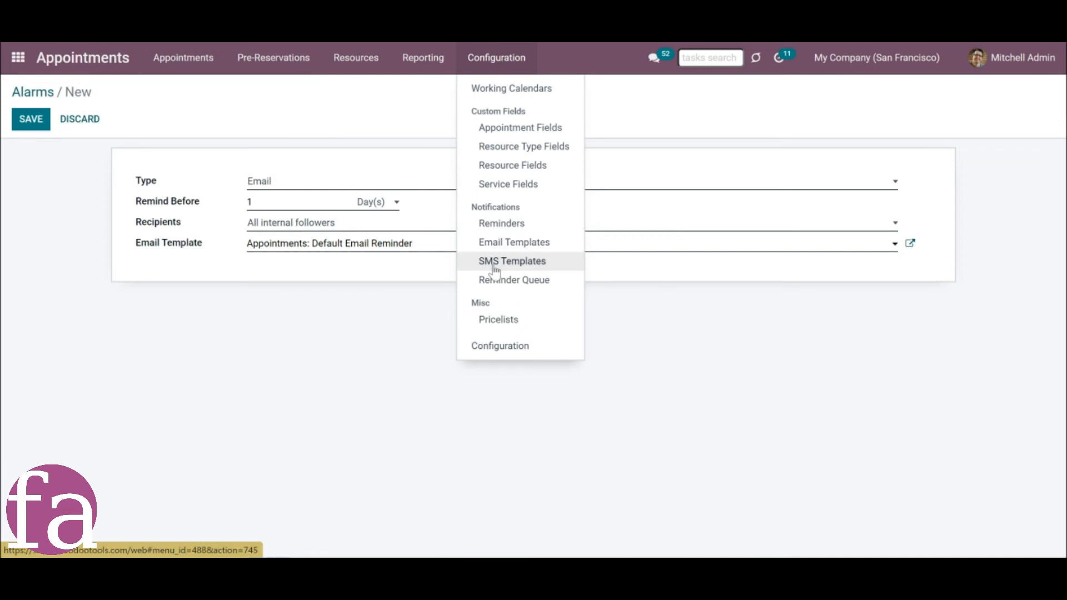
{"action": "left_click", "coordinate": [298, 303]}
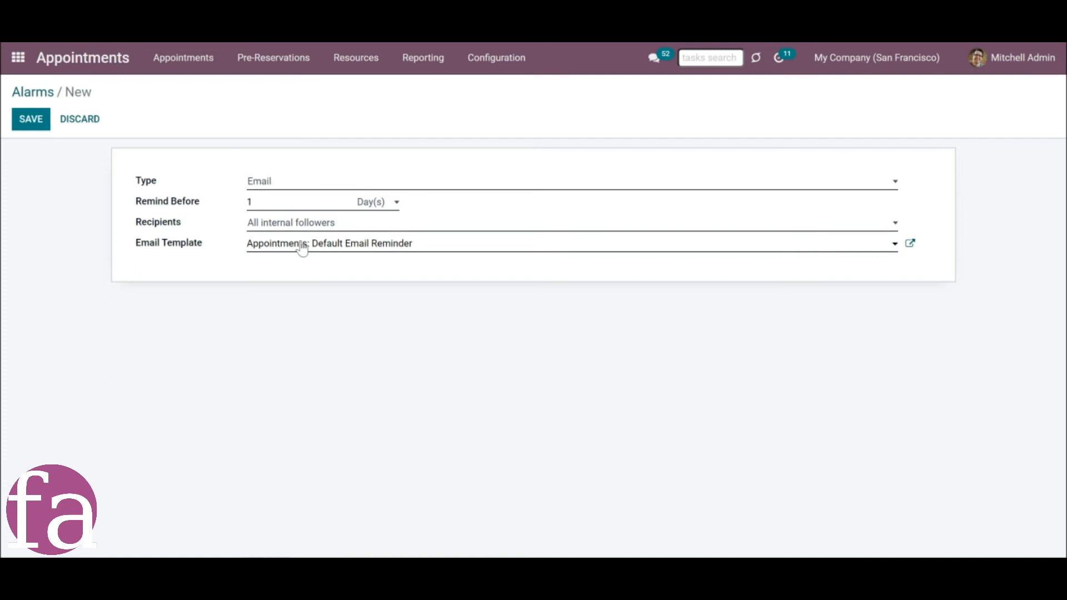
Set the reminder's interval to Hour(s) and its recipients to All external followers (portal), and save it.
{"action": "left_click", "coordinate": [374, 203]}
{"action": "left_click", "coordinate": [391, 233]}
{"action": "left_click", "coordinate": [319, 225]}
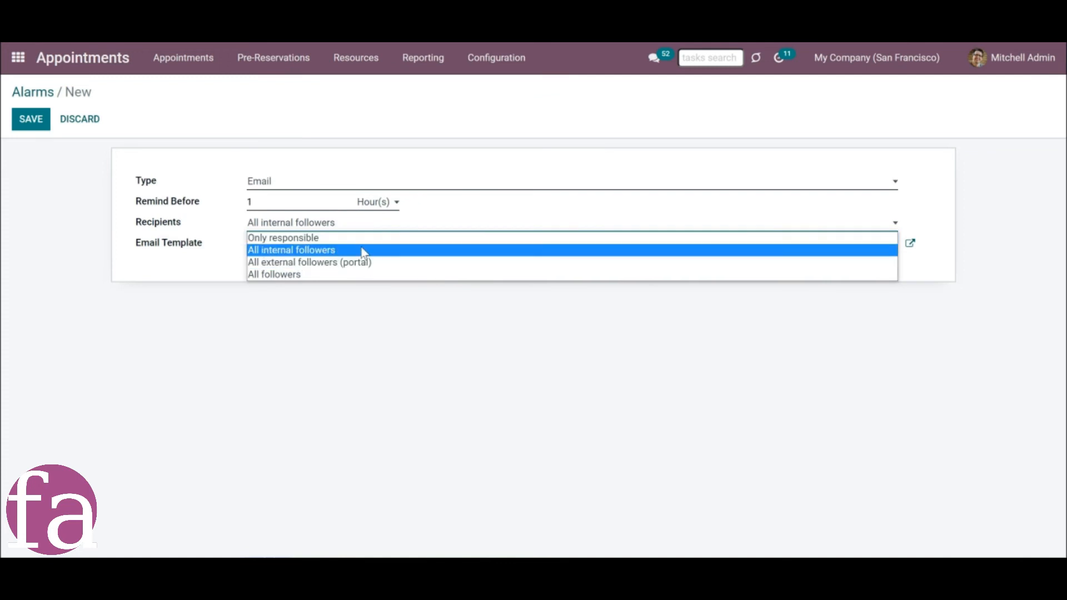
{"action": "left_click", "coordinate": [312, 263]}
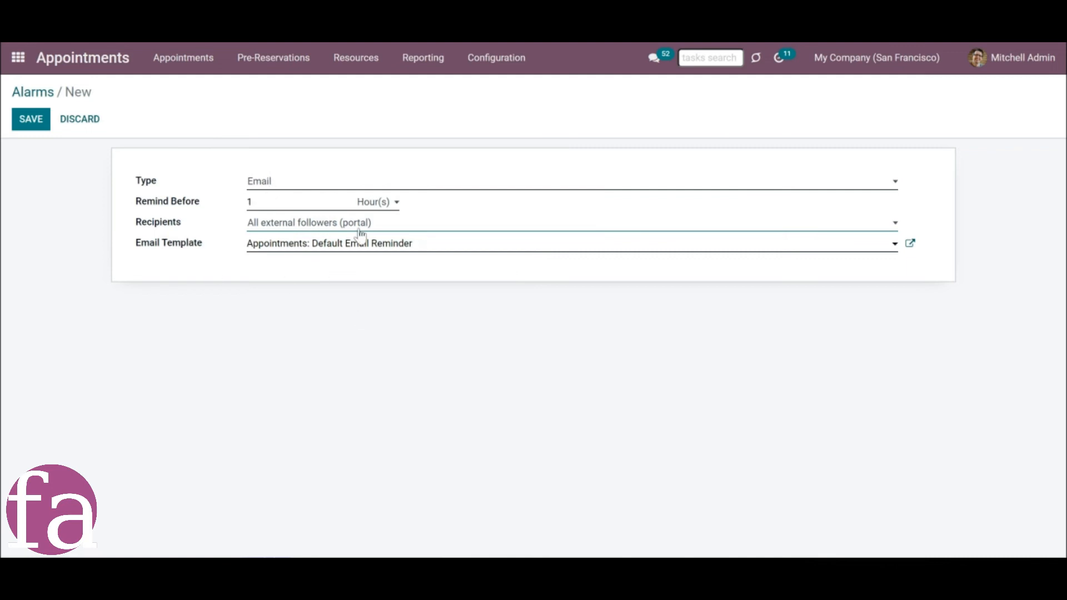
{"action": "left_click", "coordinate": [25, 125]}
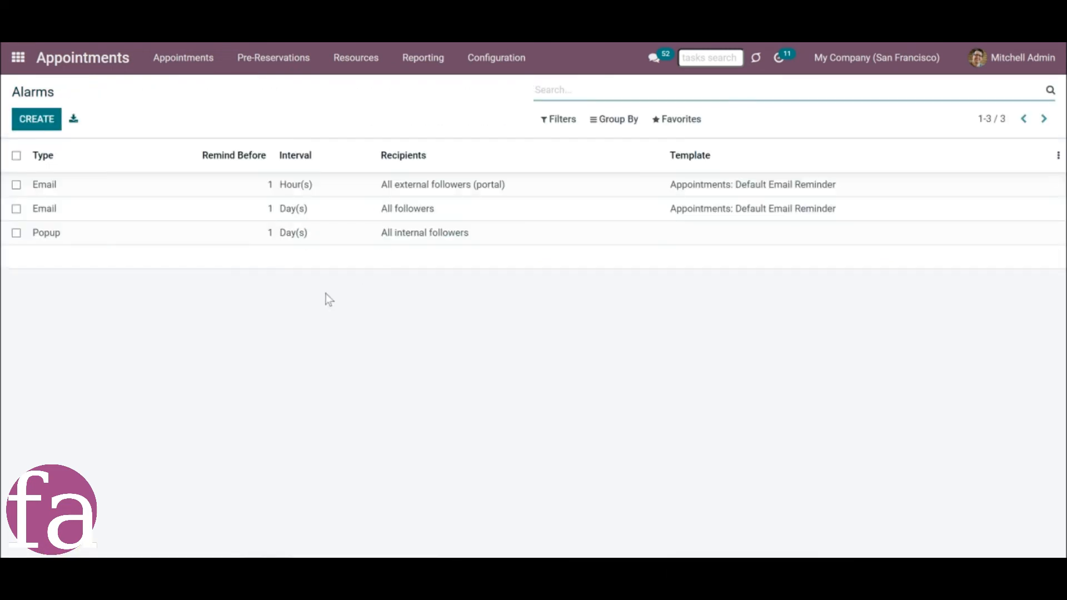
Open the Rooms resource type for editing and display its notification settings.
{"action": "left_click", "coordinate": [356, 59]}
{"action": "left_click", "coordinate": [361, 90]}
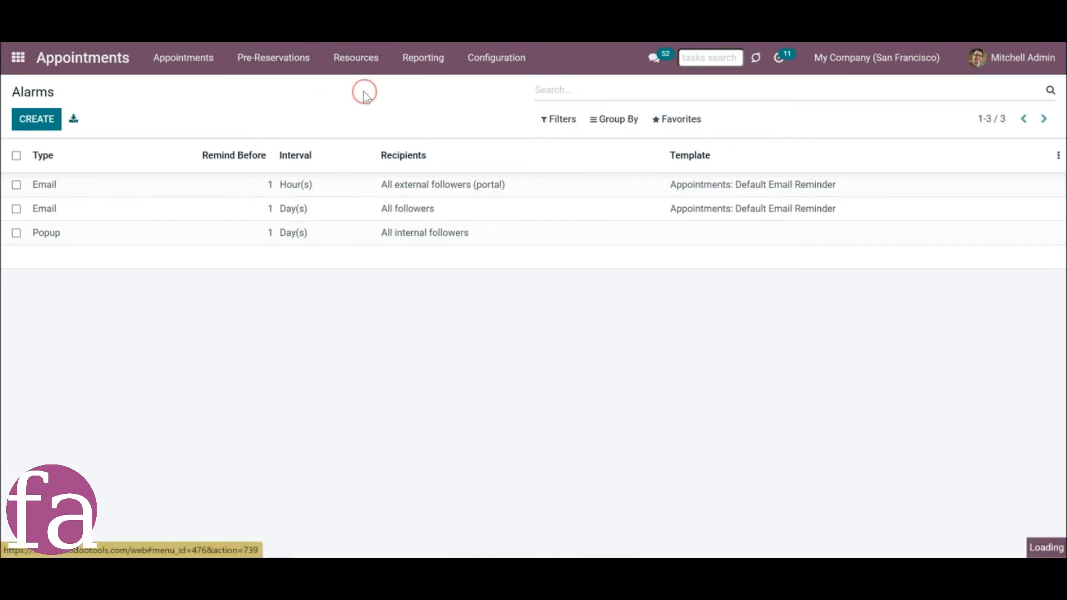
{"action": "left_click", "coordinate": [335, 233]}
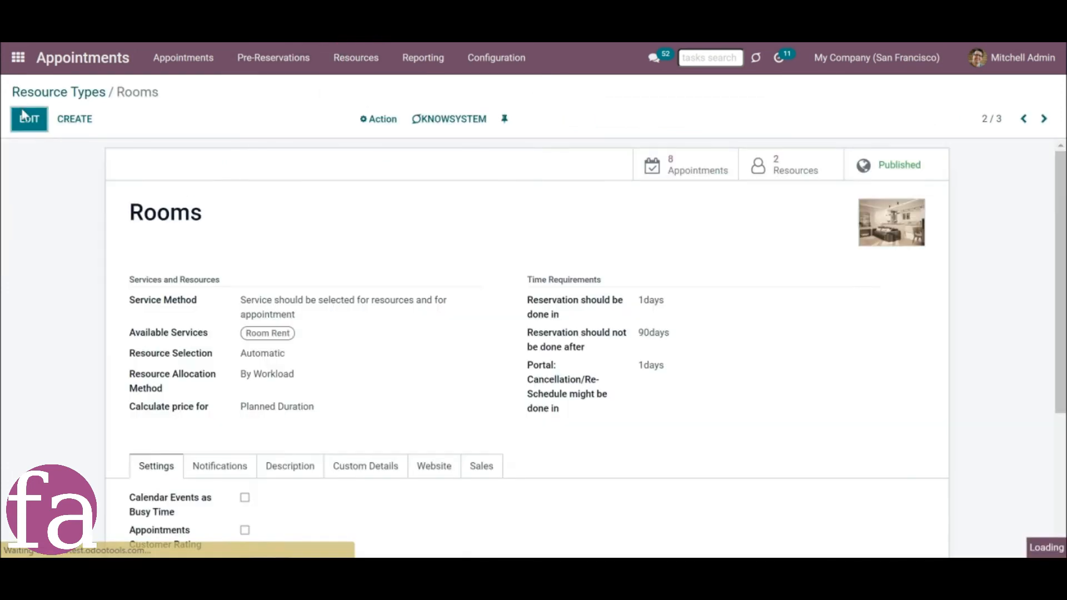
{"action": "left_click", "coordinate": [29, 119]}
{"action": "scroll", "coordinate": [200, 395], "scroll_direction": "down", "scroll_amount": 4}
{"action": "left_click", "coordinate": [222, 257]}
Add the 1-day Popup, 1-hour Email and 1-day Email default alarms to the Rooms resource type and save.
{"action": "left_click", "coordinate": [293, 363]}
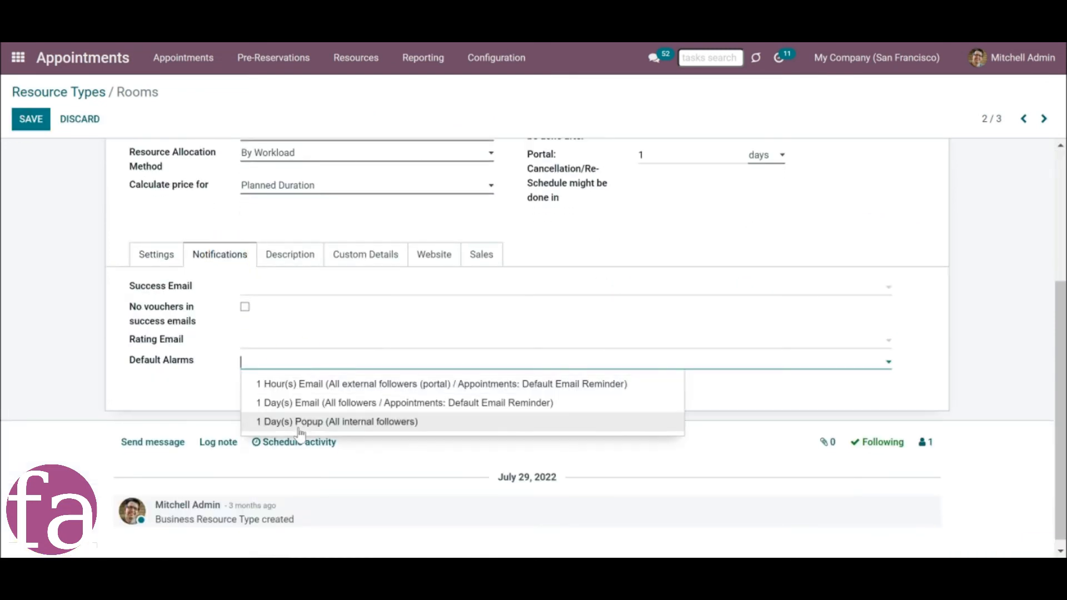
{"action": "left_click", "coordinate": [299, 426]}
{"action": "left_click", "coordinate": [462, 364]}
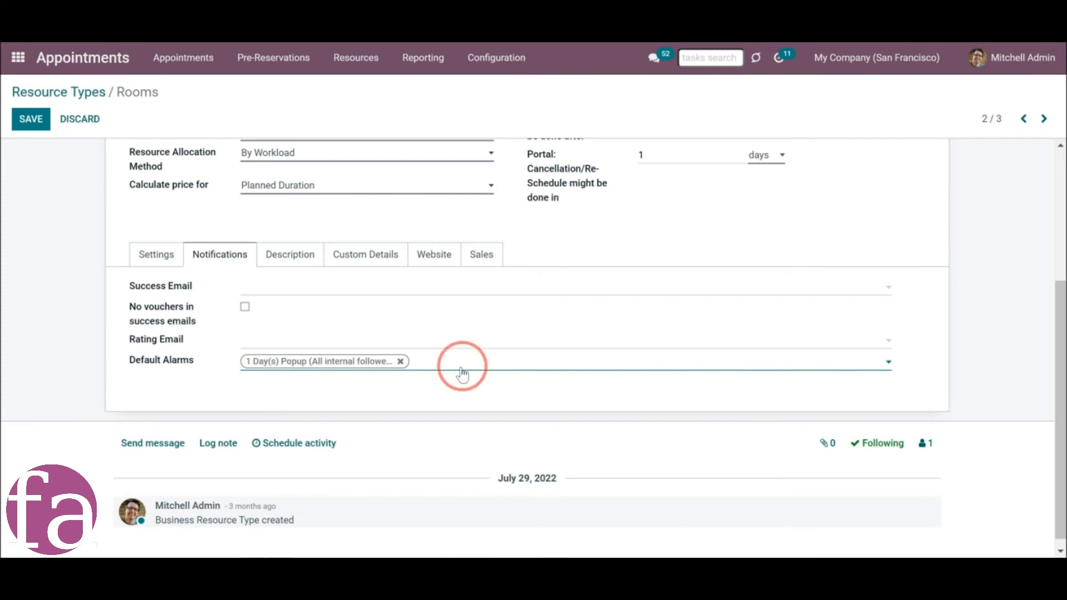
{"action": "left_click", "coordinate": [459, 389]}
{"action": "left_click", "coordinate": [610, 379]}
{"action": "left_click", "coordinate": [612, 387]}
{"action": "left_click", "coordinate": [31, 119]}
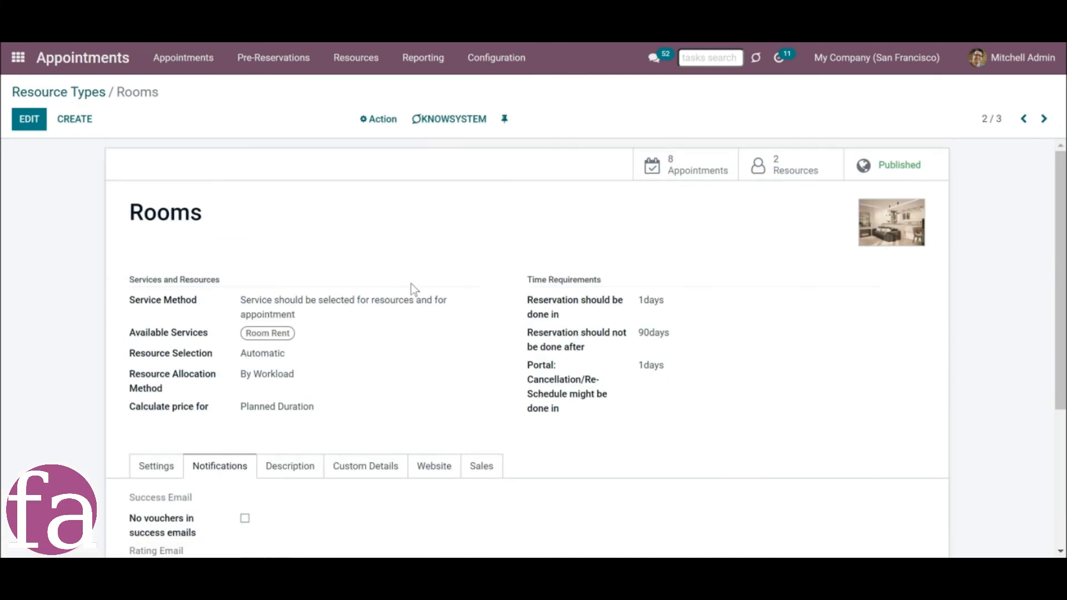
{"action": "scroll", "coordinate": [443, 312], "scroll_direction": "down", "scroll_amount": 3}
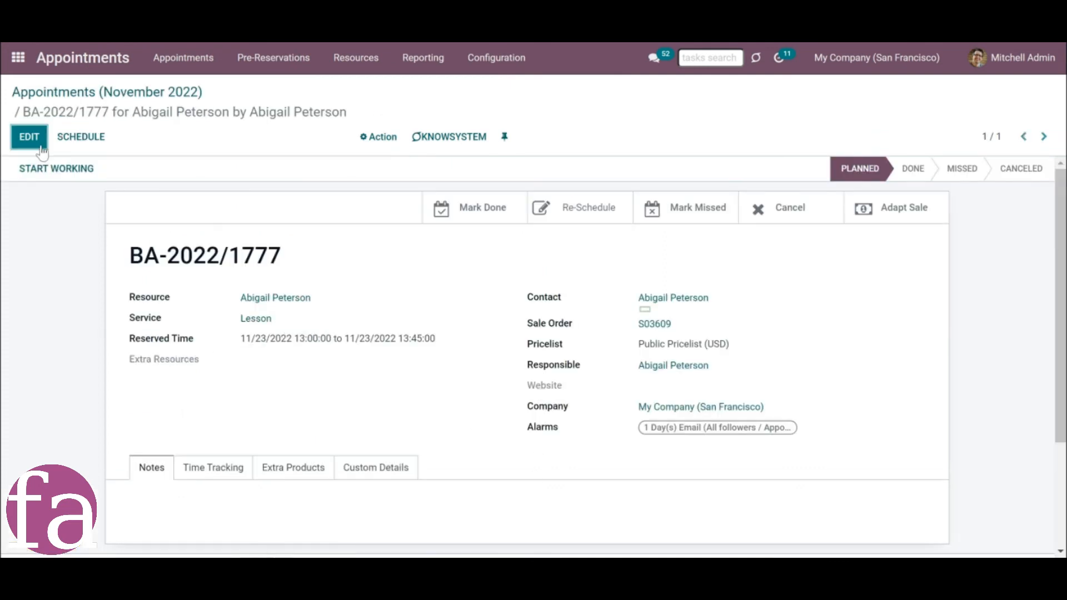
Add the 1-hour Email and 1-day Popup alarms to the planned Lesson appointment and save it.
{"action": "left_click", "coordinate": [41, 148]}
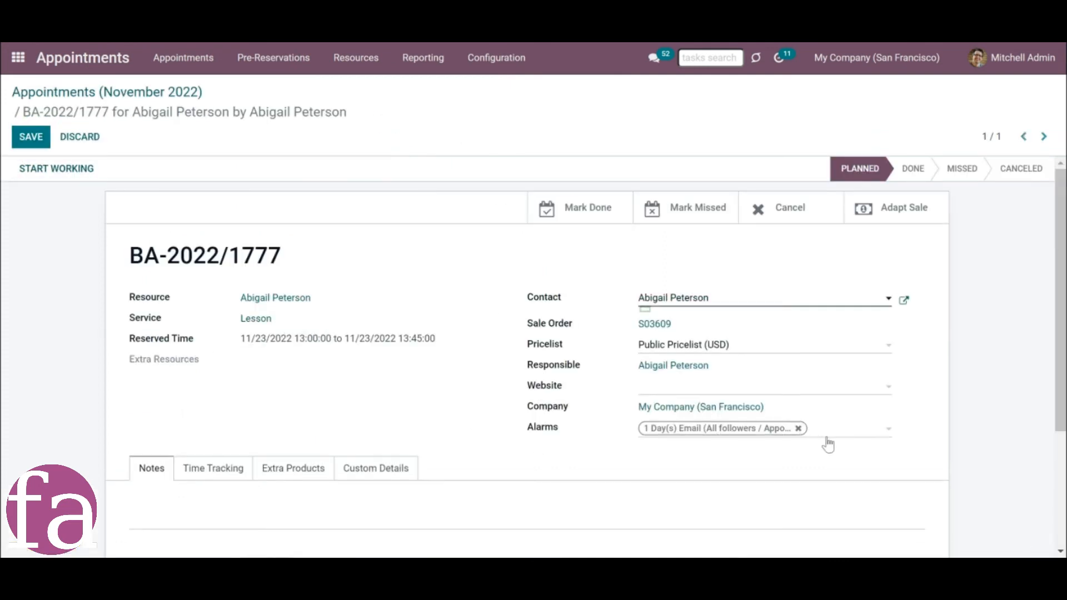
{"action": "left_click", "coordinate": [830, 436]}
{"action": "left_click", "coordinate": [822, 451]}
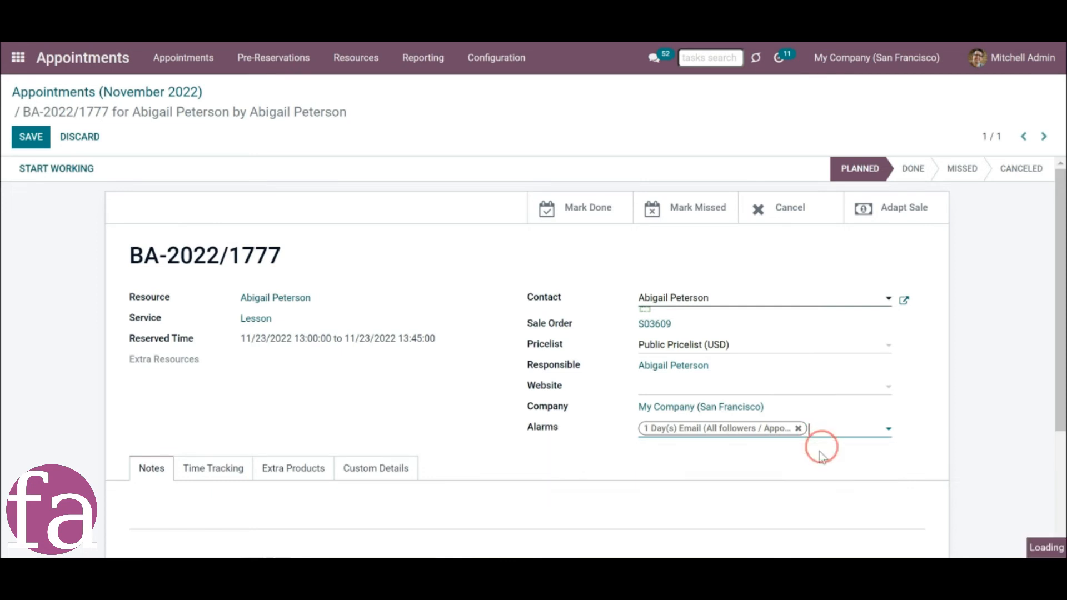
{"action": "left_click", "coordinate": [827, 441]}
{"action": "left_click", "coordinate": [823, 464]}
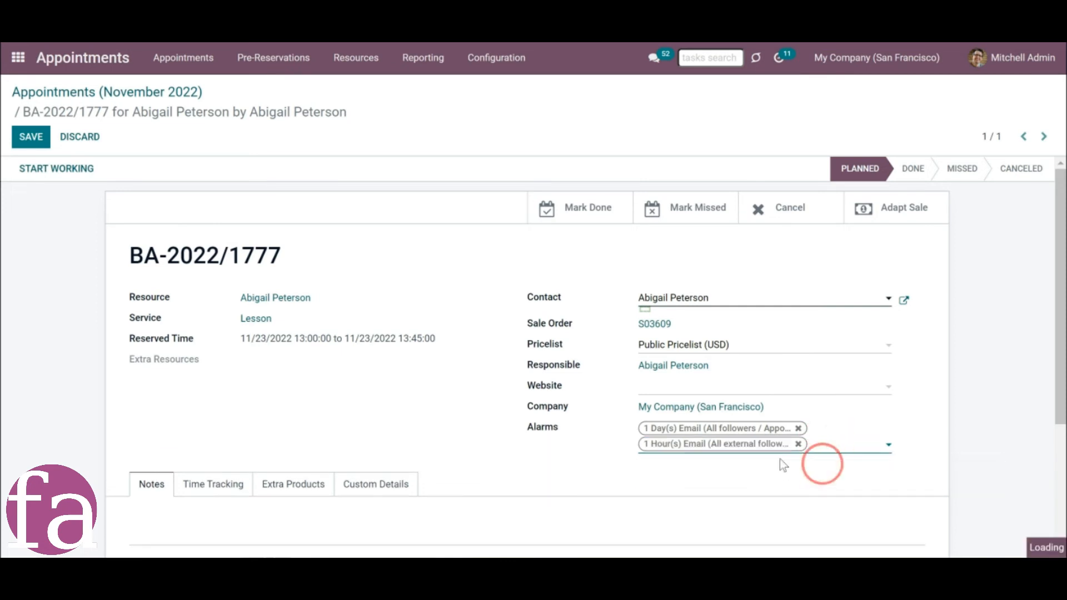
{"action": "key", "text": "alt+s"}
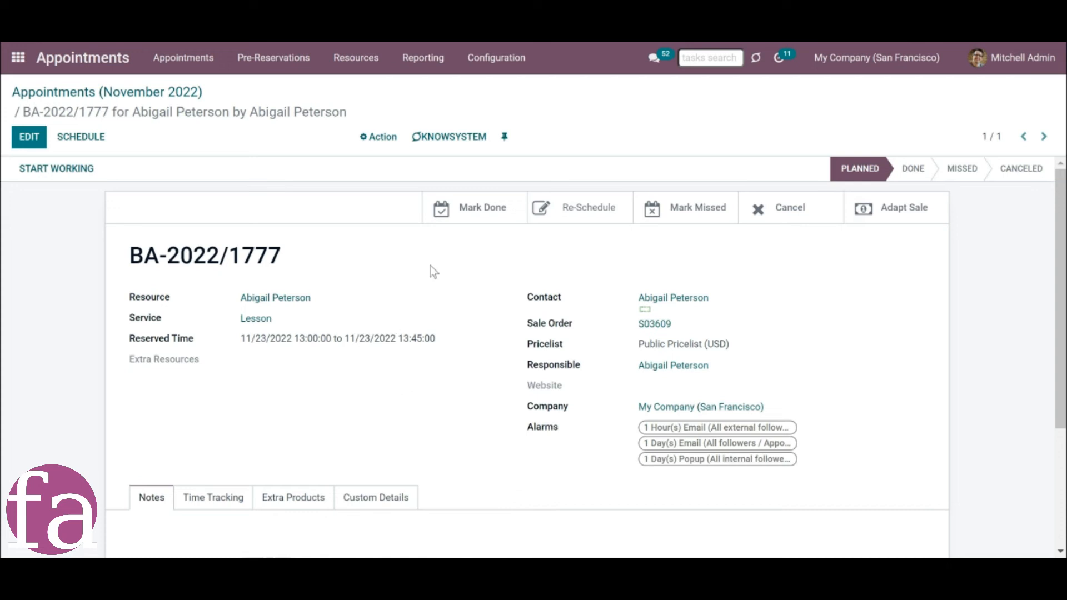
Open the appointments' reminder queue.
{"action": "left_click", "coordinate": [489, 61]}
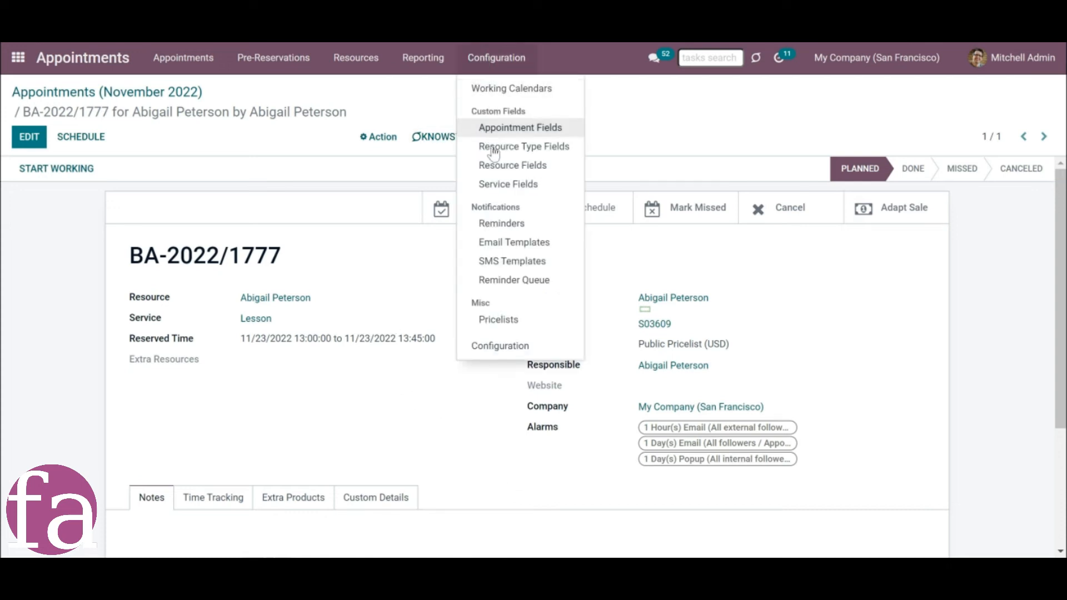
{"action": "left_click", "coordinate": [507, 284]}
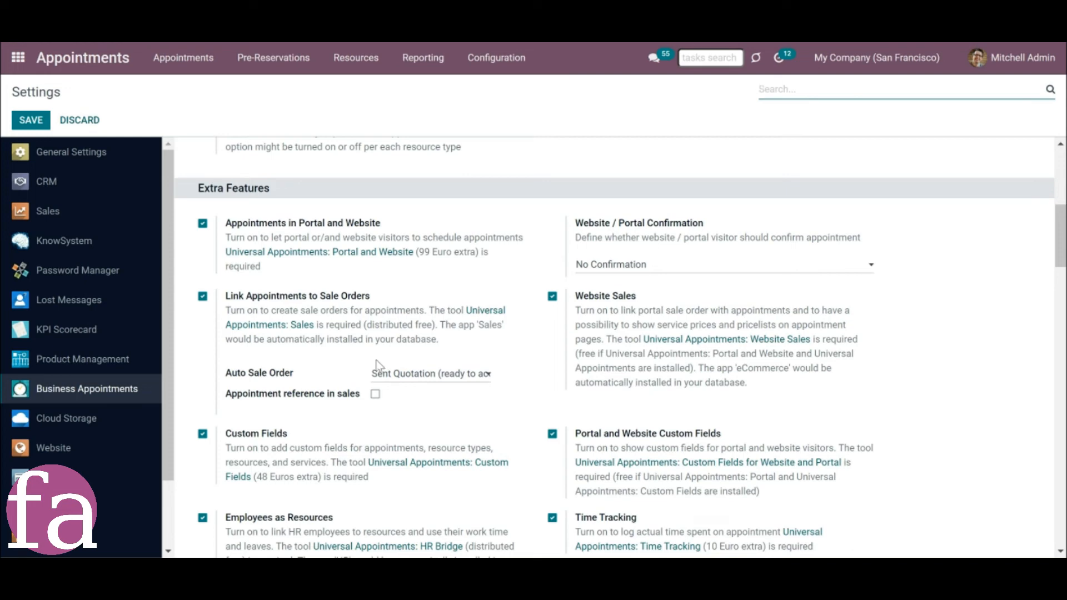
In the Business Appointments settings, turn off Website Sales and set Auto Sale Order to Sent Quotation (ready to accept and pay).
{"action": "left_click", "coordinate": [403, 374]}
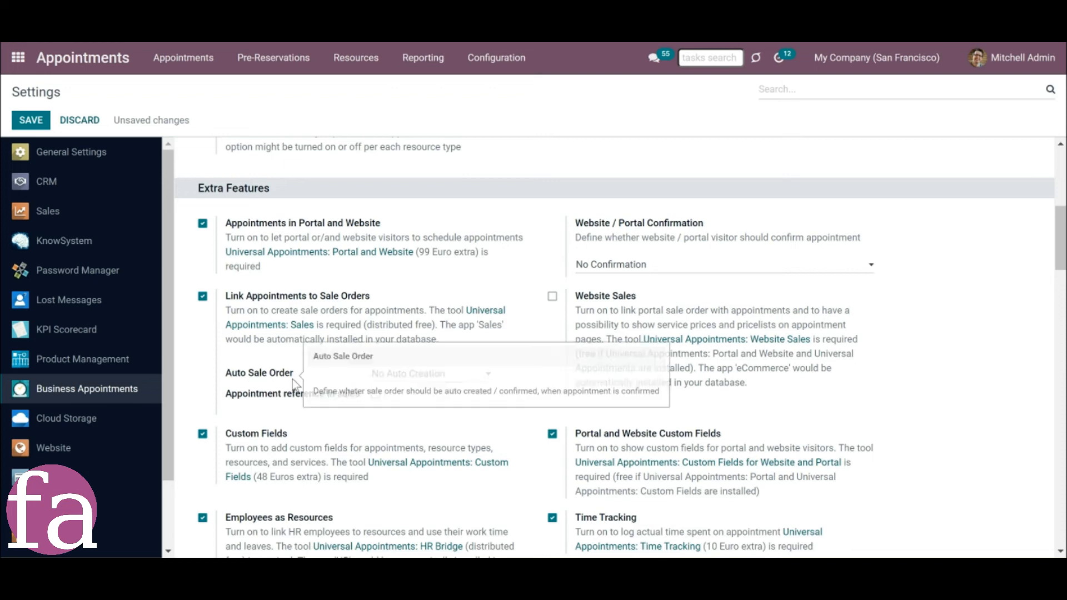
{"action": "mouse_move", "coordinate": [270, 378]}
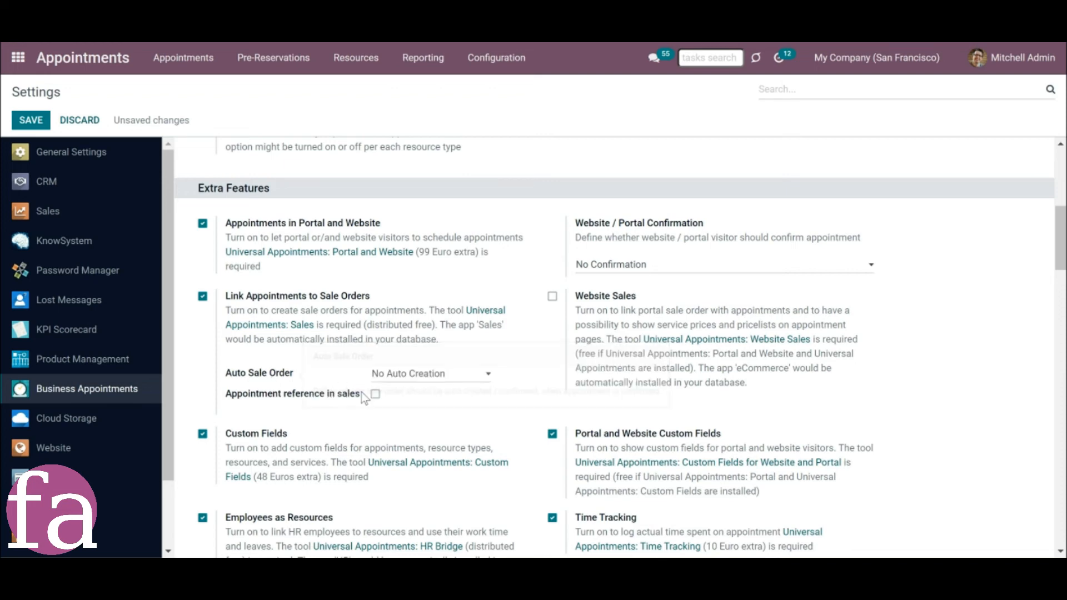
{"action": "left_click", "coordinate": [482, 385]}
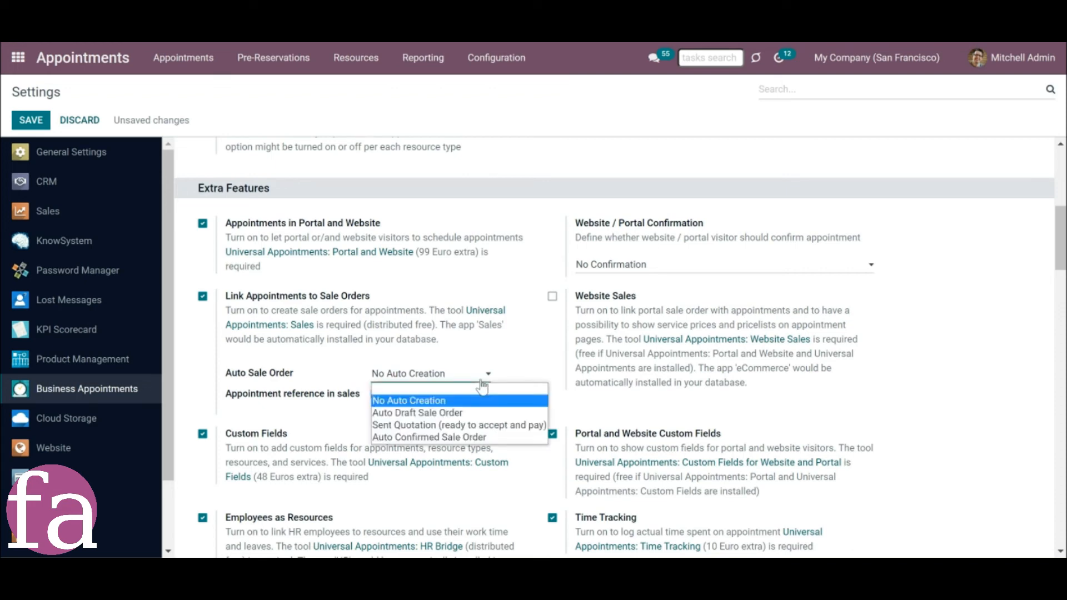
{"action": "left_click", "coordinate": [465, 424]}
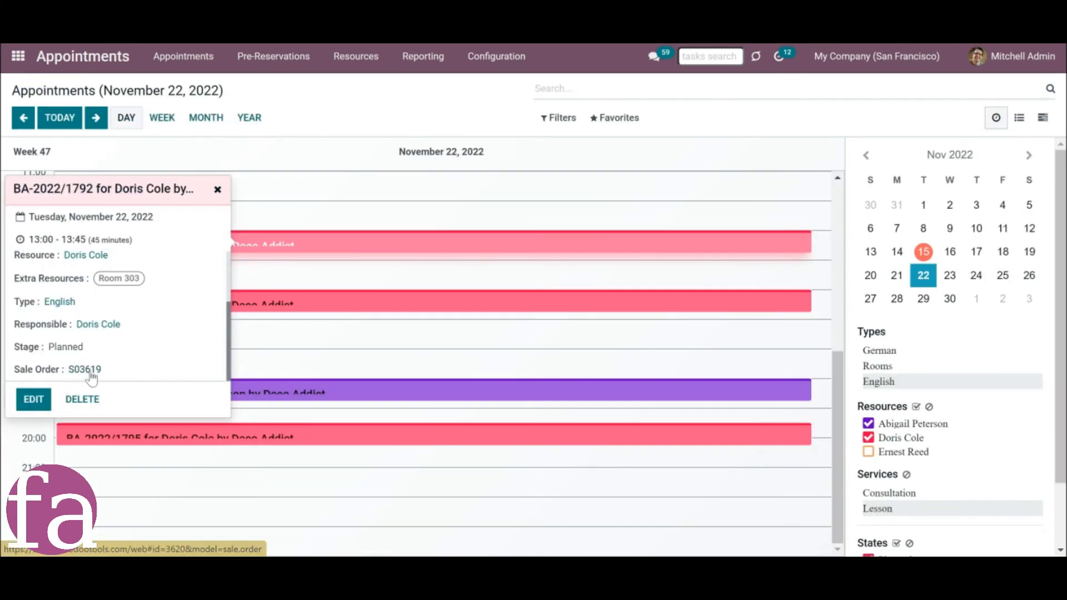
Edit the Deco Addict quotation and set the Lesson line's unit price to 100.
{"action": "left_click", "coordinate": [89, 371]}
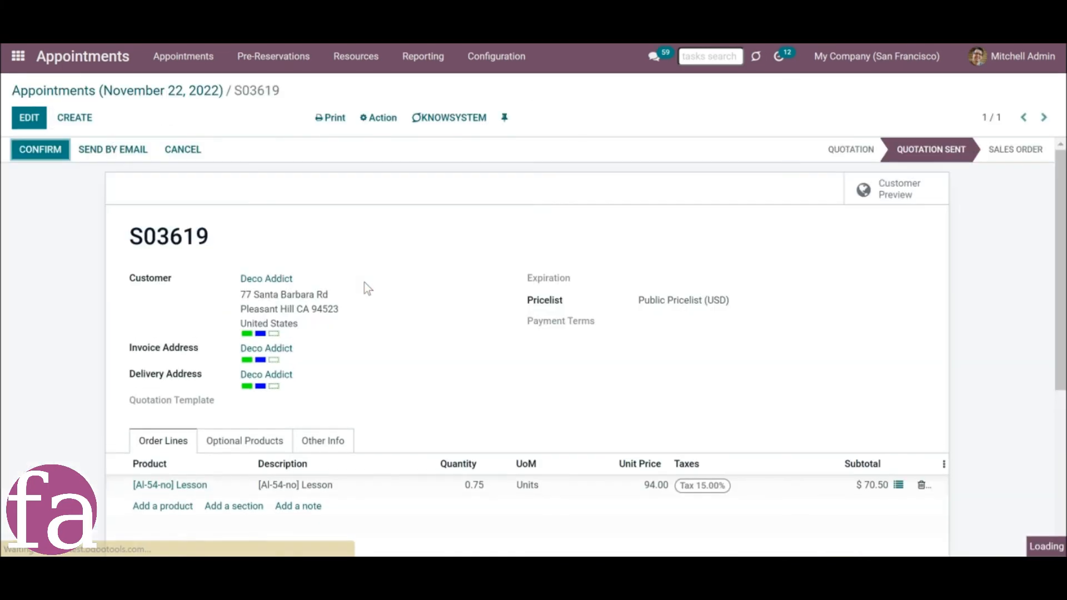
{"action": "left_click", "coordinate": [29, 117]}
{"action": "scroll", "coordinate": [242, 222], "scroll_direction": "down", "scroll_amount": 5}
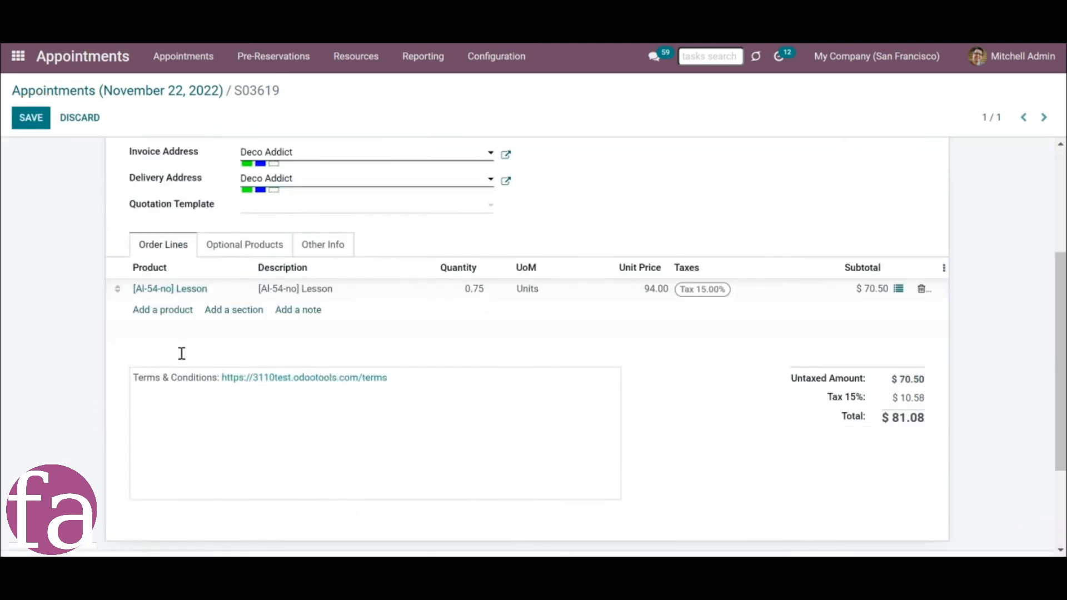
{"action": "left_click", "coordinate": [163, 210]}
{"action": "left_click", "coordinate": [862, 188]}
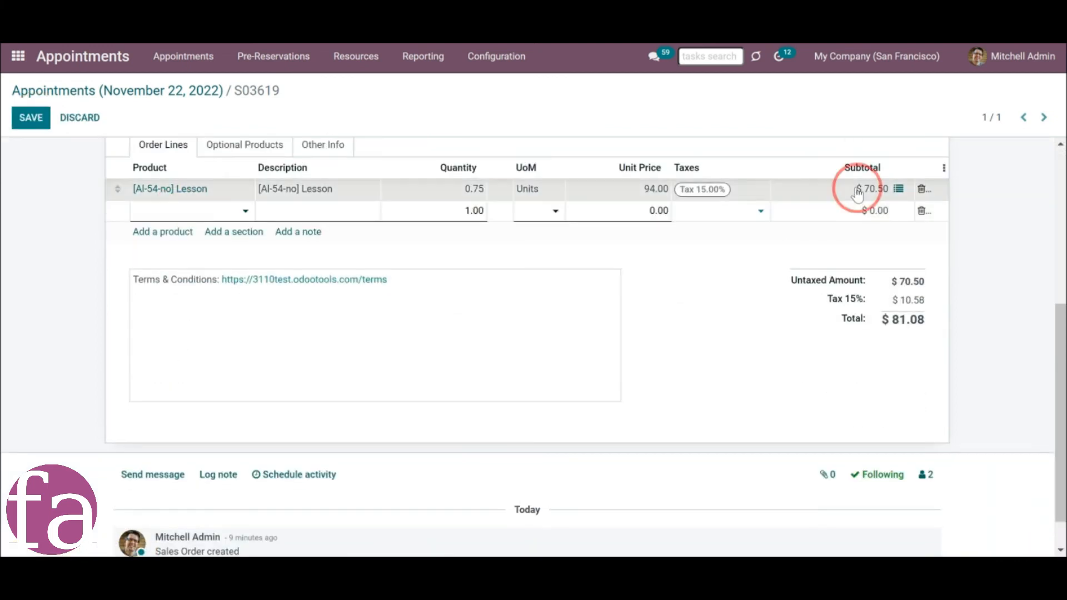
{"action": "left_click", "coordinate": [644, 190]}
{"action": "double_click", "coordinate": [650, 190]}
{"action": "type", "text": "100"}
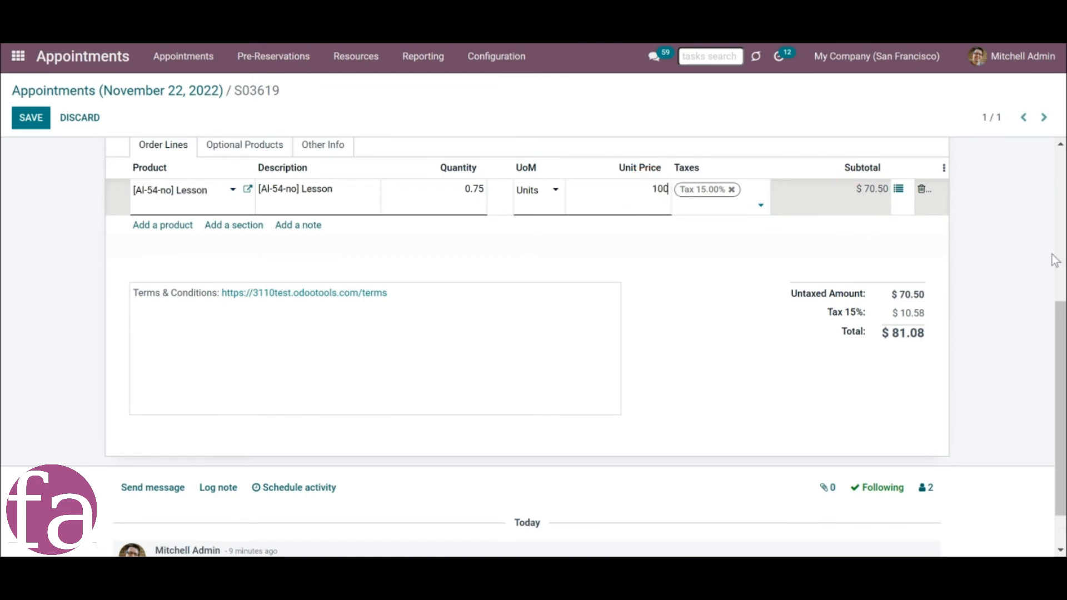
{"action": "left_click", "coordinate": [1019, 231]}
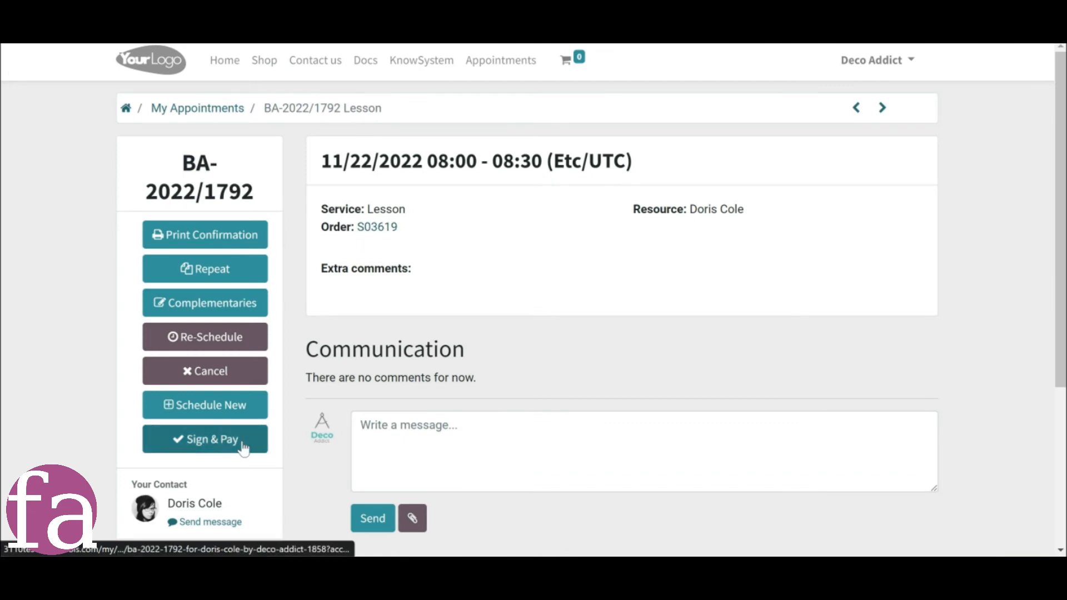
Start signing and paying for the Lesson appointment from the customer's portal page.
{"action": "left_click", "coordinate": [192, 442]}
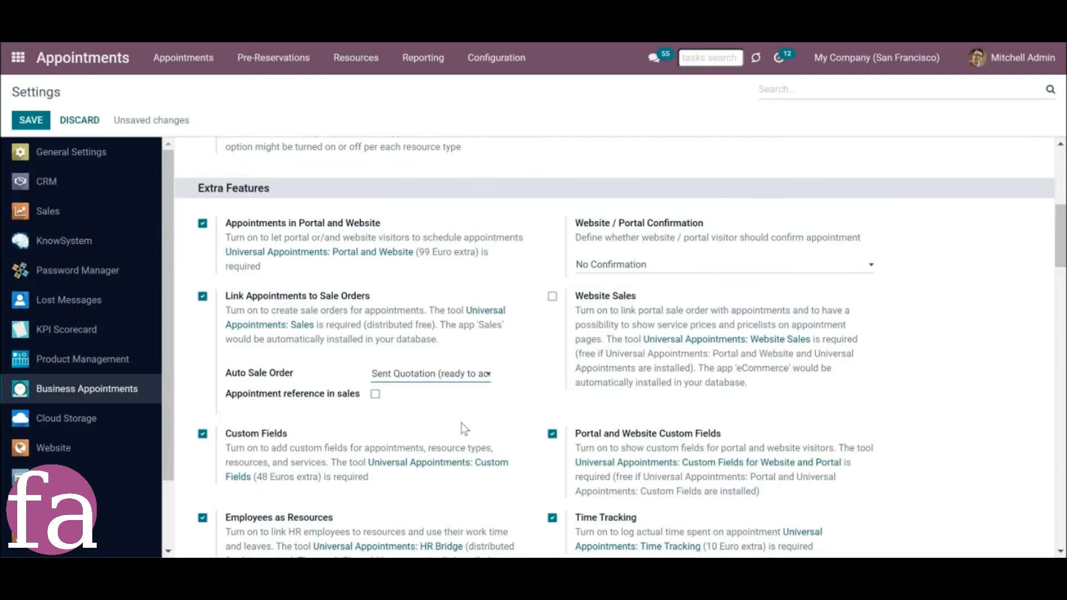
Set Auto Sale Order to Auto Confirmed Sale Order and review the order linked to the 15:00 appointment on November 22.
{"action": "left_click", "coordinate": [460, 374]}
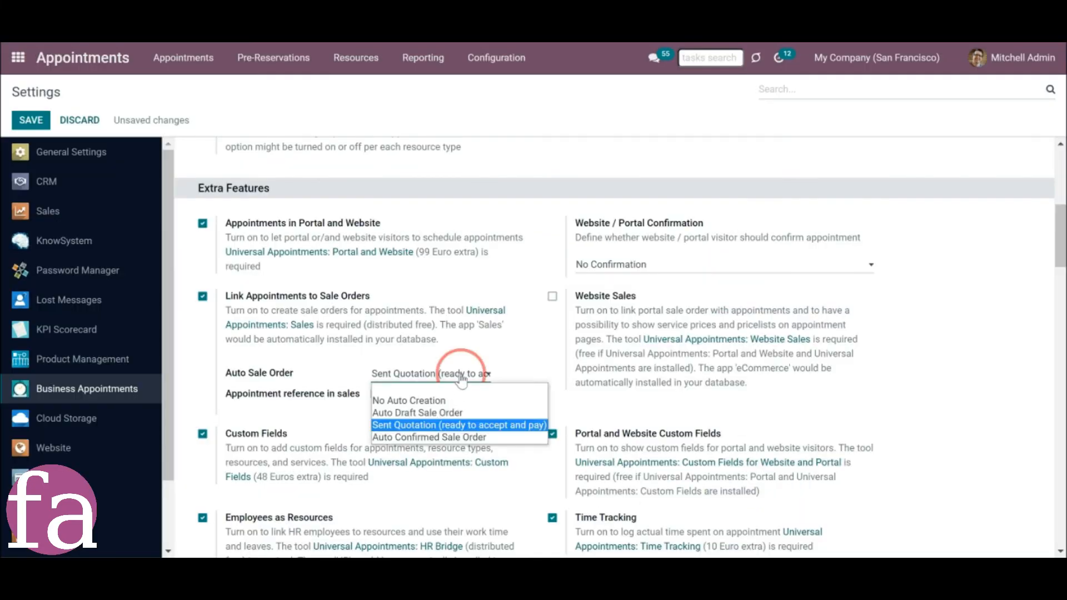
{"action": "left_click", "coordinate": [440, 438]}
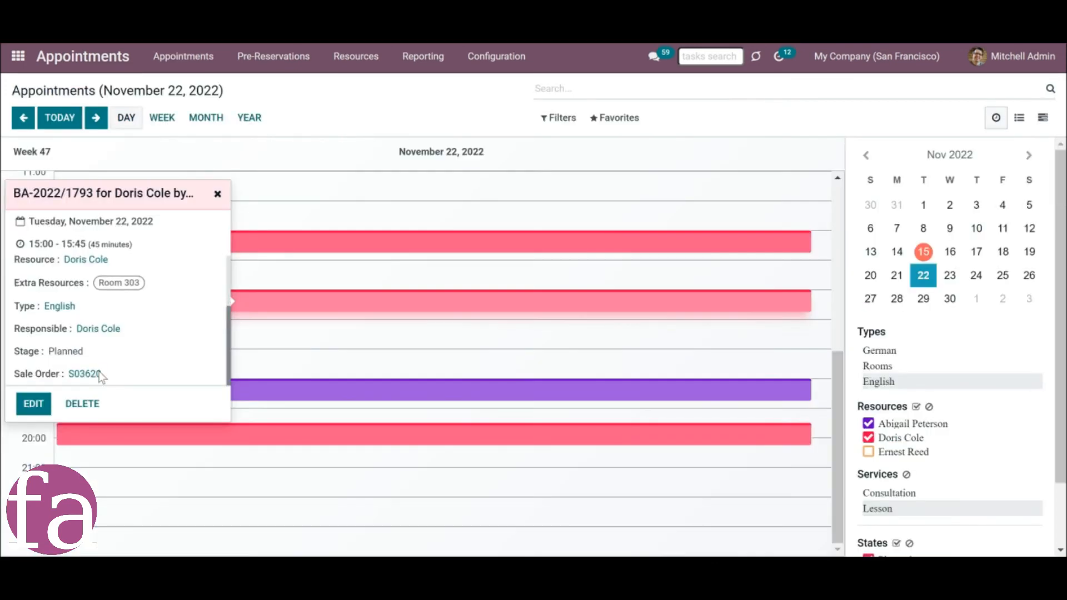
{"action": "left_click", "coordinate": [99, 375]}
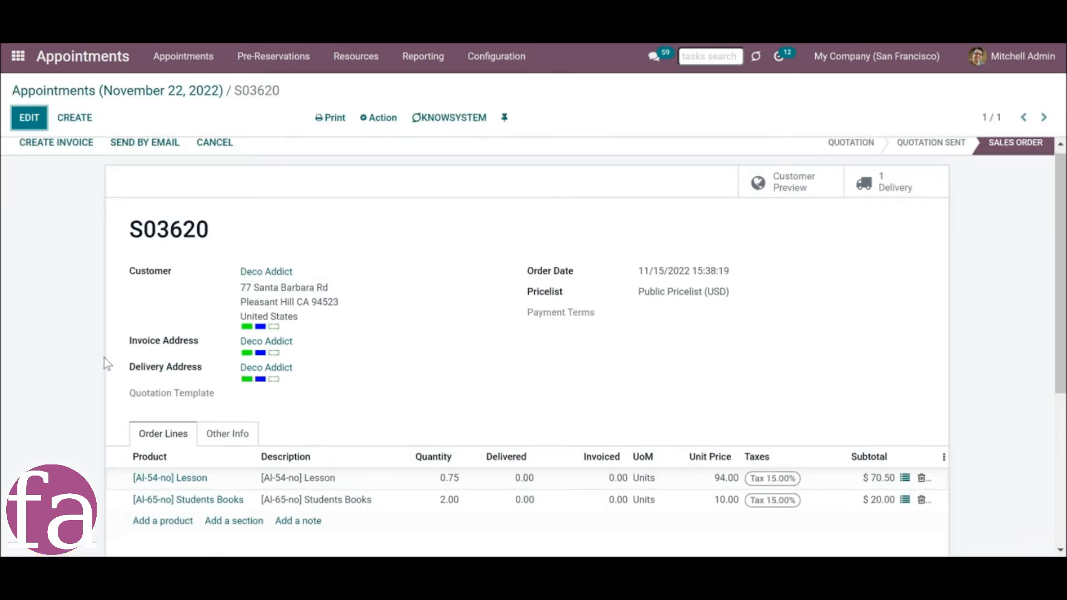
{"action": "scroll", "coordinate": [105, 358], "scroll_direction": "down", "scroll_amount": 3}
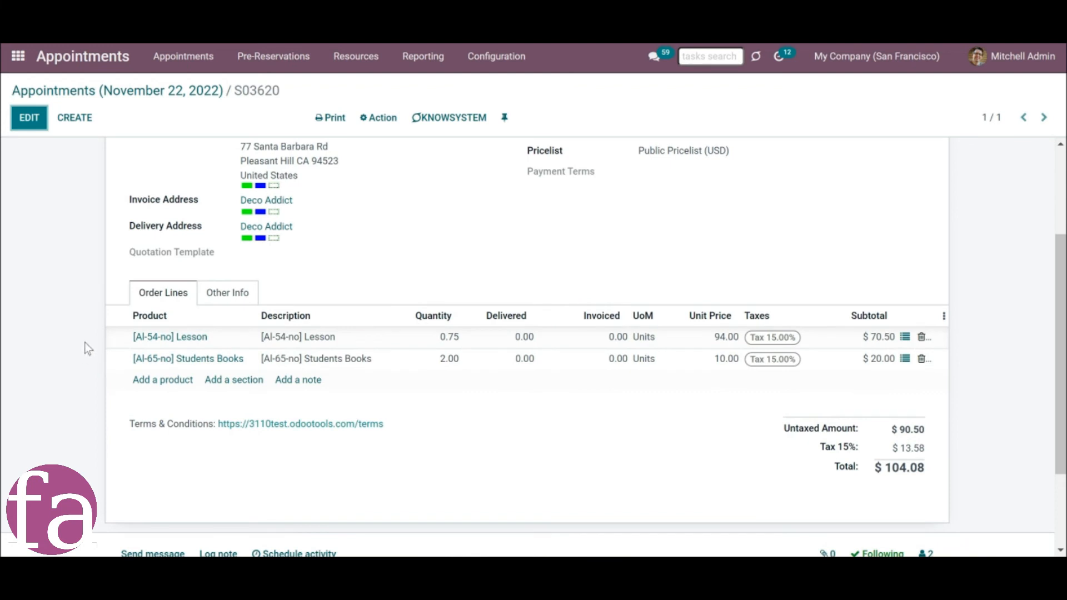
{"action": "scroll", "coordinate": [84, 342], "scroll_direction": "down", "scroll_amount": 2}
{"action": "scroll", "coordinate": [84, 342], "scroll_direction": "up", "scroll_amount": 5}
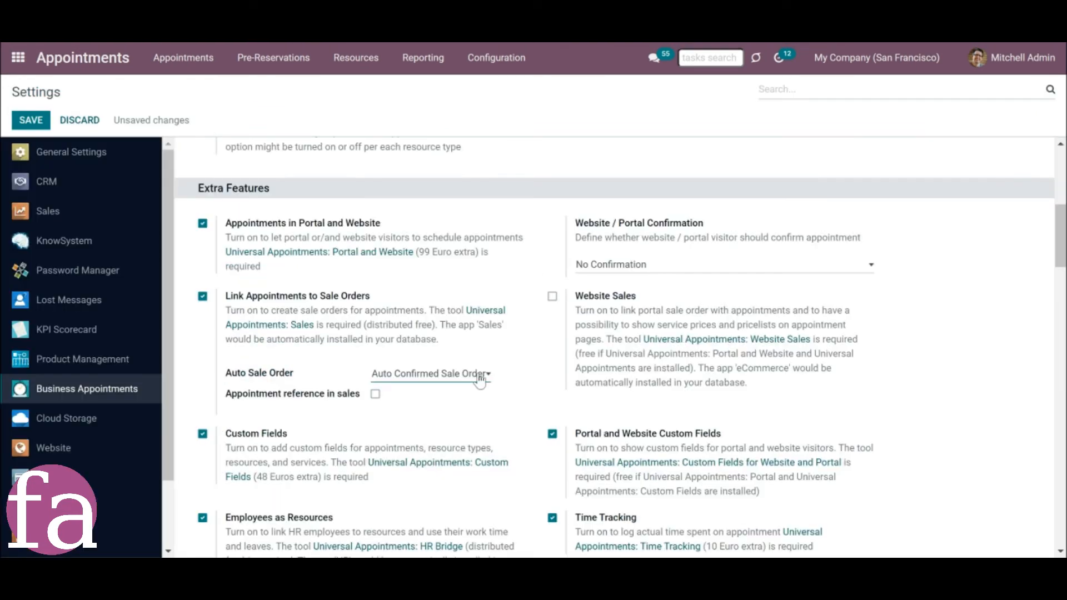
Set Auto Sale Order to Auto Draft Sale Order and review the quotation linked to the 18:00 appointment on November 22.
{"action": "left_click", "coordinate": [477, 374]}
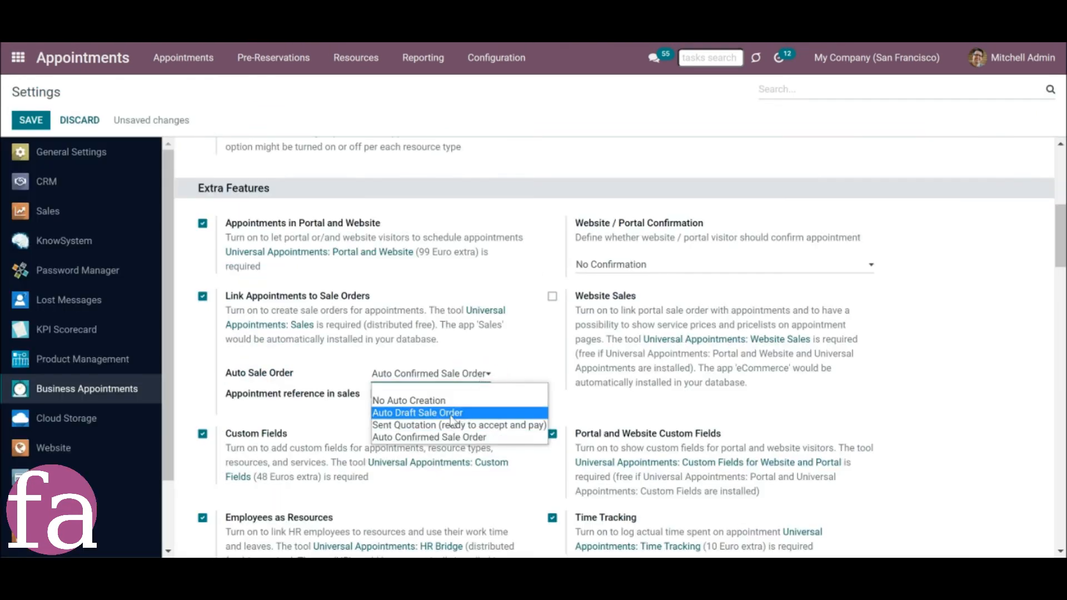
{"action": "left_click", "coordinate": [453, 413]}
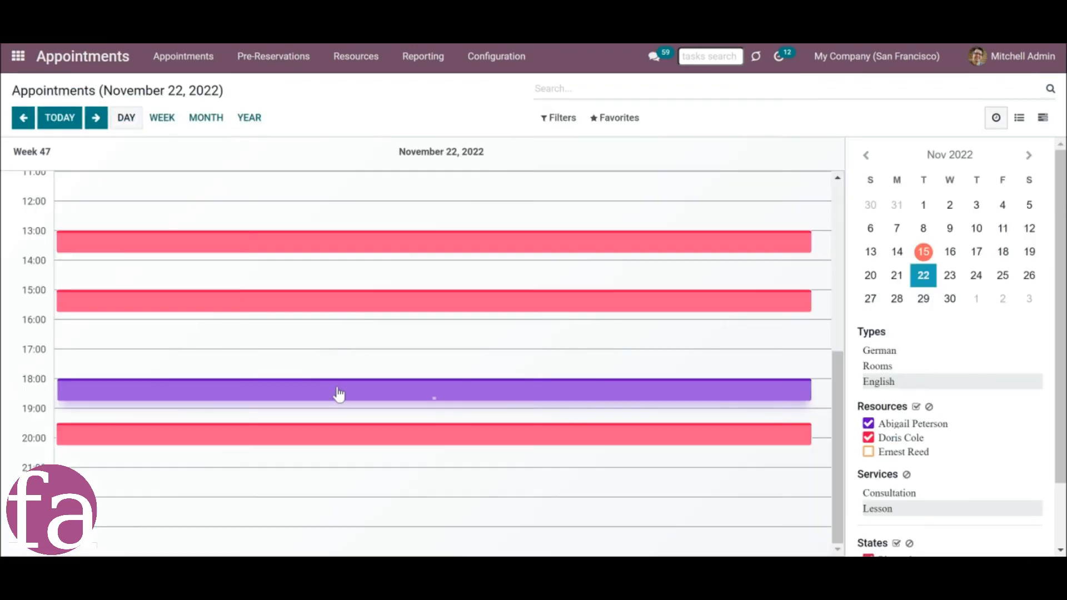
{"action": "left_click", "coordinate": [337, 392]}
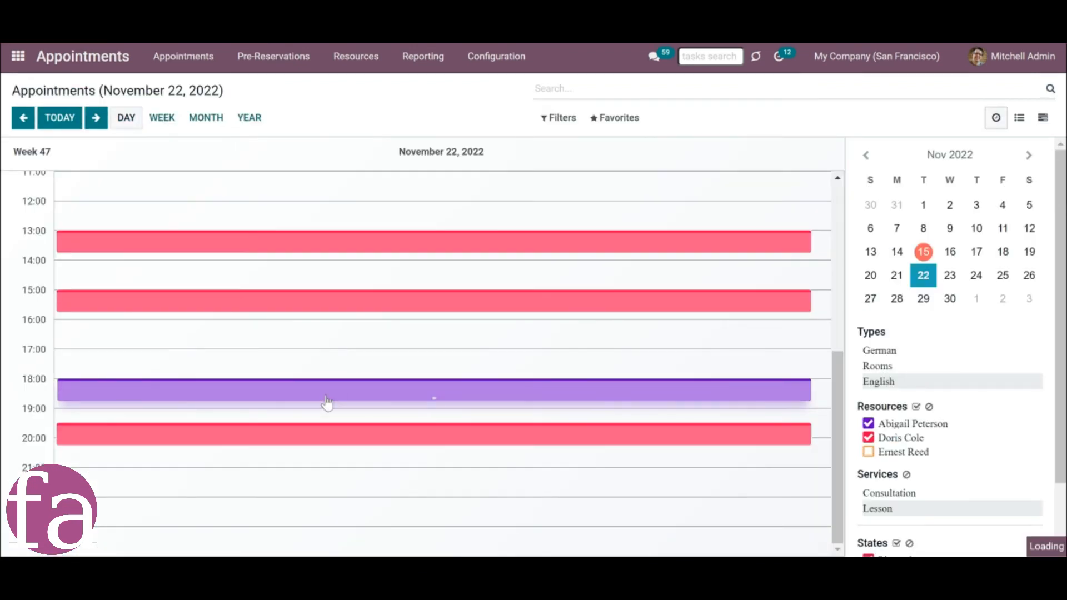
{"action": "scroll", "coordinate": [155, 412], "scroll_direction": "down", "scroll_amount": 2}
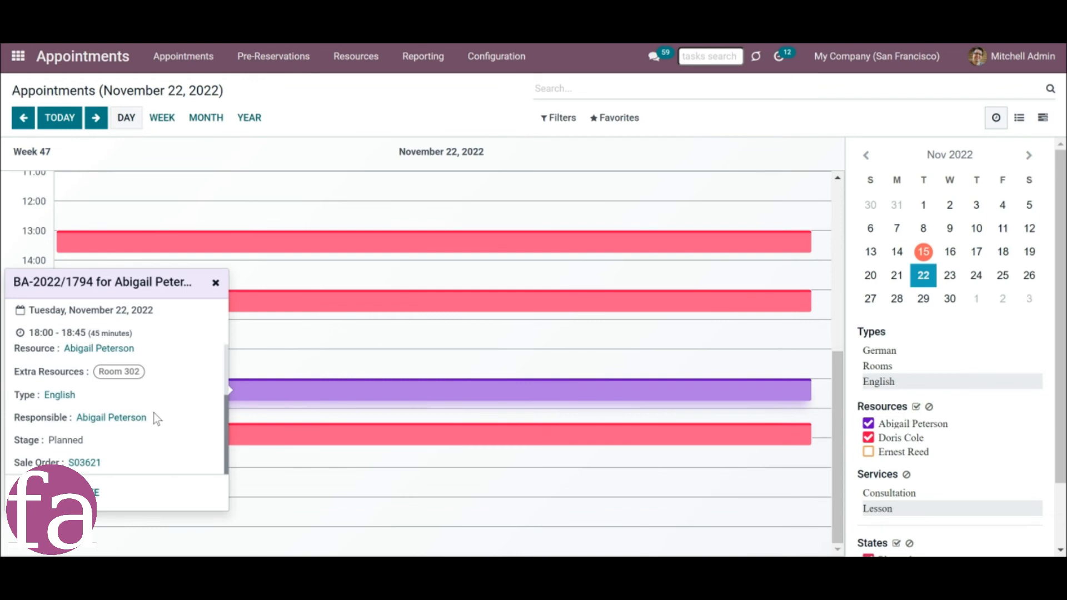
{"action": "left_click", "coordinate": [87, 468]}
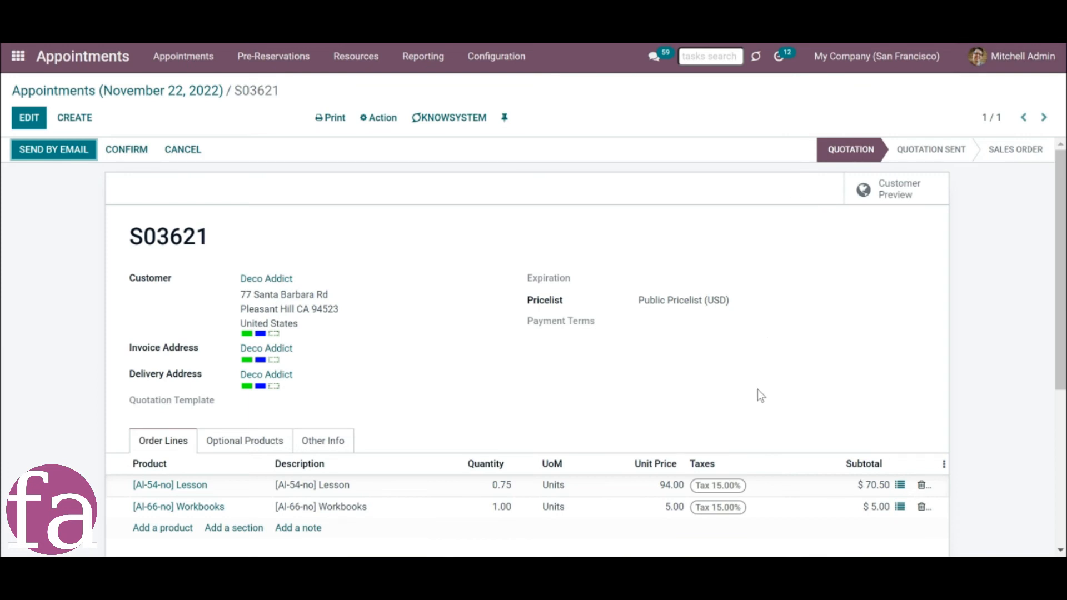
{"action": "scroll", "coordinate": [757, 395], "scroll_direction": "down", "scroll_amount": 1}
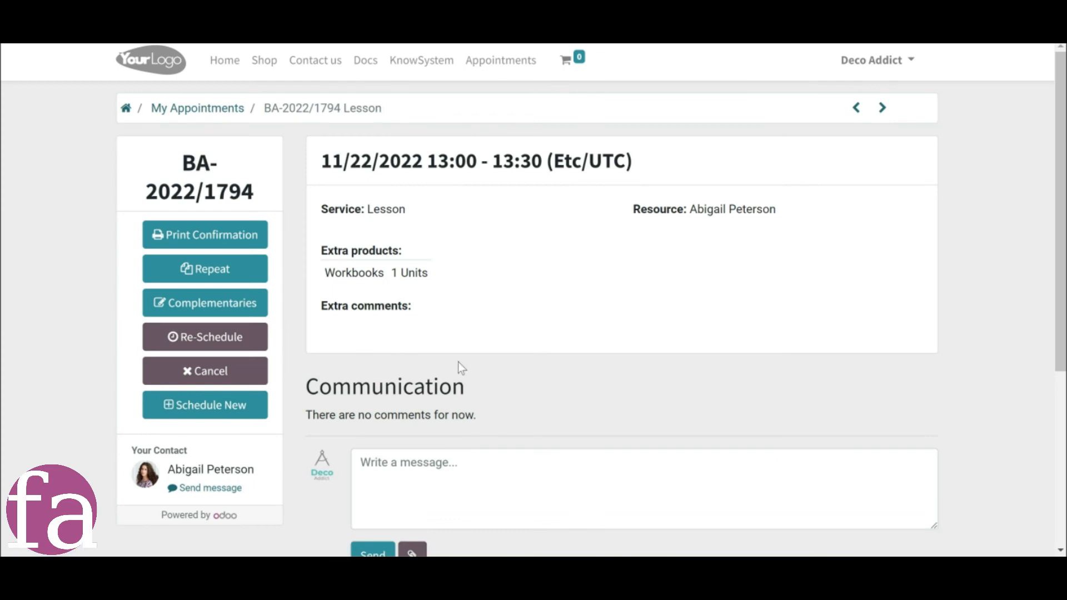
View the complementary products offered for the Lesson appointment on the customer's portal page and close the dialog.
{"action": "left_click", "coordinate": [216, 305]}
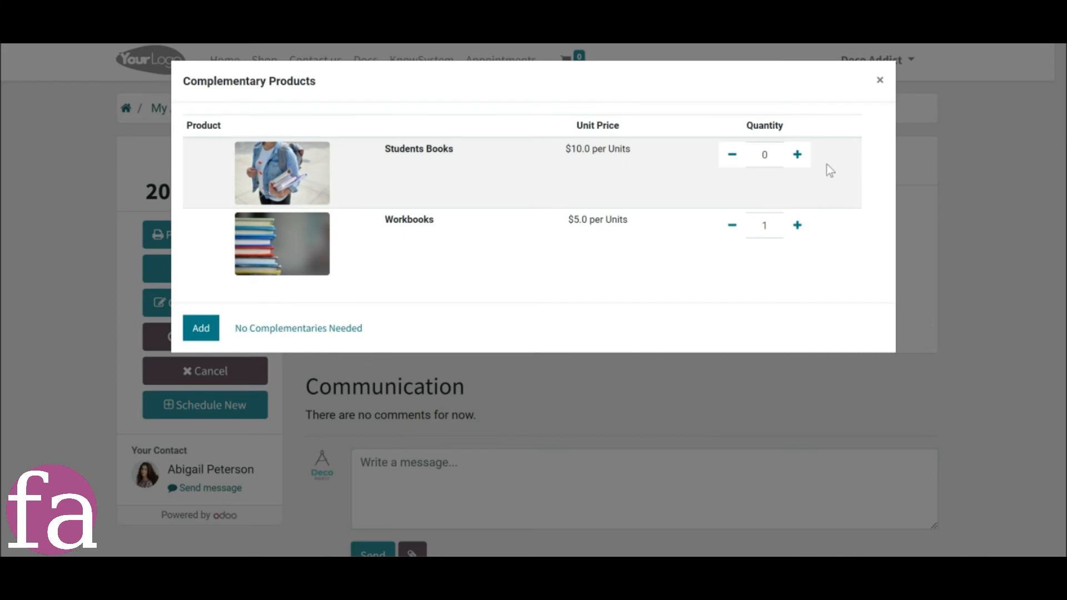
{"action": "left_click", "coordinate": [878, 80]}
{"action": "left_click", "coordinate": [836, 127]}
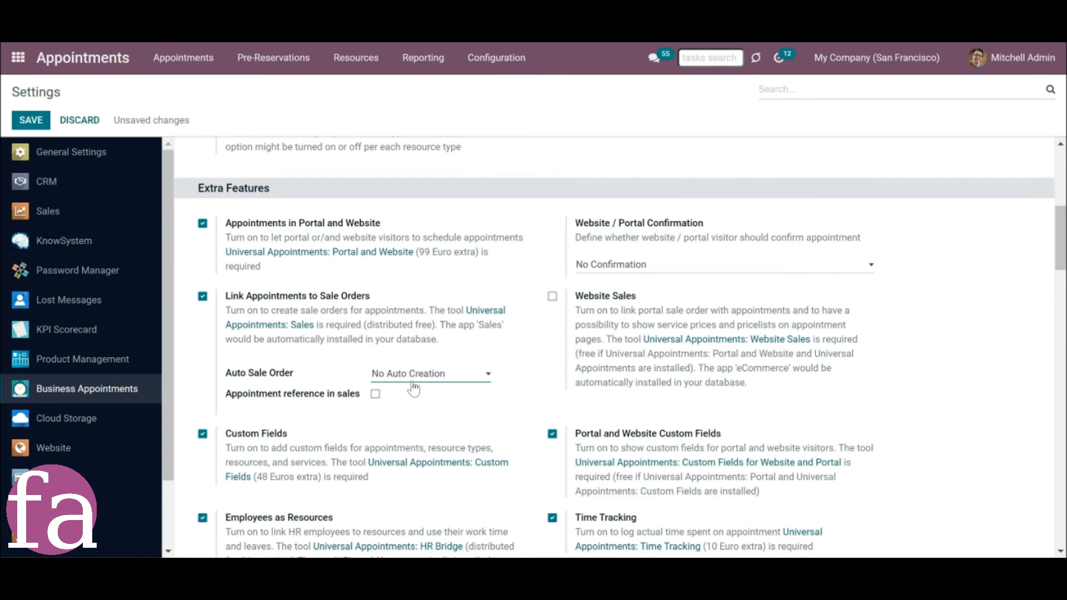
Set Auto Sale Order to No Auto Creation in the Business Appointments settings.
{"action": "left_click", "coordinate": [421, 371]}
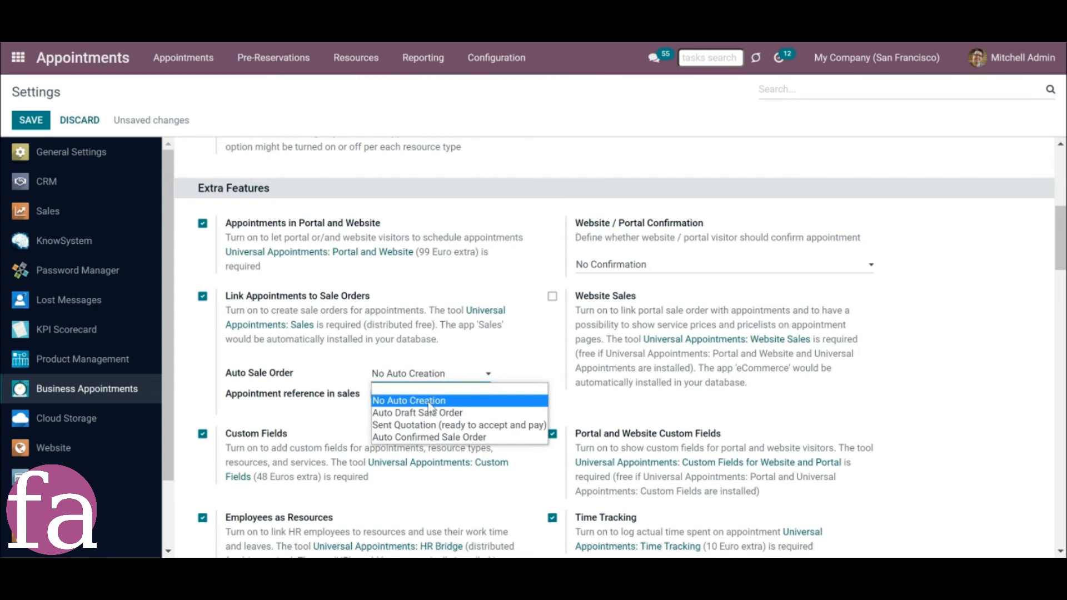
{"action": "left_click", "coordinate": [428, 402]}
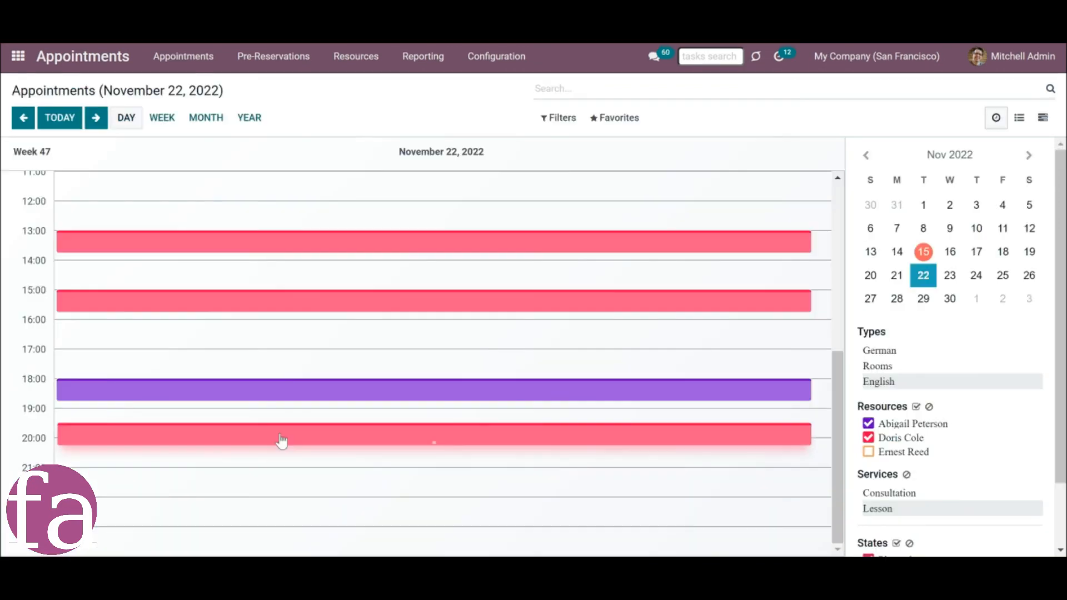
{"action": "left_click", "coordinate": [281, 441]}
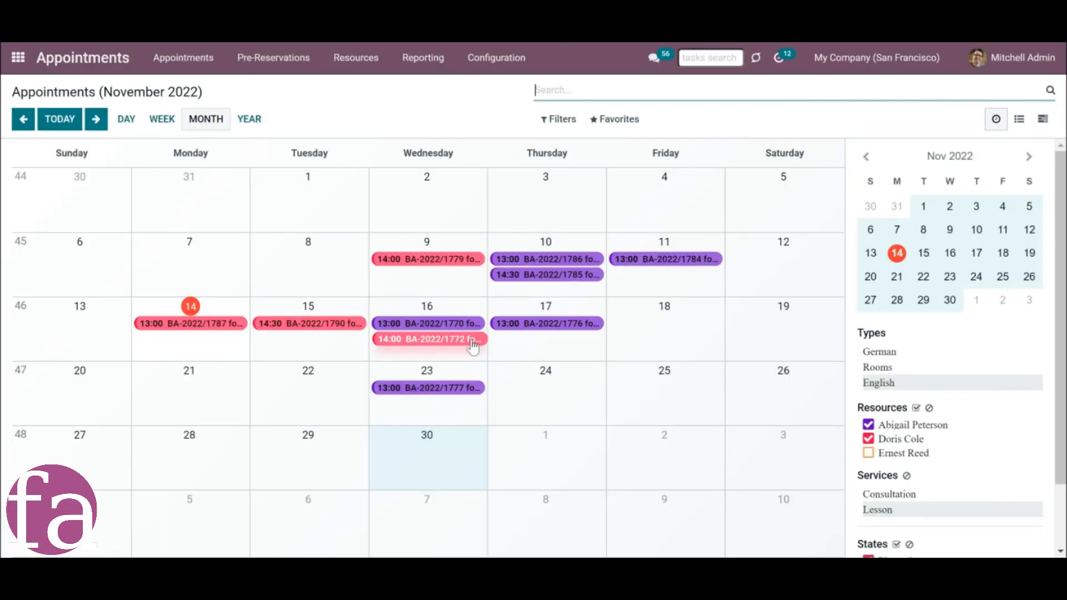
Open the sale order linked to the 14:00 Lesson appointment on November 16 and examine its other information.
{"action": "left_click", "coordinate": [470, 342]}
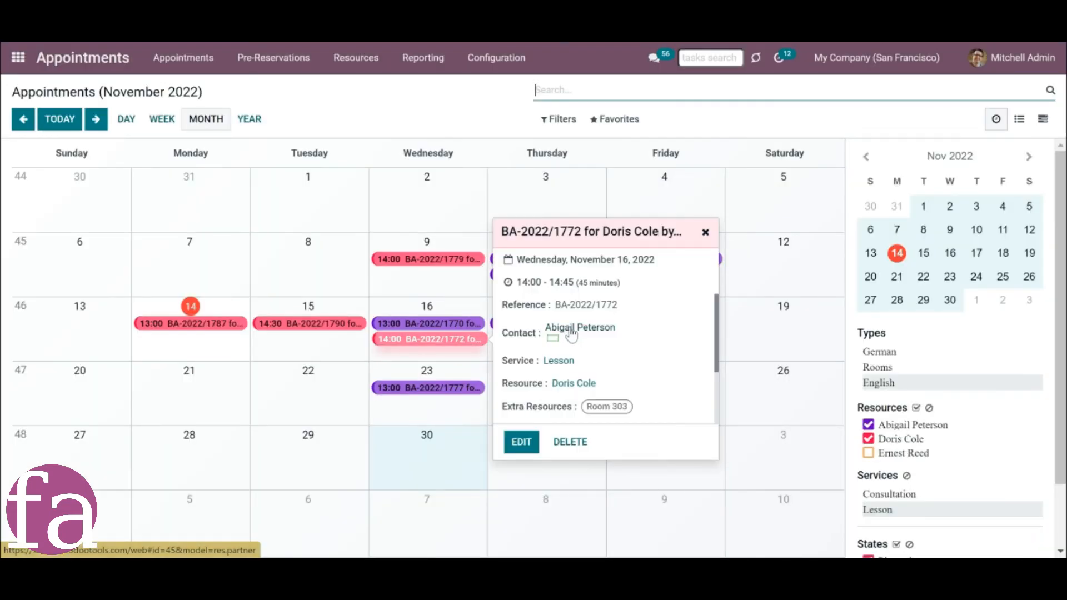
{"action": "scroll", "coordinate": [570, 336], "scroll_direction": "down", "scroll_amount": 3}
{"action": "left_click", "coordinate": [576, 413]}
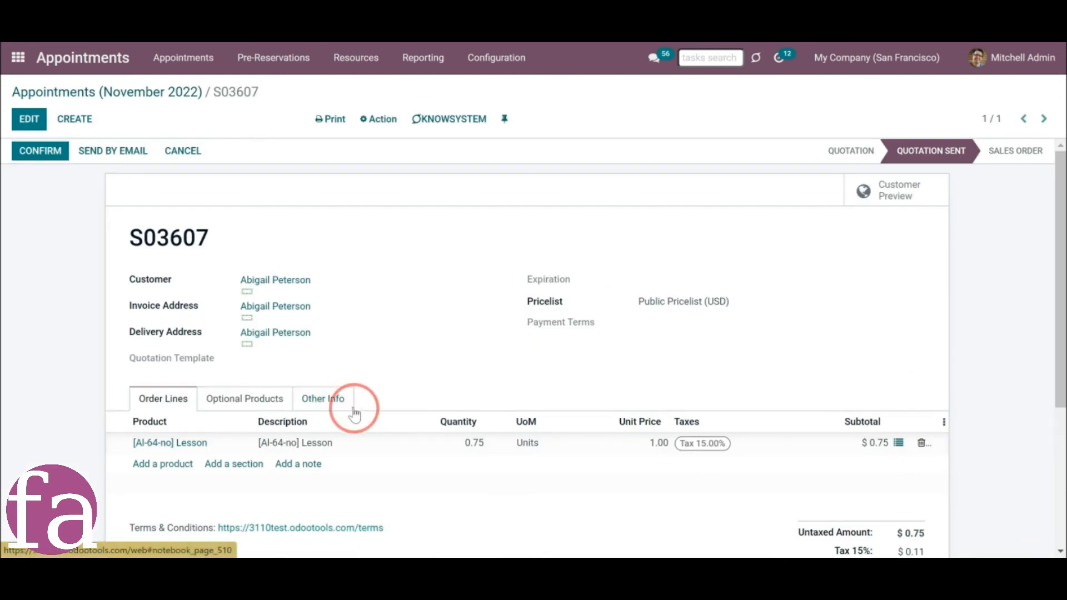
{"action": "left_click", "coordinate": [354, 414]}
{"action": "scroll", "coordinate": [386, 469], "scroll_direction": "down", "scroll_amount": 1}
{"action": "scroll", "coordinate": [387, 469], "scroll_direction": "down", "scroll_amount": 2}
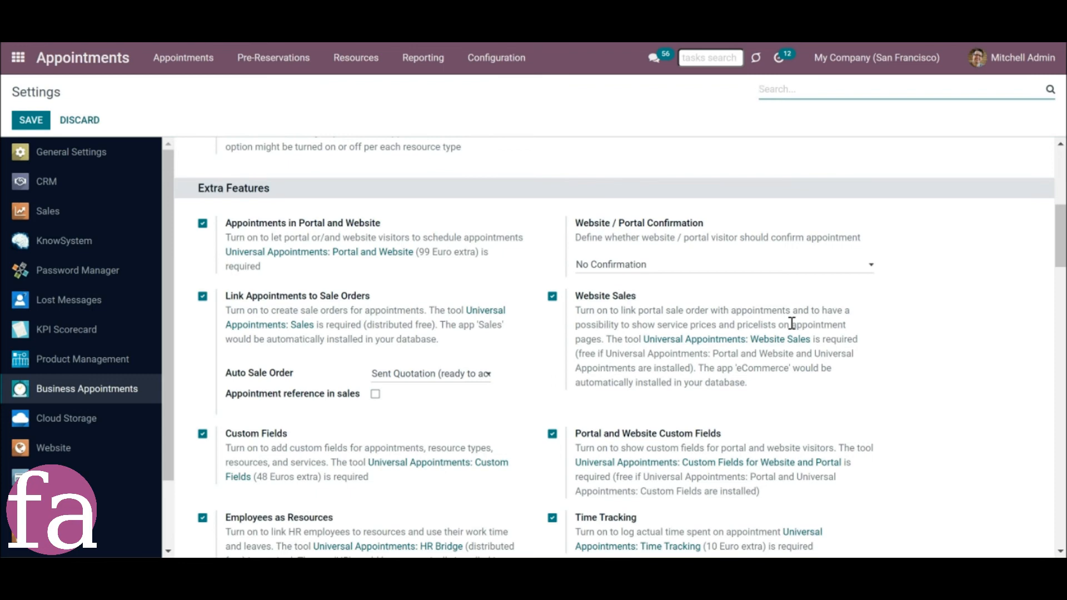
Review the Open order on finishing and Pricelists and Prices options and the Auto Sale Order choices in the Business Appointments settings.
{"action": "scroll", "coordinate": [794, 343], "scroll_direction": "down", "scroll_amount": 5}
{"action": "scroll", "coordinate": [795, 343], "scroll_direction": "down", "scroll_amount": 15}
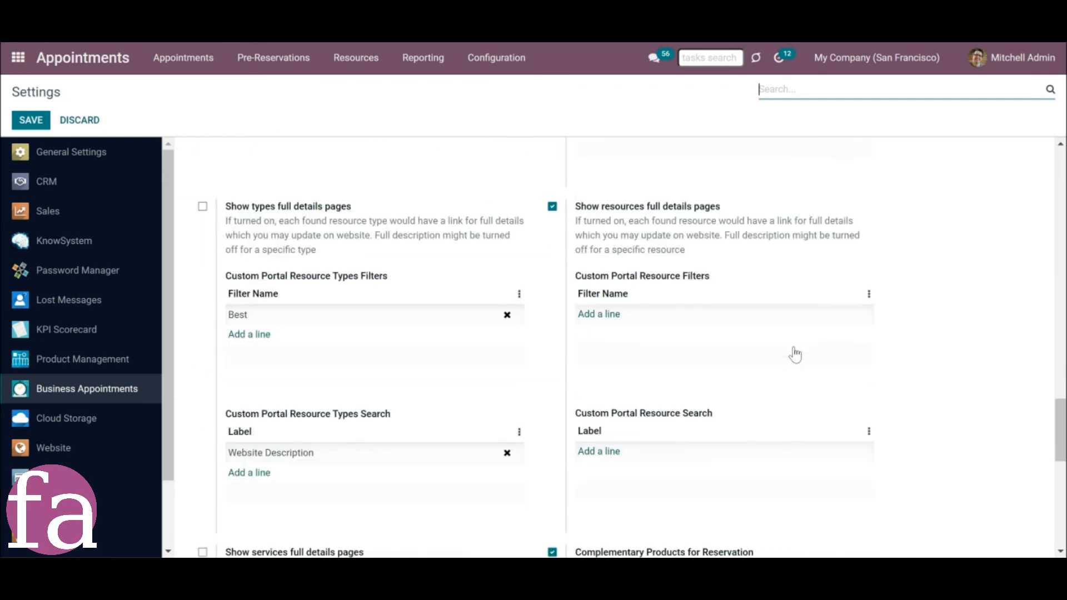
{"action": "scroll", "coordinate": [795, 354], "scroll_direction": "down", "scroll_amount": 10}
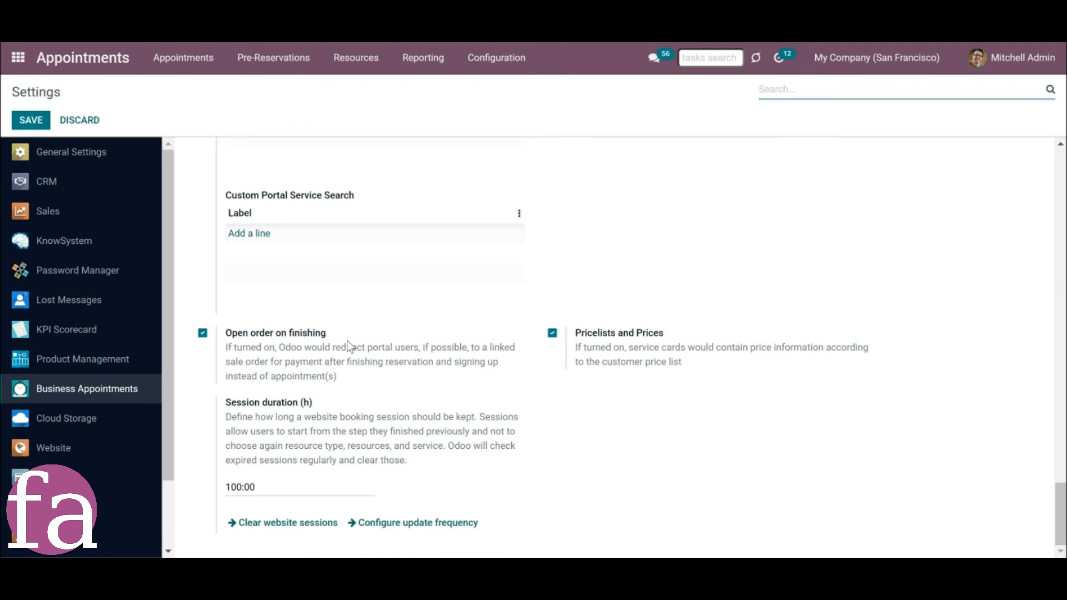
{"action": "scroll", "coordinate": [322, 312], "scroll_direction": "up", "scroll_amount": 2}
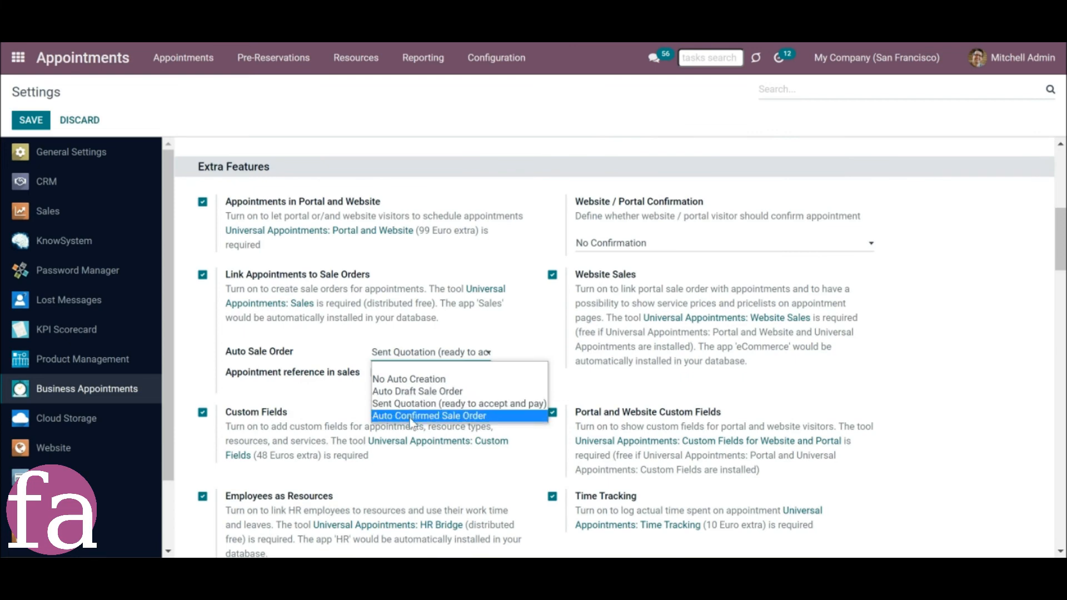
Start Sign & Pay for the November 22 Lesson appointment on Deco Addict's portal page.
{"action": "left_click", "coordinate": [334, 323]}
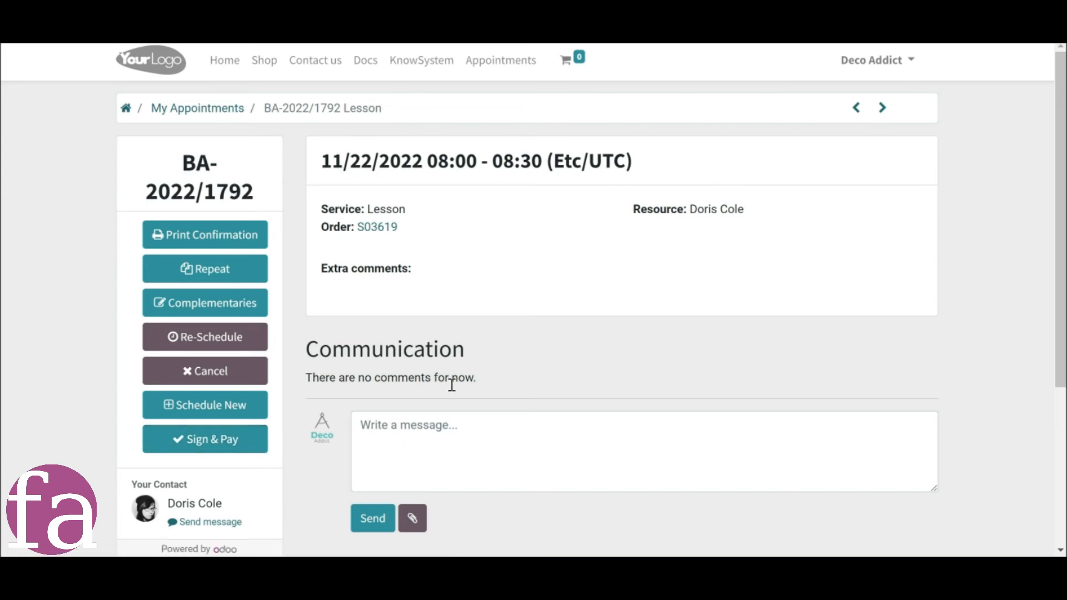
{"action": "left_click", "coordinate": [175, 448]}
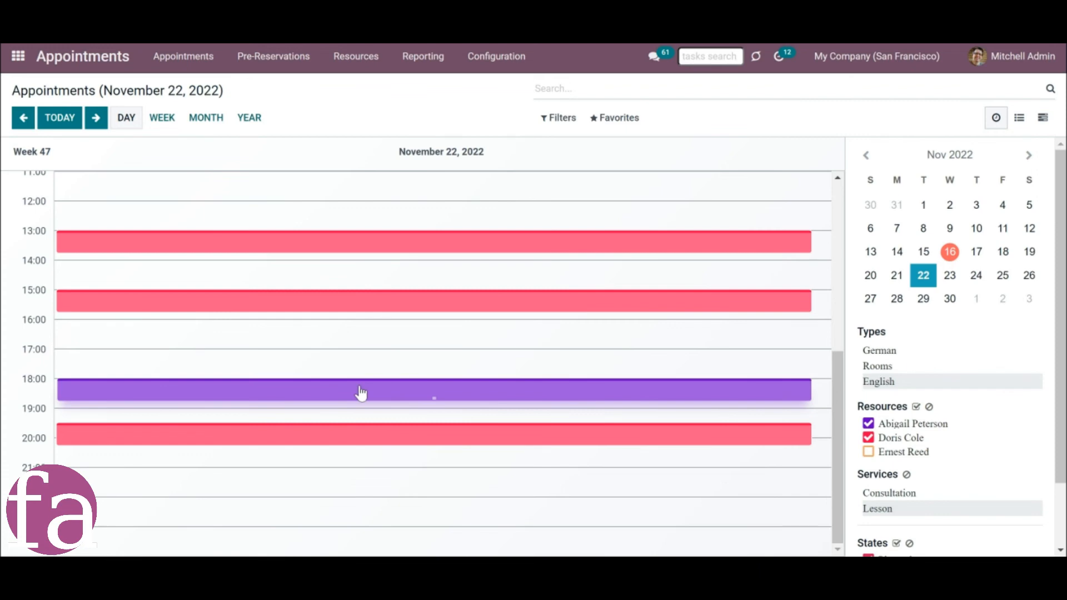
Open the full record of the 18:00 appointment on November 22 and display its extra products.
{"action": "left_click", "coordinate": [327, 388]}
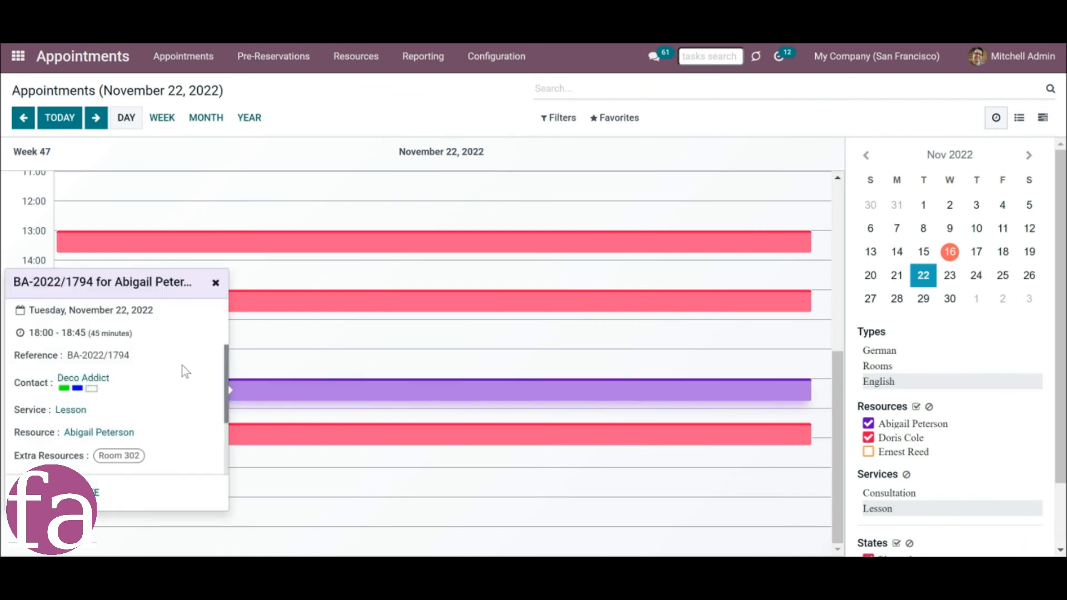
{"action": "left_click", "coordinate": [84, 492]}
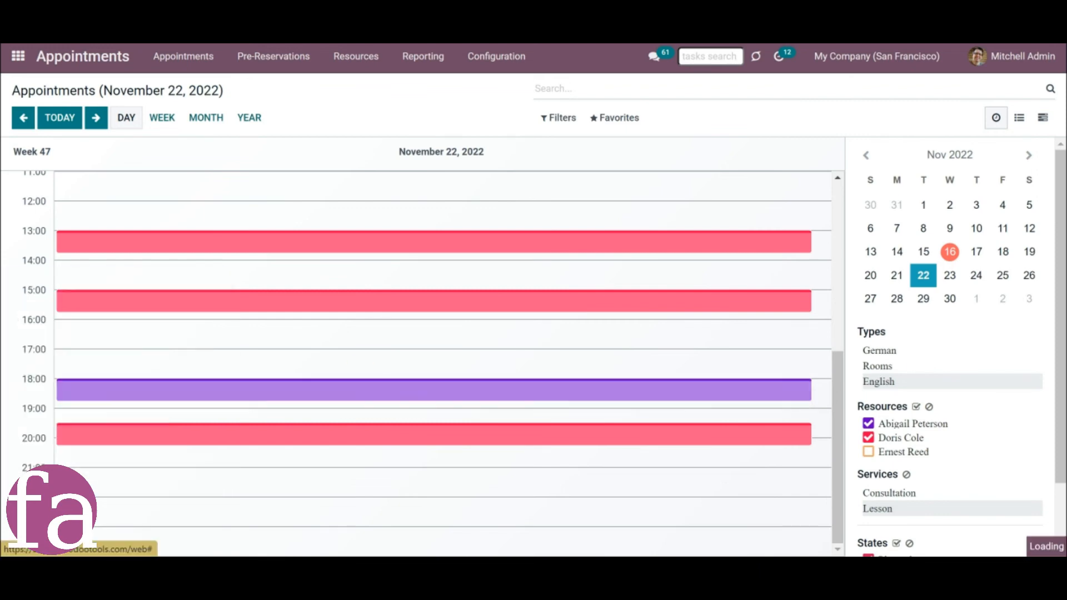
{"action": "left_click_drag", "start_coordinate": [261, 460], "coordinate": [274, 457]}
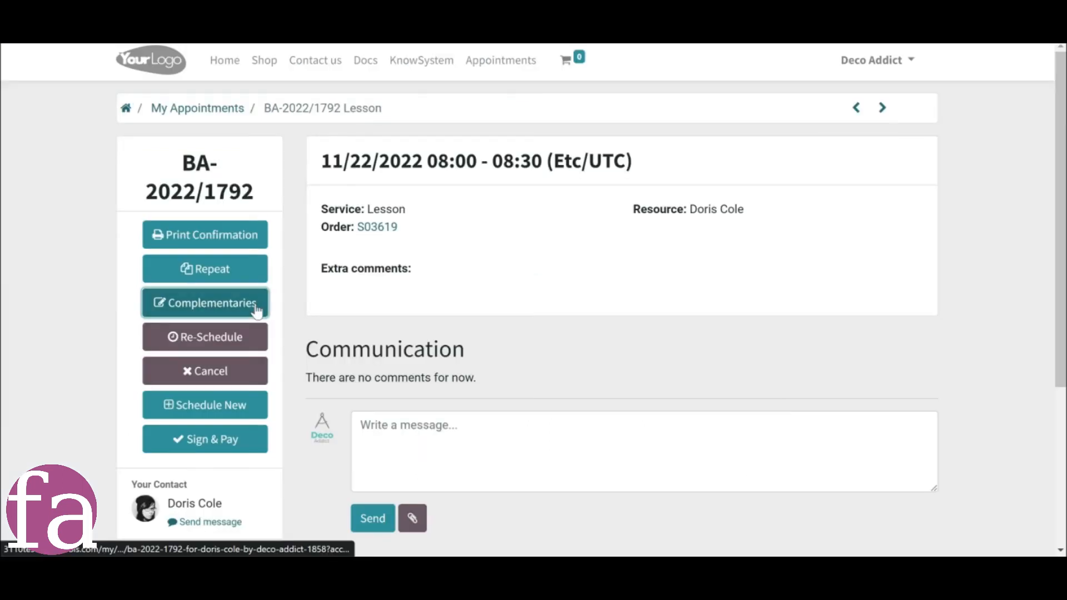
Add one Students Books and one Workbooks as complementary products to the Lesson appointment on the customer's portal page.
{"action": "left_click", "coordinate": [257, 304]}
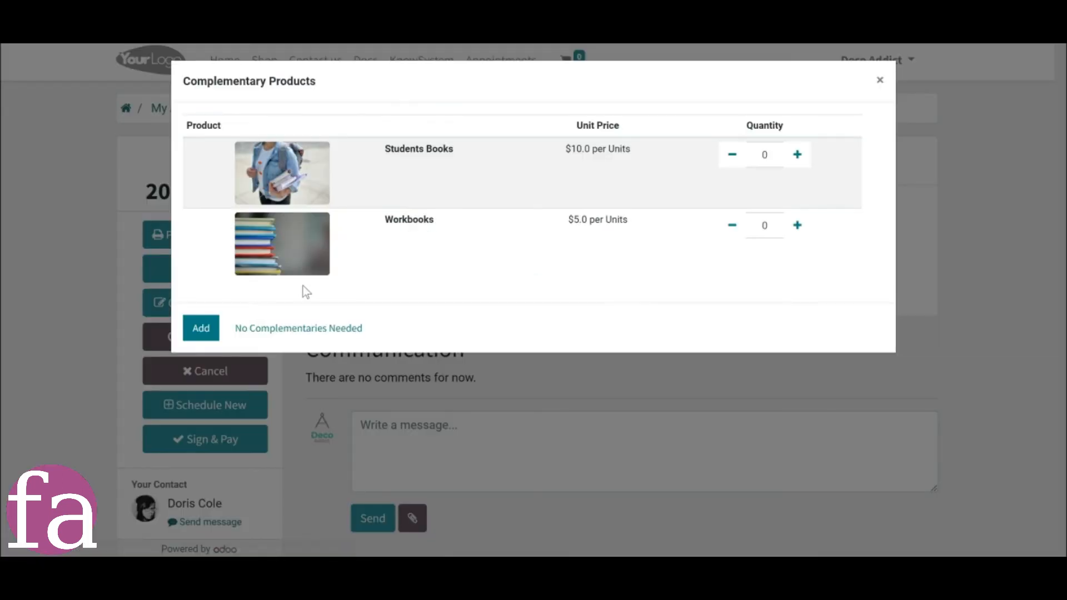
{"action": "left_click", "coordinate": [797, 155]}
{"action": "left_click", "coordinate": [797, 225]}
{"action": "left_click", "coordinate": [201, 328]}
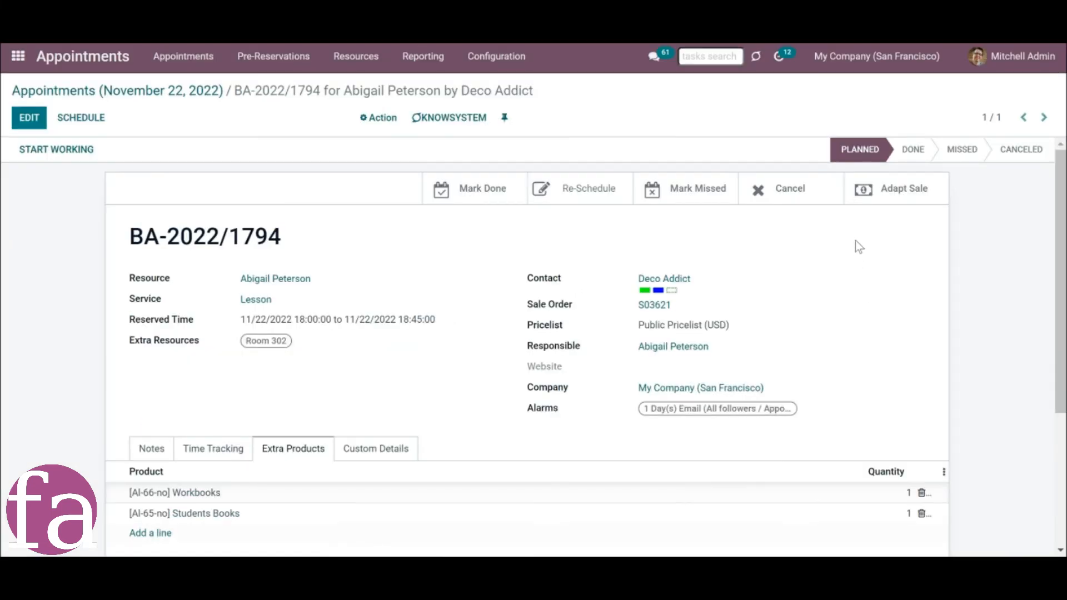
Adapt the sale of the 18:00 appointment and review the order lines linked to the 13:00 appointment on November 22.
{"action": "left_click", "coordinate": [900, 199]}
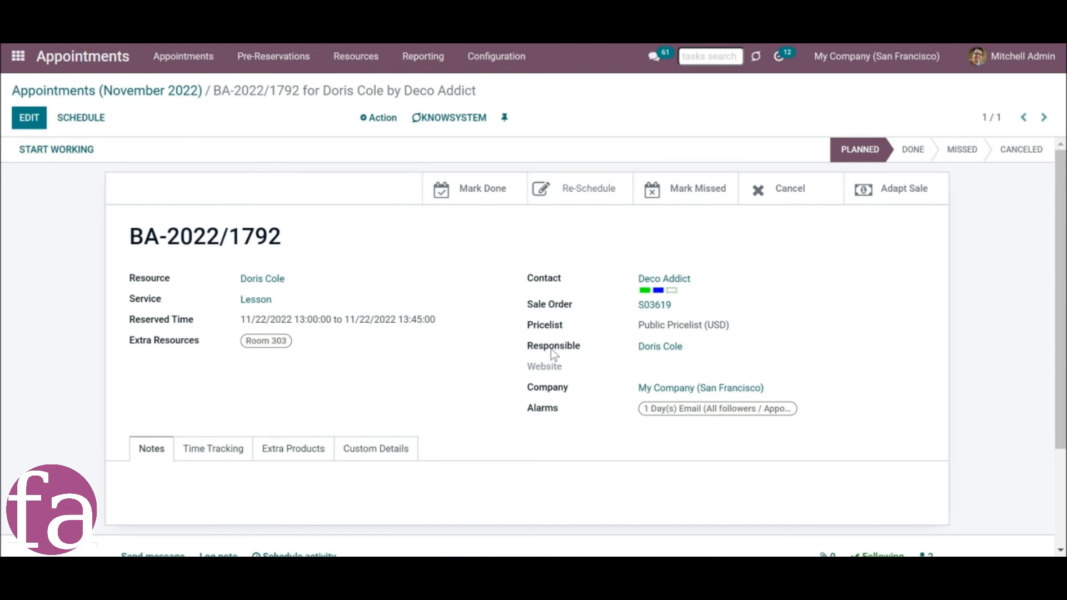
{"action": "left_click", "coordinate": [650, 311]}
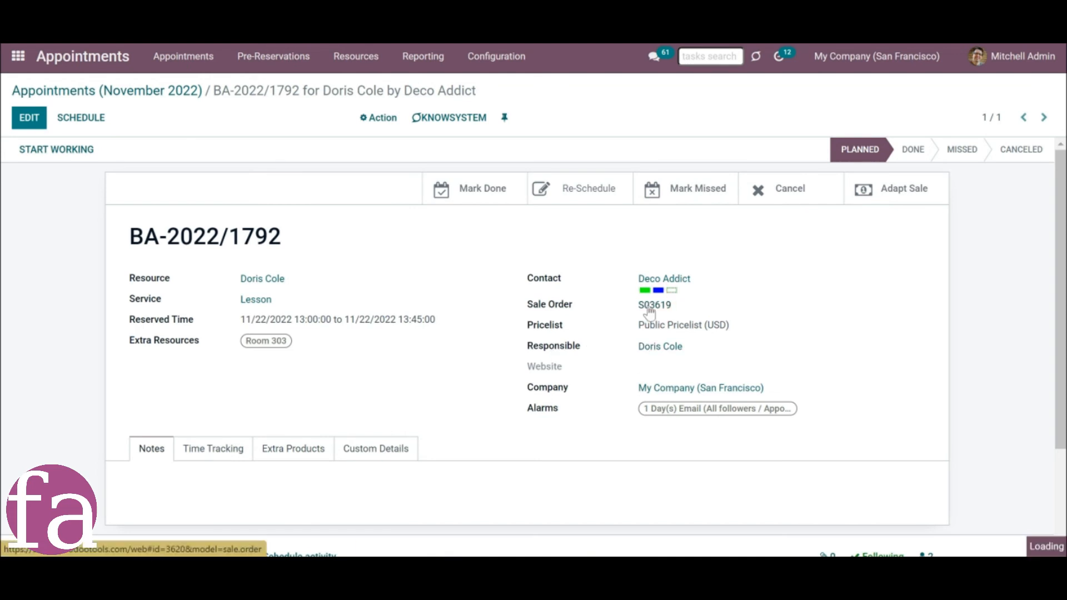
{"action": "scroll", "coordinate": [490, 489], "scroll_direction": "down", "scroll_amount": 1}
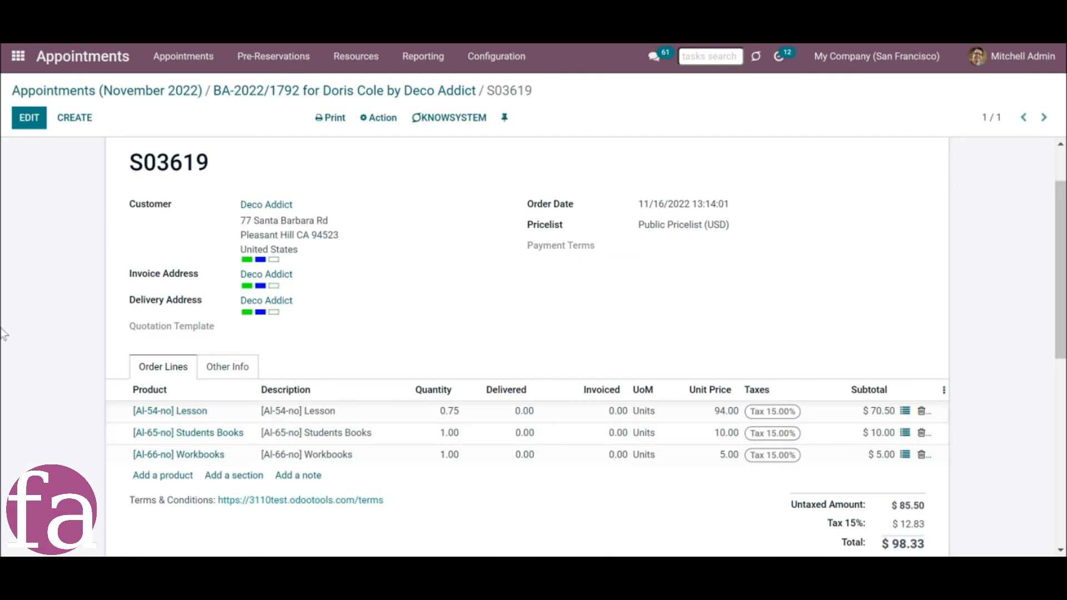
{"action": "left_click", "coordinate": [333, 100]}
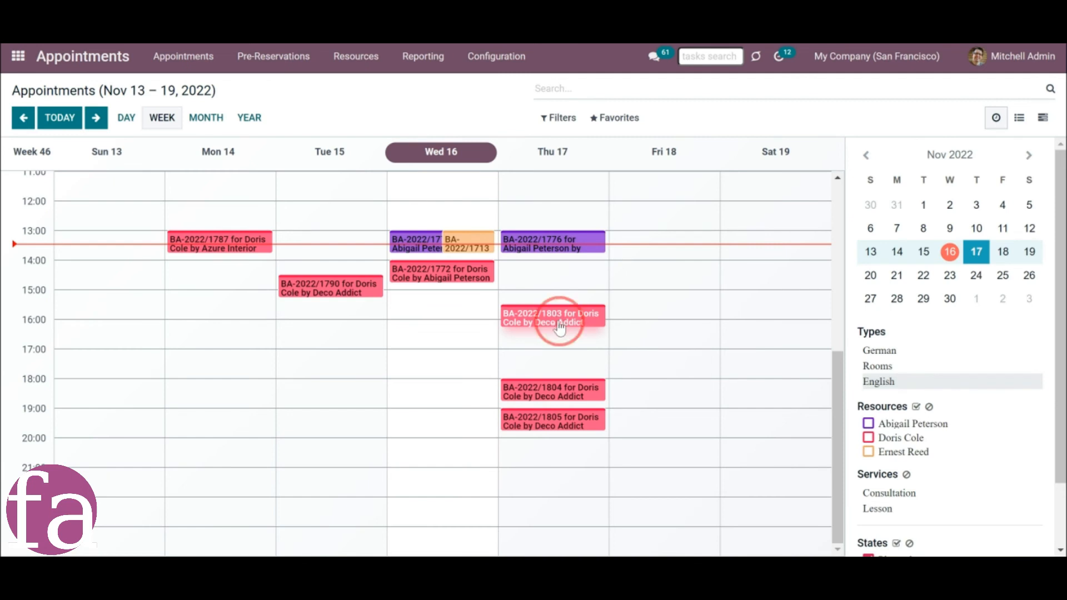
Check the details of the 15:30, 18:00 and 19:00 appointments on November 17 and open their linked sale order.
{"action": "left_click", "coordinate": [560, 329]}
{"action": "scroll", "coordinate": [431, 379], "scroll_direction": "down", "scroll_amount": 3}
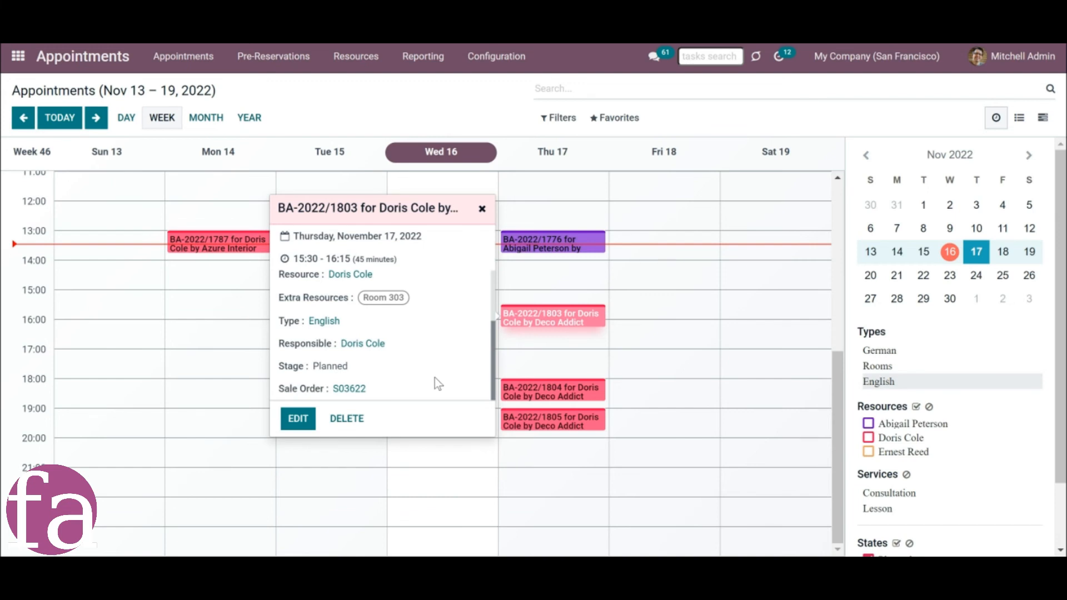
{"action": "left_click", "coordinate": [514, 391]}
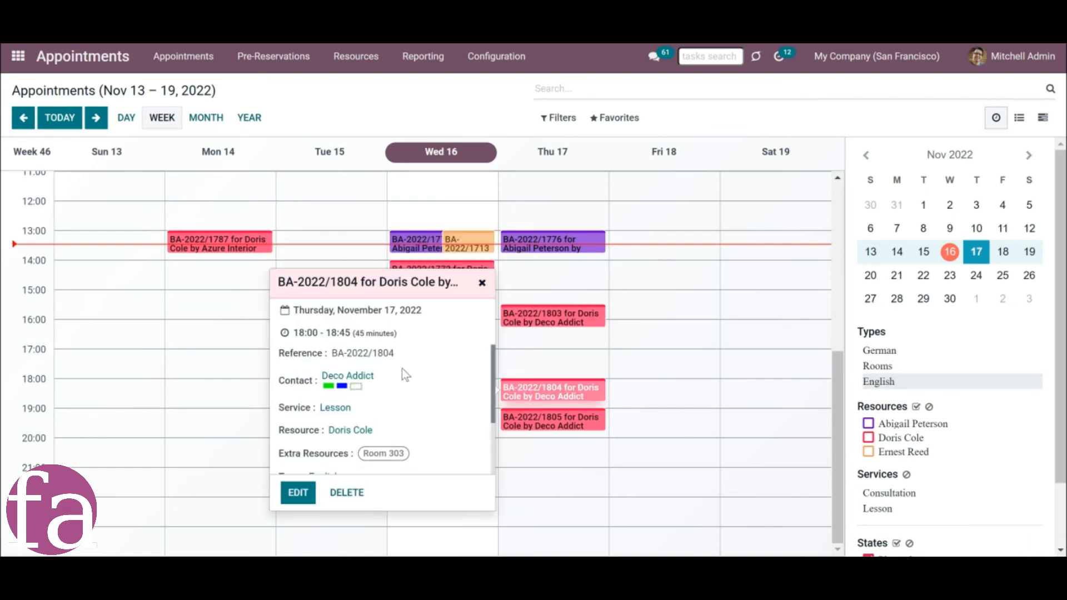
{"action": "scroll", "coordinate": [402, 378], "scroll_direction": "down", "scroll_amount": 3}
{"action": "left_click", "coordinate": [560, 427]}
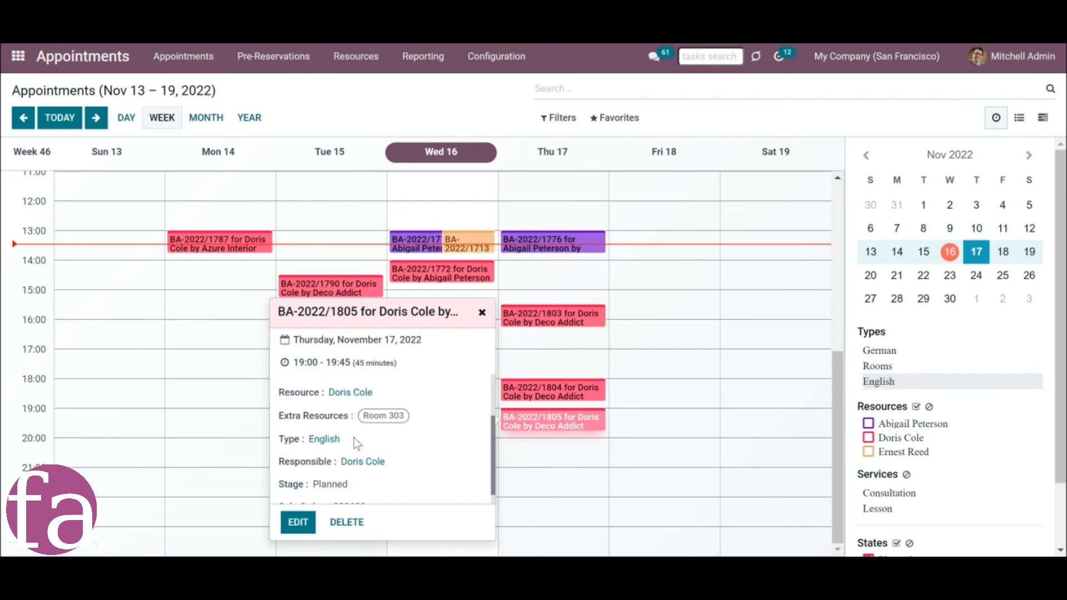
{"action": "scroll", "coordinate": [345, 489], "scroll_direction": "down", "scroll_amount": 3}
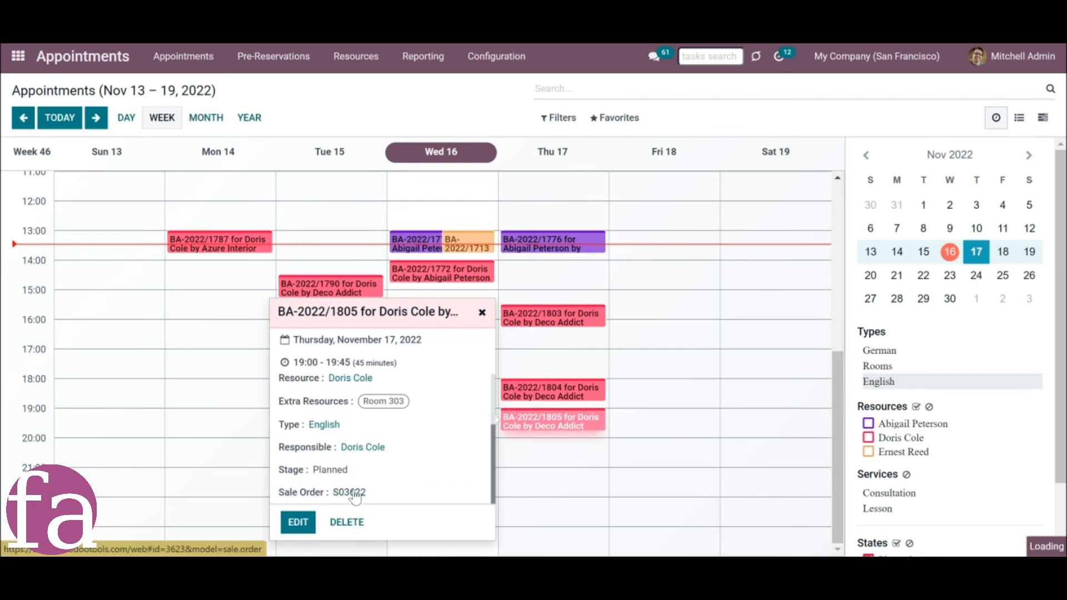
{"action": "left_click", "coordinate": [352, 493]}
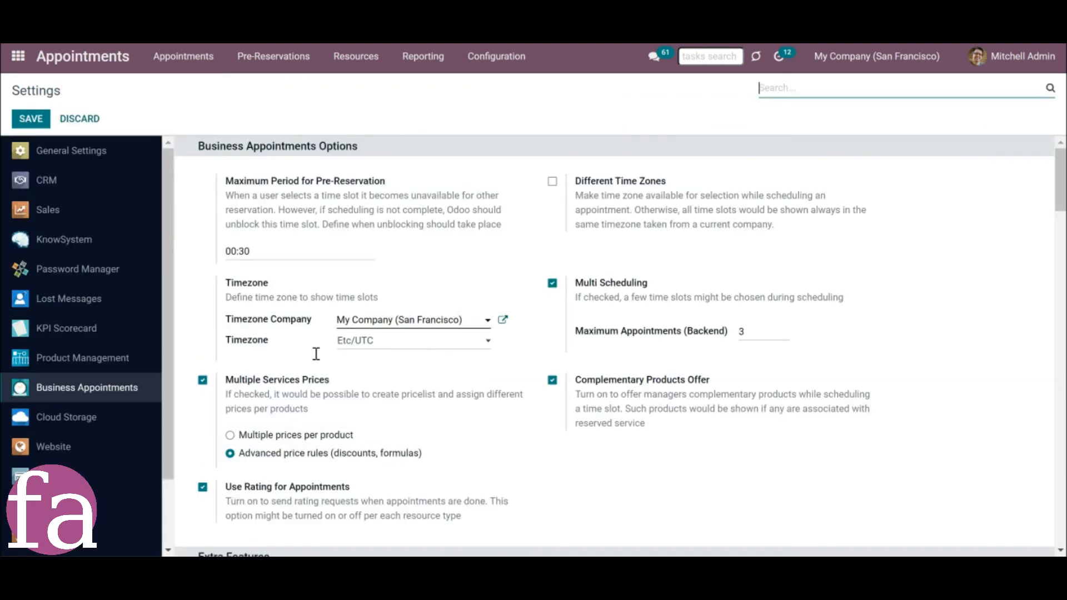
Enable Appointment reference in sales under Link Appointments to Sale Orders and save the settings.
{"action": "scroll", "coordinate": [320, 432], "scroll_direction": "down", "scroll_amount": 3}
{"action": "scroll", "coordinate": [344, 461], "scroll_direction": "down", "scroll_amount": 1}
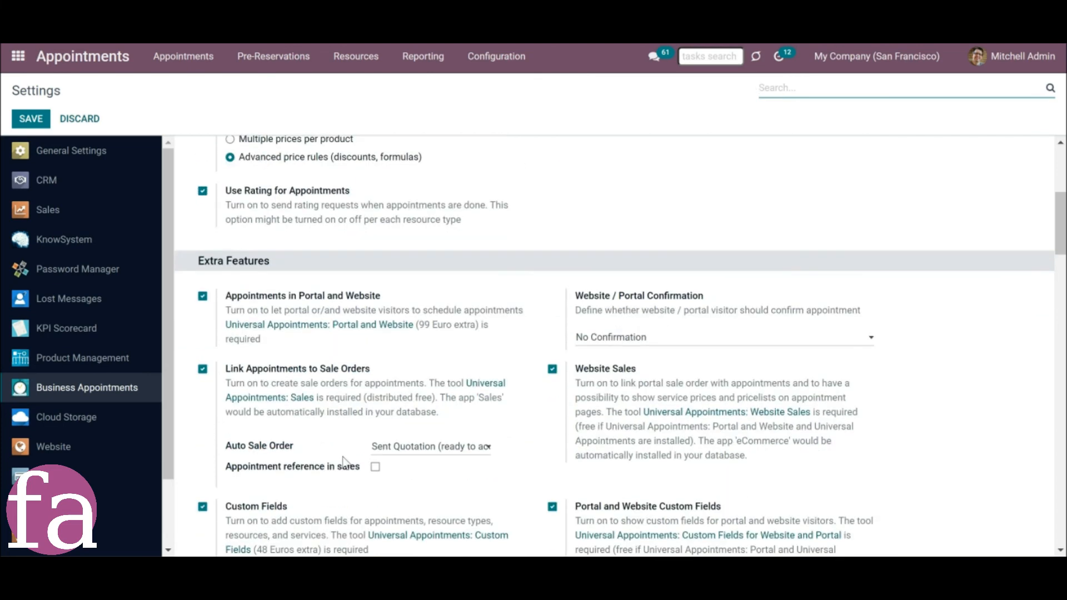
{"action": "left_click", "coordinate": [373, 469]}
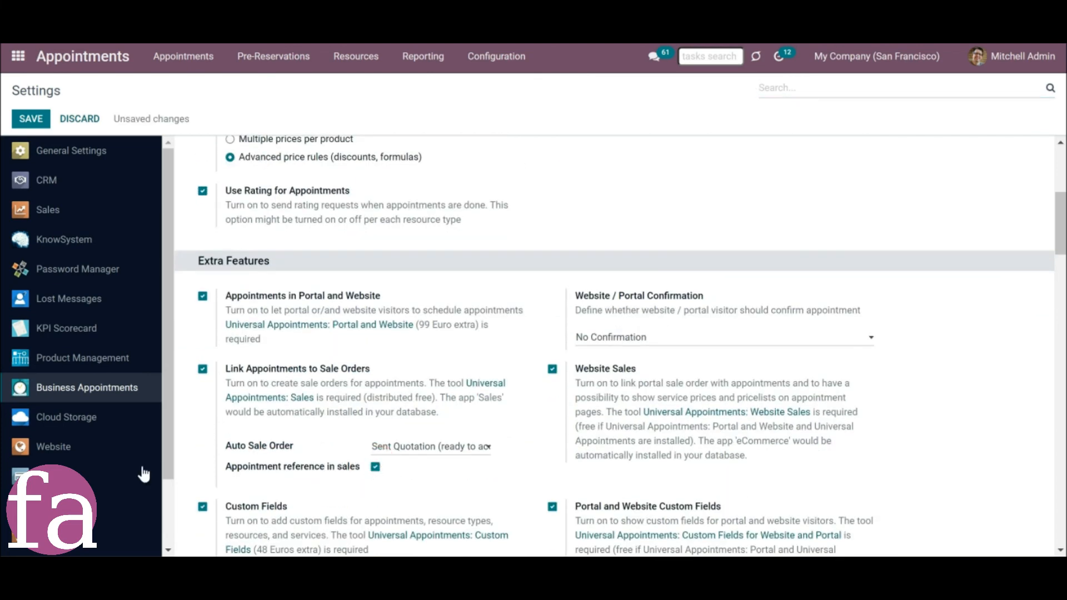
{"action": "left_click", "coordinate": [32, 119]}
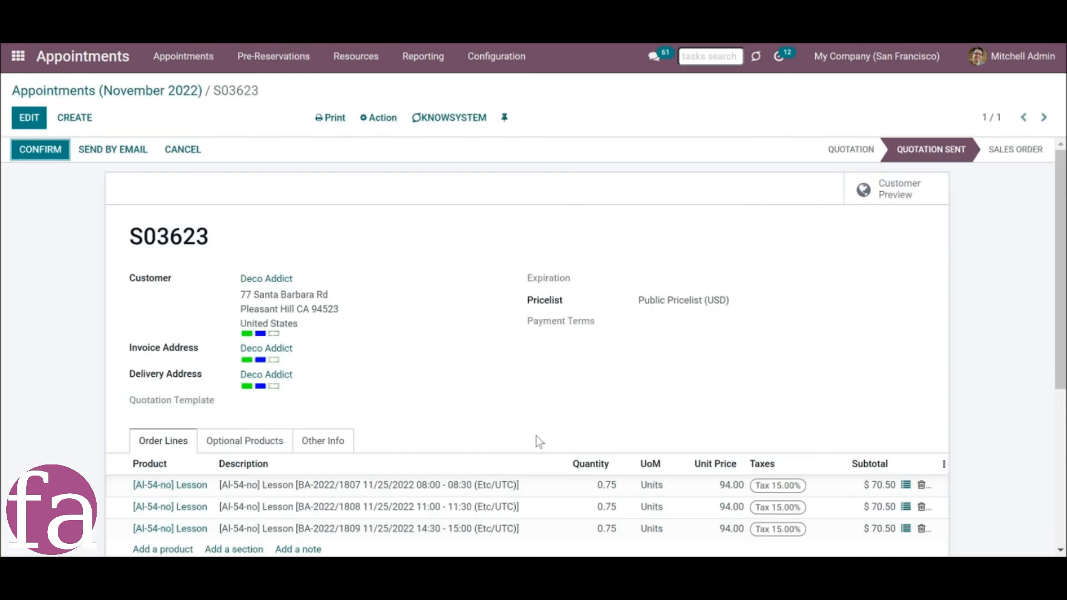
Review the order lines of the November 25 lessons and adapt the sale of the 15:30 appointment on November 17.
{"action": "scroll", "coordinate": [522, 437], "scroll_direction": "down", "scroll_amount": 3}
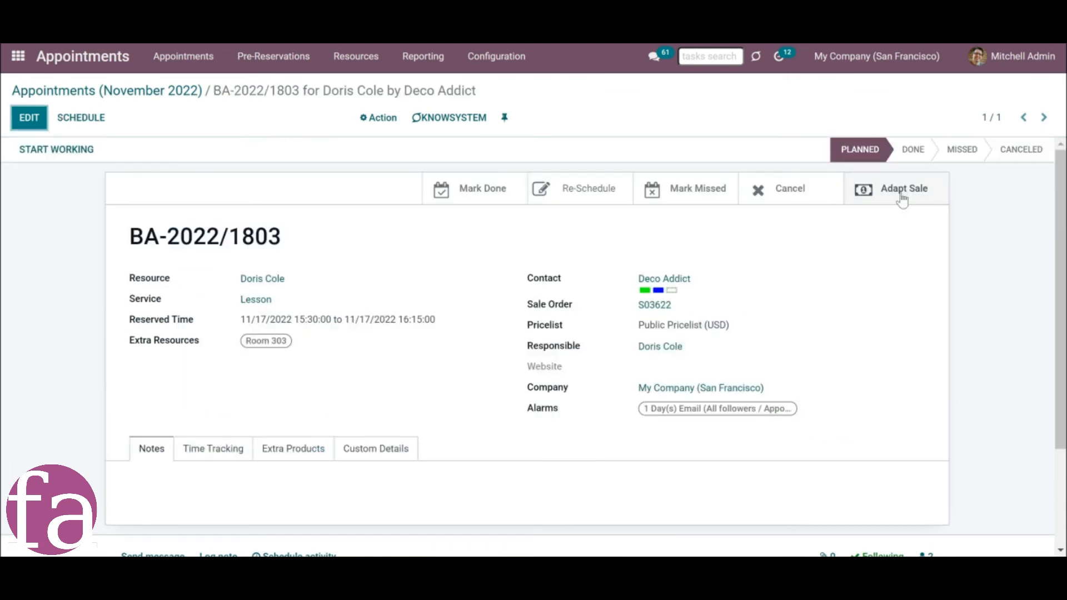
{"action": "left_click", "coordinate": [901, 193]}
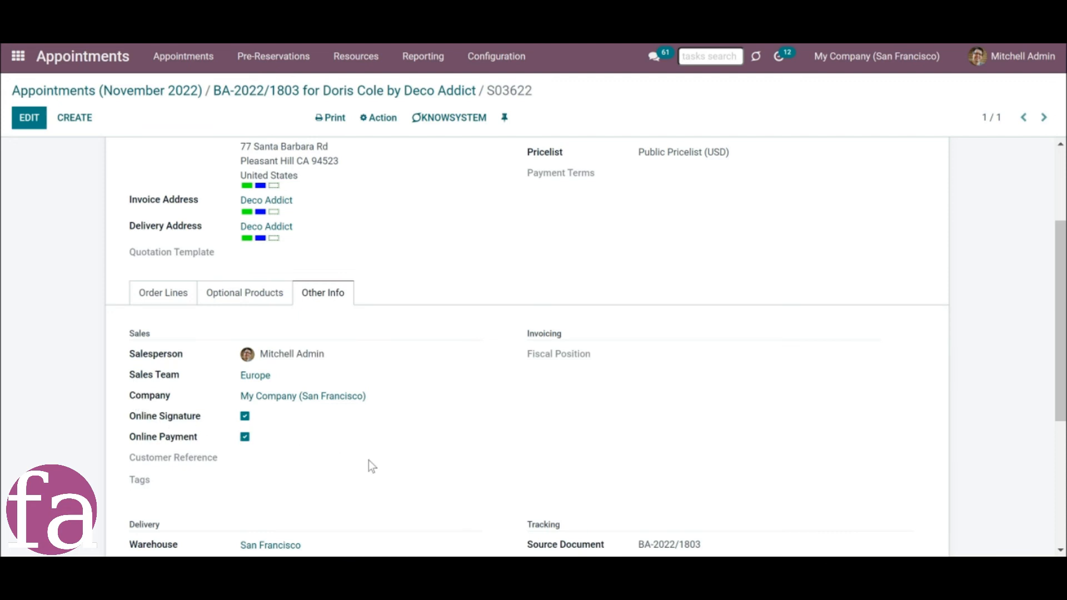
{"action": "scroll", "coordinate": [365, 458], "scroll_direction": "up", "scroll_amount": 1}
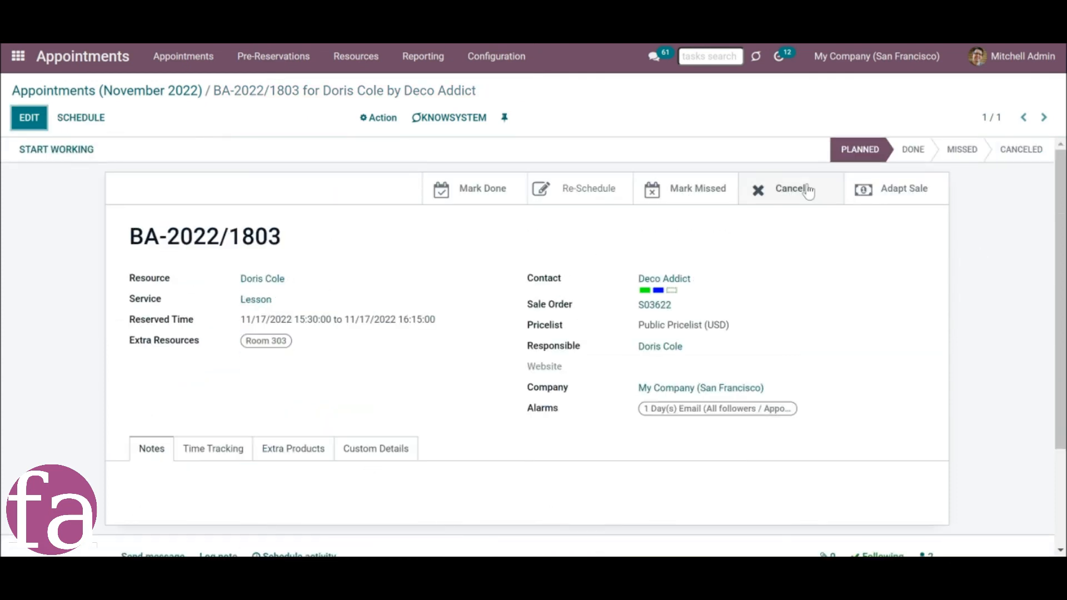
Cancel the 15:30 Lesson appointment on November 17 and inspect its linked sale order.
{"action": "left_click", "coordinate": [793, 192]}
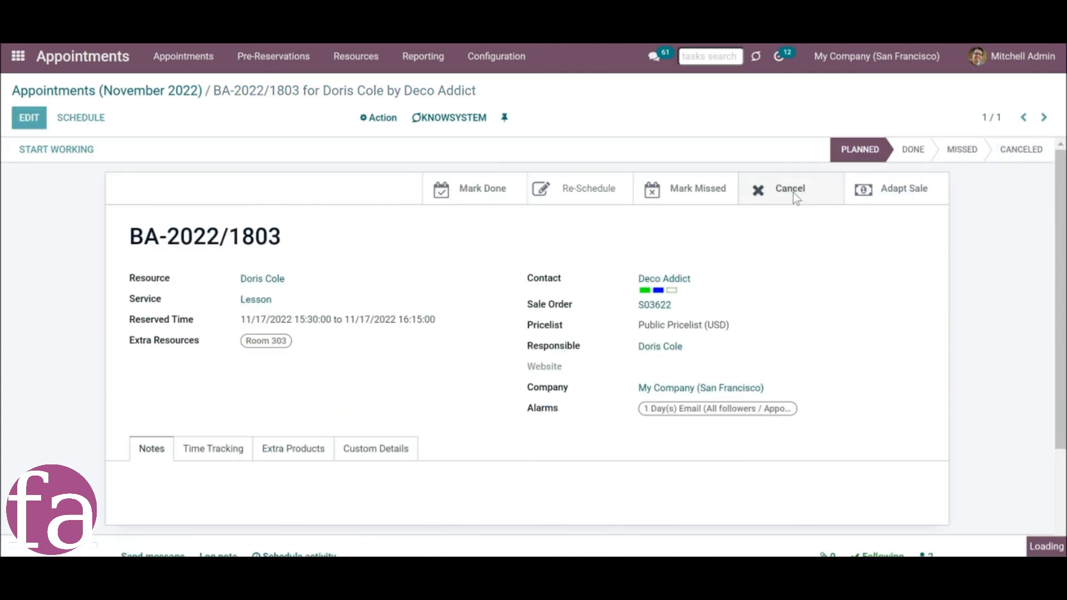
{"action": "left_click", "coordinate": [654, 304]}
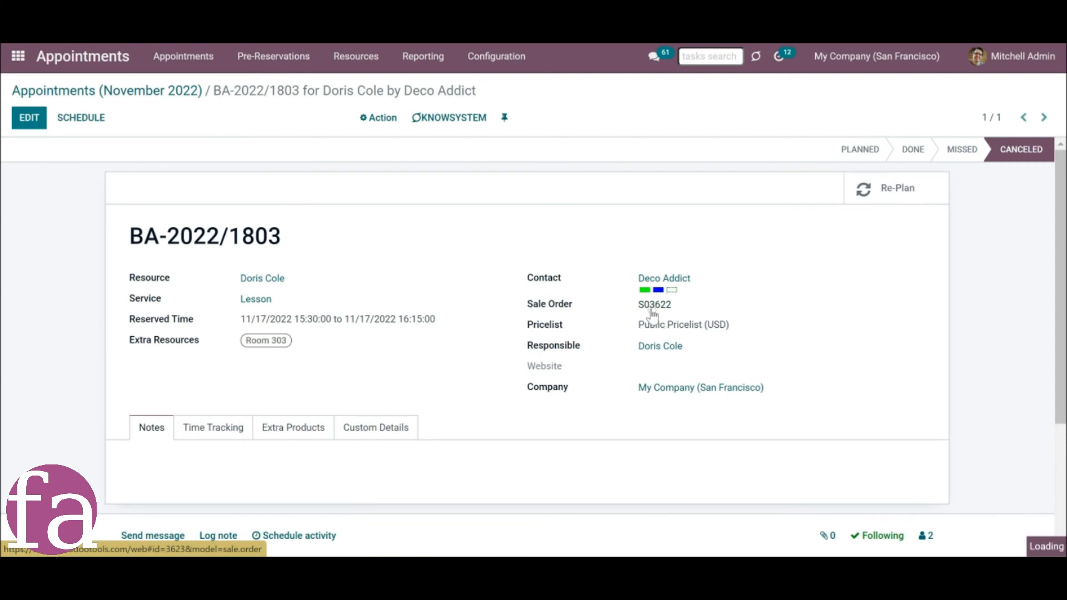
{"action": "scroll", "coordinate": [538, 388], "scroll_direction": "down", "scroll_amount": 1}
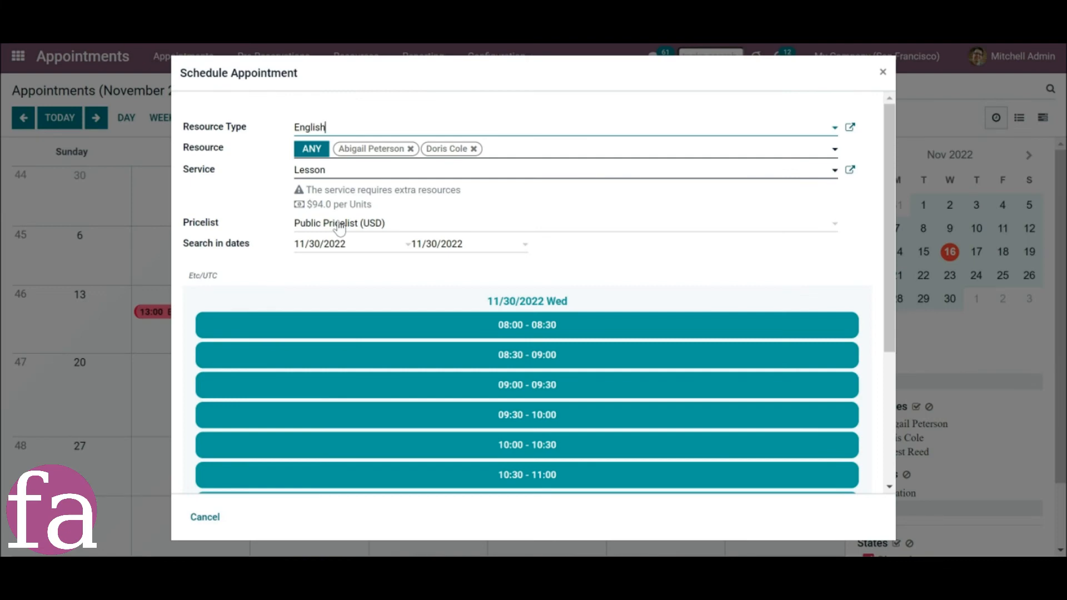
Choose Deco Addict as the contact for the November 30 08:30 lesson and select another pricelist for the reservation.
{"action": "left_click", "coordinate": [340, 224]}
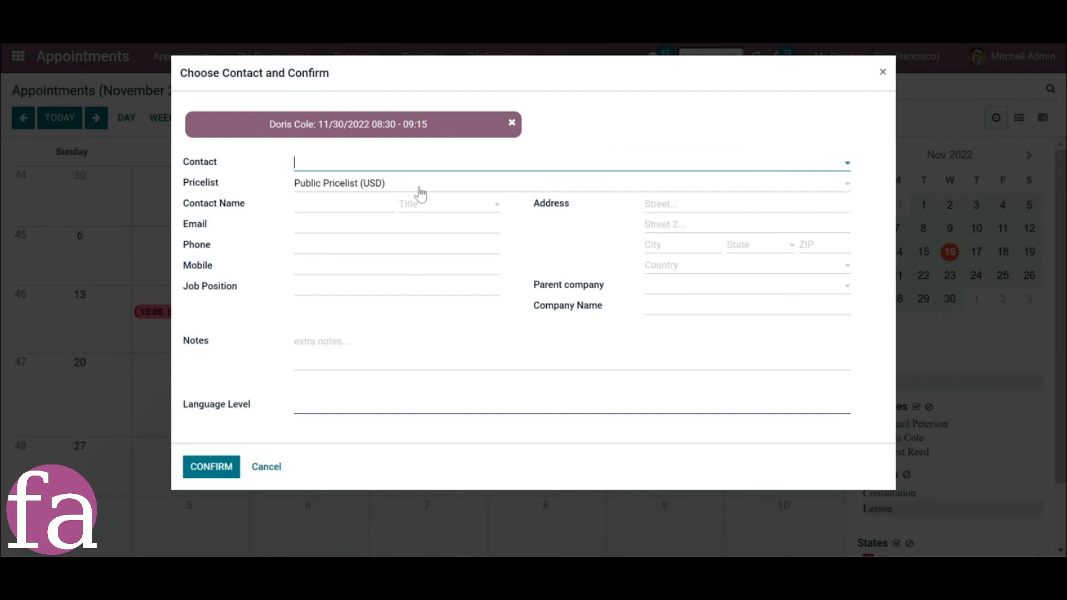
{"action": "type", "text": "de"}
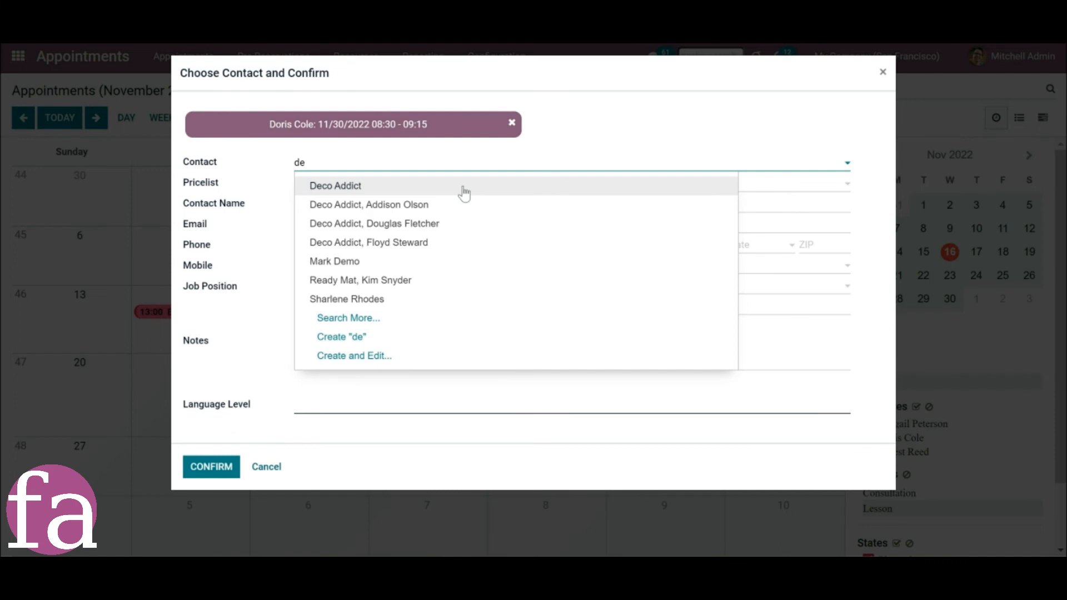
{"action": "left_click", "coordinate": [465, 192]}
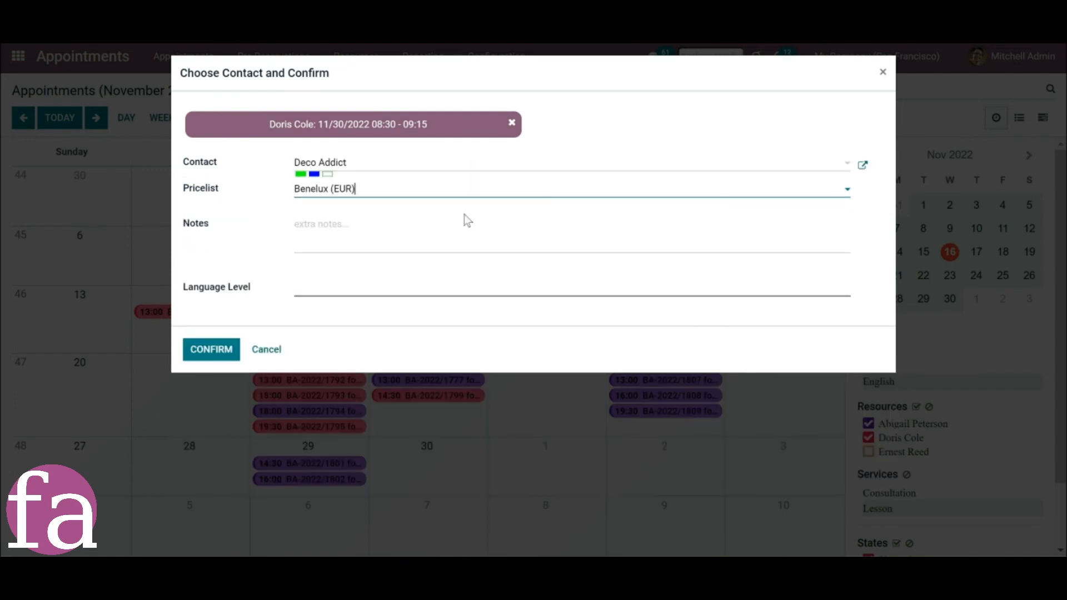
{"action": "left_click", "coordinate": [502, 189]}
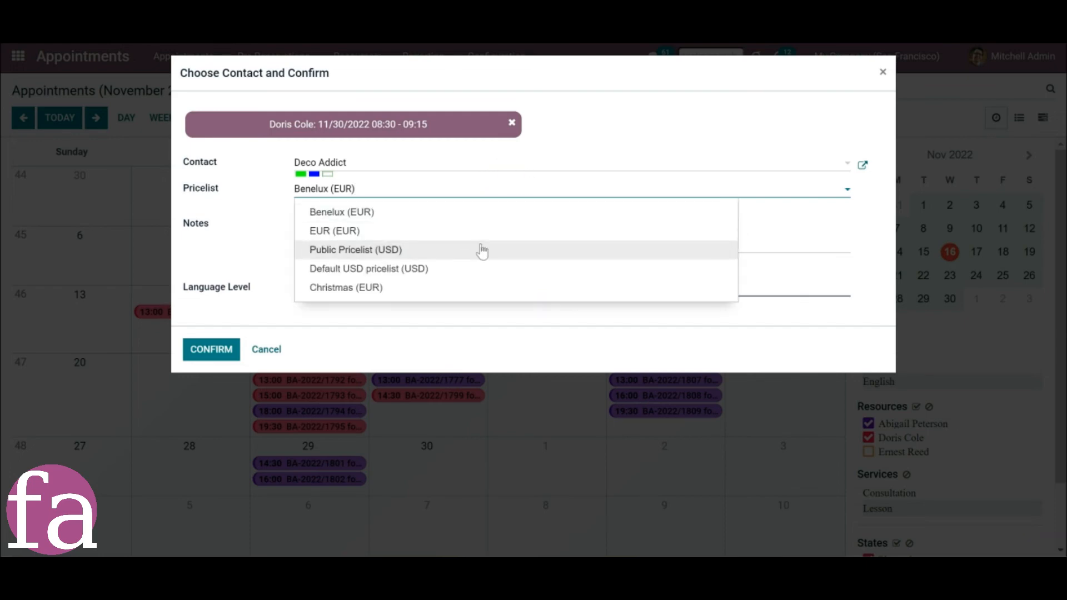
{"action": "left_click", "coordinate": [486, 234]}
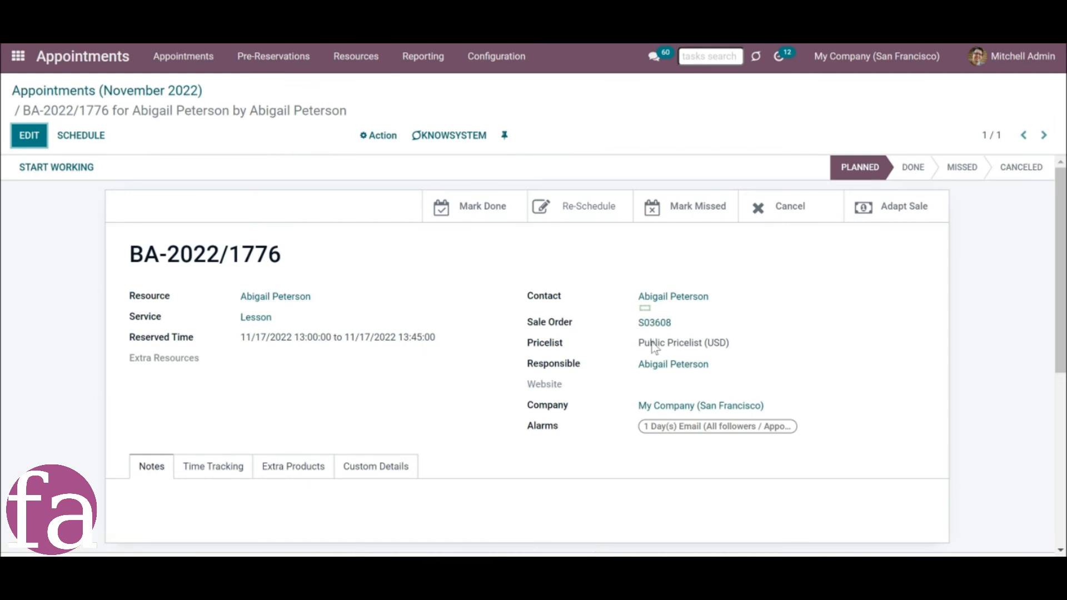
Set the pricelist of the 13:00 November 17 appointment to Benelux (EUR), save it and adapt its sale order.
{"action": "left_click", "coordinate": [25, 129]}
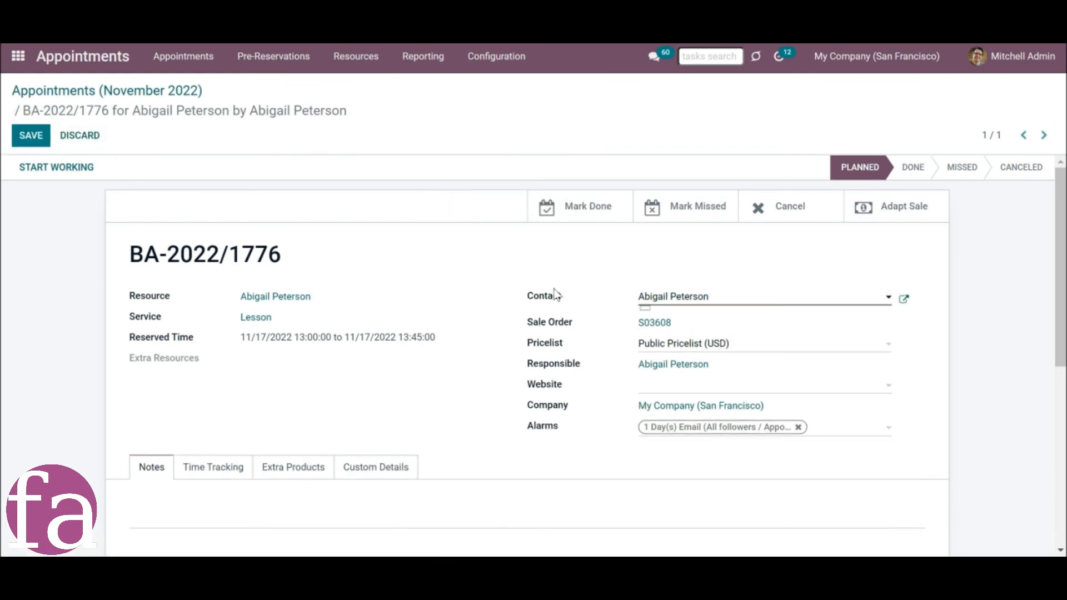
{"action": "left_click", "coordinate": [655, 345]}
{"action": "left_click", "coordinate": [660, 368]}
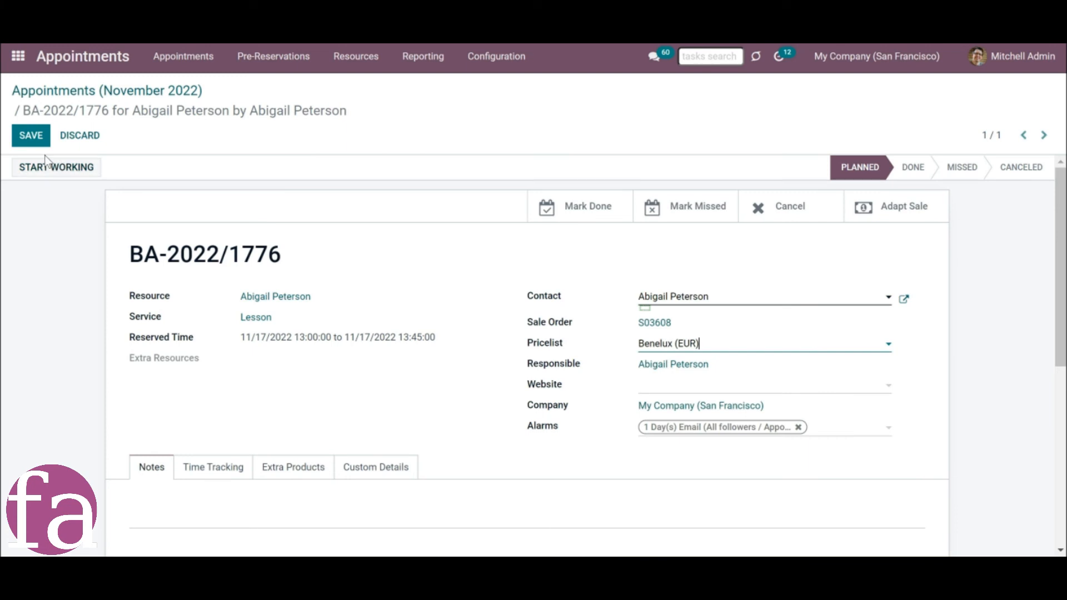
{"action": "left_click", "coordinate": [30, 135]}
{"action": "left_click", "coordinate": [883, 217]}
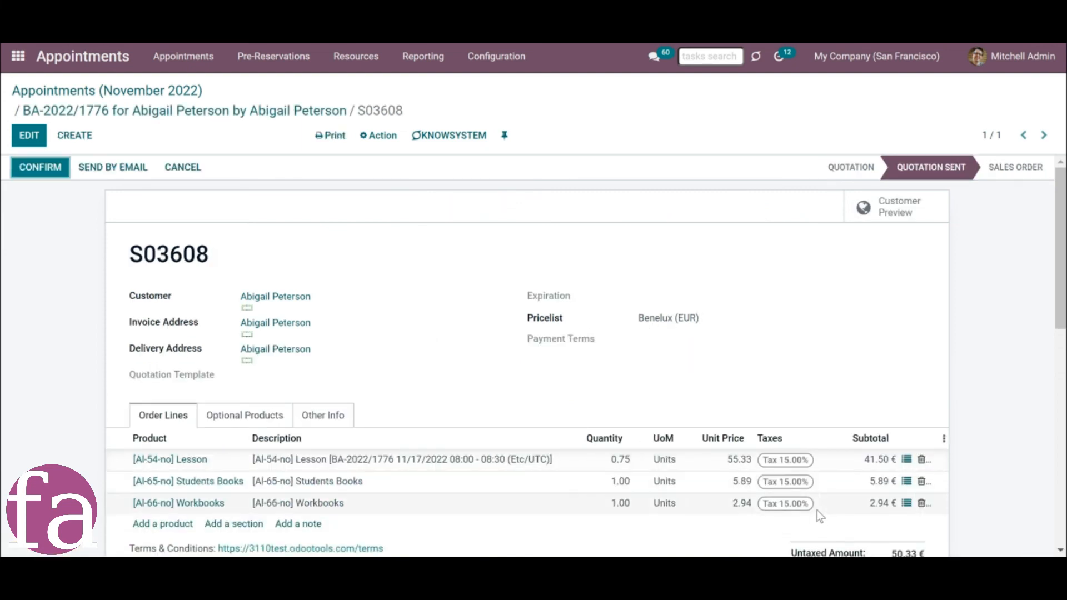
{"action": "scroll", "coordinate": [819, 503], "scroll_direction": "down", "scroll_amount": 1}
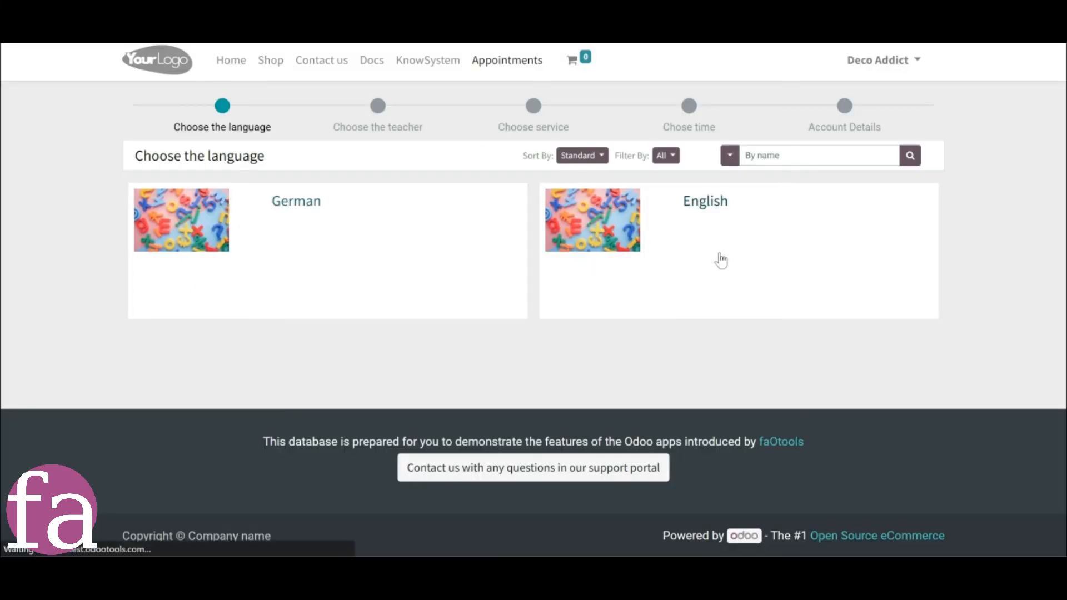
On the customer's booking website, choose a language and teacher and view the pricelists available for the services.
{"action": "left_click", "coordinate": [721, 260]}
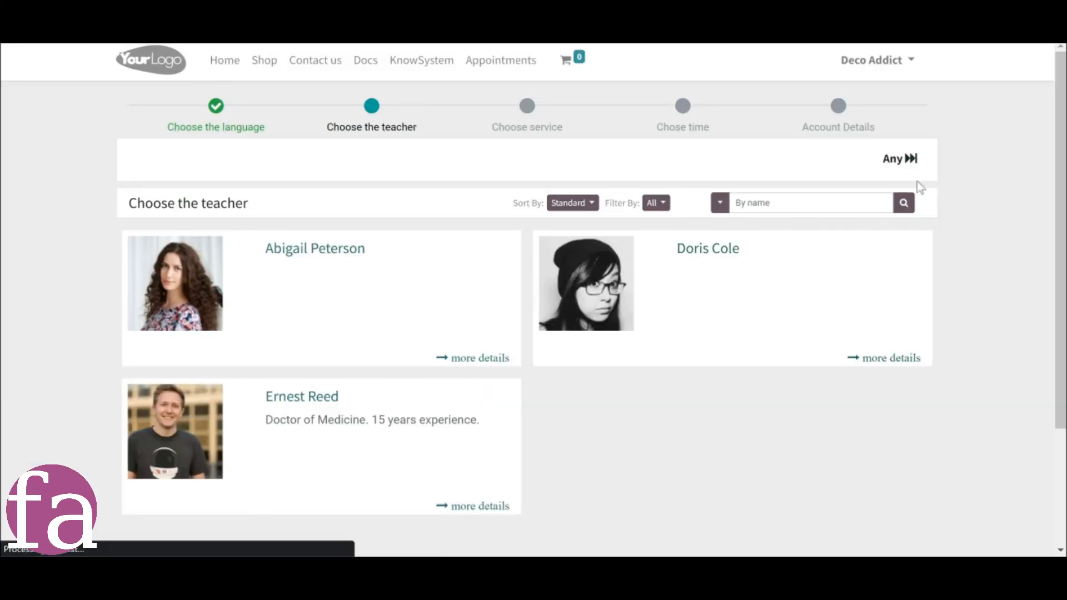
{"action": "left_click", "coordinate": [712, 367]}
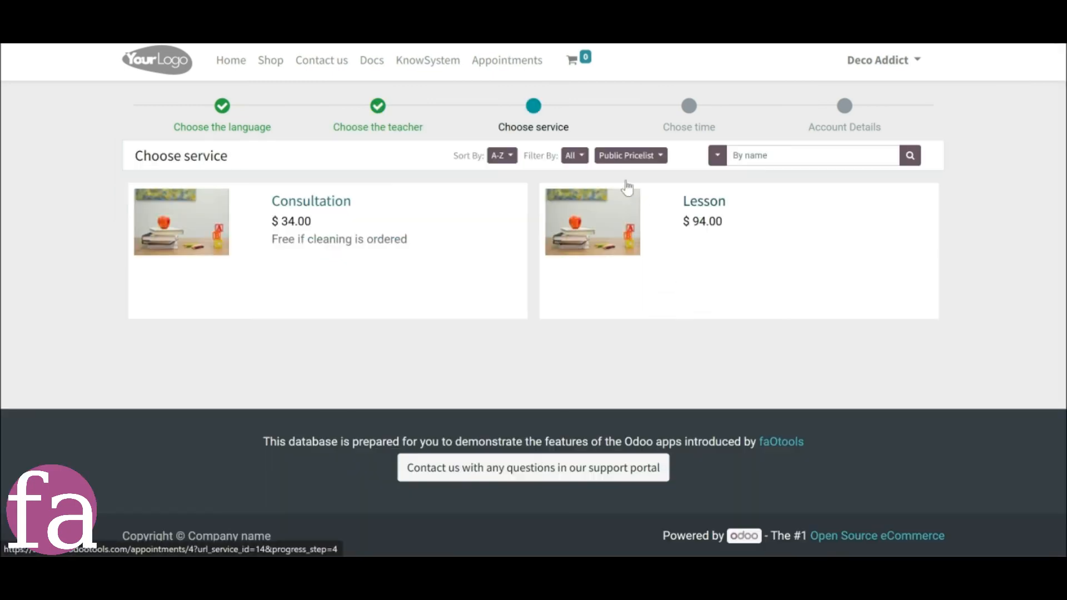
{"action": "left_click", "coordinate": [631, 159]}
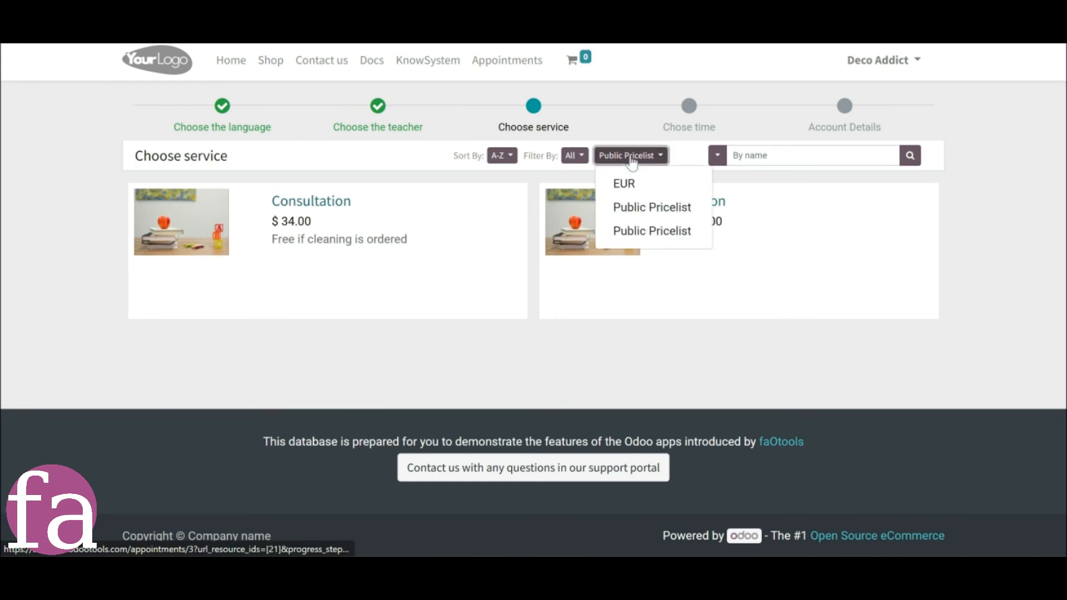
{"action": "left_click", "coordinate": [632, 162]}
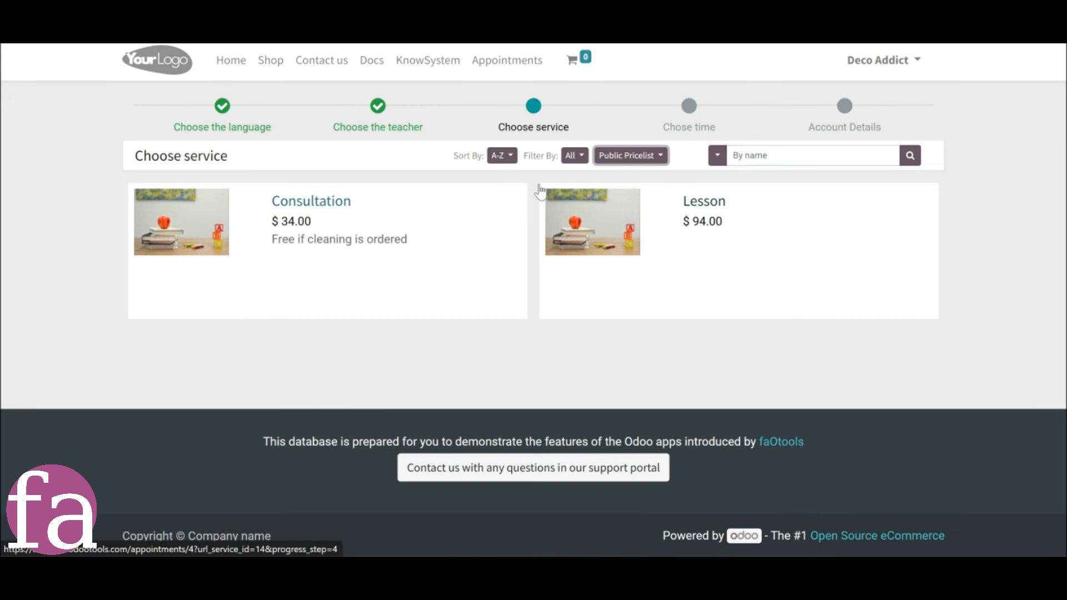
Return to the Odoo backend, check the Pricelists and Prices option in the website-specific settings and save the settings.
{"action": "mouse_move", "coordinate": [455, 567]}
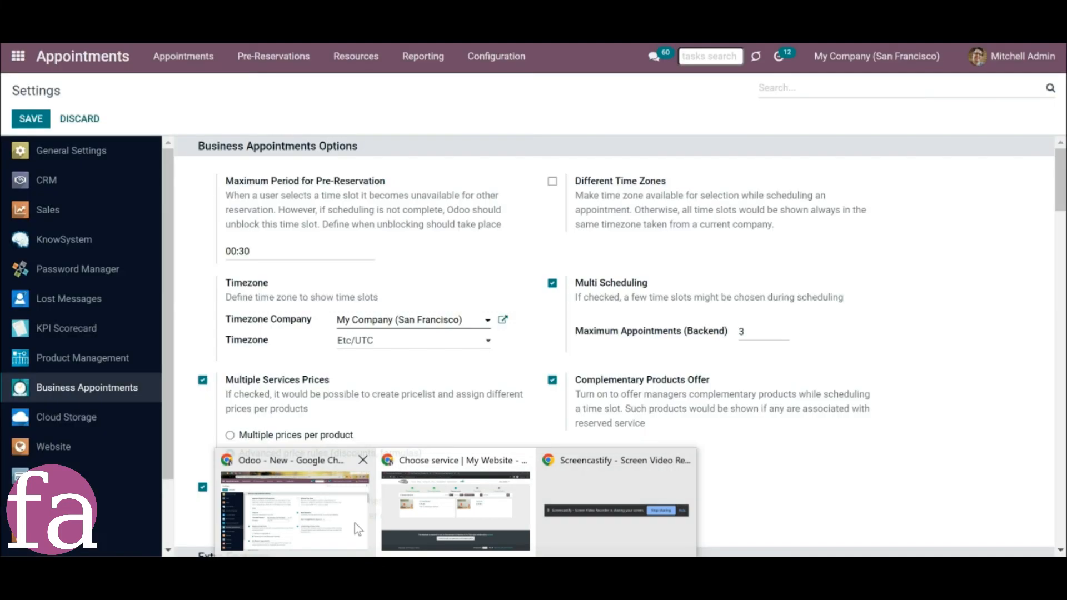
{"action": "left_click", "coordinate": [354, 523]}
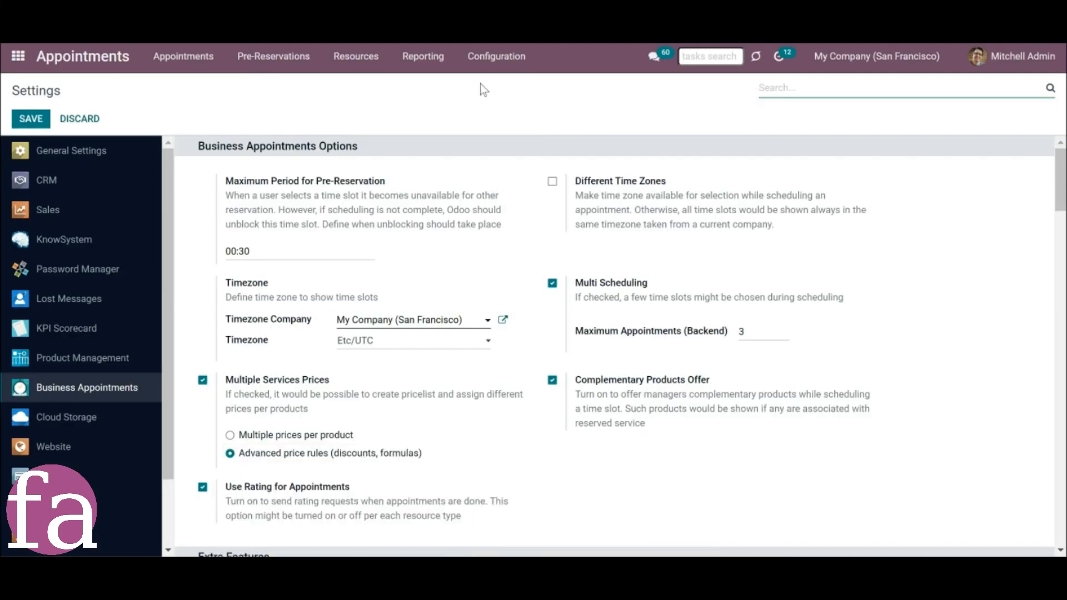
{"action": "scroll", "coordinate": [461, 256], "scroll_direction": "down", "scroll_amount": 10}
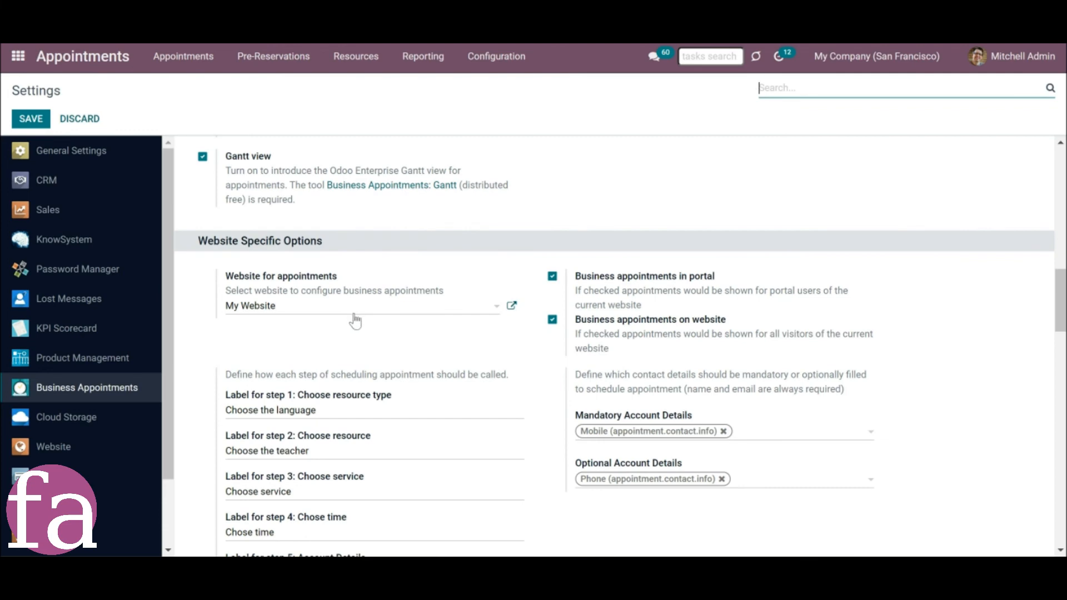
{"action": "scroll", "coordinate": [361, 322], "scroll_direction": "down", "scroll_amount": 5}
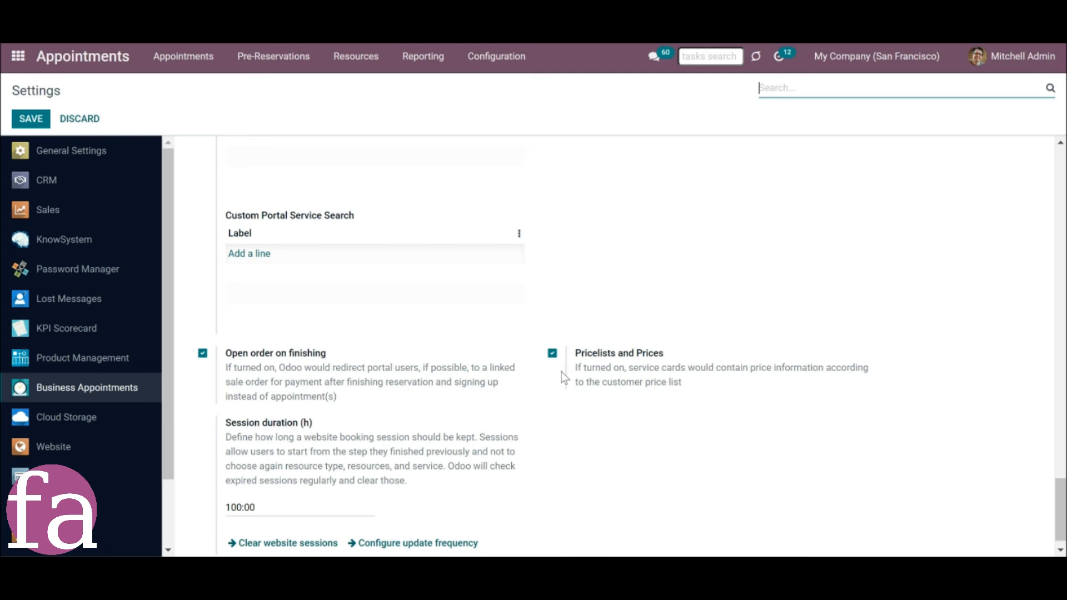
{"action": "left_click", "coordinate": [33, 119]}
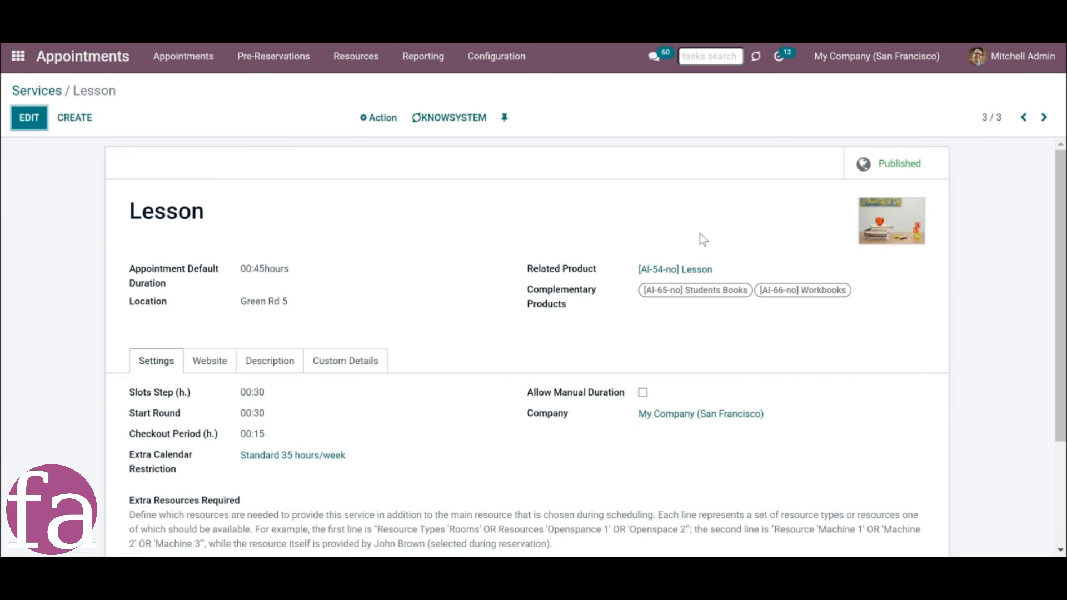
View the product related to the Lesson service and show the list of resource types.
{"action": "left_click", "coordinate": [670, 272]}
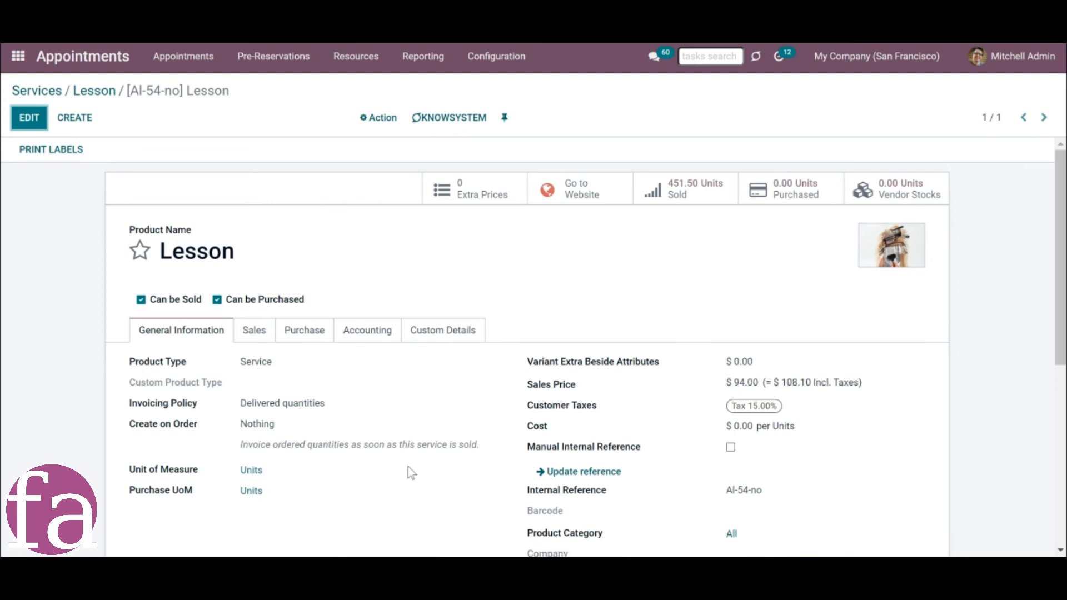
{"action": "left_click", "coordinate": [351, 59]}
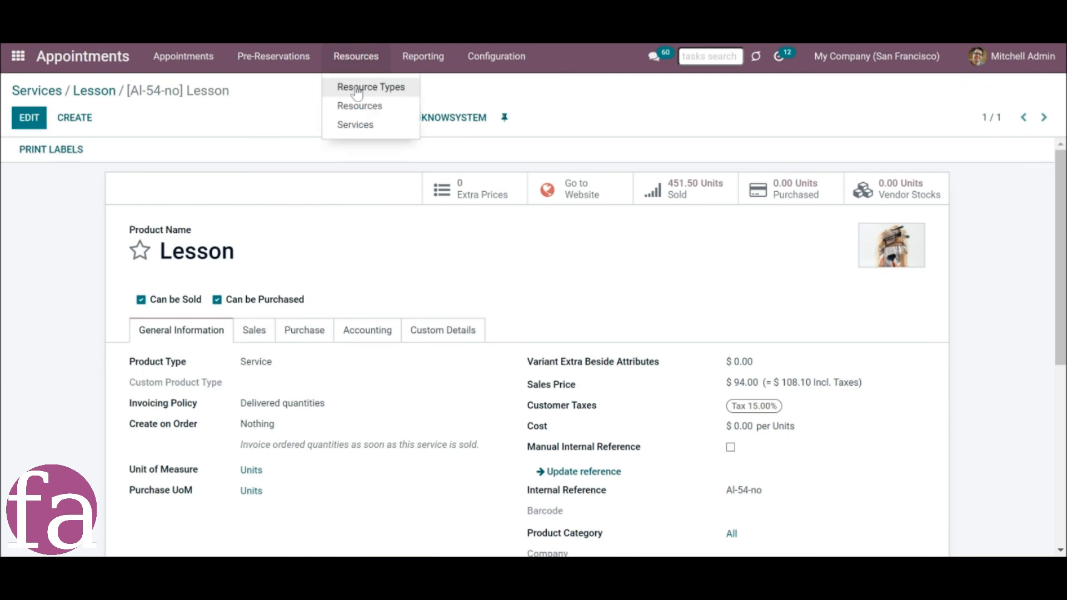
{"action": "left_click", "coordinate": [357, 90]}
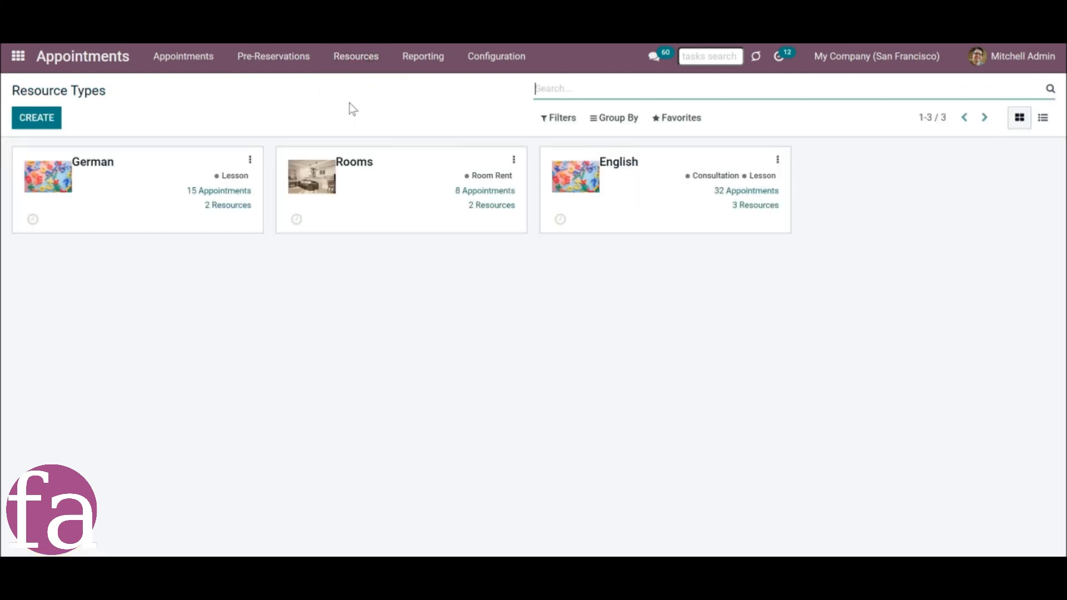
Open the English resource type and view the options for what its price is calculated for.
{"action": "left_click", "coordinate": [590, 184]}
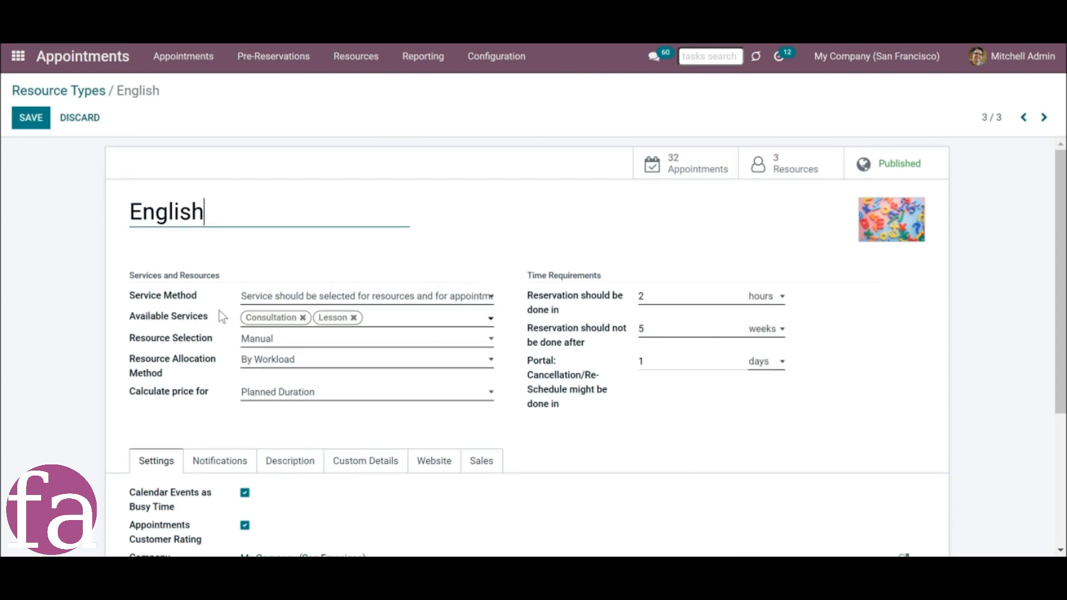
{"action": "left_click", "coordinate": [328, 393]}
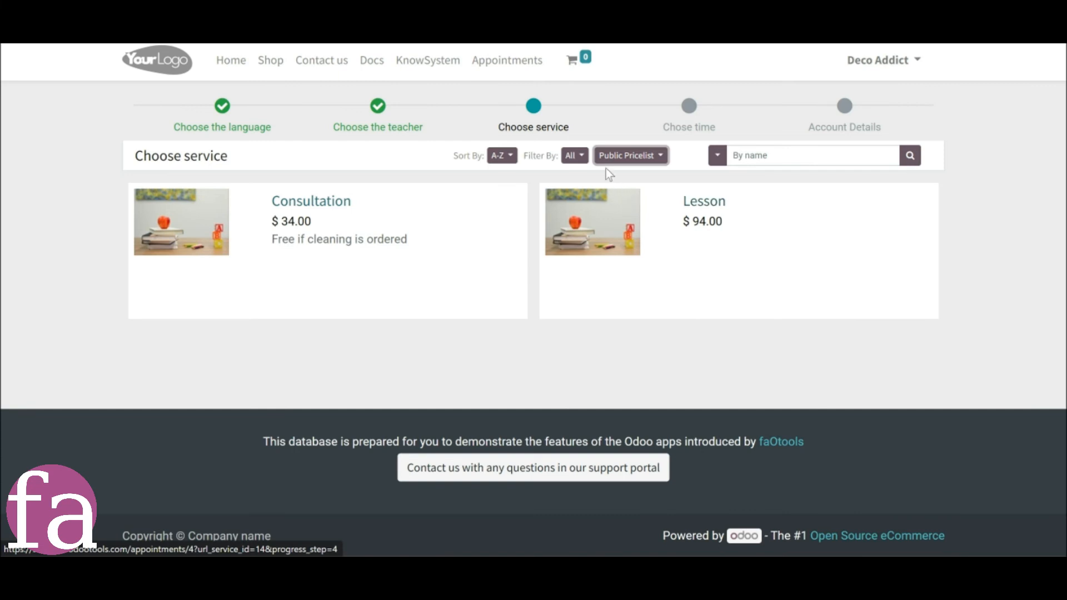
On the customer's booking website, list the pricelists for choosing a service and select Public Pricelist.
{"action": "left_click", "coordinate": [629, 157]}
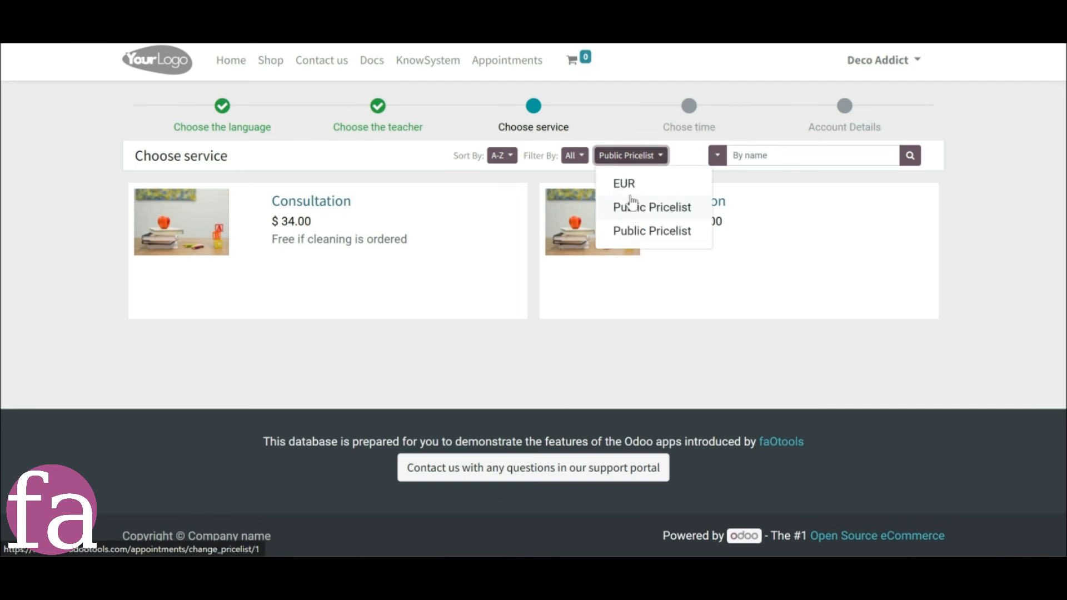
{"action": "left_click", "coordinate": [633, 206]}
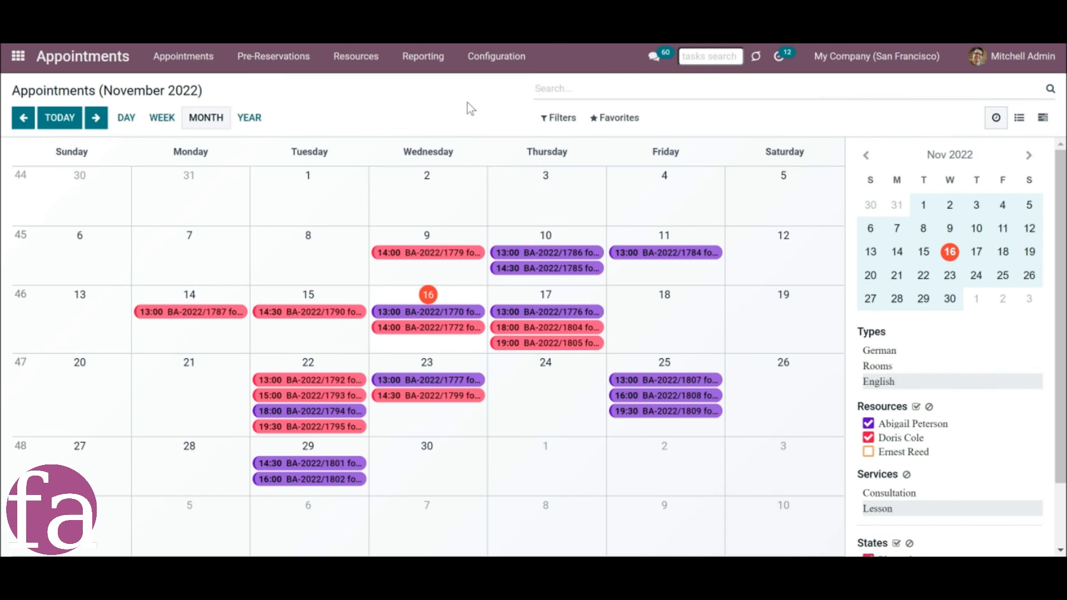
Back in the Odoo backend, make the Benelux pricelist selectable in its website configuration, and switch to the customer's service selection page.
{"action": "left_click", "coordinate": [503, 57]}
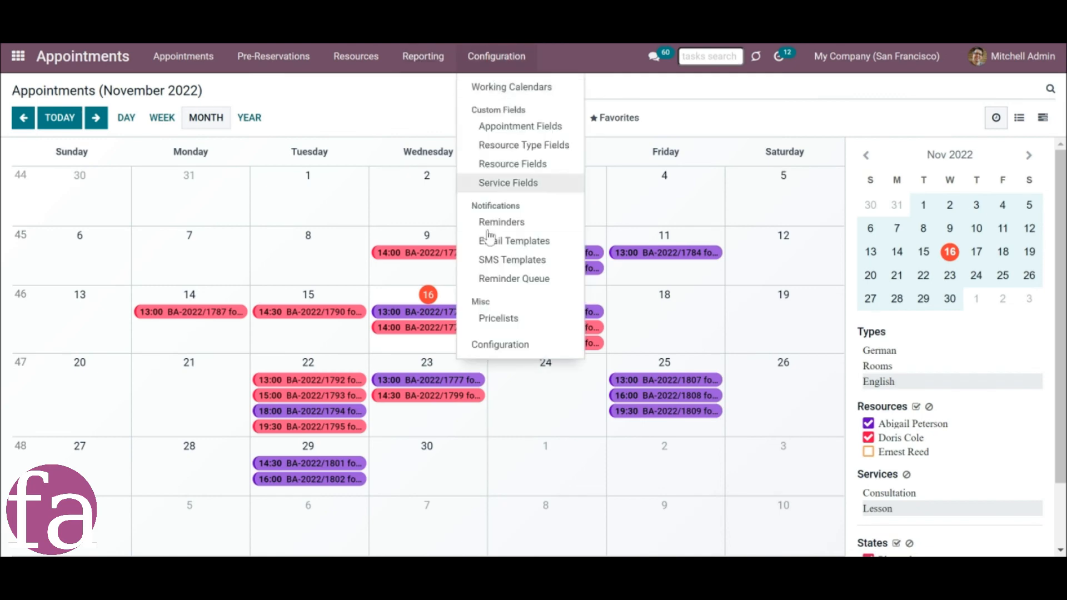
{"action": "left_click", "coordinate": [503, 322]}
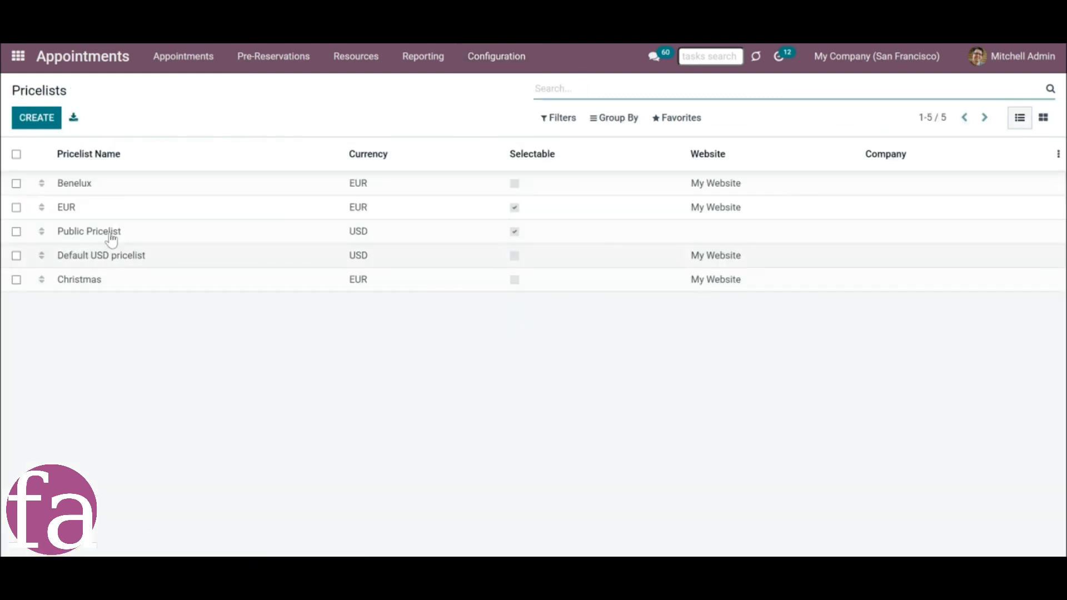
{"action": "left_click", "coordinate": [95, 194]}
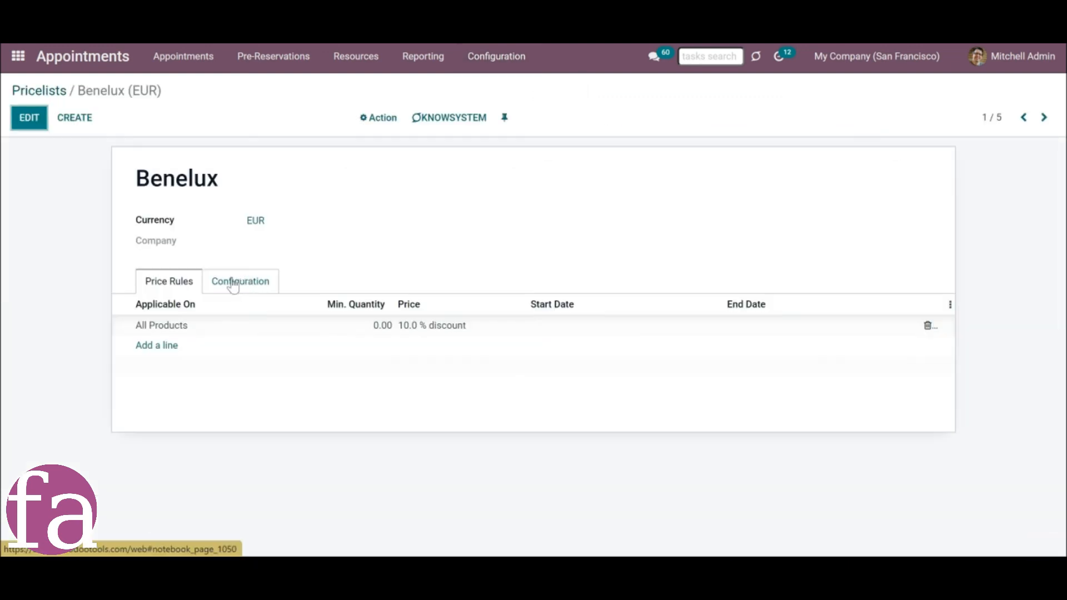
{"action": "left_click", "coordinate": [216, 287]}
{"action": "key", "text": "alt+a"}
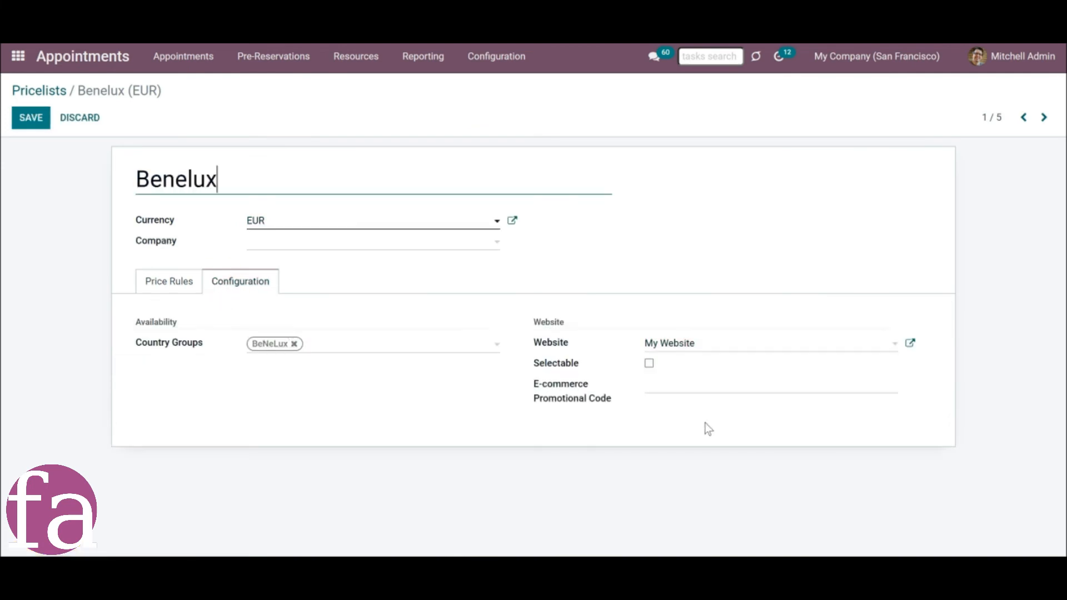
{"action": "left_click", "coordinate": [665, 349]}
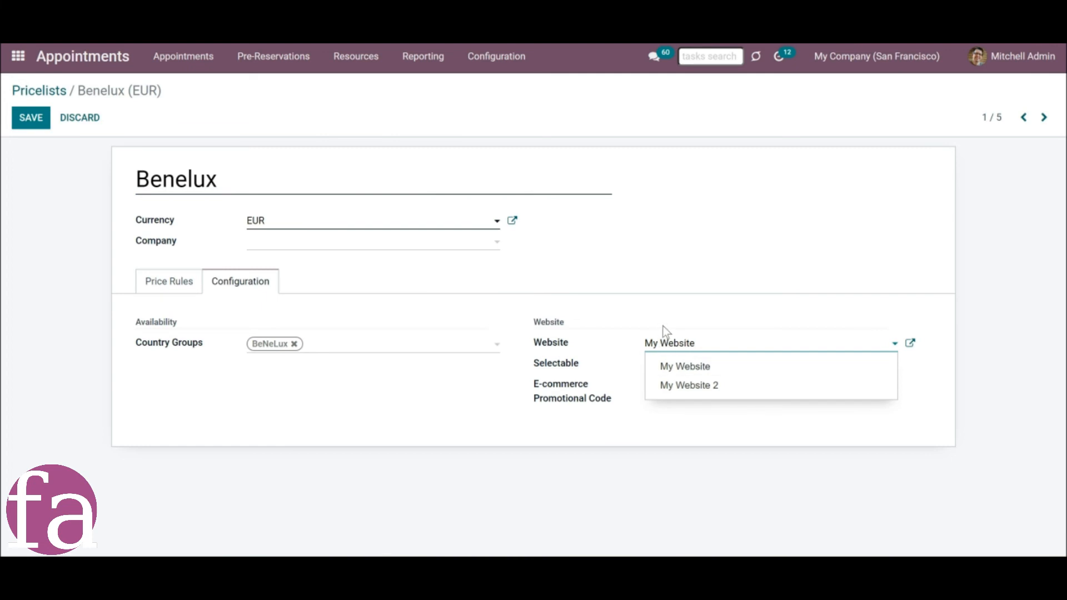
{"action": "left_click", "coordinate": [503, 359]}
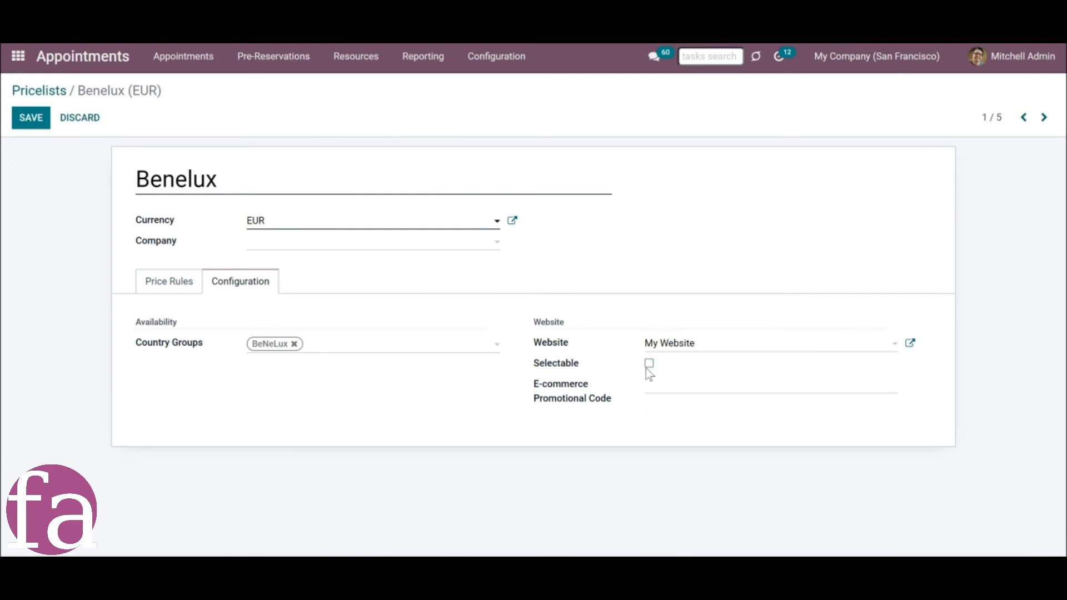
{"action": "left_click", "coordinate": [647, 365]}
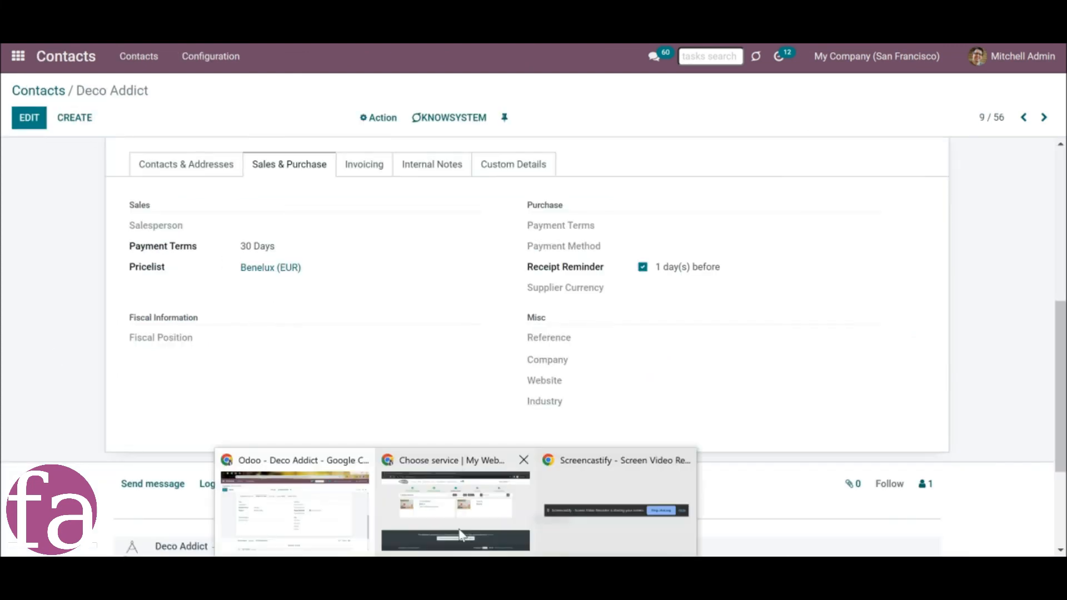
{"action": "left_click", "coordinate": [460, 534]}
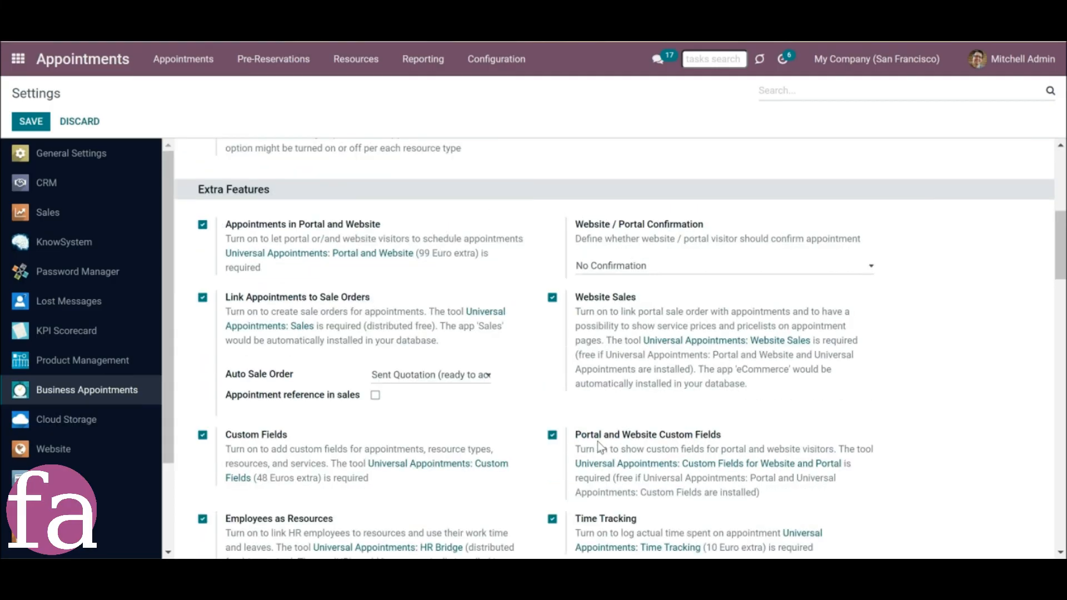
Review the Extra Features settings, including Employees as Resources, and start creating a new resource.
{"action": "scroll", "coordinate": [525, 466], "scroll_direction": "down", "scroll_amount": 2}
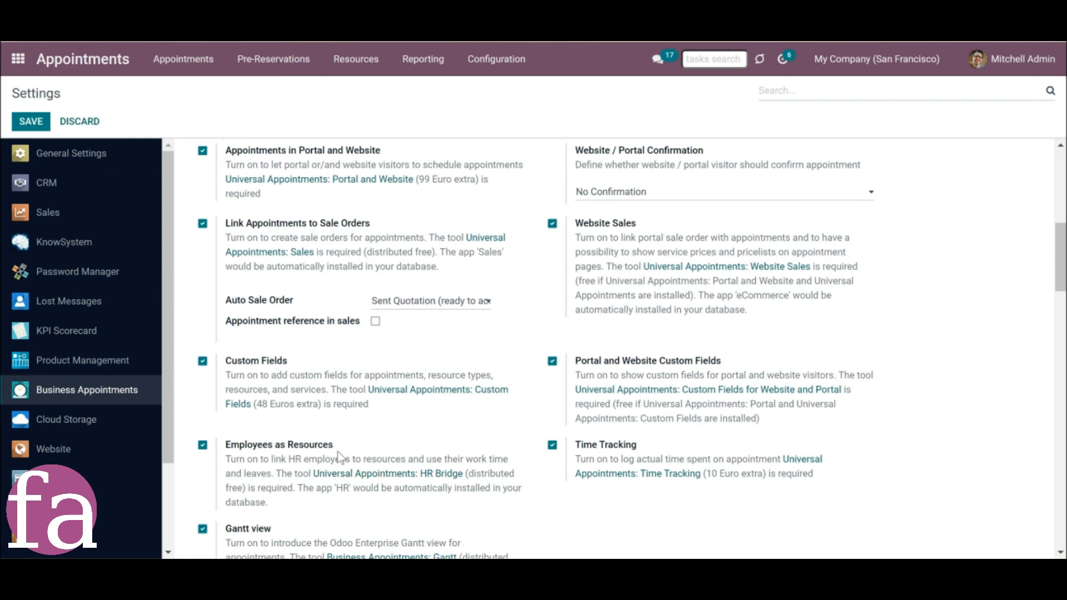
{"action": "scroll", "coordinate": [341, 452], "scroll_direction": "up", "scroll_amount": 4}
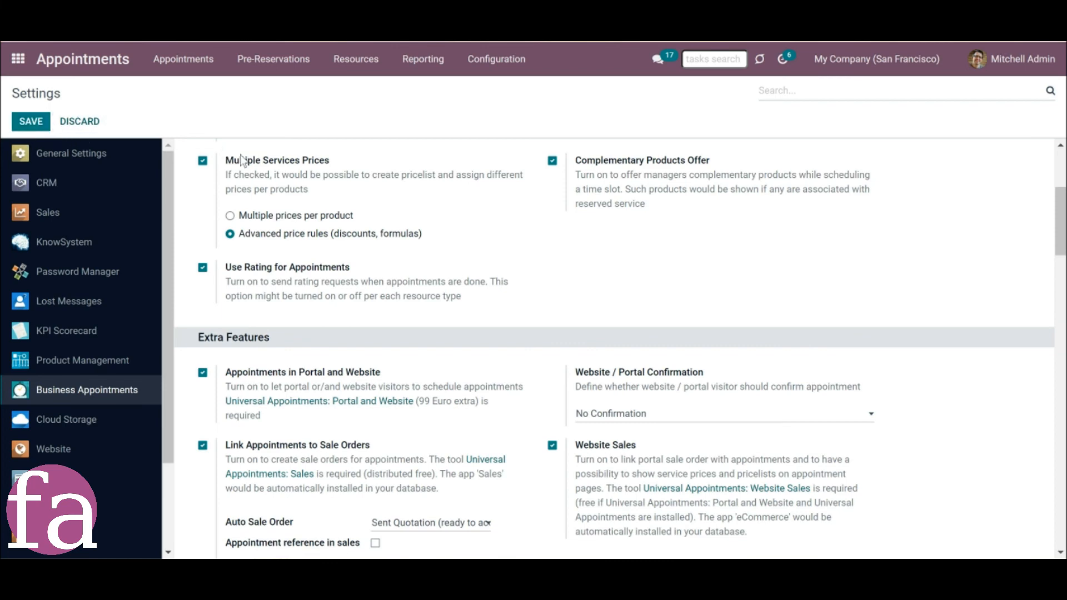
{"action": "scroll", "coordinate": [328, 275], "scroll_direction": "down", "scroll_amount": 1}
{"action": "left_click", "coordinate": [356, 61]}
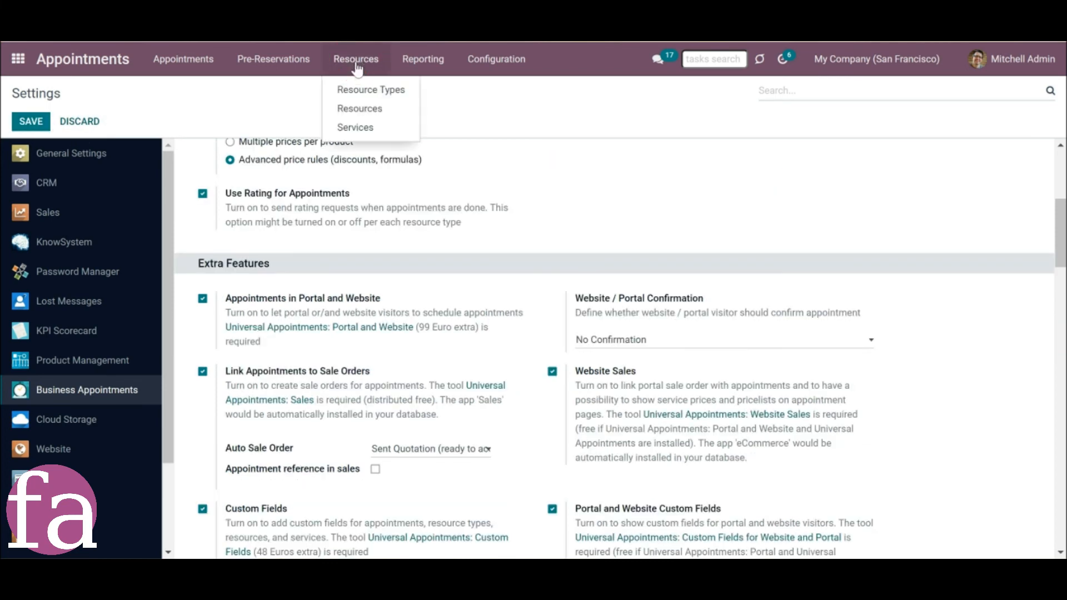
{"action": "left_click", "coordinate": [357, 107]}
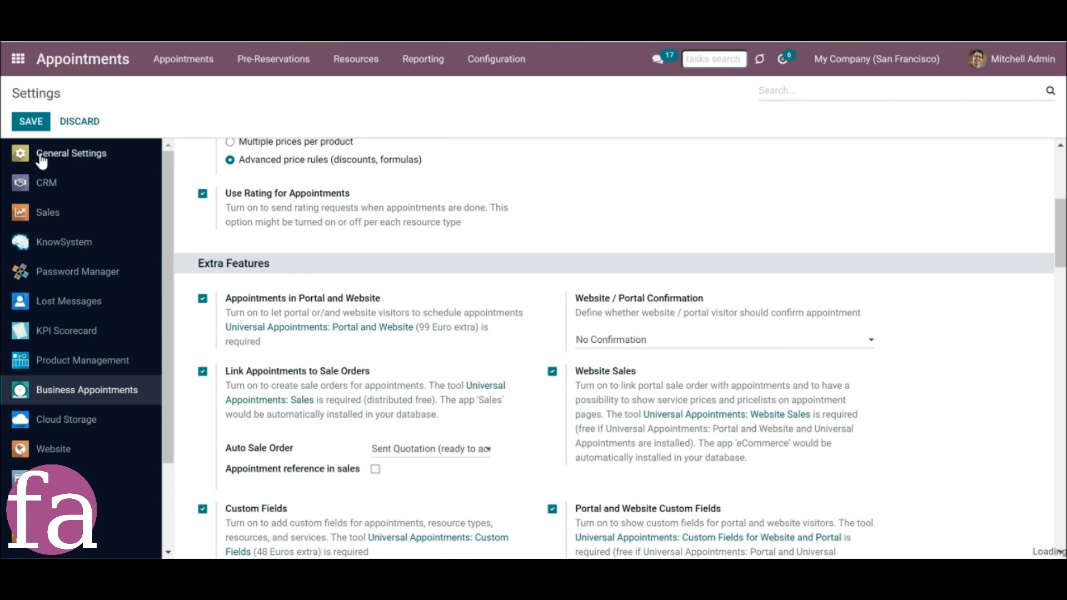
{"action": "left_click", "coordinate": [36, 119]}
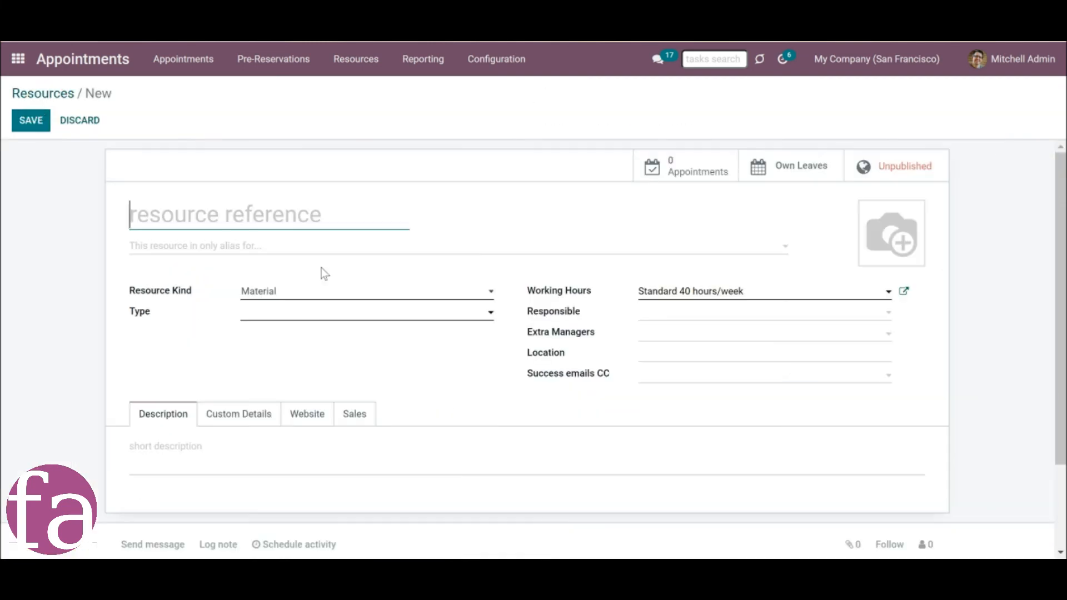
Set the new resource's kind to Human and link it to an employee.
{"action": "left_click", "coordinate": [296, 292]}
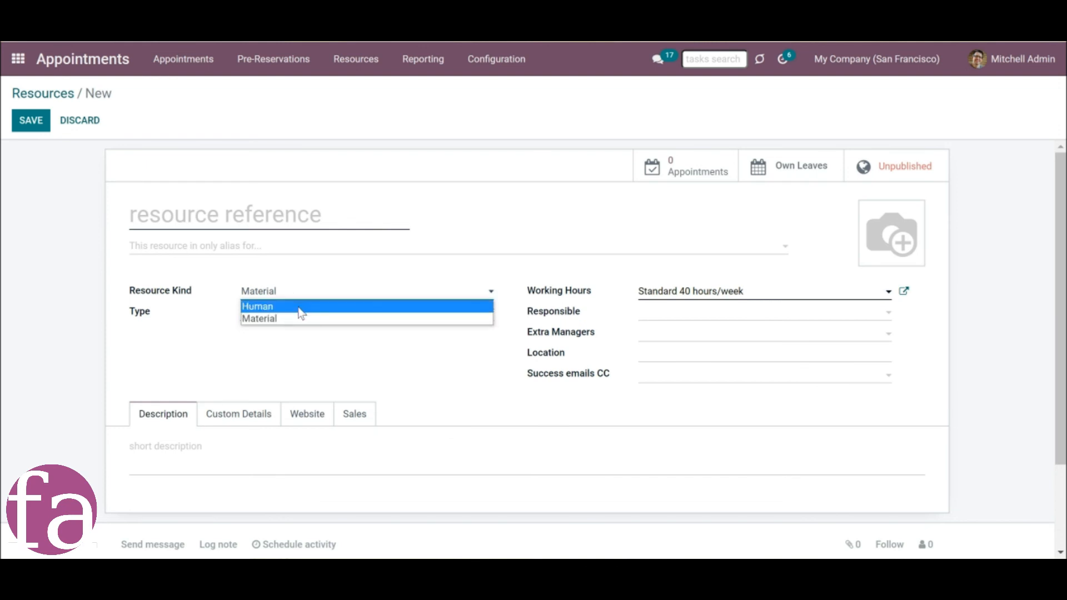
{"action": "left_click", "coordinate": [299, 309]}
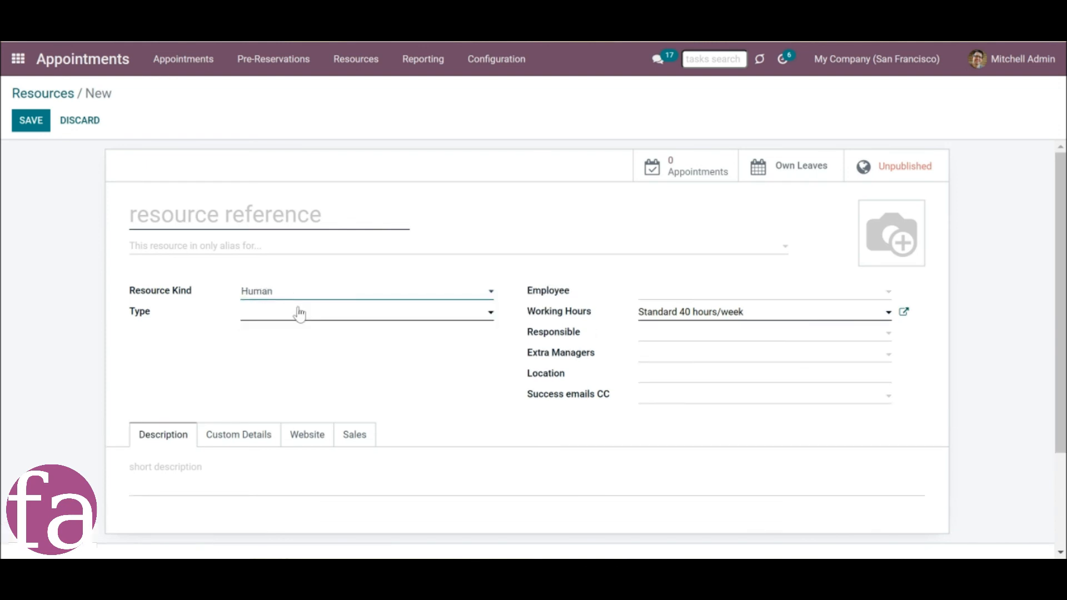
{"action": "left_click", "coordinate": [689, 295]}
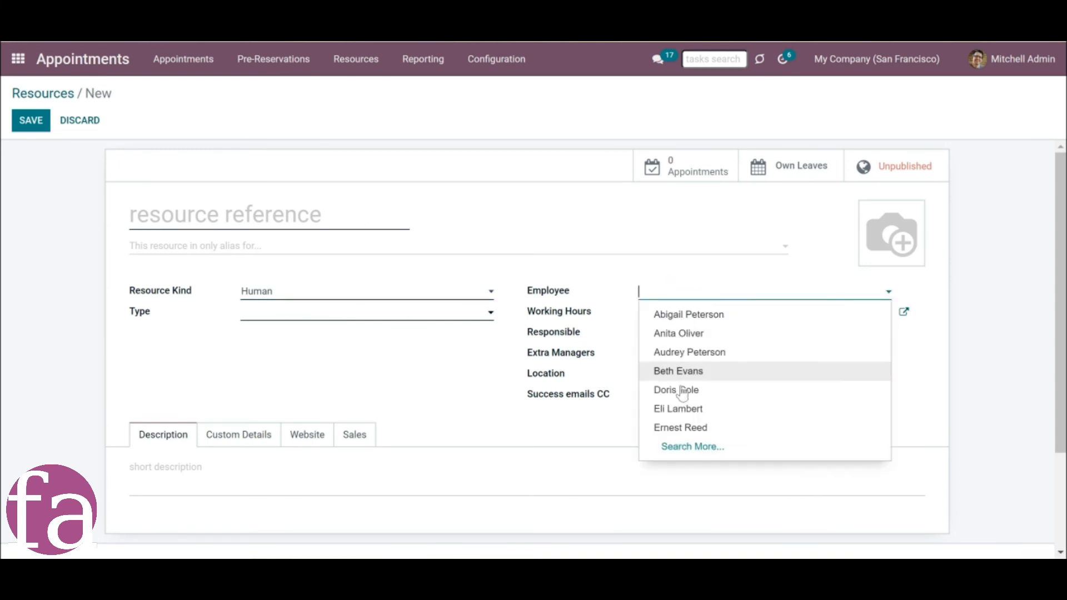
{"action": "left_click", "coordinate": [685, 411]}
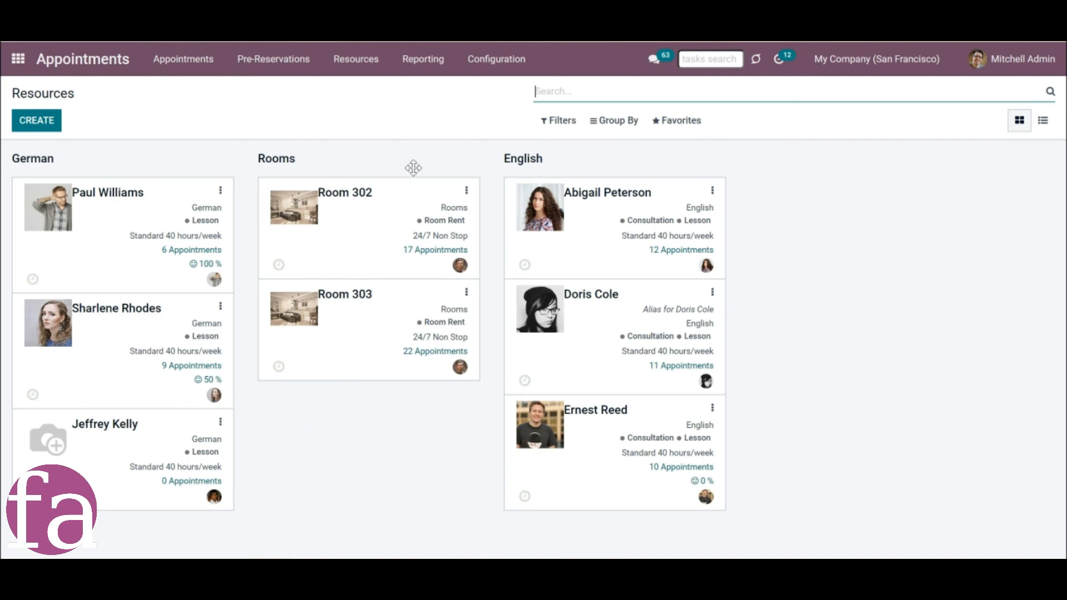
Open the Standard 40 hours/week working calendar of My Company (San Francisco) and view its resource time off.
{"action": "left_click", "coordinate": [504, 65]}
{"action": "left_click", "coordinate": [508, 99]}
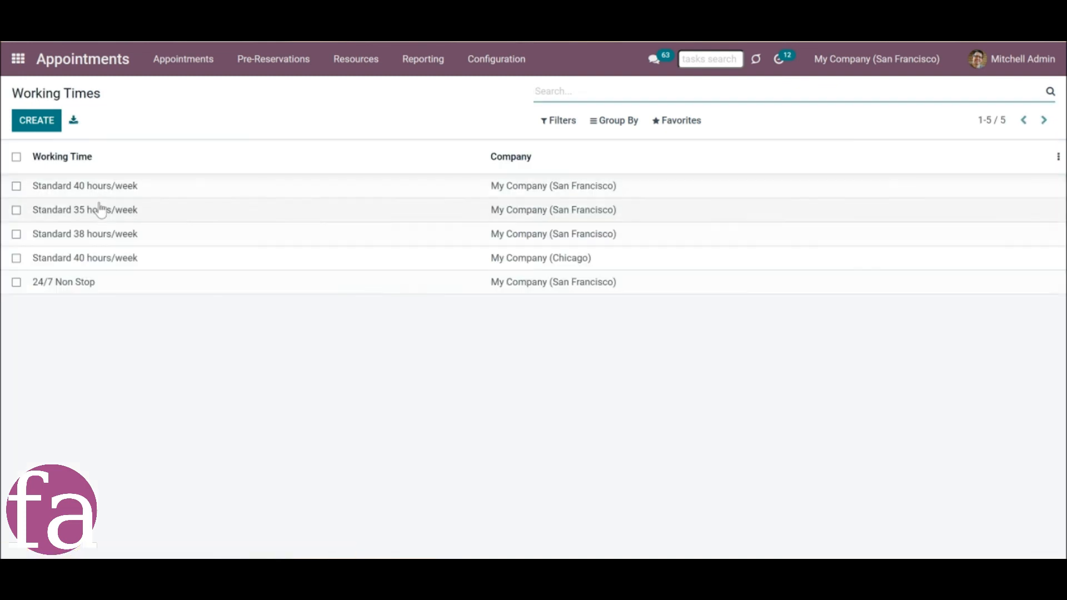
{"action": "left_click", "coordinate": [94, 193]}
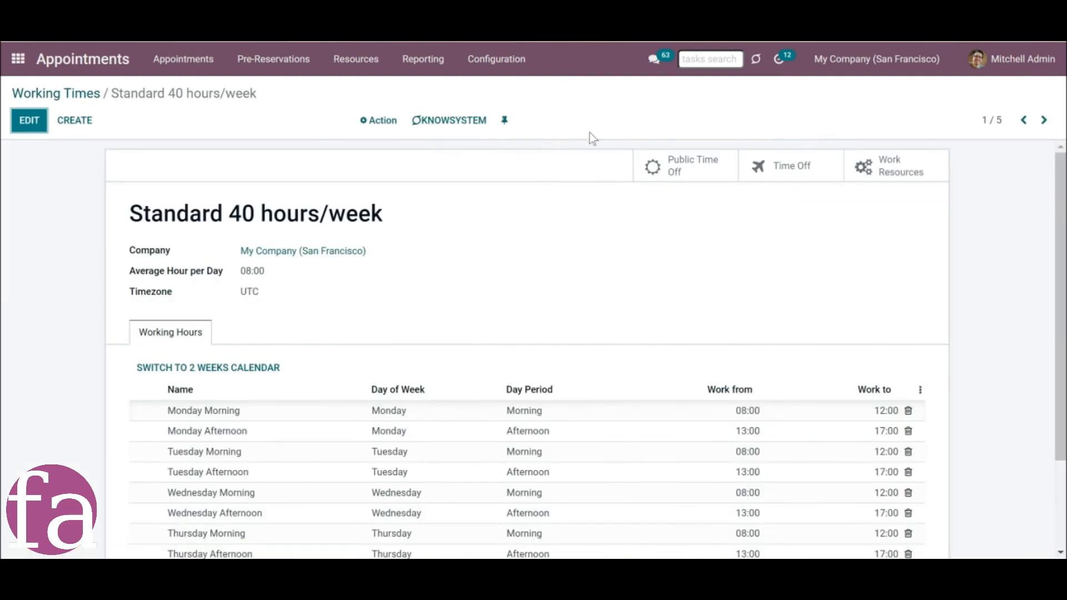
{"action": "left_click", "coordinate": [812, 166]}
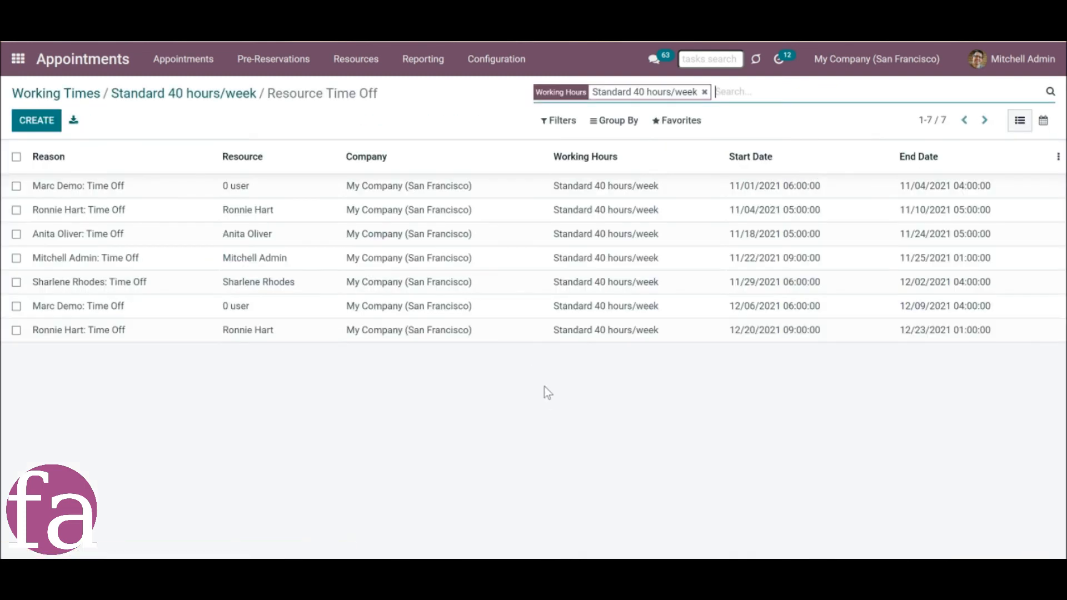
Show the resource types and open the English resource type.
{"action": "left_click", "coordinate": [342, 58]}
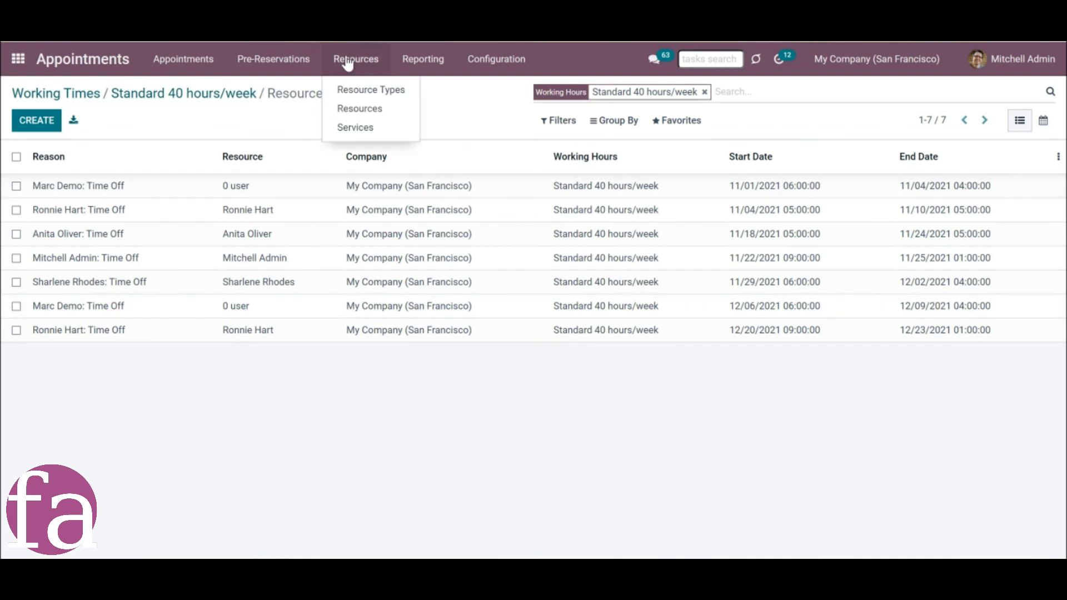
{"action": "left_click", "coordinate": [369, 92]}
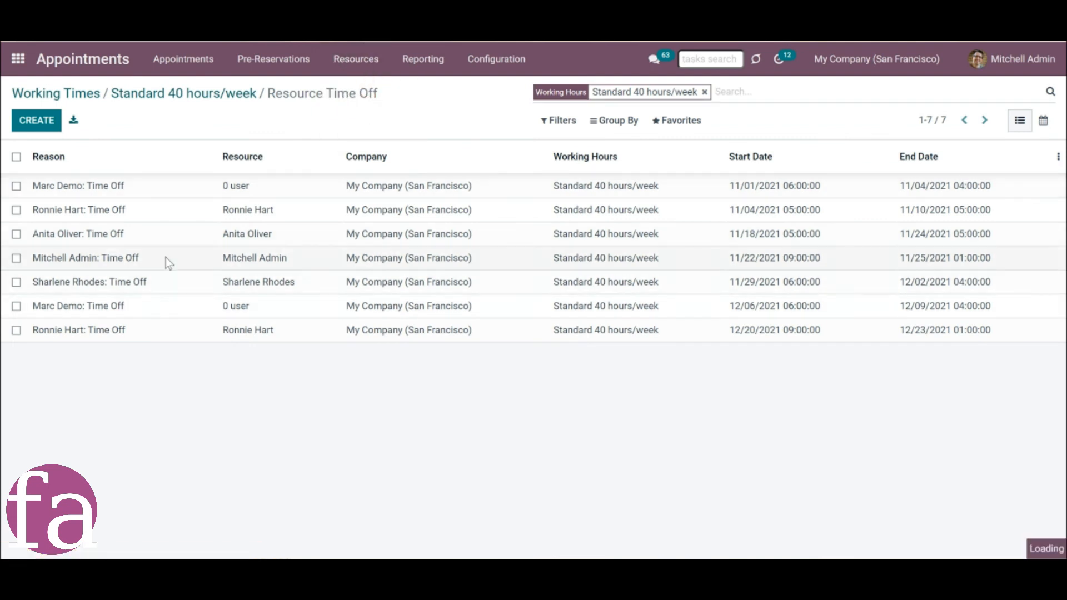
{"action": "left_click", "coordinate": [604, 192]}
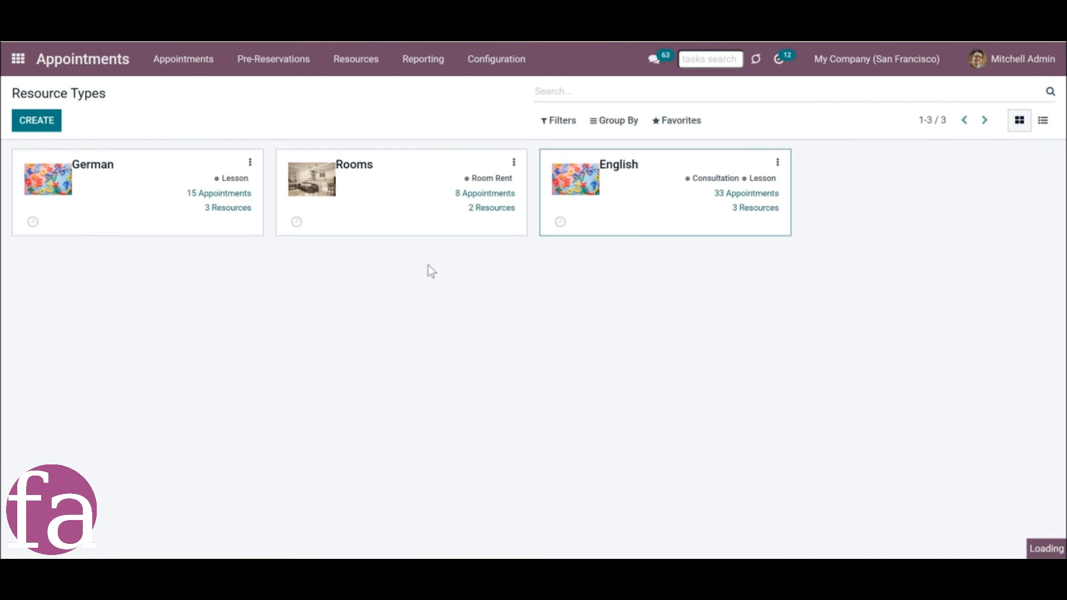
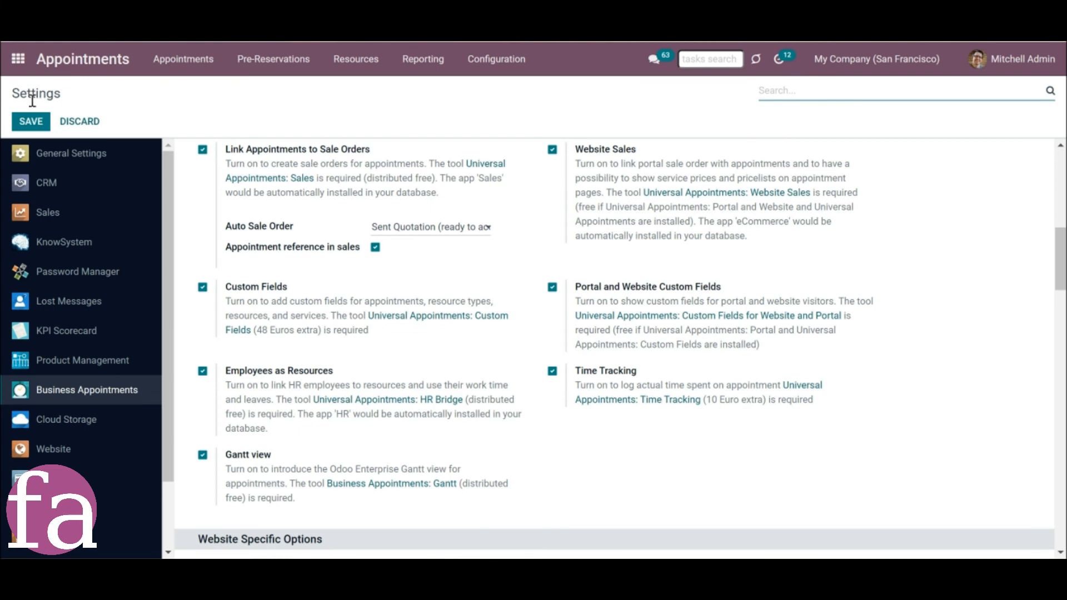
Save the settings and open the 13:00 appointment on November 23, 2022 from the calendar.
{"action": "left_click", "coordinate": [31, 121]}
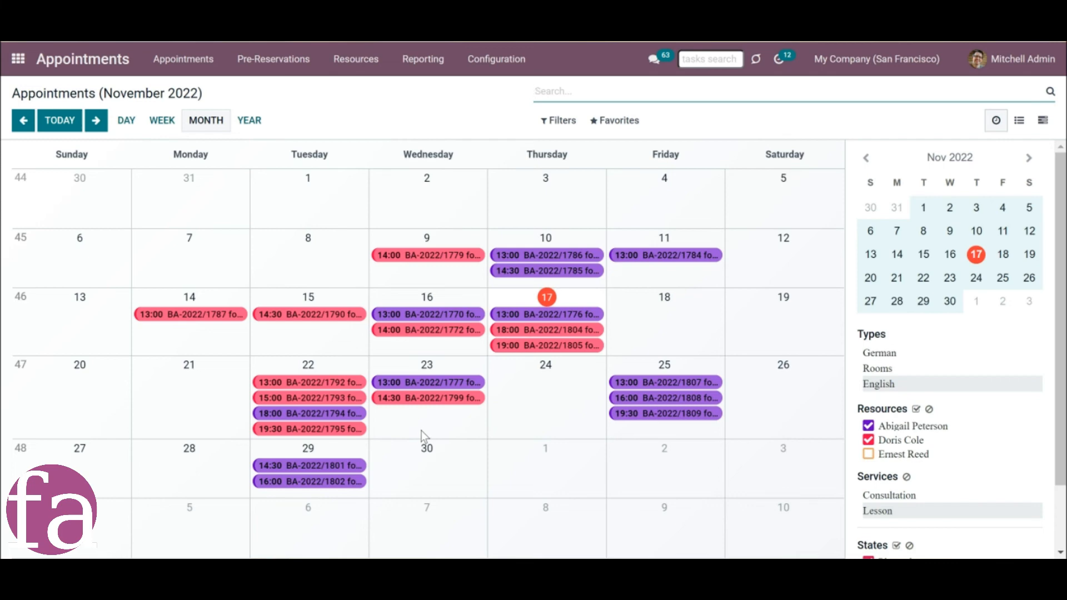
{"action": "left_click", "coordinate": [426, 388]}
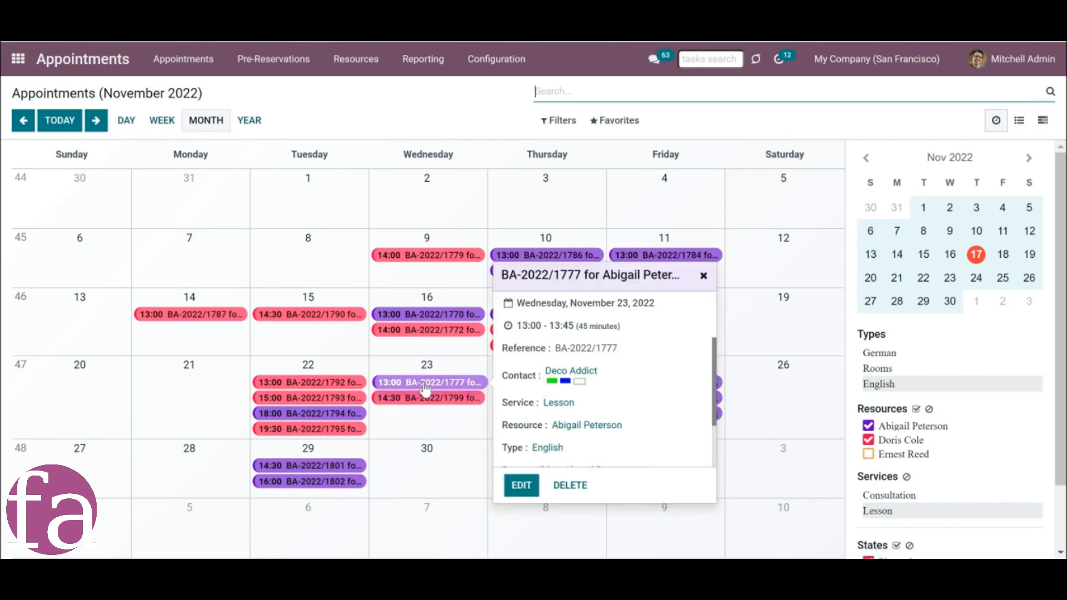
{"action": "left_click", "coordinate": [521, 487]}
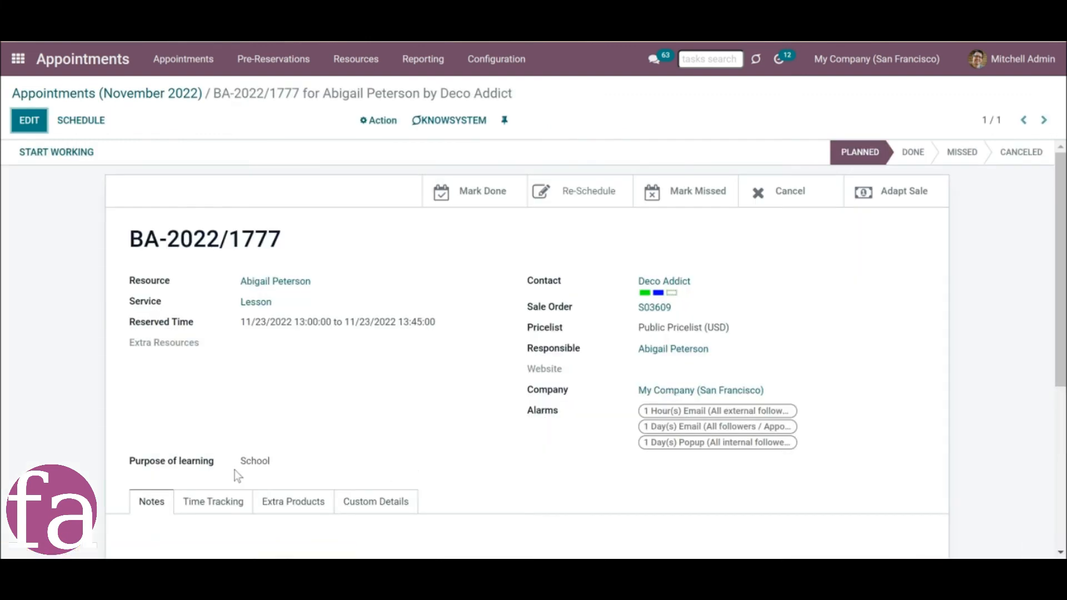
Start and finish working on the appointment twice to log two short time entries.
{"action": "left_click", "coordinate": [56, 156]}
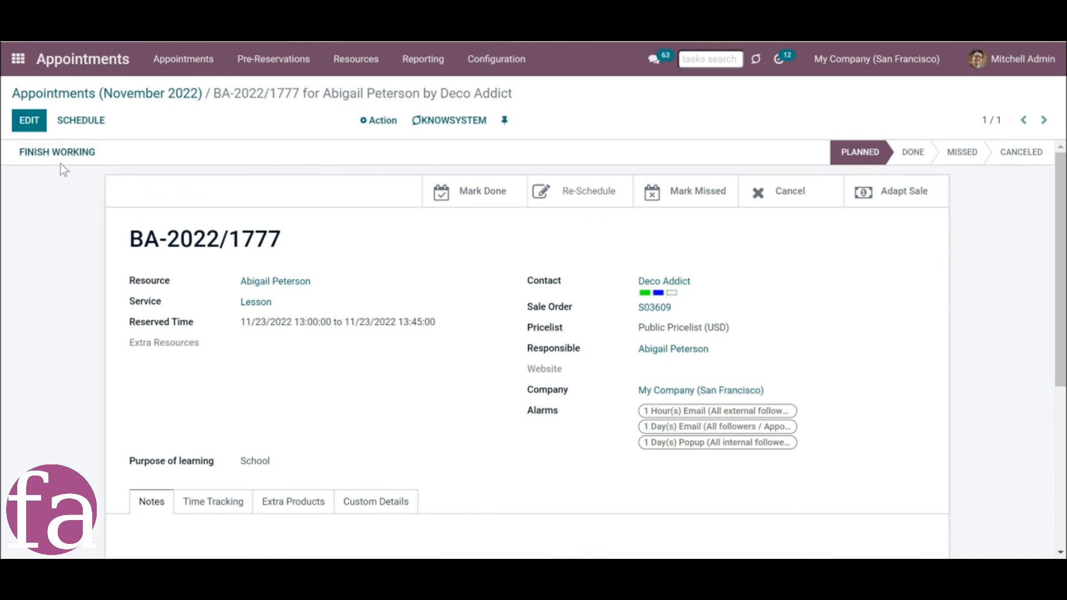
{"action": "left_click", "coordinate": [61, 159]}
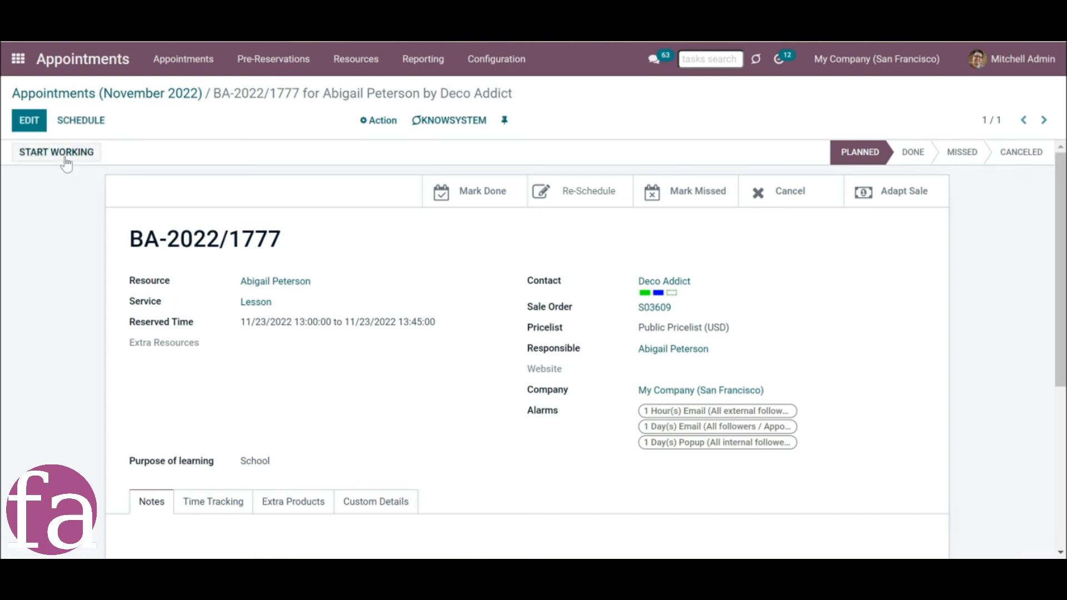
{"action": "left_click", "coordinate": [66, 161]}
{"action": "left_click", "coordinate": [66, 161]}
Delete the last two time tracking entries of the appointment.
{"action": "scroll", "coordinate": [202, 412], "scroll_direction": "down", "scroll_amount": 1}
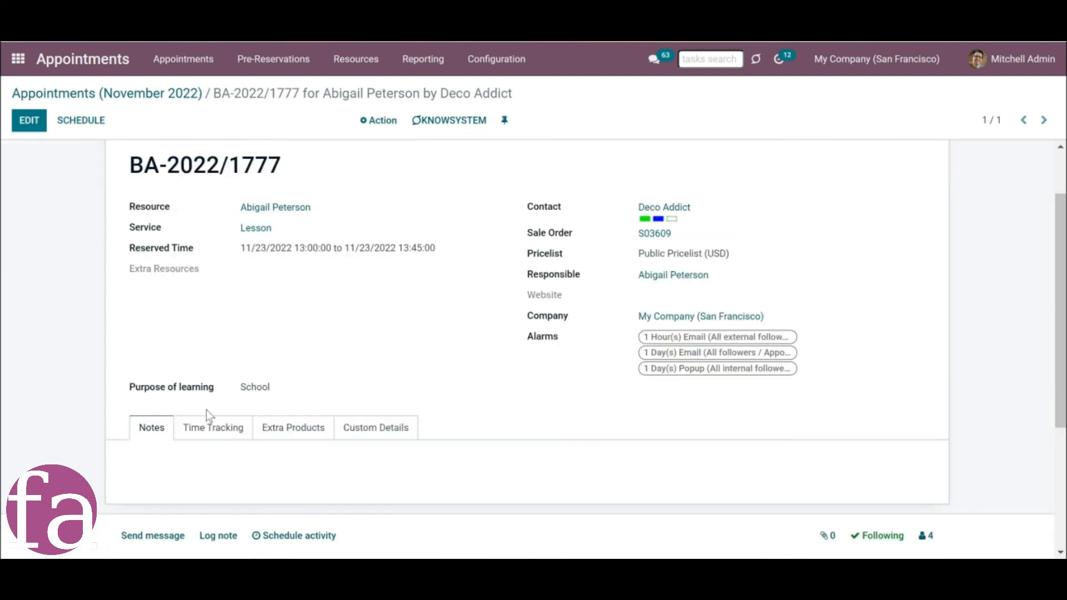
{"action": "left_click", "coordinate": [202, 429]}
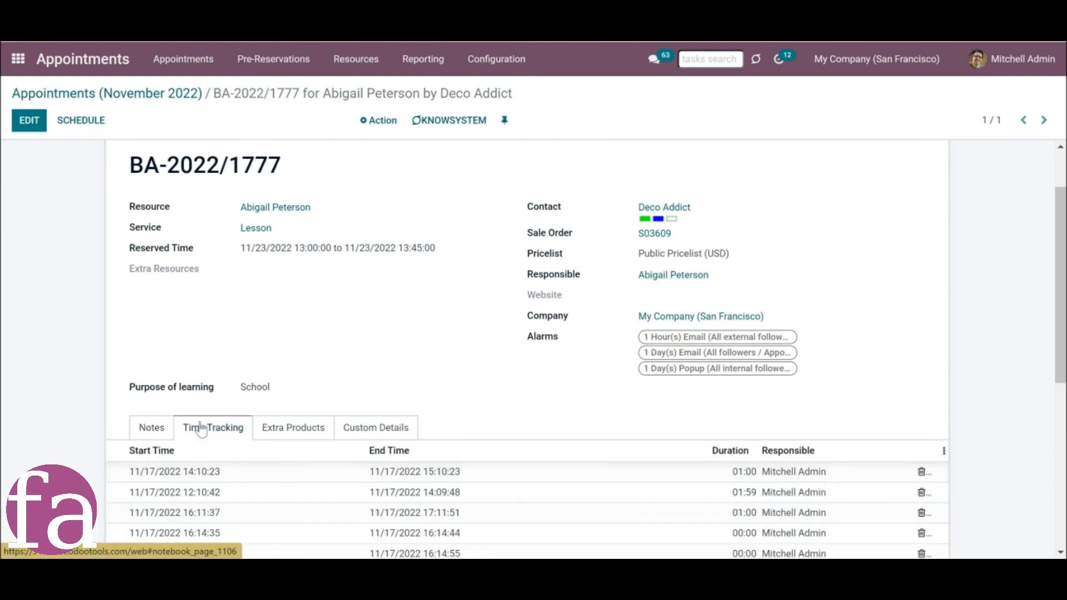
{"action": "scroll", "coordinate": [909, 506], "scroll_direction": "down", "scroll_amount": 1}
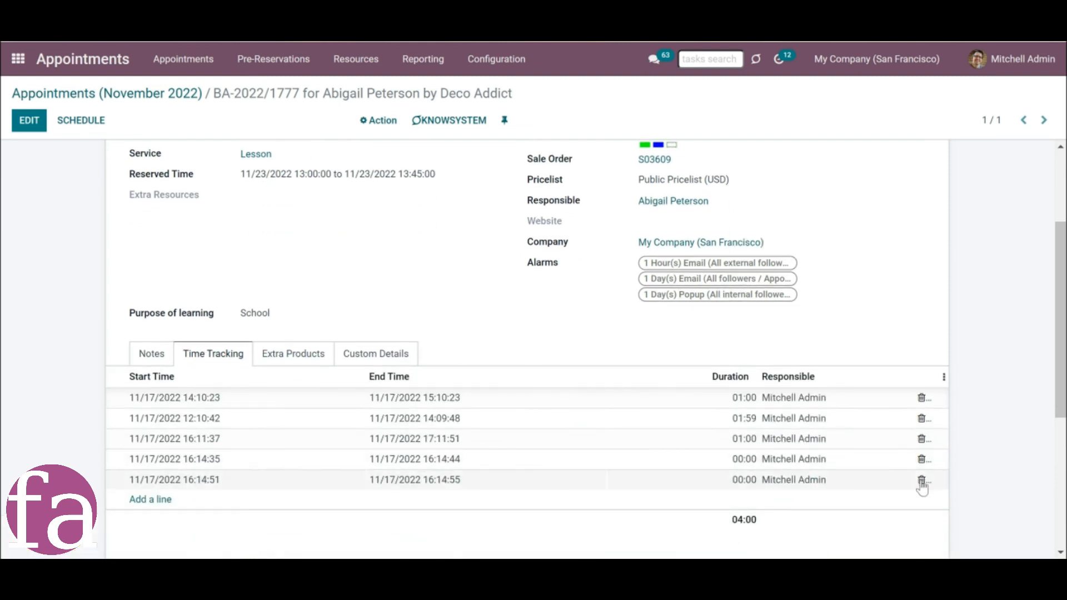
{"action": "left_click", "coordinate": [920, 480]}
{"action": "left_click", "coordinate": [921, 476]}
{"action": "scroll", "coordinate": [773, 519], "scroll_direction": "up", "scroll_amount": 1}
{"action": "scroll", "coordinate": [354, 474], "scroll_direction": "down", "scroll_amount": 1}
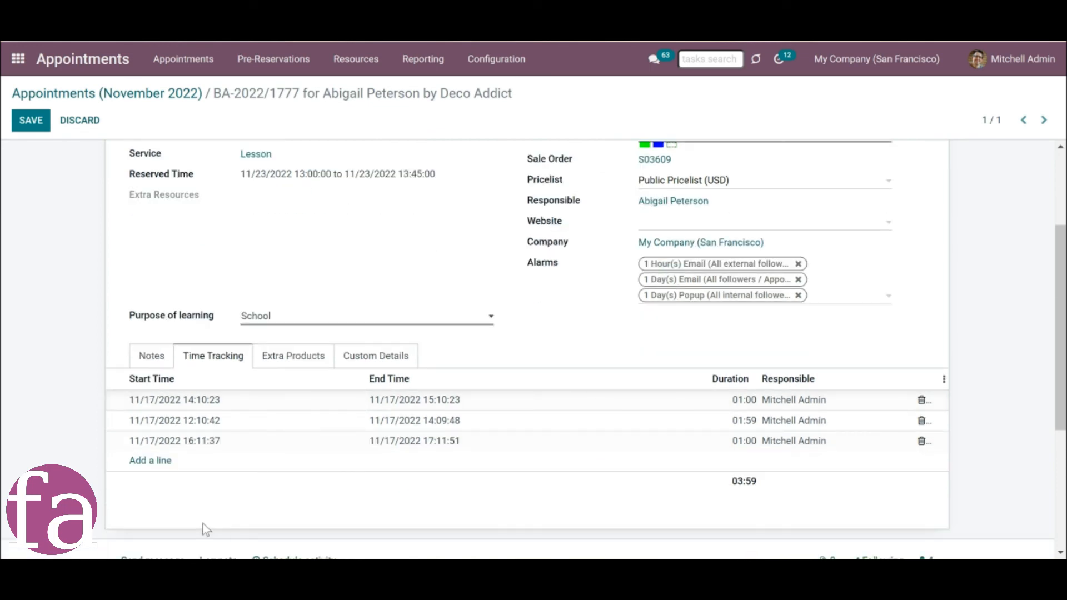
Add a time tracking entry from 11/17/2022 16:16:54 to 11/17/2022 16:20:01.
{"action": "left_click", "coordinate": [147, 470]}
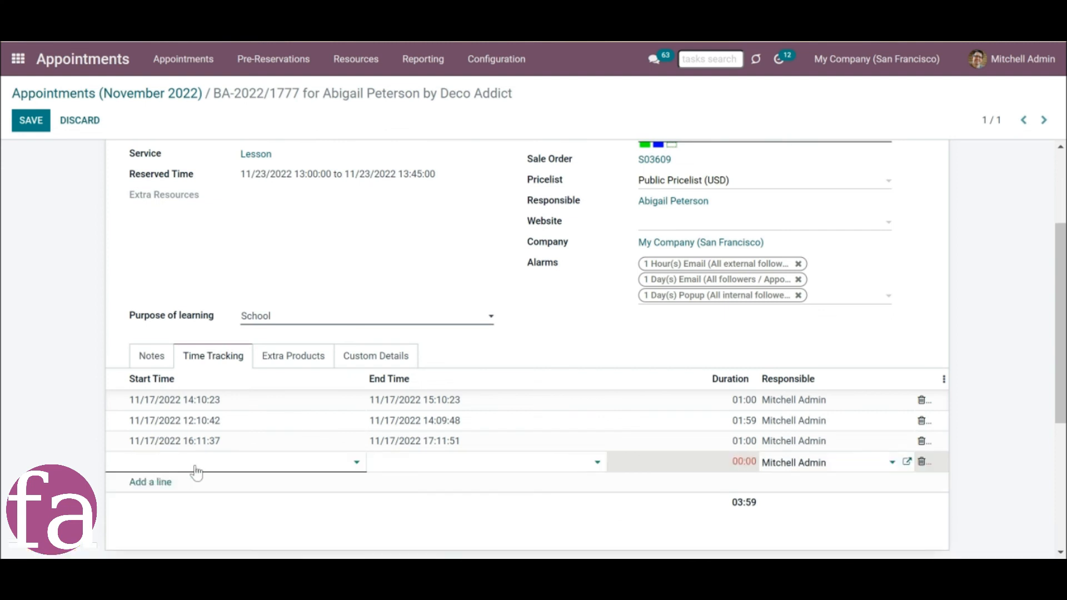
{"action": "left_click", "coordinate": [197, 473]}
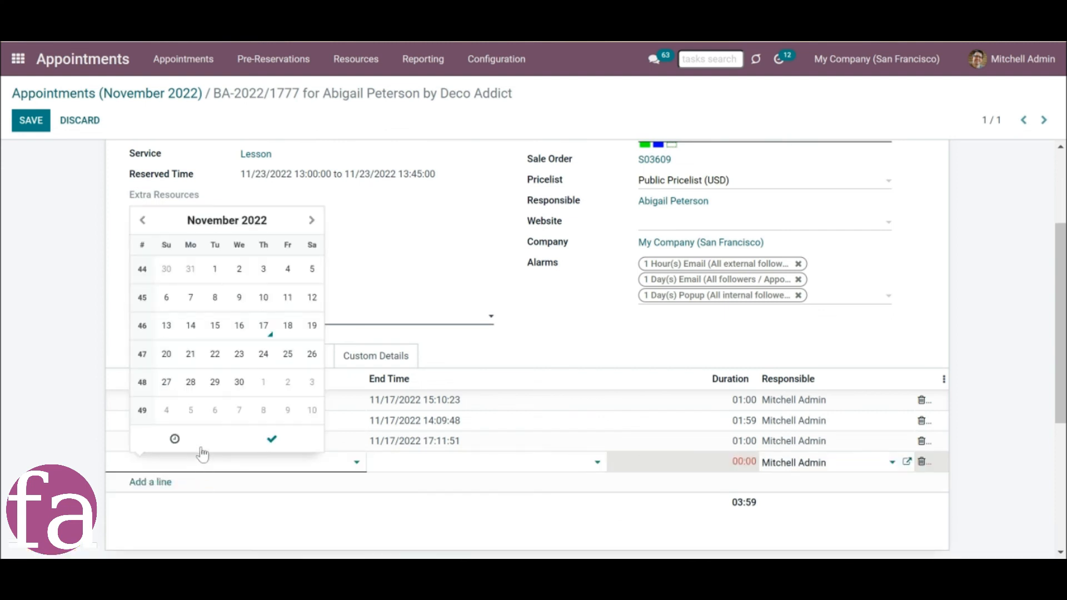
{"action": "left_click", "coordinate": [186, 431]}
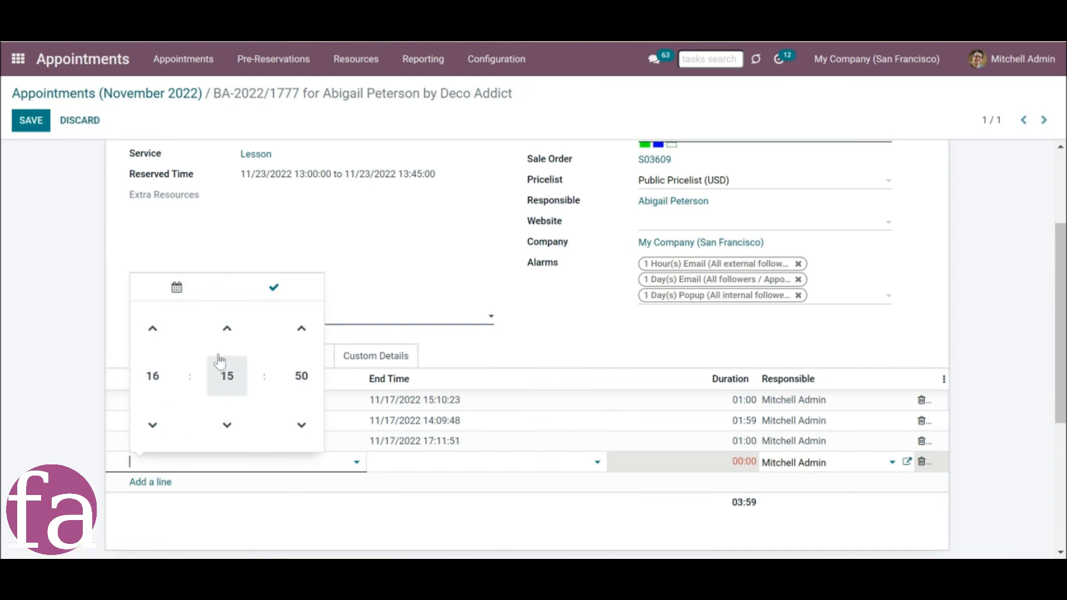
{"action": "key", "text": "Tab"}
{"action": "left_click", "coordinate": [467, 330]}
{"action": "left_click", "coordinate": [466, 330]}
{"action": "left_click", "coordinate": [467, 331]}
{"action": "left_click", "coordinate": [467, 331]}
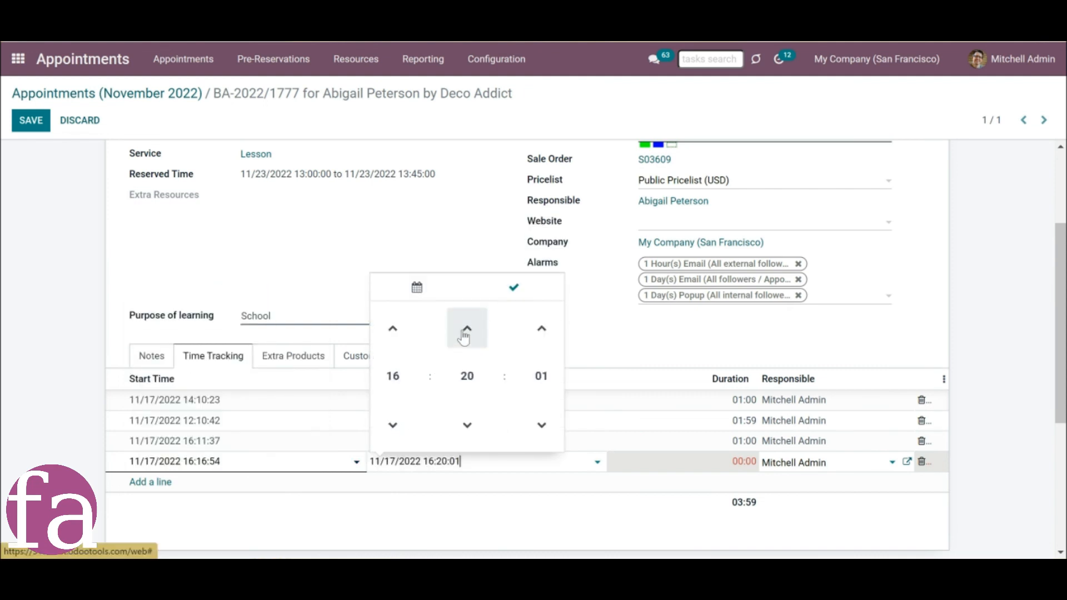
{"action": "left_click", "coordinate": [513, 287]}
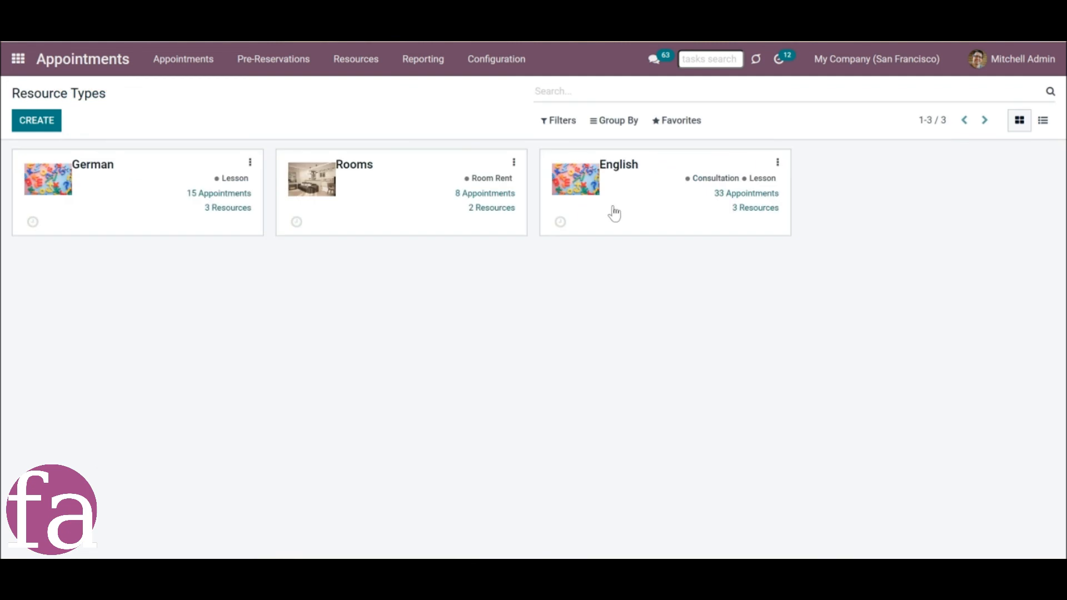
Have the English resource type calculate prices by Tracked Duration and save it.
{"action": "left_click", "coordinate": [614, 213]}
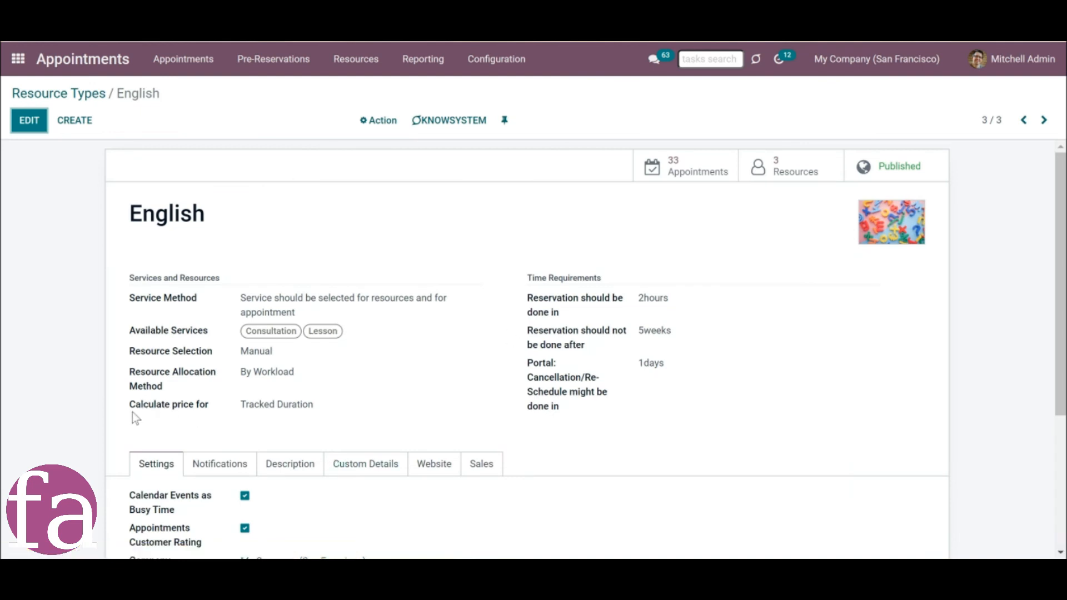
{"action": "mouse_move", "coordinate": [177, 412]}
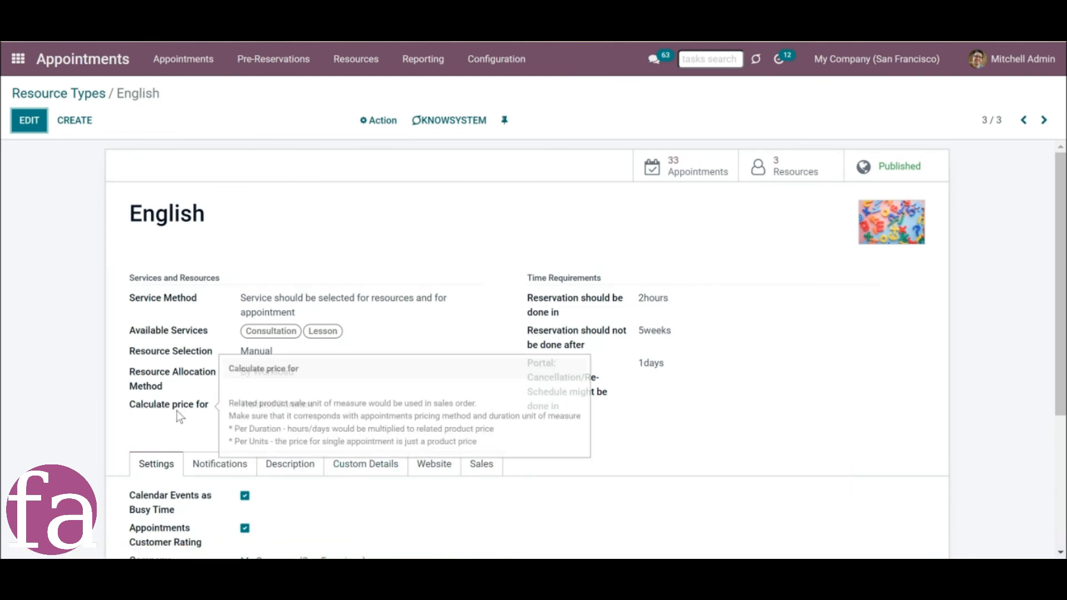
{"action": "left_click", "coordinate": [30, 120]}
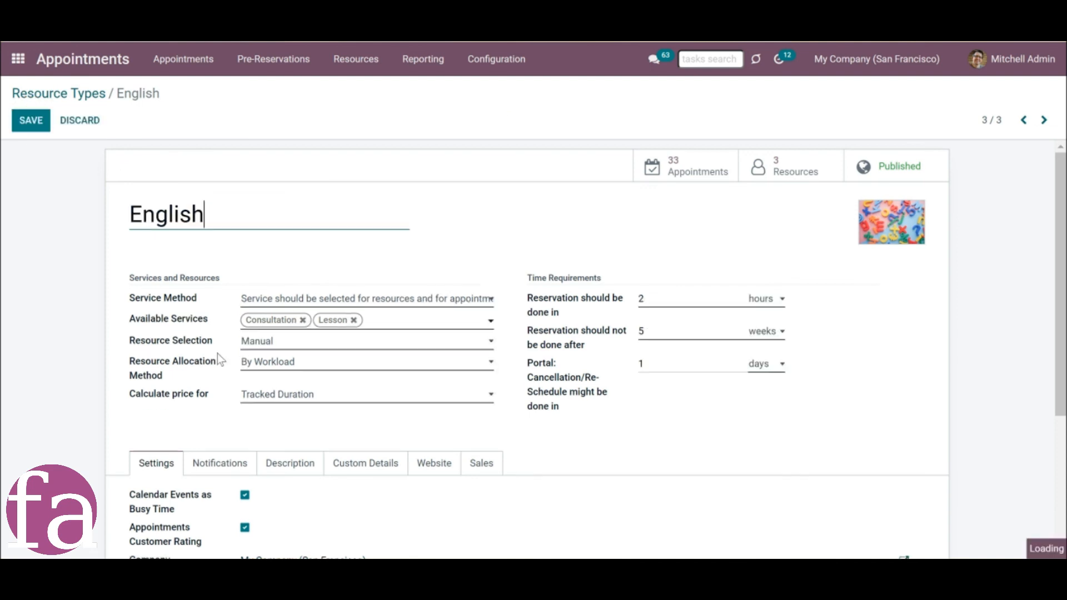
{"action": "left_click", "coordinate": [328, 396]}
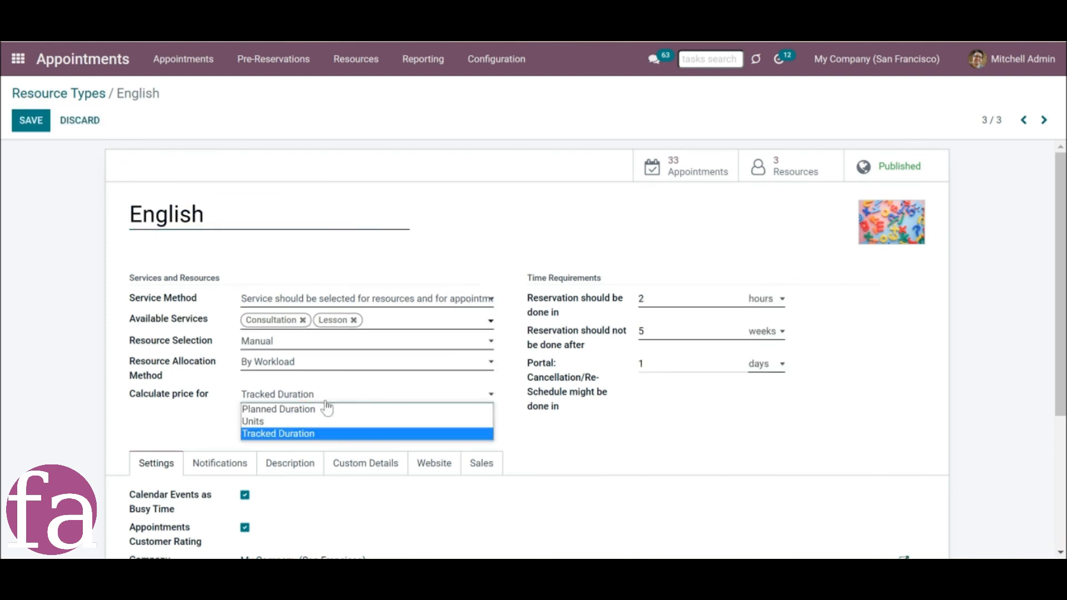
{"action": "left_click", "coordinate": [292, 435]}
{"action": "left_click", "coordinate": [32, 120]}
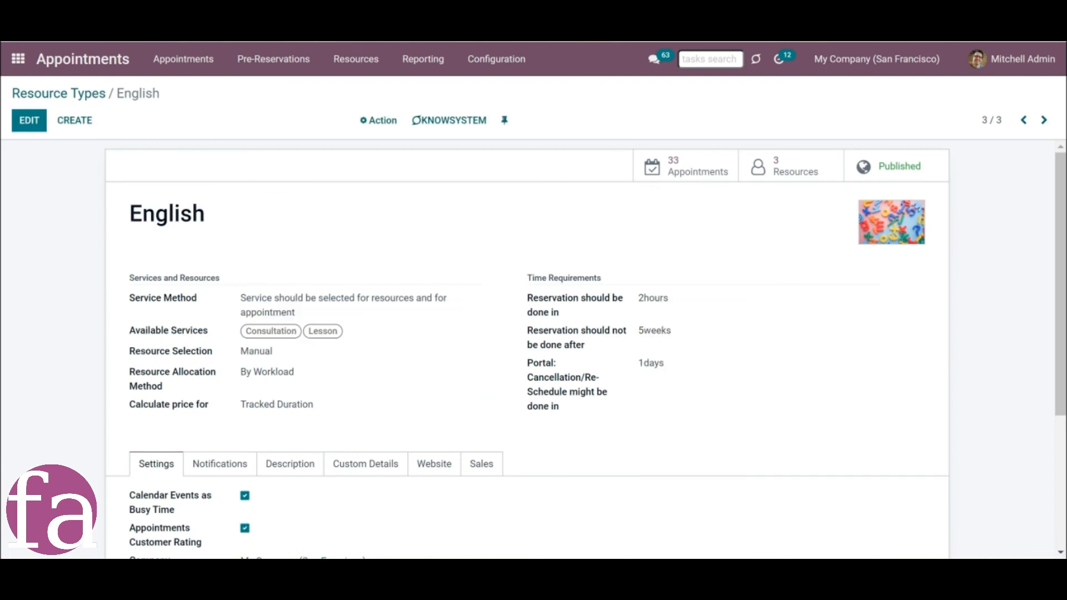
Return to the appointment, adapt its sale to the tracked time, and open the linked sale order.
{"action": "left_click", "coordinate": [234, 17]}
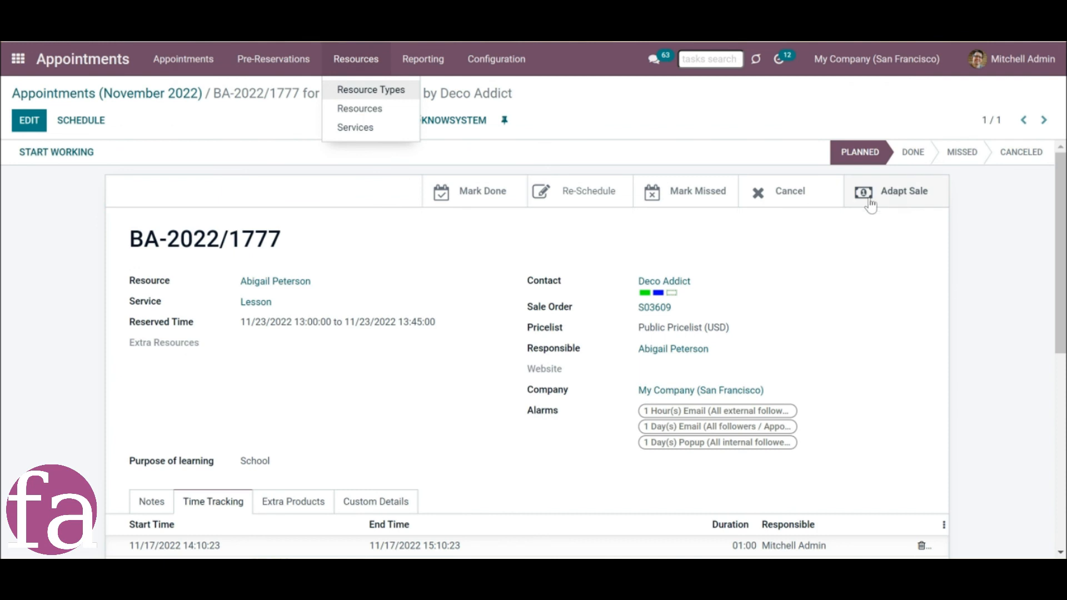
{"action": "left_click", "coordinate": [914, 204]}
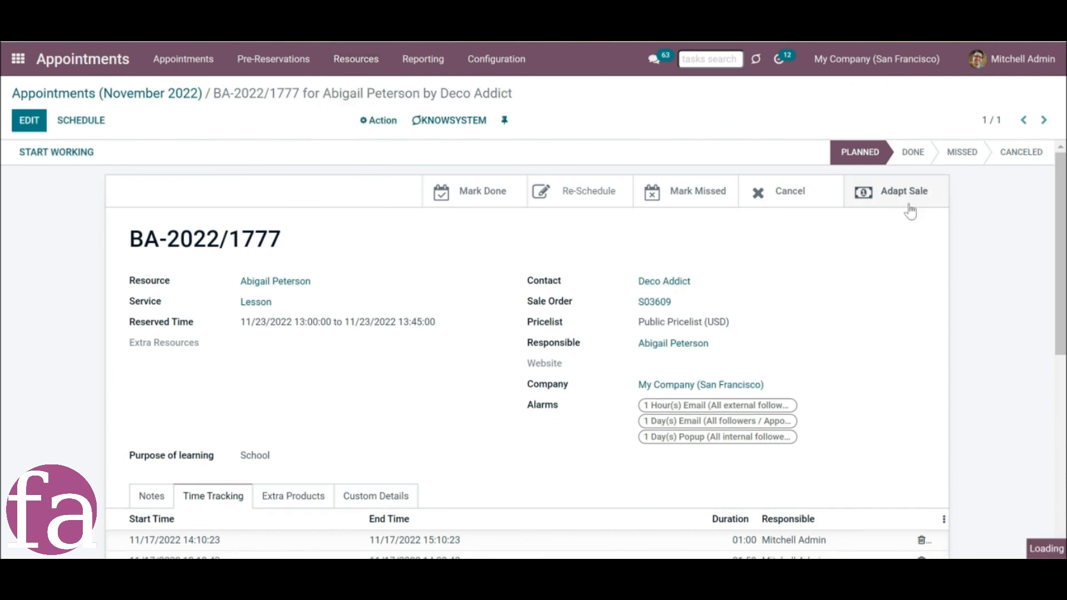
{"action": "left_click", "coordinate": [664, 311]}
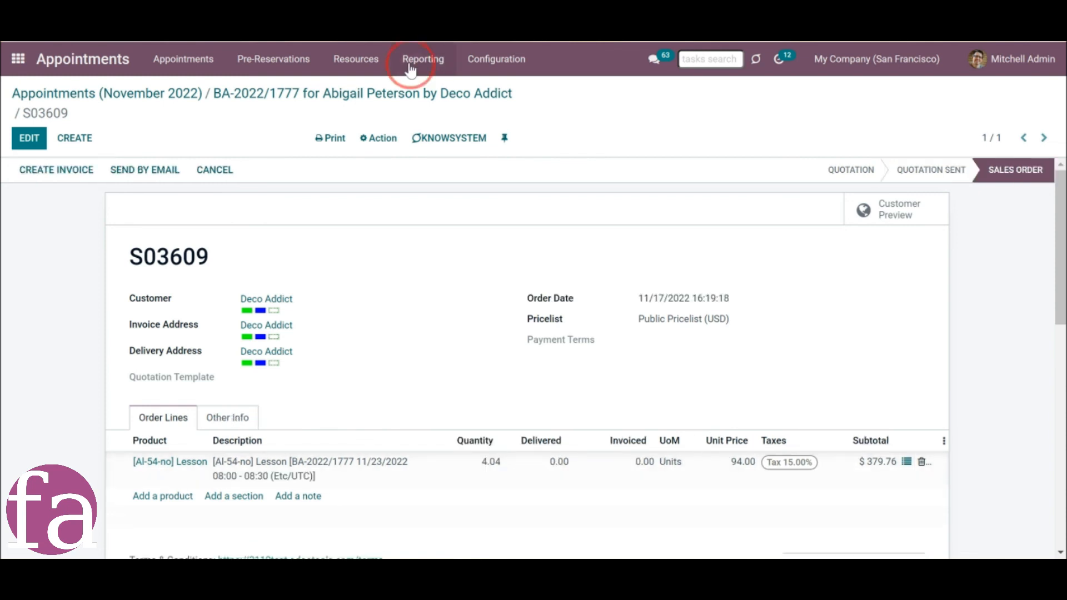
Open the Appointments Analysis report and show Tracked Duration instead of Duration as the measure.
{"action": "left_click", "coordinate": [412, 63]}
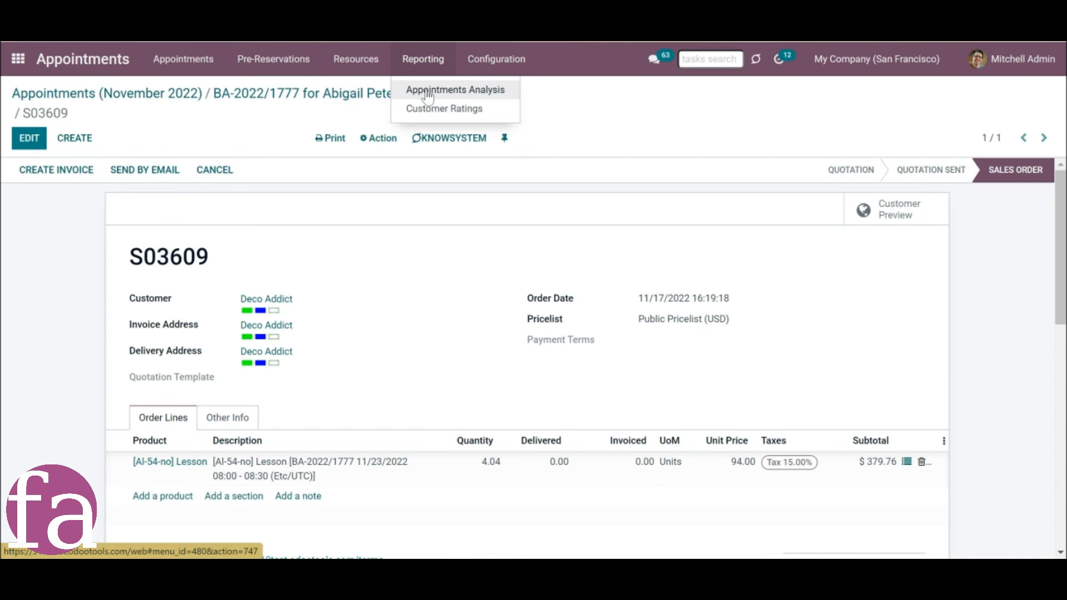
{"action": "left_click", "coordinate": [427, 91]}
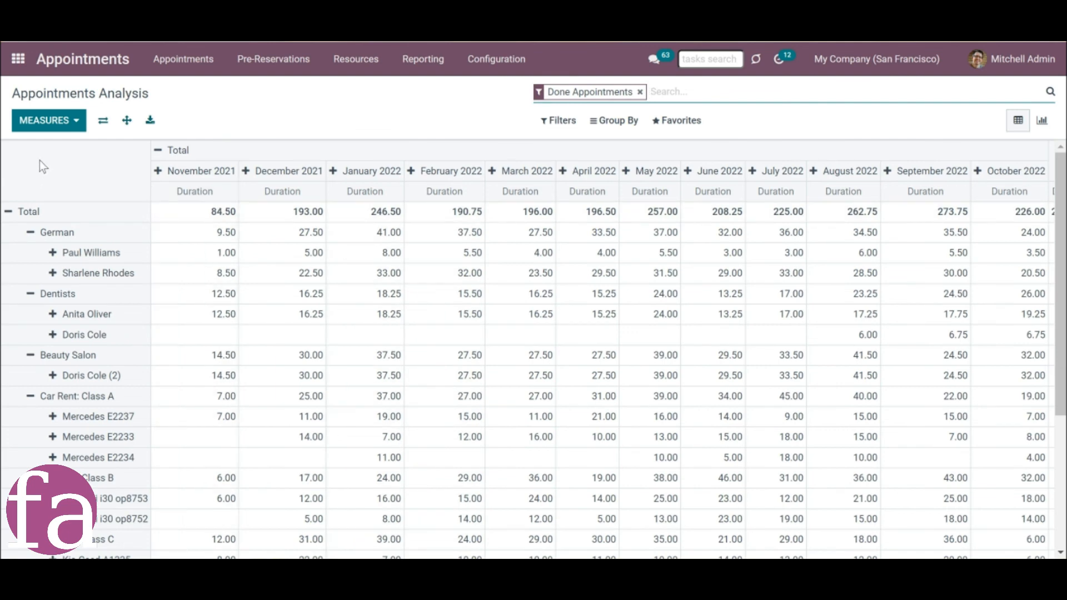
{"action": "left_click", "coordinate": [56, 128]}
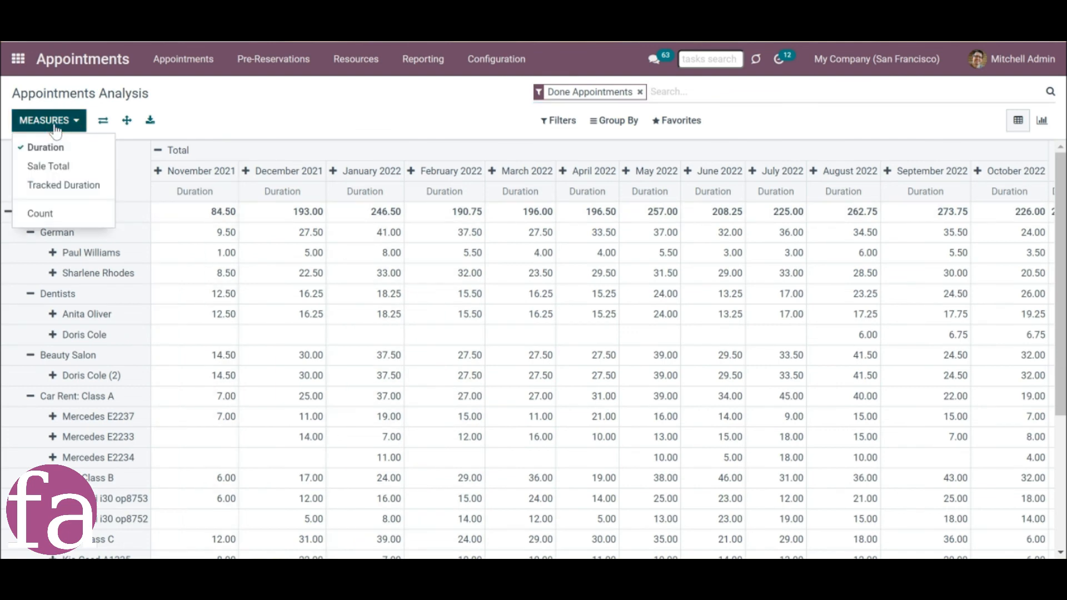
{"action": "left_click", "coordinate": [73, 188]}
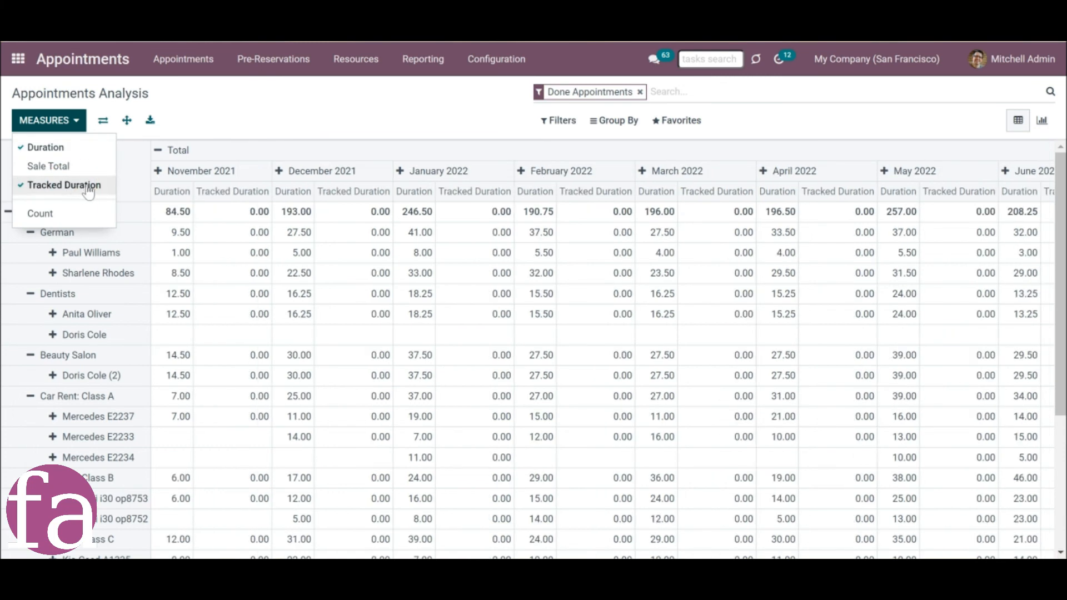
{"action": "left_click", "coordinate": [78, 148]}
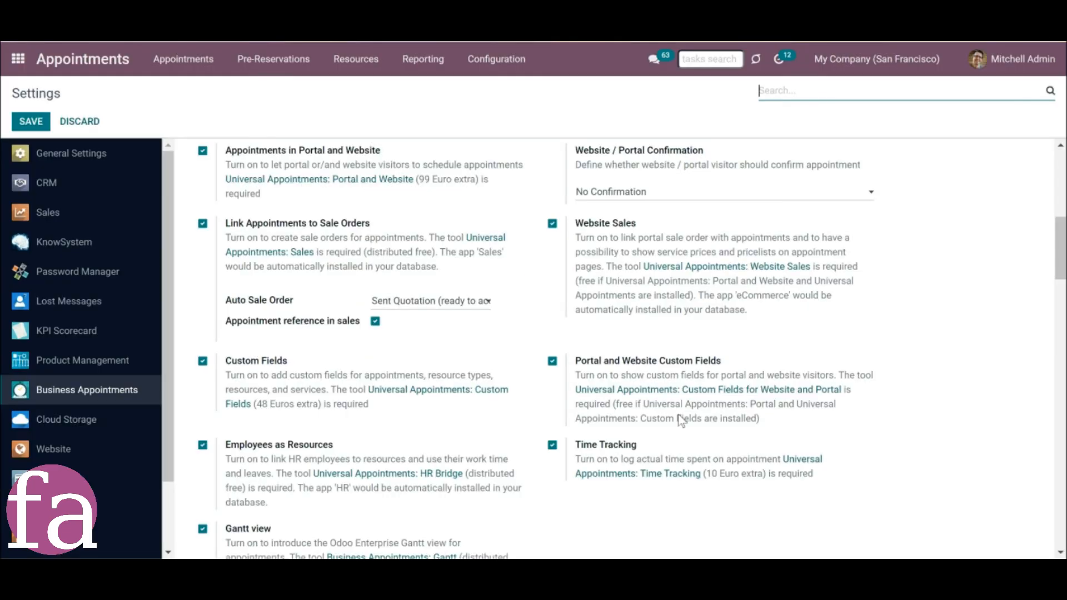
Create an appointment custom field labelled "Purpose of learning" with the Dropdown type.
{"action": "scroll", "coordinate": [675, 401], "scroll_direction": "down", "scroll_amount": 1}
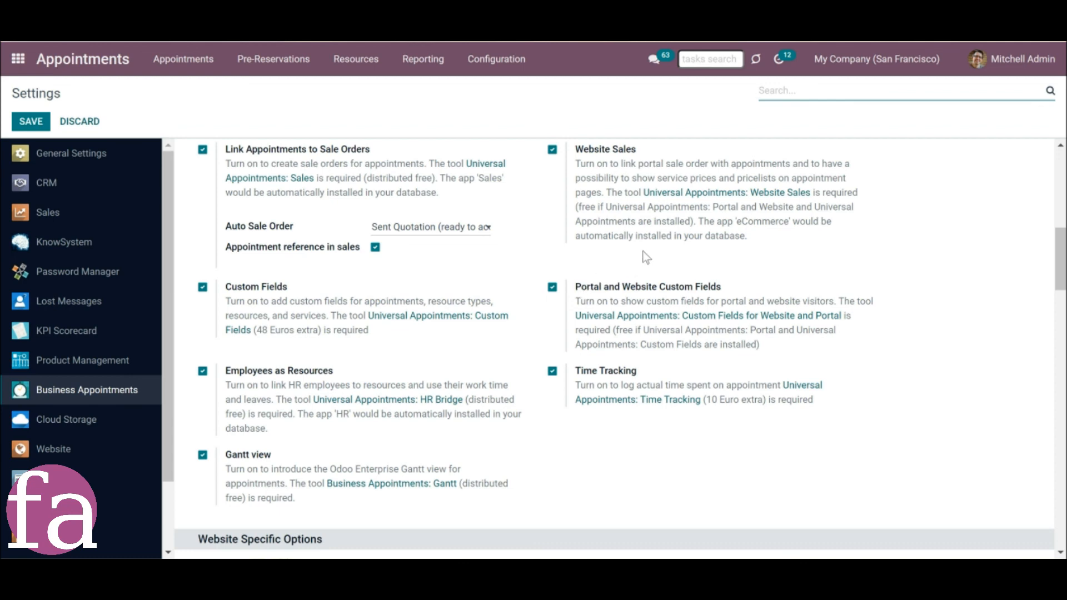
{"action": "left_click", "coordinate": [492, 73]}
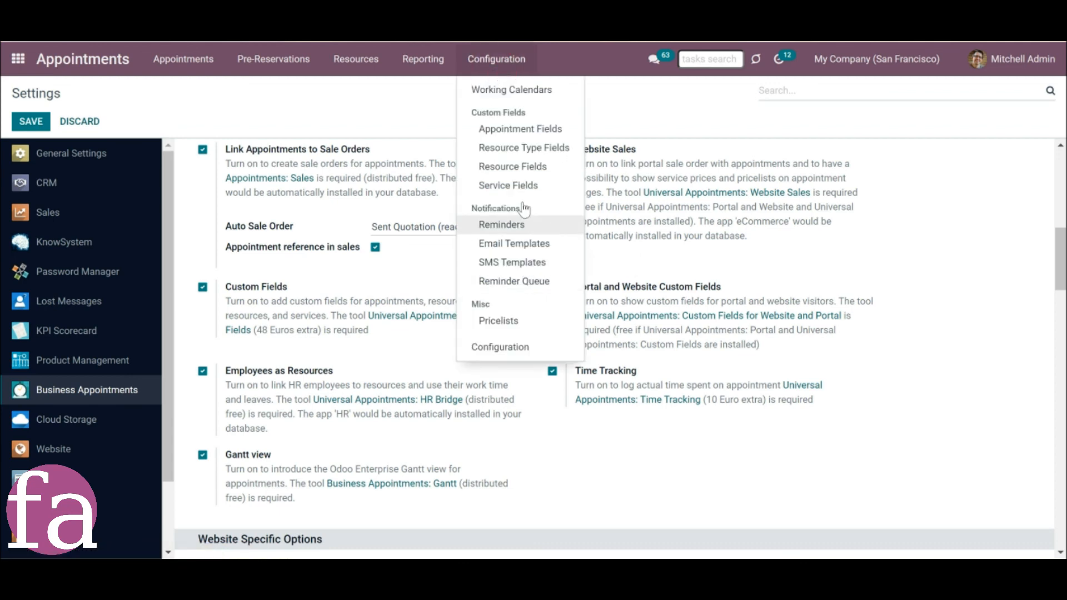
{"action": "left_click", "coordinate": [525, 131]}
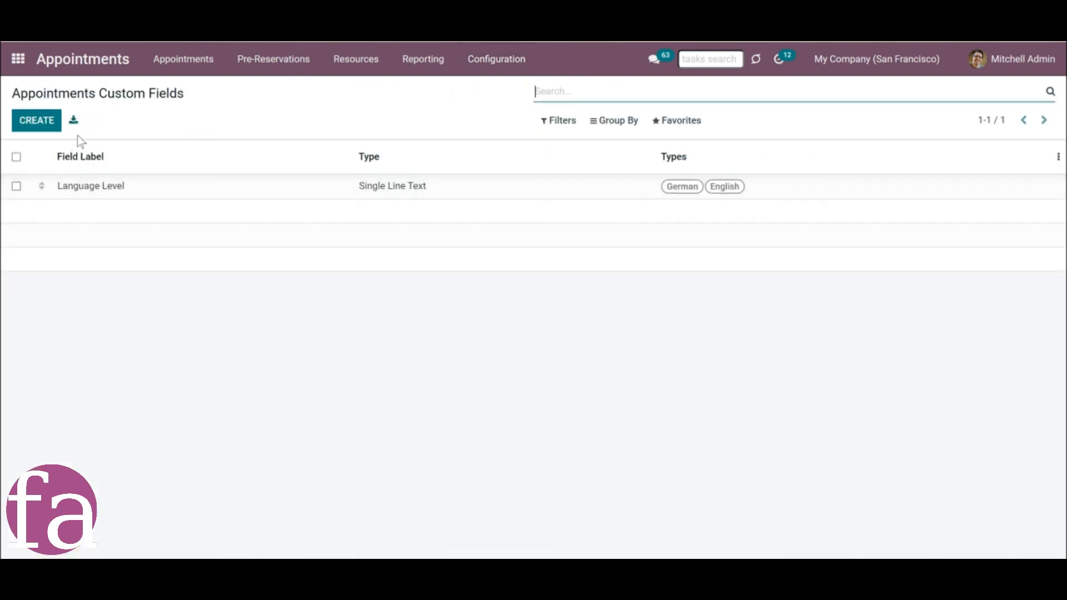
{"action": "left_click", "coordinate": [36, 122]}
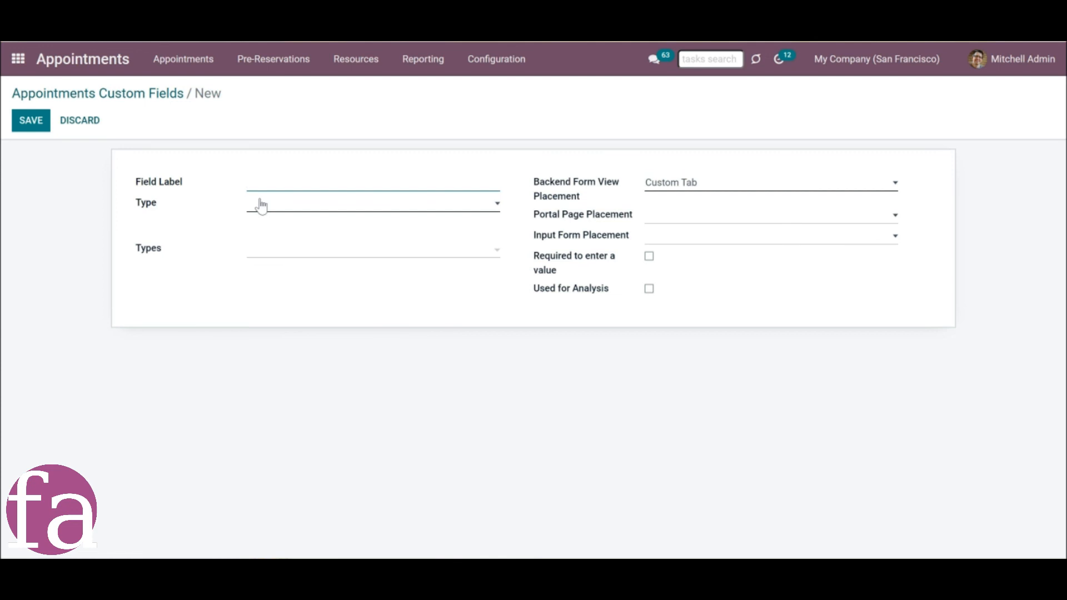
{"action": "type", "text": "Purpose of learning"}
{"action": "left_click", "coordinate": [254, 207]}
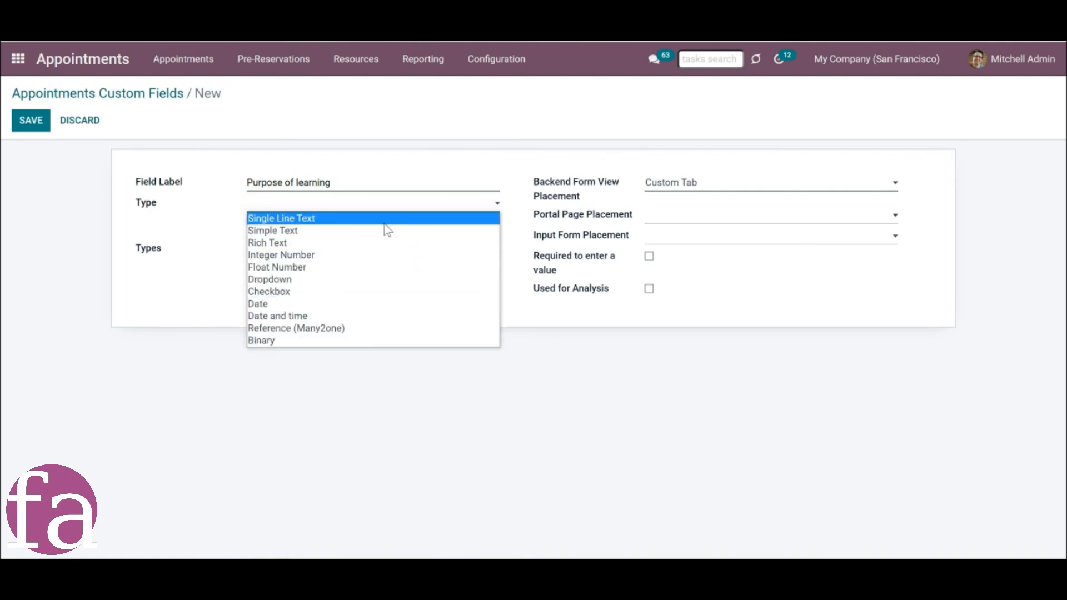
{"action": "left_click", "coordinate": [369, 288]}
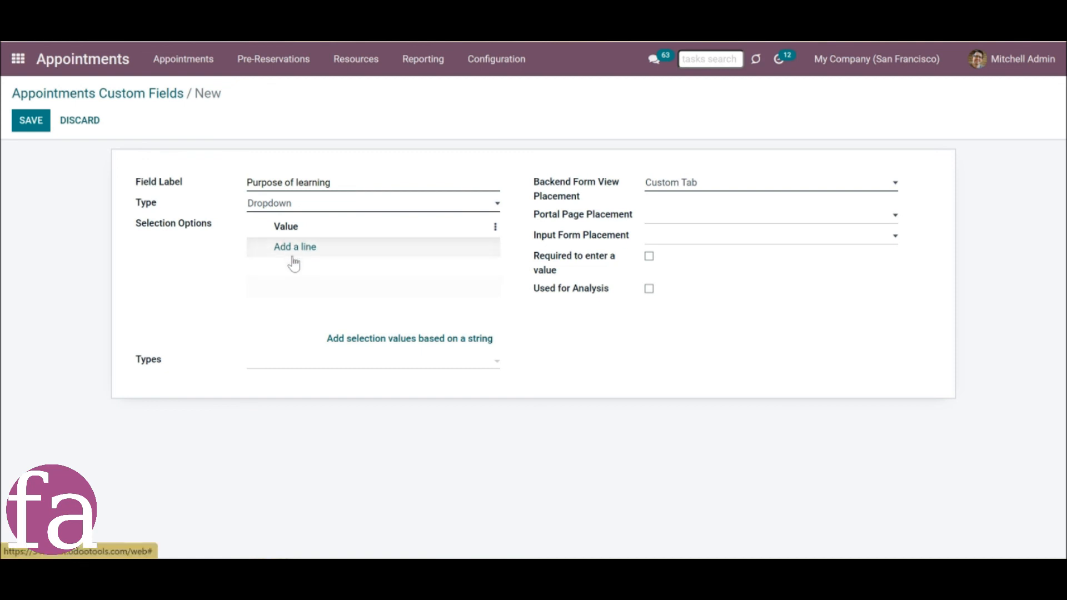
Generate the field's selection options from the comma-separated values "Work, School, Travel, Migration, Fun".
{"action": "left_click", "coordinate": [371, 340]}
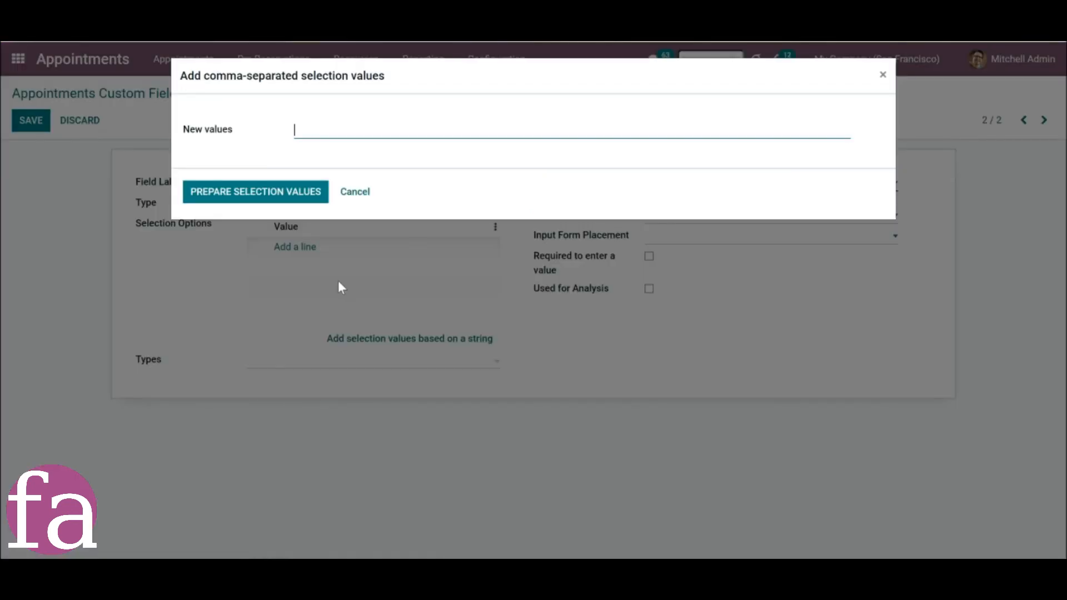
{"action": "right_click", "coordinate": [315, 131]}
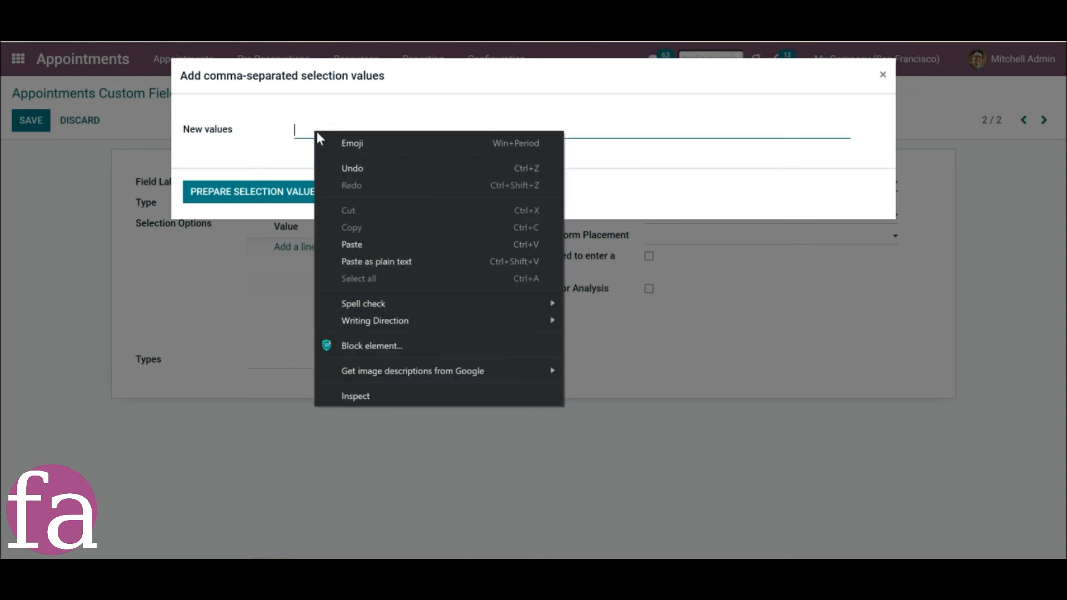
{"action": "left_click", "coordinate": [371, 252]}
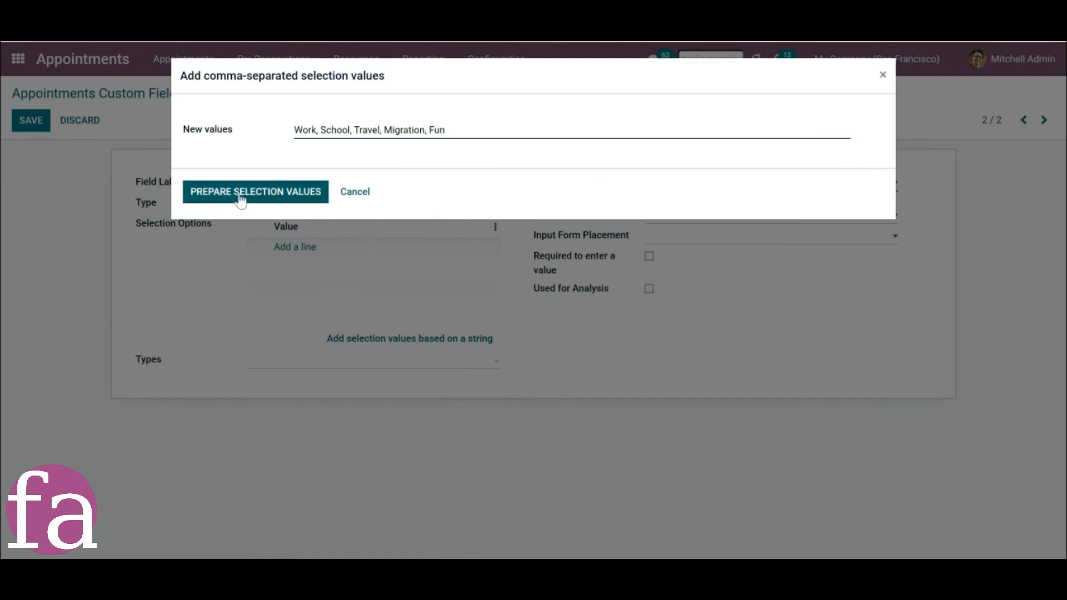
{"action": "left_click", "coordinate": [240, 197]}
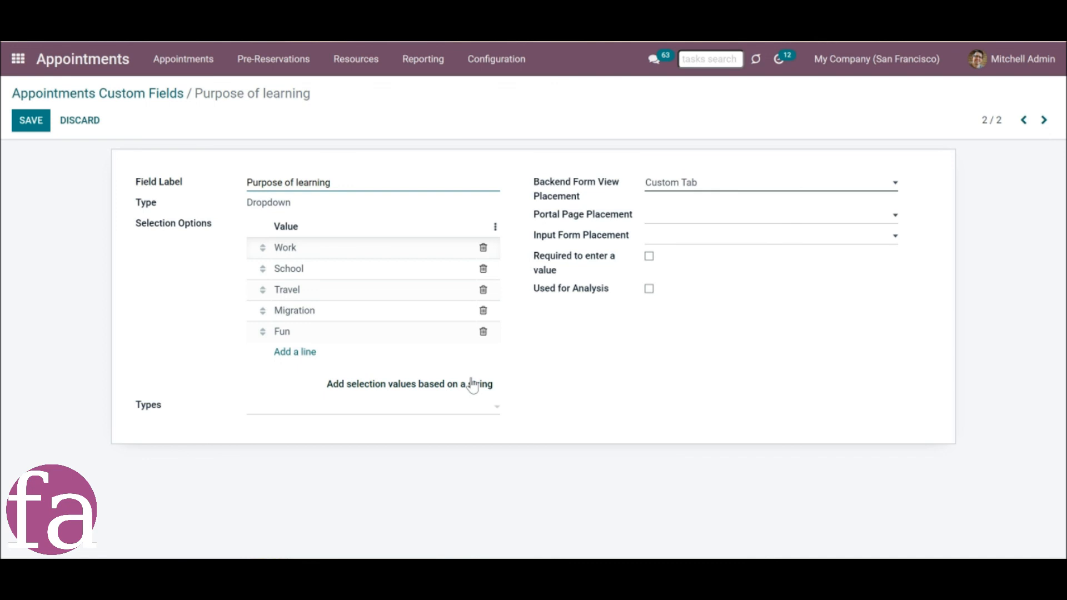
Restrict the Purpose of learning field to the German and English resource types.
{"action": "left_click", "coordinate": [305, 417]}
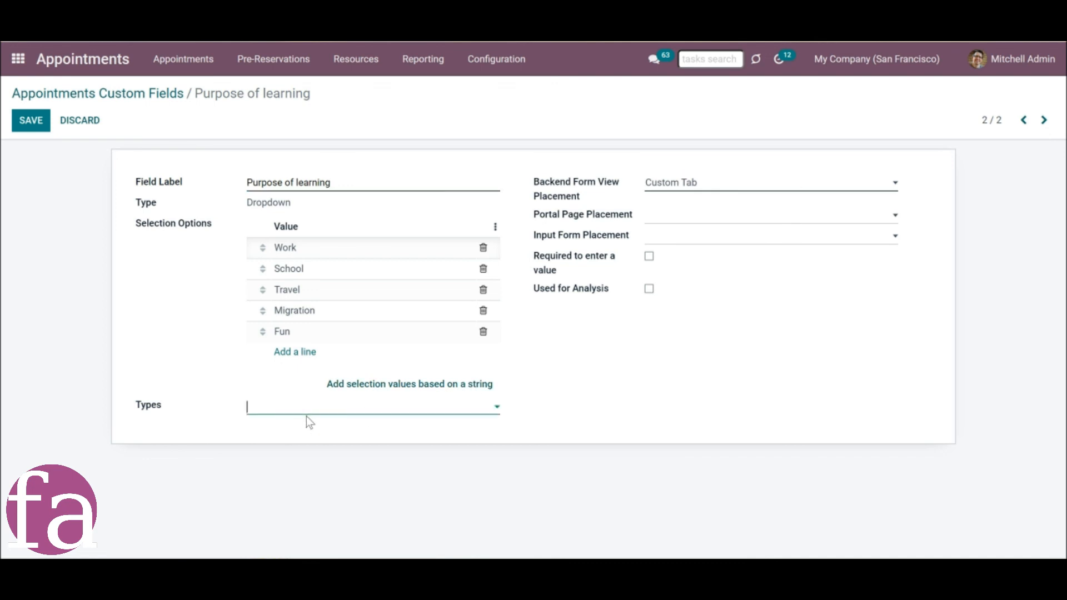
{"action": "left_click", "coordinate": [305, 412]}
{"action": "left_click", "coordinate": [309, 431]}
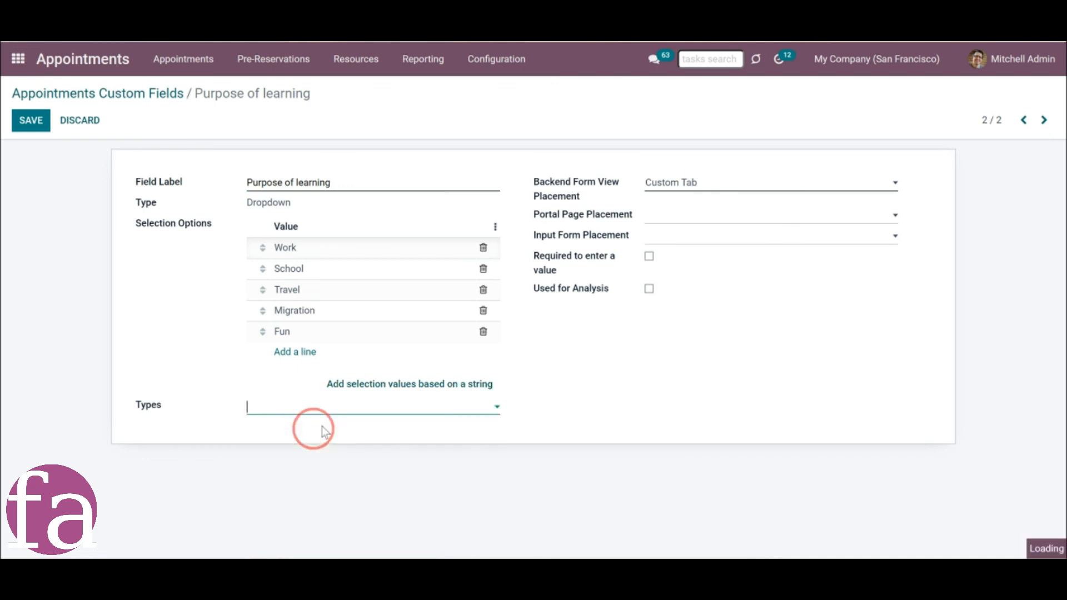
{"action": "left_click", "coordinate": [347, 418]}
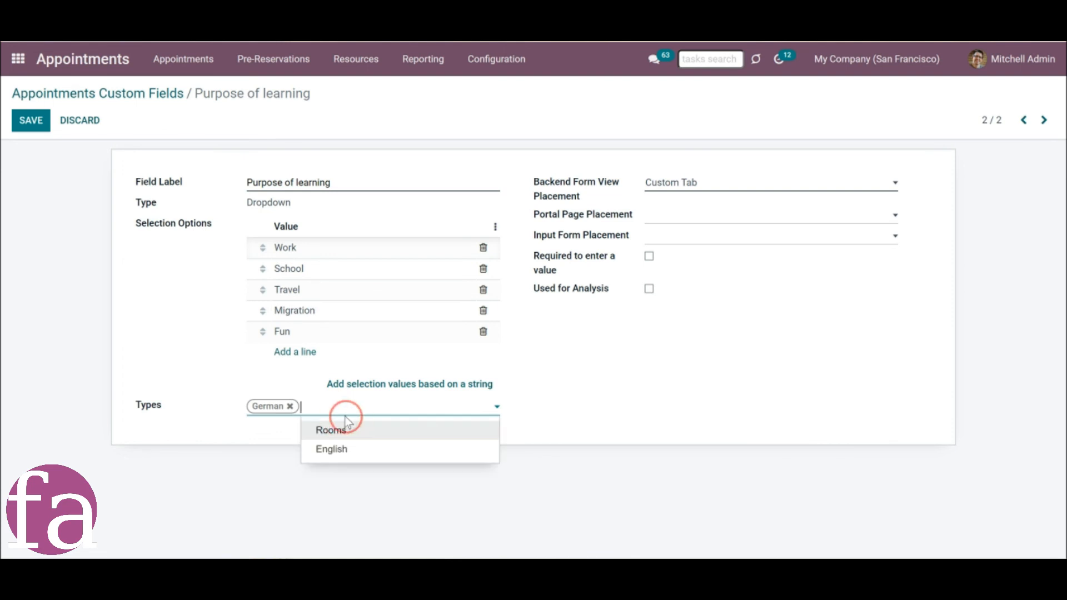
{"action": "left_click", "coordinate": [349, 445]}
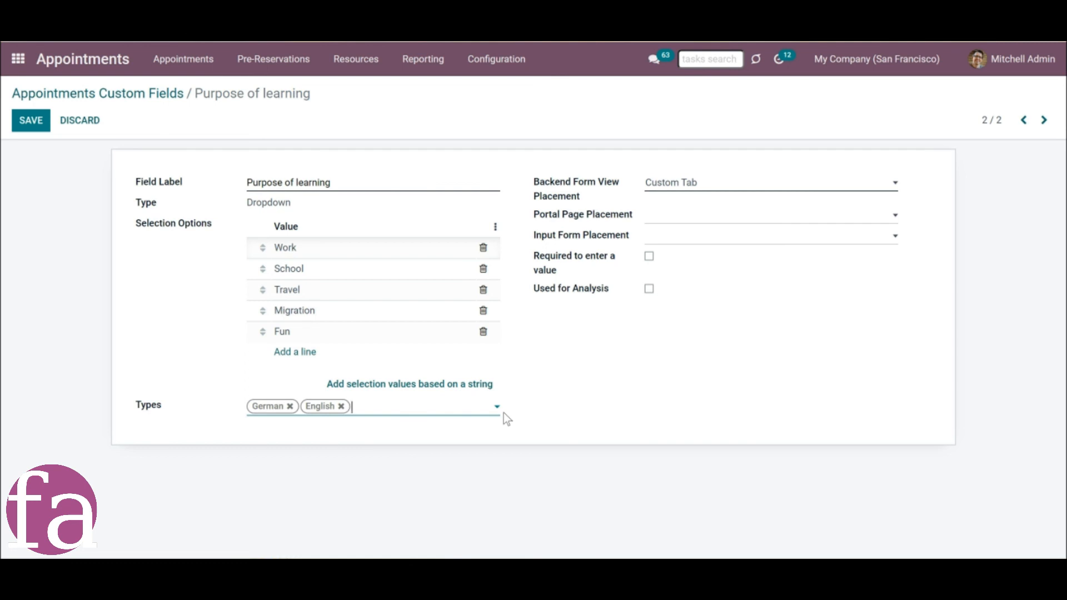
Place the field in Left Column for backend and portal and At the end for the input form, make it required, and save.
{"action": "left_click", "coordinate": [789, 187]}
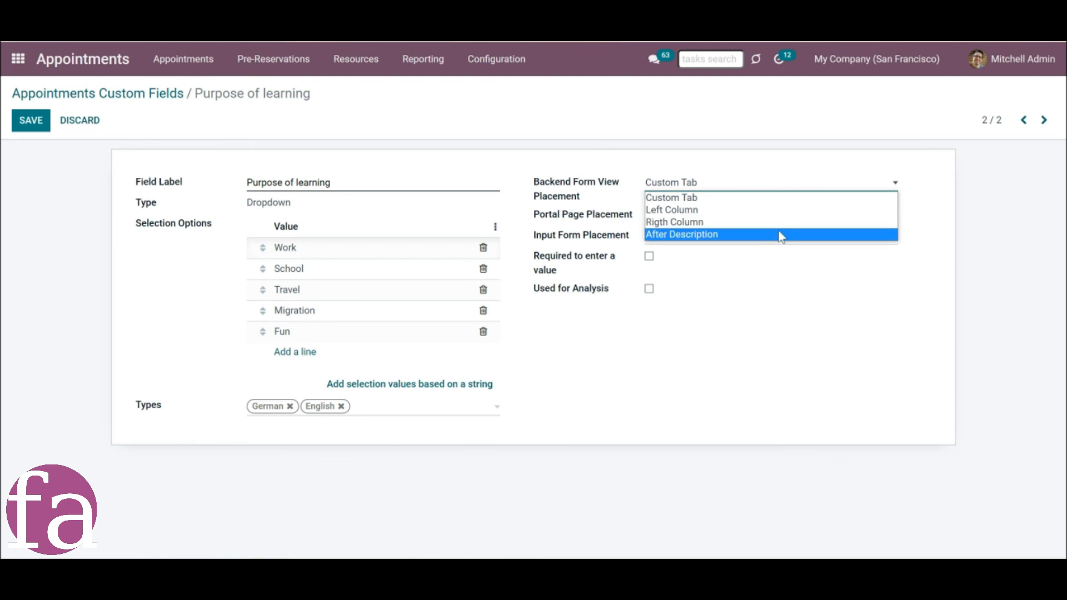
{"action": "left_click", "coordinate": [781, 210]}
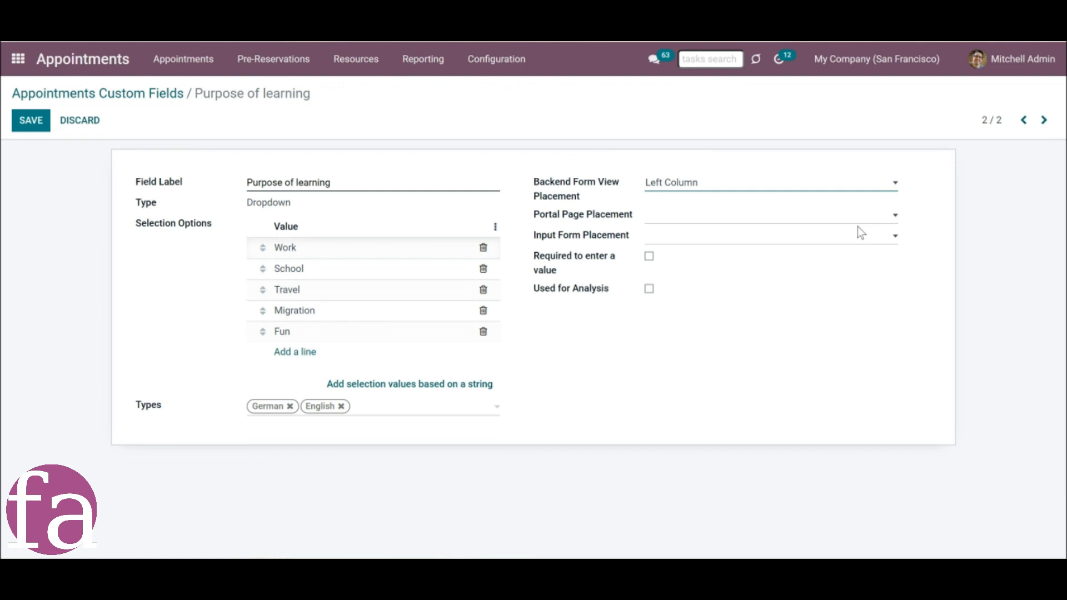
{"action": "left_click", "coordinate": [792, 228]}
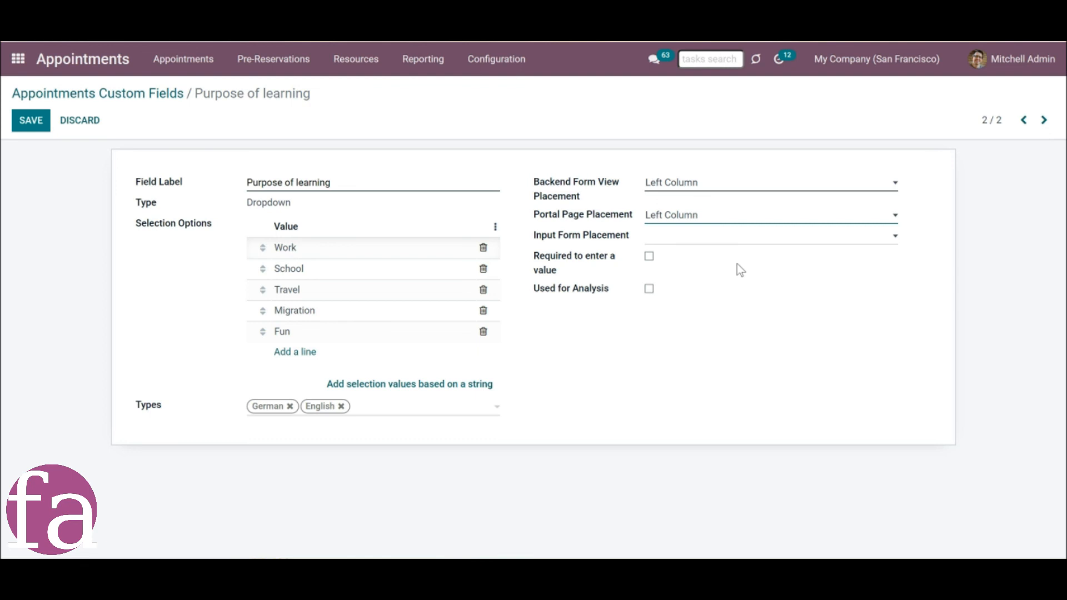
{"action": "left_click", "coordinate": [654, 238]}
{"action": "left_click", "coordinate": [669, 265]}
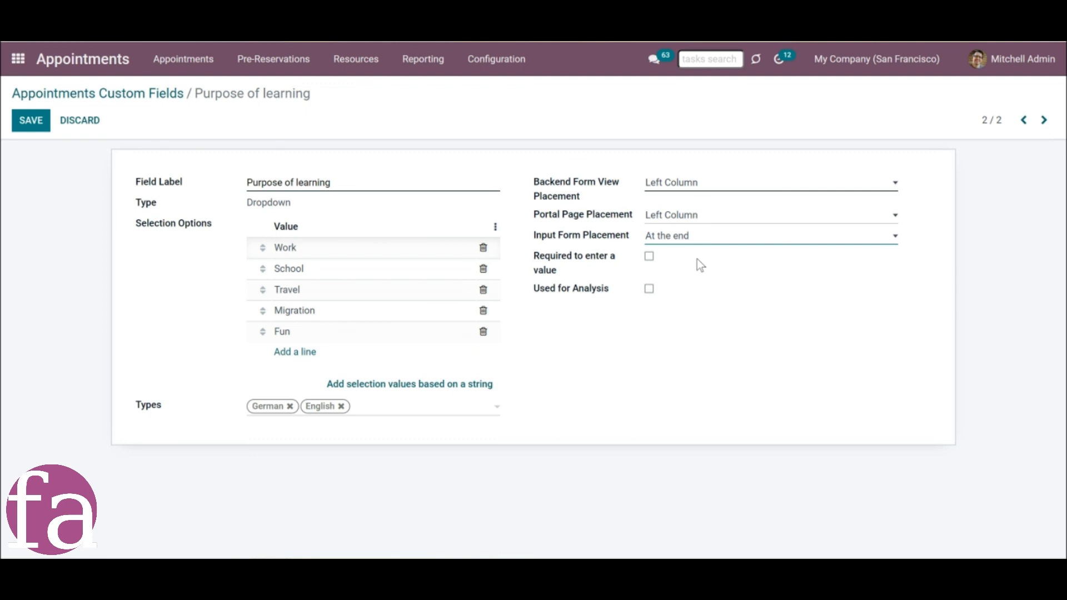
{"action": "left_click", "coordinate": [649, 257]}
{"action": "left_click", "coordinate": [31, 129]}
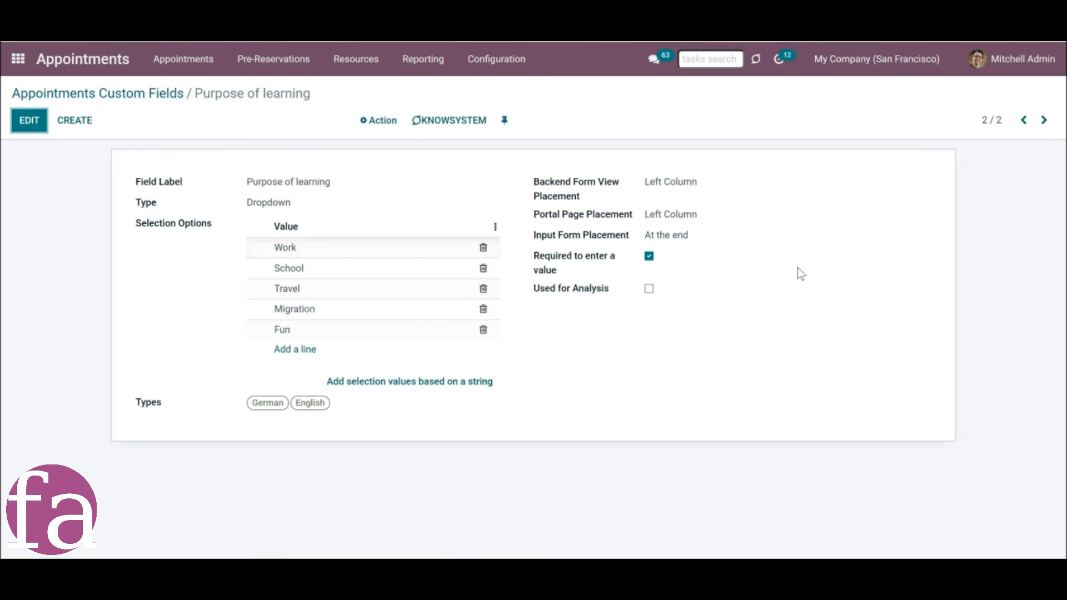
Create a resource custom field labelled "Certificates" with the Single Line Text type.
{"action": "left_click", "coordinate": [481, 61]}
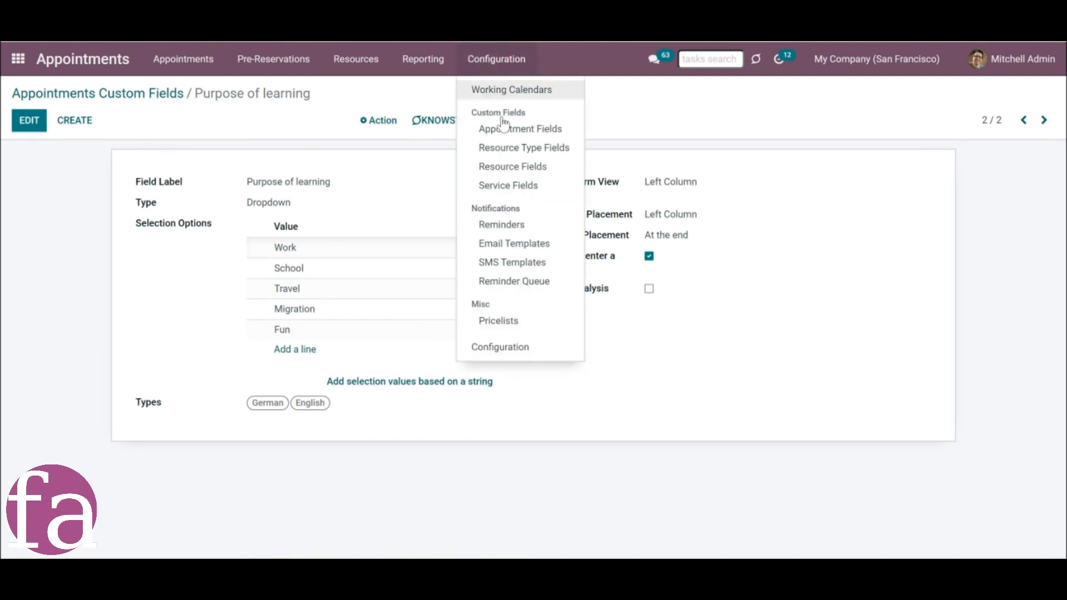
{"action": "left_click", "coordinate": [515, 169]}
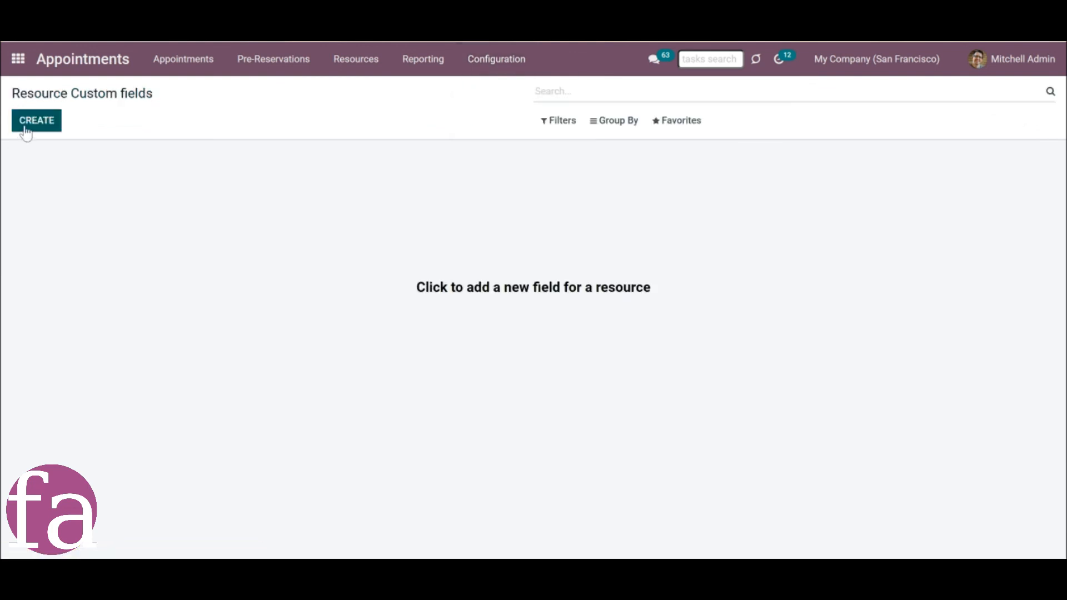
{"action": "left_click", "coordinate": [28, 129]}
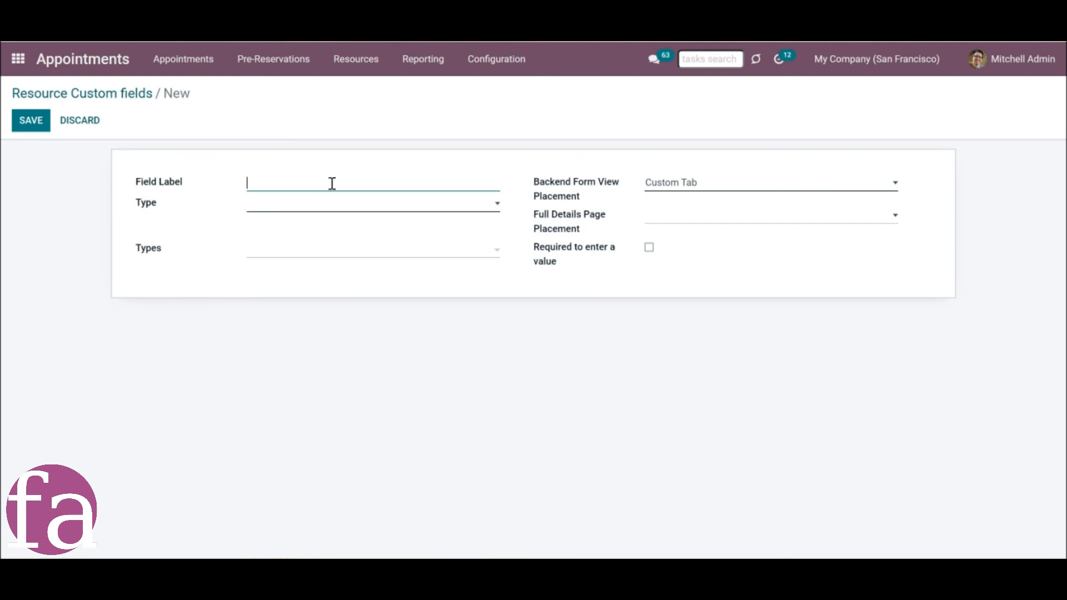
{"action": "type", "text": "Certificates"}
{"action": "left_click", "coordinate": [272, 207]}
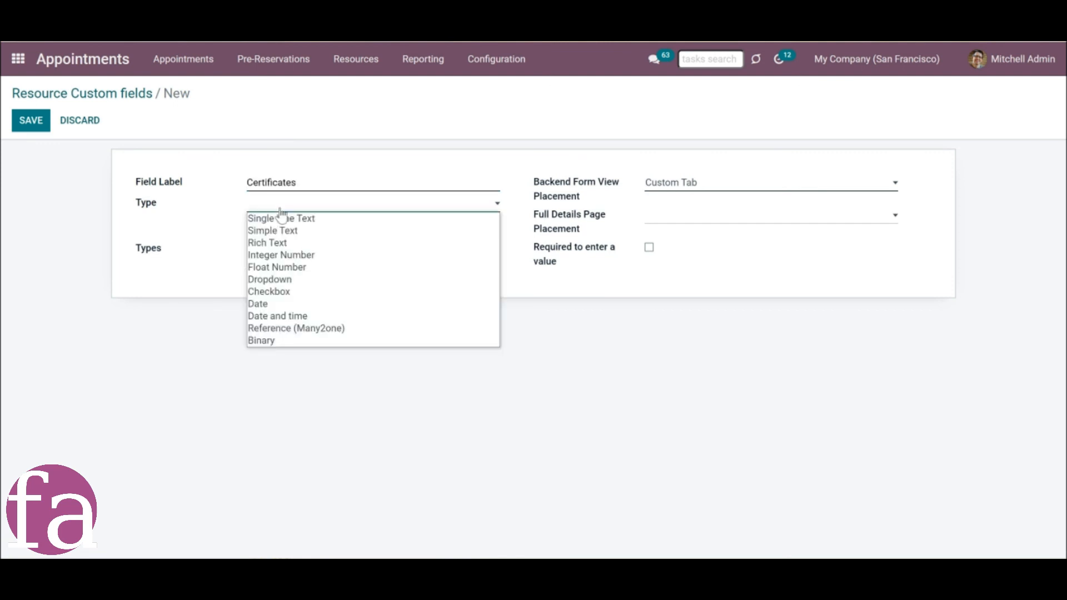
{"action": "left_click", "coordinate": [286, 218]}
Assign the Certificates resource field to the German and English types.
{"action": "left_click", "coordinate": [296, 253]}
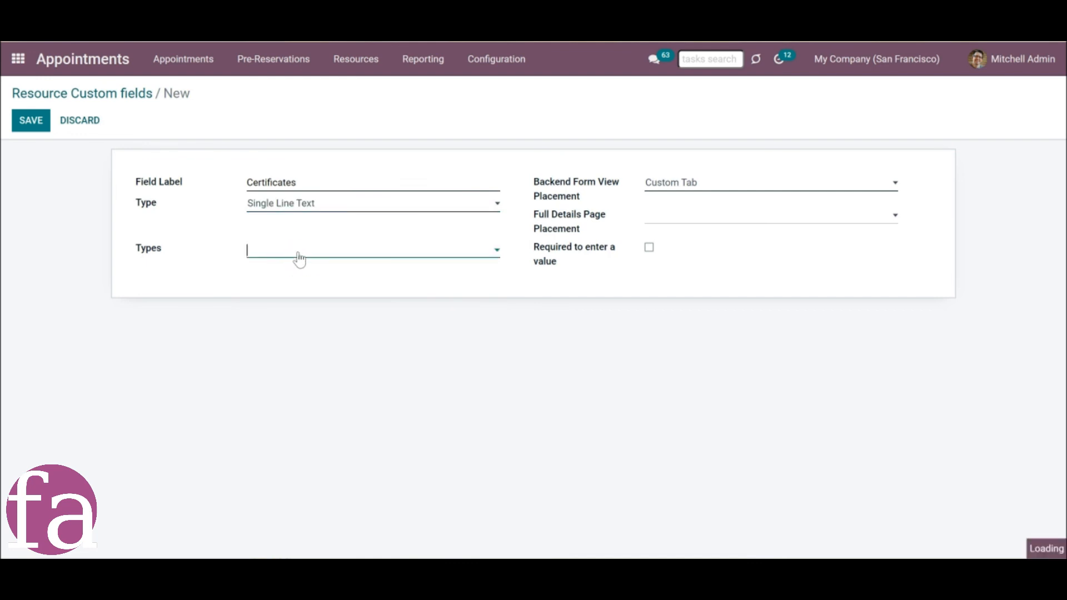
{"action": "left_click", "coordinate": [289, 274]}
{"action": "left_click", "coordinate": [319, 256]}
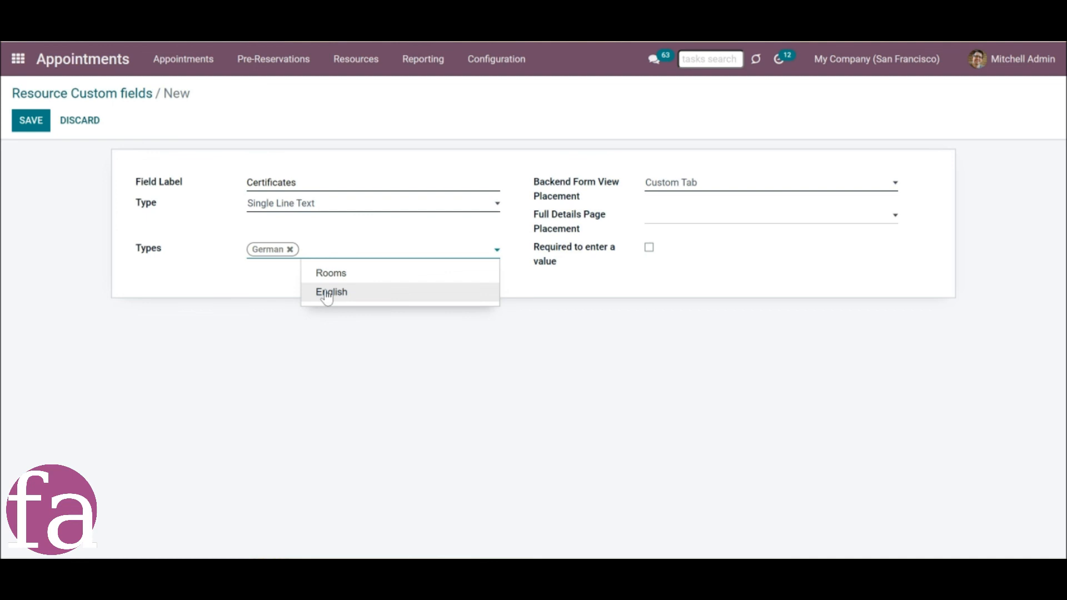
{"action": "left_click", "coordinate": [328, 293]}
Set the Certificates field's backend placement to Left Column and full details page placement to At the end, and save it.
{"action": "left_click", "coordinate": [689, 184]}
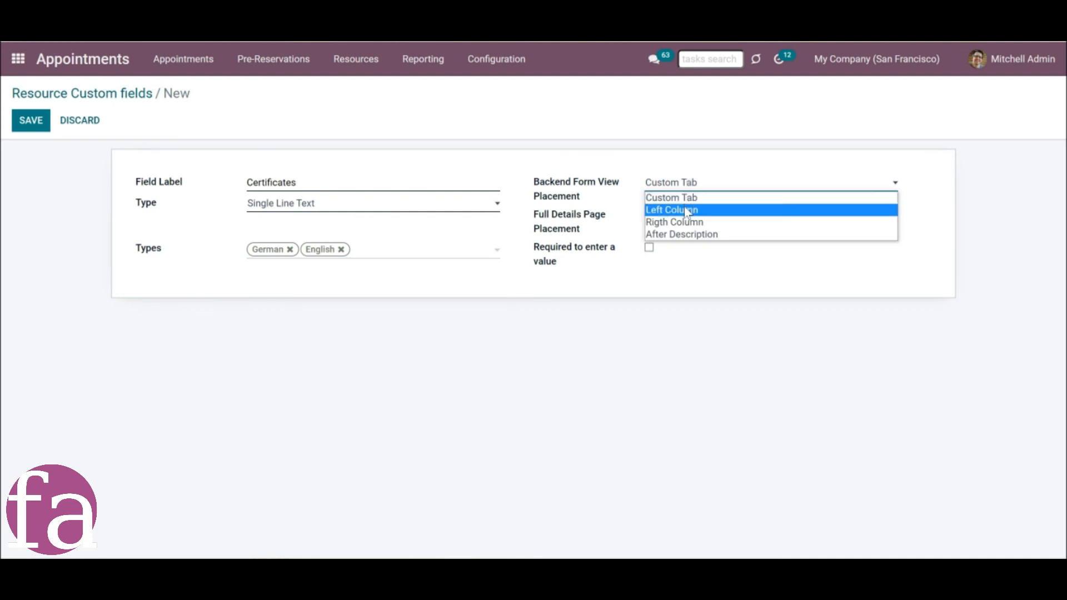
{"action": "left_click", "coordinate": [687, 210]}
{"action": "left_click", "coordinate": [686, 215]}
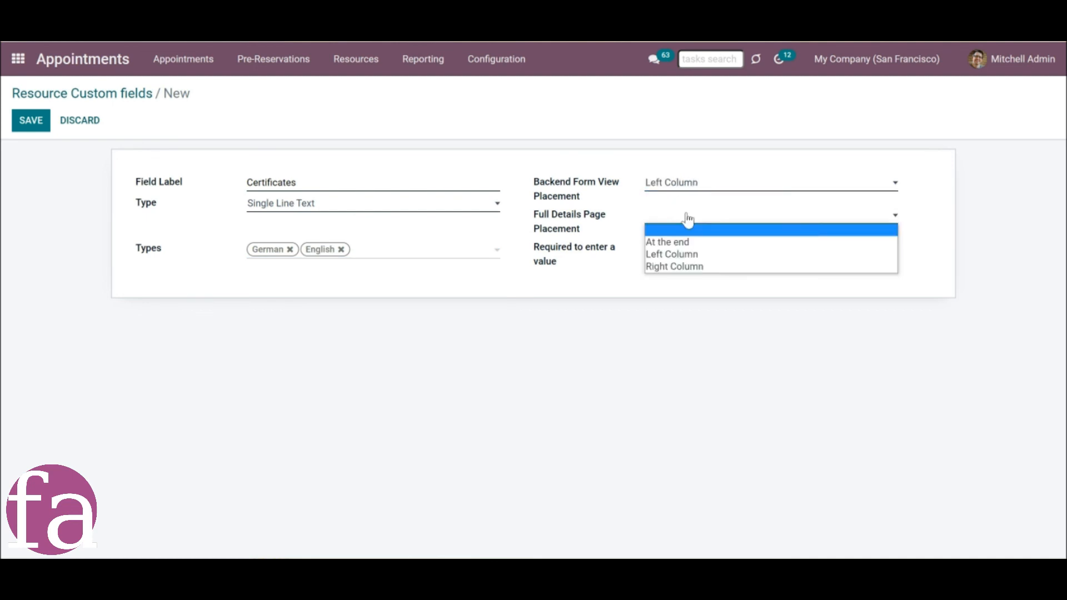
{"action": "left_click", "coordinate": [686, 245]}
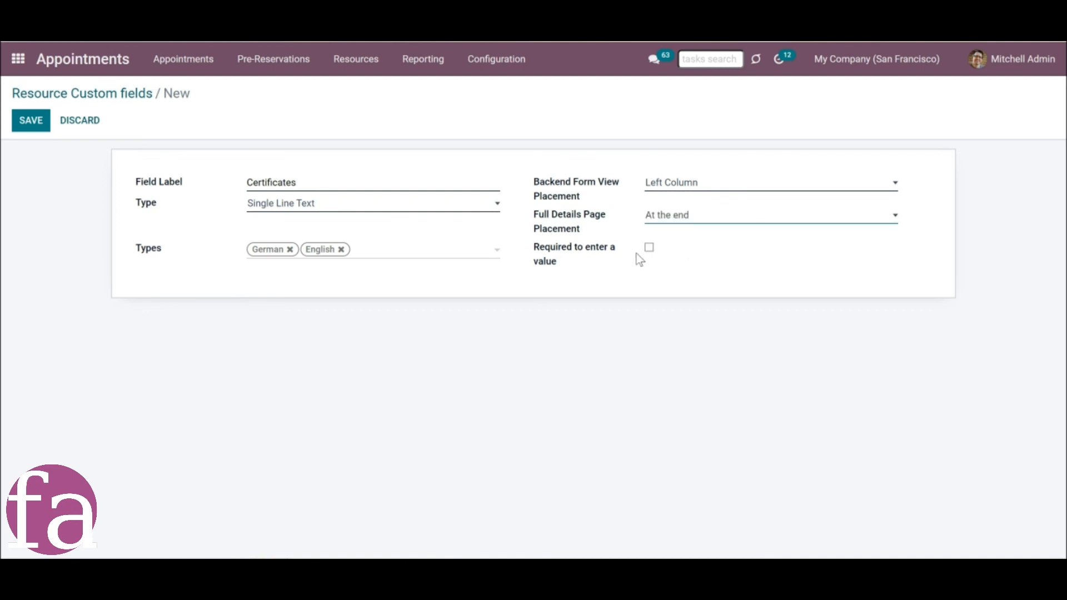
{"action": "left_click", "coordinate": [22, 123]}
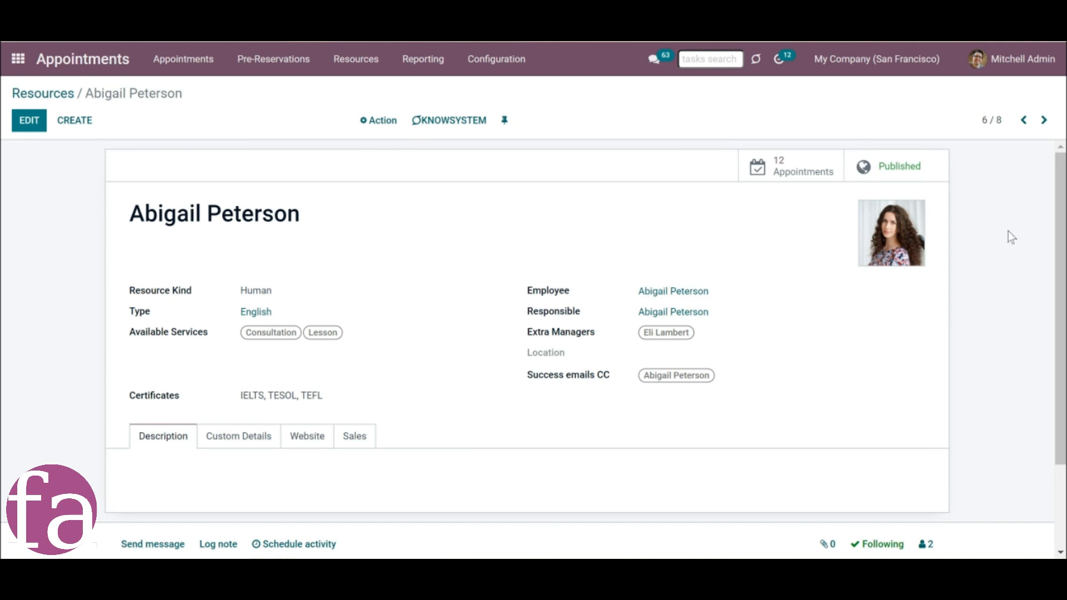
On the website's Appointments page, choose English and examine the Certificates entry in the first teacher's full details.
{"action": "left_click", "coordinate": [1049, 125]}
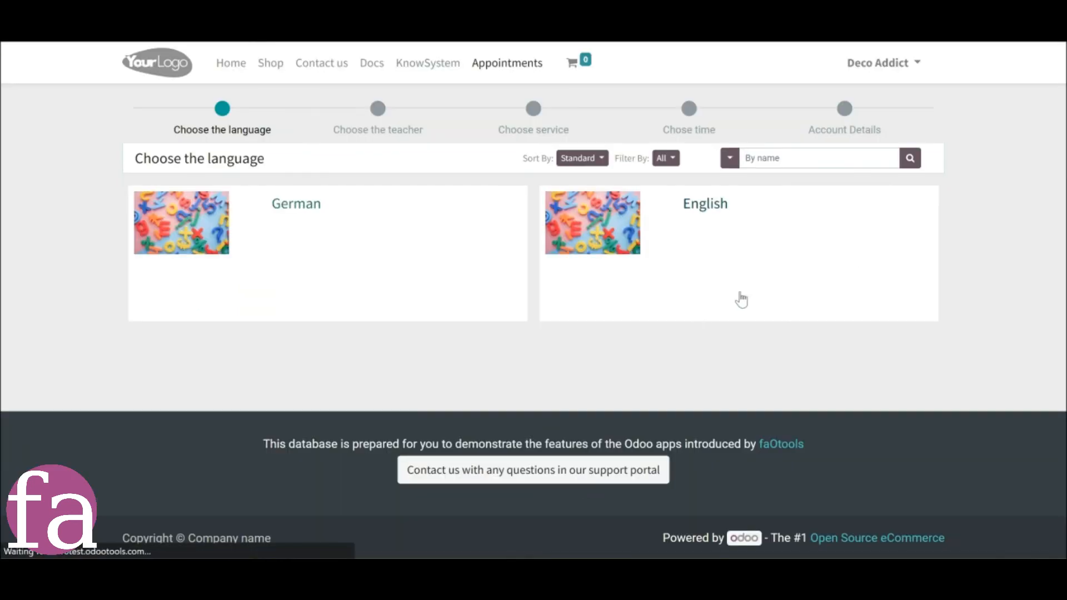
{"action": "left_click", "coordinate": [739, 299]}
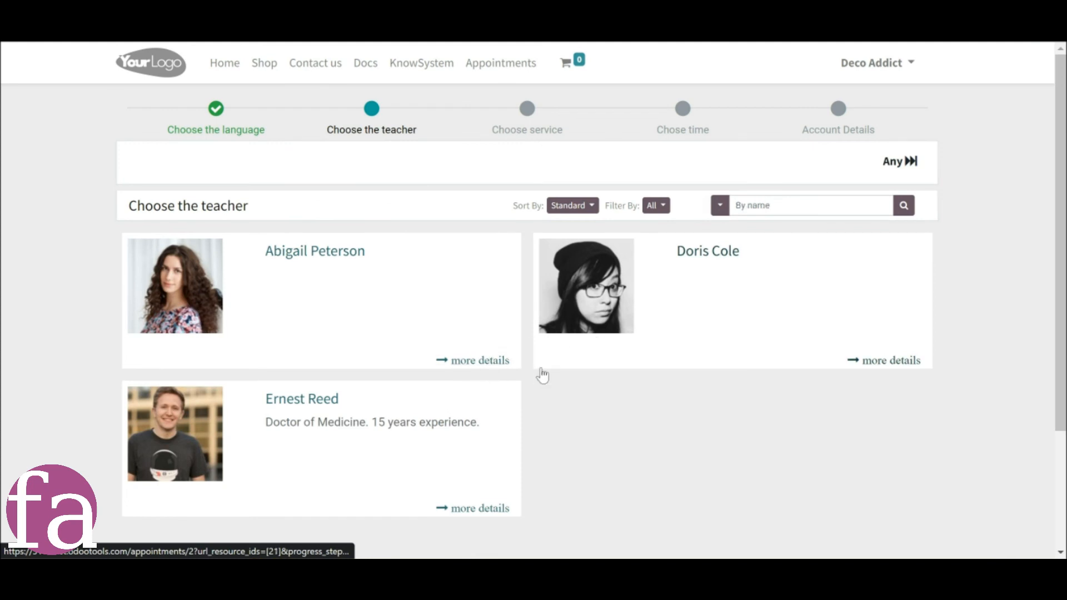
{"action": "left_click", "coordinate": [489, 367]}
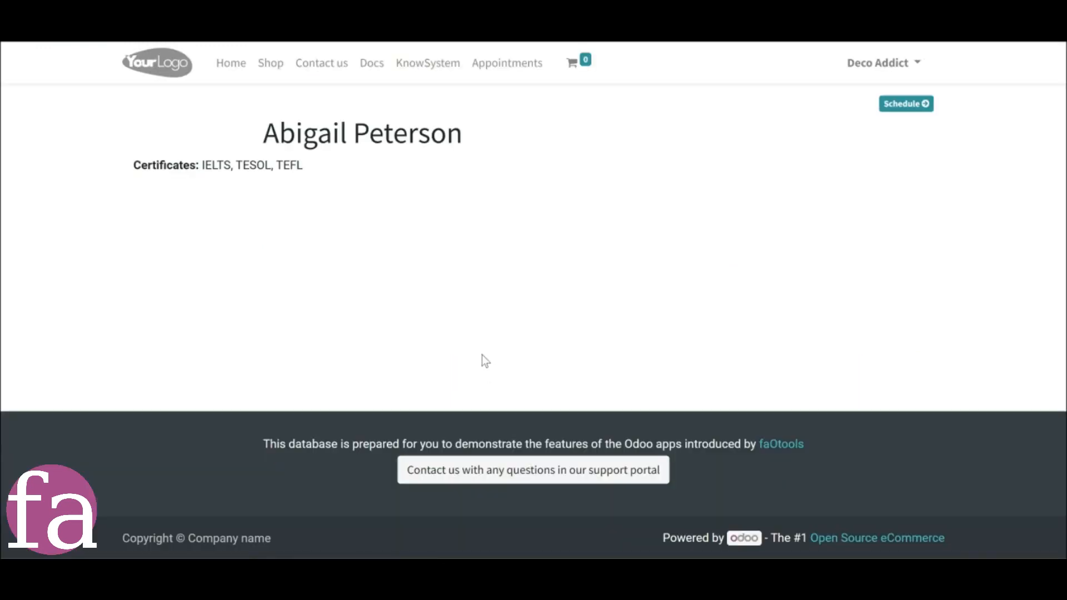
{"action": "left_click_drag", "start_coordinate": [133, 218], "coordinate": [320, 219]}
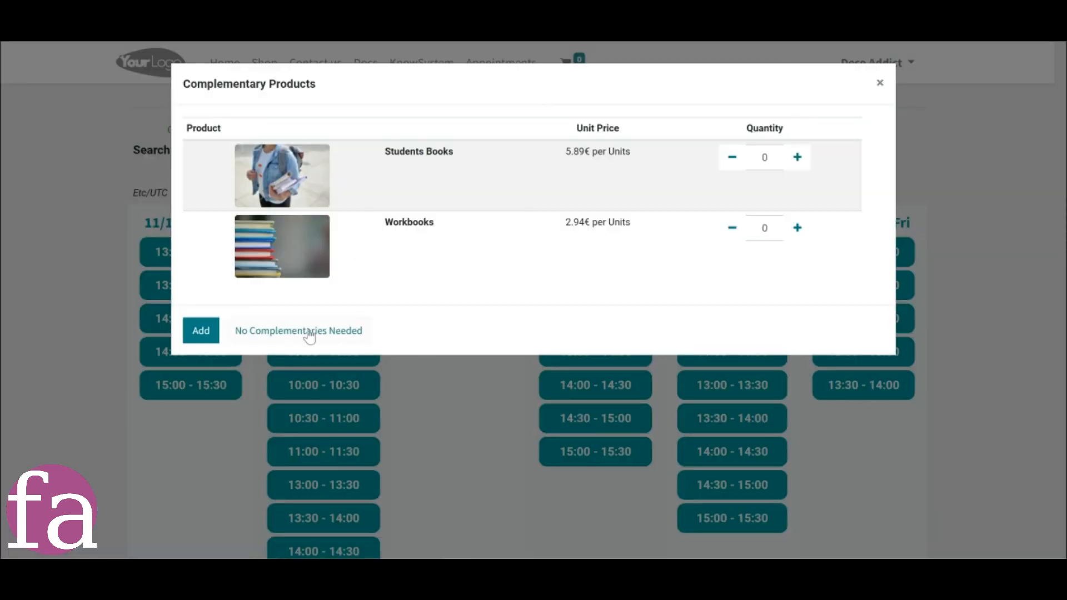
Continue the website booking to the account details and choose School as the Purpose of learning.
{"action": "left_click", "coordinate": [310, 332]}
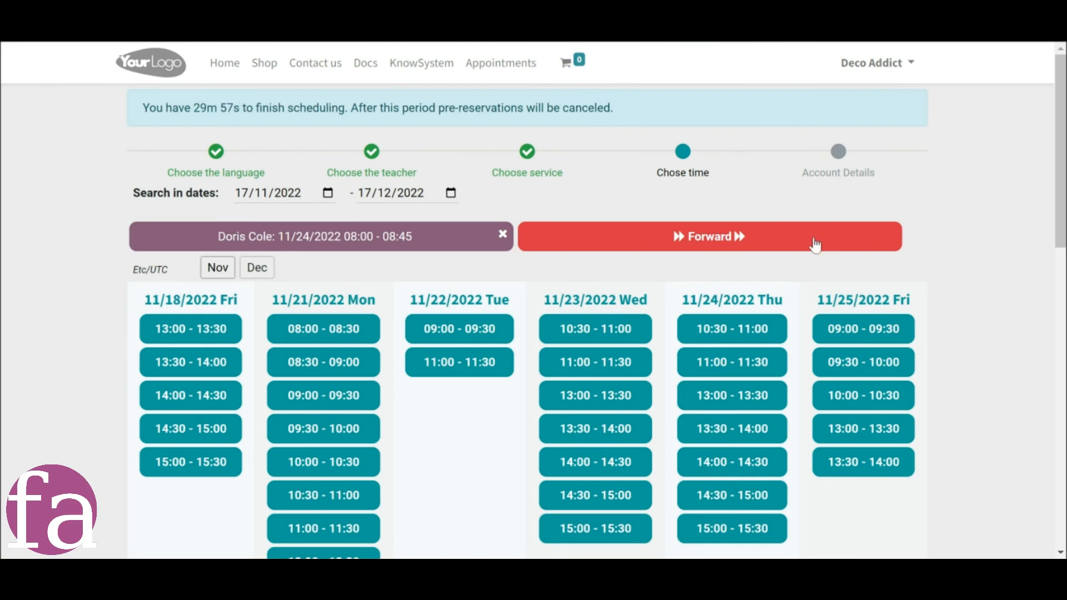
{"action": "left_click", "coordinate": [878, 238]}
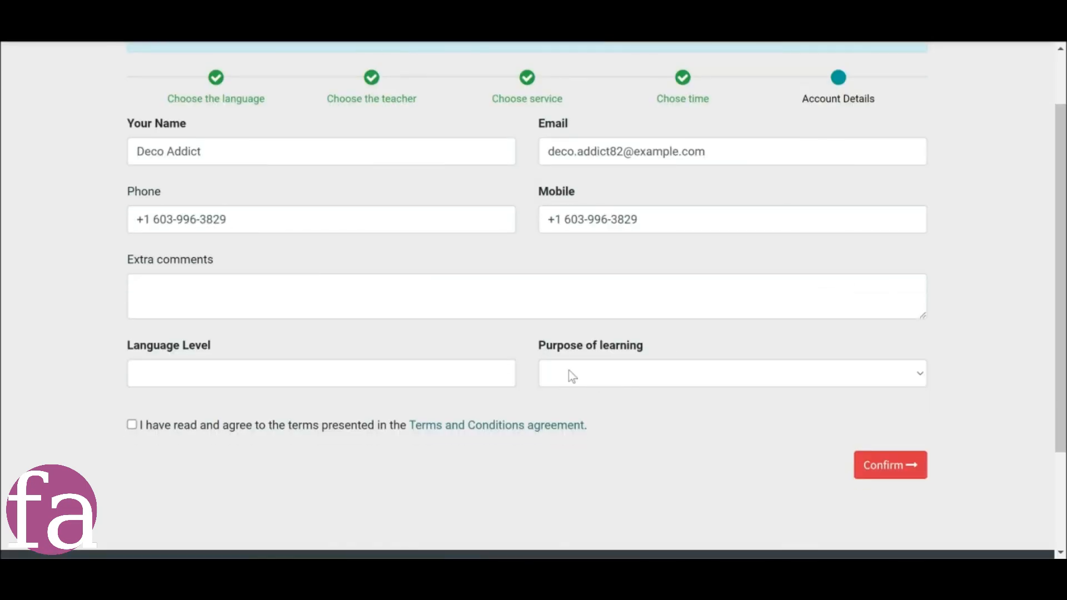
{"action": "left_click", "coordinate": [659, 383]}
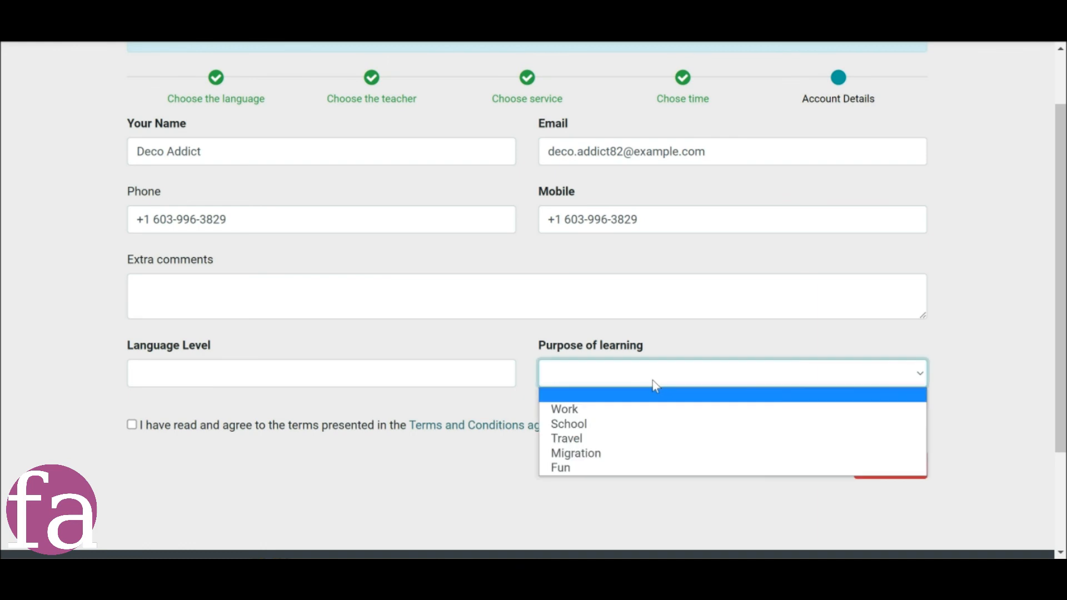
{"action": "left_click", "coordinate": [615, 432]}
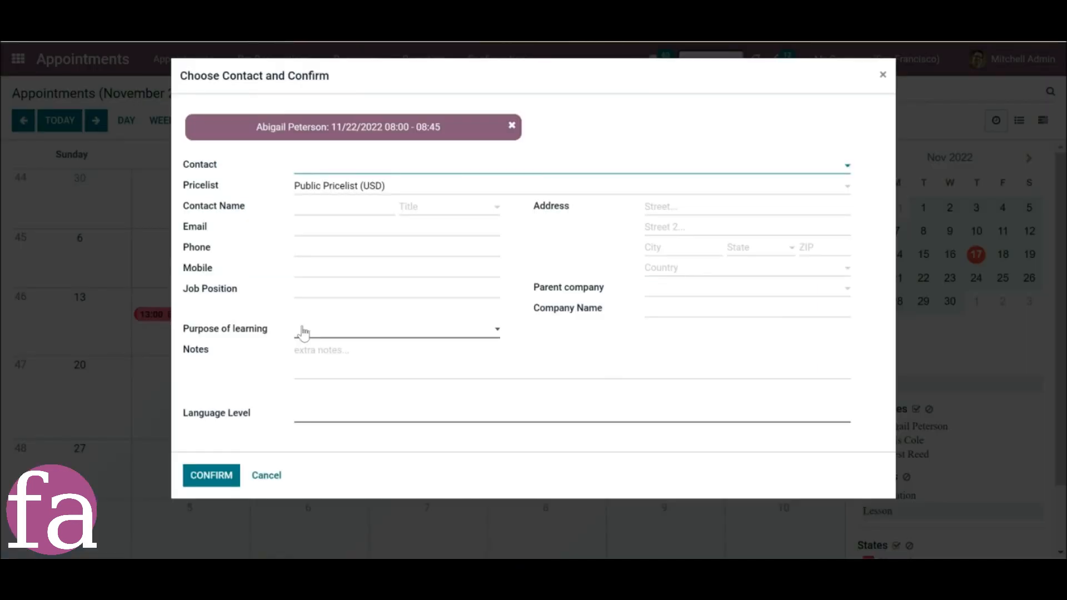
Examine the Purpose of learning options in the backend's Choose Contact and Confirm dialog.
{"action": "left_click", "coordinate": [303, 332]}
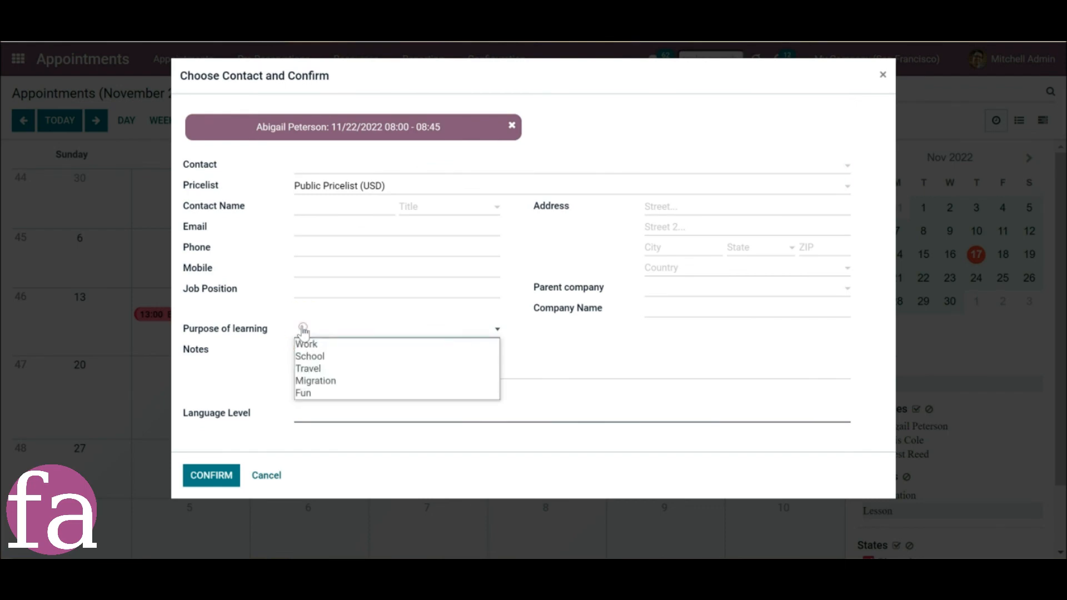
{"action": "left_click", "coordinate": [251, 375]}
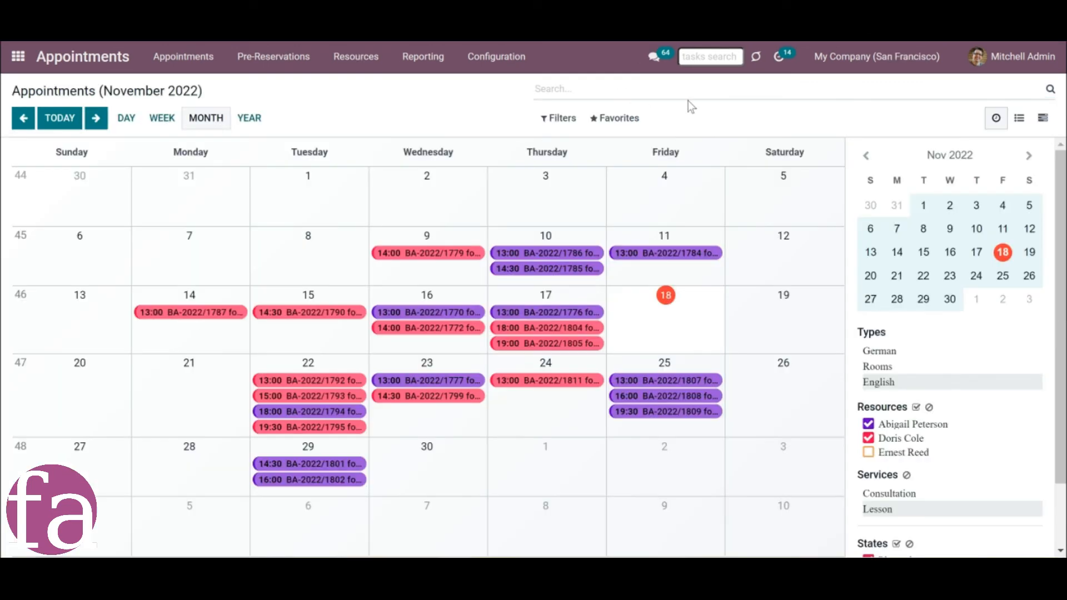
Open the Gantt view of the appointments and go through its day, week, month and year scales.
{"action": "left_click", "coordinate": [1041, 122]}
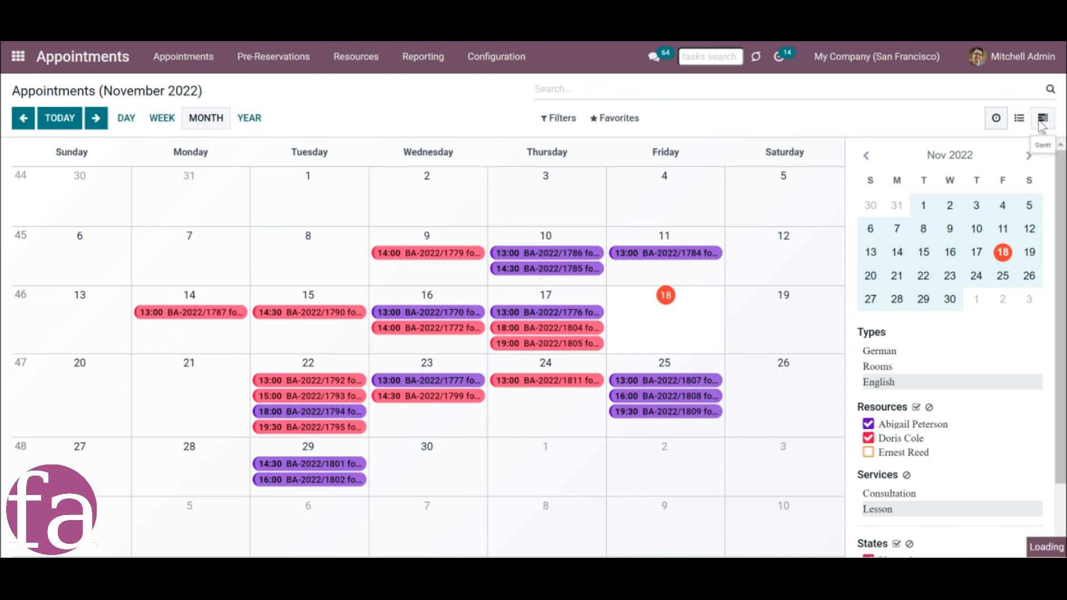
{"action": "left_click", "coordinate": [144, 123]}
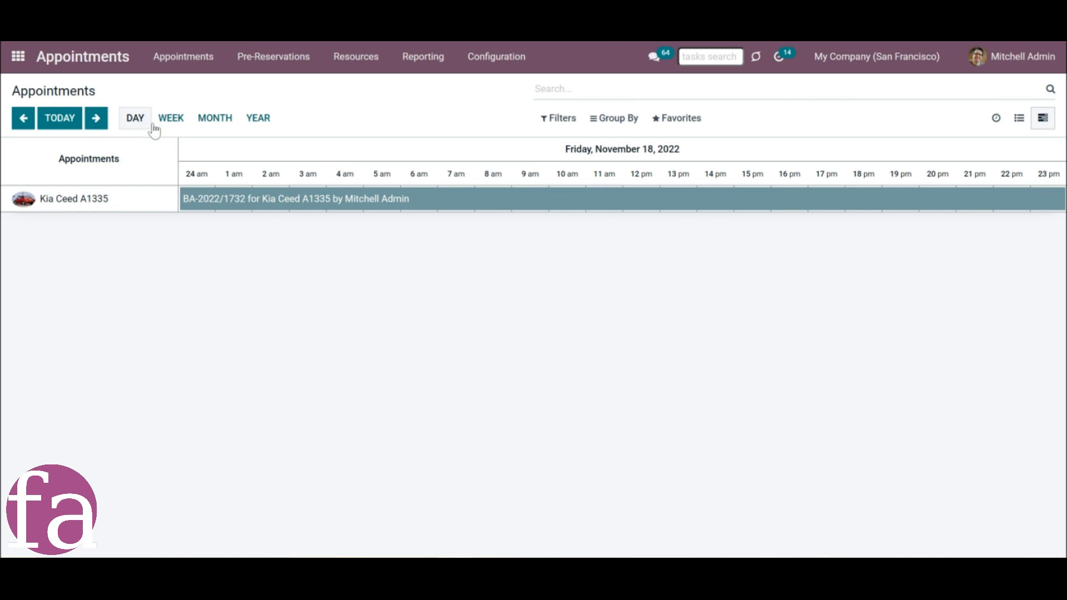
{"action": "left_click", "coordinate": [178, 124]}
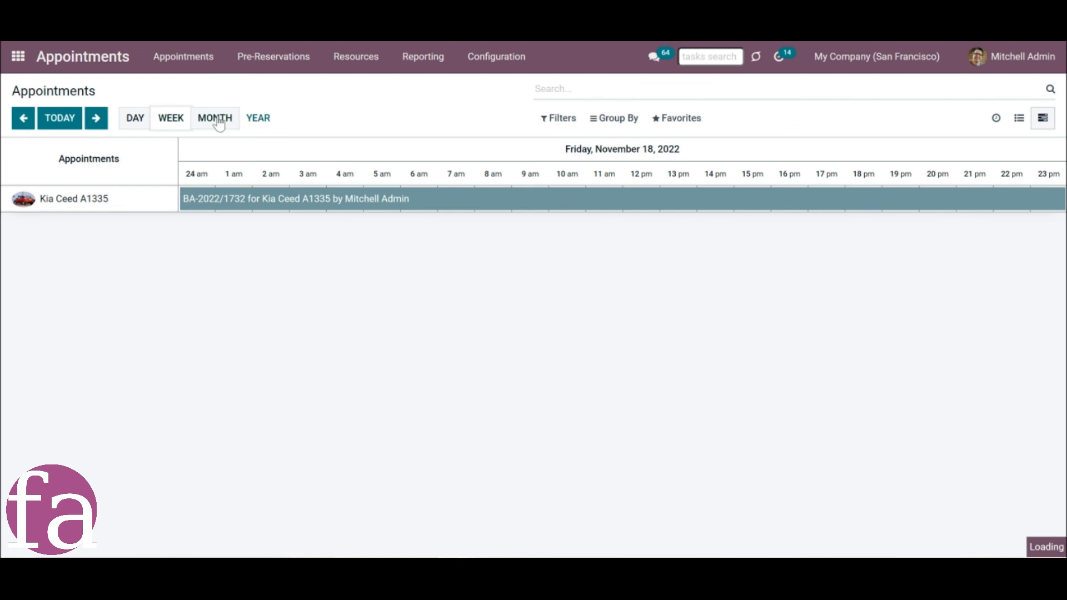
{"action": "left_click", "coordinate": [206, 127]}
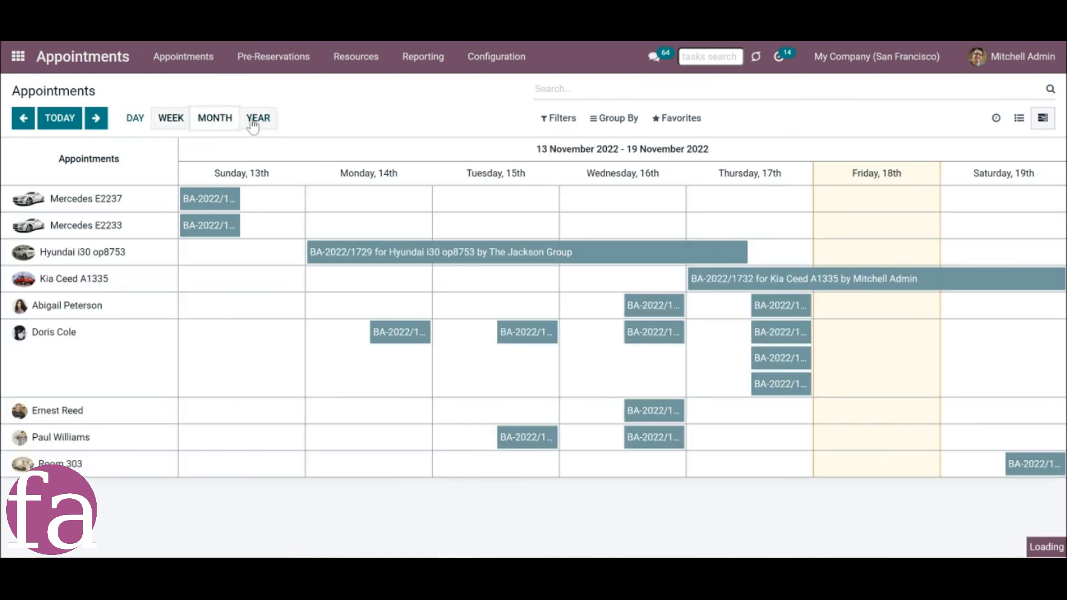
{"action": "left_click", "coordinate": [253, 123]}
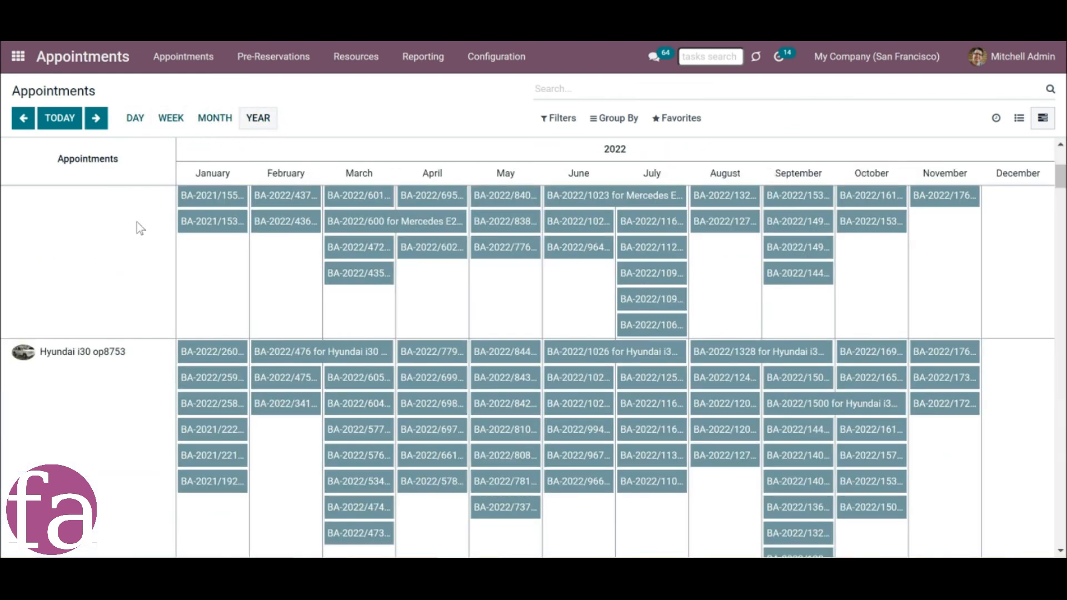
Limit the Gantt view to the contact deco and the next 7 days, and group the appointments by service.
{"action": "type", "text": "deco"}
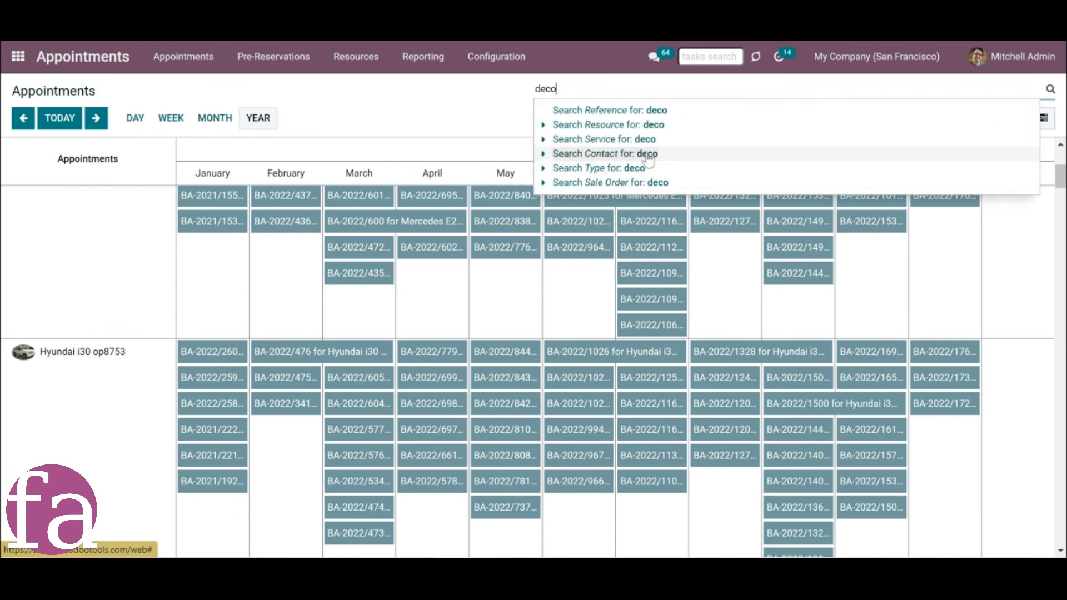
{"action": "left_click", "coordinate": [646, 152]}
{"action": "left_click", "coordinate": [558, 118]}
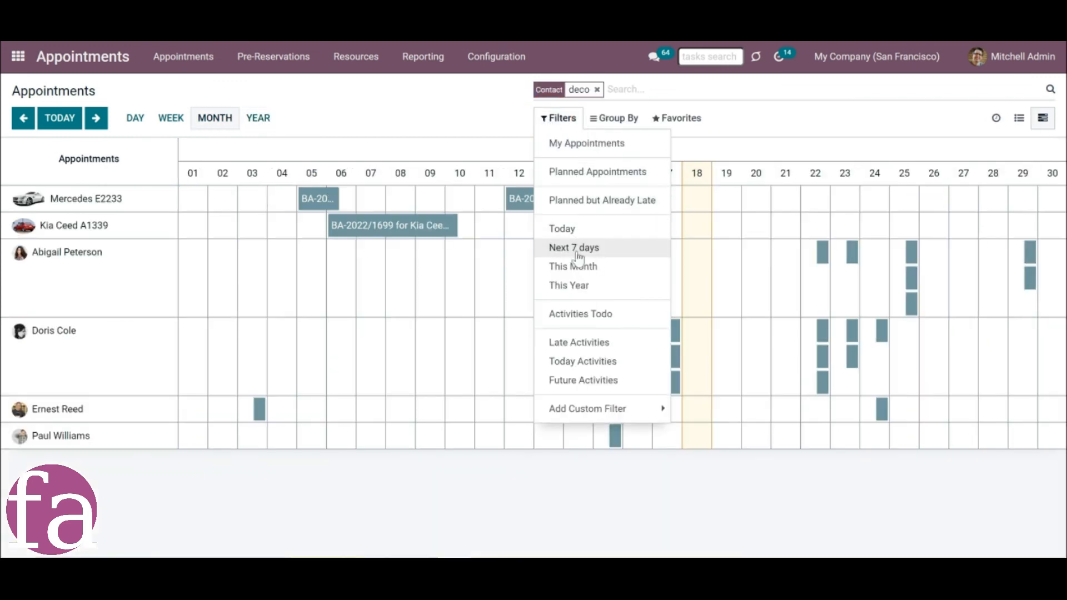
{"action": "left_click", "coordinate": [575, 248]}
{"action": "left_click", "coordinate": [614, 118]}
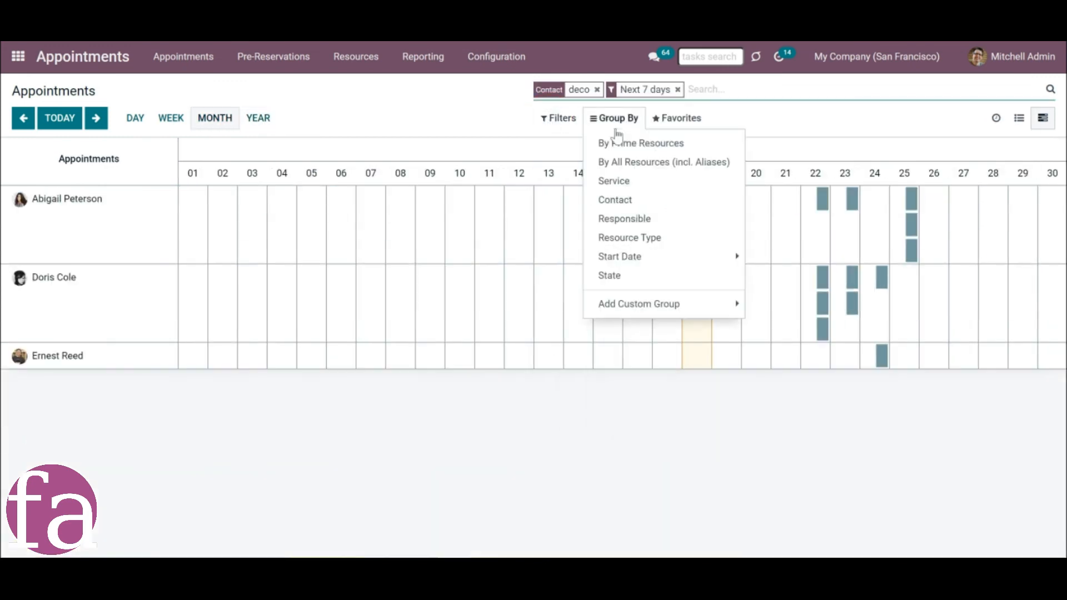
{"action": "left_click", "coordinate": [628, 181]}
{"action": "left_click", "coordinate": [608, 125]}
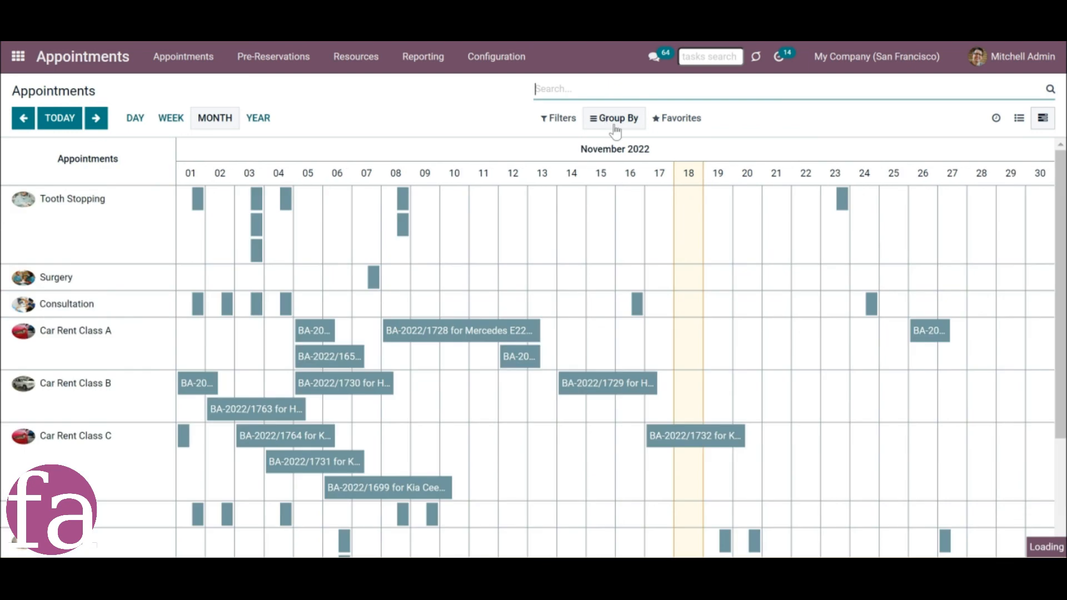
Group the Gantt view by prime resources, service, contact and responsible, and clear that grouping after viewing it.
{"action": "left_click", "coordinate": [615, 120]}
{"action": "left_click", "coordinate": [617, 143]}
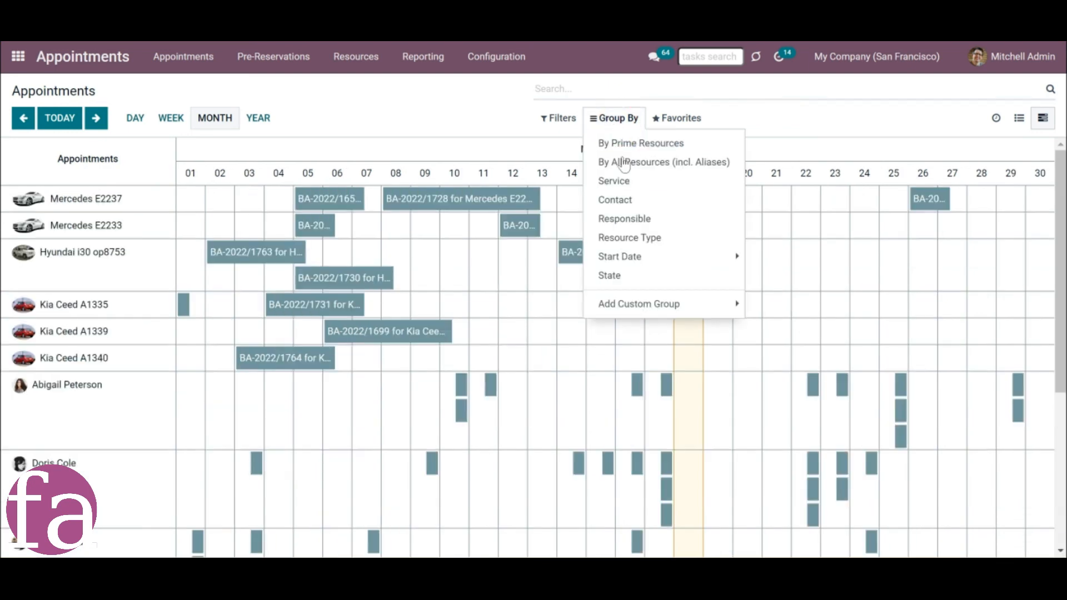
{"action": "left_click", "coordinate": [627, 181]}
{"action": "left_click", "coordinate": [627, 201]}
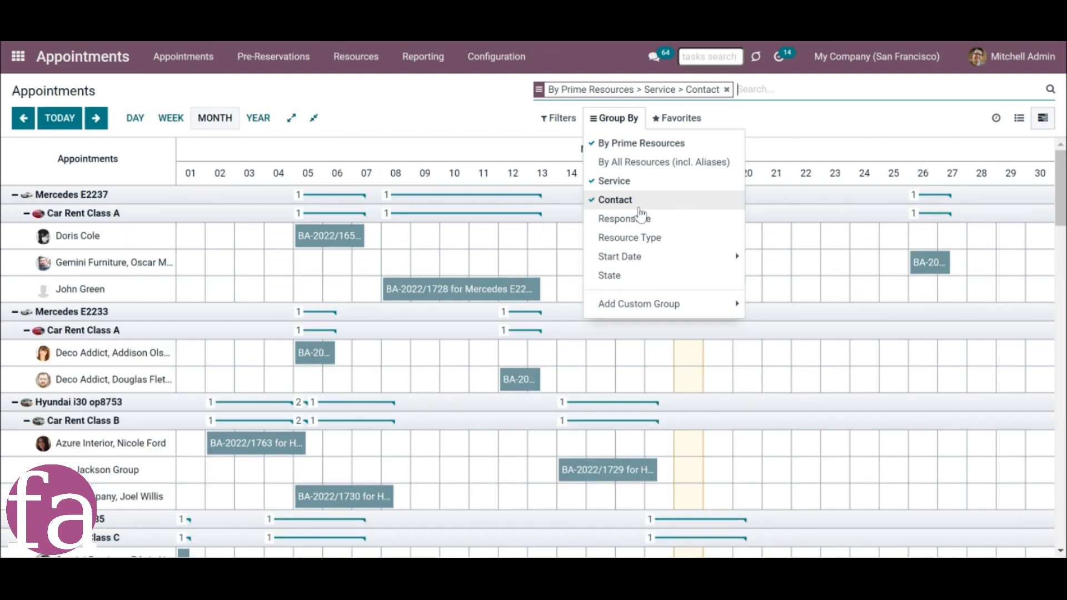
{"action": "left_click", "coordinate": [642, 218]}
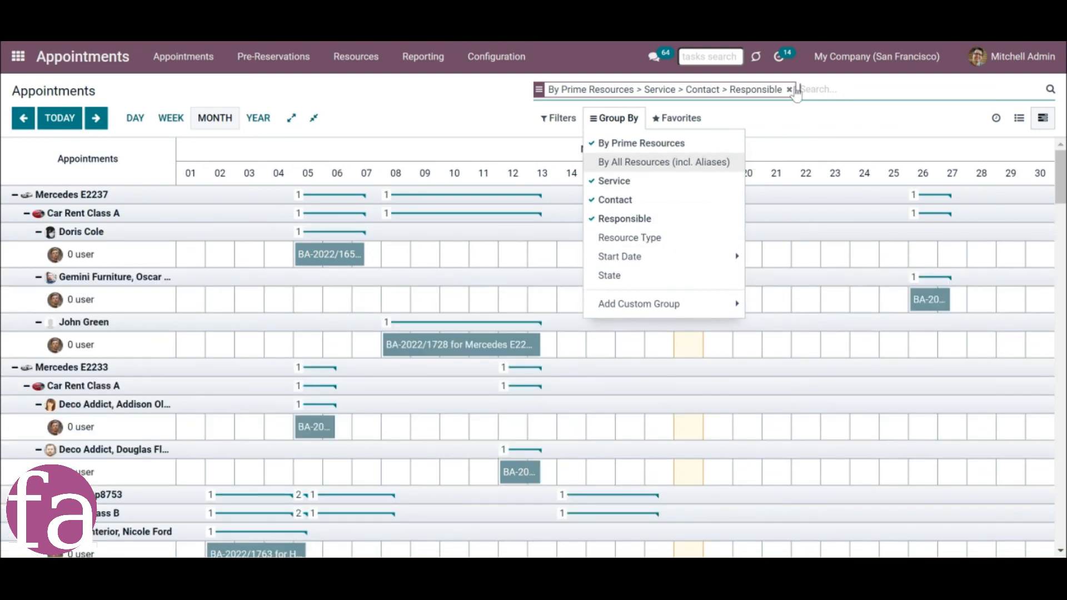
{"action": "left_click", "coordinate": [791, 90]}
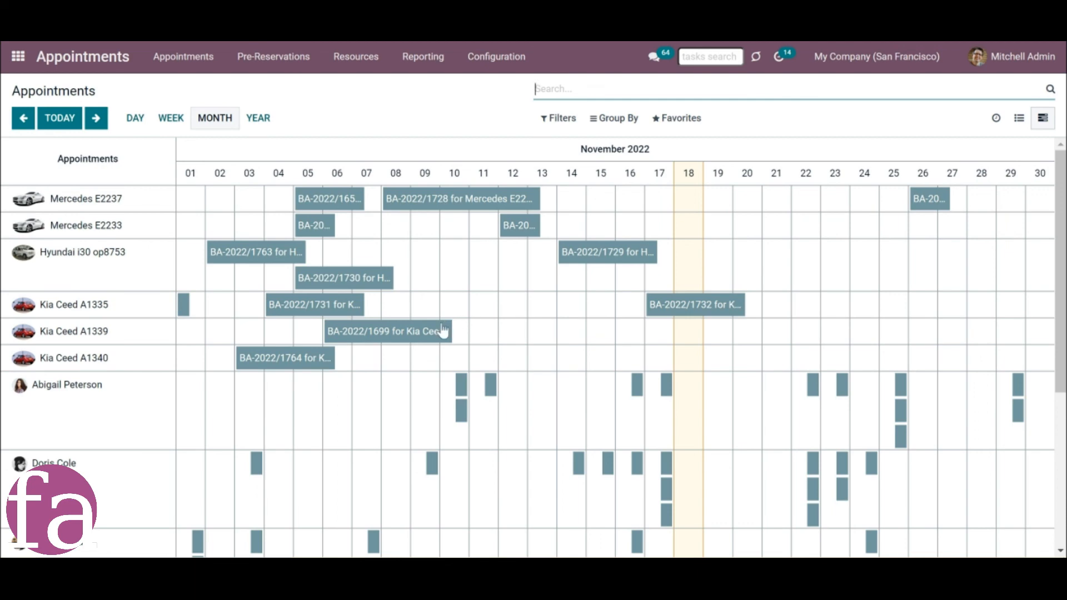
Examine the Kia Ceed A1339 appointment's summary and full form from the Gantt view, and close the form.
{"action": "mouse_move", "coordinate": [417, 339]}
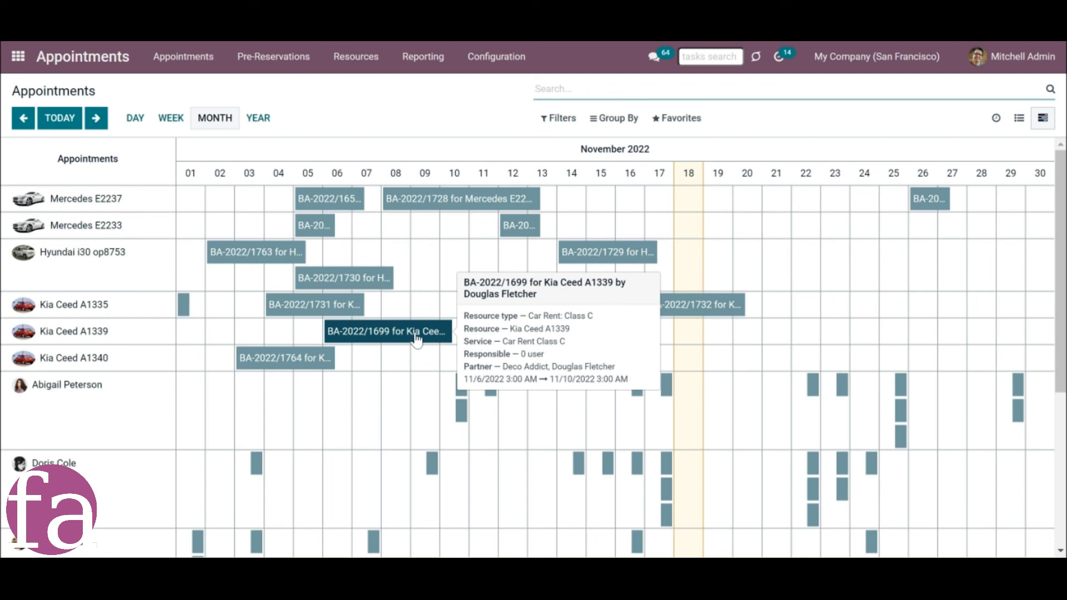
{"action": "left_click", "coordinate": [417, 339]}
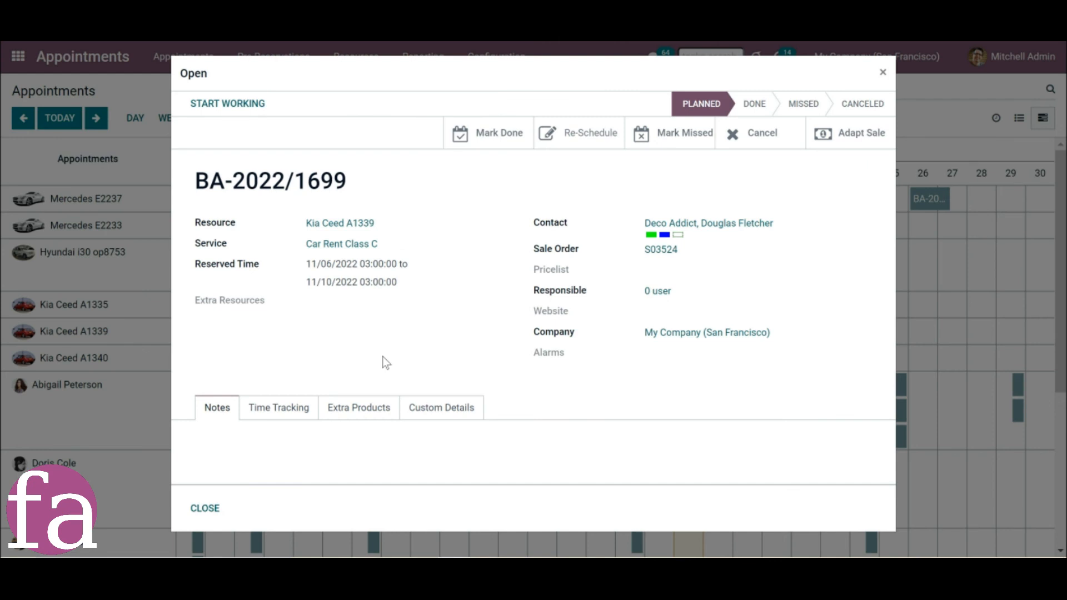
{"action": "left_click", "coordinate": [882, 72]}
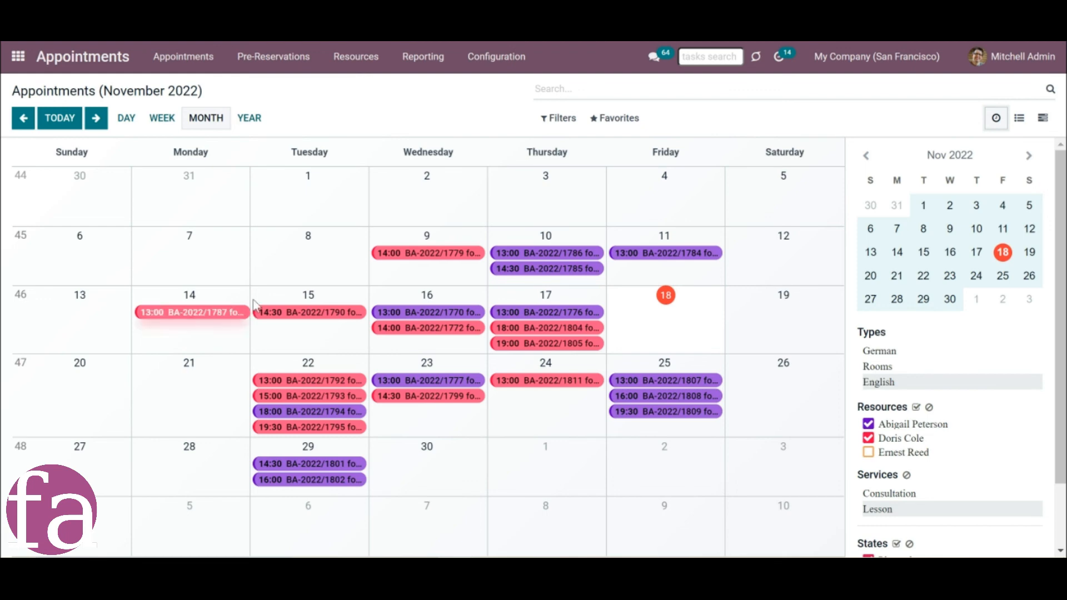
Open the German resource type and examine its settings.
{"action": "left_click", "coordinate": [459, 68]}
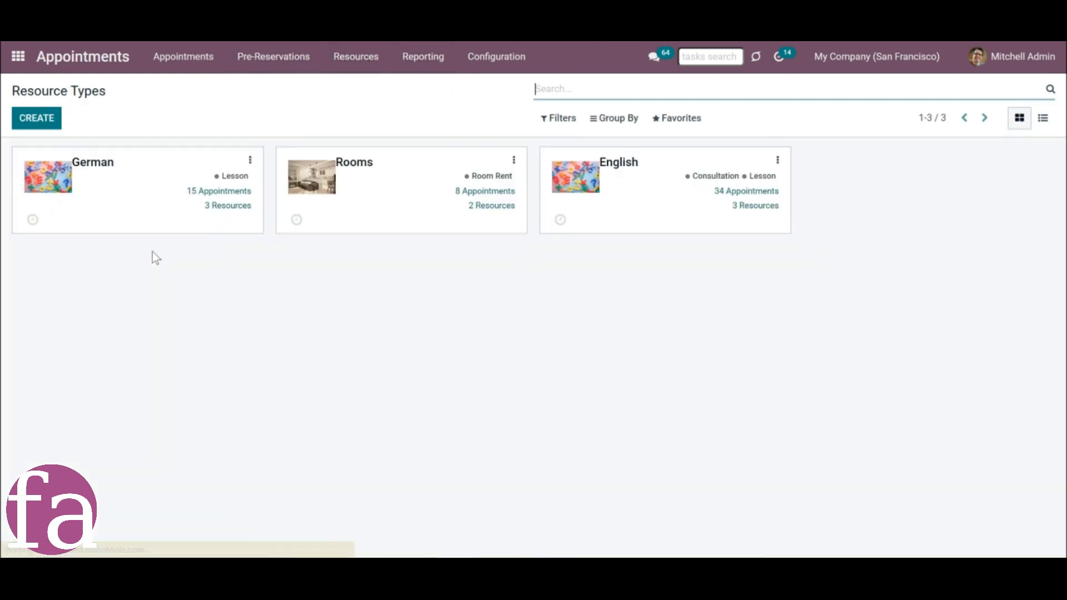
{"action": "left_click", "coordinate": [142, 216]}
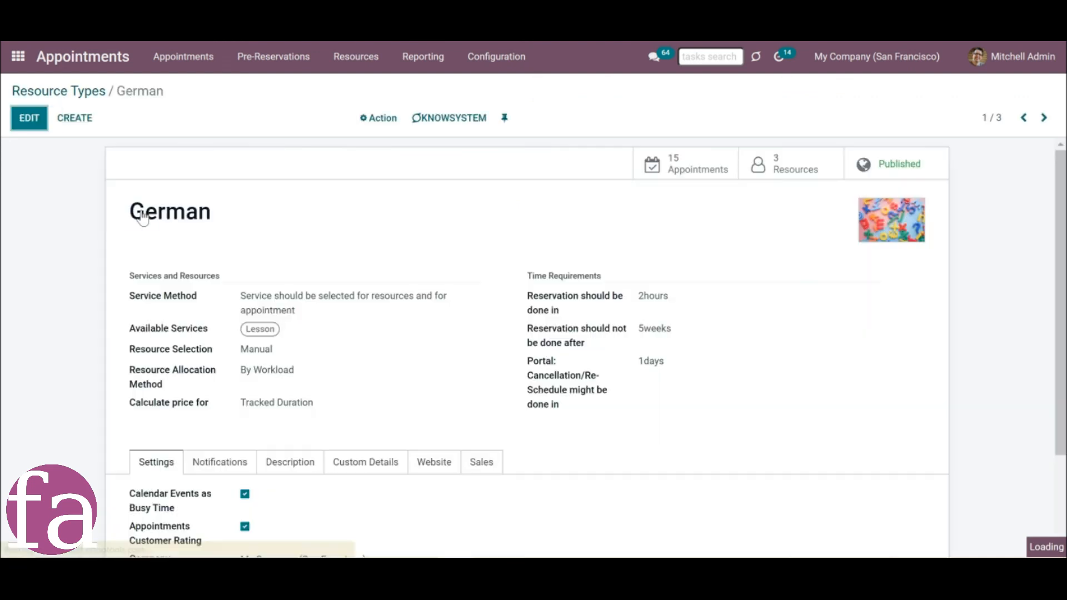
{"action": "scroll", "coordinate": [243, 443], "scroll_direction": "down", "scroll_amount": 1}
{"action": "scroll", "coordinate": [244, 443], "scroll_direction": "down", "scroll_amount": 3}
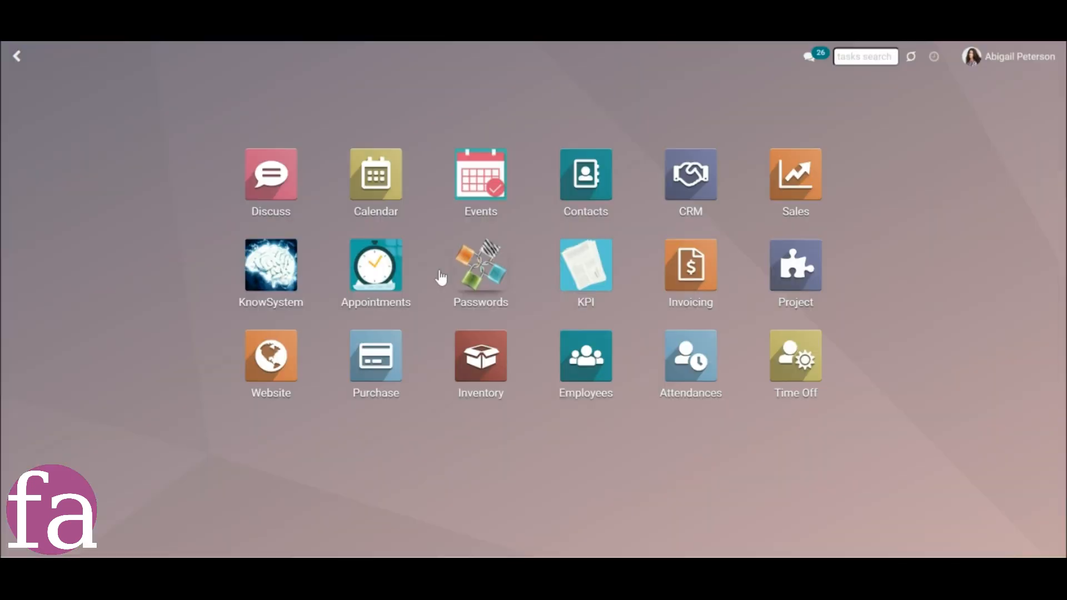
{"action": "left_click", "coordinate": [393, 296]}
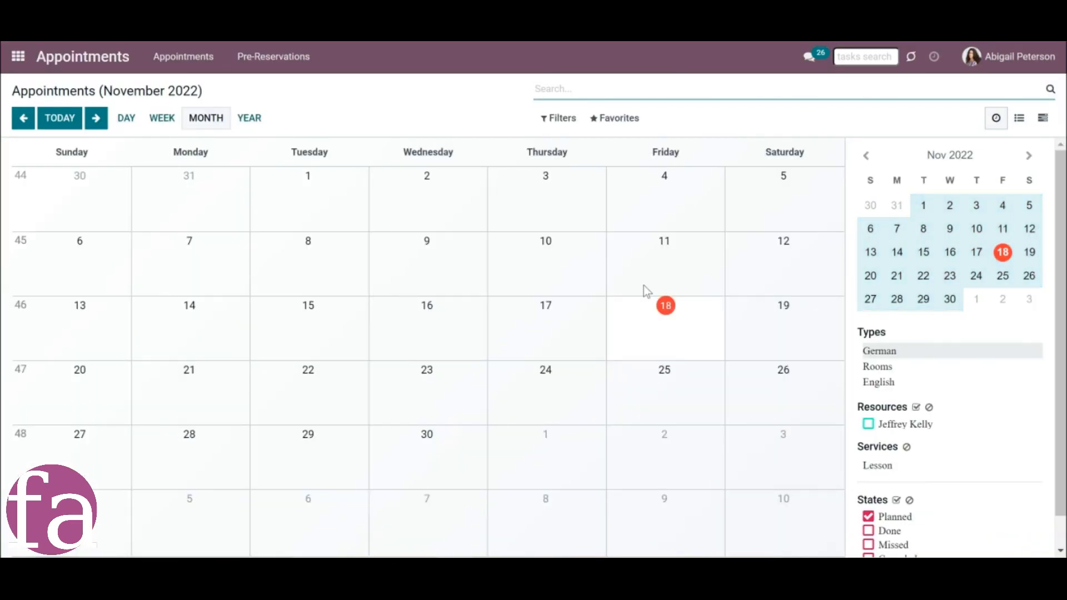
In the employee's own calendar, show the English appointments and open the November 22 lesson for editing.
{"action": "scroll", "coordinate": [978, 314], "scroll_direction": "down", "scroll_amount": 1}
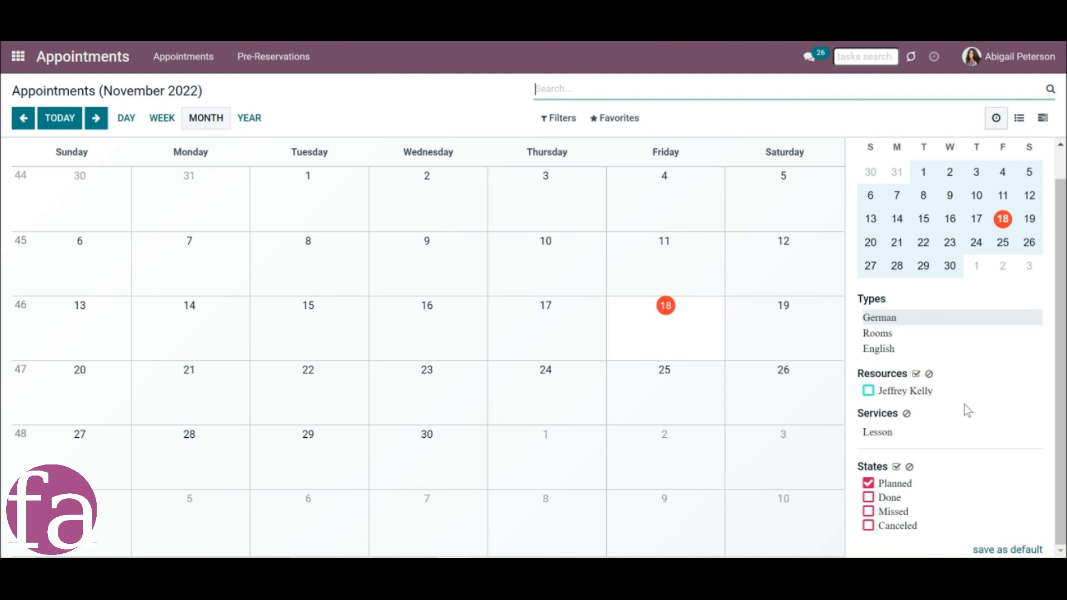
{"action": "left_click", "coordinate": [880, 349]}
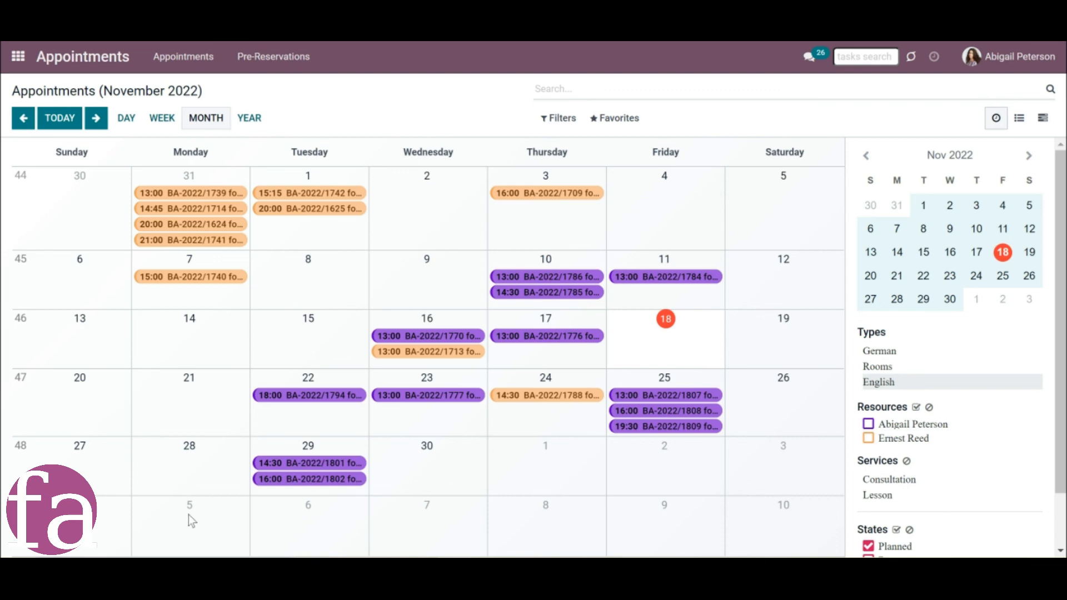
{"action": "left_click", "coordinate": [300, 396]}
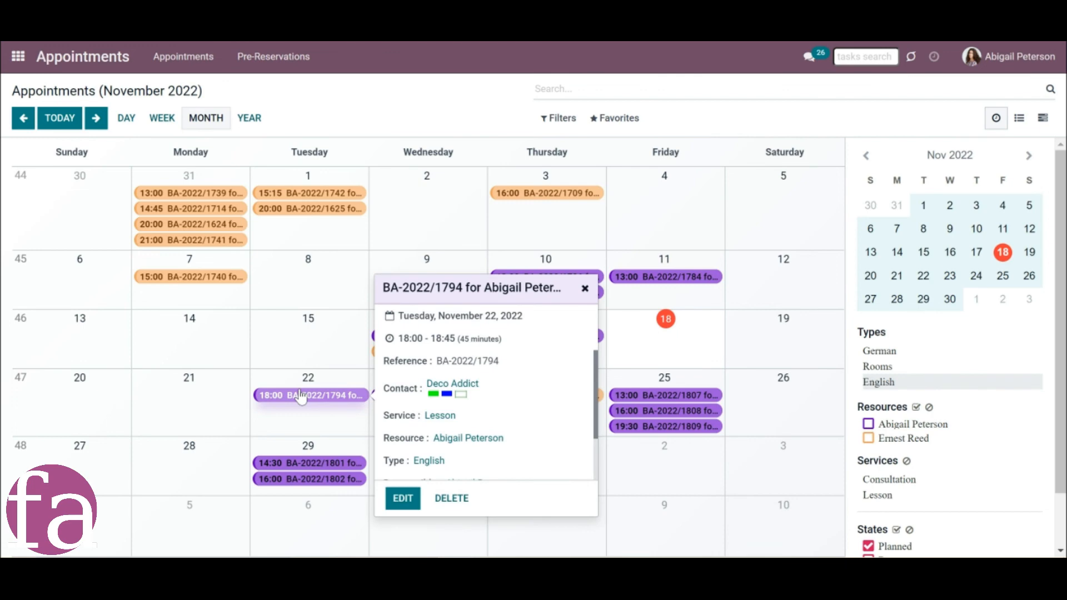
{"action": "left_click", "coordinate": [399, 498]}
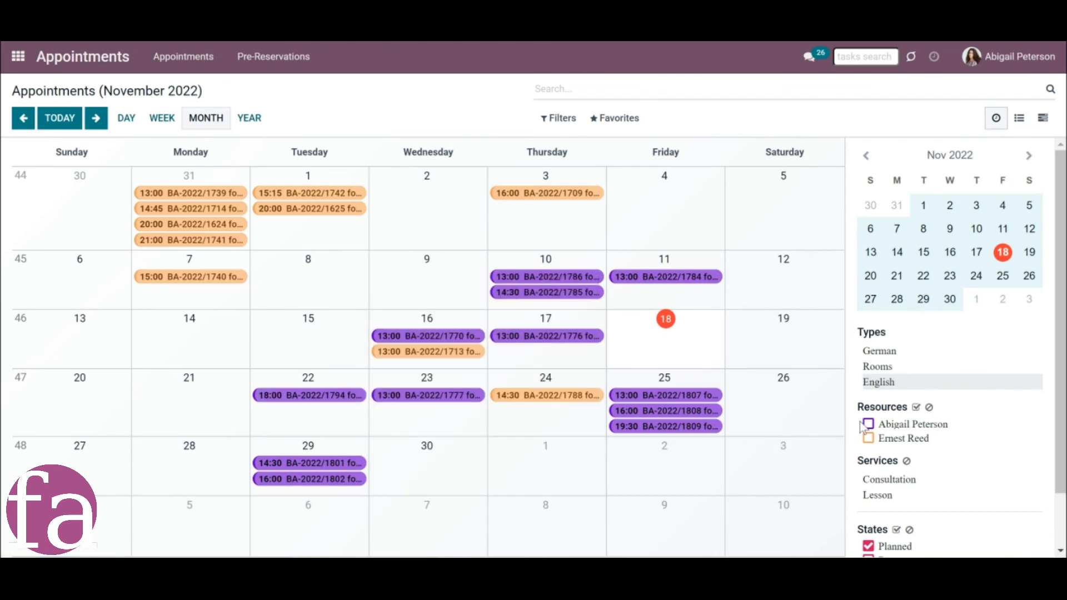
{"action": "scroll", "coordinate": [867, 395], "scroll_direction": "down", "scroll_amount": 3}
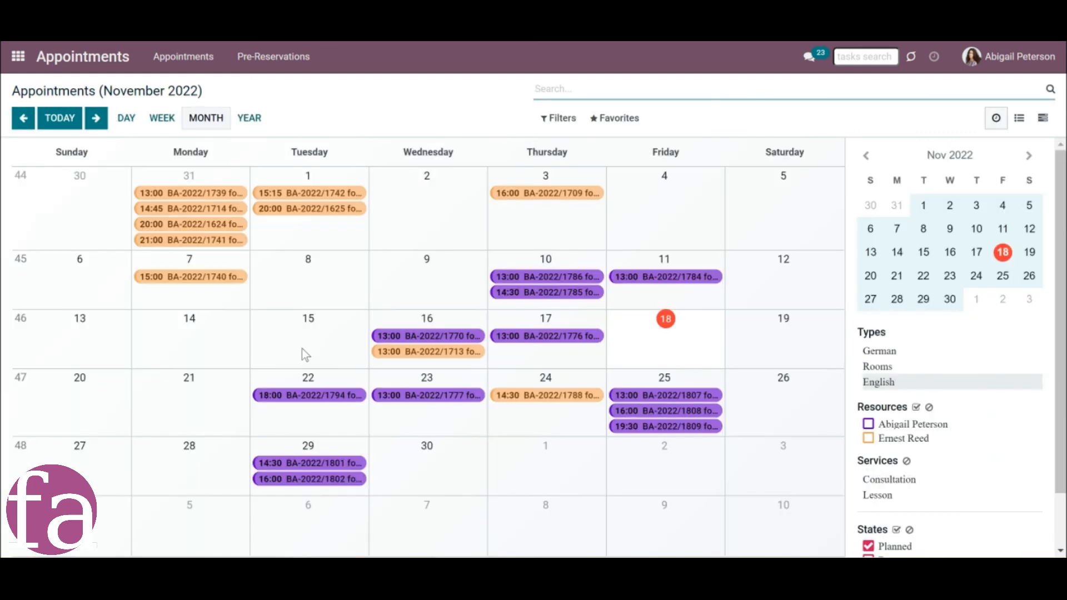
{"action": "left_click", "coordinate": [302, 349]}
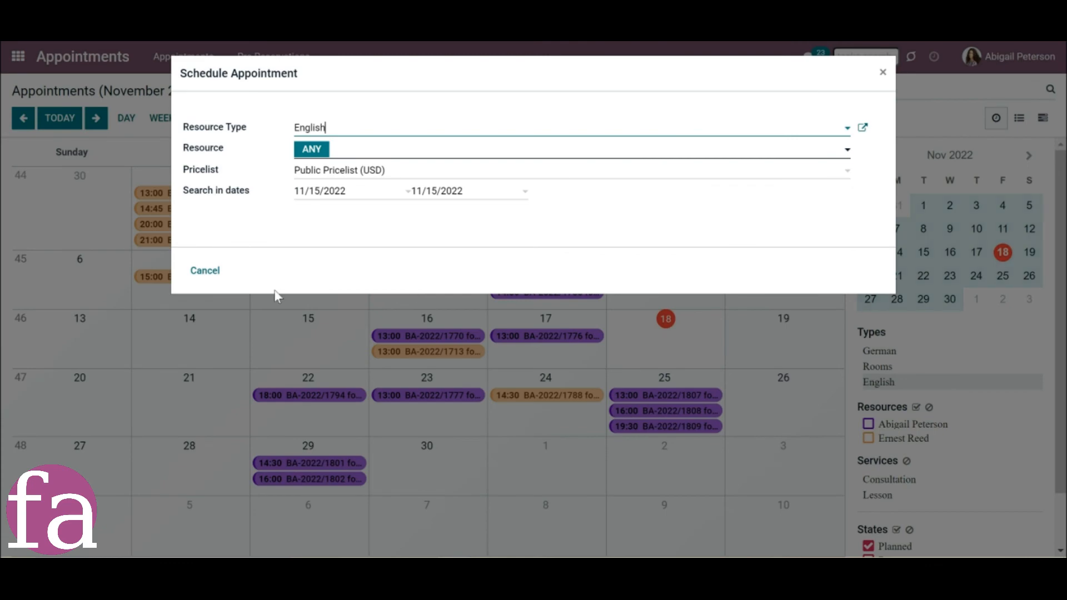
{"action": "left_click", "coordinate": [215, 273]}
Check the details of the November 22 and November 23 English lessons in the employee's calendar.
{"action": "left_click", "coordinate": [306, 397]}
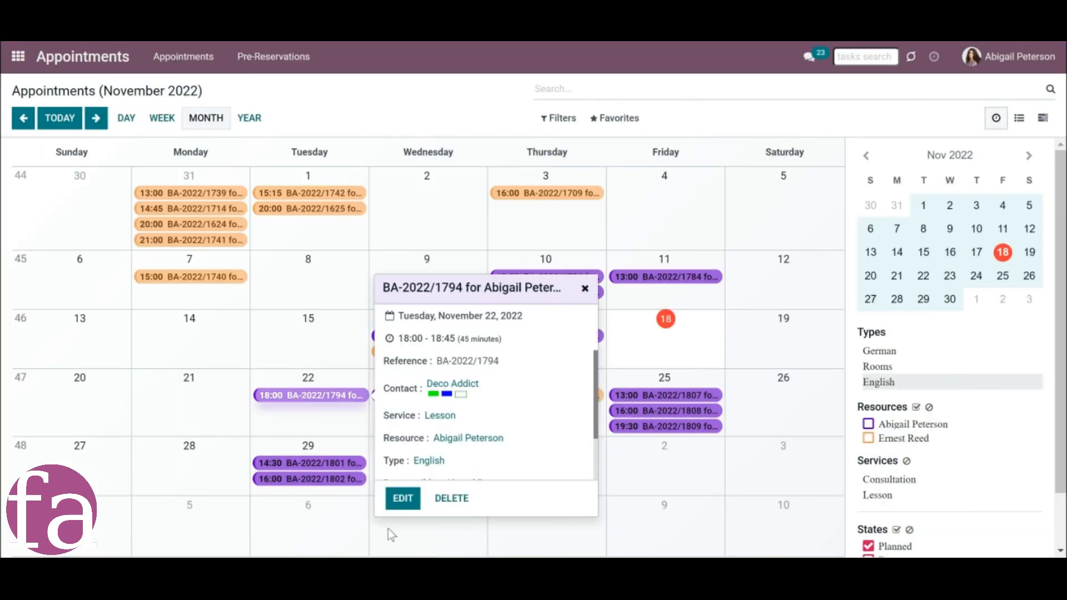
{"action": "left_click", "coordinate": [394, 497]}
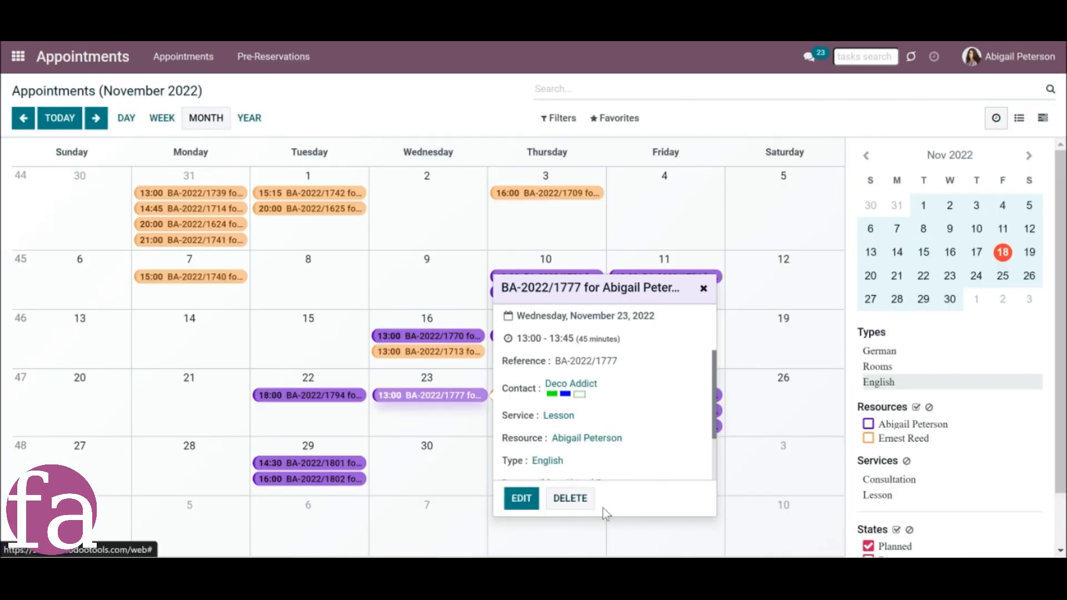
{"action": "left_click", "coordinate": [442, 452]}
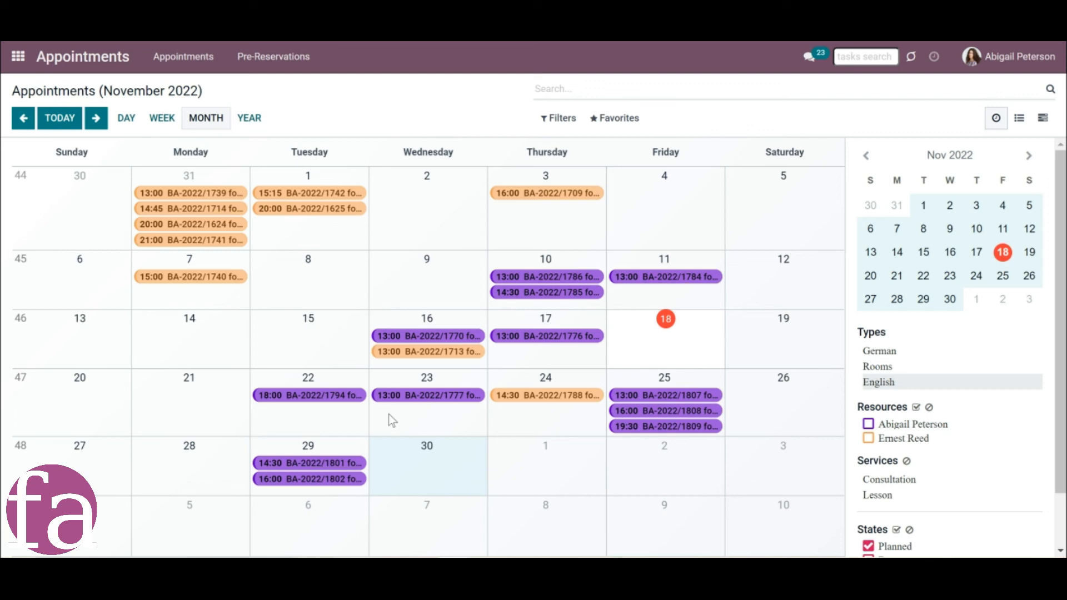
{"action": "left_click_drag", "start_coordinate": [403, 396], "coordinate": [451, 404]}
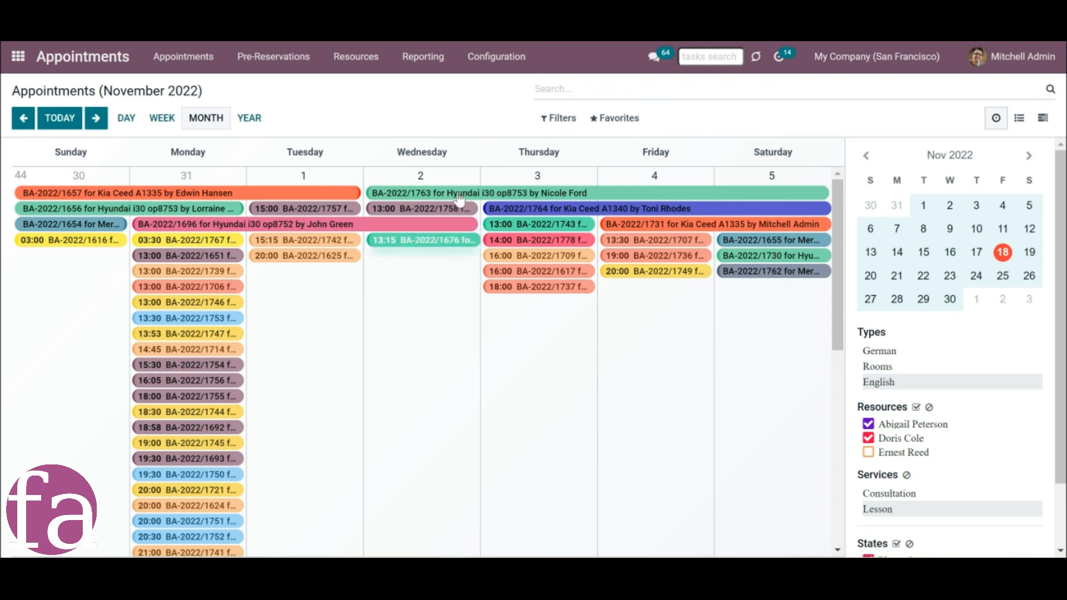
Under the administrator account, go to the resource types and open the German one.
{"action": "left_click", "coordinate": [356, 58]}
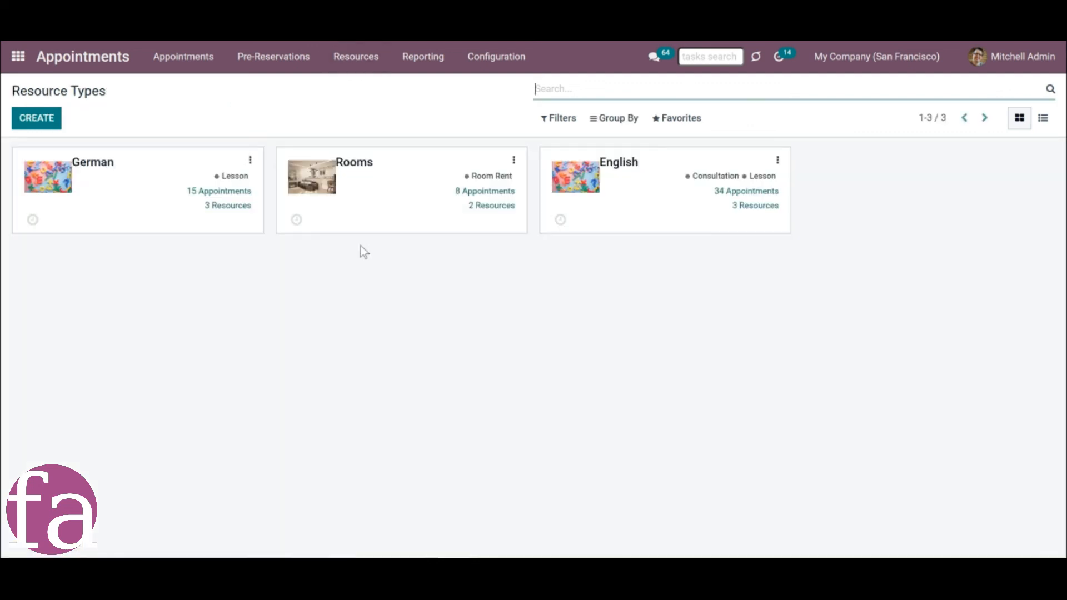
{"action": "left_click", "coordinate": [121, 205]}
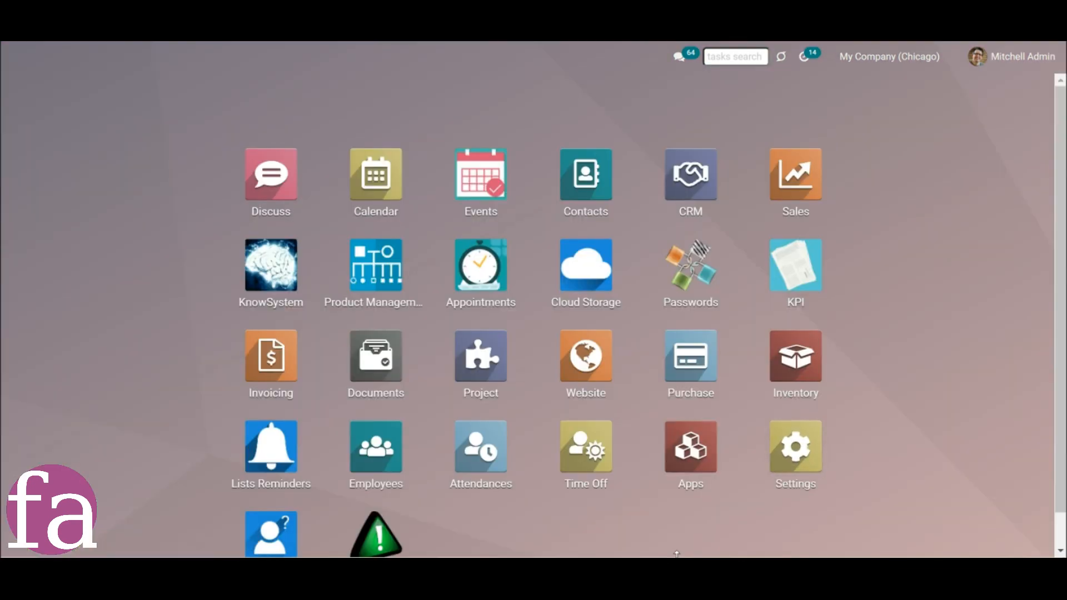
Go to the user management settings and open the fifth internal user's record for editing.
{"action": "left_click", "coordinate": [796, 463]}
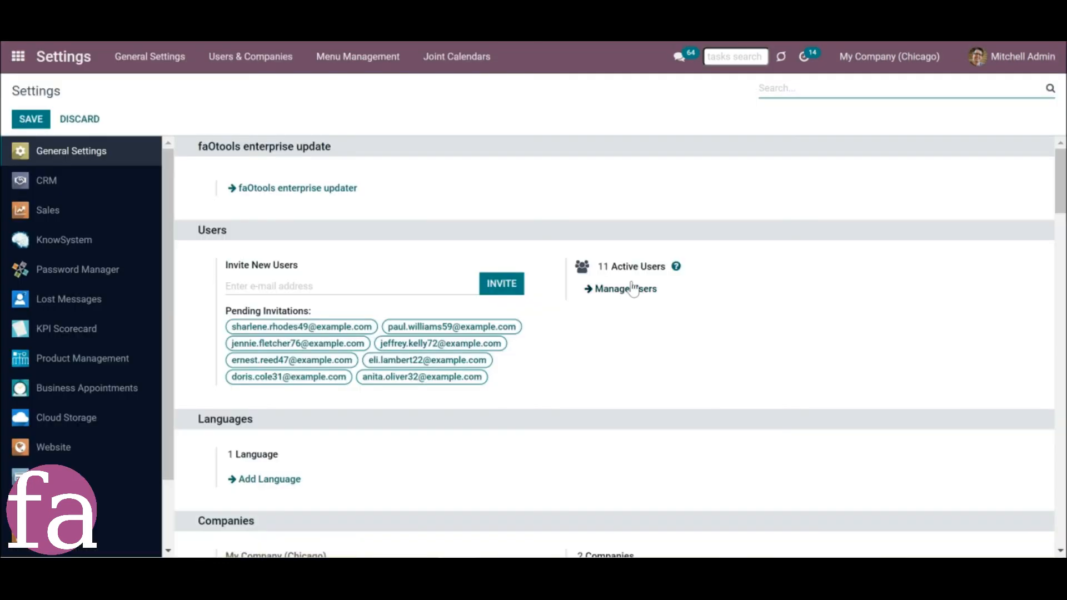
{"action": "left_click", "coordinate": [628, 295]}
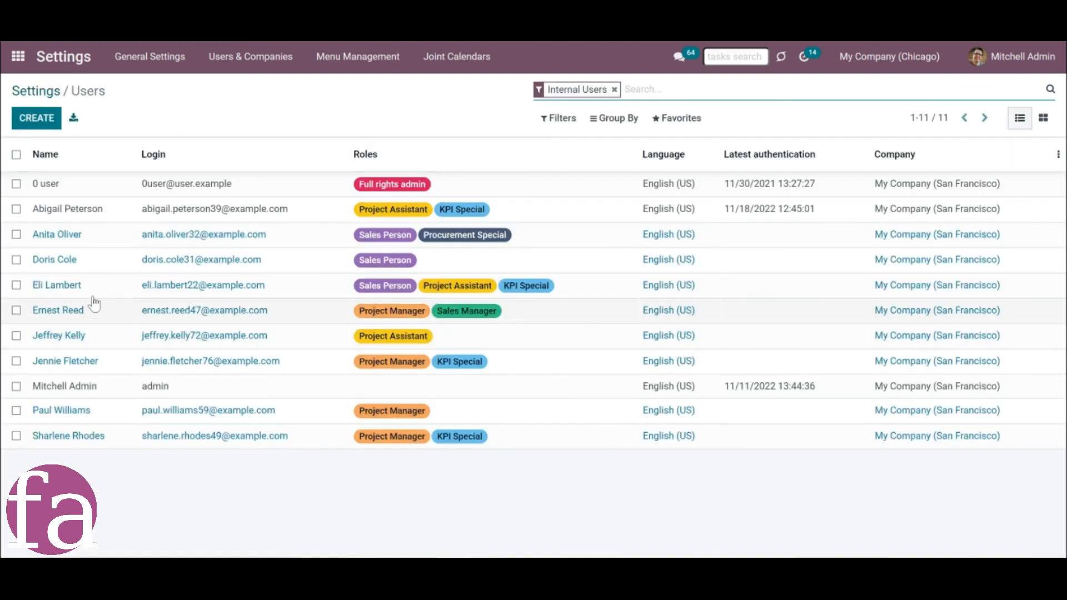
{"action": "left_click", "coordinate": [87, 294]}
{"action": "left_click", "coordinate": [31, 124]}
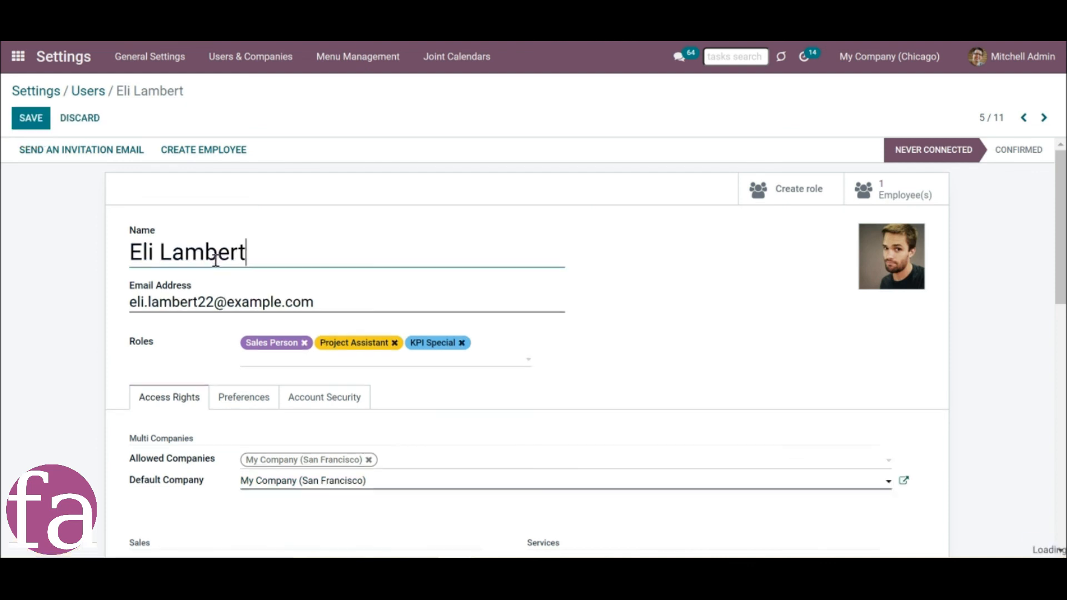
Set the user's Business Appointments access right to "Appointments: Only Own".
{"action": "scroll", "coordinate": [241, 272], "scroll_direction": "down", "scroll_amount": 2}
{"action": "scroll", "coordinate": [239, 273], "scroll_direction": "down", "scroll_amount": 6}
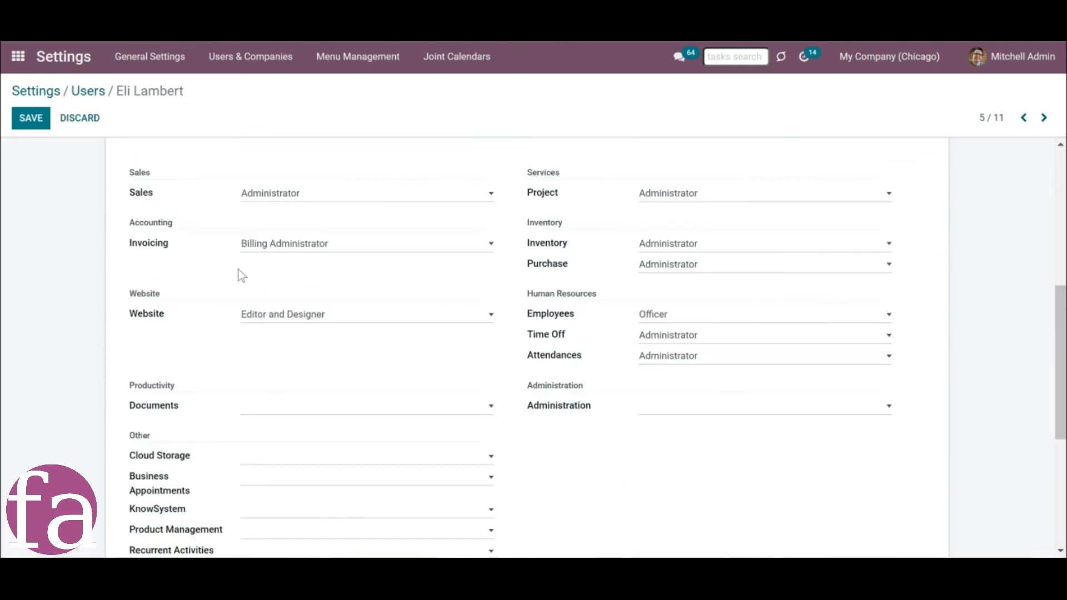
{"action": "scroll", "coordinate": [139, 373], "scroll_direction": "down", "scroll_amount": 2}
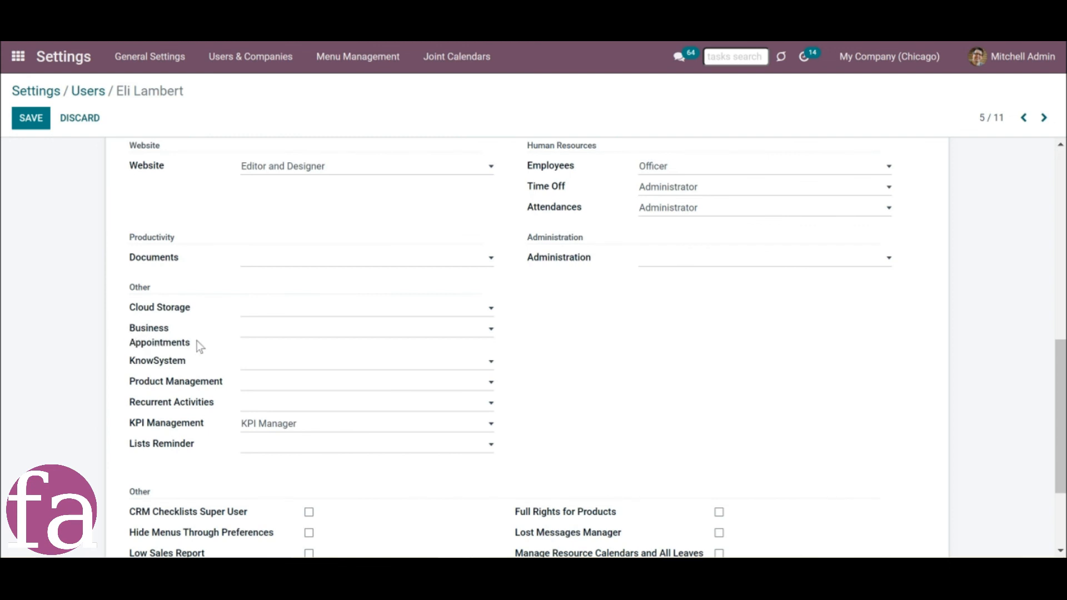
{"action": "left_click", "coordinate": [267, 330]}
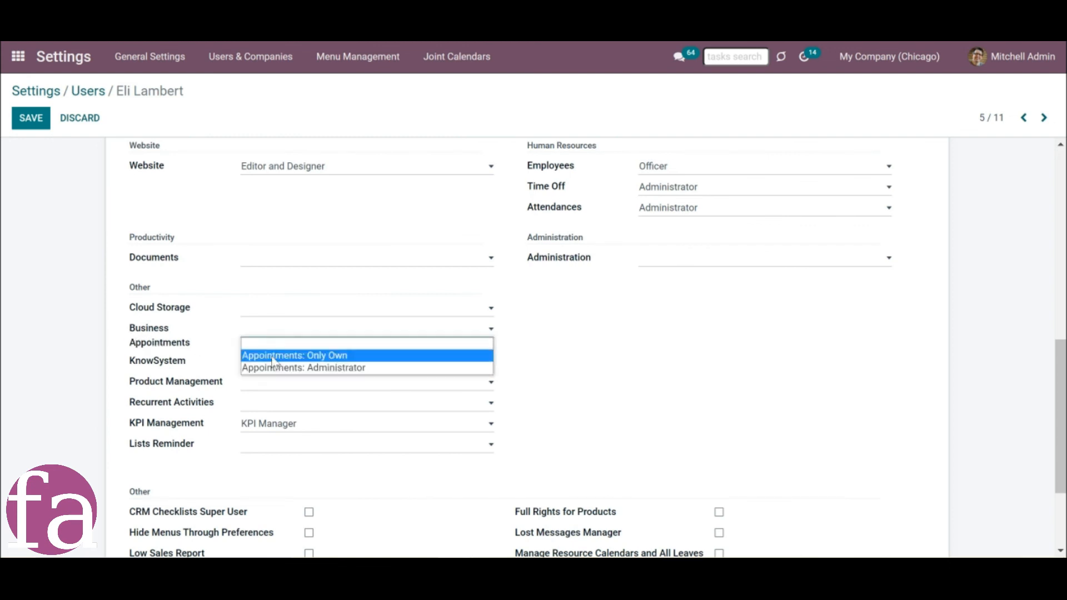
{"action": "left_click", "coordinate": [274, 356]}
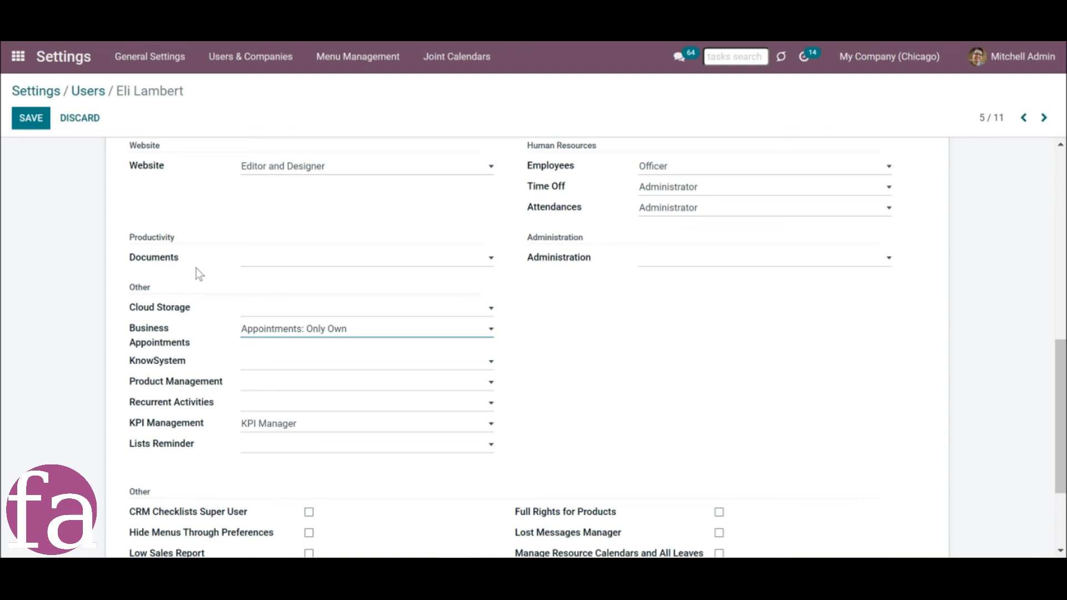
Grant the user the "Manage Resource Calendars and All Leaves" right and save the record.
{"action": "scroll", "coordinate": [472, 486], "scroll_direction": "down", "scroll_amount": 1}
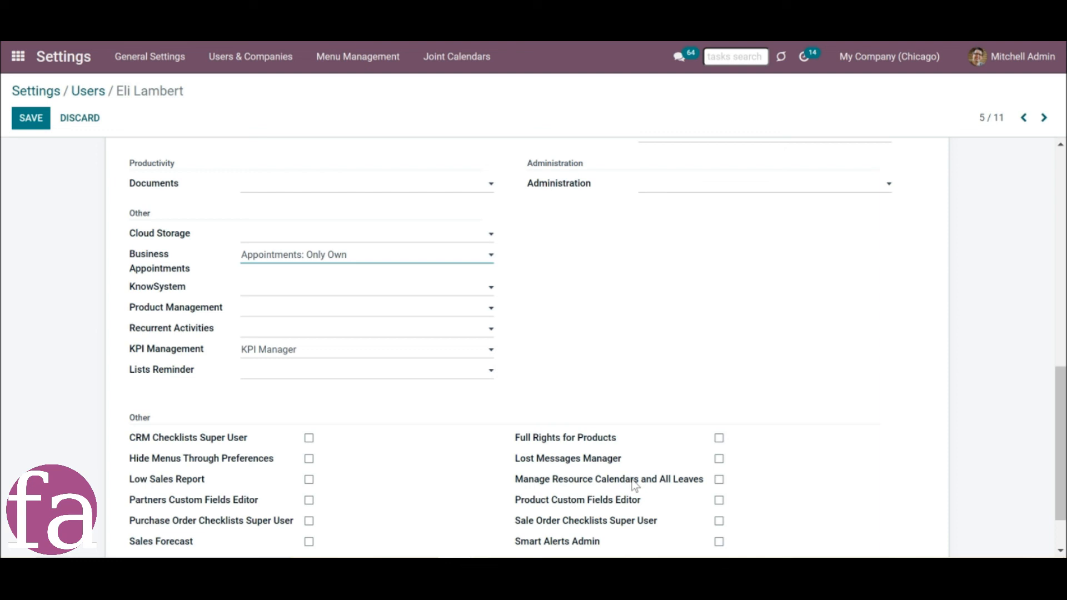
{"action": "left_click", "coordinate": [719, 480]}
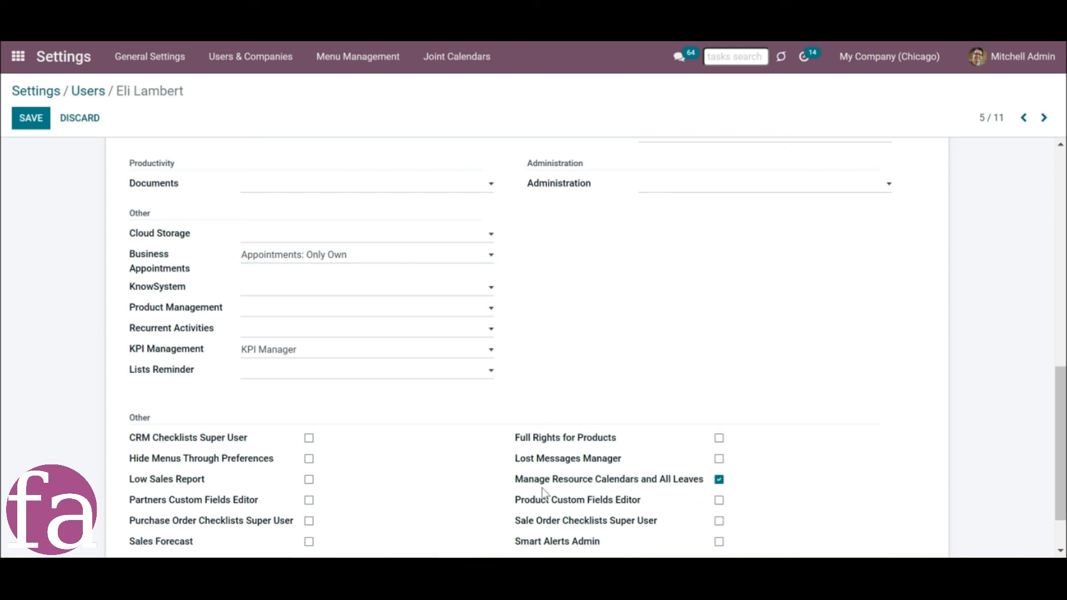
{"action": "left_click", "coordinate": [23, 119]}
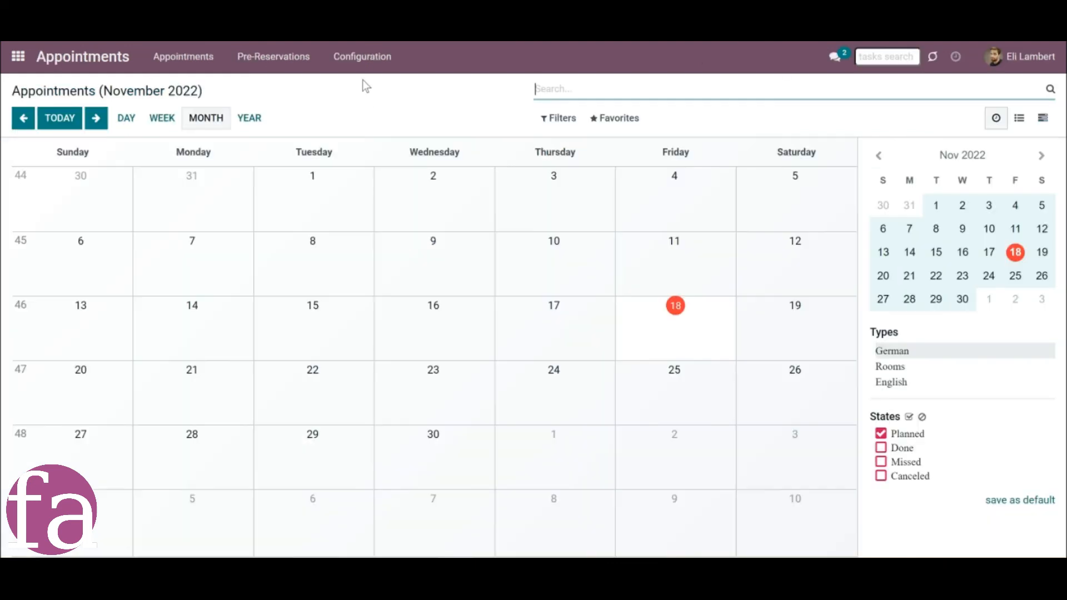
Under the employee's account, open the "Standard 35 hours/week" working calendar, enter edit mode and discard without changes.
{"action": "left_click", "coordinate": [365, 61]}
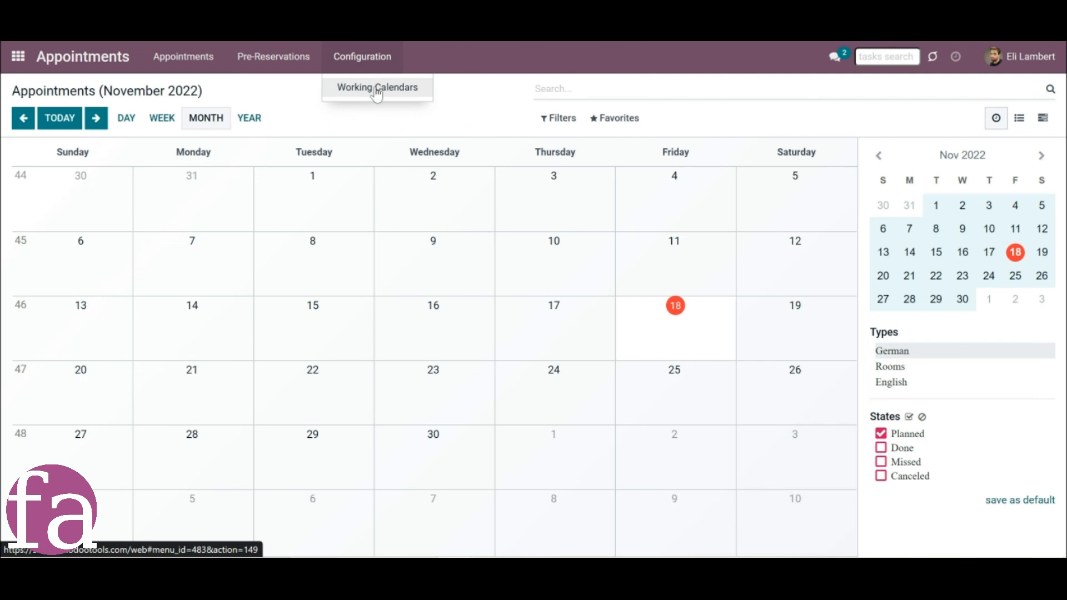
{"action": "left_click", "coordinate": [377, 92]}
{"action": "left_click", "coordinate": [108, 204]}
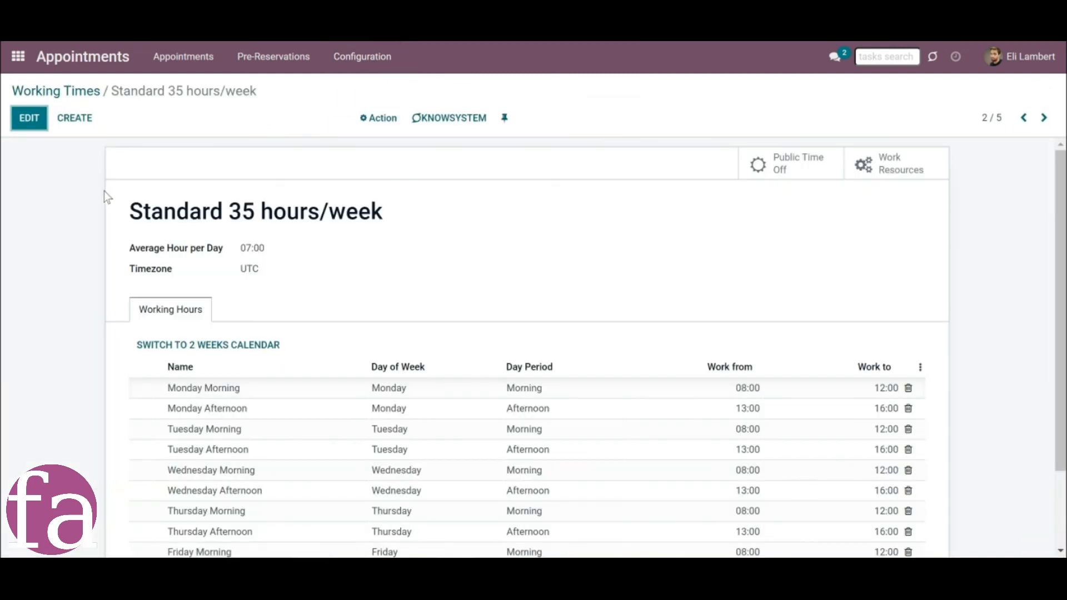
{"action": "left_click", "coordinate": [29, 123]}
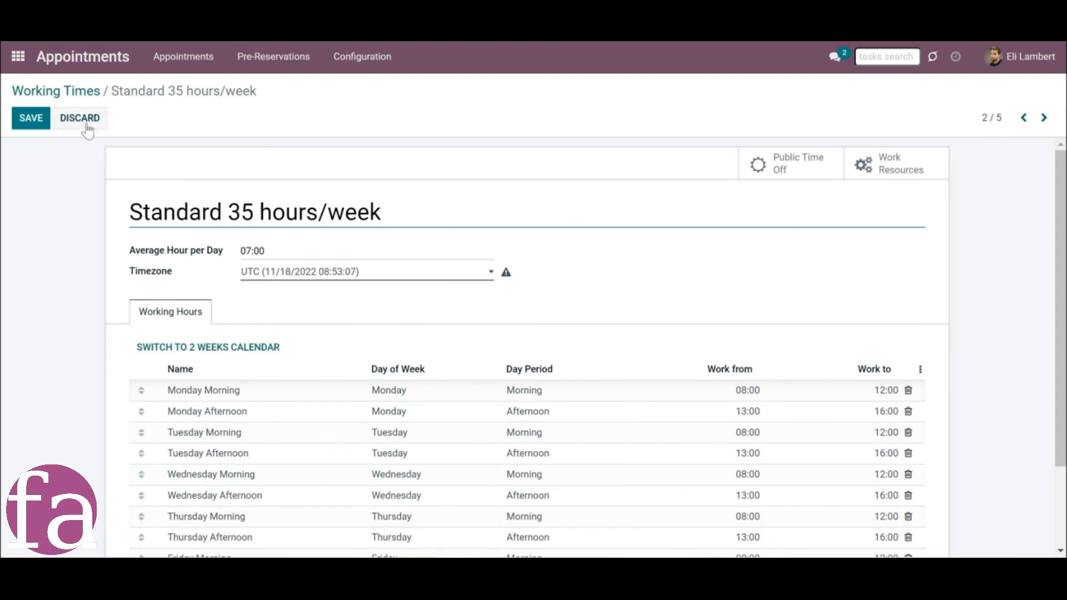
{"action": "left_click", "coordinate": [91, 120]}
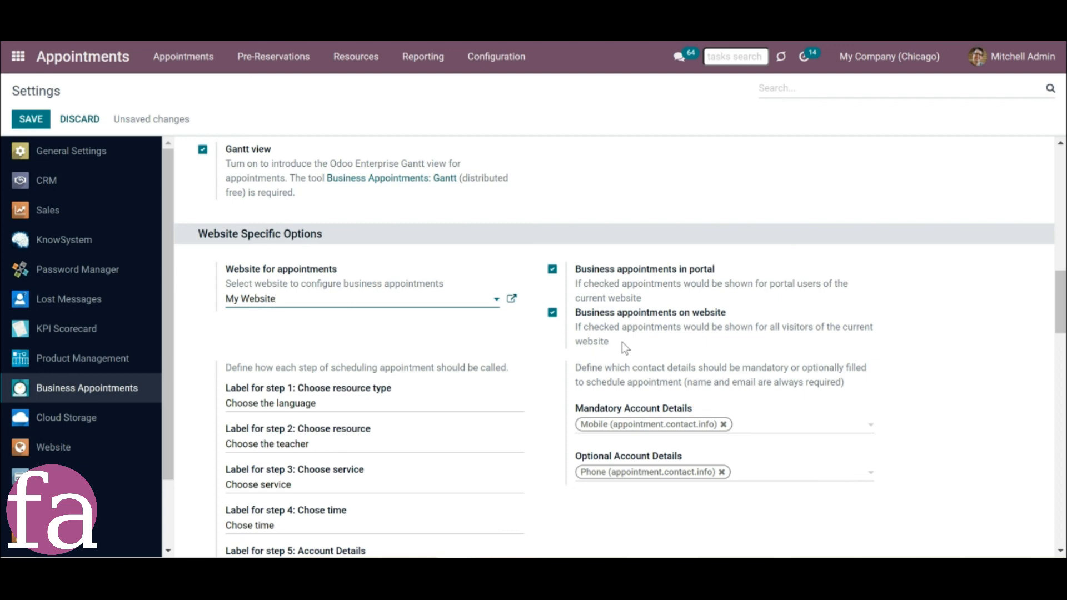
Toggle the "Business appointments in portal" option under the administrator account and view the German resource type's website settings.
{"action": "left_click", "coordinate": [553, 270]}
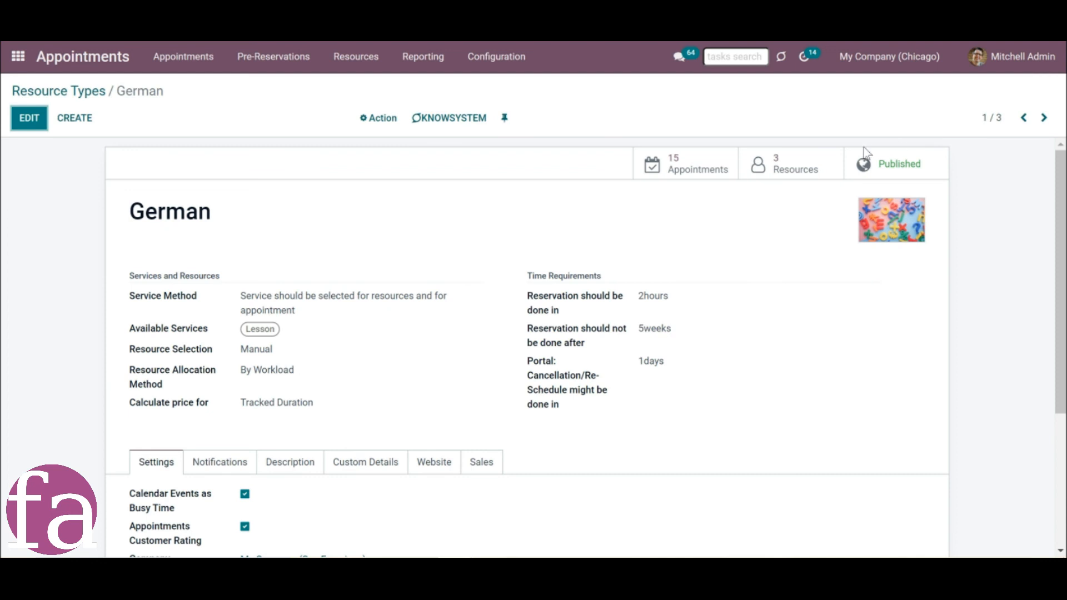
{"action": "left_click", "coordinate": [431, 463]}
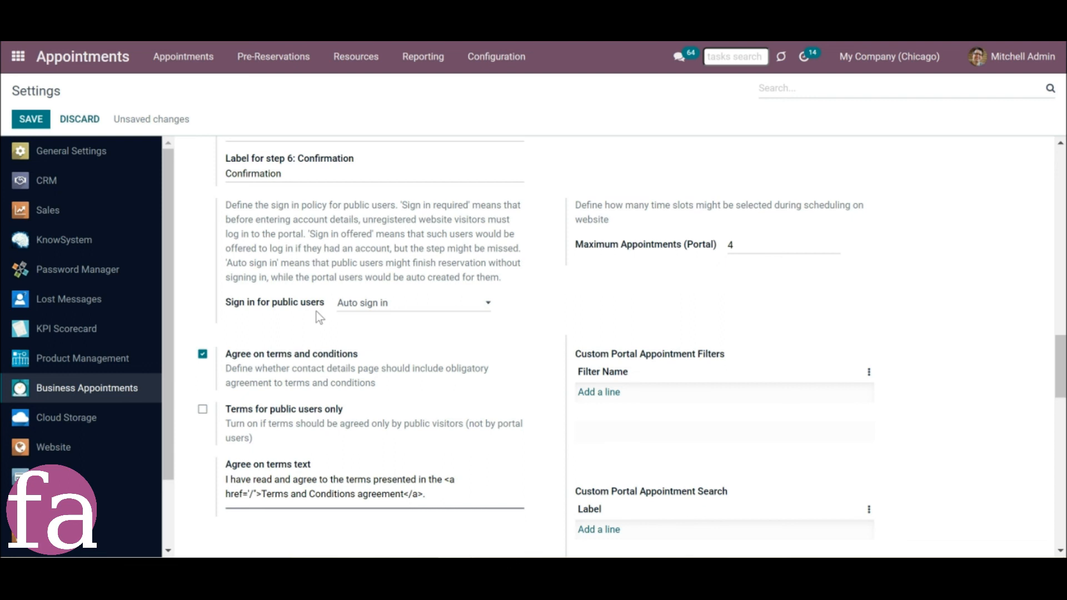
Review the available sign-in policies for public users in the Business Appointments settings, leaving the current choice.
{"action": "left_click", "coordinate": [386, 311]}
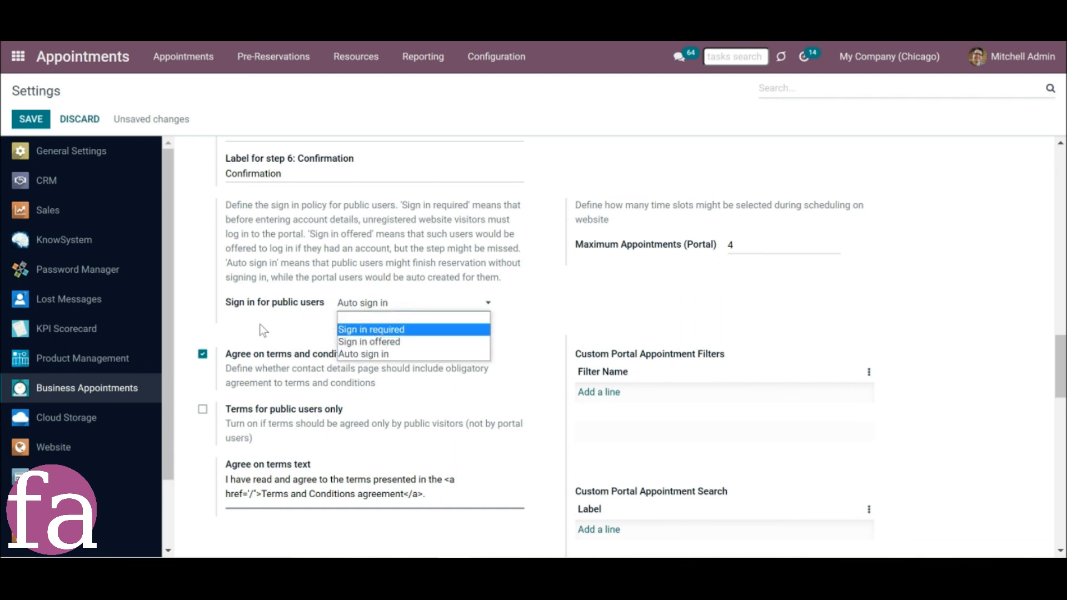
{"action": "left_click", "coordinate": [277, 315]}
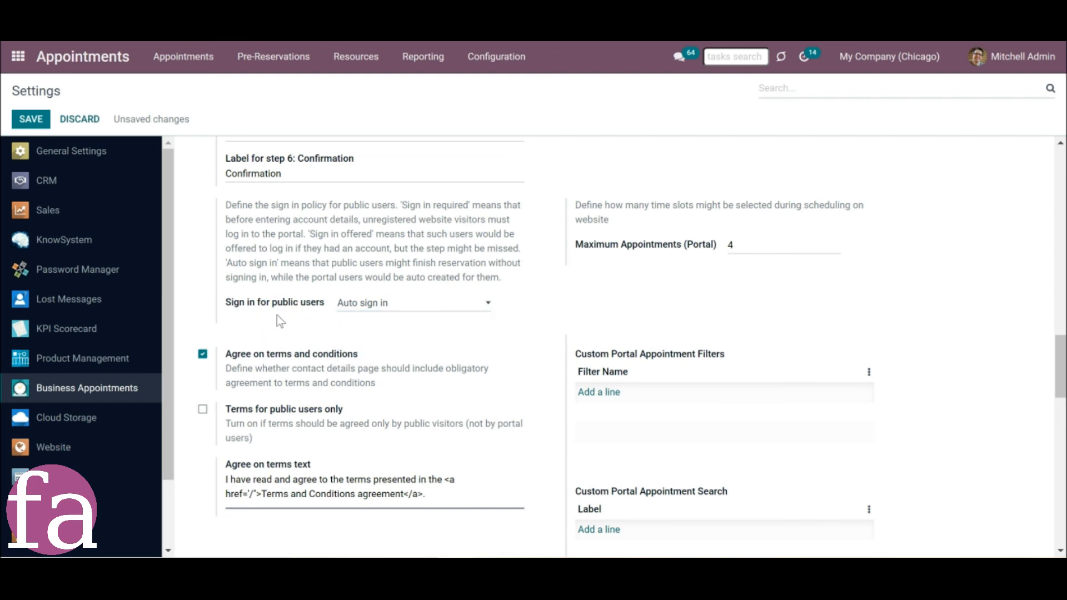
{"action": "scroll", "coordinate": [714, 316], "scroll_direction": "up", "scroll_amount": 9}
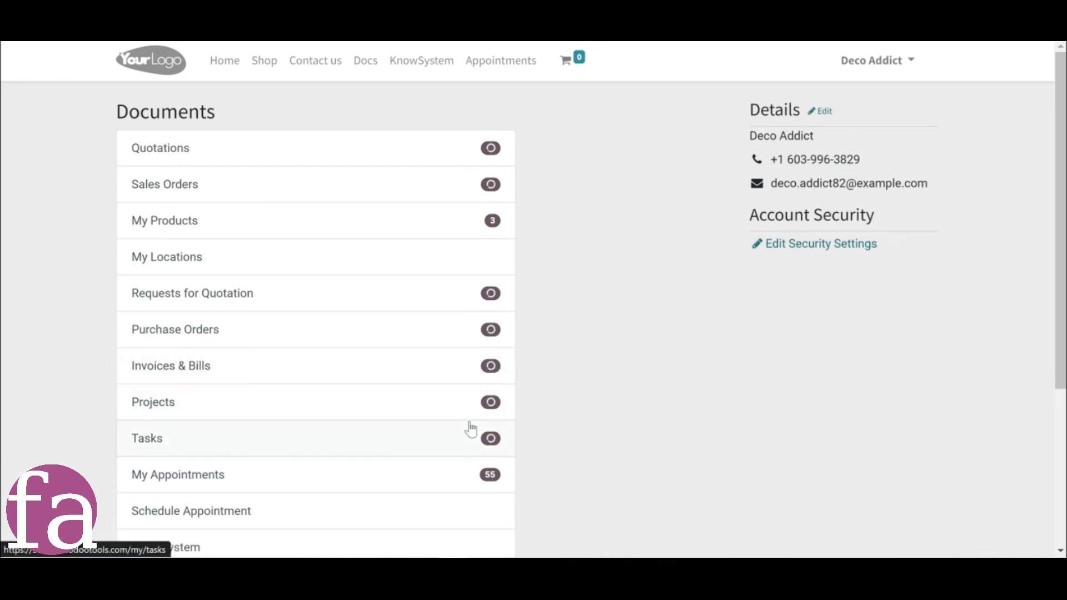
In the Deco Addict customer portal, open the November 29 09:30 lesson from the customer's appointments and browse to the following ones.
{"action": "left_click", "coordinate": [220, 484]}
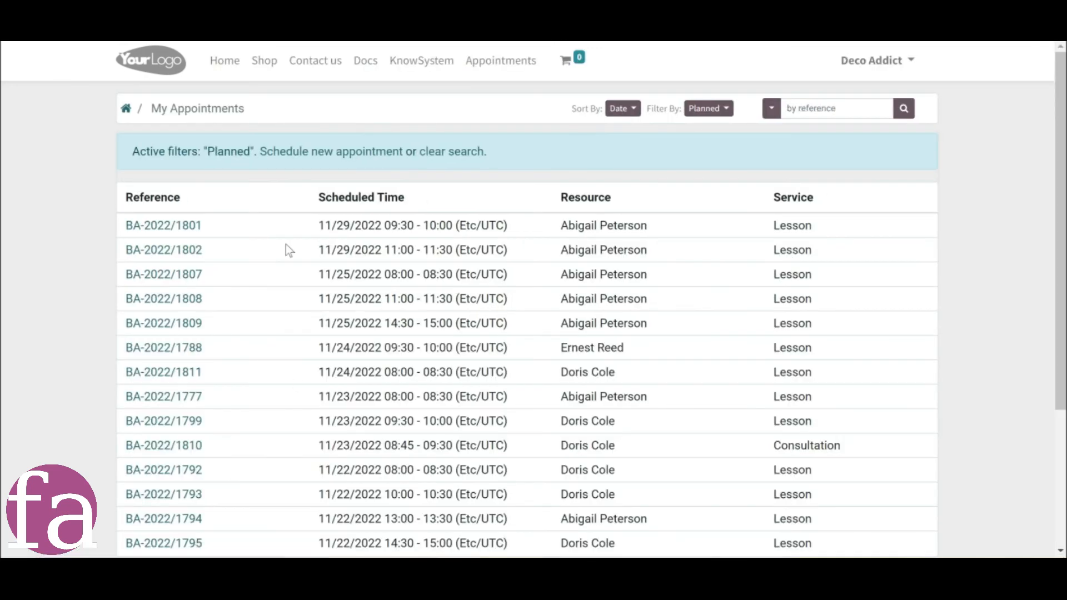
{"action": "left_click", "coordinate": [179, 225]}
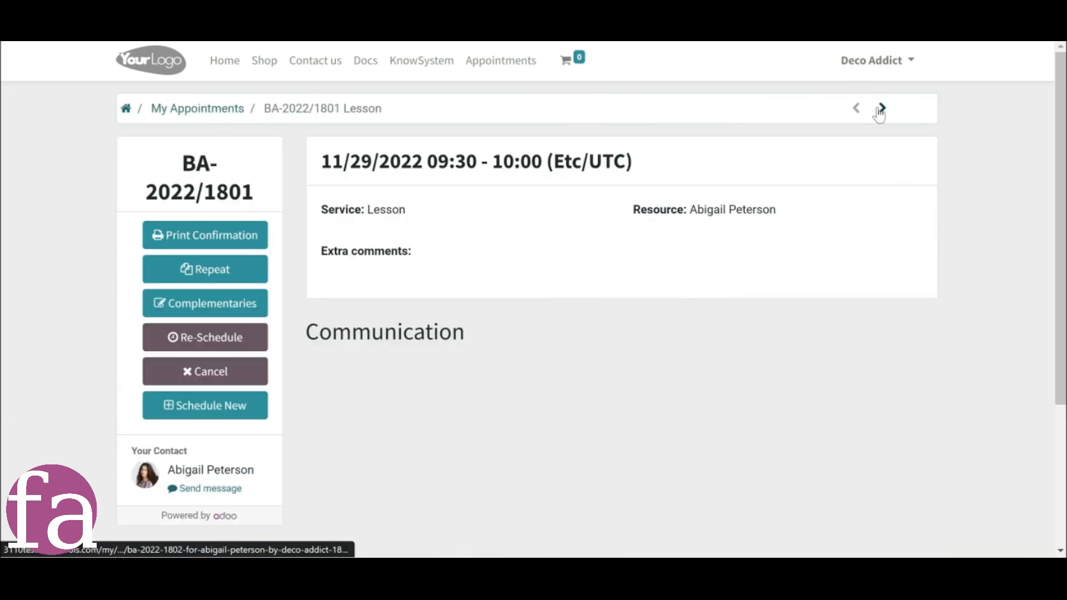
{"action": "left_click", "coordinate": [880, 114]}
{"action": "left_click", "coordinate": [883, 116]}
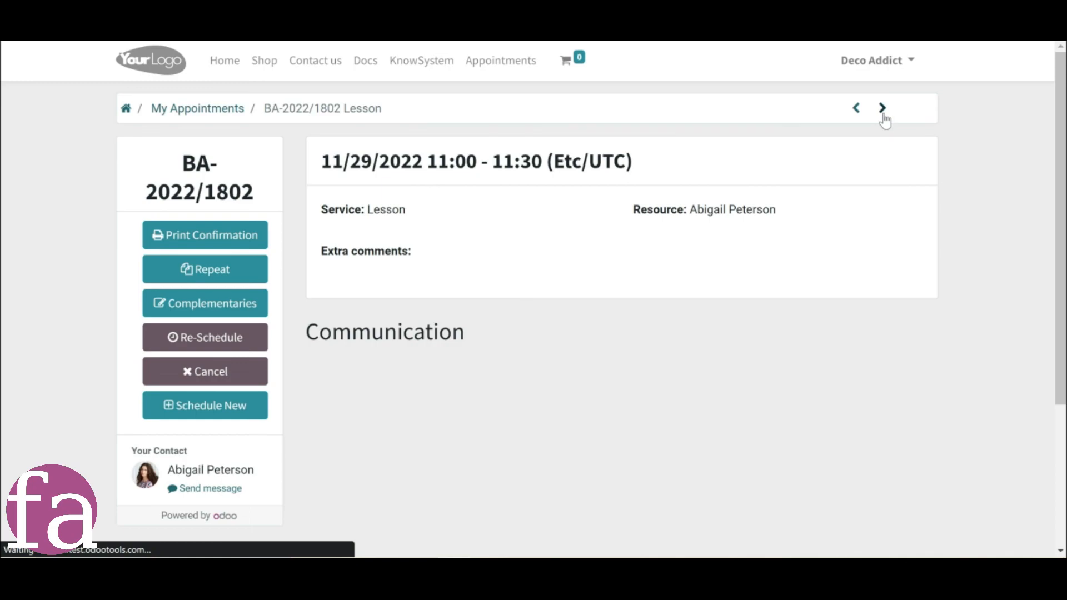